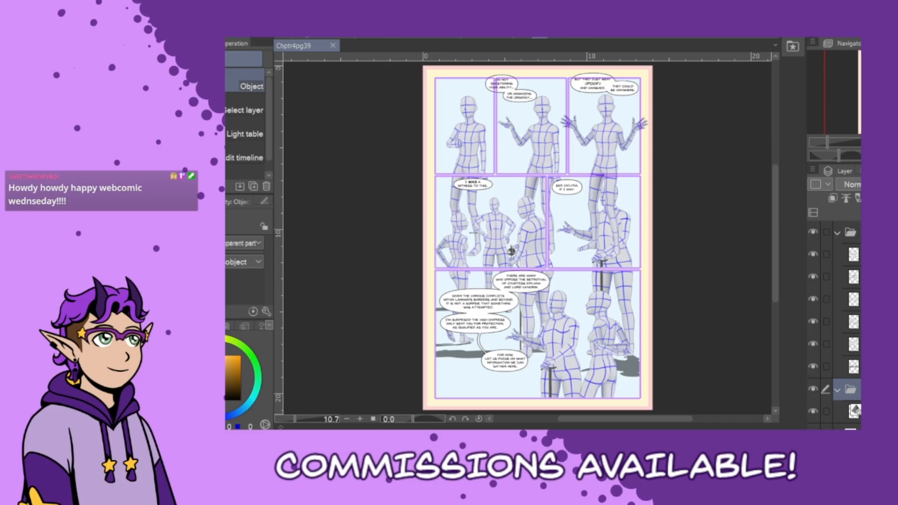
# Place a blank raster layer directly above the nested folder inside the comic page's frame folder
pyautogui.scroll(-5, 834, 322)
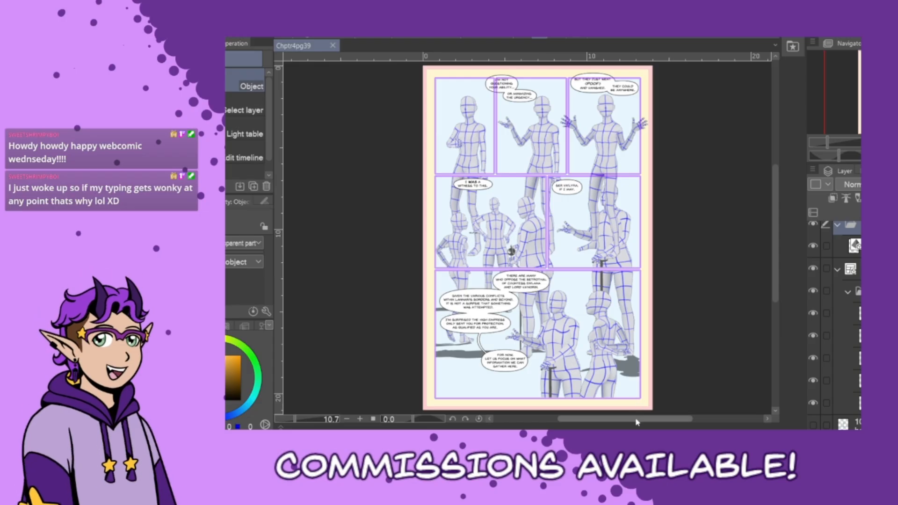
pyautogui.moveTo(636, 420); pyautogui.dragTo(634, 421)
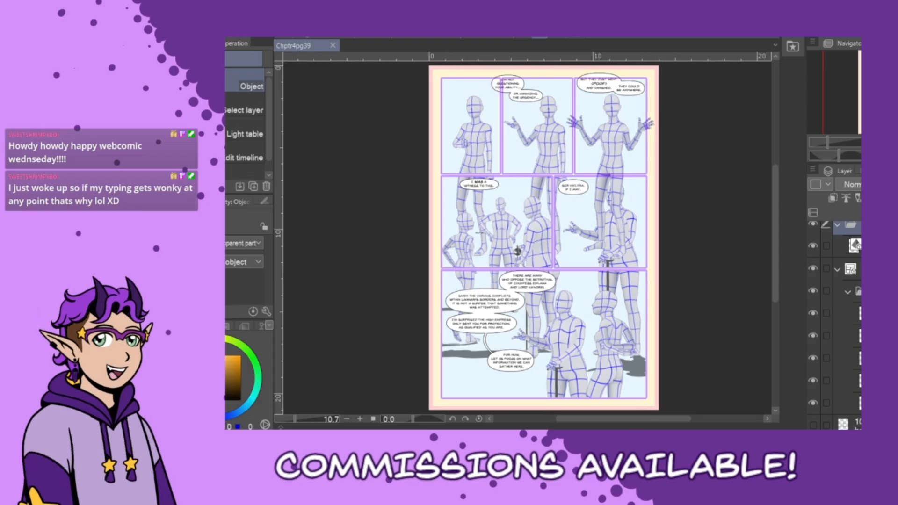
pyautogui.scroll(3, 835, 322)
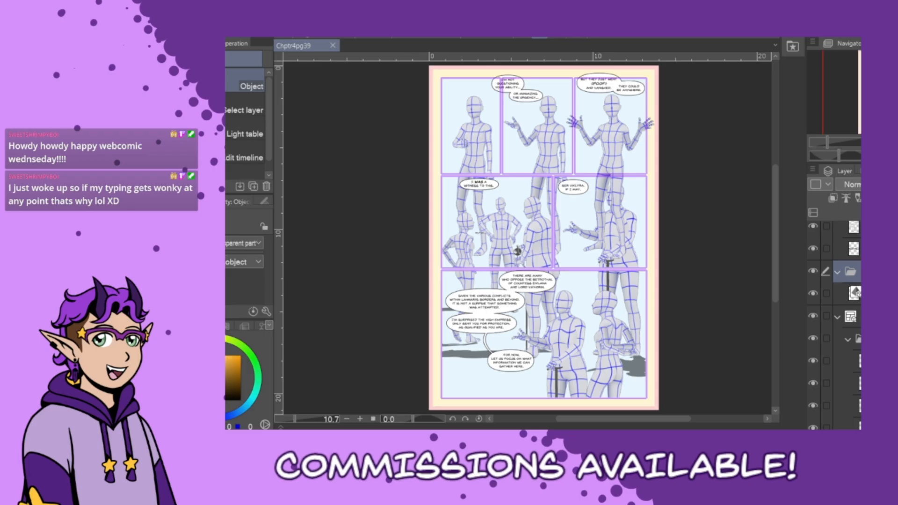
pyautogui.click(856, 338)
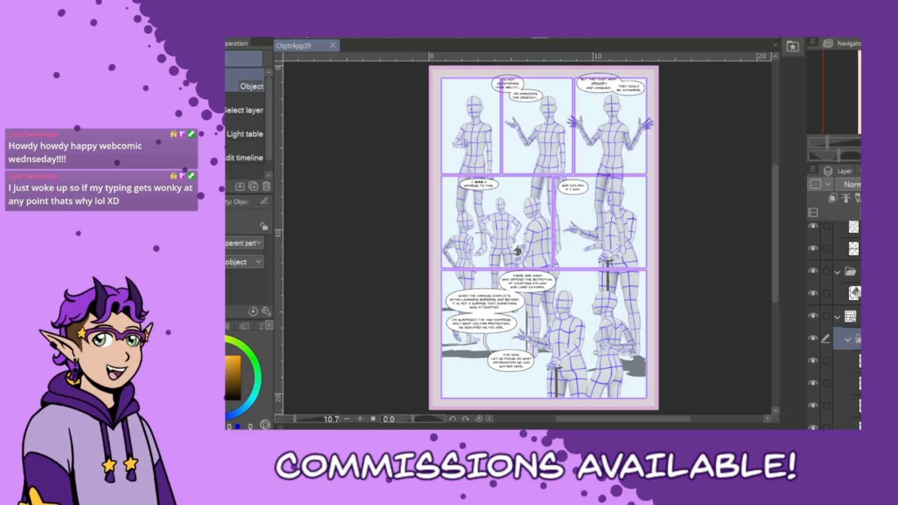
pyautogui.click(856, 361)
pyautogui.moveTo(856, 361); pyautogui.dragTo(856, 328)
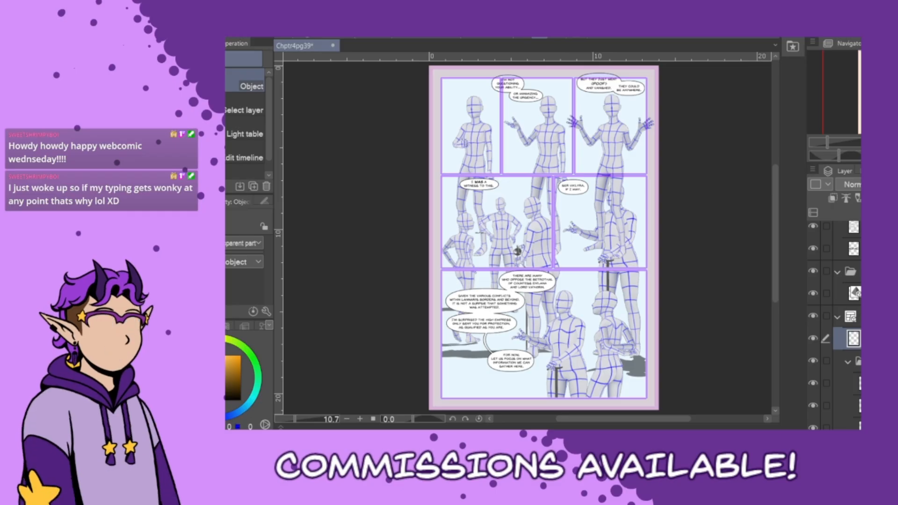
# Set the drawing colour to purple with green 79 and blue 176
pyautogui.click(243, 418)
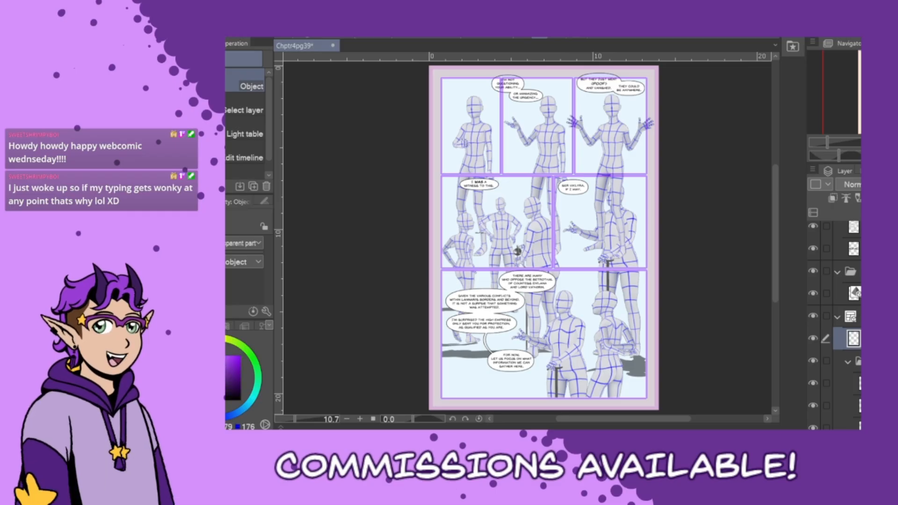
pyautogui.click(238, 412)
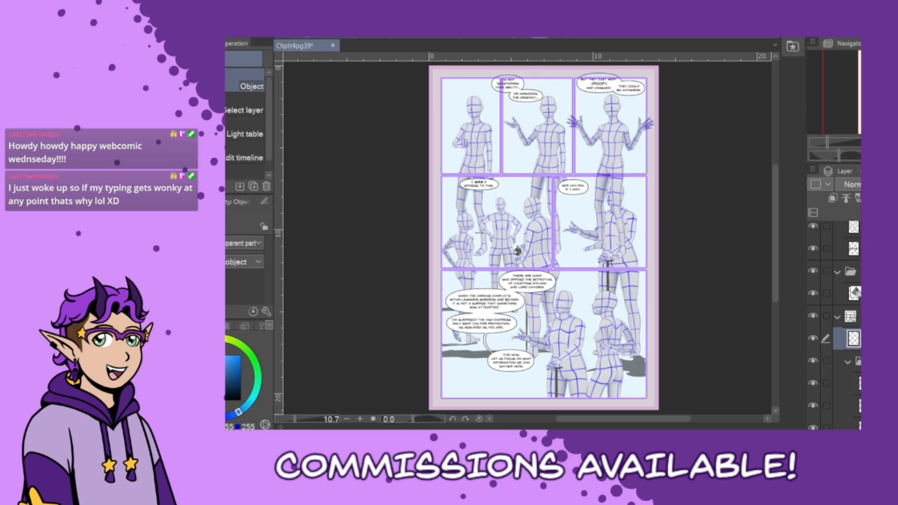
pyautogui.press('x')
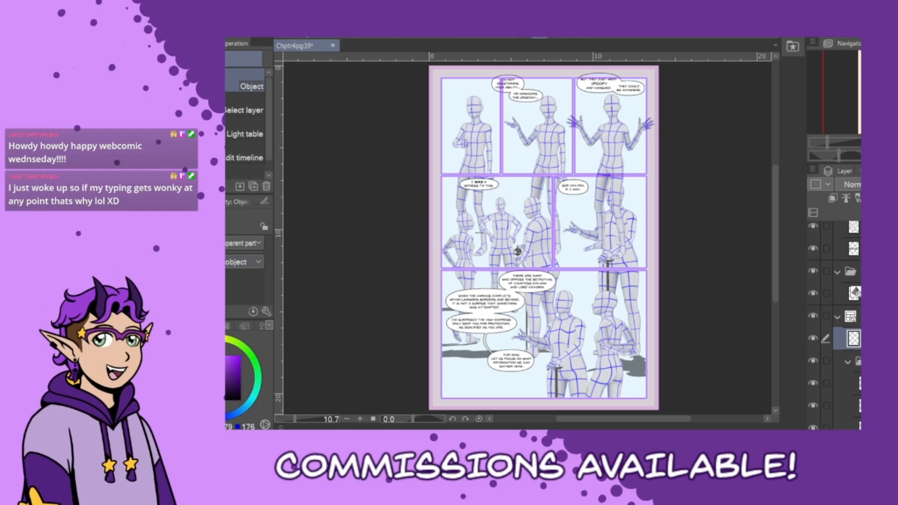
# Select the 三編太(ミス) braid brush from the Ruled line group of the decoration brushes
pyautogui.press('j')
pyautogui.press('b')
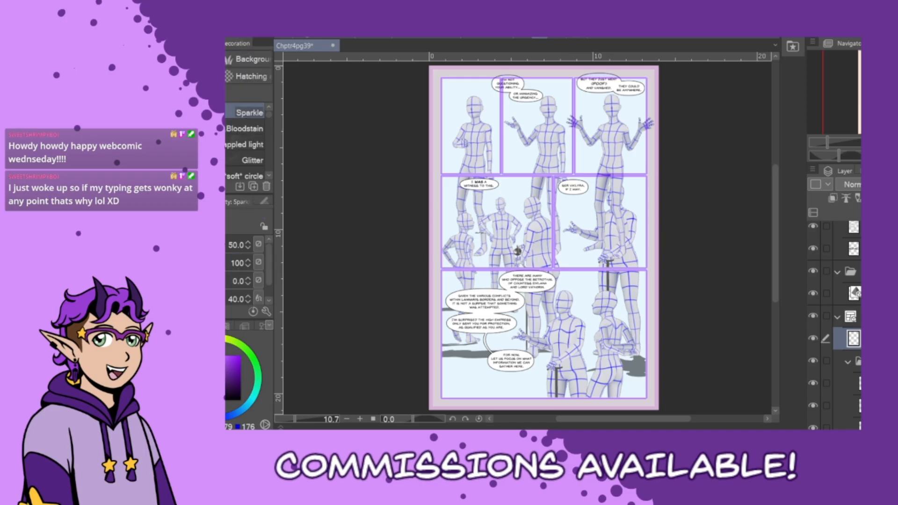
pyautogui.click(208, 77)
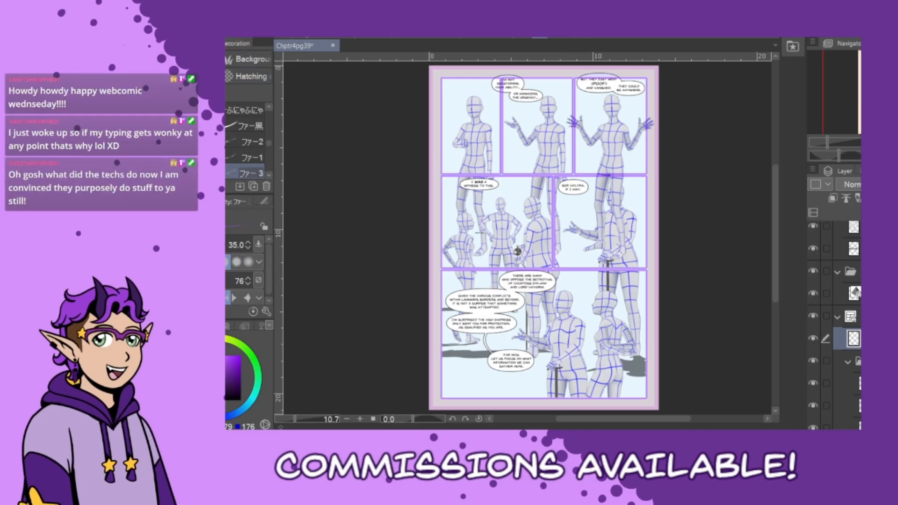
pyautogui.moveTo(268, 143); pyautogui.dragTo(267, 113)
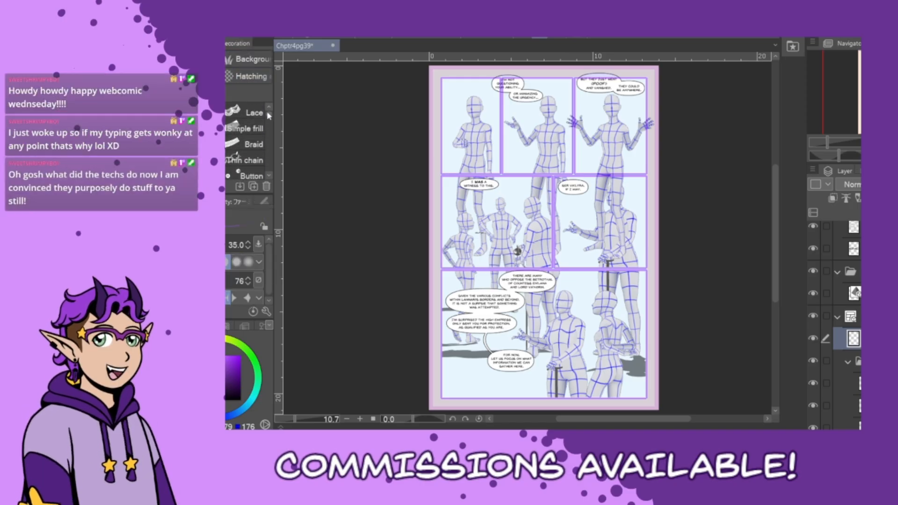
pyautogui.scroll(-5, 267, 112)
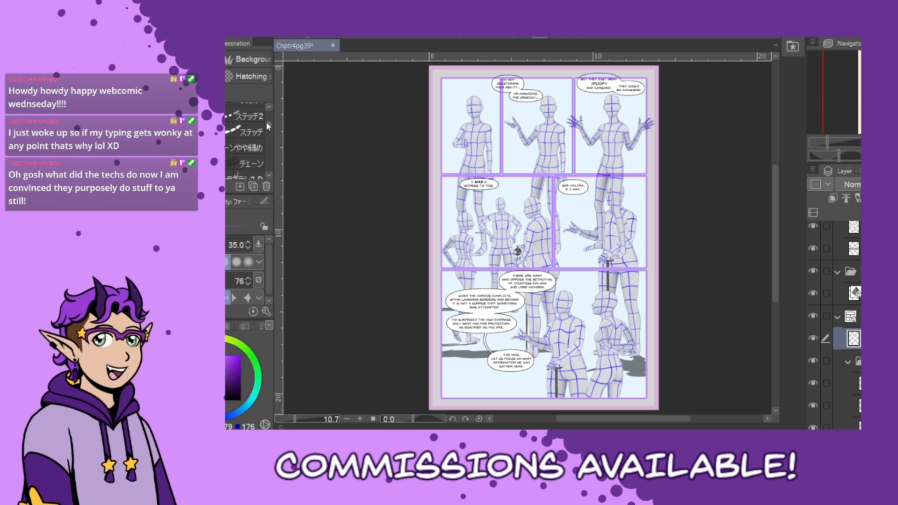
pyautogui.scroll(-2, 266, 122)
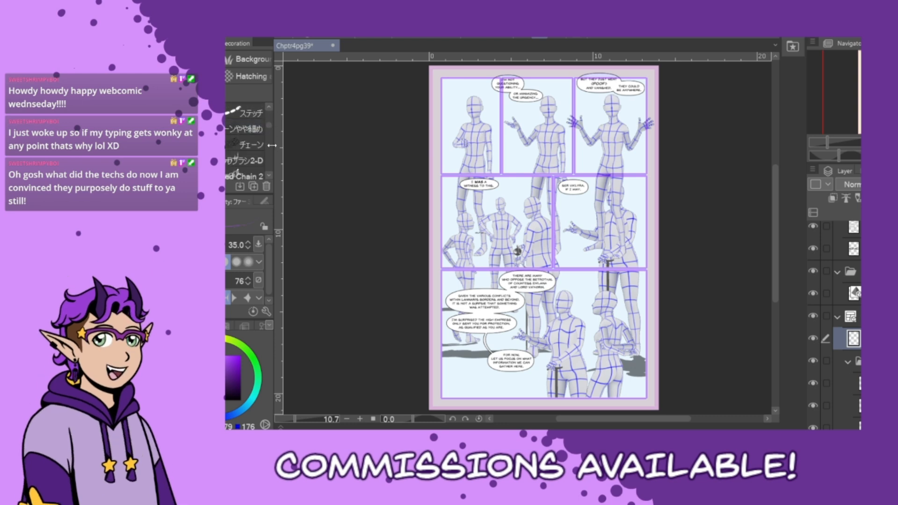
pyautogui.scroll(5, 268, 120)
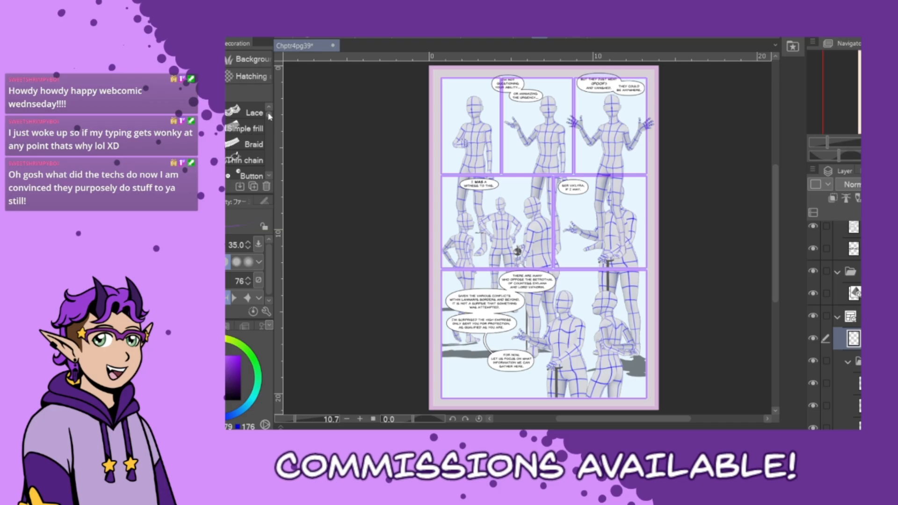
pyautogui.moveTo(269, 114); pyautogui.dragTo(268, 113)
pyautogui.click(227, 78)
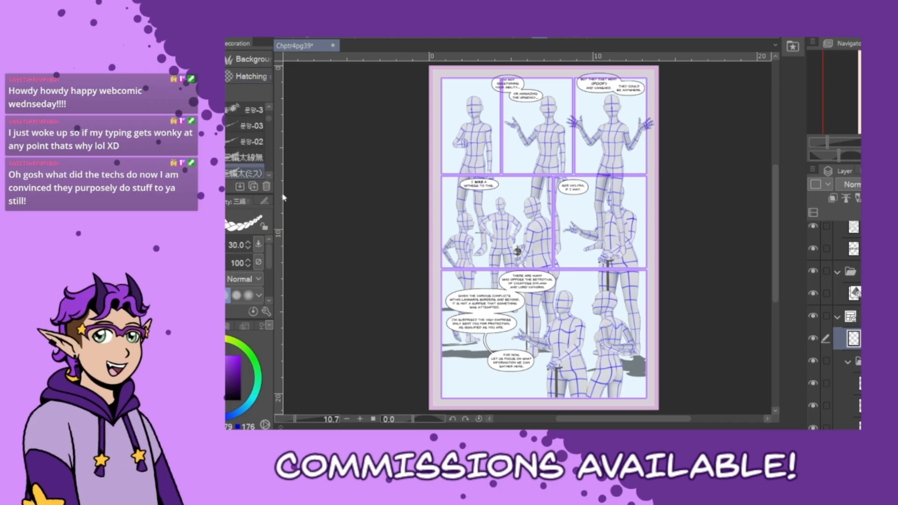
# Widen the decoration brush list and return to the 三編太(ミス) braid brush with its size set to 100
pyautogui.scroll(3, 270, 122)
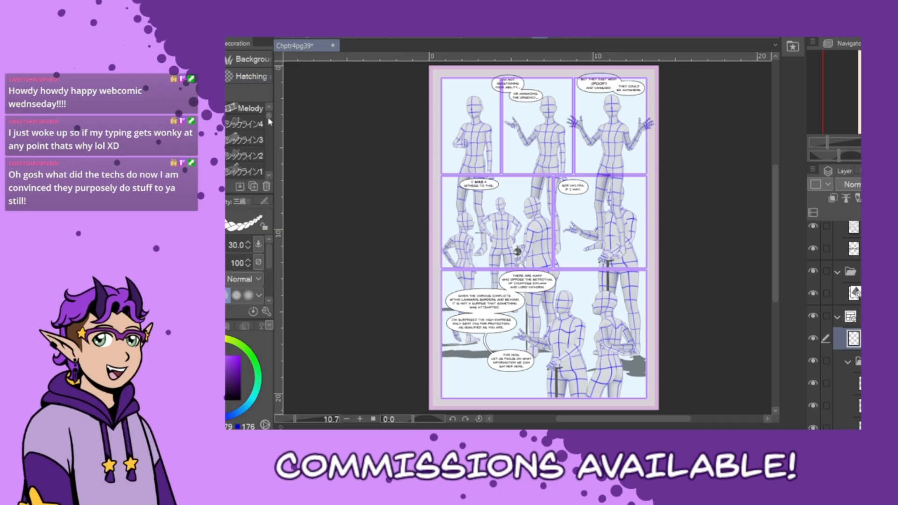
pyautogui.scroll(2, 269, 122)
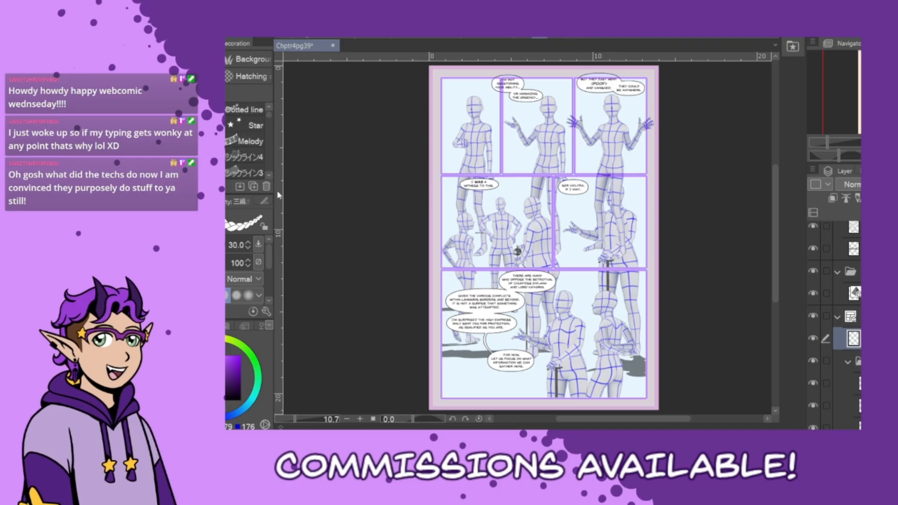
pyautogui.moveTo(274, 191); pyautogui.dragTo(289, 188)
pyautogui.scroll(-5, 282, 101)
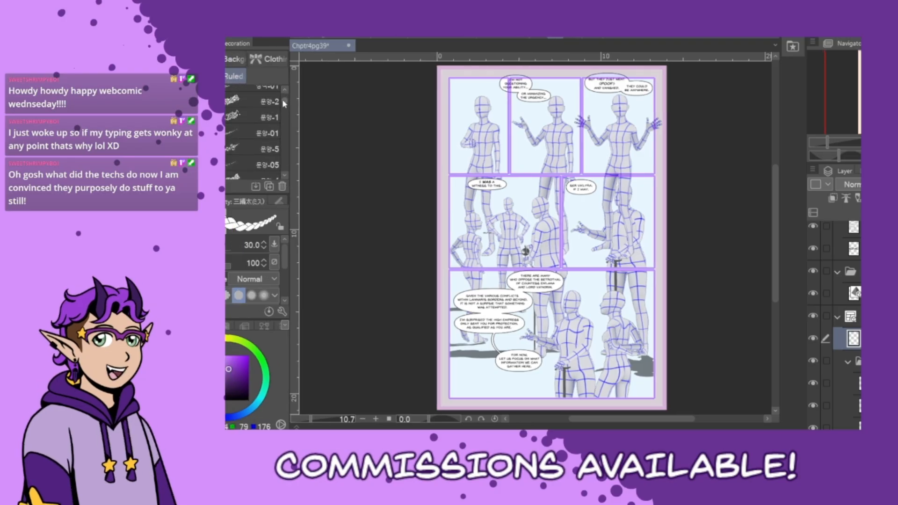
pyautogui.moveTo(283, 104)
pyautogui.mouseDown()
pyautogui.moveTo(286, 98)
pyautogui.moveTo(286, 107)
pyautogui.mouseUp()
pyautogui.scroll(3, 284, 107)
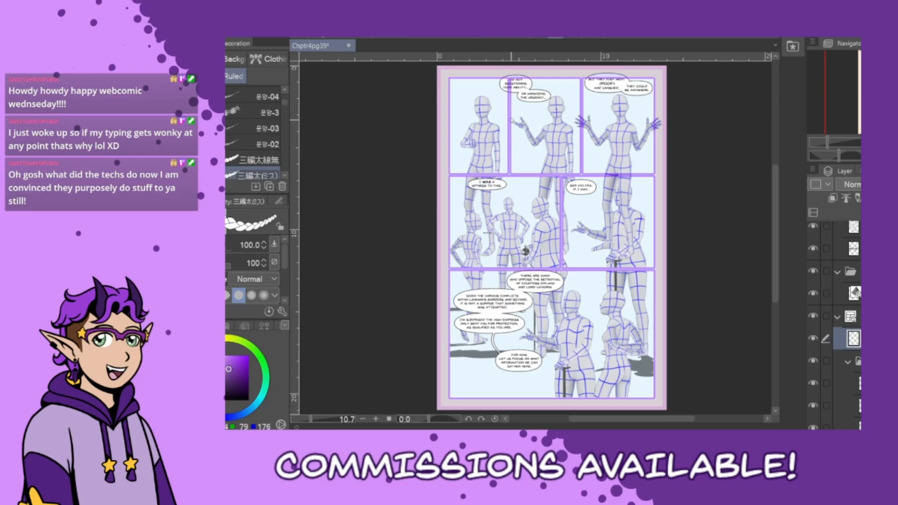
# Set the braid brush size to 80 after testing a size 60 stroke beside the first panel figure's ear
pyautogui.scroll(10, 487, 110)
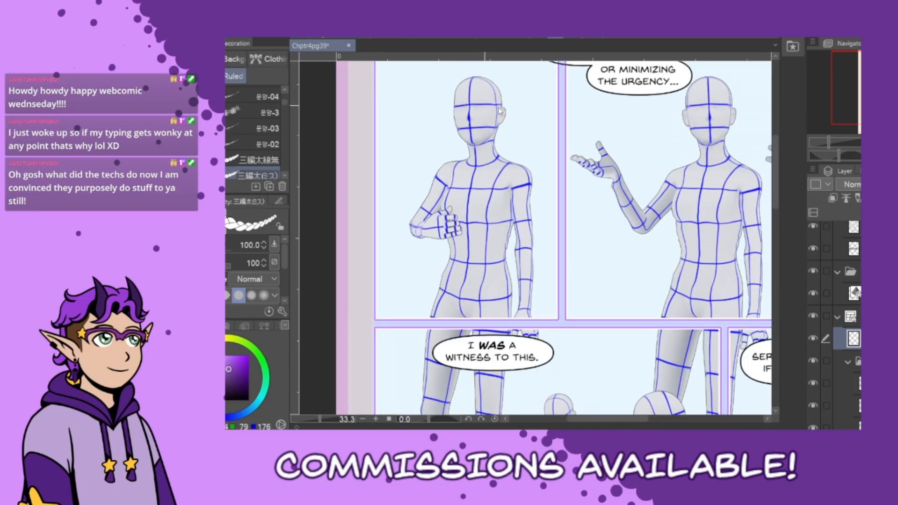
pyautogui.scroll(1, 501, 113)
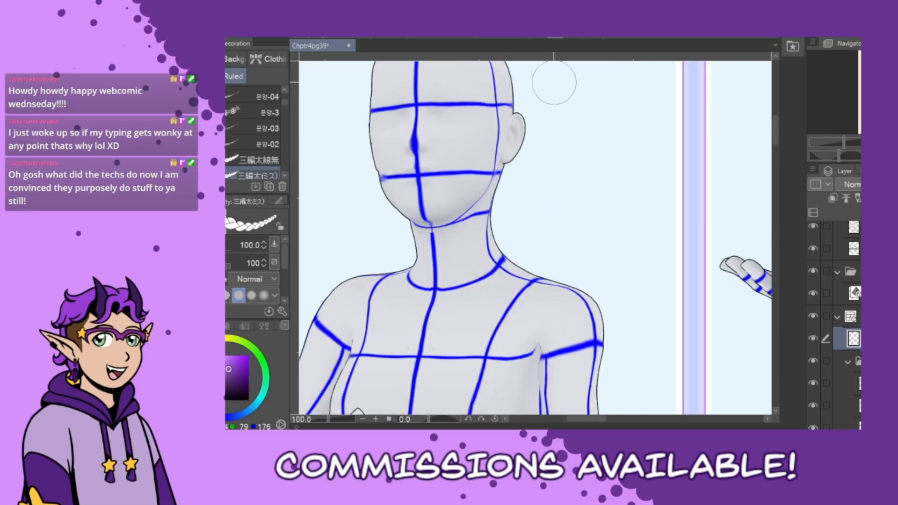
pyautogui.moveTo(777, 131); pyautogui.dragTo(775, 126)
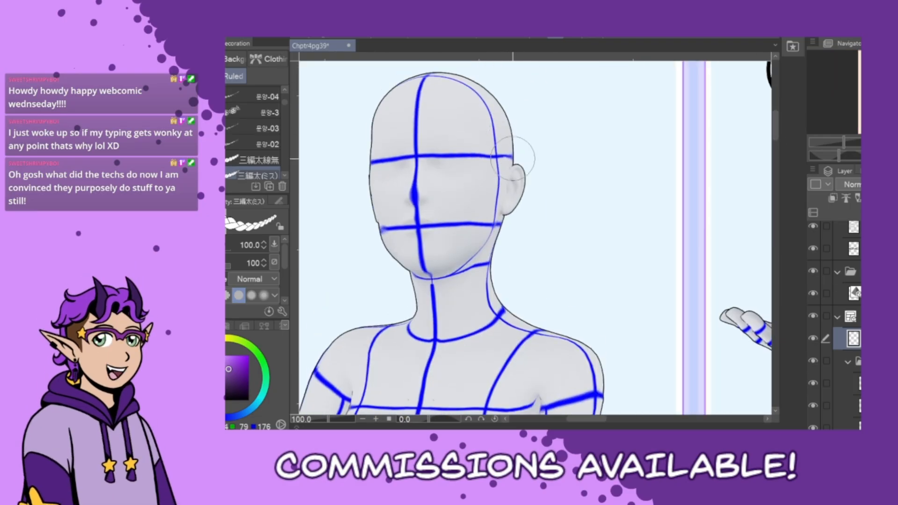
pyautogui.press('[')
pyautogui.press('[')
pyautogui.press('[')
pyautogui.press('[')
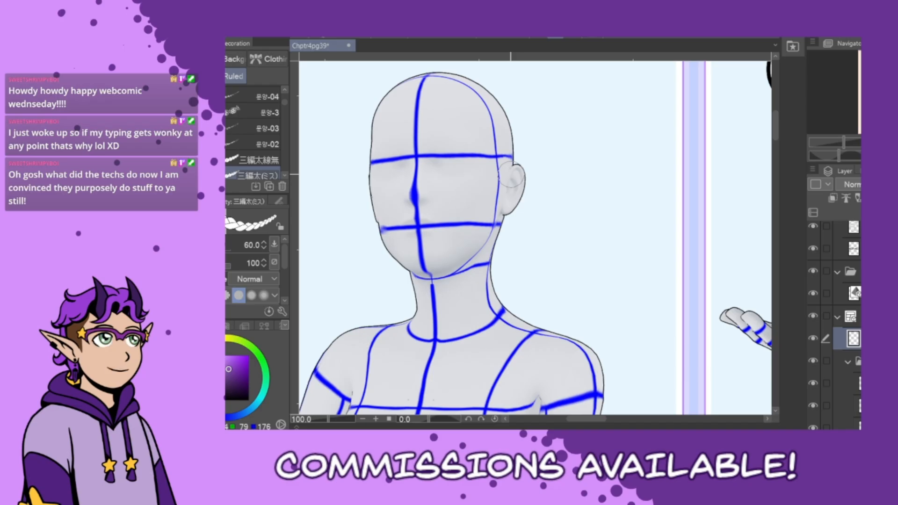
pyautogui.moveTo(499, 135); pyautogui.dragTo(501, 225)
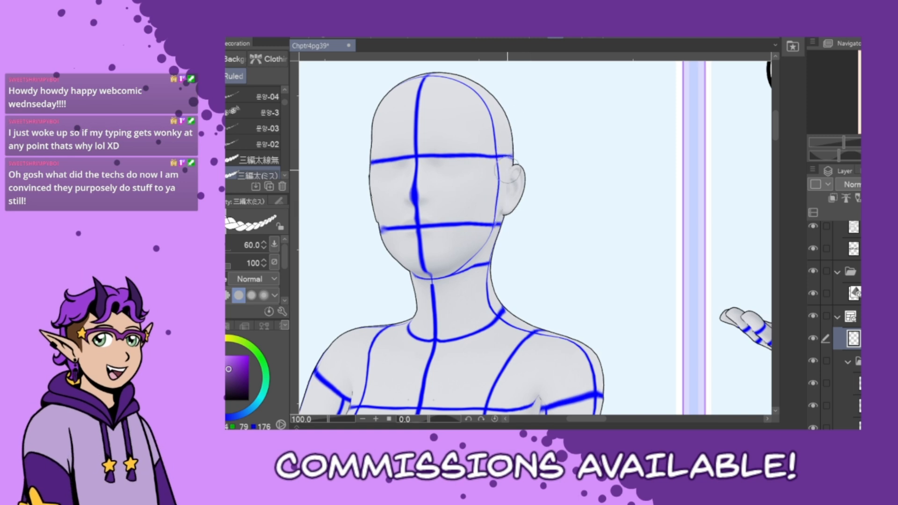
pyautogui.hotkey('ctrl', 'z')
pyautogui.press(']')
pyautogui.press(']')
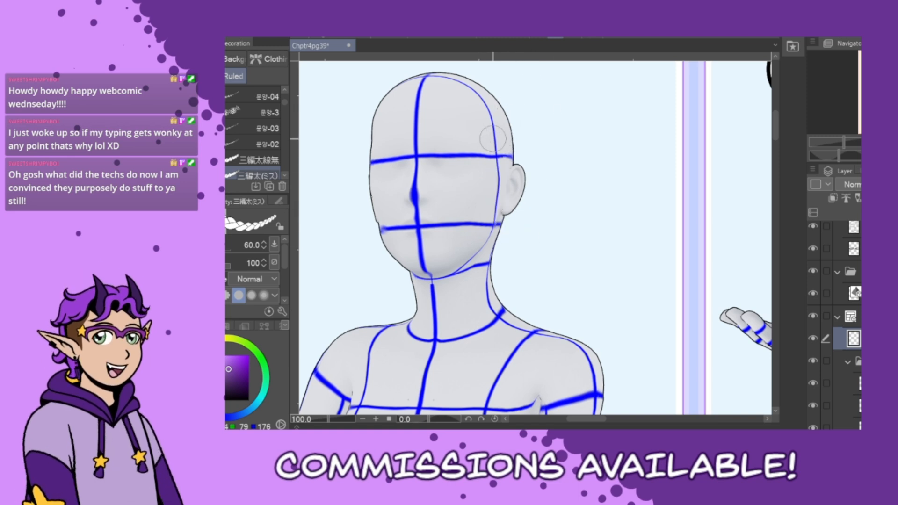
pyautogui.moveTo(506, 156)
pyautogui.mouseDown()
pyautogui.moveTo(503, 220)
pyautogui.moveTo(488, 182)
pyautogui.mouseUp()
pyautogui.hotkey('ctrl', 'z')
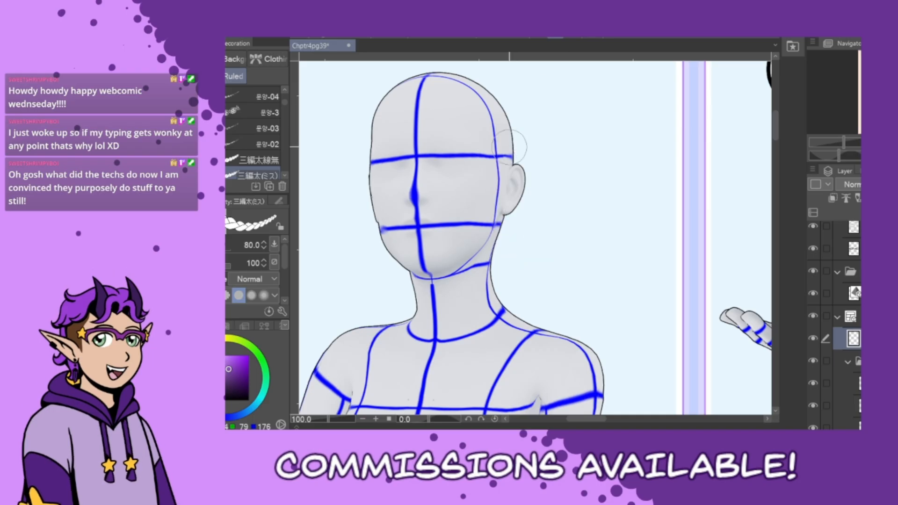
pyautogui.moveTo(499, 127)
pyautogui.mouseDown()
pyautogui.moveTo(494, 229)
pyautogui.moveTo(534, 218)
pyautogui.moveTo(512, 134)
pyautogui.moveTo(492, 195)
pyautogui.moveTo(527, 224)
pyautogui.mouseUp()
pyautogui.hotkey('ctrl', 'z')
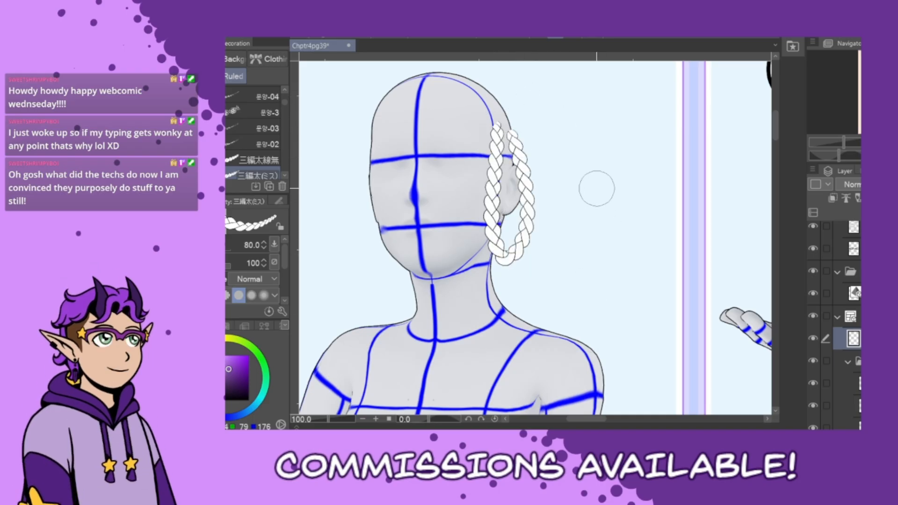
pyautogui.hotkey('ctrl', 'z')
pyautogui.moveTo(497, 122); pyautogui.dragTo(524, 154)
pyautogui.hotkey('ctrl', 'z')
pyautogui.moveTo(500, 124)
pyautogui.mouseDown()
pyautogui.moveTo(509, 247)
pyautogui.moveTo(529, 184)
pyautogui.moveTo(510, 126)
pyautogui.moveTo(499, 206)
pyautogui.moveTo(525, 222)
pyautogui.moveTo(508, 135)
pyautogui.moveTo(496, 135)
pyautogui.moveTo(501, 229)
pyautogui.mouseUp()
pyautogui.hotkey('ctrl', 'z')
pyautogui.hotkey('ctrl', 'z')
pyautogui.hotkey('ctrl', 'z')
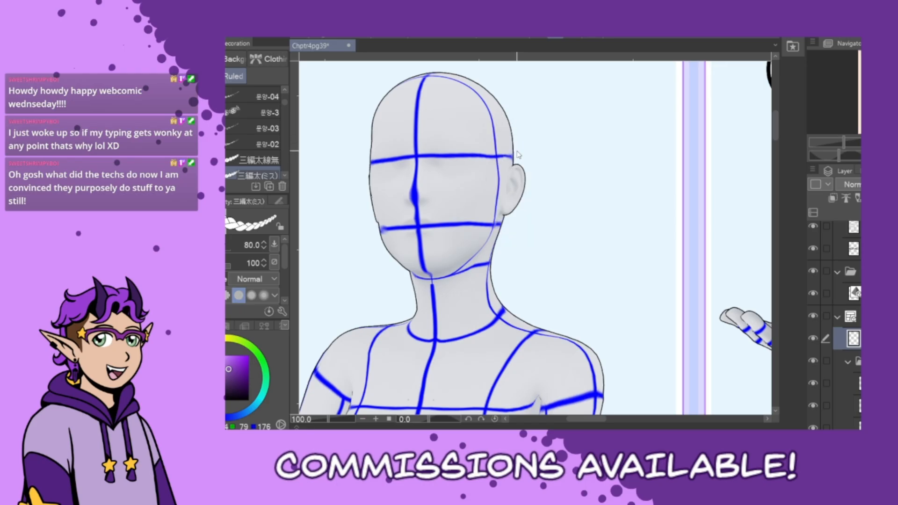
pyautogui.moveTo(497, 119); pyautogui.dragTo(504, 237)
pyautogui.hotkey('ctrl', 'z')
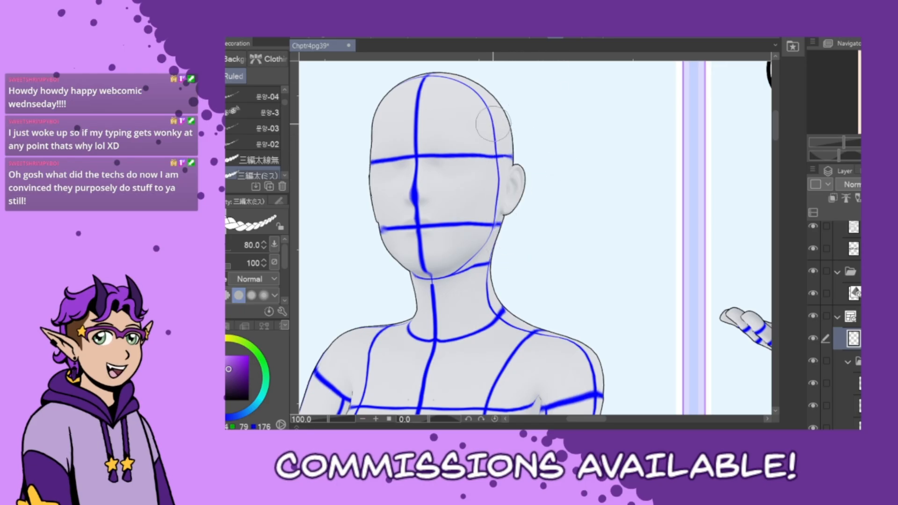
pyautogui.moveTo(497, 120)
pyautogui.mouseDown()
pyautogui.moveTo(517, 252)
pyautogui.moveTo(520, 150)
pyautogui.moveTo(518, 141)
pyautogui.moveTo(491, 141)
pyautogui.moveTo(508, 248)
pyautogui.mouseUp()
pyautogui.hotkey('ctrl', 'z')
pyautogui.hotkey('ctrl', 'z')
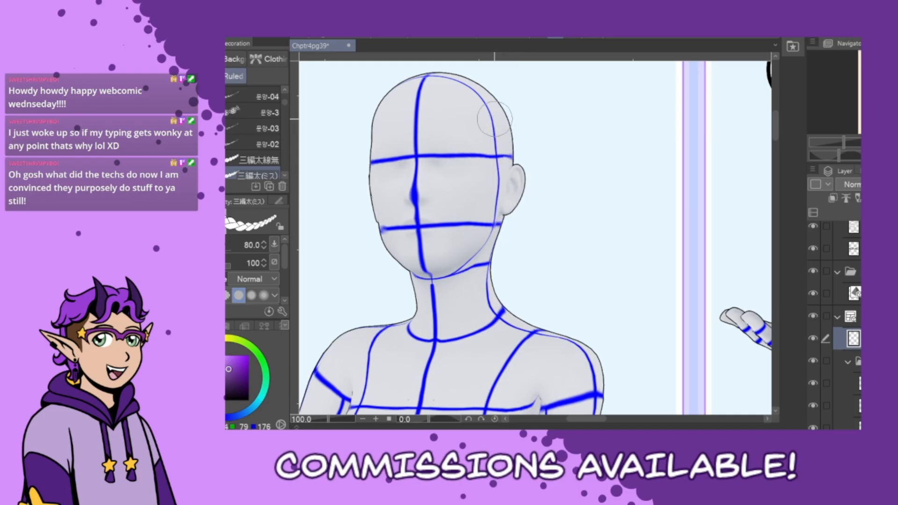
pyautogui.moveTo(492, 121)
pyautogui.mouseDown()
pyautogui.moveTo(501, 221)
pyautogui.moveTo(527, 188)
pyautogui.moveTo(515, 138)
pyautogui.moveTo(525, 147)
pyautogui.moveTo(526, 197)
pyautogui.mouseUp()
pyautogui.hotkey('ctrl', 'z')
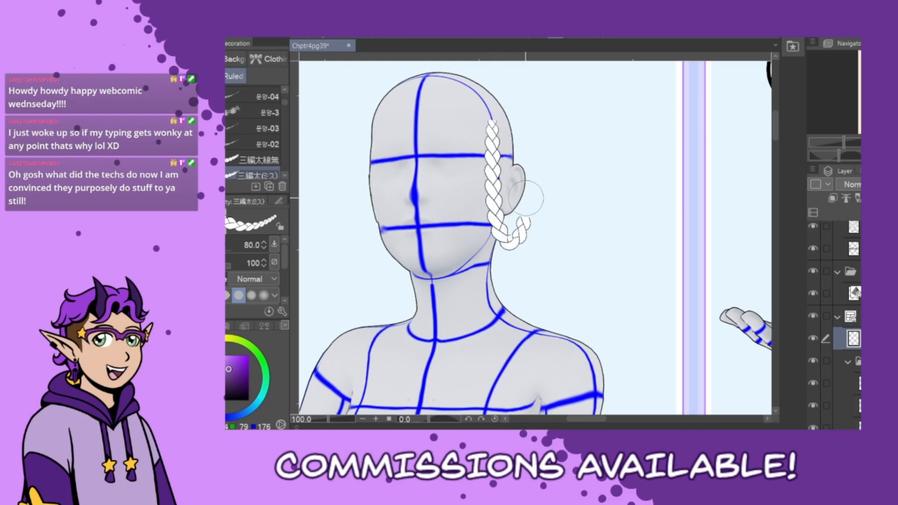
pyautogui.hotkey('ctrl', 'z')
pyautogui.moveTo(491, 122)
pyautogui.mouseDown()
pyautogui.moveTo(504, 196)
pyautogui.moveTo(523, 206)
pyautogui.mouseUp()
pyautogui.hotkey('ctrl', 'z')
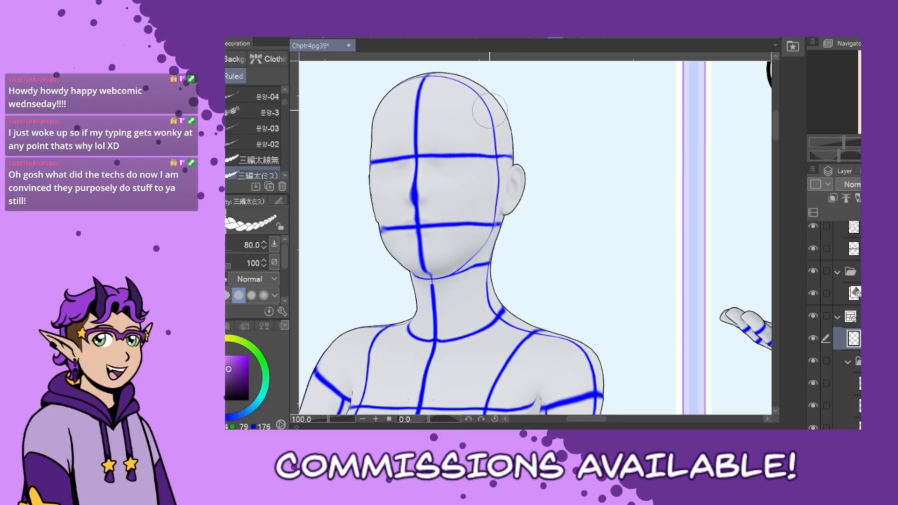
# Draw a braid looping around the first panel figure's ear and a second braid hanging along the opposite side of the face
pyautogui.moveTo(489, 112)
pyautogui.mouseDown()
pyautogui.moveTo(505, 242)
pyautogui.moveTo(526, 168)
pyautogui.moveTo(511, 133)
pyautogui.mouseUp()
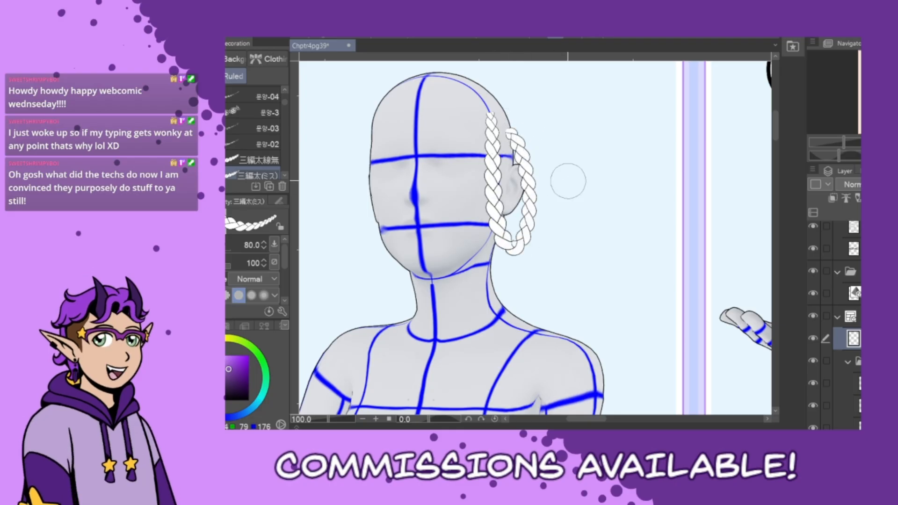
pyautogui.moveTo(369, 134); pyautogui.dragTo(386, 257)
pyautogui.hotkey('ctrl', 'z')
pyautogui.moveTo(369, 134); pyautogui.dragTo(389, 252)
pyautogui.hotkey('ctrl', 'z')
pyautogui.moveTo(369, 132); pyautogui.dragTo(390, 245)
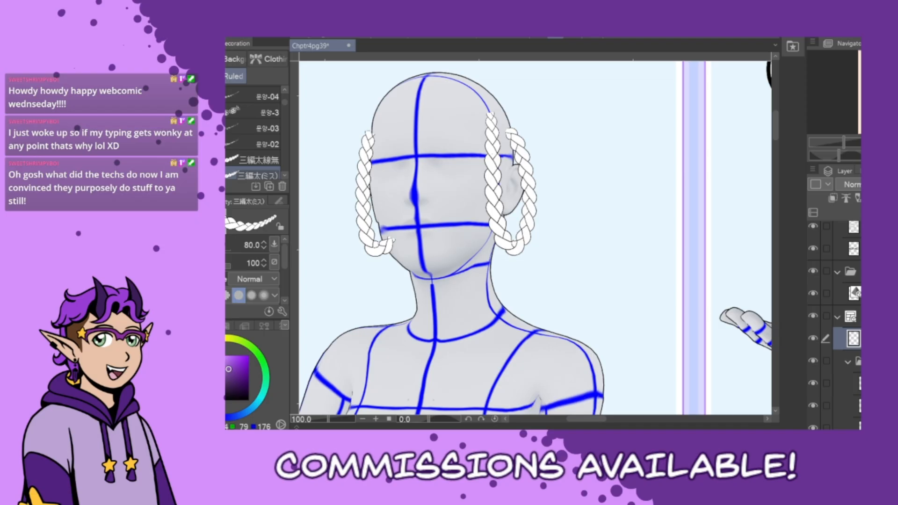
# Switch to the G-pen and lower the opacity of the mannequin layer folder
pyautogui.press('p')
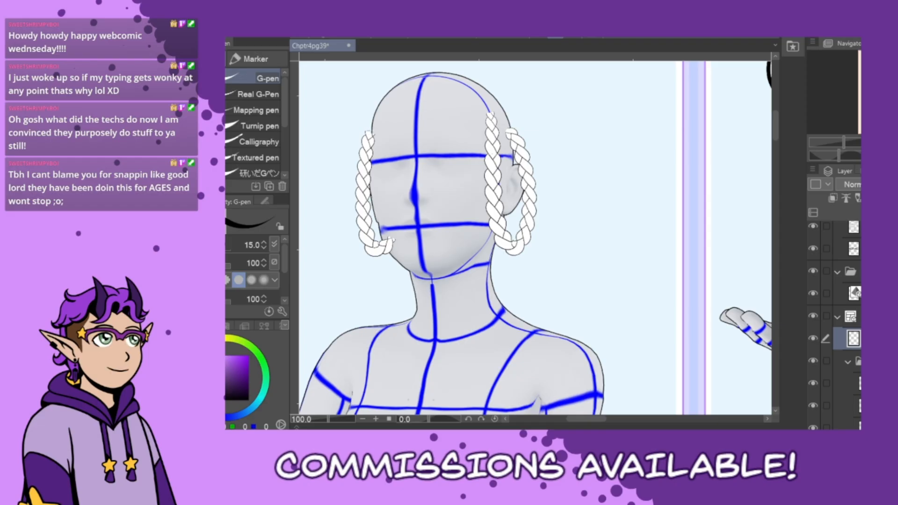
pyautogui.click(857, 361)
pyautogui.click(886, 184)
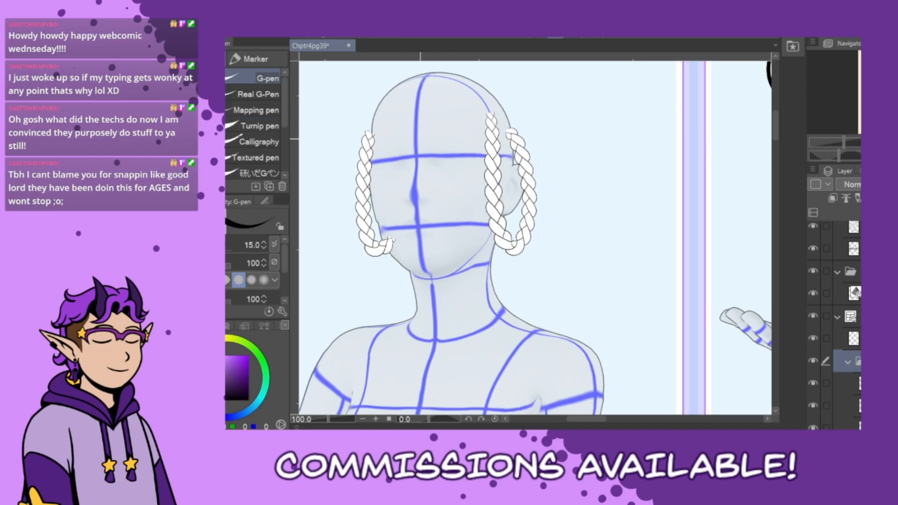
# Add a new raster layer directly above the braid layer for the first panel figure's line work
pyautogui.scroll(3, 726, 161)
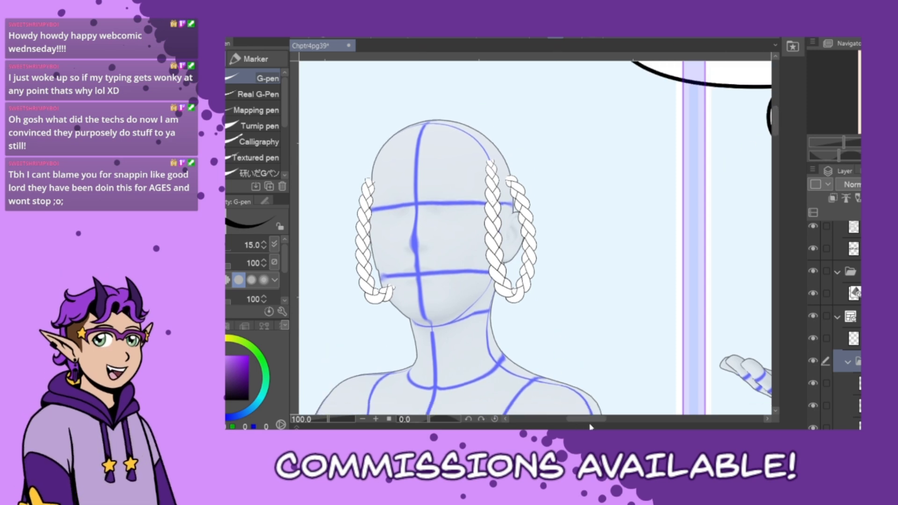
pyautogui.moveTo(590, 420); pyautogui.dragTo(585, 421)
pyautogui.click(854, 338)
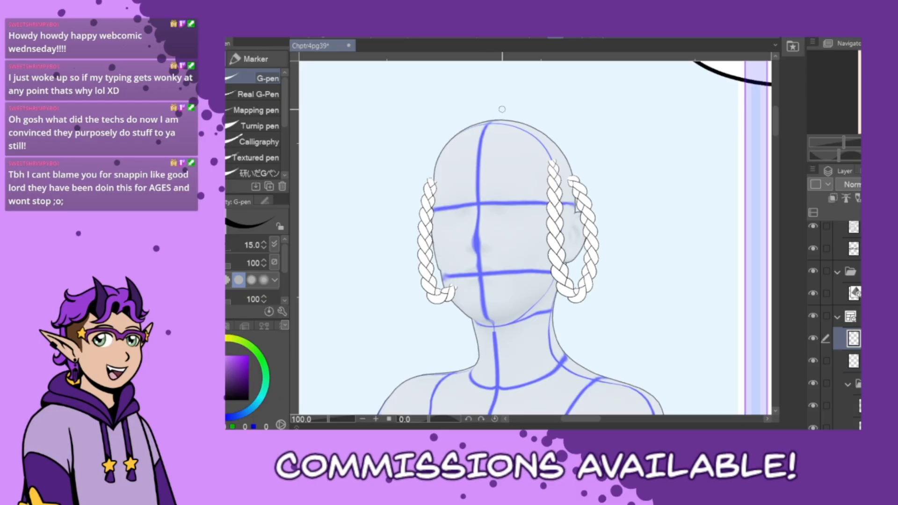
pyautogui.scroll(2, 494, 122)
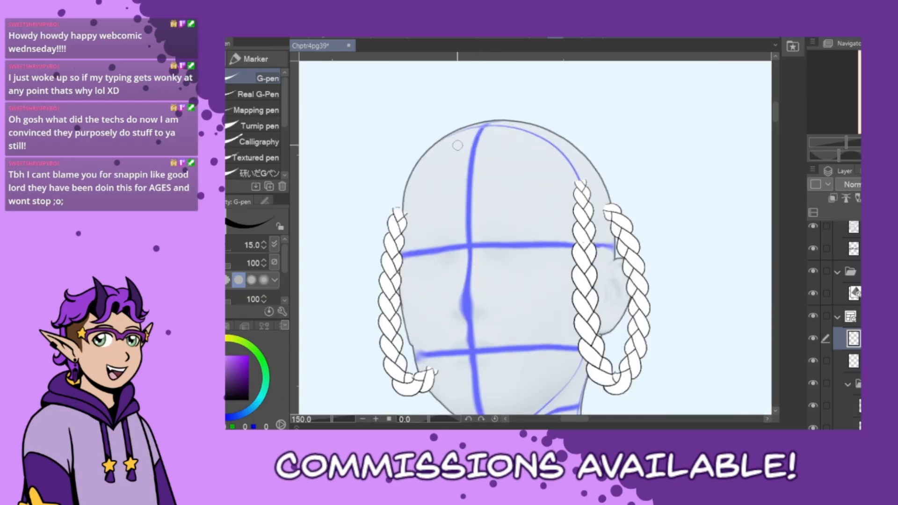
pyautogui.moveTo(468, 137); pyautogui.dragTo(414, 223)
pyautogui.hotkey('ctrl', 'z')
pyautogui.moveTo(470, 140); pyautogui.dragTo(444, 215)
pyautogui.hotkey('ctrl', 'z')
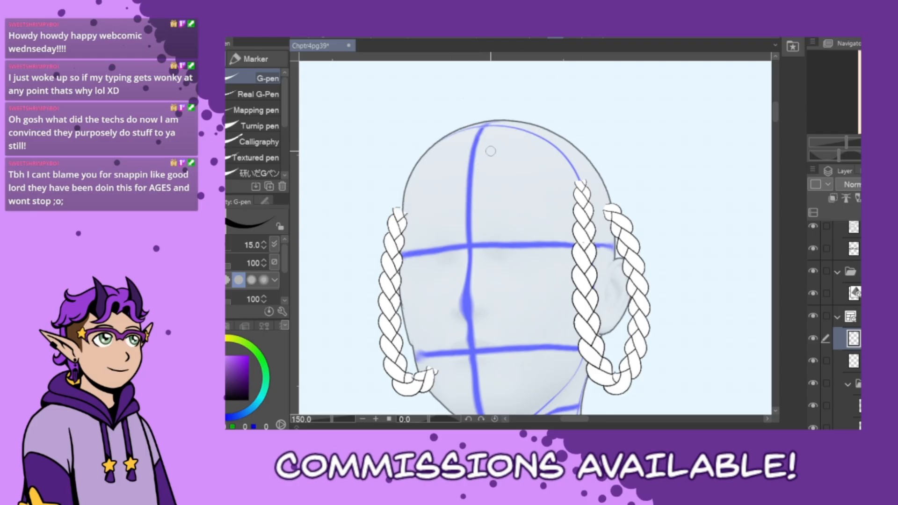
pyautogui.moveTo(472, 136)
pyautogui.mouseDown()
pyautogui.moveTo(447, 194)
pyautogui.moveTo(364, 273)
pyautogui.moveTo(426, 220)
pyautogui.moveTo(367, 288)
pyautogui.mouseUp()
pyautogui.hotkey('ctrl', 'z')
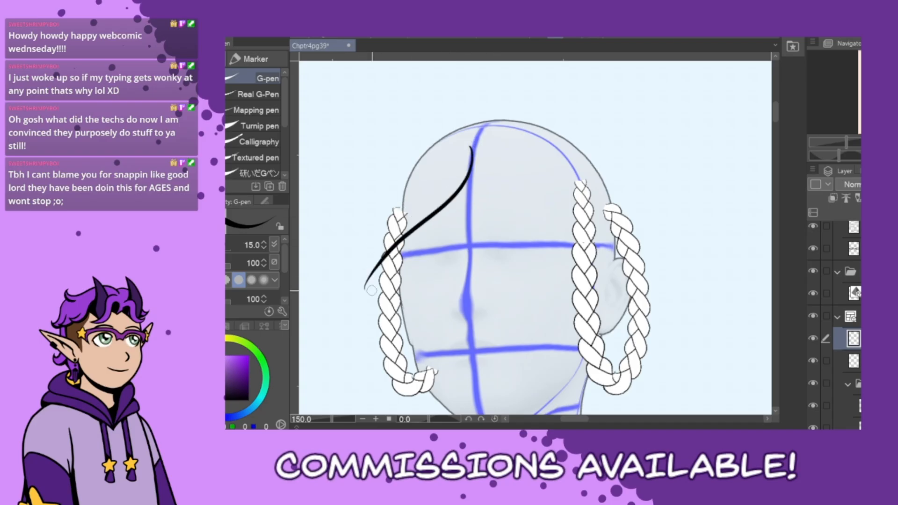
pyautogui.hotkey('ctrl', 'z')
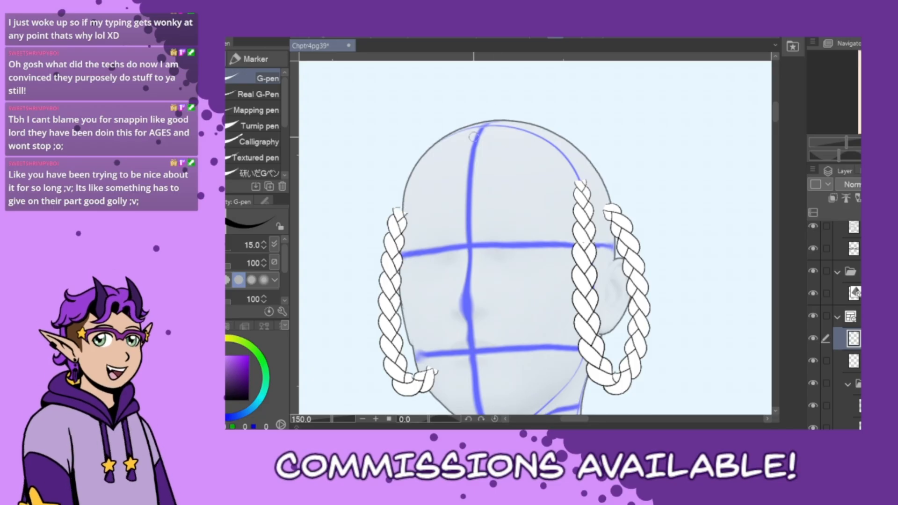
pyautogui.moveTo(479, 134); pyautogui.dragTo(420, 244)
pyautogui.hotkey('ctrl', 'z')
pyautogui.moveTo(479, 126)
pyautogui.mouseDown()
pyautogui.moveTo(379, 234)
pyautogui.moveTo(369, 274)
pyautogui.mouseUp()
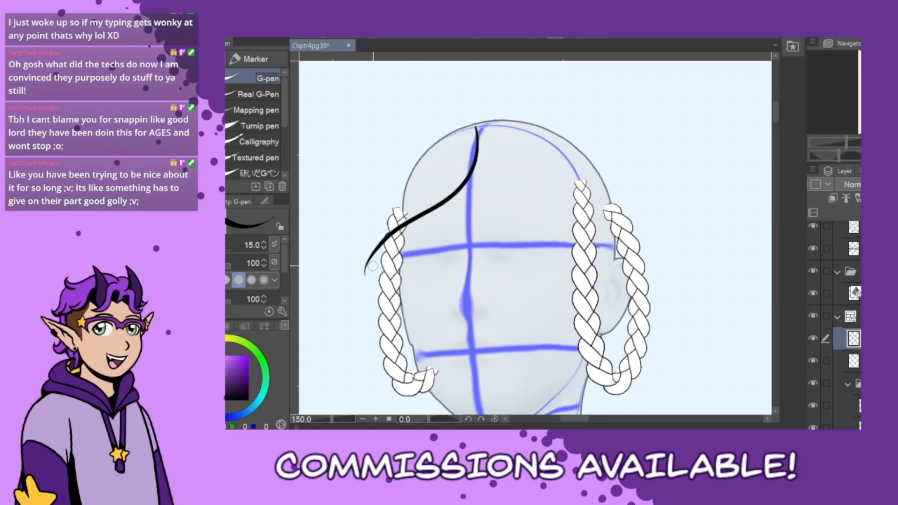
pyautogui.hotkey('ctrl', 'z')
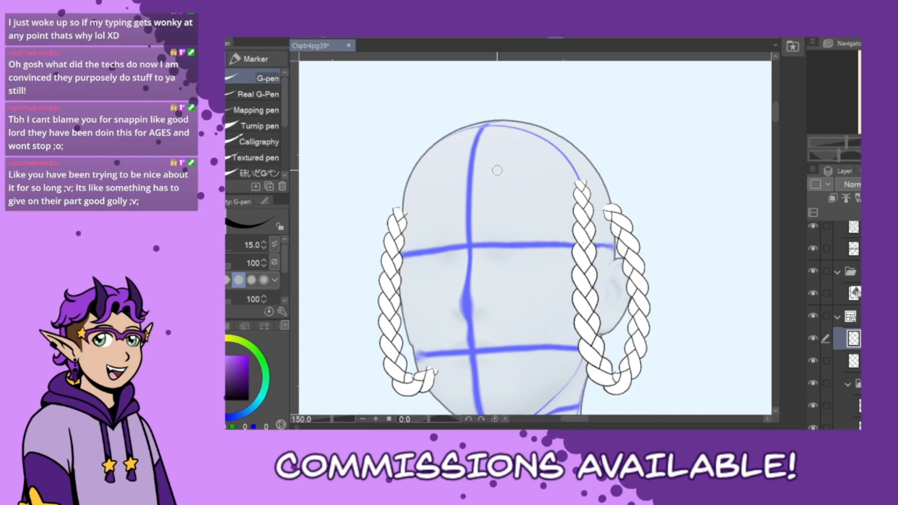
pyautogui.moveTo(473, 135); pyautogui.dragTo(377, 279)
pyautogui.hotkey('ctrl', 'z')
pyautogui.moveTo(473, 135)
pyautogui.mouseDown()
pyautogui.moveTo(430, 215)
pyautogui.moveTo(374, 281)
pyautogui.mouseUp()
pyautogui.hotkey('ctrl', 'z')
# Draw a curved fringe line at size 15 from the top of the head's centre line out past the braid on the far side
pyautogui.moveTo(474, 131)
pyautogui.mouseDown()
pyautogui.moveTo(434, 213)
pyautogui.moveTo(374, 283)
pyautogui.mouseUp()
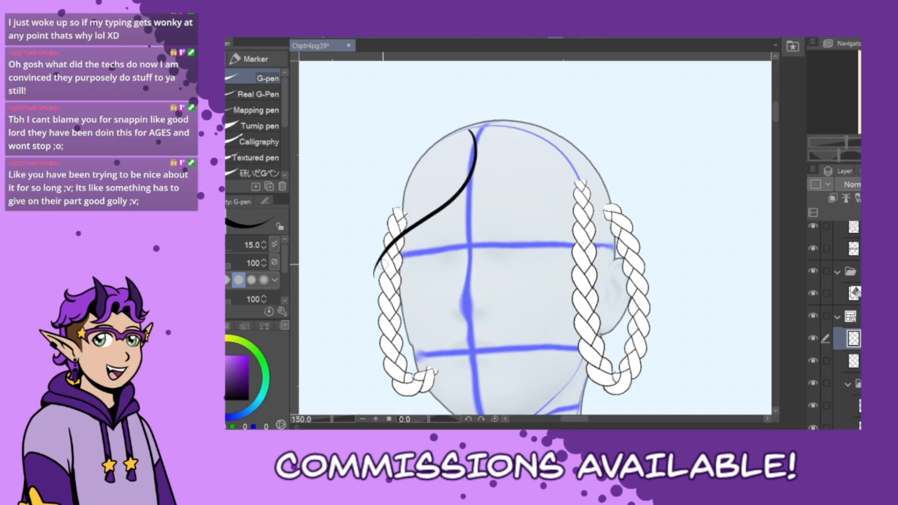
pyautogui.hotkey('ctrl', 'z')
pyautogui.moveTo(475, 126)
pyautogui.mouseDown()
pyautogui.moveTo(433, 203)
pyautogui.moveTo(366, 276)
pyautogui.moveTo(461, 183)
pyautogui.moveTo(374, 269)
pyautogui.mouseUp()
pyautogui.hotkey('ctrl', 'z')
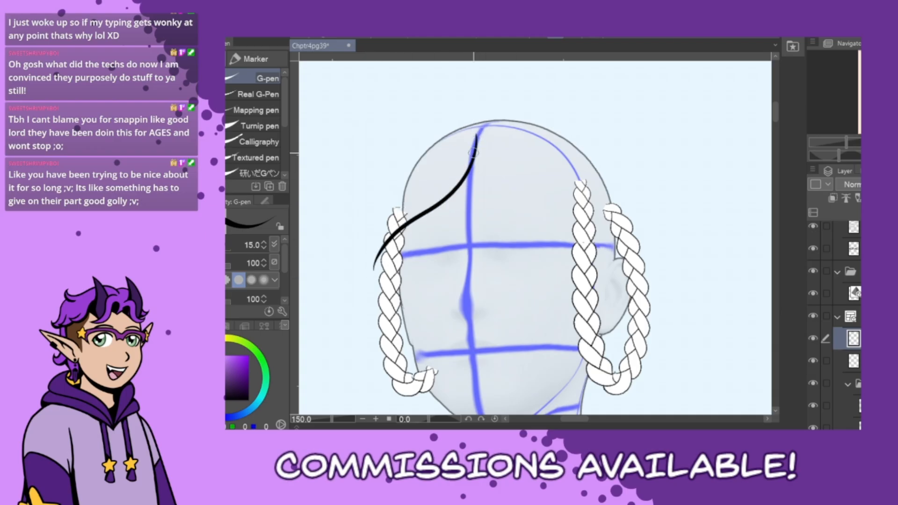
# Lower the opacity of the braid layer and return to the line layer above it
pyautogui.click(855, 361)
pyautogui.click(888, 184)
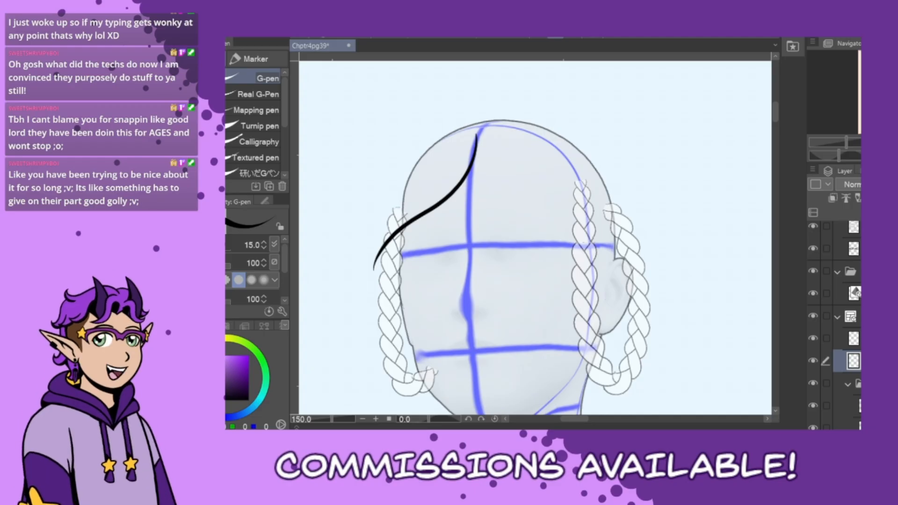
pyautogui.click(853, 338)
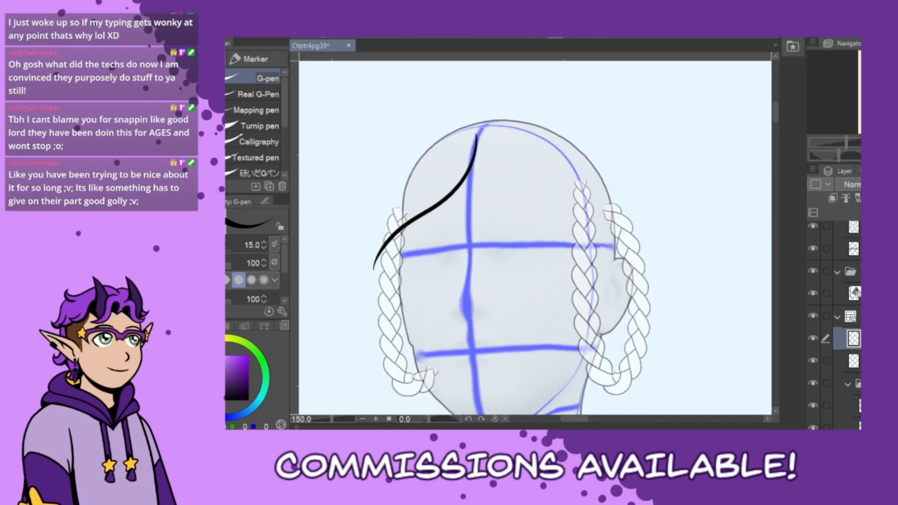
# Draw a pointed tuft of hair hanging from the parting at the centre of the forehead
pyautogui.moveTo(473, 136)
pyautogui.mouseDown()
pyautogui.moveTo(466, 167)
pyautogui.moveTo(496, 218)
pyautogui.moveTo(490, 221)
pyautogui.mouseUp()
pyautogui.hotkey('ctrl', 'z')
pyautogui.hotkey('ctrl', 'z')
pyautogui.moveTo(501, 139); pyautogui.dragTo(488, 222)
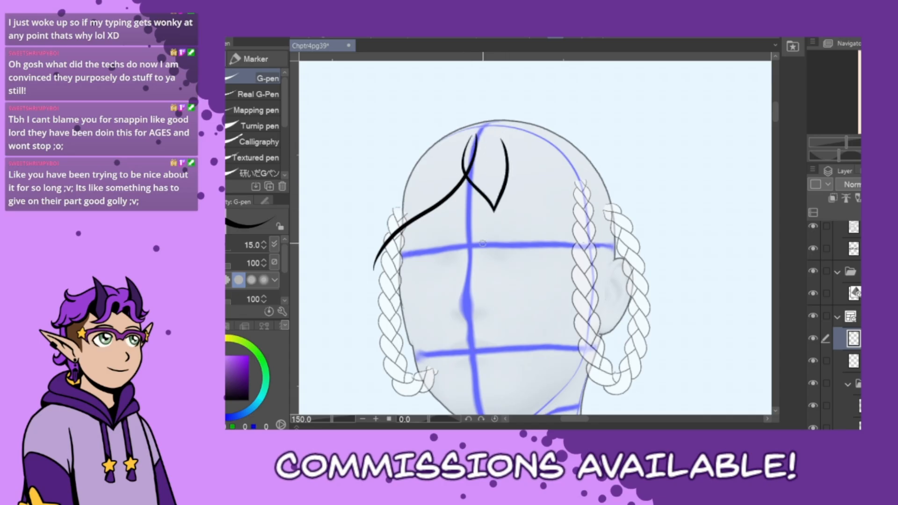
# Draw the outer hair outline arching from above the crown down to the tip of the fringe on the far side of the face
pyautogui.moveTo(479, 101)
pyautogui.mouseDown()
pyautogui.moveTo(366, 186)
pyautogui.moveTo(388, 250)
pyautogui.mouseUp()
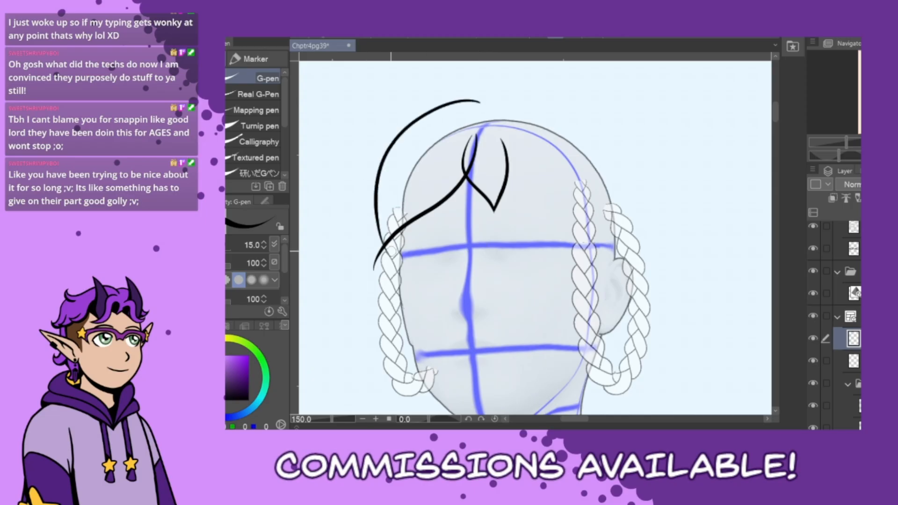
pyautogui.hotkey('ctrl', 'z')
pyautogui.moveTo(486, 112)
pyautogui.mouseDown()
pyautogui.moveTo(397, 132)
pyautogui.moveTo(391, 255)
pyautogui.moveTo(425, 110)
pyautogui.moveTo(383, 253)
pyautogui.mouseUp()
pyautogui.hotkey('ctrl', 'z')
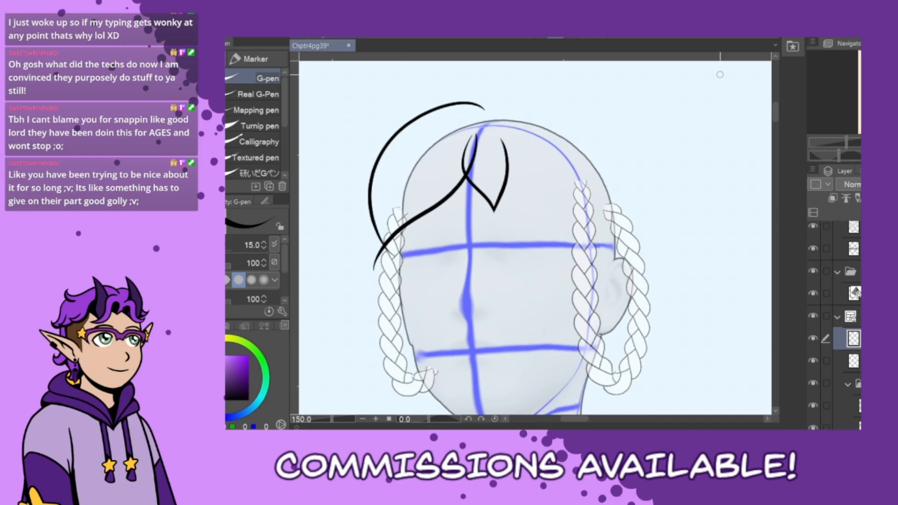
# Erase the fringe line's overlapping ends at the centre tuft and the side tip, and add a thin inner strand line beside the tip
pyautogui.moveTo(474, 153); pyautogui.dragTo(480, 166)
pyautogui.moveTo(398, 249)
pyautogui.mouseDown()
pyautogui.moveTo(370, 267)
pyautogui.moveTo(429, 140)
pyautogui.moveTo(380, 206)
pyautogui.moveTo(386, 242)
pyautogui.moveTo(391, 181)
pyautogui.moveTo(406, 163)
pyautogui.mouseUp()
pyautogui.hotkey('ctrl', 'z')
pyautogui.hotkey('ctrl', 'z')
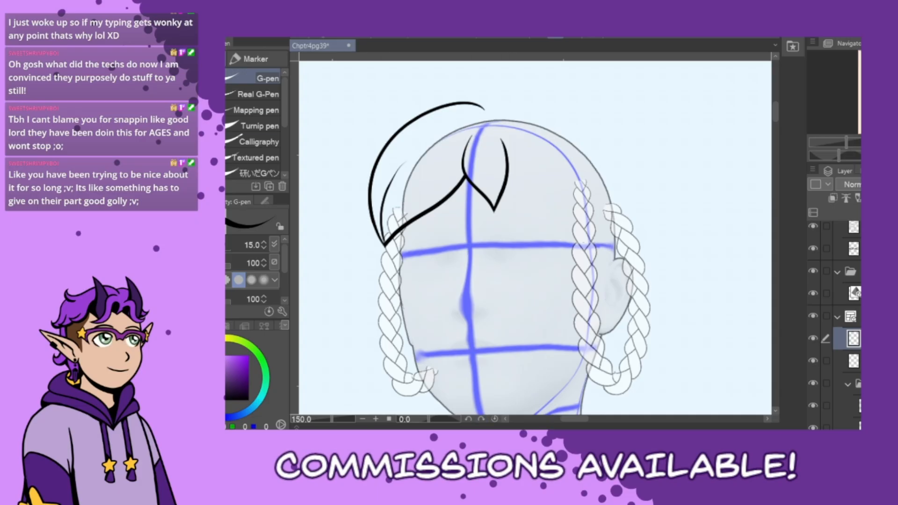
# Check the head in a flipped view, then draw the ear-side fringe curve from the centre tuft to the inner braid
pyautogui.moveTo(577, 419); pyautogui.dragTo(582, 419)
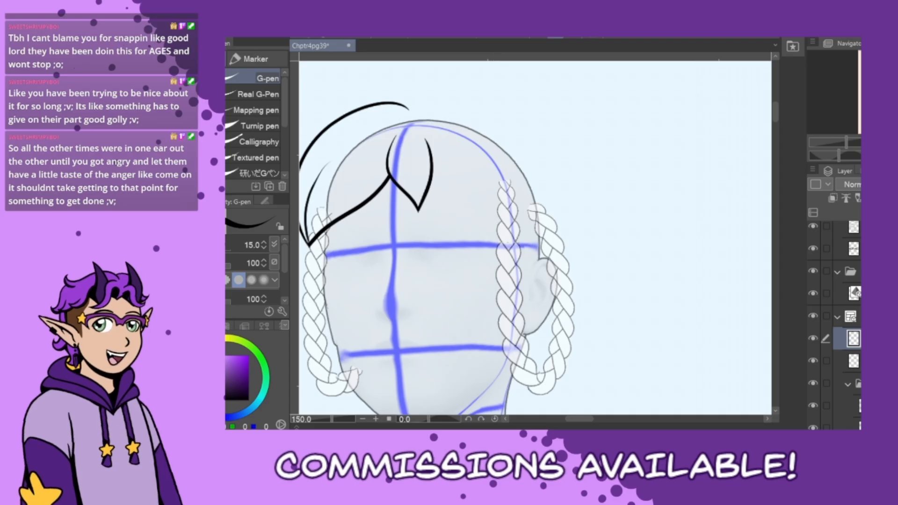
pyautogui.press('h')
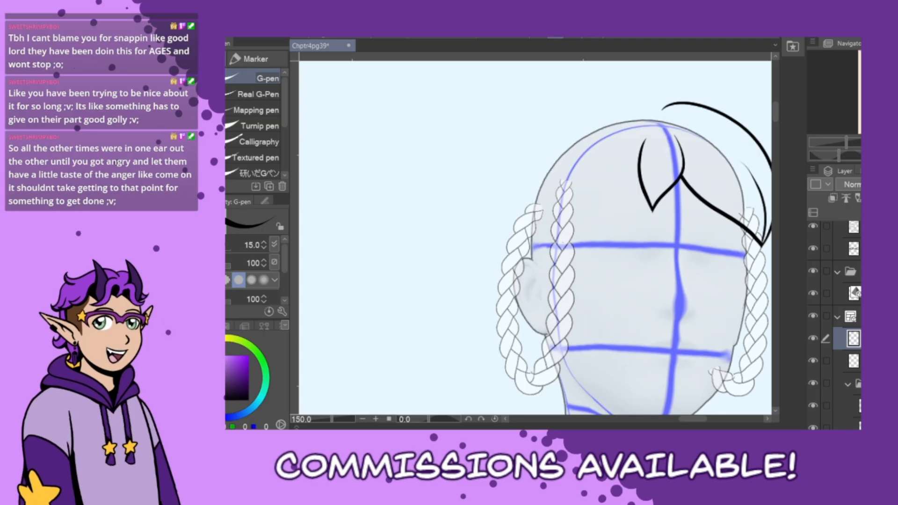
pyautogui.press('h')
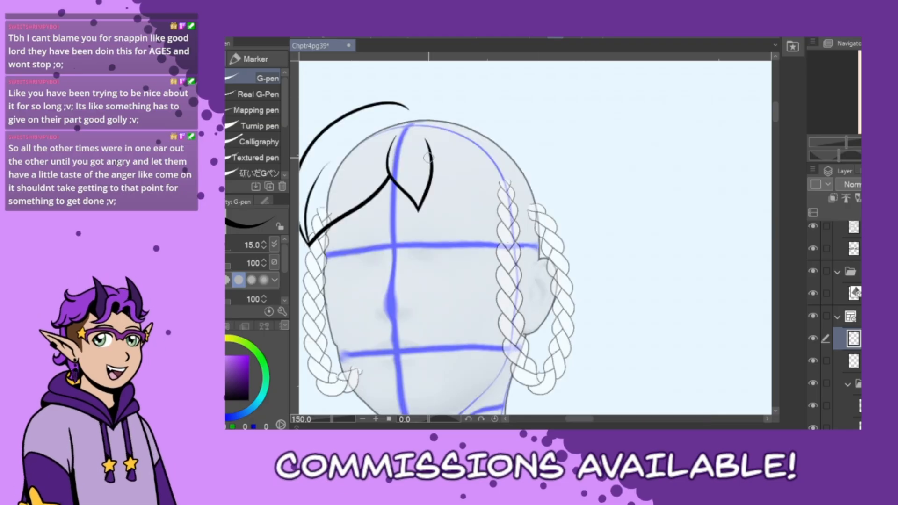
pyautogui.moveTo(419, 141)
pyautogui.mouseDown()
pyautogui.moveTo(495, 208)
pyautogui.moveTo(506, 240)
pyautogui.mouseUp()
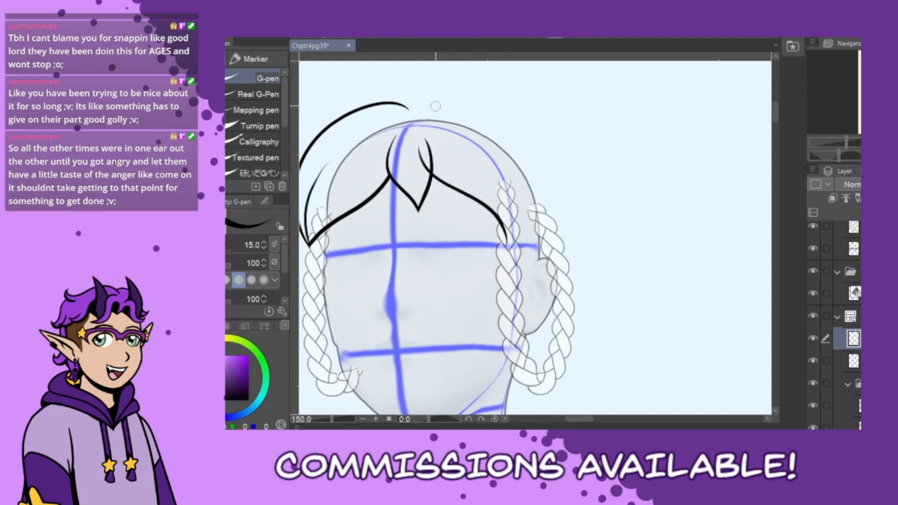
# Draw the outer hair outline on the ear side, arching from the crown down to the fringe tip over the braid
pyautogui.moveTo(418, 103)
pyautogui.mouseDown()
pyautogui.moveTo(520, 146)
pyautogui.moveTo(507, 240)
pyautogui.mouseUp()
pyautogui.hotkey('ctrl', 'z')
pyautogui.moveTo(421, 103)
pyautogui.mouseDown()
pyautogui.moveTo(518, 182)
pyautogui.moveTo(499, 244)
pyautogui.mouseUp()
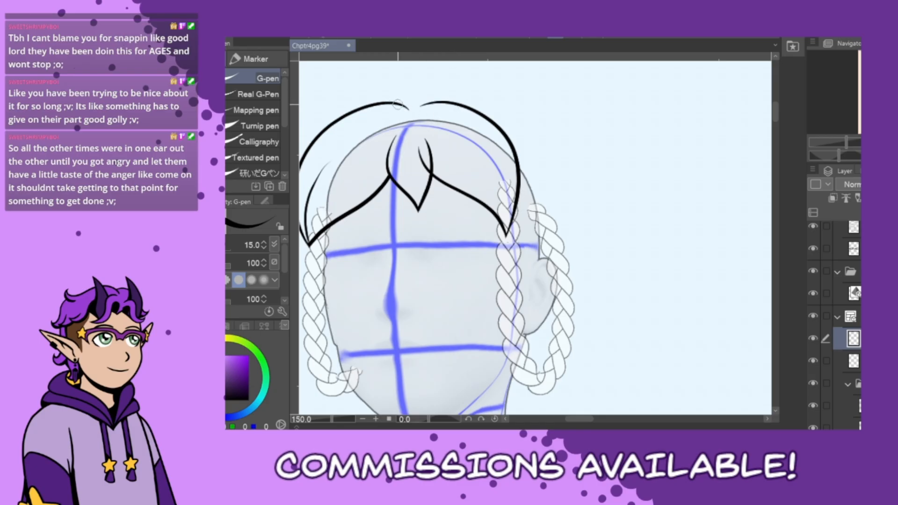
# Join the two hair outlines at the crown parting and clean up the overlapping line ends there and at the centre tuft
pyautogui.moveTo(408, 108); pyautogui.dragTo(423, 113)
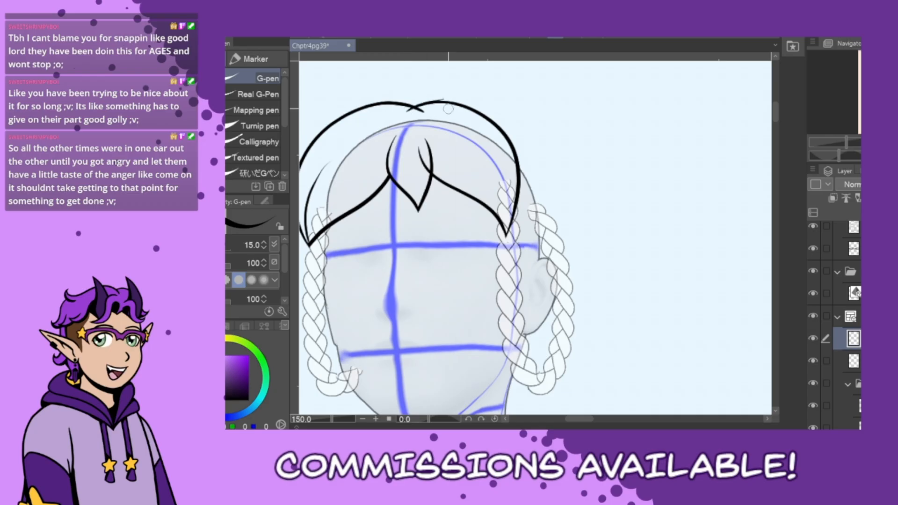
pyautogui.moveTo(402, 111)
pyautogui.mouseDown()
pyautogui.moveTo(441, 102)
pyautogui.moveTo(428, 112)
pyautogui.mouseUp()
pyautogui.hotkey('ctrl', 'z')
pyautogui.moveTo(415, 143); pyautogui.dragTo(425, 169)
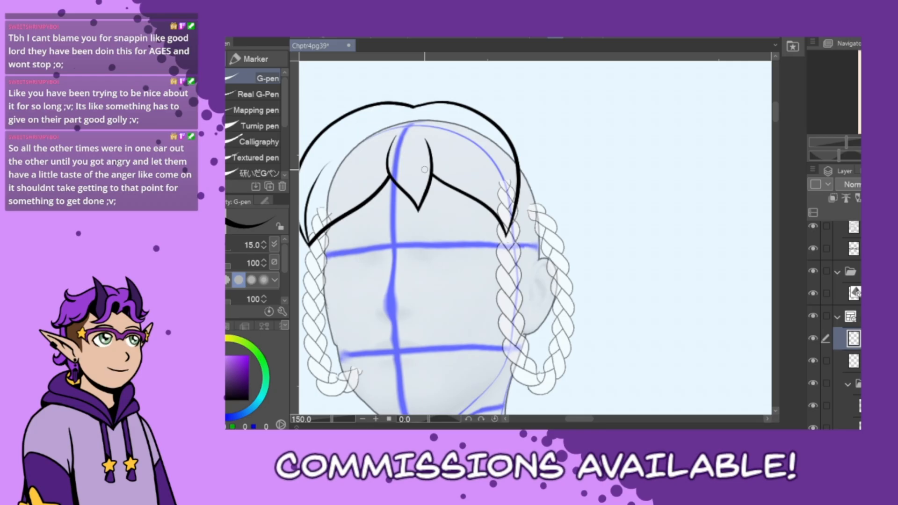
# Check the hair in a flipped view and draw the arched upper lid of the ear-side eye across the horizontal guide line
pyautogui.click(889, 155)
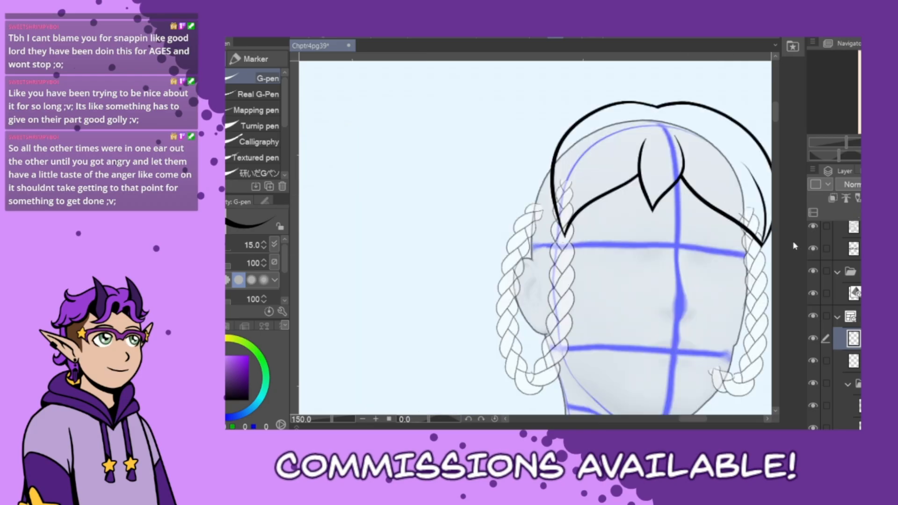
pyautogui.press('h')
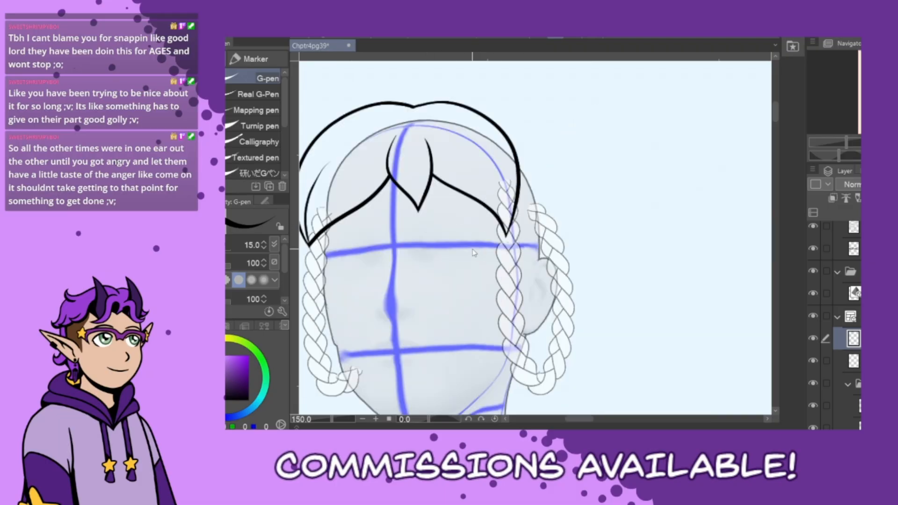
pyautogui.moveTo(419, 245)
pyautogui.mouseDown()
pyautogui.moveTo(474, 253)
pyautogui.moveTo(470, 263)
pyautogui.moveTo(445, 214)
pyautogui.moveTo(475, 256)
pyautogui.moveTo(470, 269)
pyautogui.moveTo(475, 243)
pyautogui.moveTo(470, 271)
pyautogui.mouseUp()
pyautogui.hotkey('ctrl', 'z')
pyautogui.hotkey('ctrl', 'z')
pyautogui.hotkey('ctrl', 'z')
pyautogui.hotkey('ctrl', 'z')
pyautogui.hotkey('ctrl', 'z')
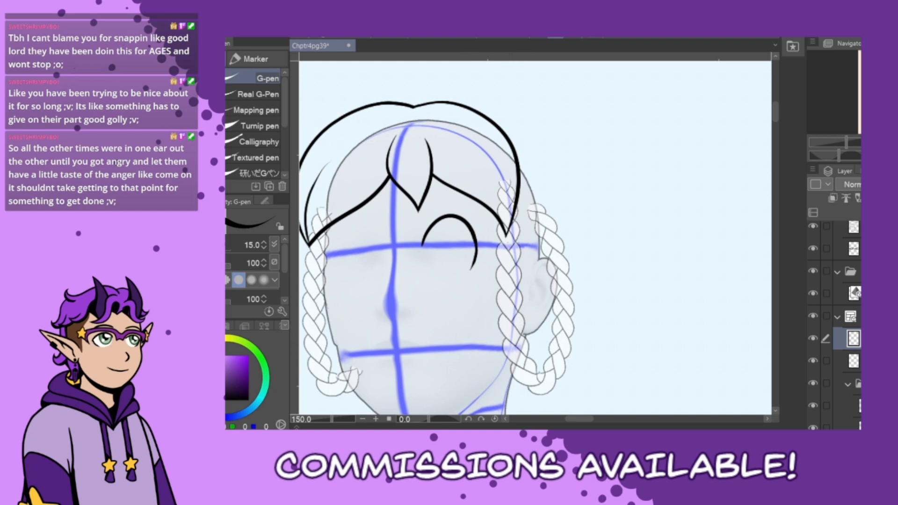
# Add a short lower lid line beneath the ear-side eye and small lashes at its outer corner
pyautogui.moveTo(429, 283); pyautogui.dragTo(459, 281)
pyautogui.hotkey('ctrl', 'z')
pyautogui.hotkey('ctrl', 'z')
pyautogui.moveTo(474, 231)
pyautogui.mouseDown()
pyautogui.moveTo(490, 232)
pyautogui.moveTo(490, 244)
pyautogui.mouseUp()
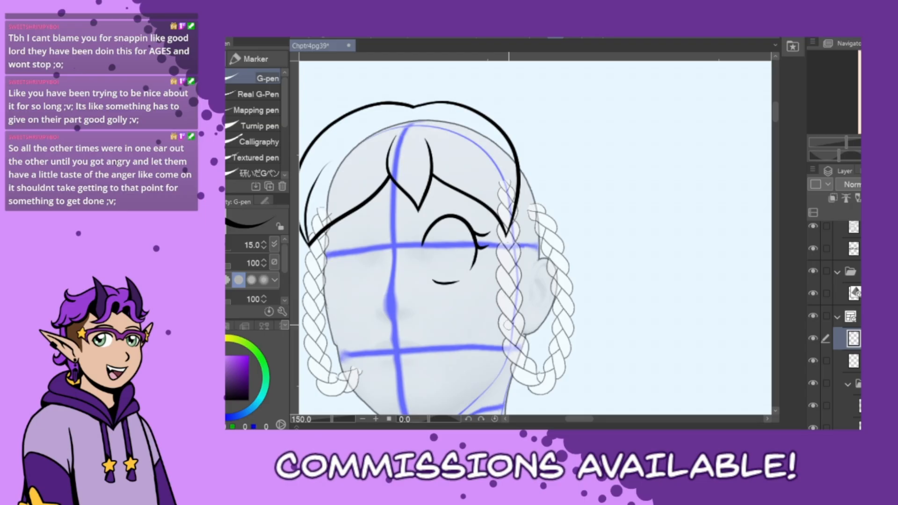
# Select the ear-side eye with the Selection pen, narrow it slightly with a transform, and clear the selection
pyautogui.press('m')
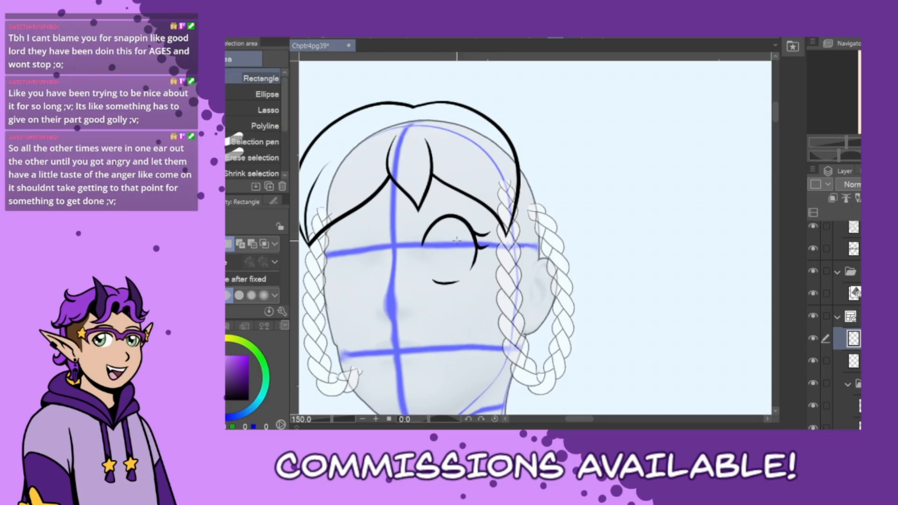
pyautogui.click(255, 142)
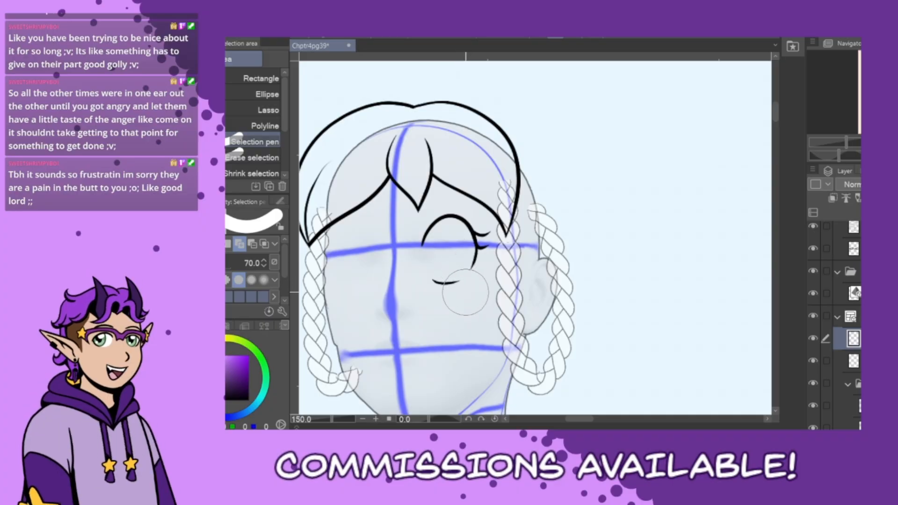
pyautogui.click(469, 251)
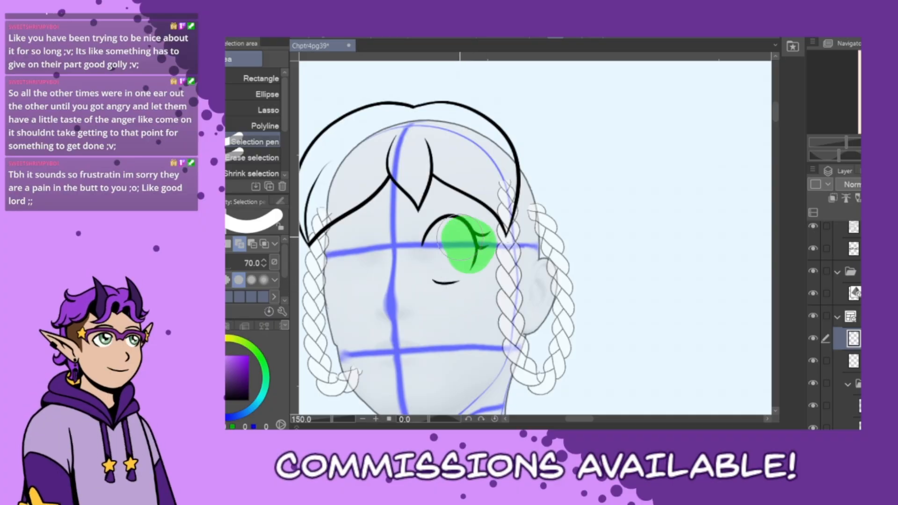
pyautogui.moveTo(469, 243)
pyautogui.mouseDown()
pyautogui.moveTo(439, 255)
pyautogui.moveTo(468, 290)
pyautogui.mouseUp()
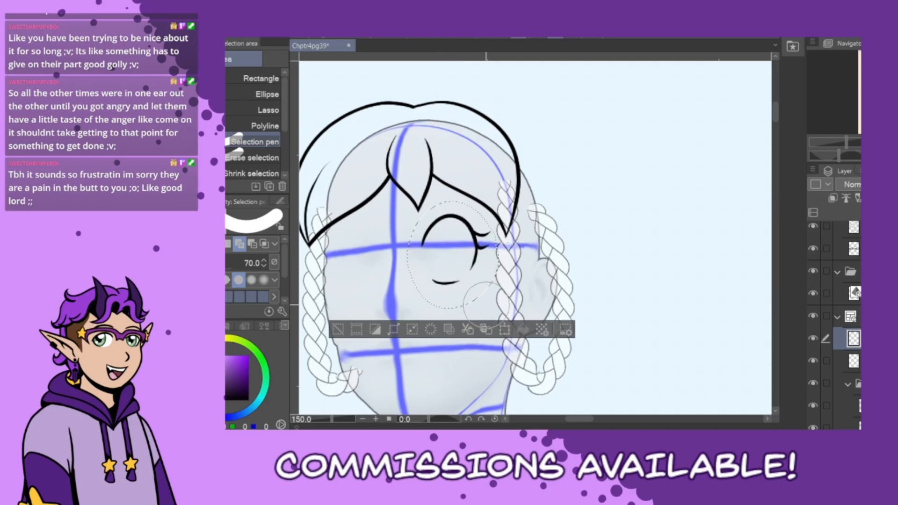
pyautogui.hotkey('ctrl', 't')
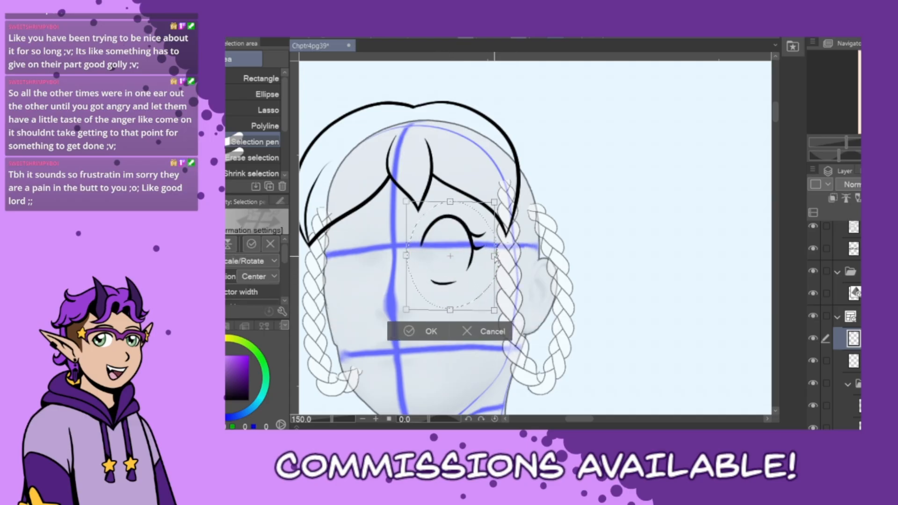
pyautogui.moveTo(494, 256); pyautogui.dragTo(492, 257)
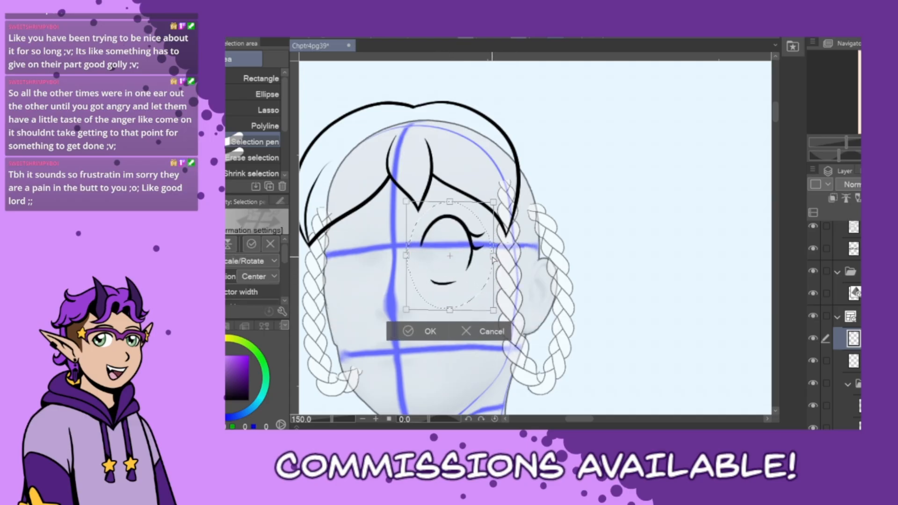
pyautogui.click(426, 332)
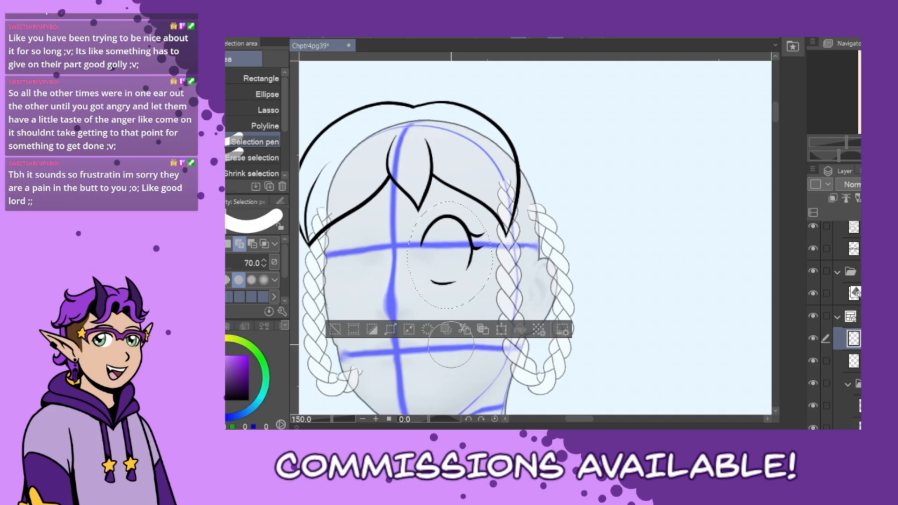
pyautogui.hotkey('ctrl', 'd')
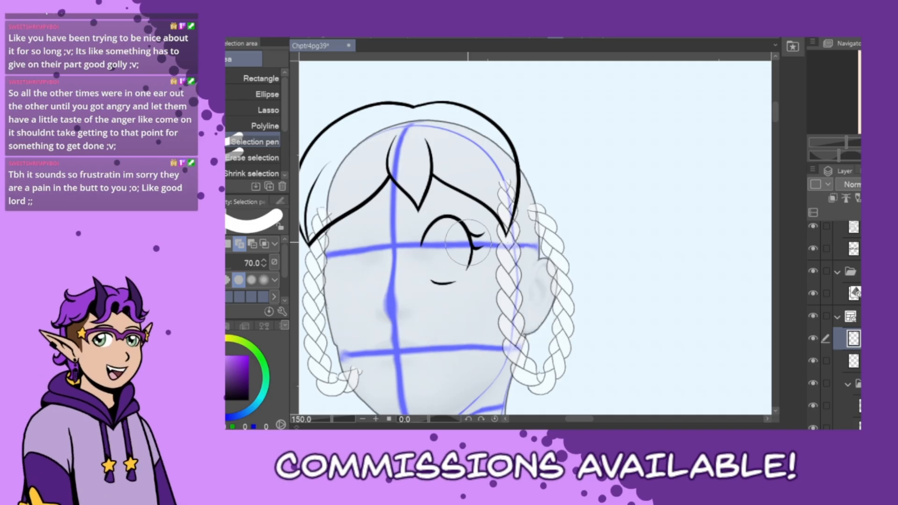
# Duplicate the ear-side eye, mirror the copy horizontally and place it across the guide line on the far side of the face
pyautogui.moveTo(467, 243)
pyautogui.mouseDown()
pyautogui.moveTo(430, 252)
pyautogui.moveTo(472, 279)
pyautogui.mouseUp()
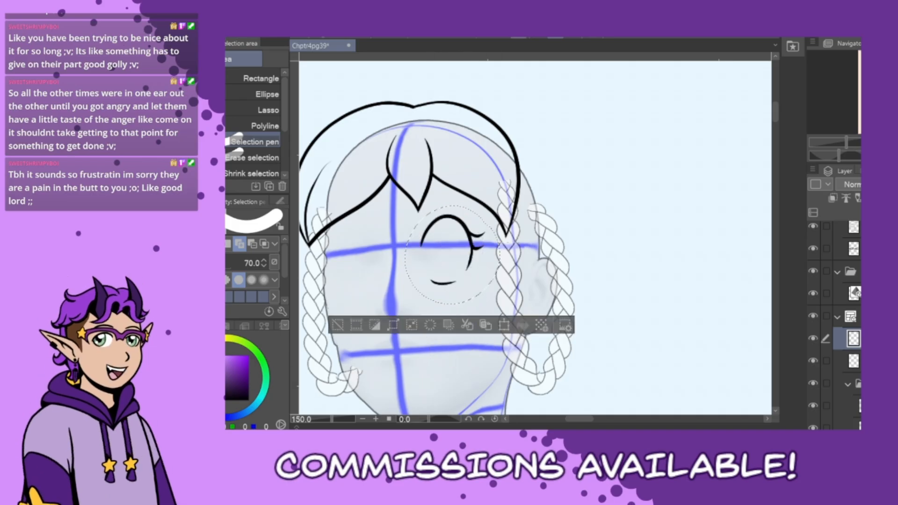
pyautogui.hotkey('ctrl', 't')
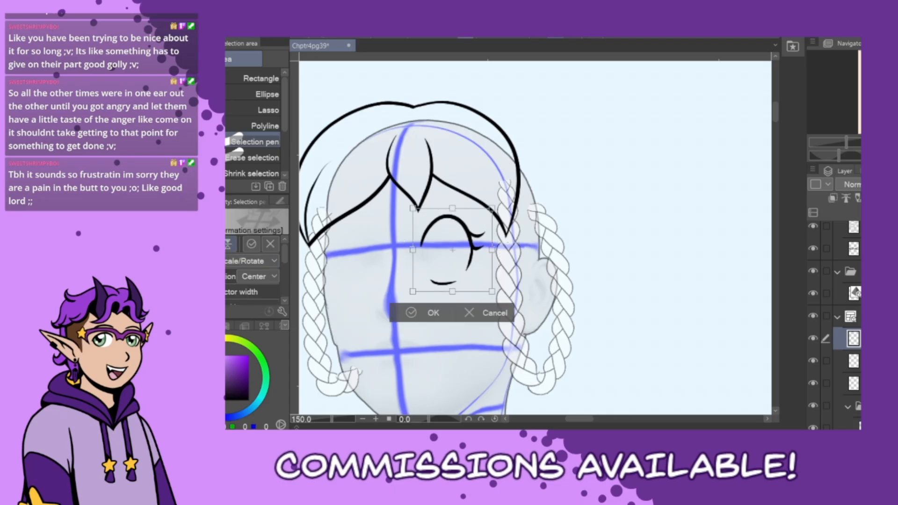
pyautogui.click(213, 243)
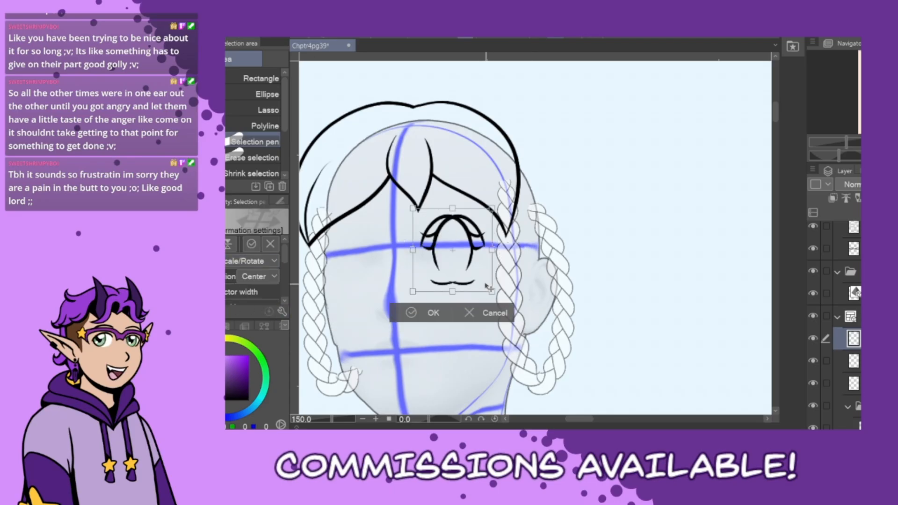
pyautogui.moveTo(479, 296); pyautogui.dragTo(388, 298)
pyautogui.moveTo(397, 253); pyautogui.dragTo(386, 256)
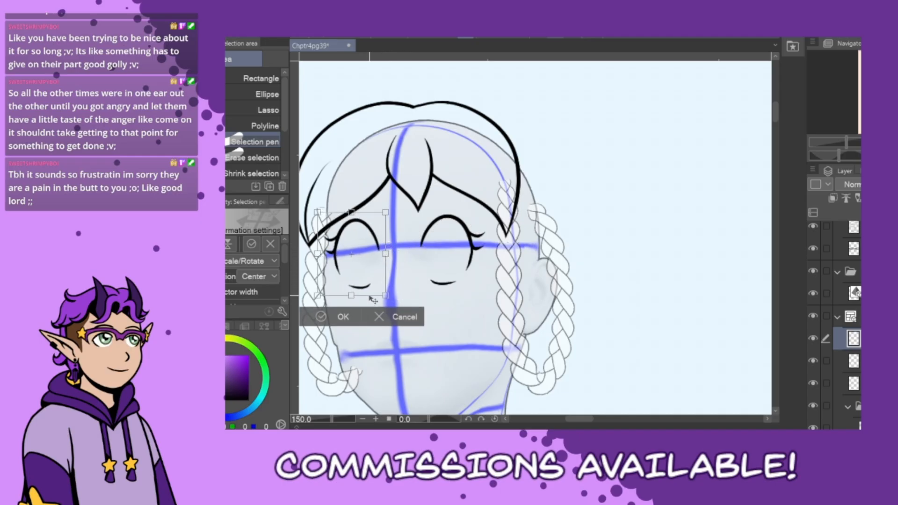
pyautogui.moveTo(373, 300); pyautogui.dragTo(373, 303)
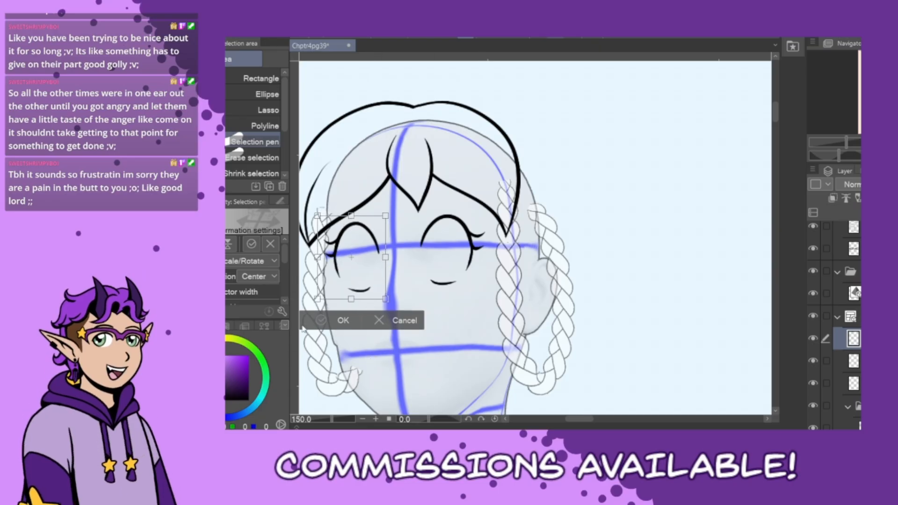
pyautogui.click(321, 320)
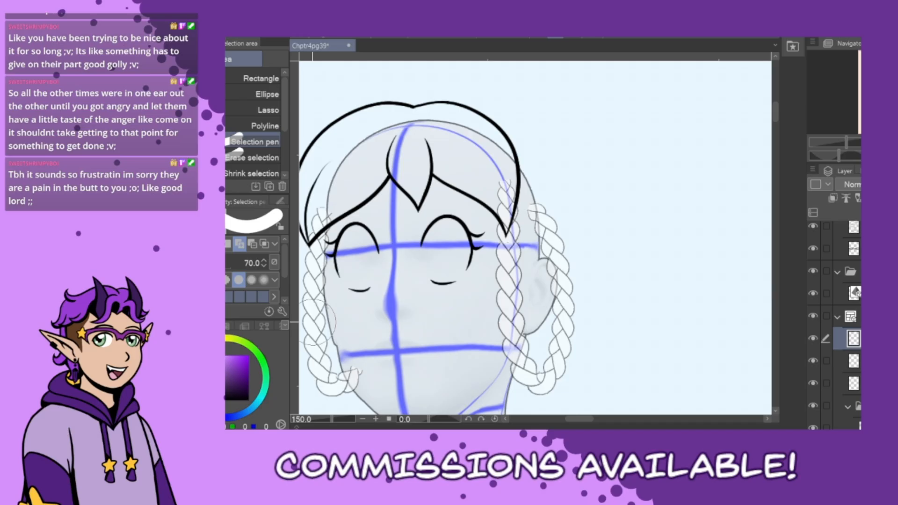
# Liquify the braid sketch layer with a brush size of 170, pushing the ear-side braid's front strand toward the ear
pyautogui.press('j')
pyautogui.press('j')
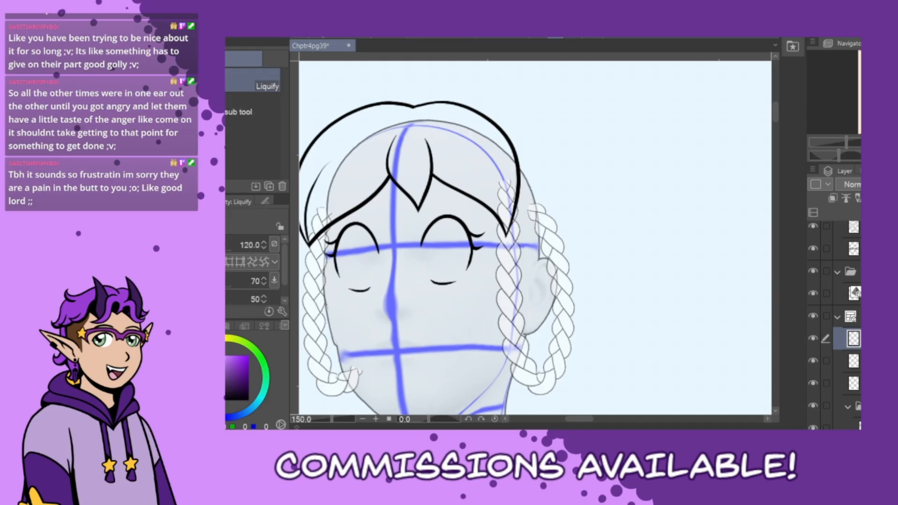
pyautogui.click(854, 384)
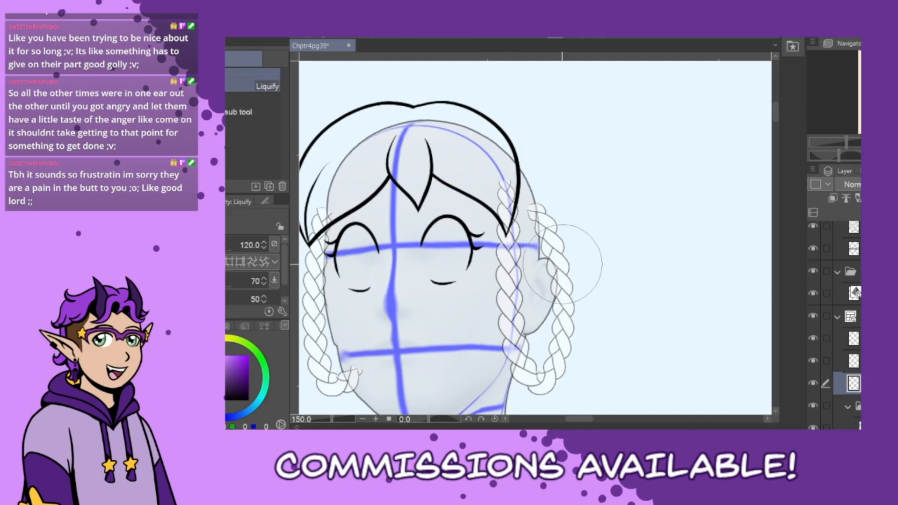
pyautogui.press(']')
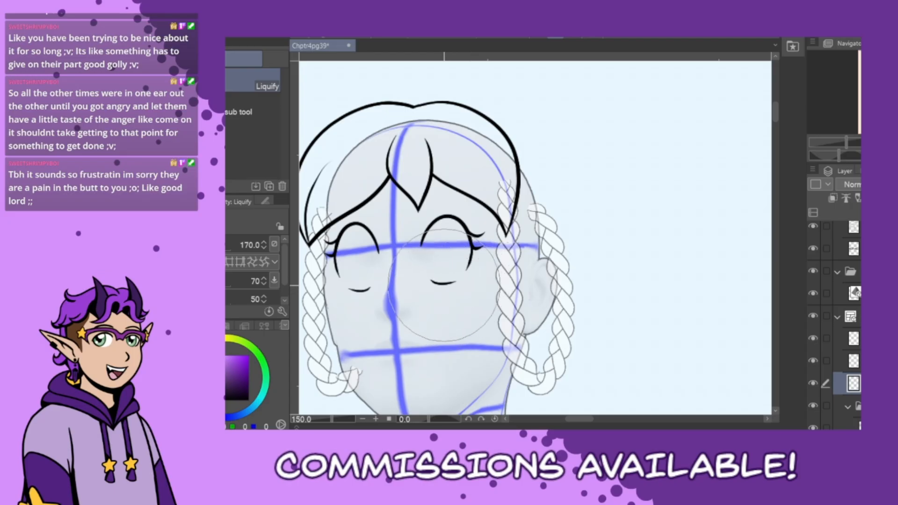
pyautogui.press(']')
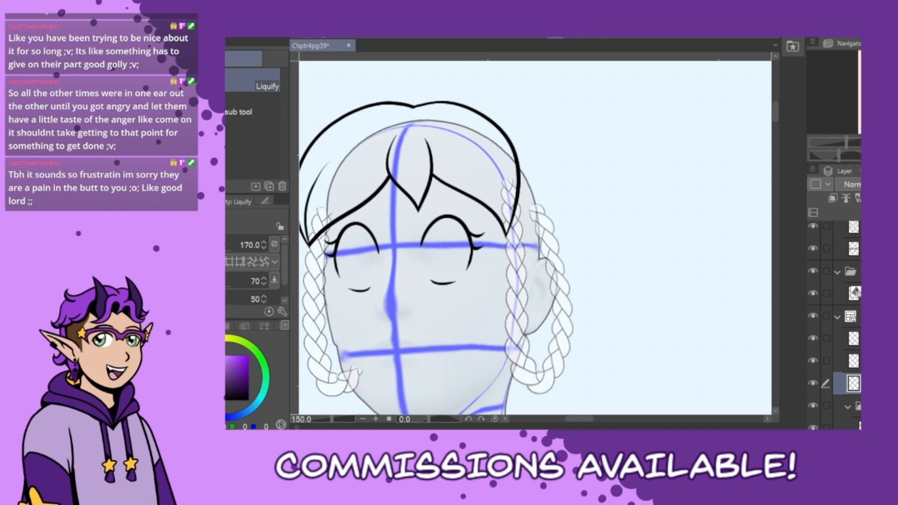
# Merge the mirrored eye's layer down into the hair line layer and switch back to the G-pen
pyautogui.click(854, 361)
pyautogui.click(854, 338)
pyautogui.hotkey('ctrl', 'e')
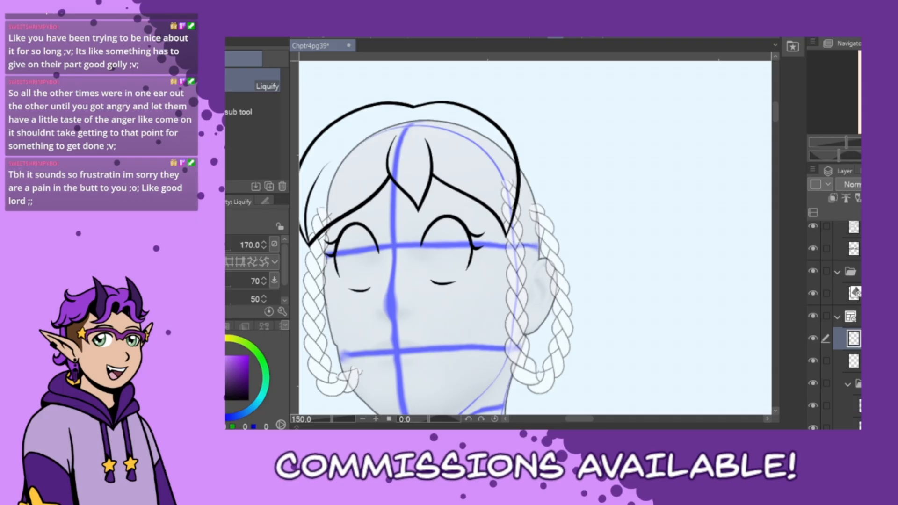
pyautogui.press('p')
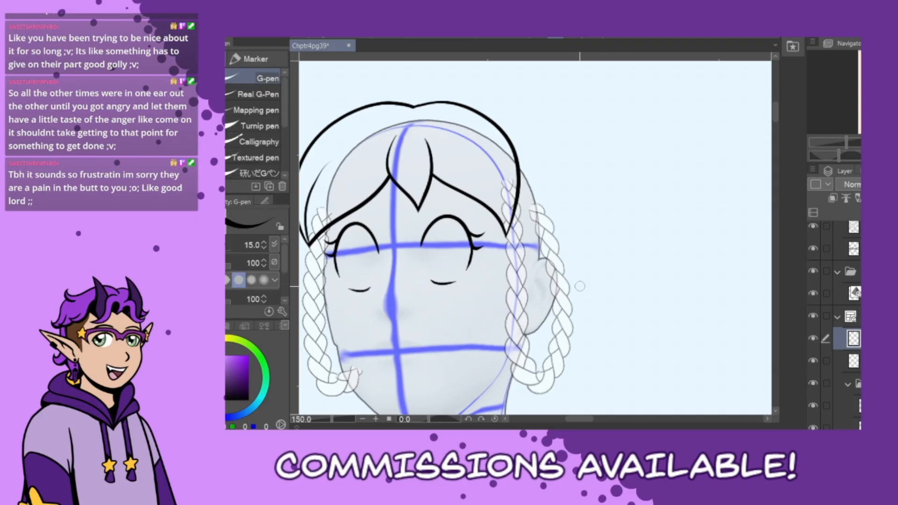
pyautogui.scroll(1, 632, 304)
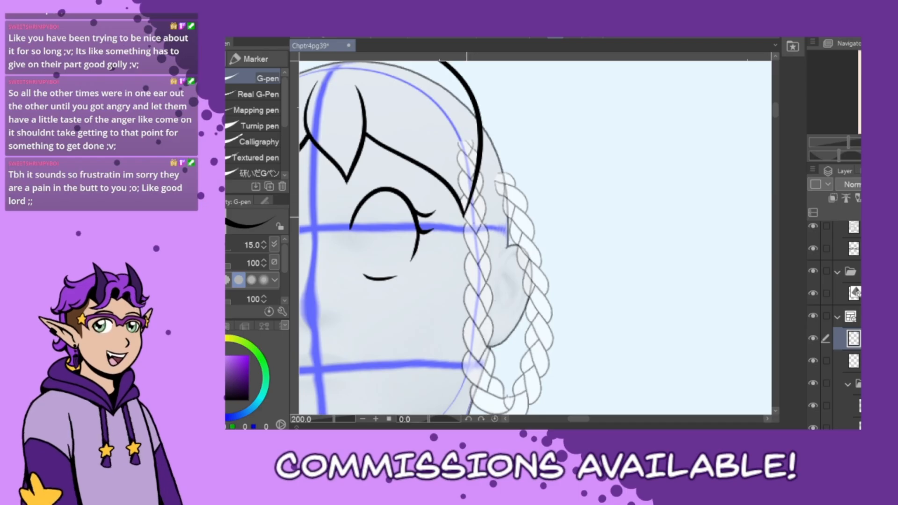
pyautogui.moveTo(465, 216); pyautogui.dragTo(473, 272)
pyautogui.hotkey('ctrl', 'z')
pyautogui.moveTo(464, 215); pyautogui.dragTo(474, 259)
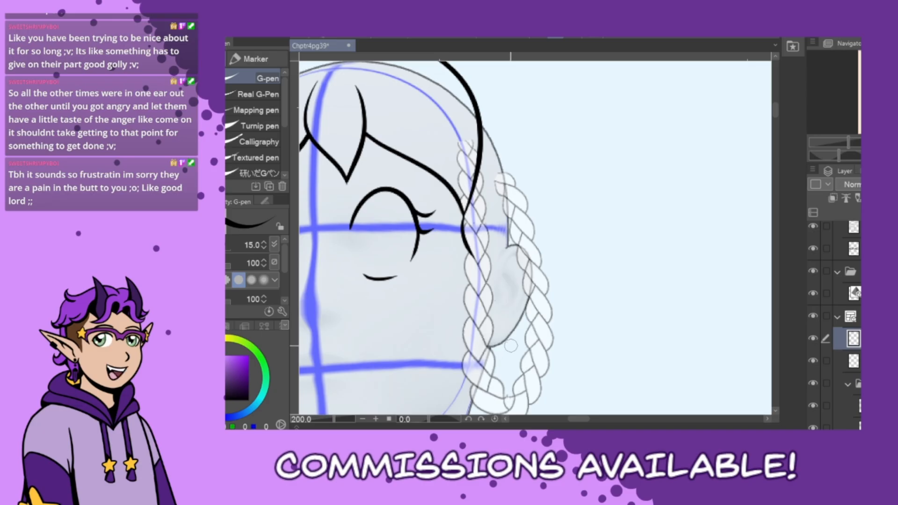
pyautogui.moveTo(485, 229)
pyautogui.mouseDown()
pyautogui.moveTo(489, 284)
pyautogui.moveTo(493, 239)
pyautogui.moveTo(487, 286)
pyautogui.mouseUp()
pyautogui.hotkey('ctrl', 'z')
pyautogui.moveTo(468, 255)
pyautogui.mouseDown()
pyautogui.moveTo(458, 291)
pyautogui.moveTo(480, 328)
pyautogui.mouseUp()
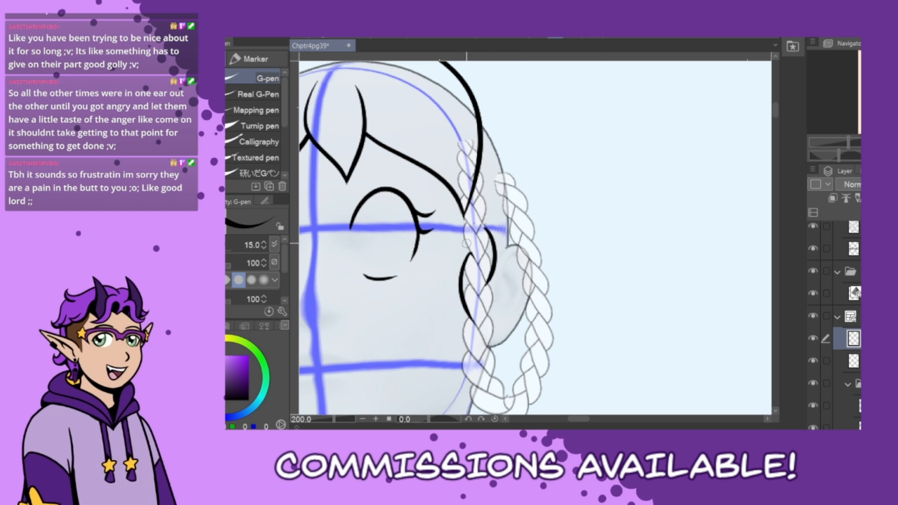
pyautogui.moveTo(462, 205); pyautogui.dragTo(474, 256)
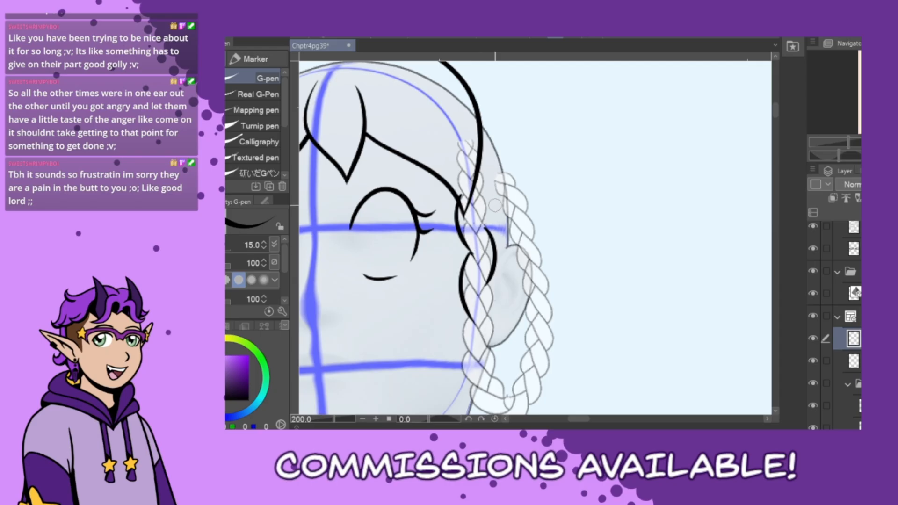
pyautogui.hotkey('ctrl', 'z')
pyautogui.hotkey('ctrl', 'z')
pyautogui.hotkey('ctrl', 'z')
pyautogui.hotkey('ctrl', 'z')
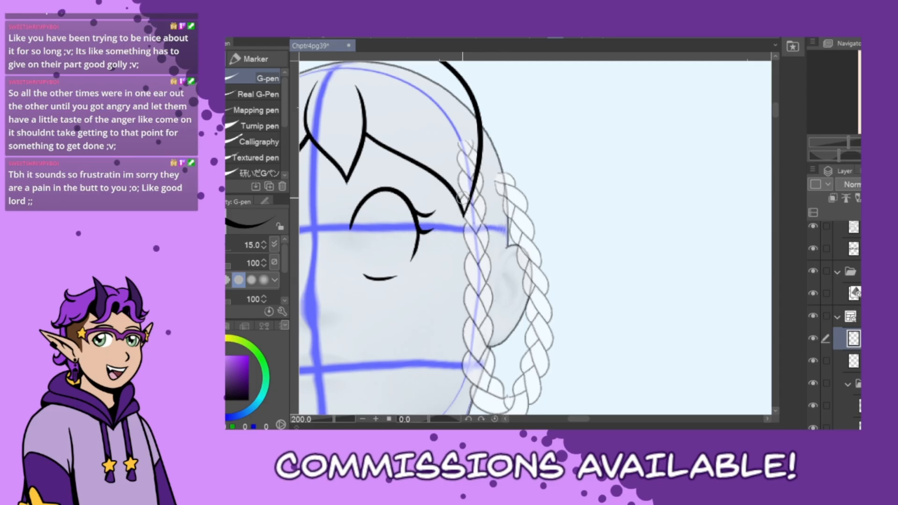
# Ink the first curved lobes on both edges of the ear-side braid's front strand, starting at the fringe tip
pyautogui.moveTo(462, 193)
pyautogui.mouseDown()
pyautogui.moveTo(478, 269)
pyautogui.moveTo(478, 258)
pyautogui.mouseUp()
pyautogui.hotkey('ctrl', 'z')
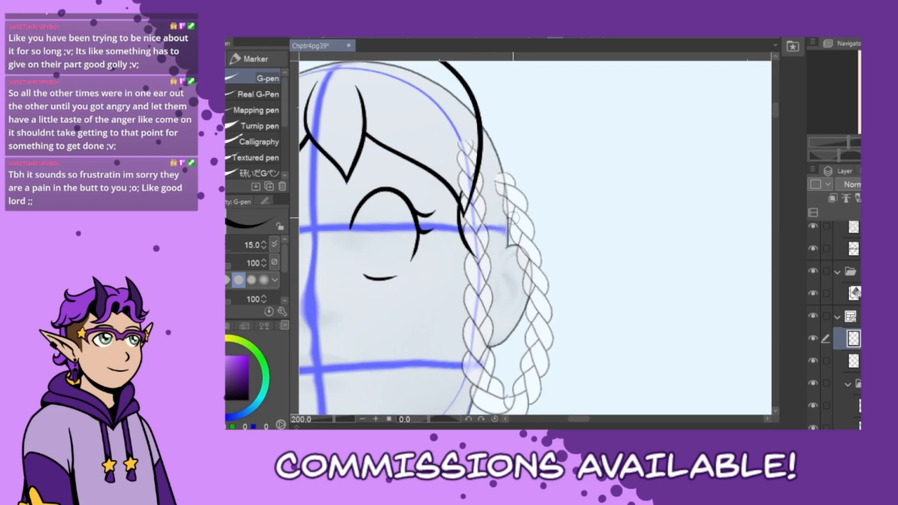
pyautogui.moveTo(484, 222); pyautogui.dragTo(480, 295)
pyautogui.hotkey('ctrl', 'z')
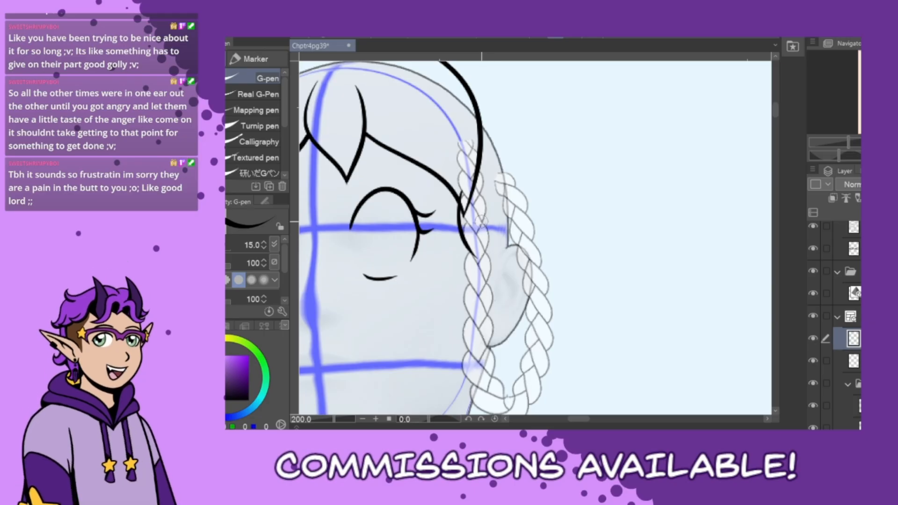
pyautogui.moveTo(483, 222)
pyautogui.mouseDown()
pyautogui.moveTo(492, 266)
pyautogui.moveTo(481, 287)
pyautogui.mouseUp()
pyautogui.hotkey('ctrl', 'z')
pyautogui.moveTo(465, 254)
pyautogui.mouseDown()
pyautogui.moveTo(456, 285)
pyautogui.moveTo(474, 322)
pyautogui.mouseUp()
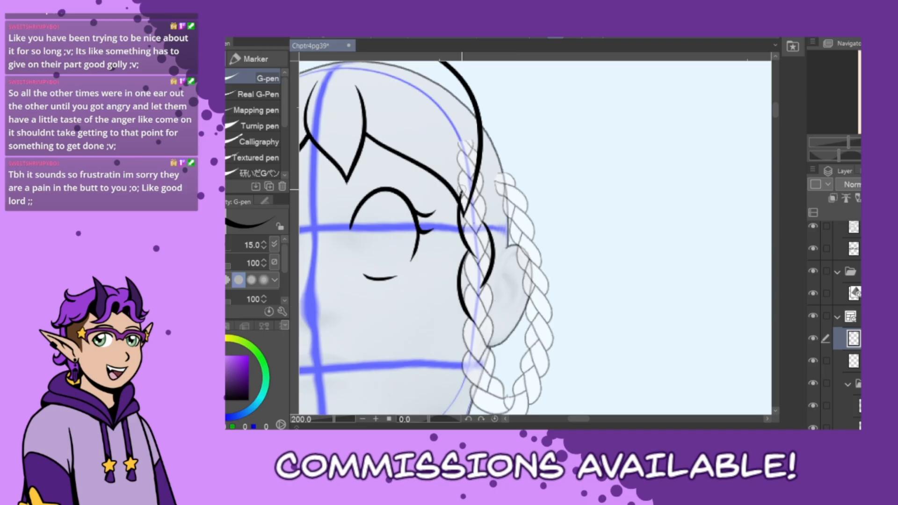
# Extend the front strand's outline with another lobe on each edge, down to where the braid loop starts to bend
pyautogui.scroll(-5, 777, 122)
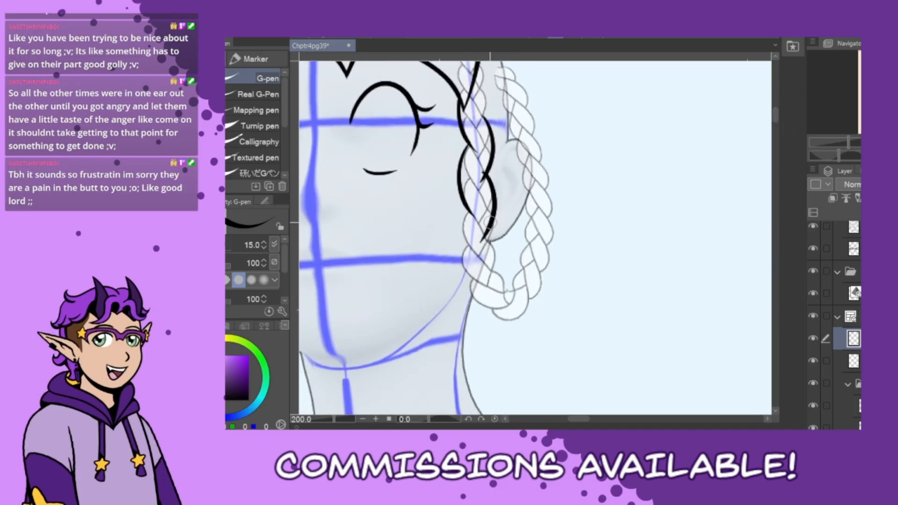
pyautogui.moveTo(489, 172)
pyautogui.mouseDown()
pyautogui.moveTo(497, 225)
pyautogui.moveTo(486, 243)
pyautogui.mouseUp()
pyautogui.moveTo(469, 211); pyautogui.dragTo(480, 281)
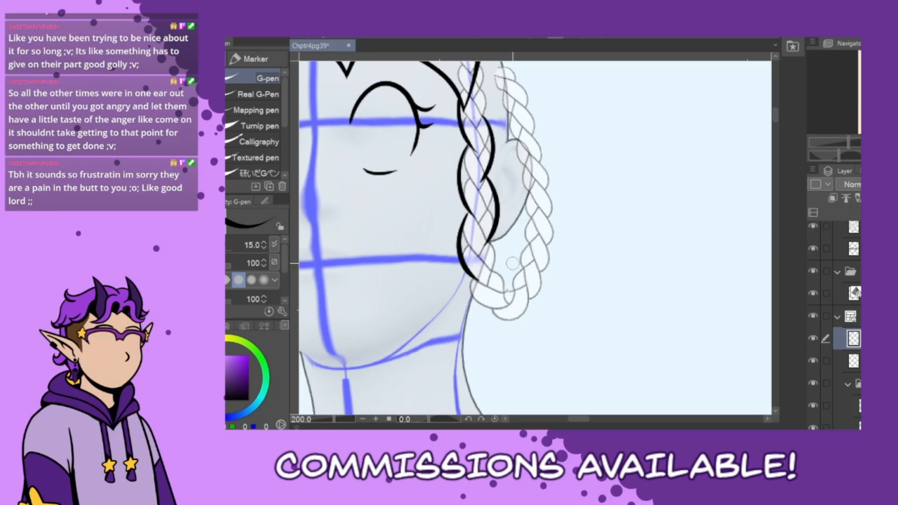
pyautogui.hotkey('ctrl', 'z')
pyautogui.moveTo(469, 211)
pyautogui.mouseDown()
pyautogui.moveTo(459, 267)
pyautogui.moveTo(481, 281)
pyautogui.mouseUp()
# Outline the bend of the ear-side braid loop with an inner corner curve and a rounded lobe around its lowest point
pyautogui.moveTo(486, 236); pyautogui.dragTo(504, 291)
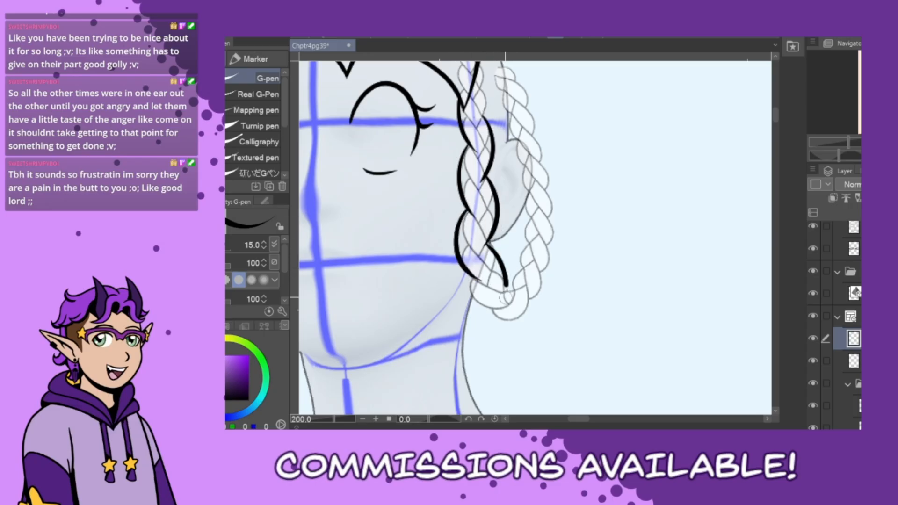
pyautogui.hotkey('ctrl', 'z')
pyautogui.moveTo(486, 236)
pyautogui.mouseDown()
pyautogui.moveTo(504, 271)
pyautogui.moveTo(497, 317)
pyautogui.moveTo(529, 297)
pyautogui.mouseUp()
pyautogui.hotkey('ctrl', 'z')
pyautogui.moveTo(470, 277)
pyautogui.mouseDown()
pyautogui.moveTo(510, 314)
pyautogui.moveTo(529, 297)
pyautogui.moveTo(523, 270)
pyautogui.mouseUp()
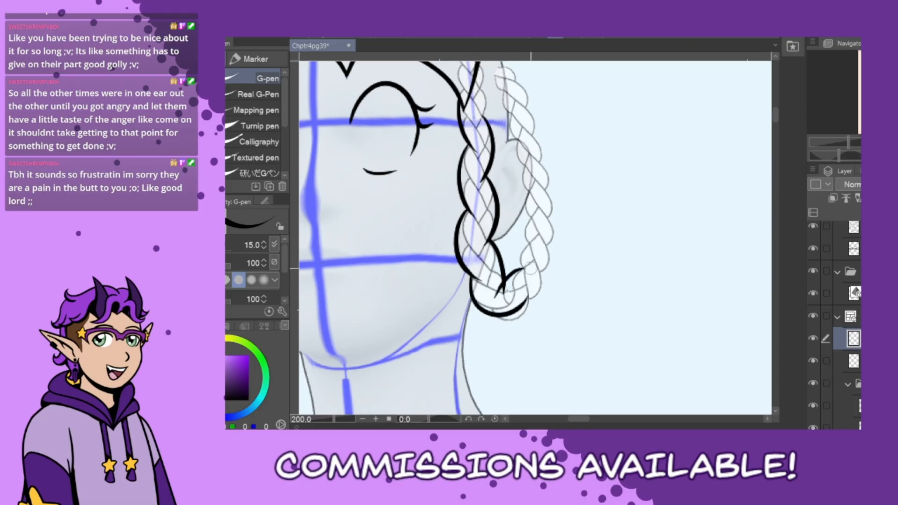
pyautogui.hotkey('ctrl', 'z')
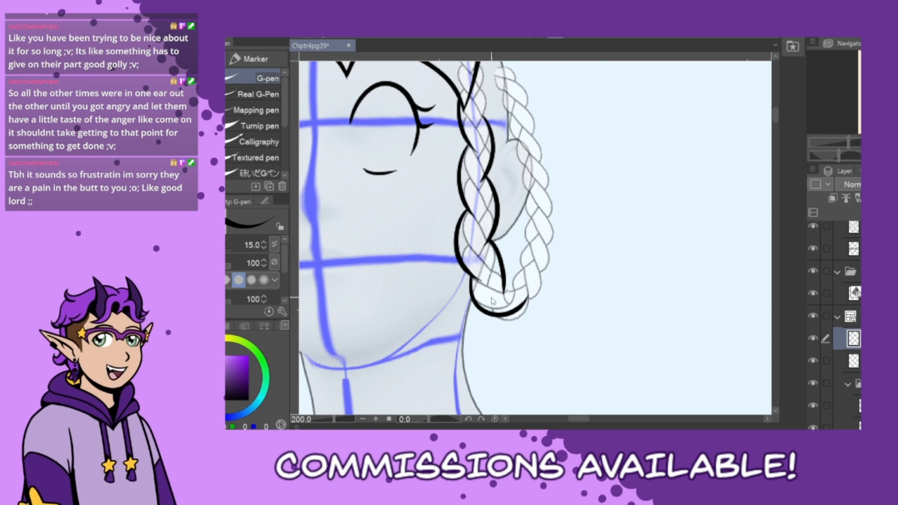
pyautogui.hotkey('ctrl', 'z')
pyautogui.moveTo(471, 278)
pyautogui.mouseDown()
pyautogui.moveTo(510, 318)
pyautogui.moveTo(529, 297)
pyautogui.mouseUp()
pyautogui.hotkey('ctrl', 'z')
pyautogui.moveTo(470, 277)
pyautogui.mouseDown()
pyautogui.moveTo(472, 297)
pyautogui.moveTo(527, 300)
pyautogui.moveTo(532, 265)
pyautogui.moveTo(553, 270)
pyautogui.moveTo(526, 300)
pyautogui.mouseUp()
# Add the lowest inner lobe line of the loop's rear strand and touch up the inner corner of the bend
pyautogui.moveTo(536, 213)
pyautogui.mouseDown()
pyautogui.moveTo(518, 259)
pyautogui.moveTo(526, 264)
pyautogui.mouseUp()
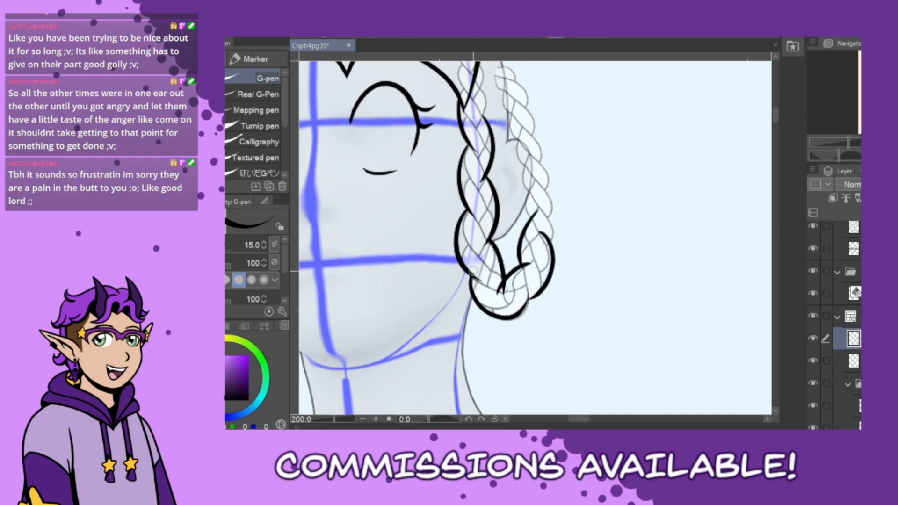
pyautogui.moveTo(498, 286); pyautogui.dragTo(506, 291)
pyautogui.scroll(2, 777, 119)
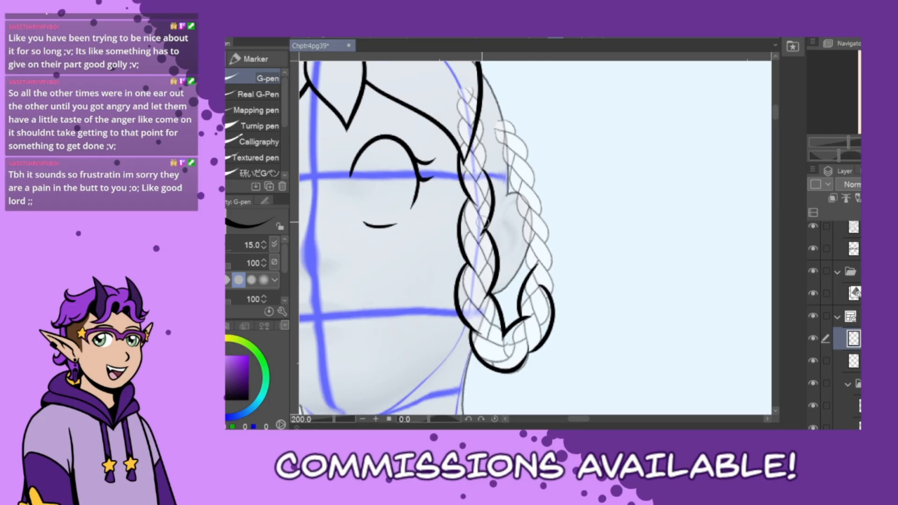
# Ink the outline of the ear as one rounded curve emerging from behind the front strand of the ear-side braid
pyautogui.moveTo(482, 221)
pyautogui.mouseDown()
pyautogui.moveTo(495, 196)
pyautogui.moveTo(534, 242)
pyautogui.mouseUp()
pyautogui.hotkey('ctrl', 'z')
pyautogui.moveTo(482, 220)
pyautogui.mouseDown()
pyautogui.moveTo(535, 206)
pyautogui.moveTo(505, 287)
pyautogui.moveTo(486, 296)
pyautogui.moveTo(528, 256)
pyautogui.mouseUp()
pyautogui.hotkey('ctrl', 'z')
pyautogui.moveTo(470, 300)
pyautogui.mouseDown()
pyautogui.moveTo(504, 292)
pyautogui.moveTo(528, 256)
pyautogui.mouseUp()
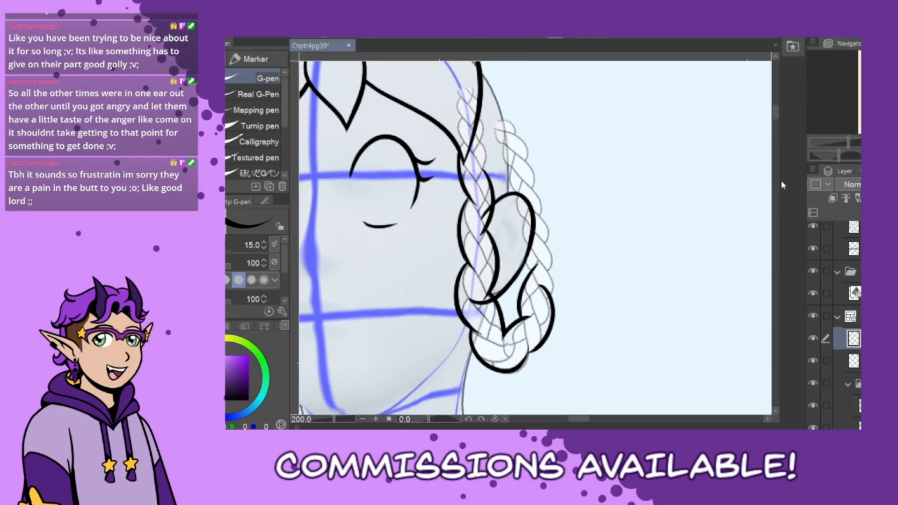
# Ink the outer back-hair contour from the crown down to the top of the ear, working on the mirrored canvas
pyautogui.moveTo(776, 117); pyautogui.dragTo(777, 111)
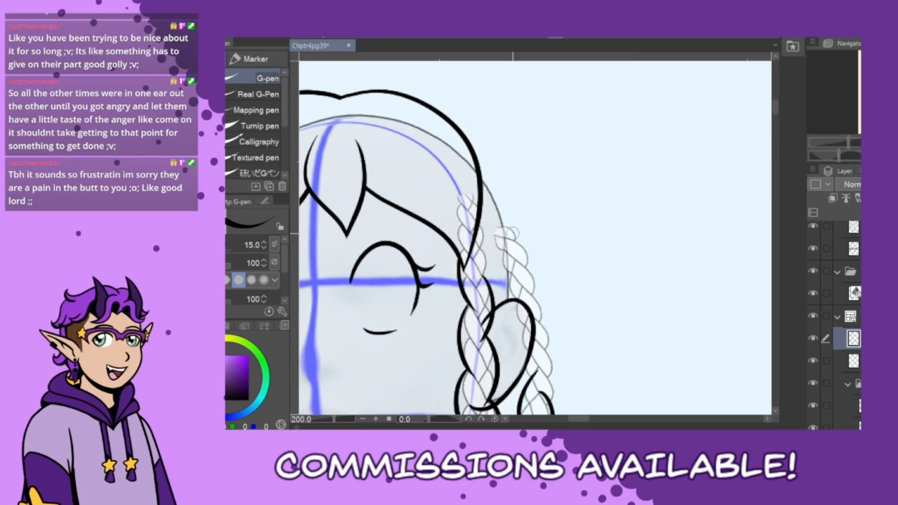
pyautogui.press('h')
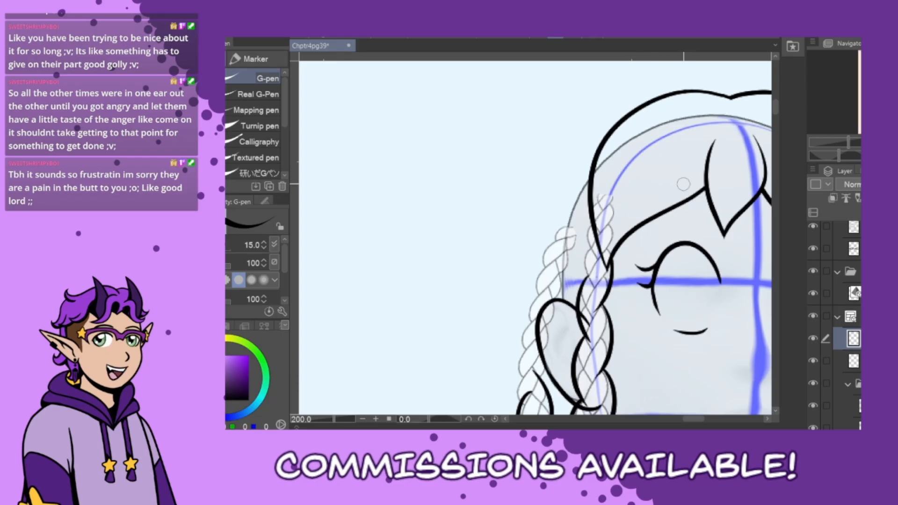
pyautogui.moveTo(664, 106)
pyautogui.mouseDown()
pyautogui.moveTo(587, 144)
pyautogui.moveTo(555, 343)
pyautogui.mouseUp()
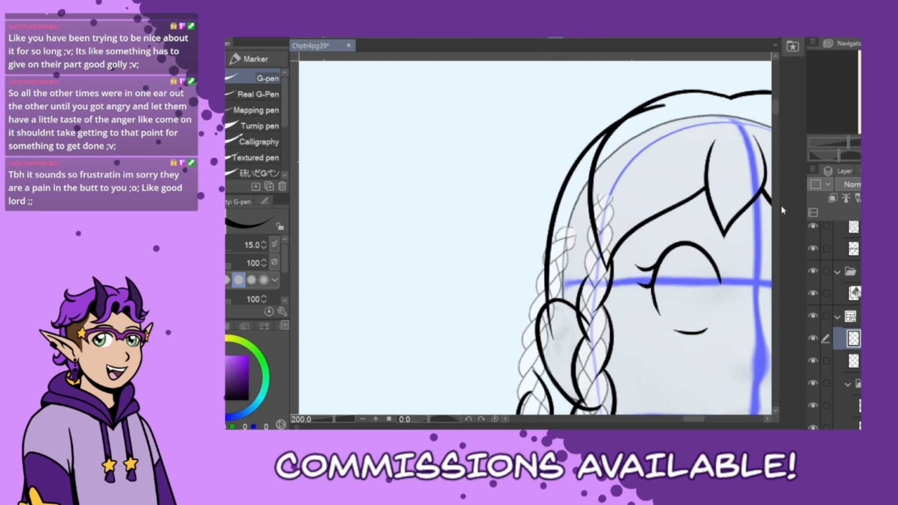
pyautogui.hotkey('ctrl', 'z')
pyautogui.moveTo(774, 105); pyautogui.dragTo(777, 113)
pyautogui.moveTo(660, 65)
pyautogui.mouseDown()
pyautogui.moveTo(549, 188)
pyautogui.moveTo(568, 320)
pyautogui.moveTo(541, 187)
pyautogui.moveTo(571, 329)
pyautogui.mouseUp()
pyautogui.hotkey('ctrl', 'z')
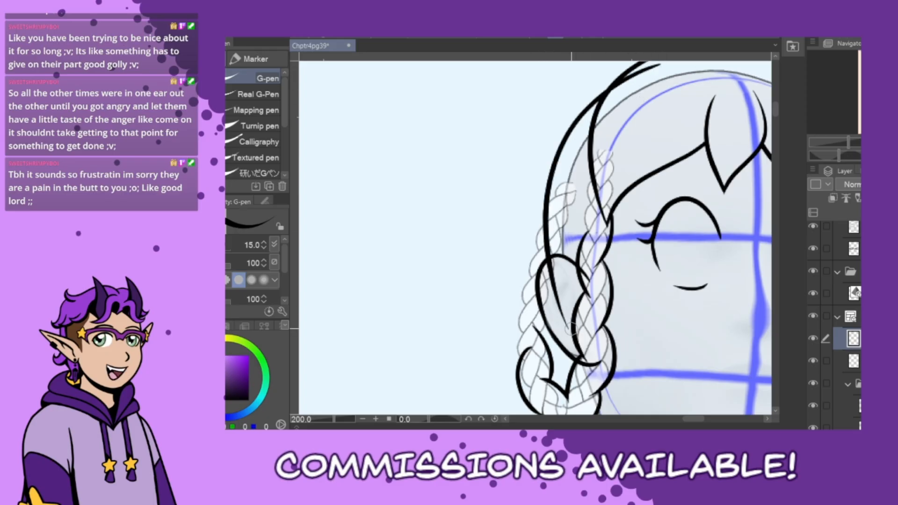
# Erase the hair contour's overshoot inside the ear and above the hairline, and restore the canvas to its unmirrored orientation
pyautogui.moveTo(557, 294); pyautogui.dragTo(561, 327)
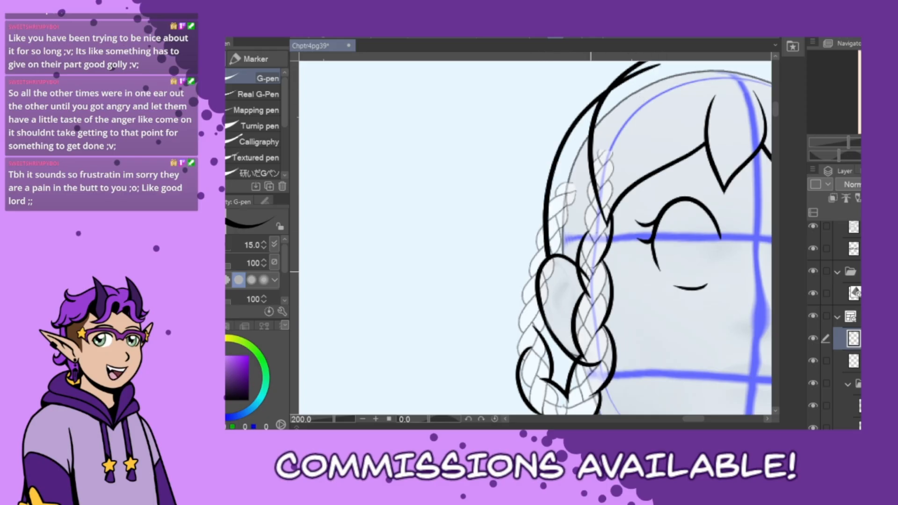
pyautogui.moveTo(581, 273); pyautogui.dragTo(598, 283)
pyautogui.moveTo(599, 356); pyautogui.dragTo(590, 374)
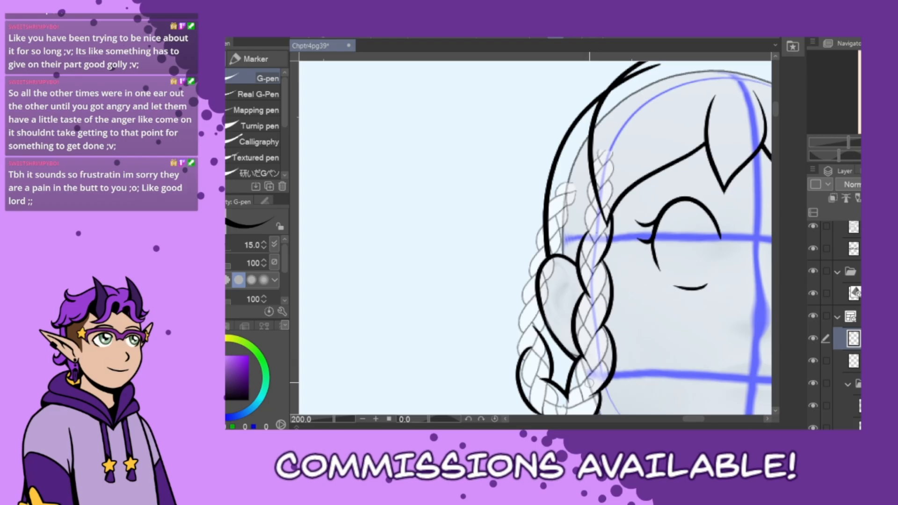
pyautogui.hotkey('ctrl', 'z')
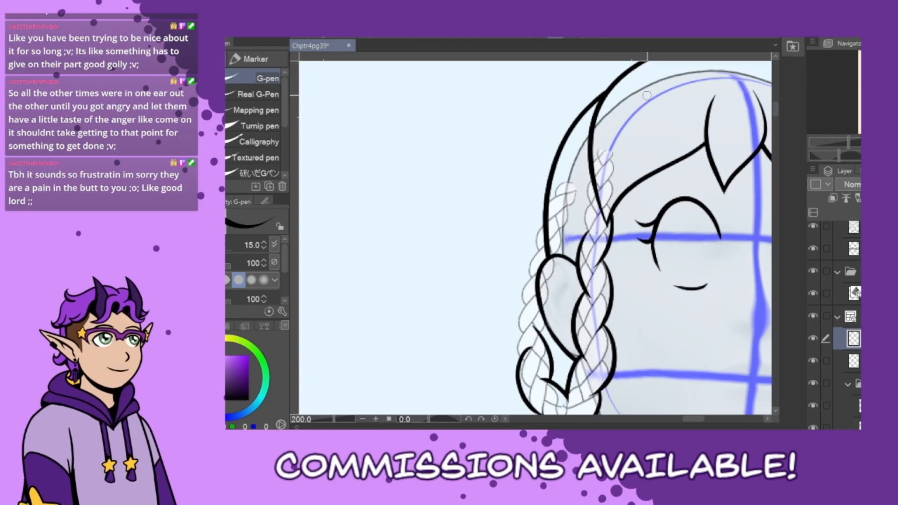
pyautogui.press('h')
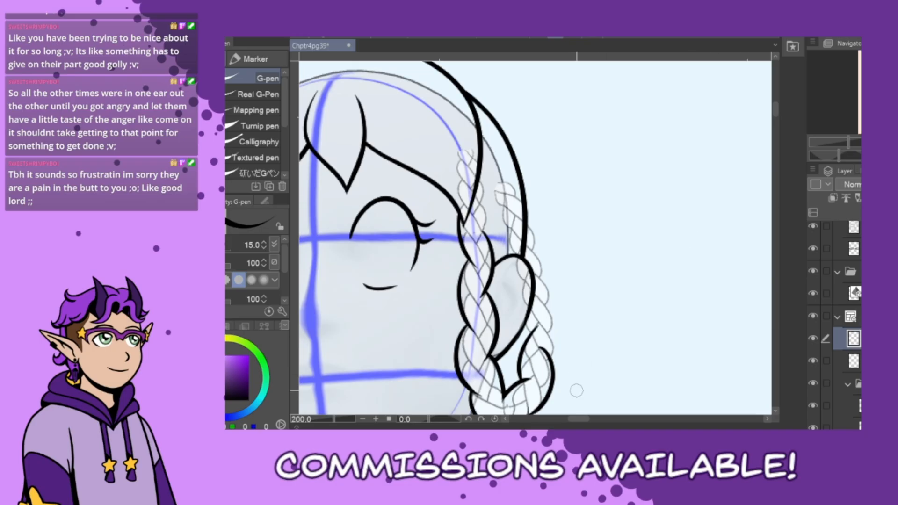
# Ink slanted, worried eyebrows over both eyes and a small curved nose beside the vertical guideline
pyautogui.moveTo(575, 422); pyautogui.dragTo(566, 424)
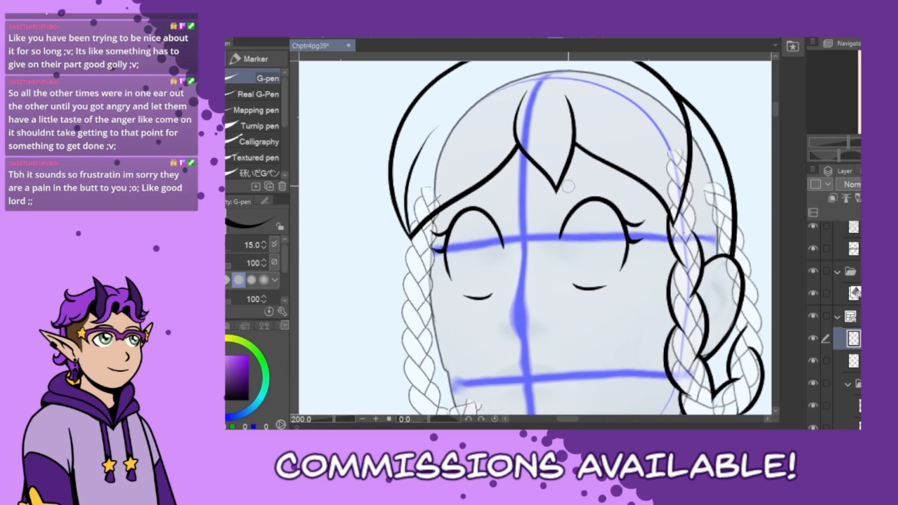
pyautogui.moveTo(553, 170); pyautogui.dragTo(625, 175)
pyautogui.hotkey('ctrl', 'z')
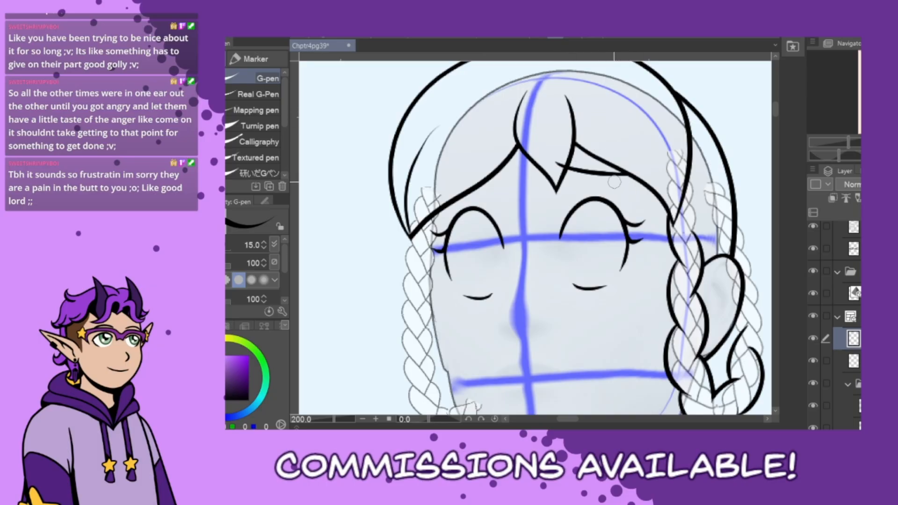
pyautogui.moveTo(442, 196); pyautogui.dragTo(518, 166)
pyautogui.hotkey('ctrl', 'z')
pyautogui.moveTo(441, 195); pyautogui.dragTo(512, 169)
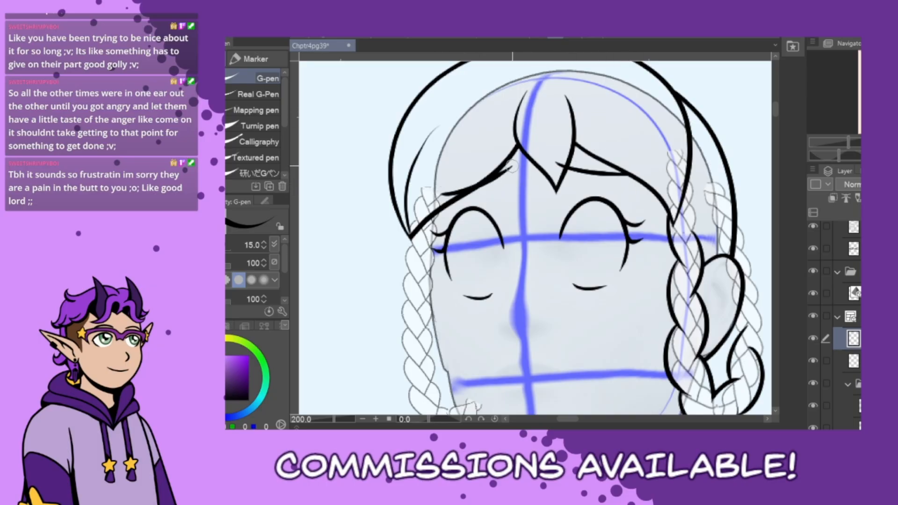
pyautogui.moveTo(508, 299)
pyautogui.mouseDown()
pyautogui.moveTo(499, 318)
pyautogui.moveTo(514, 333)
pyautogui.mouseUp()
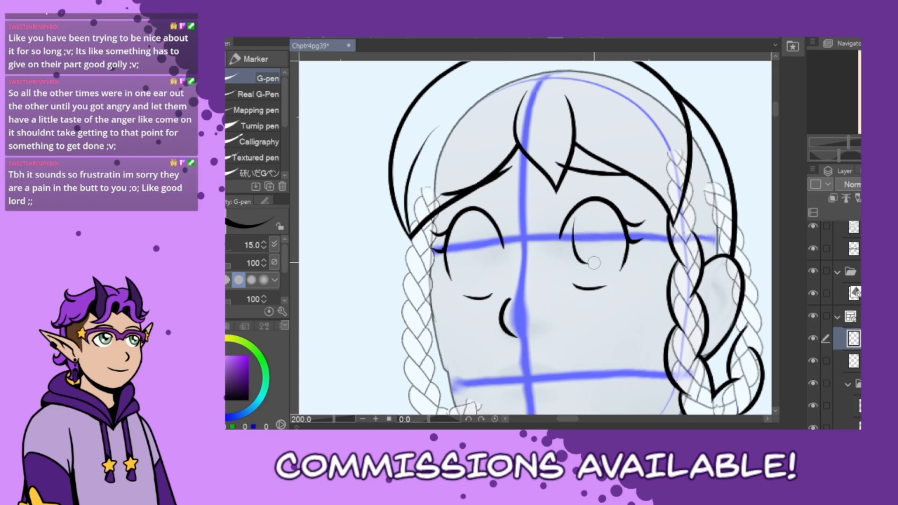
# Ink a tall oval iris inside the ear-side eye, starting from the upper lid line
pyautogui.moveTo(585, 209); pyautogui.dragTo(612, 267)
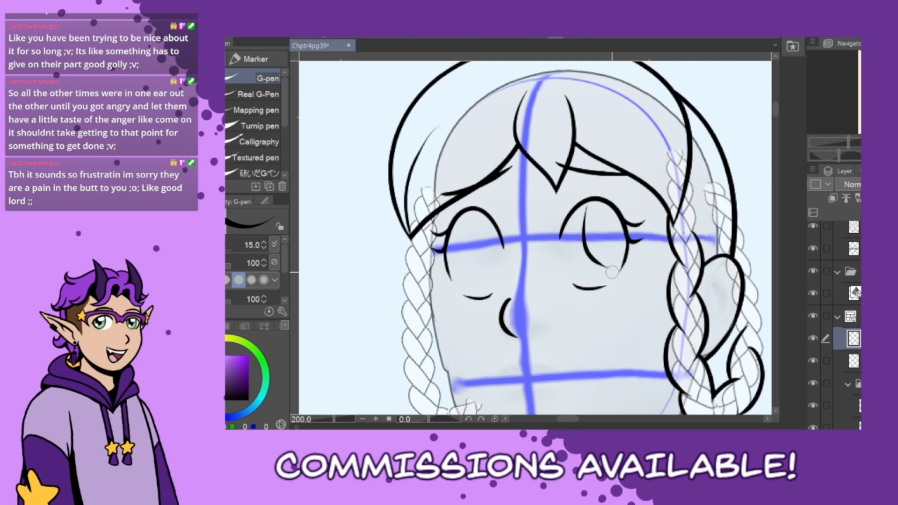
pyautogui.hotkey('ctrl', 'z')
pyautogui.moveTo(587, 203); pyautogui.dragTo(616, 260)
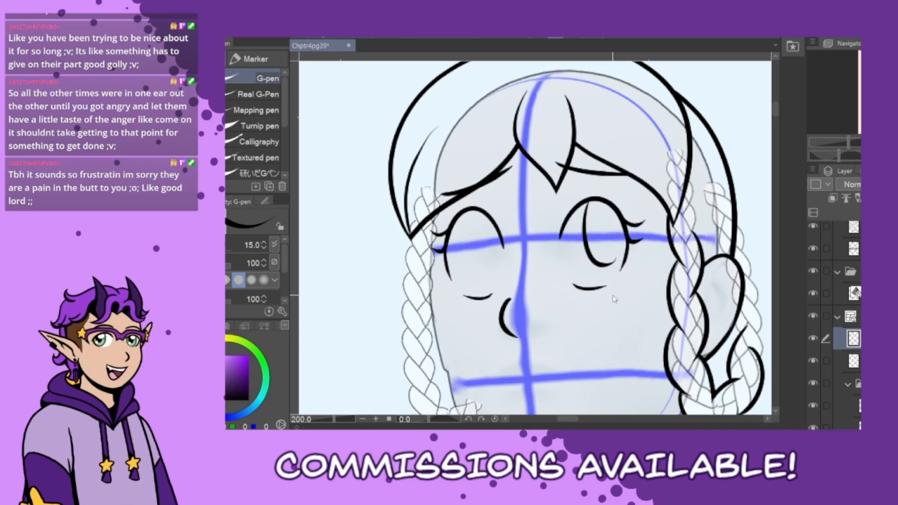
pyautogui.moveTo(584, 203); pyautogui.dragTo(616, 243)
pyautogui.hotkey('ctrl', 'z')
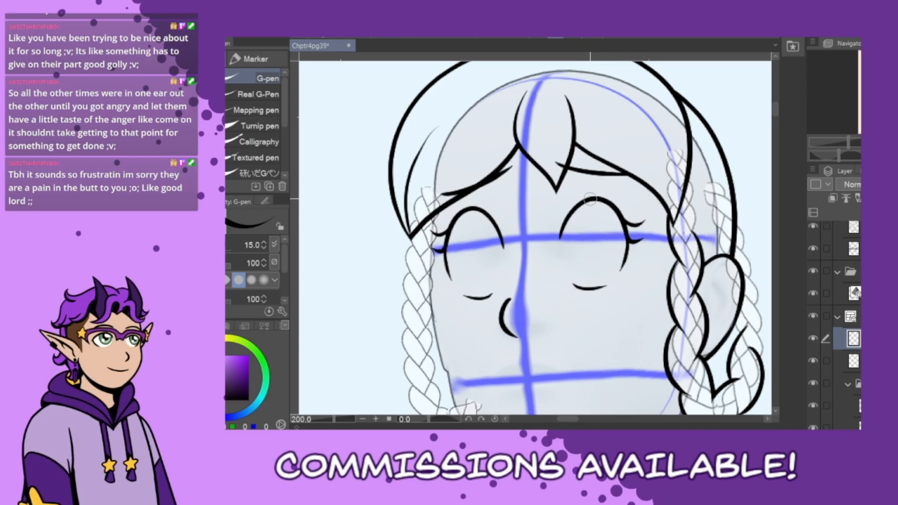
pyautogui.moveTo(585, 203)
pyautogui.mouseDown()
pyautogui.moveTo(616, 243)
pyautogui.moveTo(581, 230)
pyautogui.moveTo(618, 241)
pyautogui.mouseUp()
pyautogui.hotkey('ctrl', 'z')
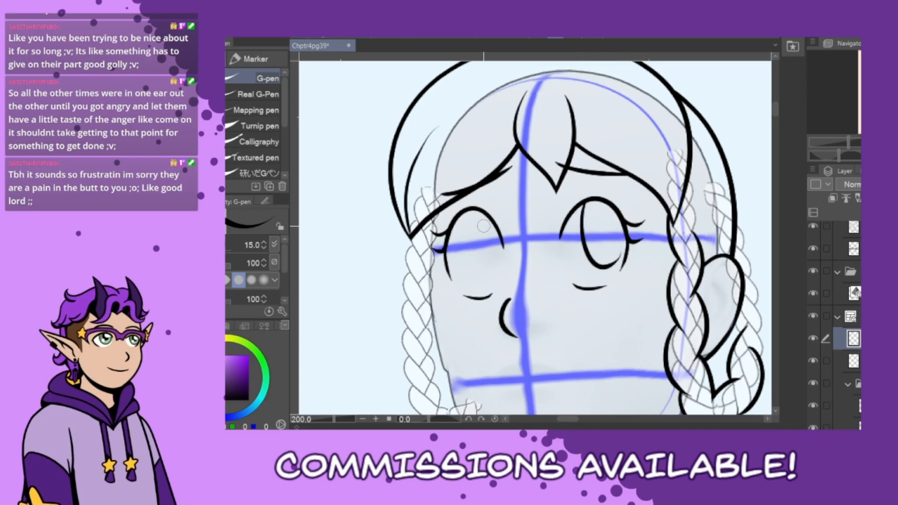
# Ink a matching tall oval iris inside the far eye, hanging from its upper lid
pyautogui.moveTo(460, 215); pyautogui.dragTo(497, 260)
pyautogui.hotkey('ctrl', 'z')
pyautogui.moveTo(461, 215)
pyautogui.mouseDown()
pyautogui.moveTo(483, 283)
pyautogui.moveTo(498, 258)
pyautogui.mouseUp()
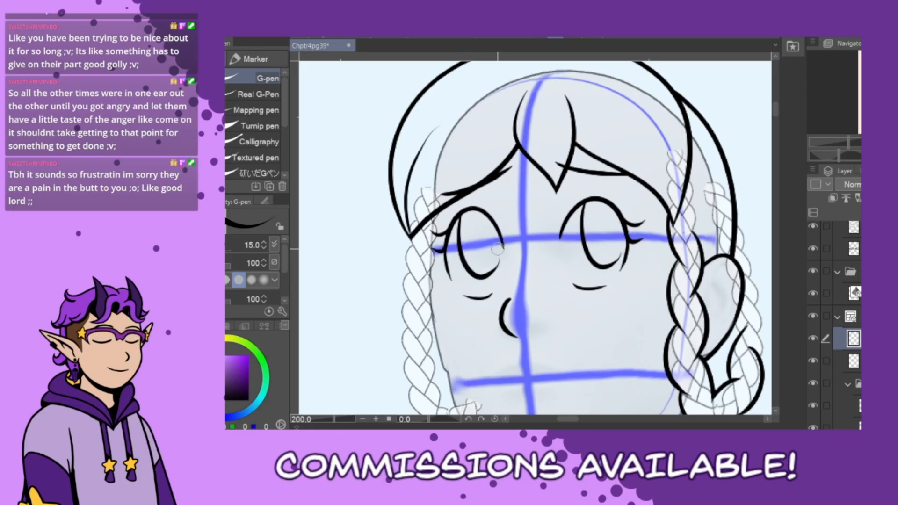
pyautogui.hotkey('ctrl', 'z')
pyautogui.moveTo(466, 210)
pyautogui.mouseDown()
pyautogui.moveTo(472, 272)
pyautogui.moveTo(498, 252)
pyautogui.mouseUp()
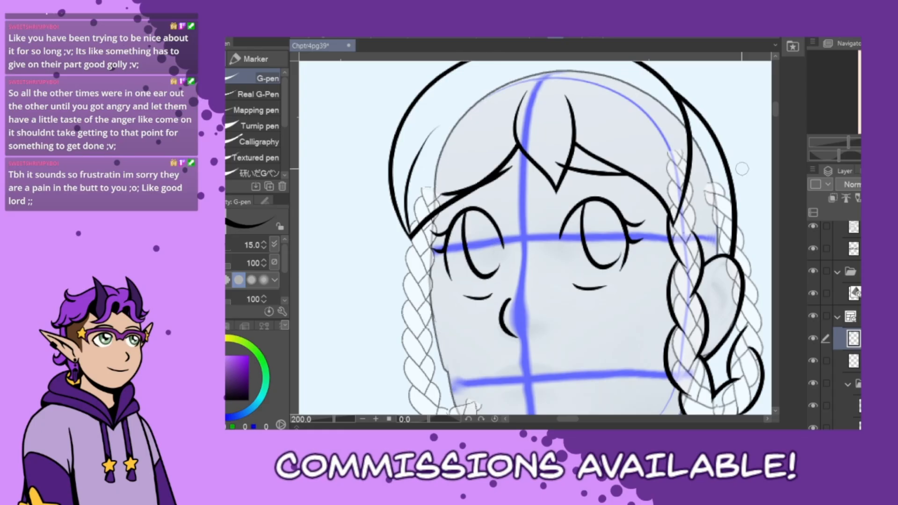
# Ink the far-side face contour in one smooth curve from the temple past the cheek to the chin
pyautogui.scroll(-3, 772, 133)
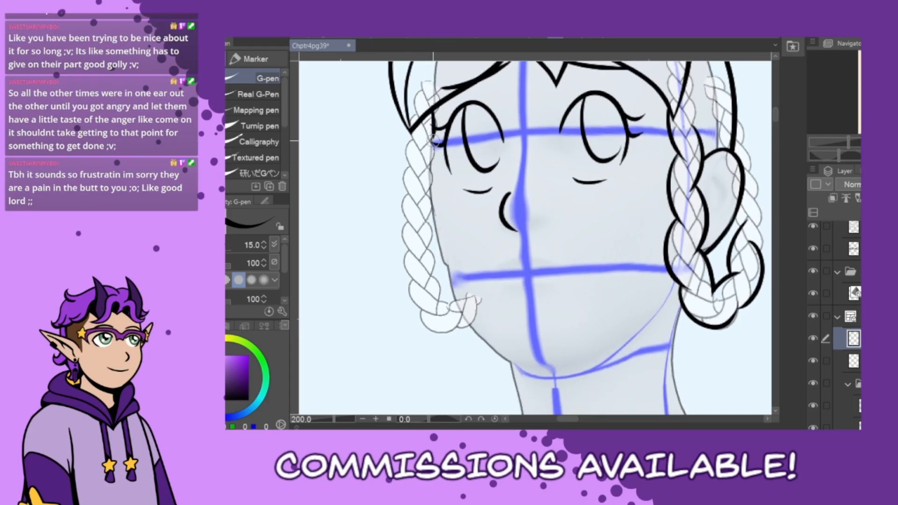
pyautogui.moveTo(433, 138)
pyautogui.mouseDown()
pyautogui.moveTo(429, 211)
pyautogui.moveTo(446, 285)
pyautogui.moveTo(471, 328)
pyautogui.mouseUp()
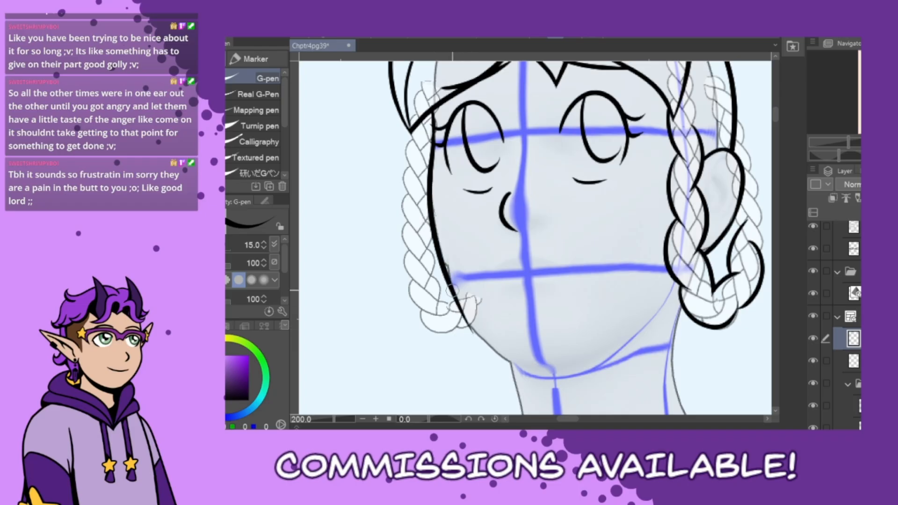
pyautogui.moveTo(452, 289)
pyautogui.mouseDown()
pyautogui.moveTo(482, 340)
pyautogui.moveTo(519, 369)
pyautogui.mouseUp()
pyautogui.hotkey('ctrl', 'z')
pyautogui.hotkey('ctrl', 'z')
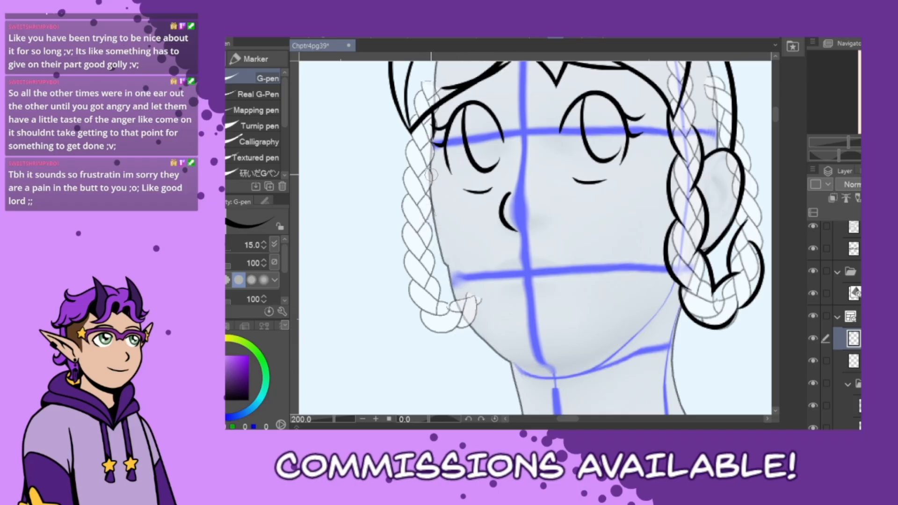
pyautogui.moveTo(433, 126)
pyautogui.mouseDown()
pyautogui.moveTo(426, 205)
pyautogui.moveTo(467, 304)
pyautogui.moveTo(510, 360)
pyautogui.mouseUp()
pyautogui.hotkey('ctrl', 'z')
pyautogui.moveTo(432, 132); pyautogui.dragTo(427, 206)
pyautogui.hotkey('ctrl', 'z')
pyautogui.moveTo(432, 120)
pyautogui.mouseDown()
pyautogui.moveTo(433, 207)
pyautogui.moveTo(460, 291)
pyautogui.moveTo(508, 358)
pyautogui.moveTo(526, 368)
pyautogui.mouseUp()
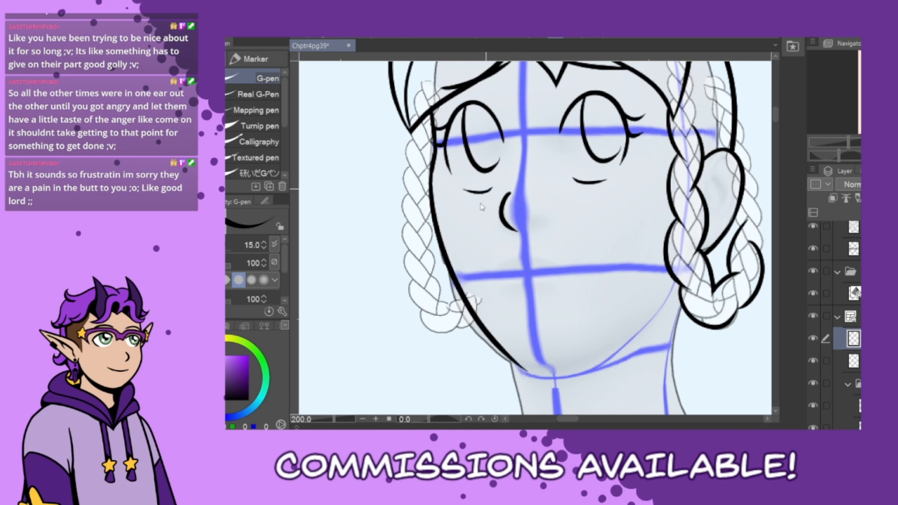
pyautogui.hotkey('ctrl', 'z')
pyautogui.moveTo(431, 169)
pyautogui.mouseDown()
pyautogui.moveTo(431, 212)
pyautogui.moveTo(459, 307)
pyautogui.moveTo(501, 364)
pyautogui.moveTo(509, 354)
pyautogui.moveTo(544, 370)
pyautogui.moveTo(595, 357)
pyautogui.moveTo(617, 336)
pyautogui.mouseUp()
pyautogui.hotkey('ctrl', 'z')
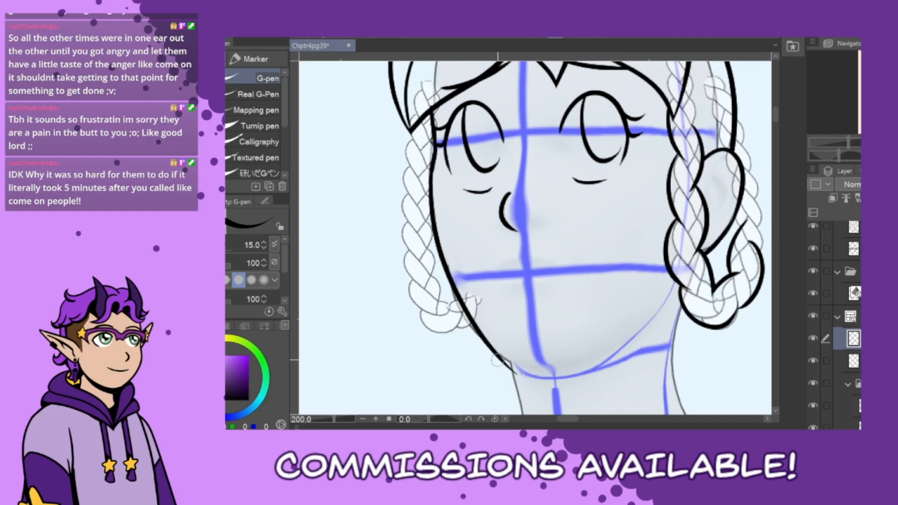
# Ink the rounded chin, continuing from the far cheek line toward the ear-side jaw
pyautogui.moveTo(489, 344)
pyautogui.mouseDown()
pyautogui.moveTo(519, 363)
pyautogui.moveTo(557, 372)
pyautogui.mouseUp()
pyautogui.hotkey('ctrl', 'z')
pyautogui.moveTo(490, 346)
pyautogui.mouseDown()
pyautogui.moveTo(572, 358)
pyautogui.moveTo(603, 339)
pyautogui.mouseUp()
pyautogui.hotkey('ctrl', 'z')
pyautogui.moveTo(493, 349)
pyautogui.mouseDown()
pyautogui.moveTo(539, 365)
pyautogui.moveTo(610, 333)
pyautogui.mouseUp()
# Ink the jawline from the ear-side braid to the chin and remove the cheek line's overshoot below the chin
pyautogui.moveTo(668, 280); pyautogui.dragTo(578, 351)
pyautogui.hotkey('ctrl', 'z')
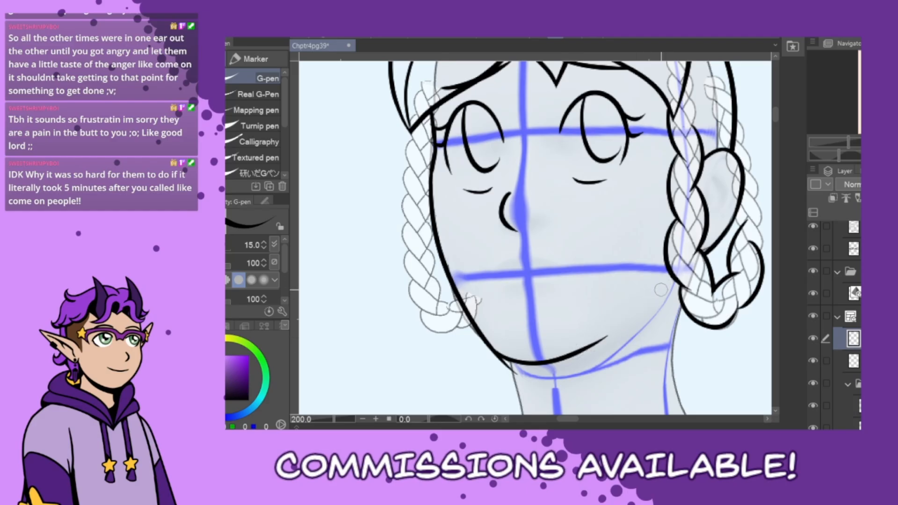
pyautogui.moveTo(668, 280); pyautogui.dragTo(590, 345)
pyautogui.hotkey('ctrl', 'z')
pyautogui.moveTo(674, 284); pyautogui.dragTo(579, 351)
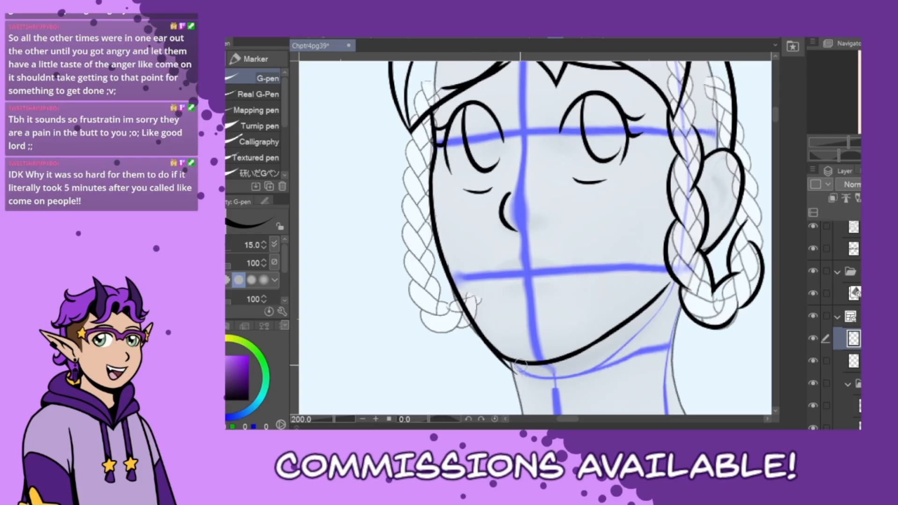
pyautogui.hotkey('ctrl', 'z')
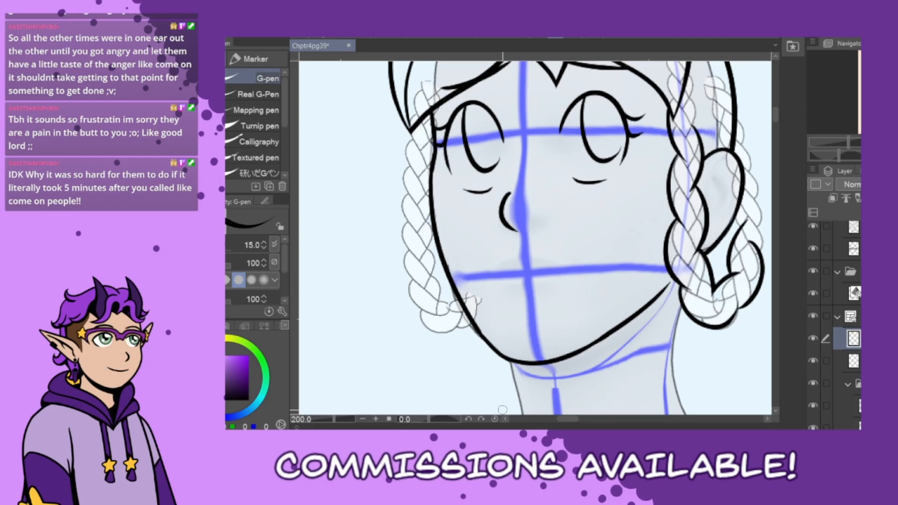
# Ink the lobed outer outline of the far-side braid from the fringe tip down around its bottom bend
pyautogui.moveTo(424, 105)
pyautogui.mouseDown()
pyautogui.moveTo(421, 203)
pyautogui.moveTo(413, 161)
pyautogui.moveTo(400, 196)
pyautogui.moveTo(422, 233)
pyautogui.moveTo(414, 243)
pyautogui.moveTo(408, 213)
pyautogui.moveTo(405, 270)
pyautogui.moveTo(438, 302)
pyautogui.moveTo(413, 286)
pyautogui.moveTo(415, 313)
pyautogui.moveTo(466, 306)
pyautogui.mouseUp()
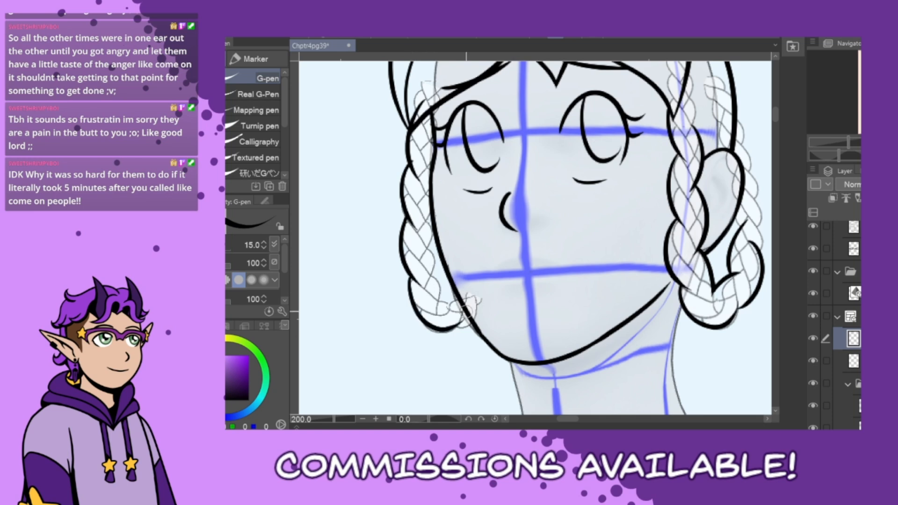
pyautogui.hotkey('ctrl', 'z')
pyautogui.moveTo(413, 276)
pyautogui.mouseDown()
pyautogui.moveTo(415, 316)
pyautogui.moveTo(462, 322)
pyautogui.mouseUp()
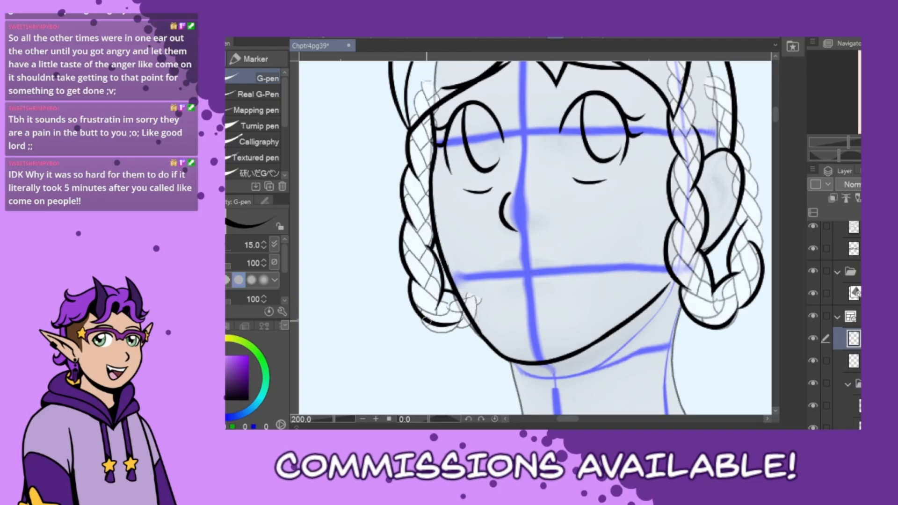
pyautogui.moveTo(451, 323); pyautogui.dragTo(495, 313)
pyautogui.hotkey('ctrl', 'z')
# Ink a wavy, slightly open frowning mouth along the lower horizontal guideline using two curved strokes
pyautogui.moveTo(479, 269); pyautogui.dragTo(589, 262)
pyautogui.hotkey('ctrl', 'z')
pyautogui.moveTo(488, 270)
pyautogui.mouseDown()
pyautogui.moveTo(575, 261)
pyautogui.moveTo(590, 273)
pyautogui.mouseUp()
pyautogui.hotkey('ctrl', 'z')
pyautogui.moveTo(490, 279)
pyautogui.mouseDown()
pyautogui.moveTo(557, 267)
pyautogui.moveTo(580, 283)
pyautogui.mouseUp()
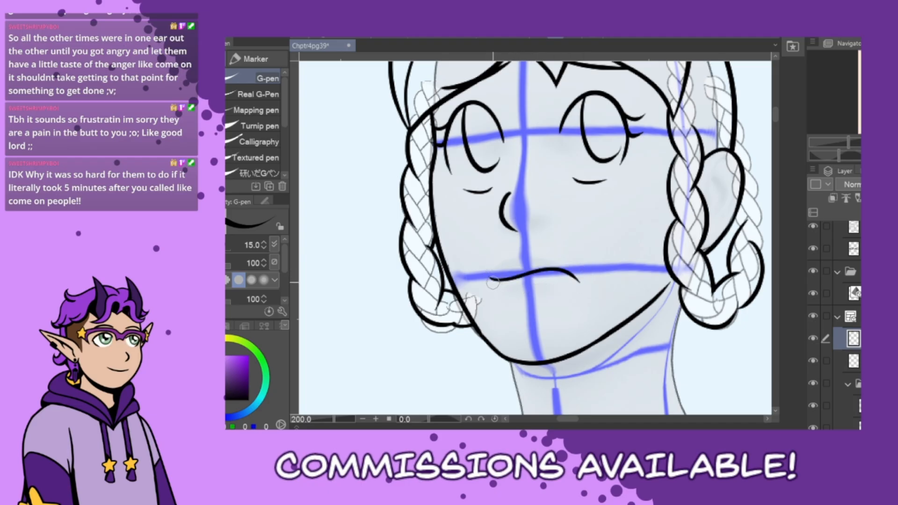
pyautogui.moveTo(490, 280); pyautogui.dragTo(580, 281)
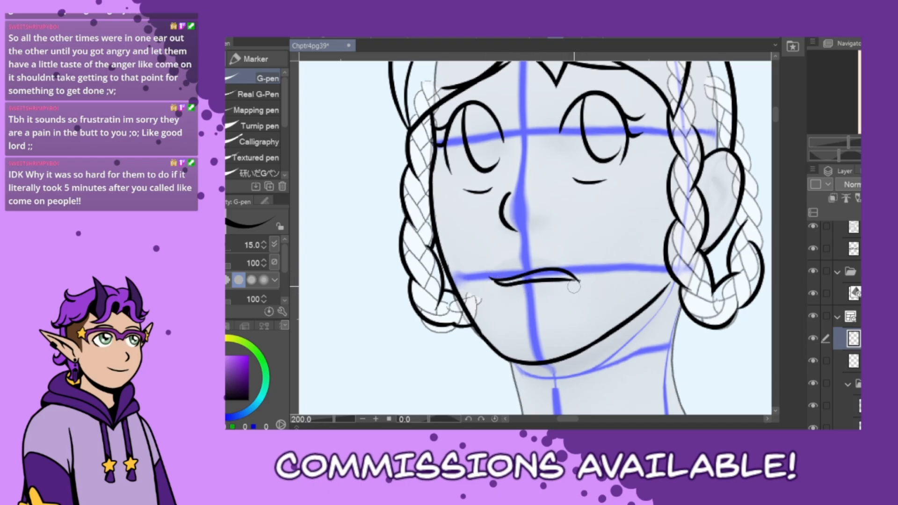
# Add two small sweat drops on the ear-side cheek and ink the inner ear fold lines
pyautogui.moveTo(637, 206)
pyautogui.mouseDown()
pyautogui.moveTo(647, 215)
pyautogui.moveTo(640, 235)
pyautogui.moveTo(646, 225)
pyautogui.mouseUp()
pyautogui.hotkey('ctrl', 'z')
pyautogui.hotkey('ctrl', 'z')
pyautogui.moveTo(646, 156); pyautogui.dragTo(651, 170)
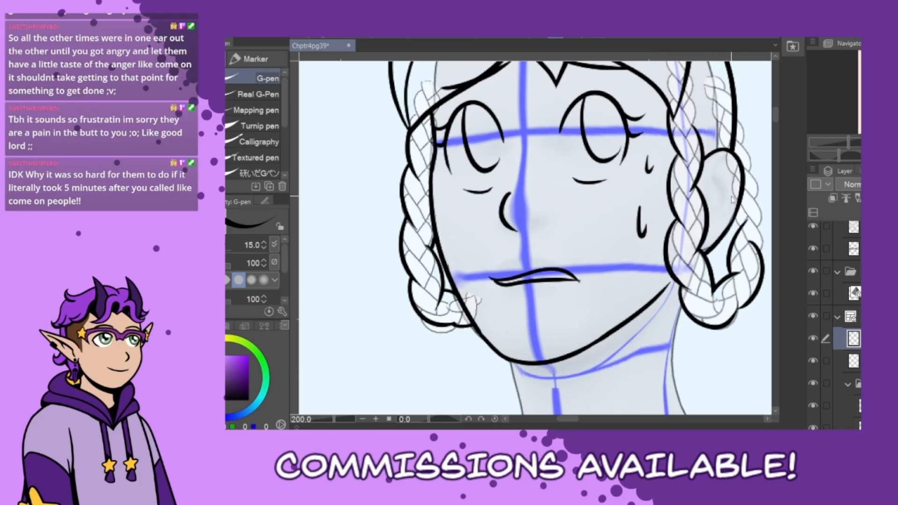
pyautogui.moveTo(733, 197)
pyautogui.mouseDown()
pyautogui.moveTo(702, 196)
pyautogui.moveTo(708, 187)
pyautogui.moveTo(718, 213)
pyautogui.mouseUp()
pyautogui.hotkey('ctrl', 'z')
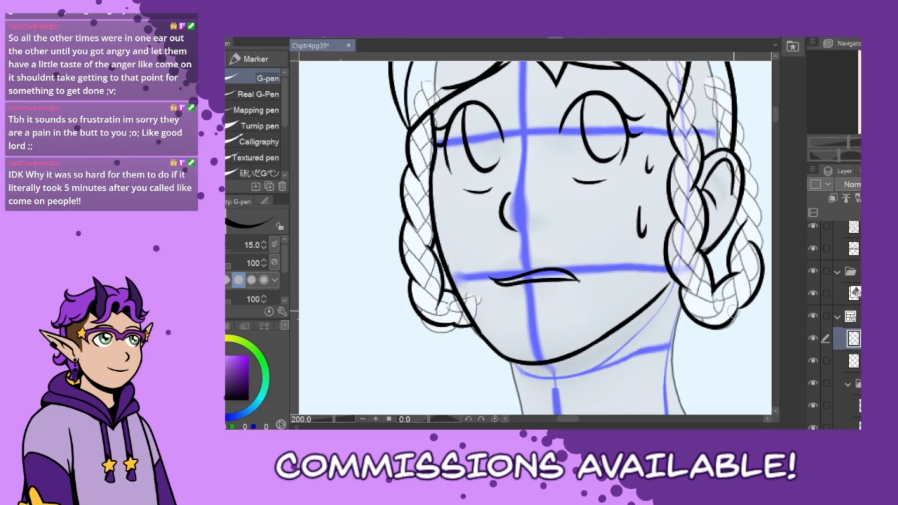
# Ink the outer lobes of the ear-side braid's rear strand from the back hair down past the ear
pyautogui.scroll(-1, 669, 284)
pyautogui.scroll(-1, 671, 287)
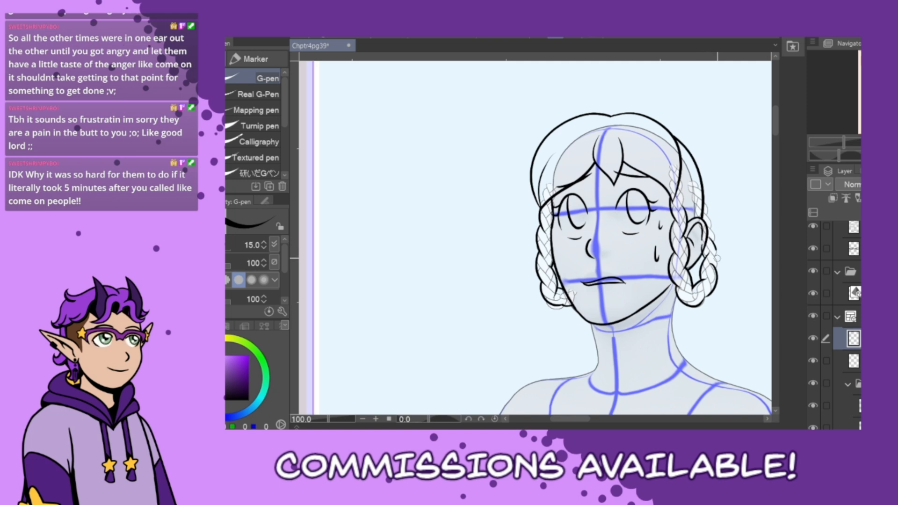
pyautogui.moveTo(700, 209); pyautogui.dragTo(711, 234)
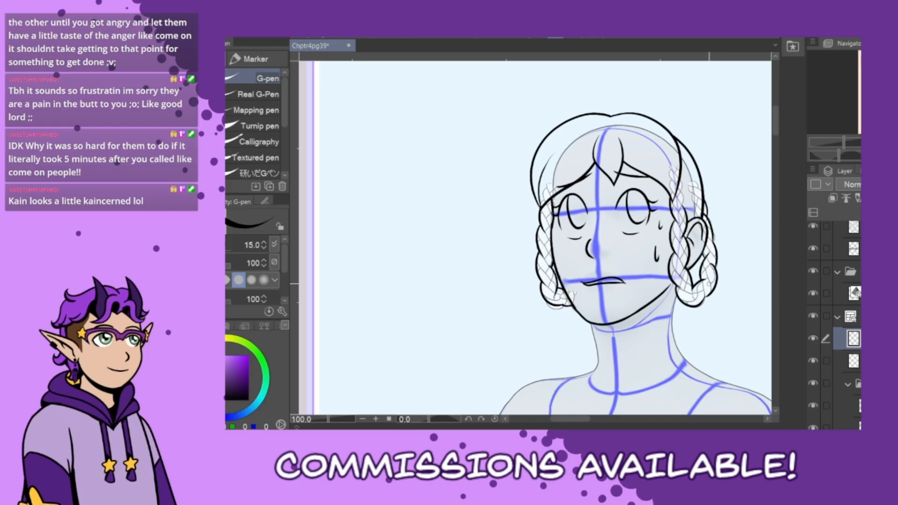
# Ink a rounded bun-like hair outline behind the head on the ear side, from the crown down to the ear
pyautogui.moveTo(575, 419)
pyautogui.mouseDown()
pyautogui.moveTo(596, 427)
pyautogui.moveTo(576, 427)
pyautogui.moveTo(587, 427)
pyautogui.mouseUp()
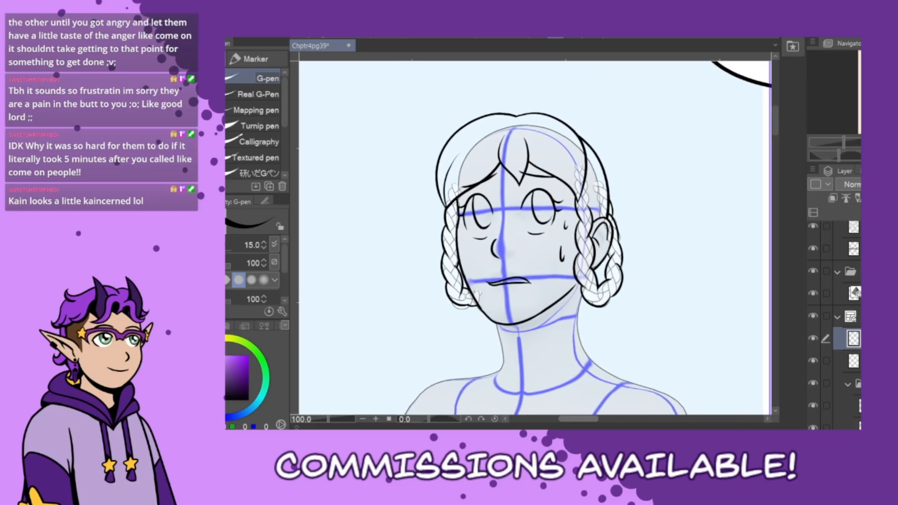
pyautogui.moveTo(587, 426); pyautogui.dragTo(590, 426)
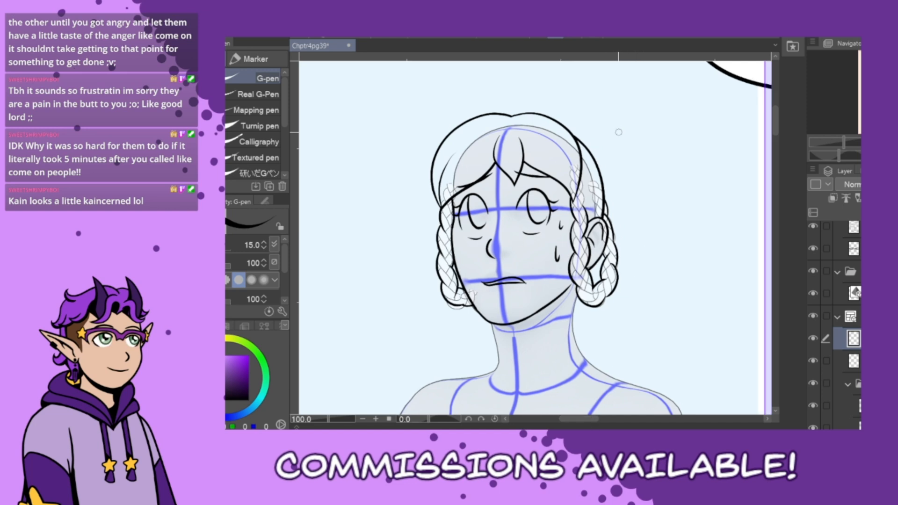
pyautogui.scroll(2, 616, 136)
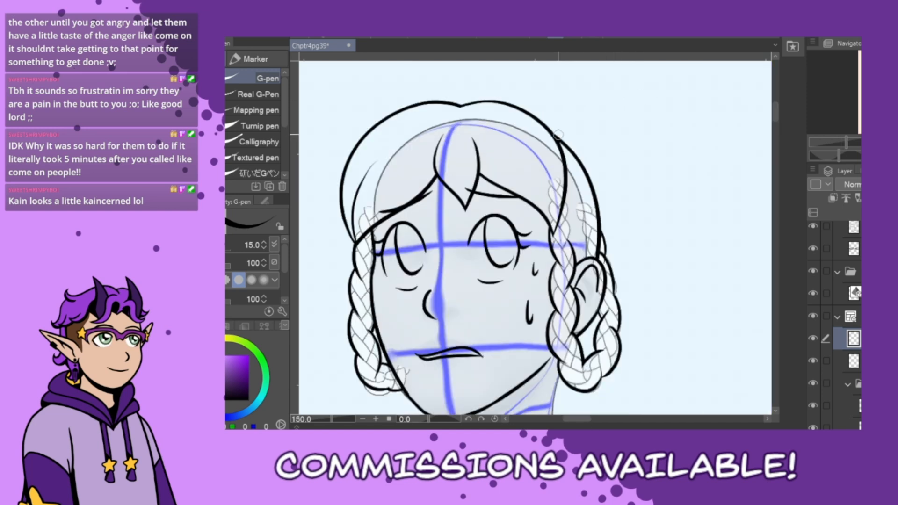
pyautogui.moveTo(540, 132)
pyautogui.mouseDown()
pyautogui.moveTo(637, 167)
pyautogui.moveTo(608, 240)
pyautogui.moveTo(616, 164)
pyautogui.moveTo(599, 221)
pyautogui.mouseUp()
pyautogui.hotkey('ctrl', 'z')
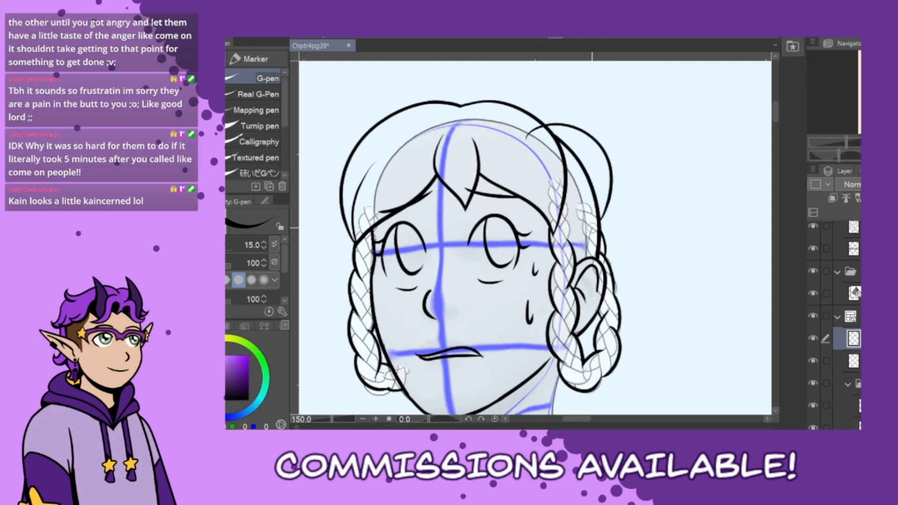
pyautogui.hotkey('ctrl', 'z')
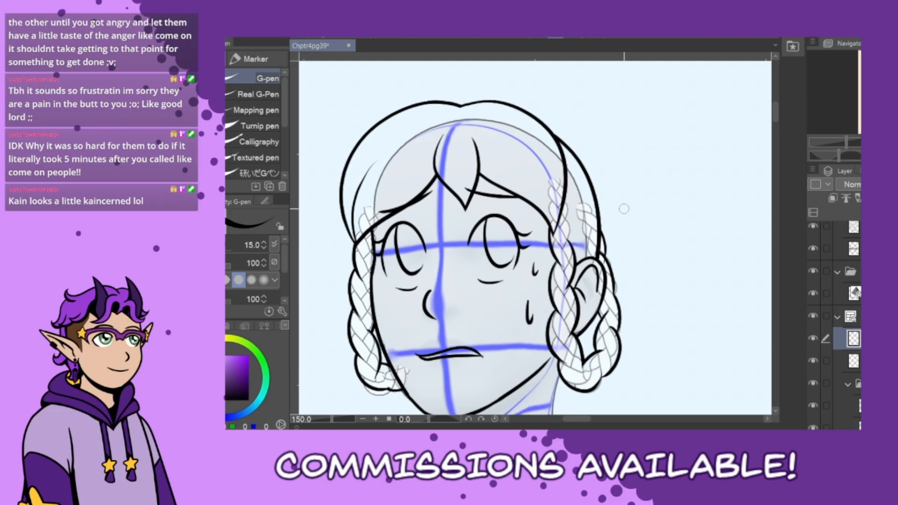
pyautogui.moveTo(524, 137)
pyautogui.mouseDown()
pyautogui.moveTo(546, 119)
pyautogui.moveTo(608, 215)
pyautogui.moveTo(564, 128)
pyautogui.moveTo(608, 229)
pyautogui.mouseUp()
pyautogui.hotkey('ctrl', 'z')
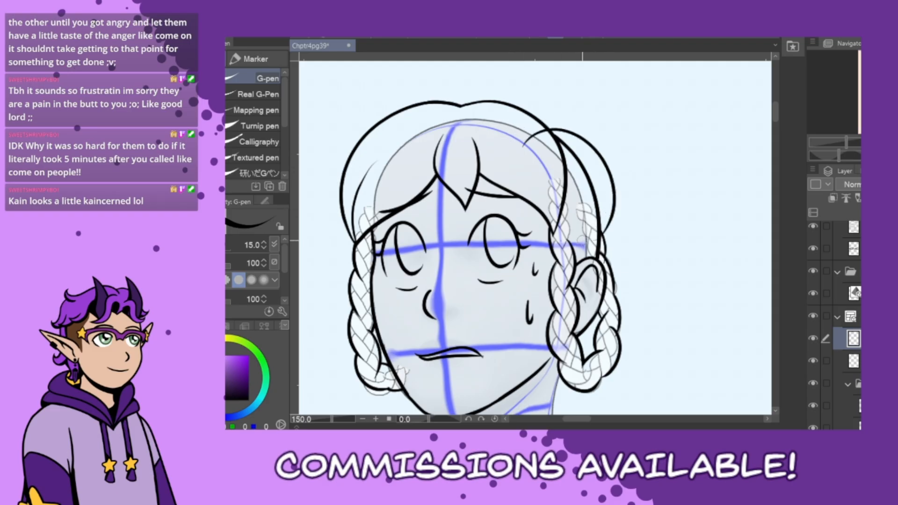
pyautogui.hotkey('ctrl', 'z')
pyautogui.moveTo(524, 138); pyautogui.dragTo(591, 239)
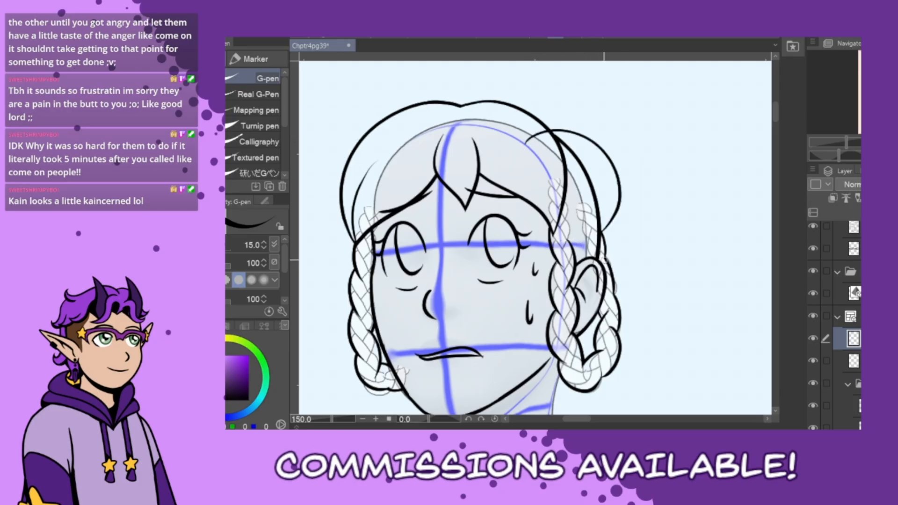
pyautogui.click(530, 134)
# Ink both sides of the neck from the jaw down to the shoulders
pyautogui.moveTo(777, 118); pyautogui.dragTo(777, 128)
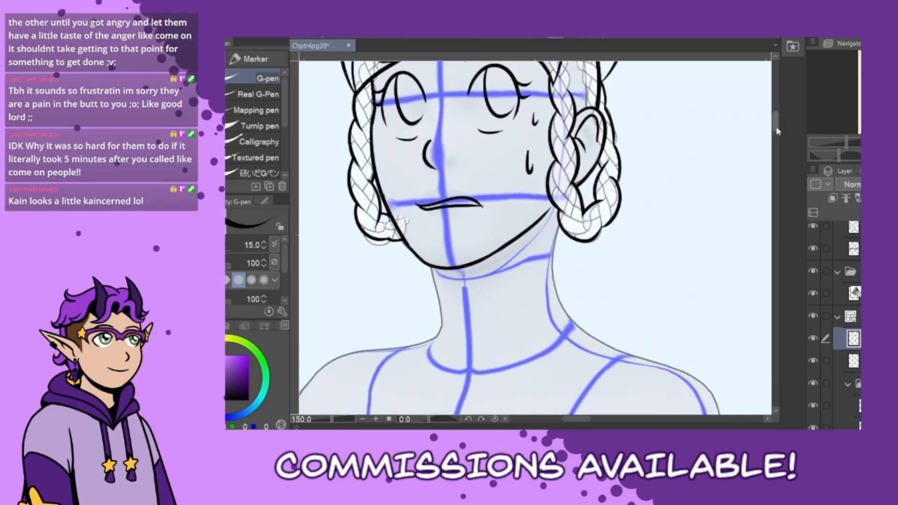
pyautogui.scroll(-2, 575, 271)
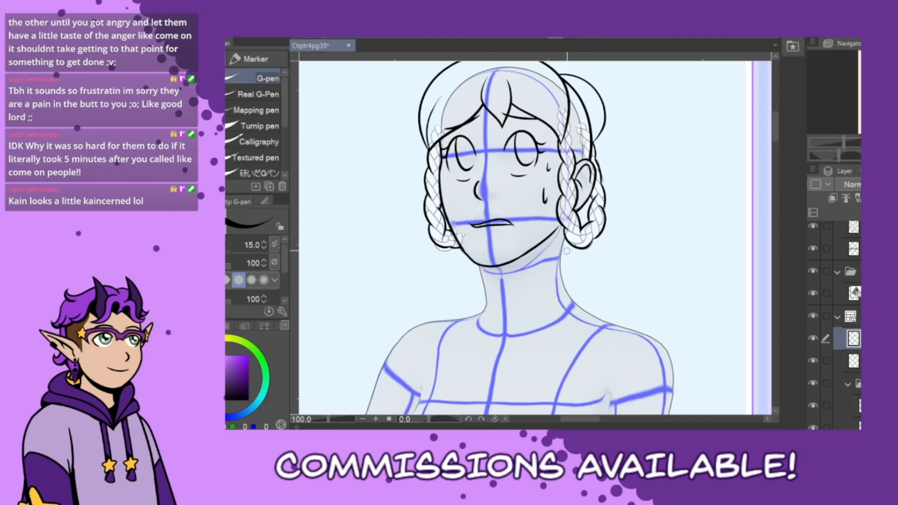
pyautogui.moveTo(561, 232); pyautogui.dragTo(563, 293)
pyautogui.moveTo(481, 267); pyautogui.dragTo(487, 315)
pyautogui.hotkey('ctrl', 'z')
pyautogui.moveTo(480, 265); pyautogui.dragTo(483, 319)
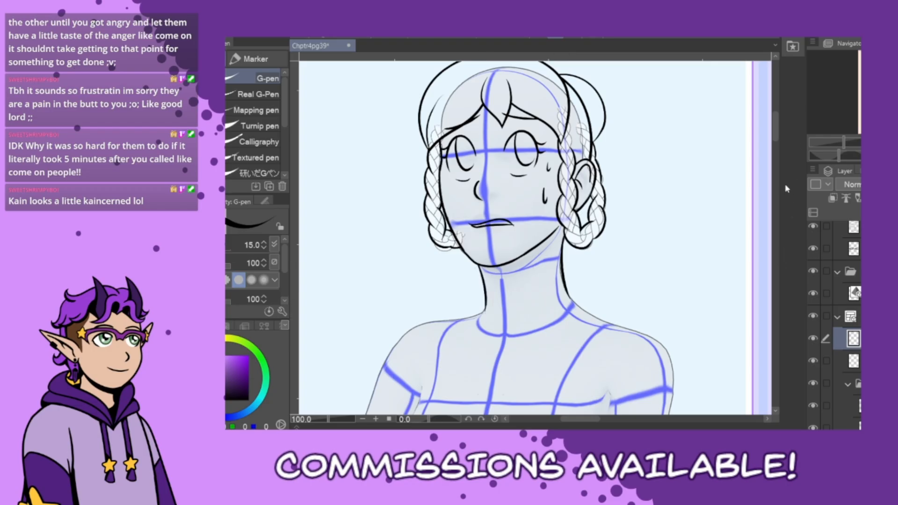
pyautogui.scroll(-5, 782, 147)
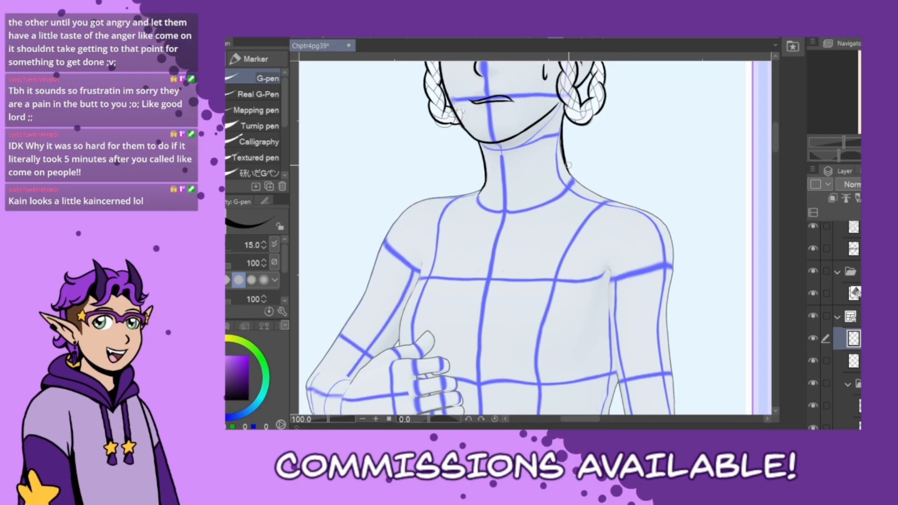
pyautogui.scroll(-1, 647, 288)
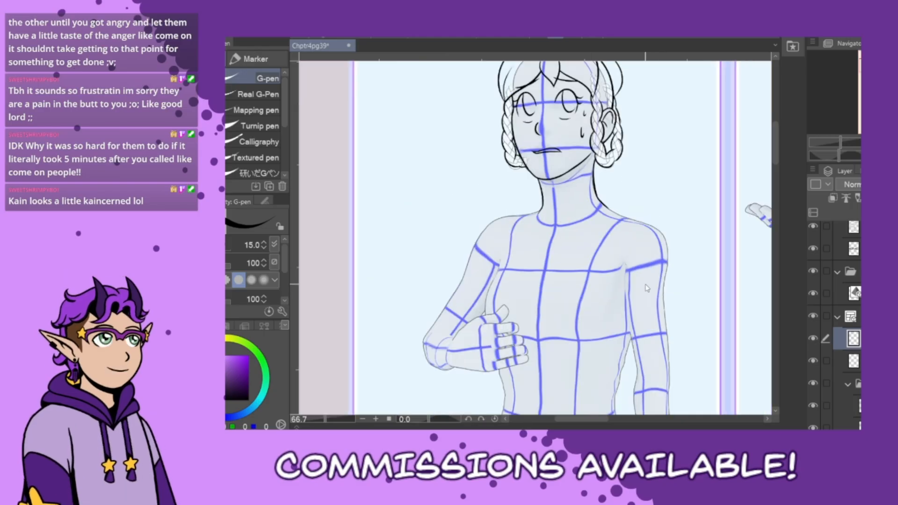
pyautogui.scroll(-3, 761, 133)
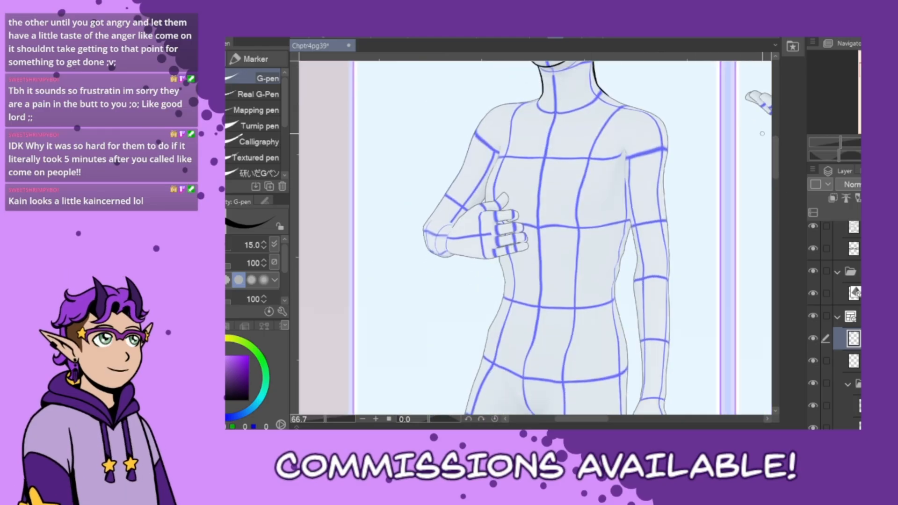
pyautogui.moveTo(600, 84); pyautogui.dragTo(561, 326)
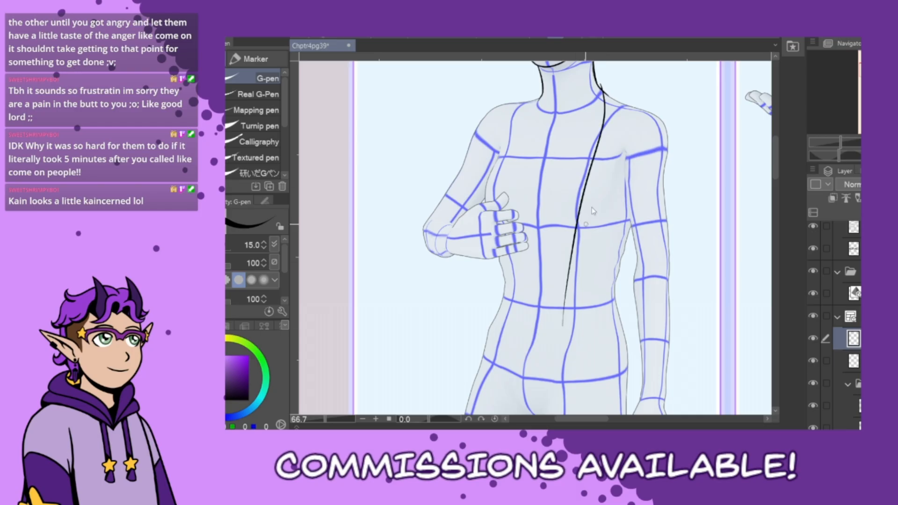
pyautogui.hotkey('ctrl', 'z')
pyautogui.moveTo(600, 84); pyautogui.dragTo(561, 292)
pyautogui.moveTo(569, 204); pyautogui.dragTo(562, 330)
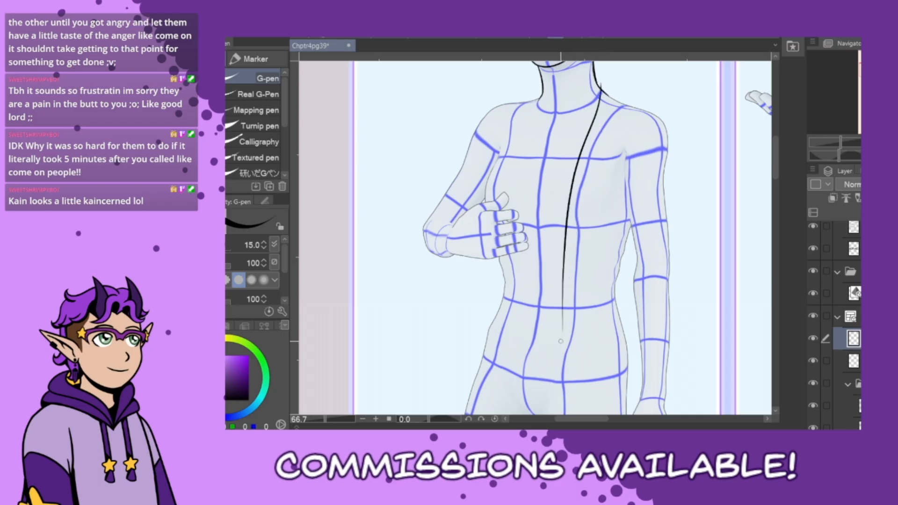
pyautogui.hotkey('ctrl', 'z')
pyautogui.moveTo(600, 79)
pyautogui.mouseDown()
pyautogui.moveTo(569, 237)
pyautogui.moveTo(565, 337)
pyautogui.mouseUp()
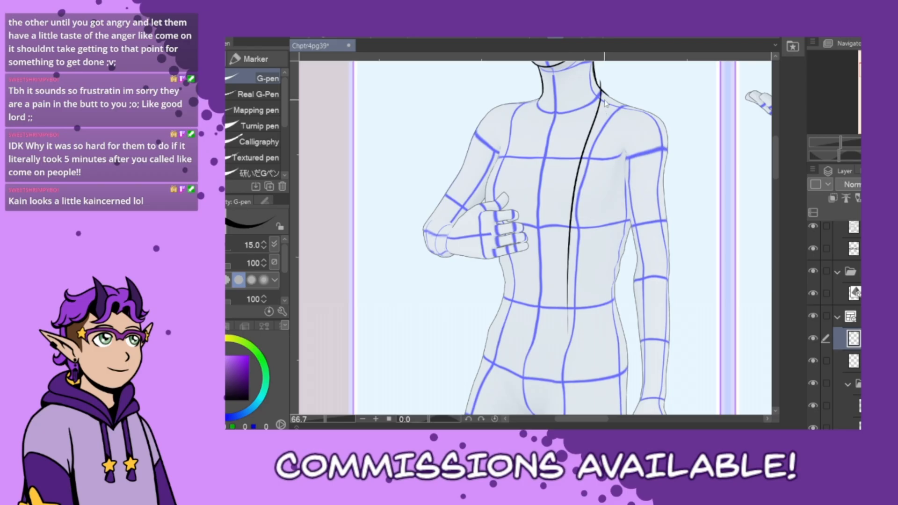
pyautogui.hotkey('ctrl', 'z')
pyautogui.moveTo(600, 79); pyautogui.dragTo(563, 303)
pyautogui.hotkey('ctrl', 'z')
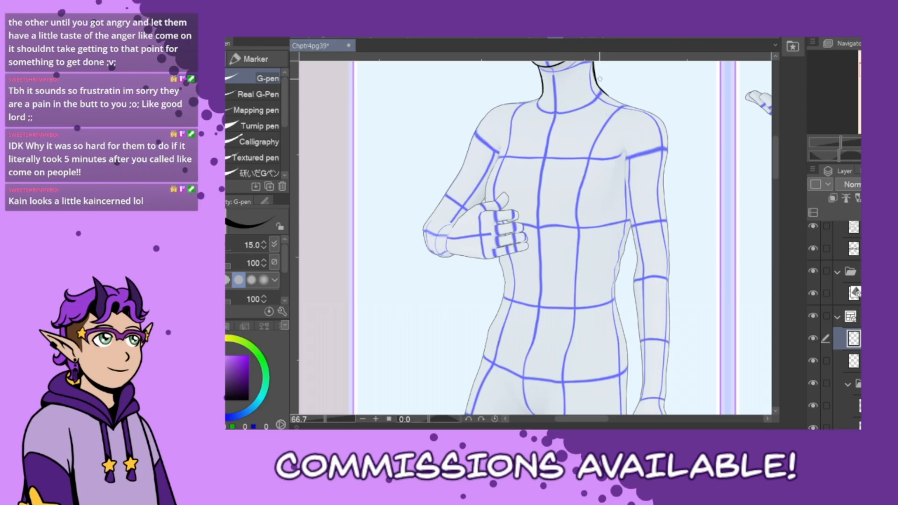
pyautogui.moveTo(601, 77)
pyautogui.mouseDown()
pyautogui.moveTo(556, 240)
pyautogui.moveTo(550, 314)
pyautogui.mouseUp()
pyautogui.moveTo(539, 96); pyautogui.dragTo(511, 317)
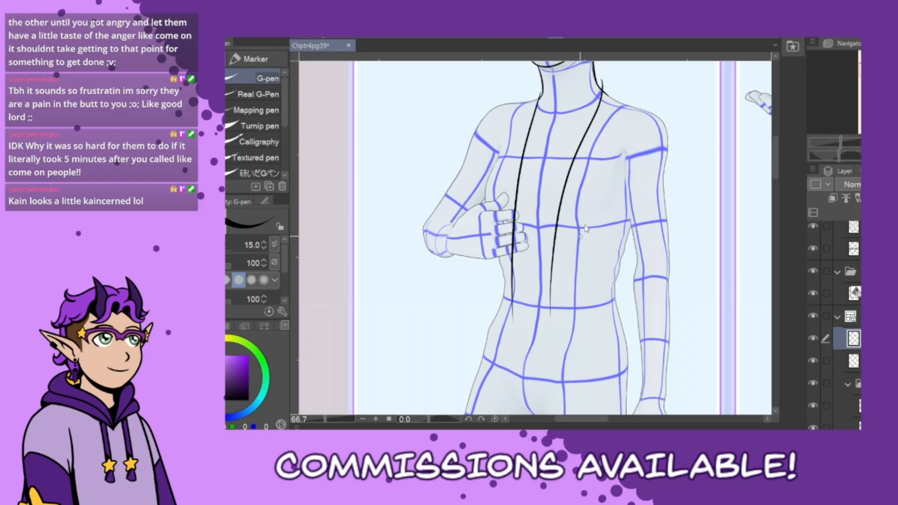
pyautogui.hotkey('ctrl', 'z')
pyautogui.hotkey('ctrl', 'z')
# Ink the two long front edges of an open vest, curving from each side of the neck base down past the waist
pyautogui.moveTo(599, 83)
pyautogui.mouseDown()
pyautogui.moveTo(563, 217)
pyautogui.moveTo(555, 340)
pyautogui.mouseUp()
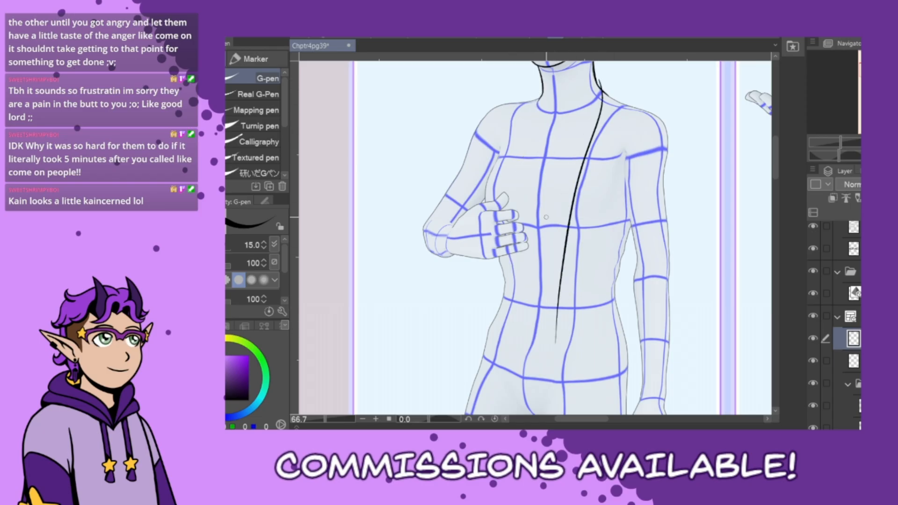
pyautogui.moveTo(540, 94); pyautogui.dragTo(502, 322)
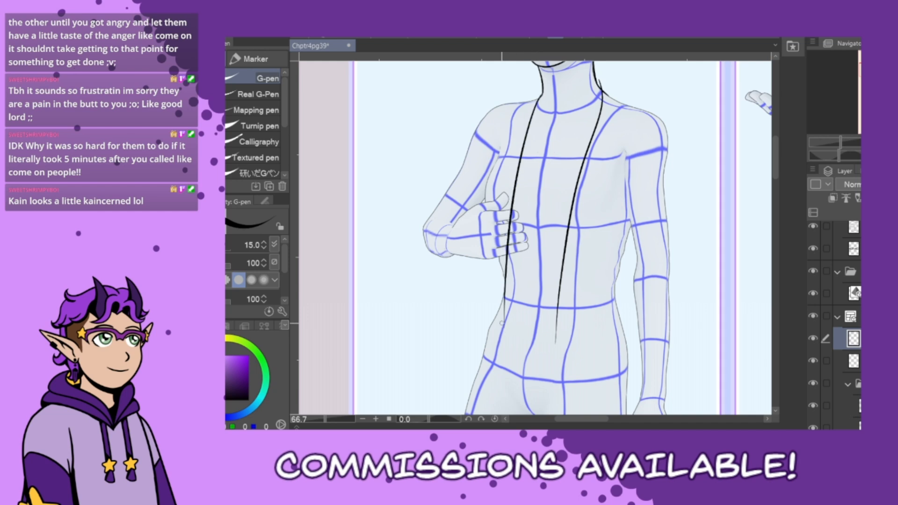
pyautogui.hotkey('ctrl', 'z')
pyautogui.moveTo(538, 94); pyautogui.dragTo(513, 322)
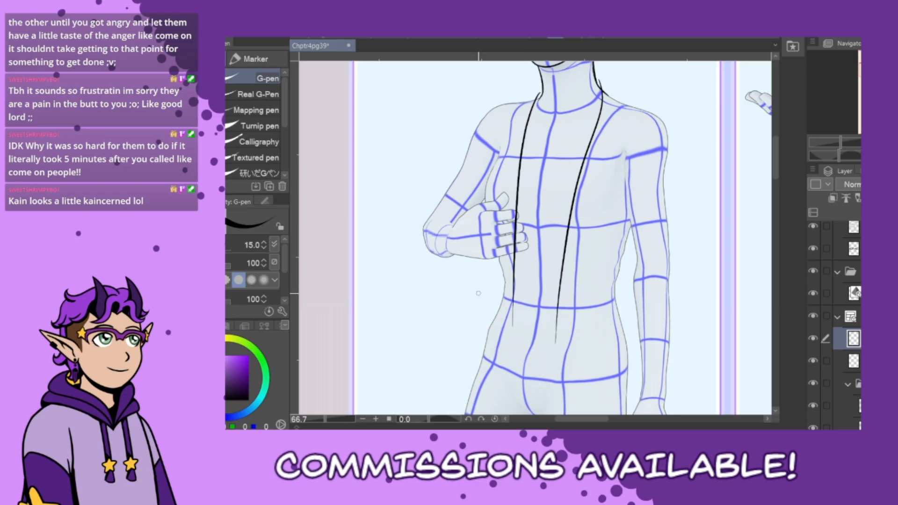
# Ink the vest's curved hem across the waist and its far-side outer edge, leaving the gap between the front edges open
pyautogui.moveTo(476, 295); pyautogui.dragTo(673, 300)
pyautogui.hotkey('ctrl', 'z')
pyautogui.moveTo(480, 290)
pyautogui.mouseDown()
pyautogui.moveTo(665, 297)
pyautogui.moveTo(685, 287)
pyautogui.mouseUp()
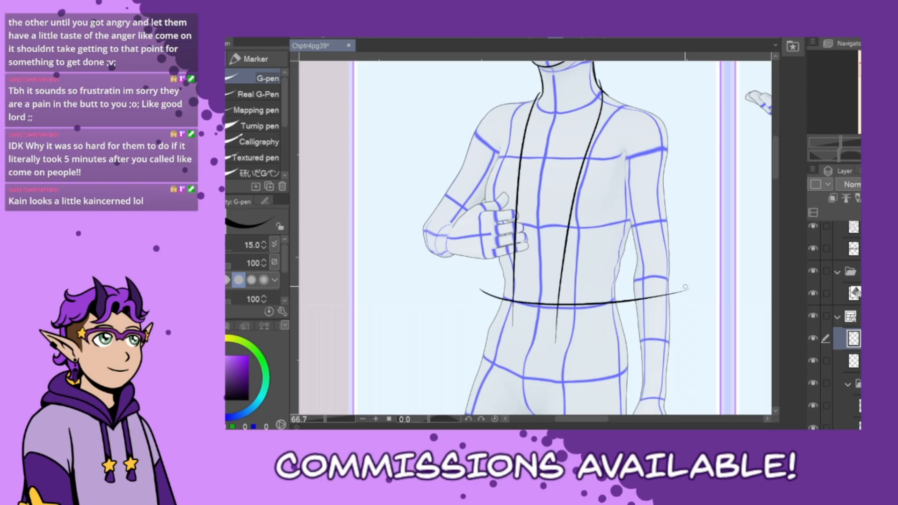
pyautogui.hotkey('ctrl', 'z')
pyautogui.moveTo(486, 294)
pyautogui.mouseDown()
pyautogui.moveTo(624, 302)
pyautogui.moveTo(680, 287)
pyautogui.mouseUp()
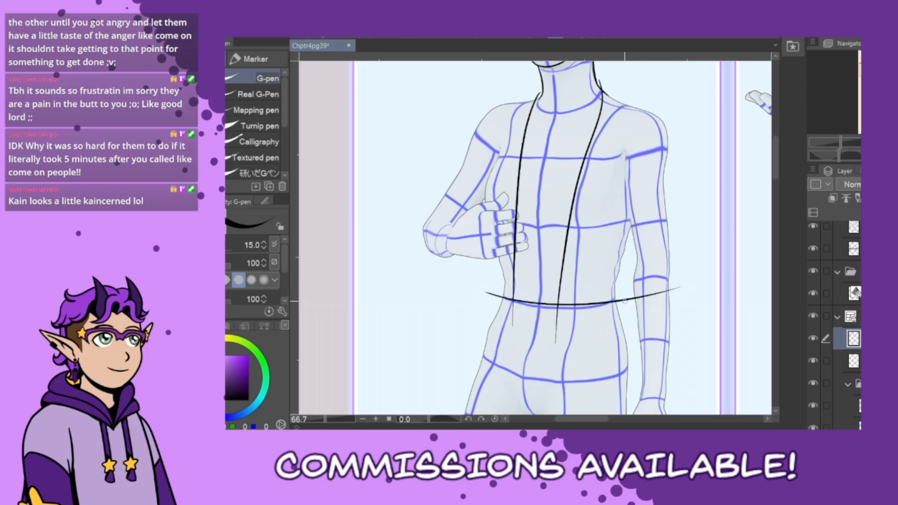
pyautogui.hotkey('ctrl', 'z')
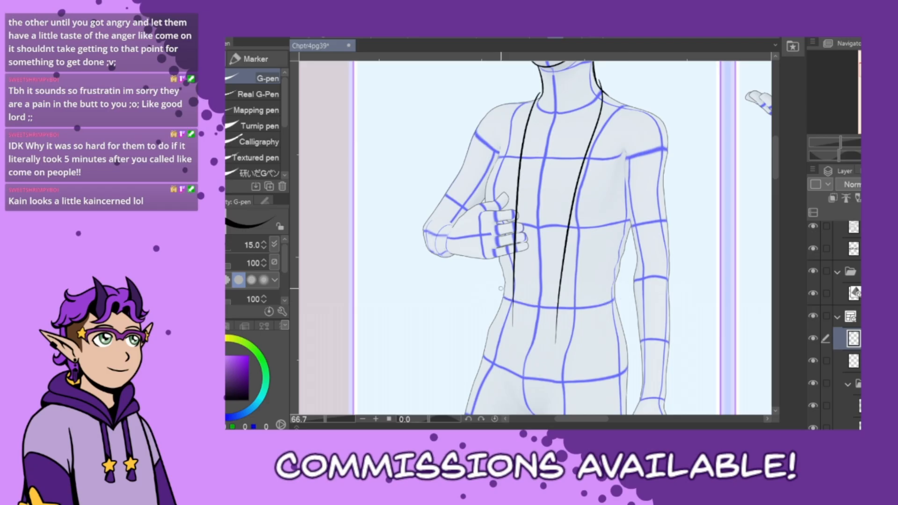
pyautogui.moveTo(465, 290)
pyautogui.mouseDown()
pyautogui.moveTo(601, 307)
pyautogui.moveTo(715, 281)
pyautogui.mouseUp()
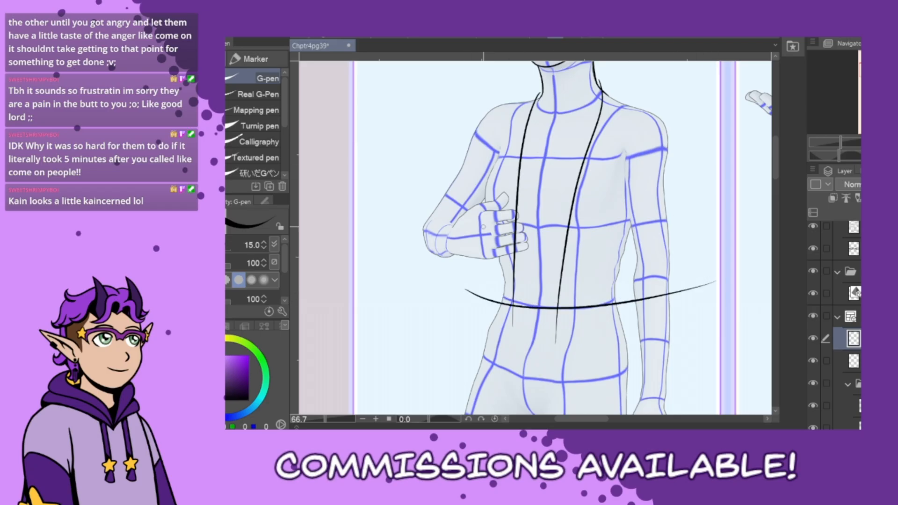
pyautogui.moveTo(503, 117)
pyautogui.mouseDown()
pyautogui.moveTo(476, 302)
pyautogui.moveTo(556, 311)
pyautogui.mouseUp()
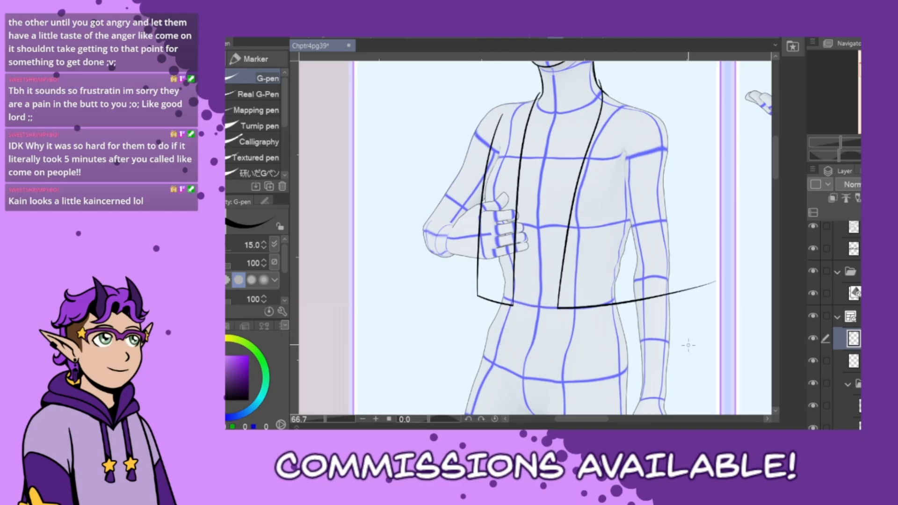
# Ink the lower and upper edges of a neckerchief band curving around the base of the neck
pyautogui.scroll(5, 779, 155)
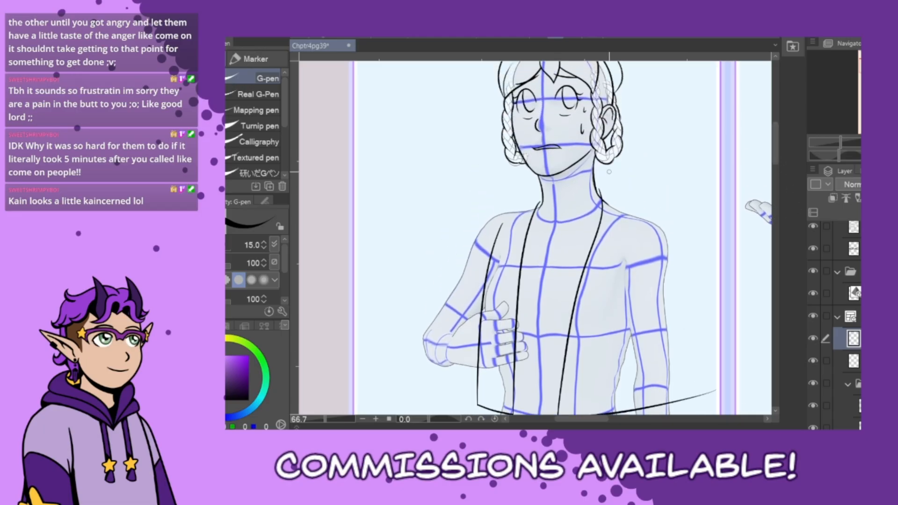
pyautogui.scroll(2, 585, 189)
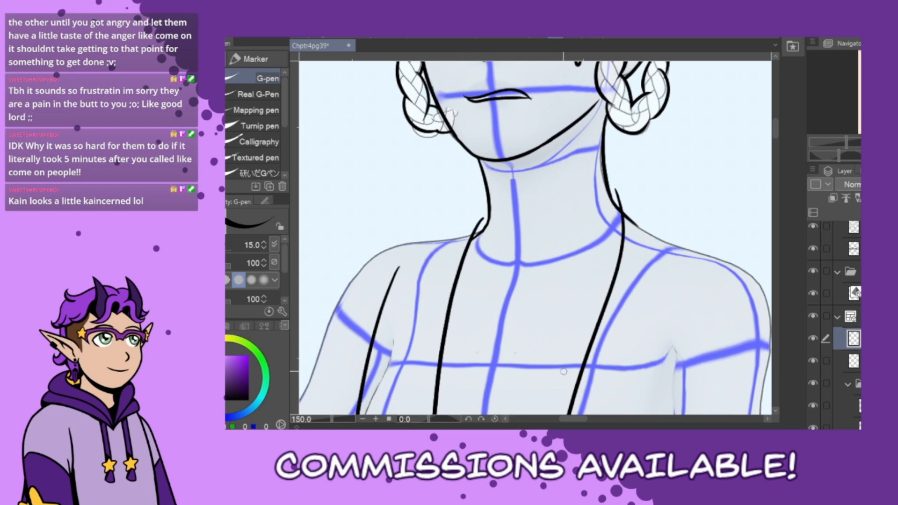
pyautogui.moveTo(480, 235)
pyautogui.mouseDown()
pyautogui.moveTo(531, 246)
pyautogui.moveTo(617, 213)
pyautogui.mouseUp()
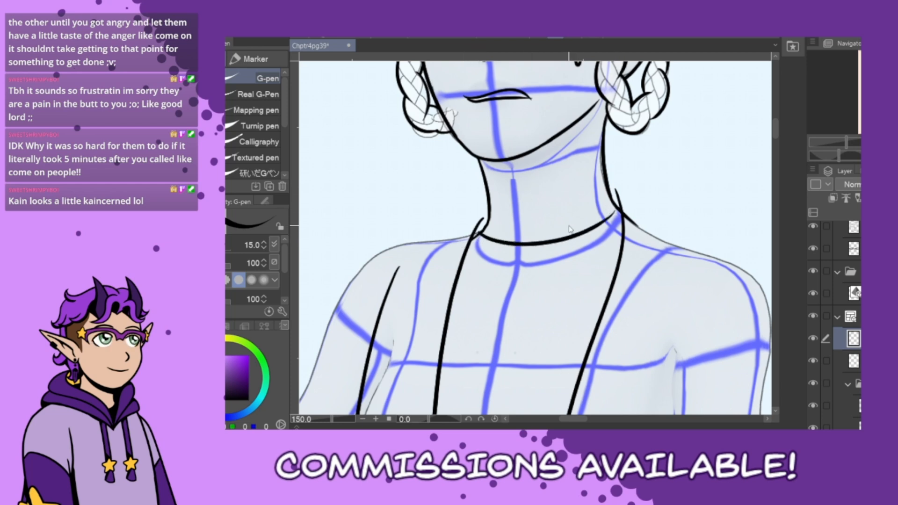
pyautogui.hotkey('ctrl', 'z')
pyautogui.moveTo(483, 232)
pyautogui.mouseDown()
pyautogui.moveTo(576, 237)
pyautogui.moveTo(619, 210)
pyautogui.mouseUp()
pyautogui.moveTo(487, 211)
pyautogui.mouseDown()
pyautogui.moveTo(512, 219)
pyautogui.moveTo(616, 189)
pyautogui.mouseUp()
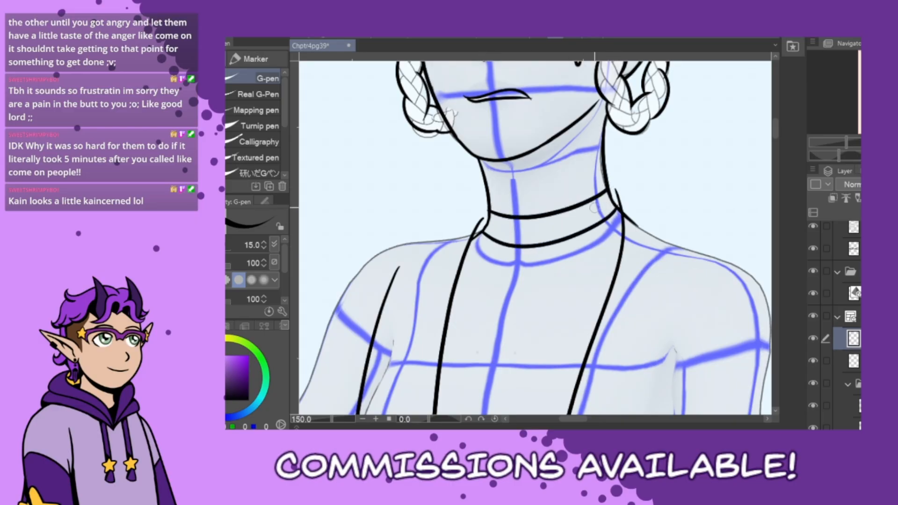
# Ink a rounded knot on the ear-side end of the neckerchief band
pyautogui.moveTo(589, 198)
pyautogui.mouseDown()
pyautogui.moveTo(599, 221)
pyautogui.moveTo(592, 199)
pyautogui.moveTo(601, 189)
pyautogui.moveTo(609, 212)
pyautogui.moveTo(605, 192)
pyautogui.mouseUp()
pyautogui.hotkey('ctrl', 'z')
pyautogui.hotkey('ctrl', 'z')
pyautogui.hotkey('ctrl', 'z')
pyautogui.hotkey('ctrl', 'z')
pyautogui.moveTo(580, 201)
pyautogui.mouseDown()
pyautogui.moveTo(591, 227)
pyautogui.moveTo(610, 206)
pyautogui.moveTo(610, 215)
pyautogui.moveTo(608, 195)
pyautogui.moveTo(598, 229)
pyautogui.mouseUp()
pyautogui.hotkey('ctrl', 'z')
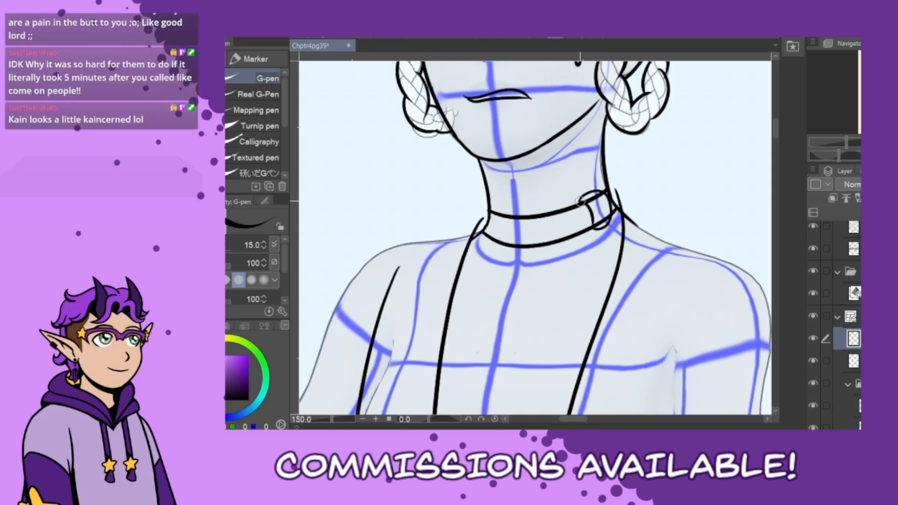
# Ink the neckerchief's long hanging tail from the knot down to the upper chest, with a slanted bottom edge
pyautogui.moveTo(580, 201)
pyautogui.mouseDown()
pyautogui.moveTo(564, 311)
pyautogui.moveTo(565, 244)
pyautogui.mouseUp()
pyautogui.hotkey('ctrl', 'z')
pyautogui.moveTo(559, 279); pyautogui.dragTo(564, 311)
pyautogui.moveTo(563, 311); pyautogui.dragTo(580, 196)
pyautogui.moveTo(564, 310)
pyautogui.mouseDown()
pyautogui.moveTo(582, 313)
pyautogui.moveTo(601, 277)
pyautogui.moveTo(590, 203)
pyautogui.moveTo(602, 277)
pyautogui.mouseUp()
pyautogui.hotkey('ctrl', 'z')
# Add thin fold lines below the neckerchief's knot and inside its hanging tail
pyautogui.moveTo(604, 226)
pyautogui.mouseDown()
pyautogui.moveTo(601, 291)
pyautogui.moveTo(623, 306)
pyautogui.mouseUp()
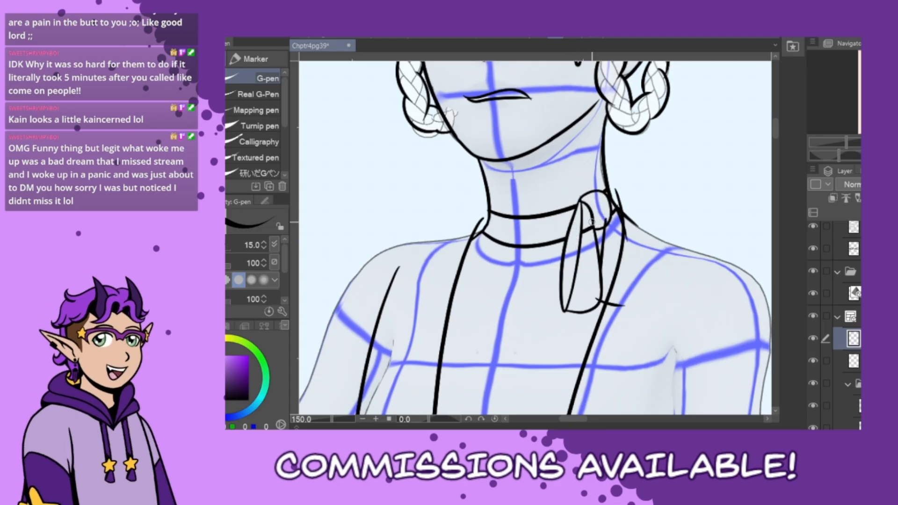
pyautogui.hotkey('ctrl', 'z')
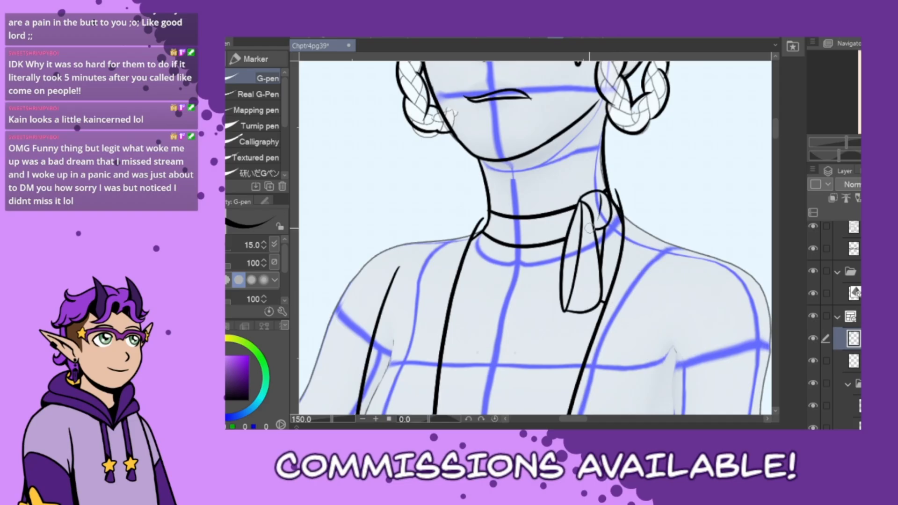
pyautogui.hotkey('ctrl', 'z')
pyautogui.moveTo(584, 202); pyautogui.dragTo(590, 249)
pyautogui.hotkey('ctrl', 'z')
pyautogui.moveTo(583, 203)
pyautogui.mouseDown()
pyautogui.moveTo(590, 265)
pyautogui.moveTo(588, 227)
pyautogui.moveTo(617, 261)
pyautogui.moveTo(612, 215)
pyautogui.moveTo(598, 227)
pyautogui.mouseUp()
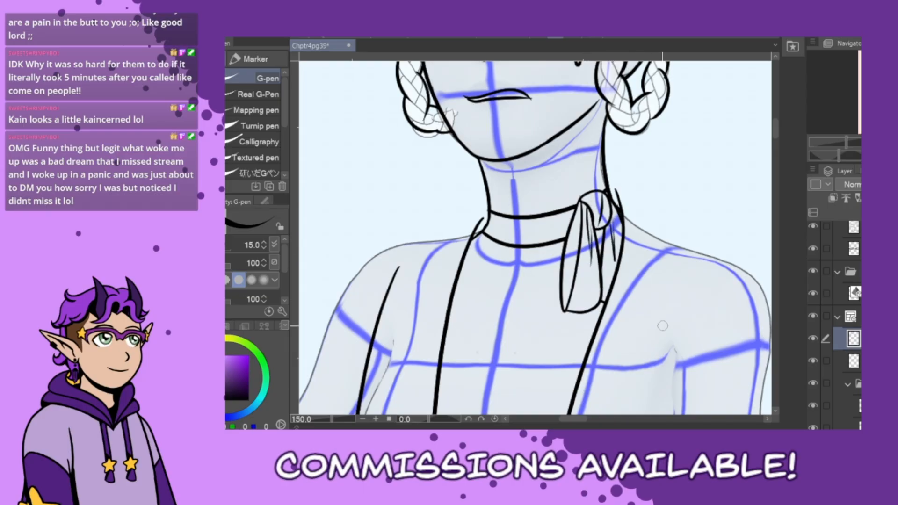
pyautogui.scroll(-3, 608, 335)
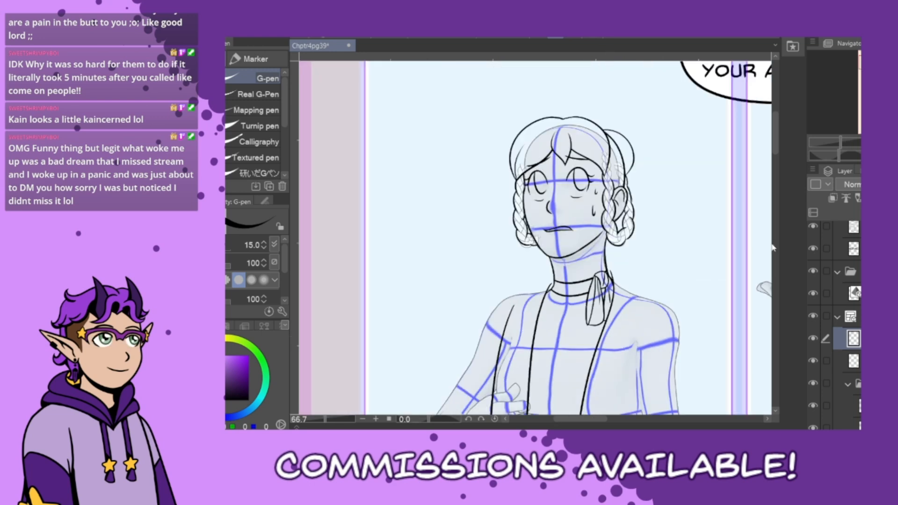
# Ink two gently curved parallel lines across the upper chest between the vest's front edges and remove their overhanging ends
pyautogui.moveTo(777, 144); pyautogui.dragTo(776, 158)
pyautogui.moveTo(518, 223); pyautogui.dragTo(626, 216)
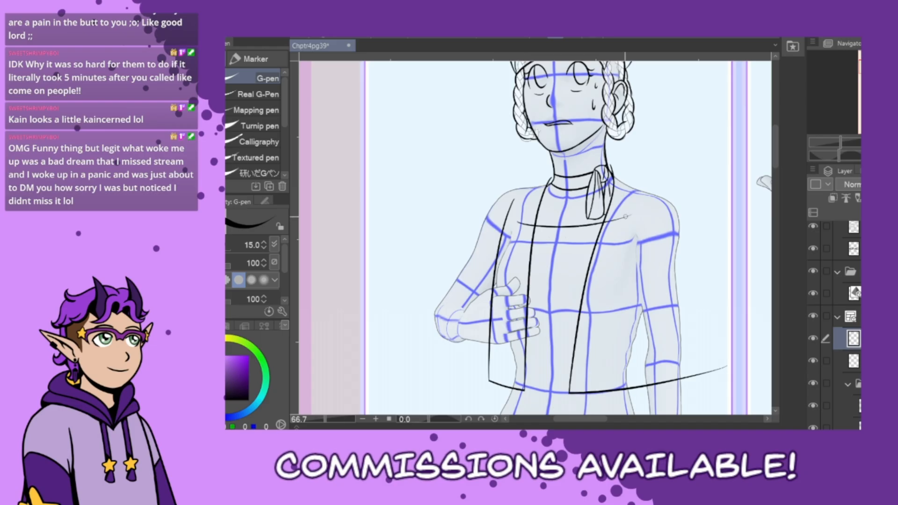
pyautogui.moveTo(518, 236); pyautogui.dragTo(627, 235)
pyautogui.hotkey('ctrl', 'z')
pyautogui.hotkey('ctrl', 'z')
pyautogui.moveTo(521, 219); pyautogui.dragTo(633, 223)
pyautogui.moveTo(517, 241); pyautogui.dragTo(624, 231)
pyautogui.hotkey('ctrl', 'z')
pyautogui.hotkey('ctrl', 'z')
pyautogui.moveTo(517, 220)
pyautogui.mouseDown()
pyautogui.moveTo(636, 222)
pyautogui.moveTo(547, 228)
pyautogui.moveTo(630, 220)
pyautogui.mouseUp()
pyautogui.hotkey('ctrl', 'z')
pyautogui.moveTo(517, 241)
pyautogui.mouseDown()
pyautogui.moveTo(626, 233)
pyautogui.moveTo(611, 276)
pyautogui.mouseUp()
pyautogui.moveTo(528, 201); pyautogui.dragTo(515, 291)
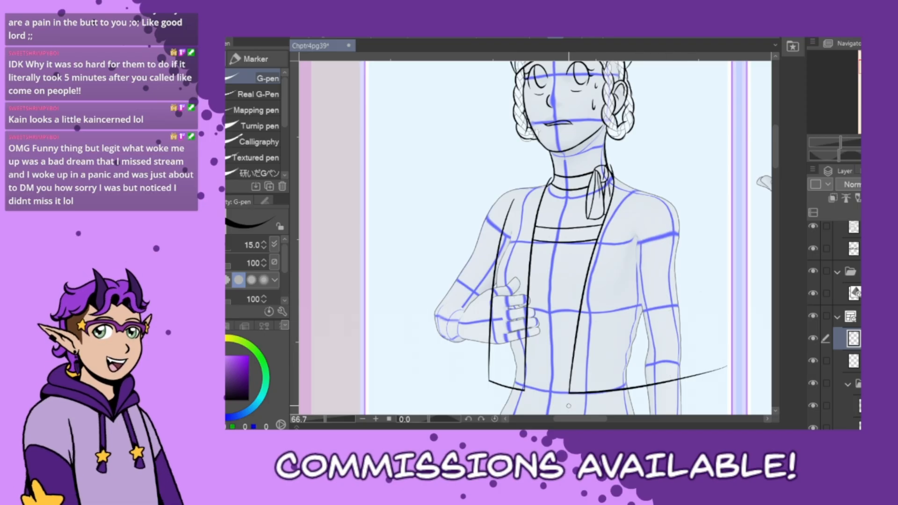
pyautogui.moveTo(580, 326)
pyautogui.mouseDown()
pyautogui.moveTo(649, 242)
pyautogui.moveTo(693, 213)
pyautogui.mouseUp()
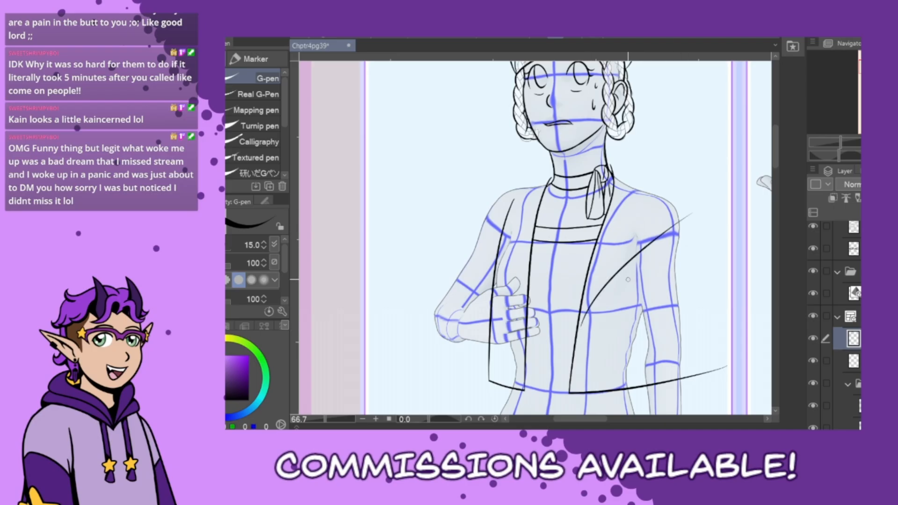
pyautogui.hotkey('ctrl', 'z')
pyautogui.moveTo(579, 326)
pyautogui.mouseDown()
pyautogui.moveTo(653, 229)
pyautogui.moveTo(688, 209)
pyautogui.mouseUp()
pyautogui.hotkey('ctrl', 'z')
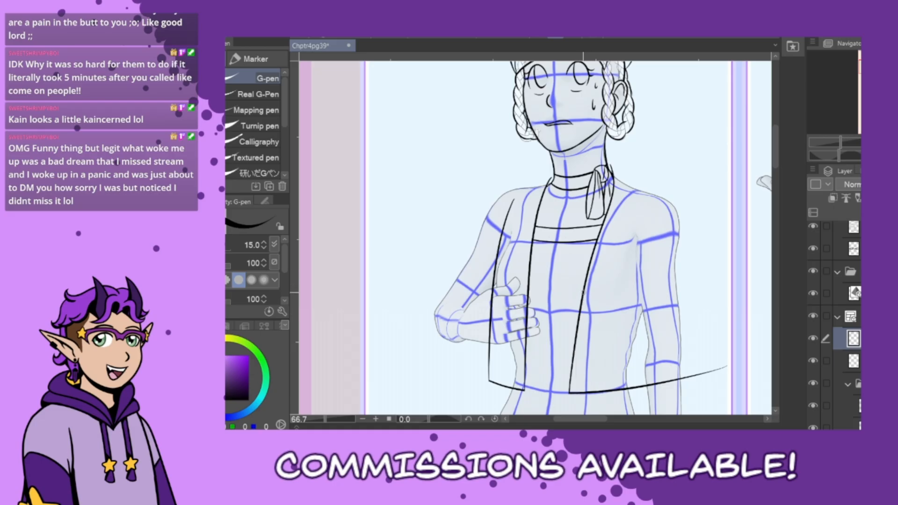
pyautogui.hotkey('ctrl', 'z')
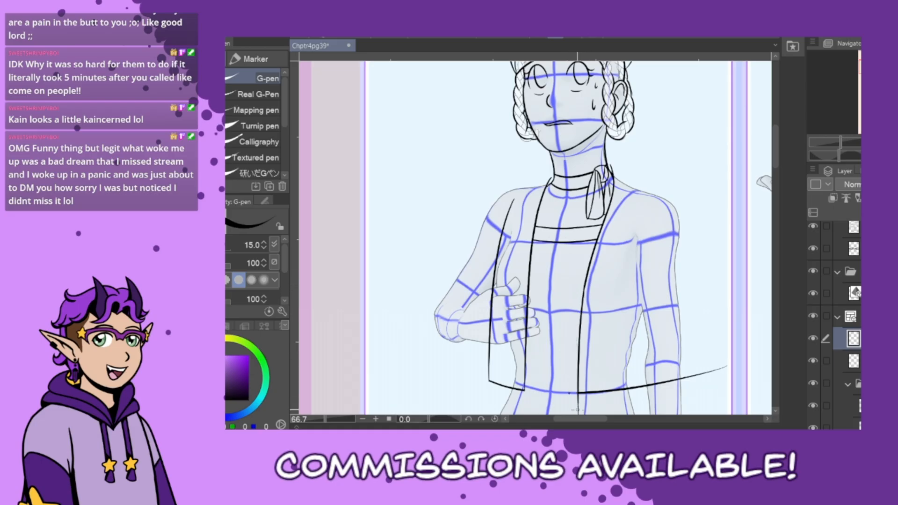
pyautogui.hotkey('ctrl', 'z')
pyautogui.hotkey('ctrl', 'z')
pyautogui.hotkey('ctrl', 'z')
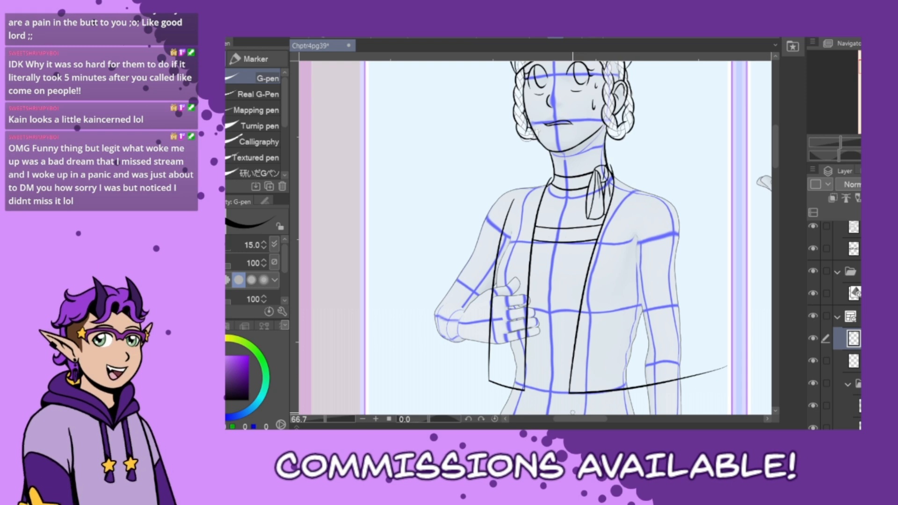
pyautogui.moveTo(581, 326); pyautogui.dragTo(650, 250)
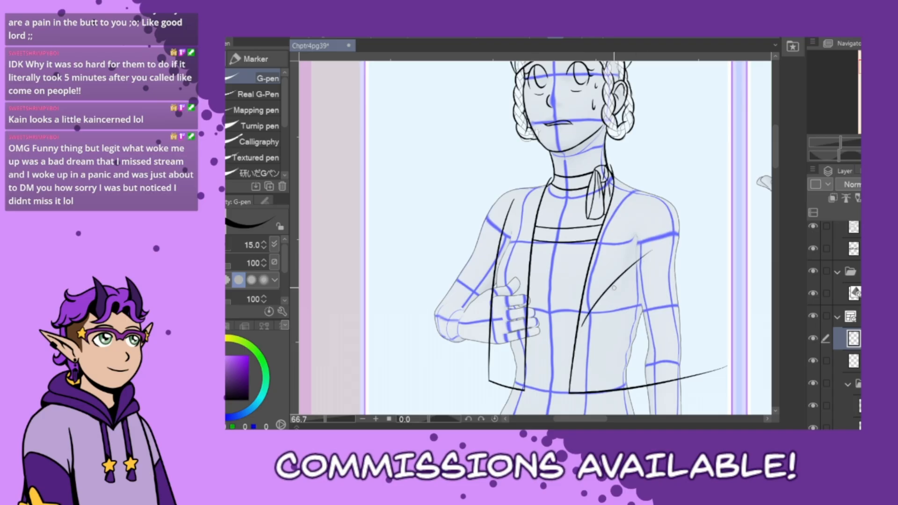
pyautogui.hotkey('ctrl', 'z')
pyautogui.moveTo(581, 326); pyautogui.dragTo(703, 215)
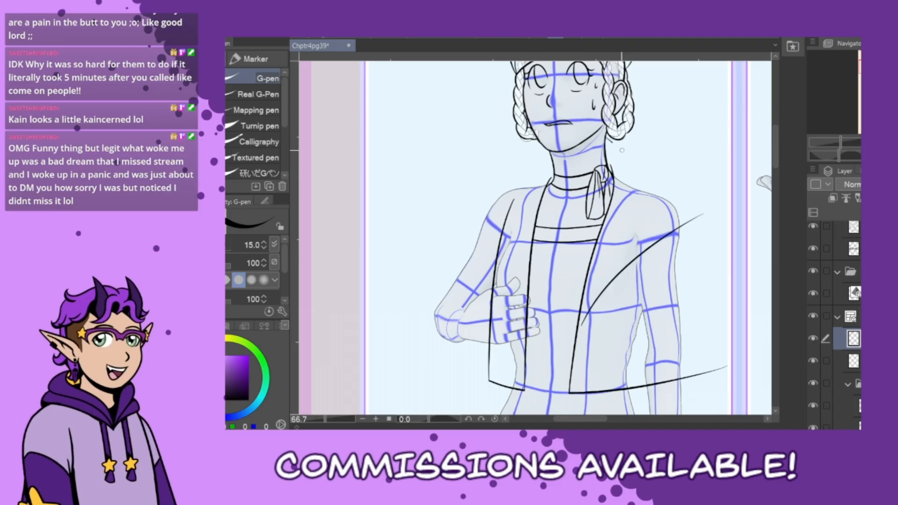
pyautogui.moveTo(608, 138)
pyautogui.mouseDown()
pyautogui.moveTo(684, 242)
pyautogui.moveTo(672, 199)
pyautogui.moveTo(680, 239)
pyautogui.mouseUp()
pyautogui.hotkey('ctrl', 'z')
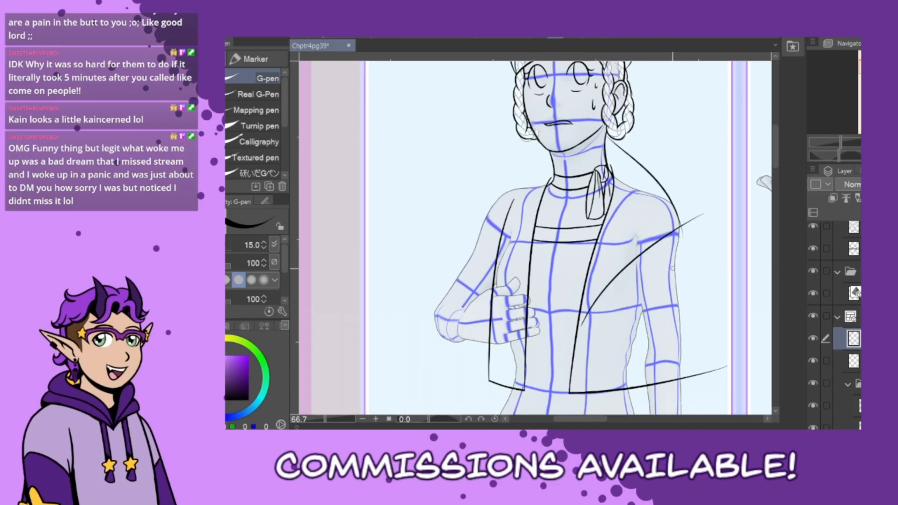
pyautogui.hotkey('ctrl', 'z')
pyautogui.hotkey('ctrl', 'z')
# Ink the ear-side lapel with a curve from the neck over the shoulder and a lower edge rising from the vest's front
pyautogui.moveTo(611, 145); pyautogui.dragTo(657, 241)
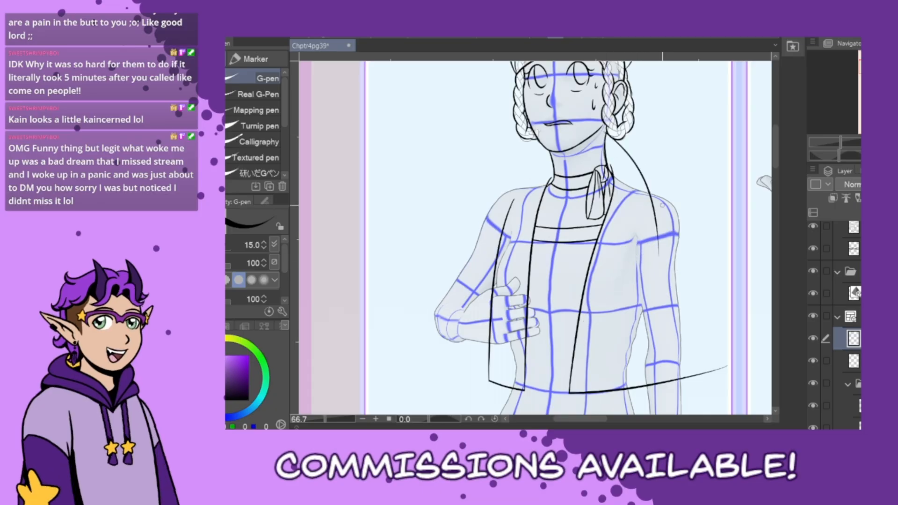
pyautogui.hotkey('ctrl', 'z')
pyautogui.moveTo(610, 140); pyautogui.dragTo(665, 240)
pyautogui.hotkey('ctrl', 'z')
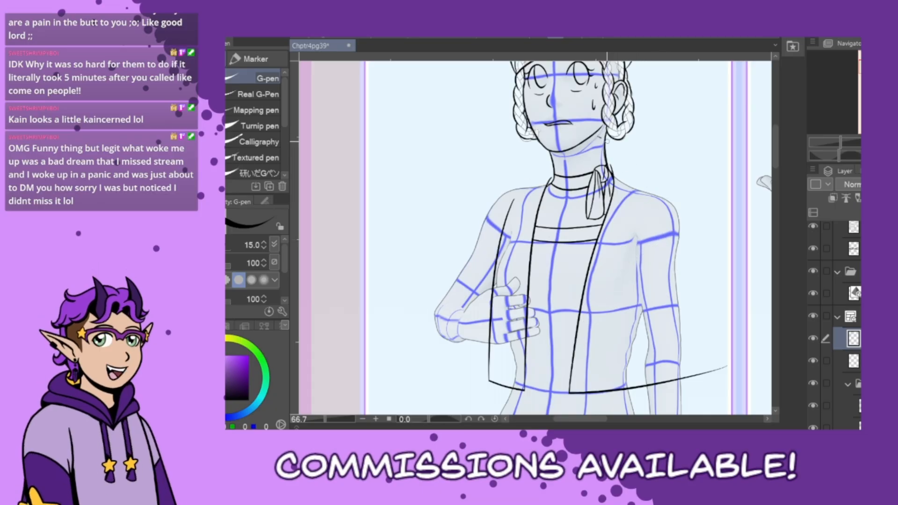
pyautogui.moveTo(605, 142); pyautogui.dragTo(659, 248)
pyautogui.hotkey('ctrl', 'z')
pyautogui.moveTo(602, 144); pyautogui.dragTo(659, 252)
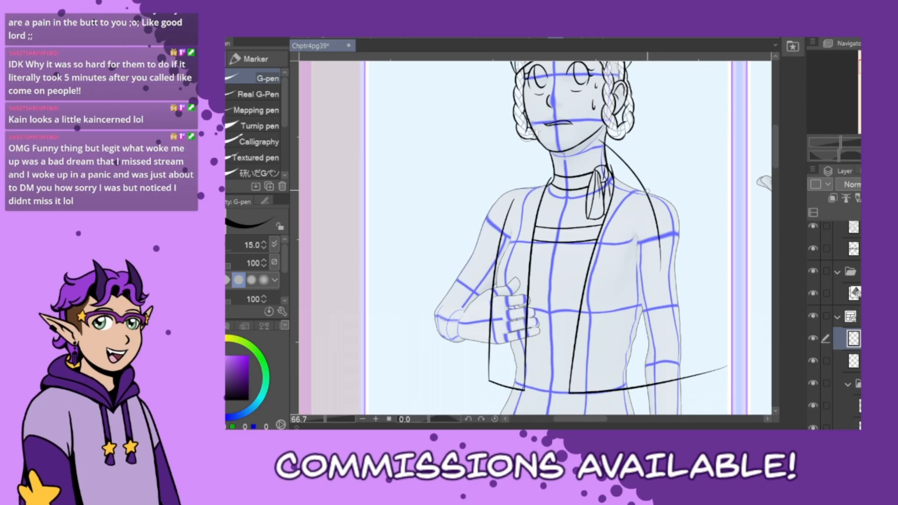
pyautogui.moveTo(580, 344); pyautogui.dragTo(684, 238)
pyautogui.hotkey('ctrl', 'z')
pyautogui.moveTo(578, 338); pyautogui.dragTo(691, 236)
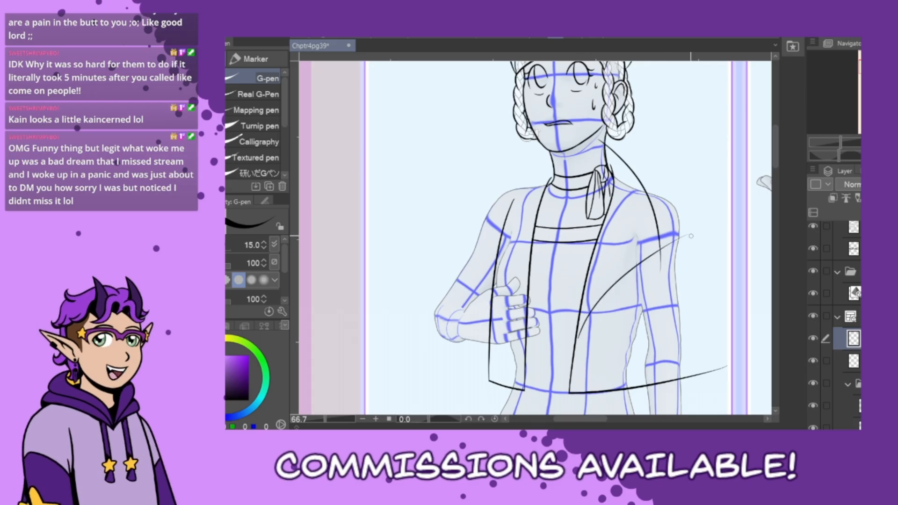
# Ink the opposite lapel's lower edge from the shoulder to the vest's front and its upper edge from neck to shoulder
pyautogui.moveTo(482, 216); pyautogui.dragTo(524, 332)
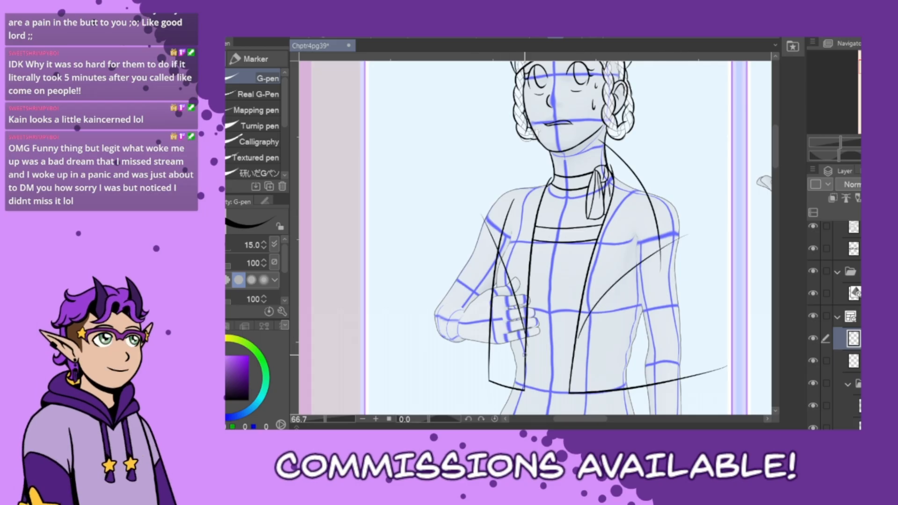
pyautogui.hotkey('ctrl', 'z')
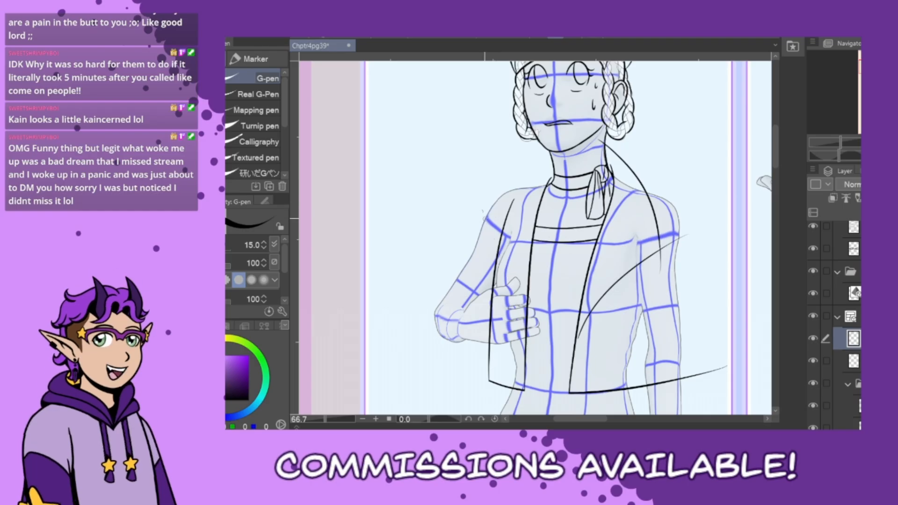
pyautogui.moveTo(482, 211); pyautogui.dragTo(523, 321)
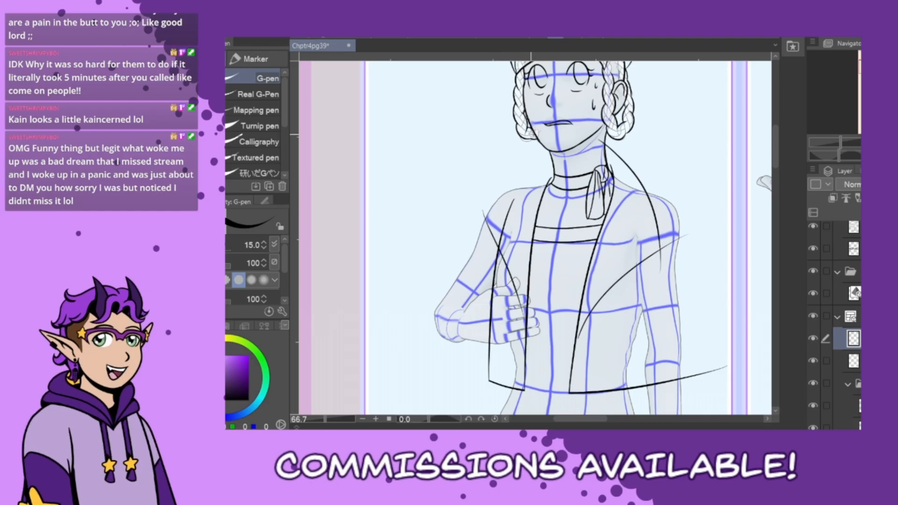
pyautogui.moveTo(556, 149); pyautogui.dragTo(472, 225)
# Trim the ear-side lapel's outer corner and reshape it with an angular notch between its upper and lower parts
pyautogui.scroll(2, 643, 134)
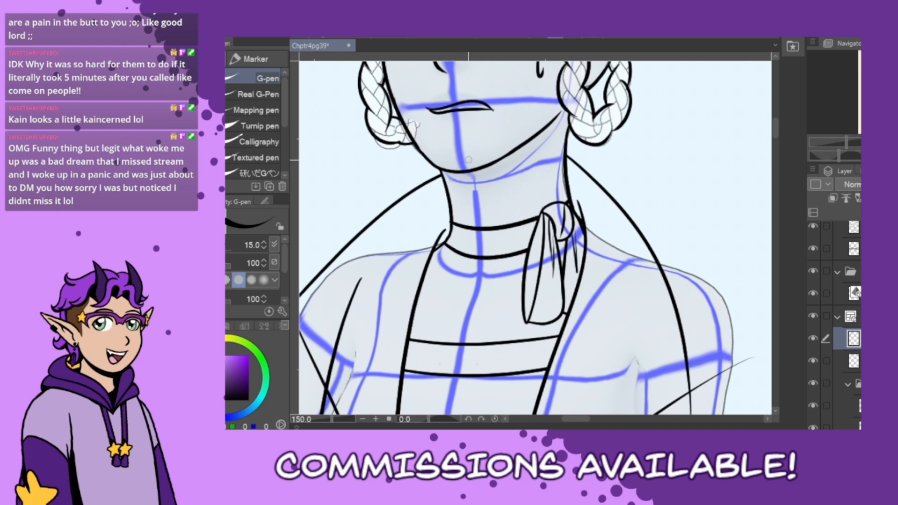
pyautogui.moveTo(715, 359); pyautogui.dragTo(688, 409)
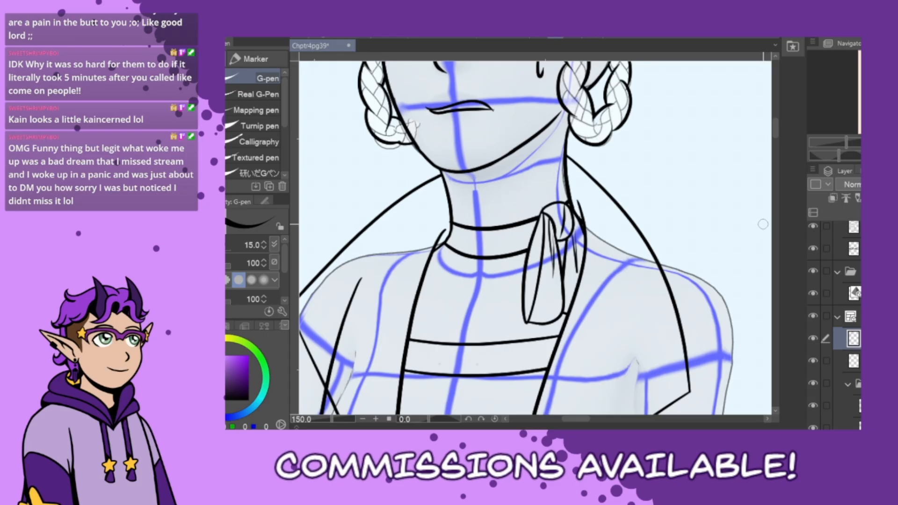
pyautogui.moveTo(776, 127); pyautogui.dragTo(776, 139)
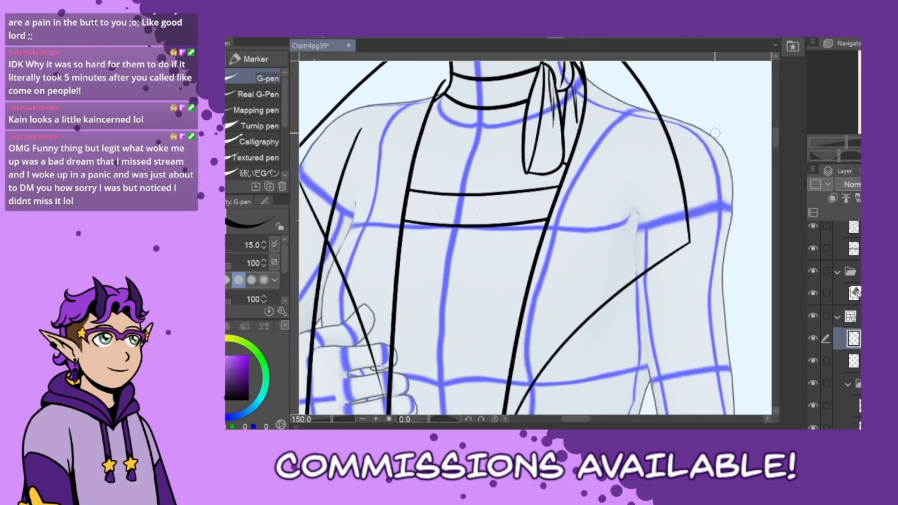
pyautogui.moveTo(709, 160)
pyautogui.mouseDown()
pyautogui.moveTo(602, 219)
pyautogui.moveTo(664, 336)
pyautogui.mouseUp()
pyautogui.moveTo(698, 144); pyautogui.dragTo(672, 275)
pyautogui.moveTo(664, 293); pyautogui.dragTo(645, 304)
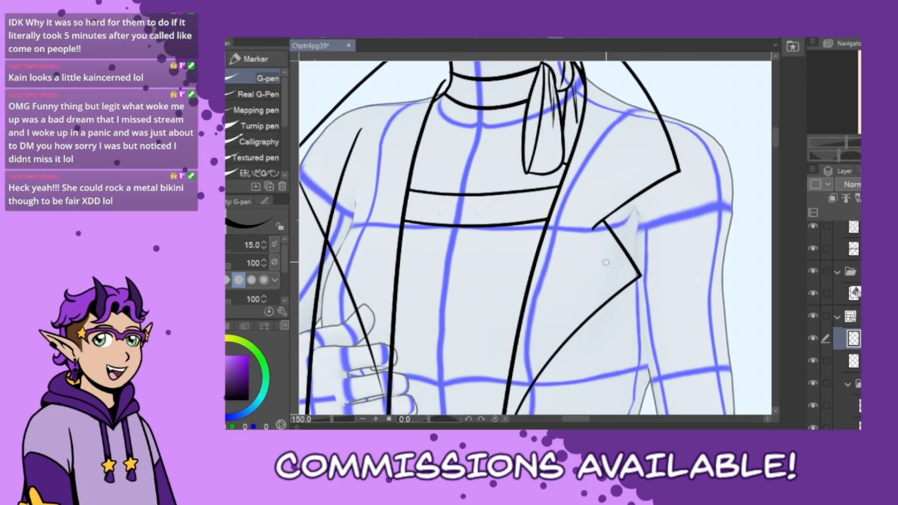
# Cut a matching angular notch into the lapel on the raised-hand side and remove the stray line ends
pyautogui.moveTo(581, 419); pyautogui.dragTo(570, 422)
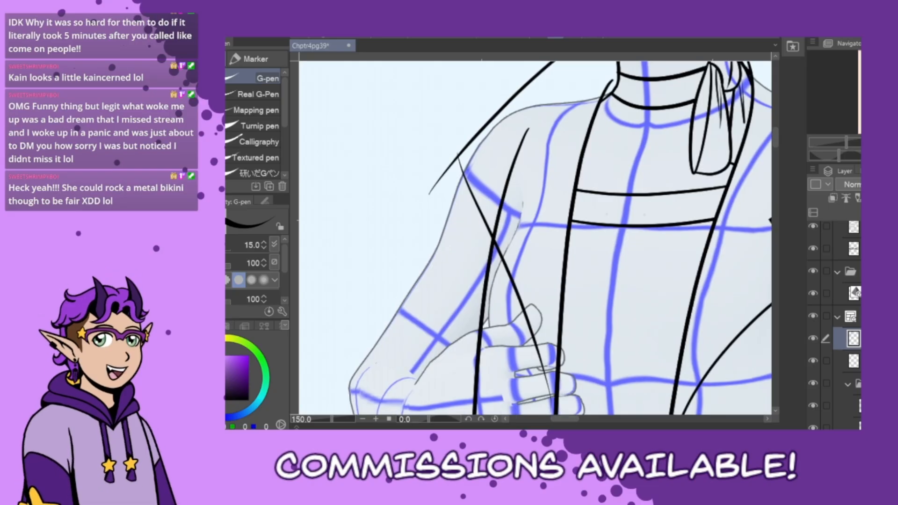
pyautogui.press('h')
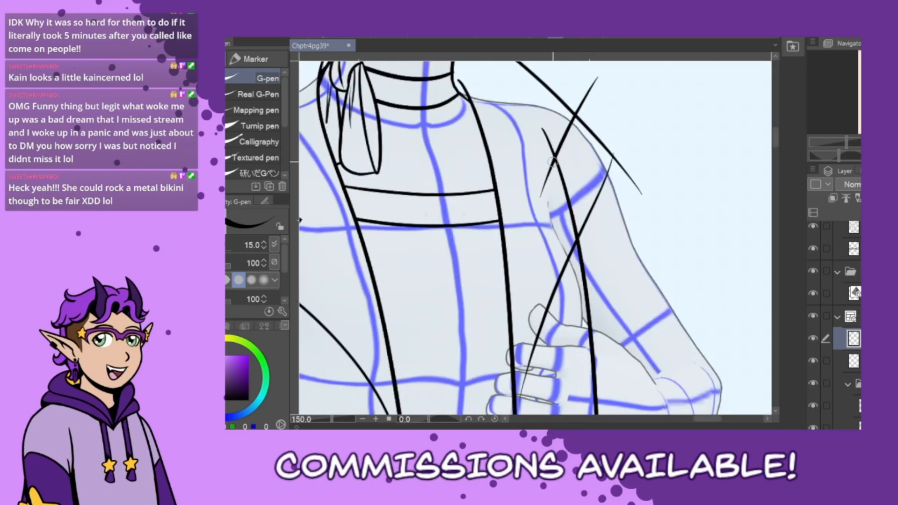
pyautogui.scroll(-1, 685, 407)
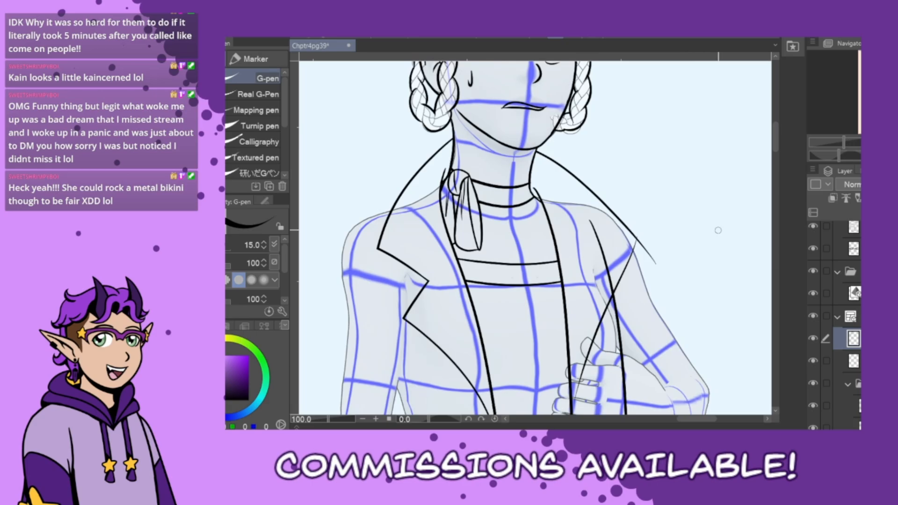
pyautogui.moveTo(622, 198)
pyautogui.mouseDown()
pyautogui.moveTo(580, 269)
pyautogui.moveTo(605, 229)
pyautogui.moveTo(582, 266)
pyautogui.mouseUp()
pyautogui.hotkey('ctrl', 'z')
pyautogui.moveTo(583, 266); pyautogui.dragTo(668, 274)
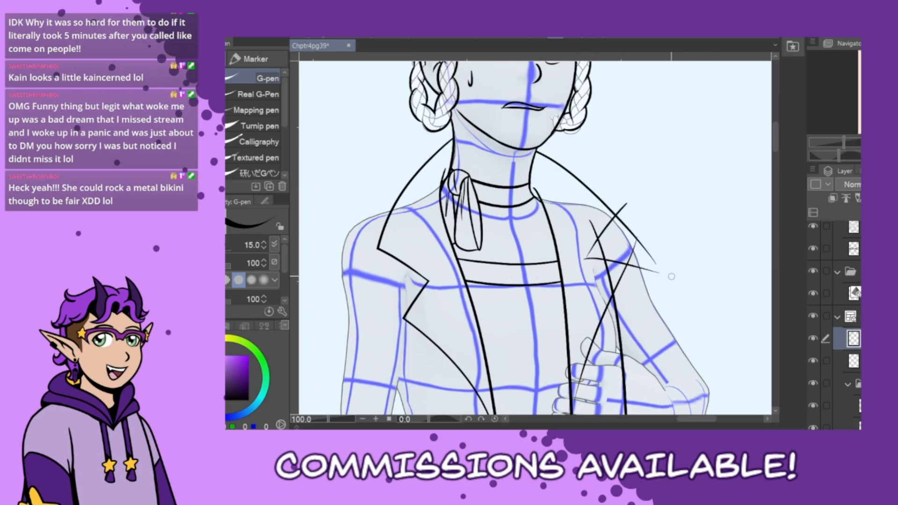
pyautogui.hotkey('ctrl', 'z')
pyautogui.hotkey('ctrl', 'z')
pyautogui.moveTo(625, 197)
pyautogui.mouseDown()
pyautogui.moveTo(587, 269)
pyautogui.moveTo(677, 299)
pyautogui.mouseUp()
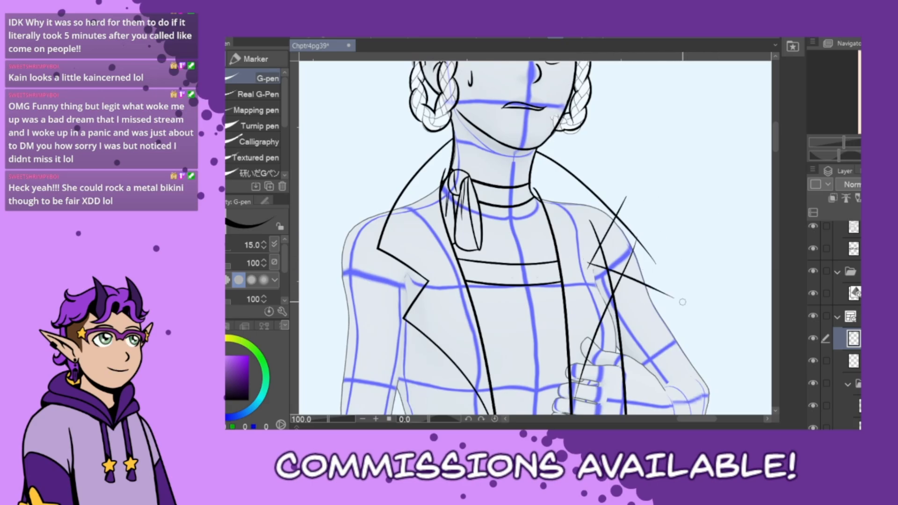
pyautogui.moveTo(602, 218); pyautogui.dragTo(587, 262)
pyautogui.moveTo(625, 200); pyautogui.dragTo(636, 286)
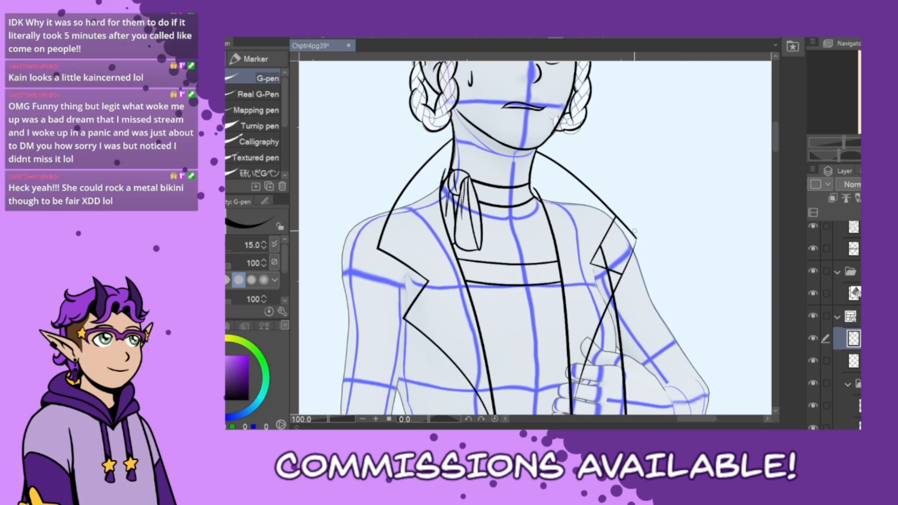
pyautogui.hotkey('ctrl', 'z')
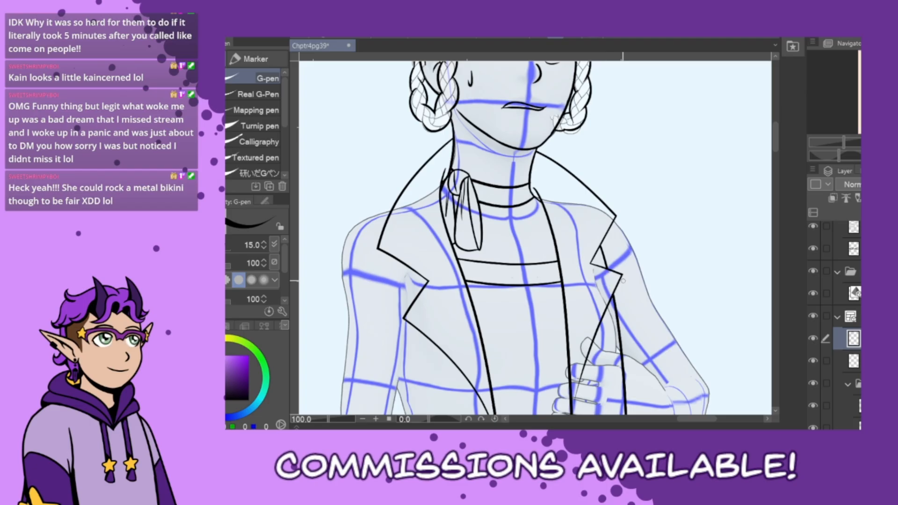
pyautogui.press('h')
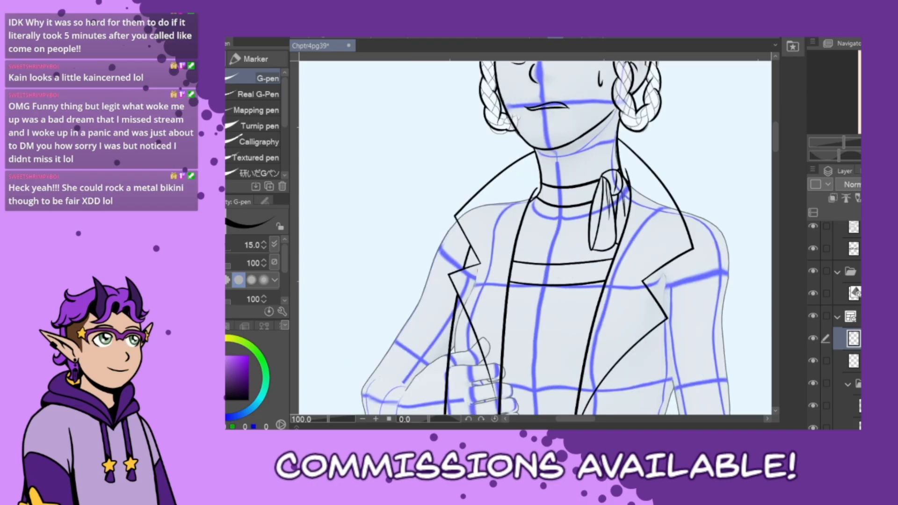
# Ink a long, slightly curved line from the neckerchief's tail down the middle of the chest
pyautogui.moveTo(597, 193); pyautogui.dragTo(562, 371)
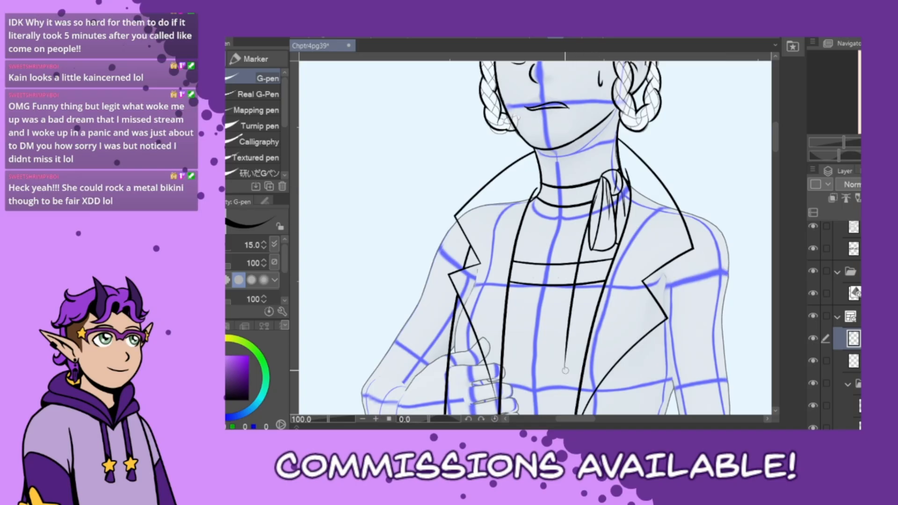
pyautogui.hotkey('ctrl', 'z')
pyautogui.moveTo(595, 203); pyautogui.dragTo(561, 398)
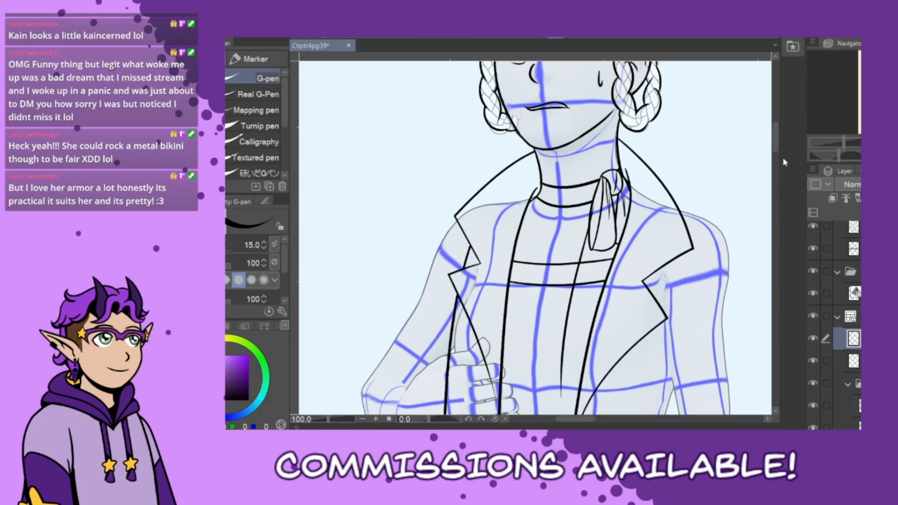
# Ink small collarbone marks below the neckerchief band, above the chest neckline
pyautogui.scroll(-5, 782, 159)
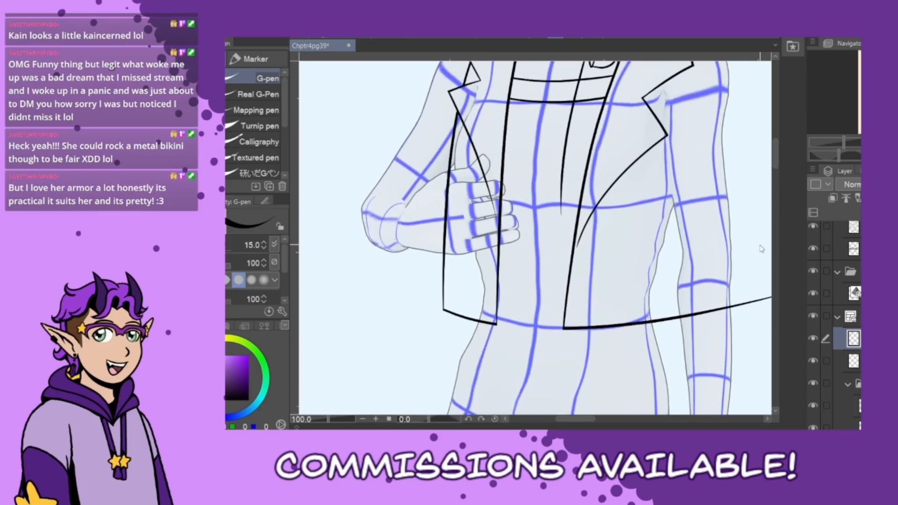
pyautogui.scroll(-2, 760, 246)
pyautogui.scroll(2, 707, 166)
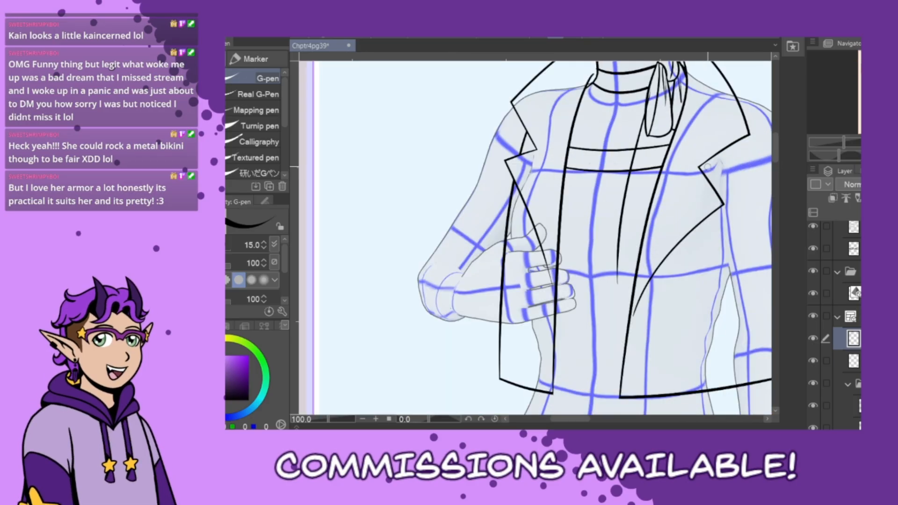
pyautogui.moveTo(605, 122); pyautogui.dragTo(614, 123)
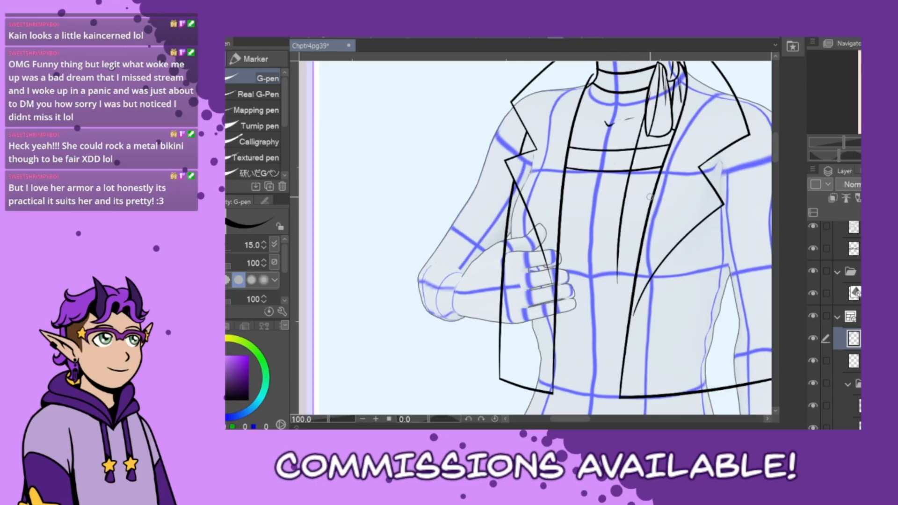
# Extend the neckerchief's tail to a point, ink its second edge and a fold line, and erase the neckline bands crossing it
pyautogui.moveTo(616, 283); pyautogui.dragTo(619, 306)
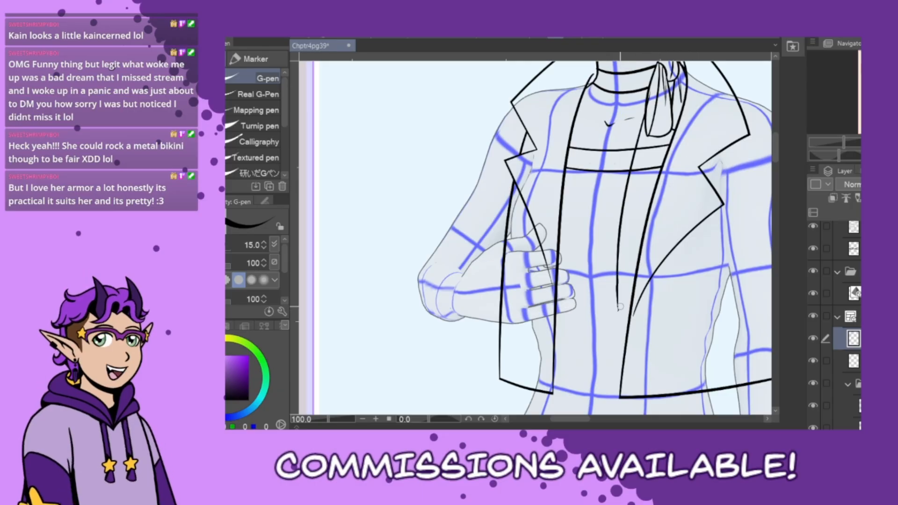
pyautogui.moveTo(654, 138); pyautogui.dragTo(638, 276)
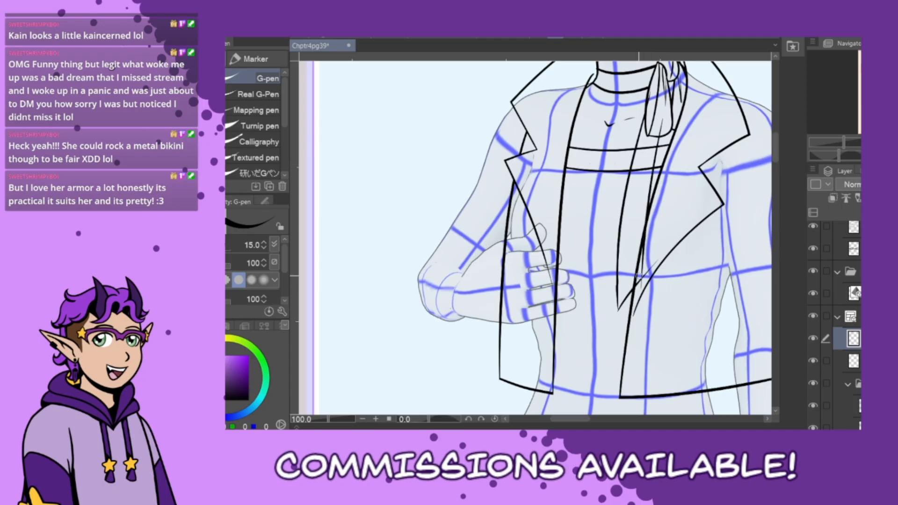
pyautogui.hotkey('ctrl', 'z')
pyautogui.moveTo(659, 117); pyautogui.dragTo(643, 289)
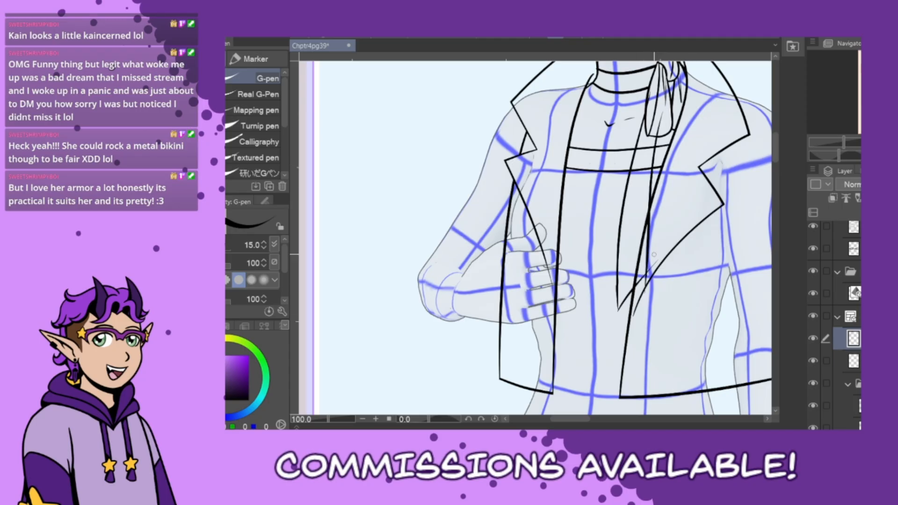
pyautogui.moveTo(654, 256); pyautogui.dragTo(642, 282)
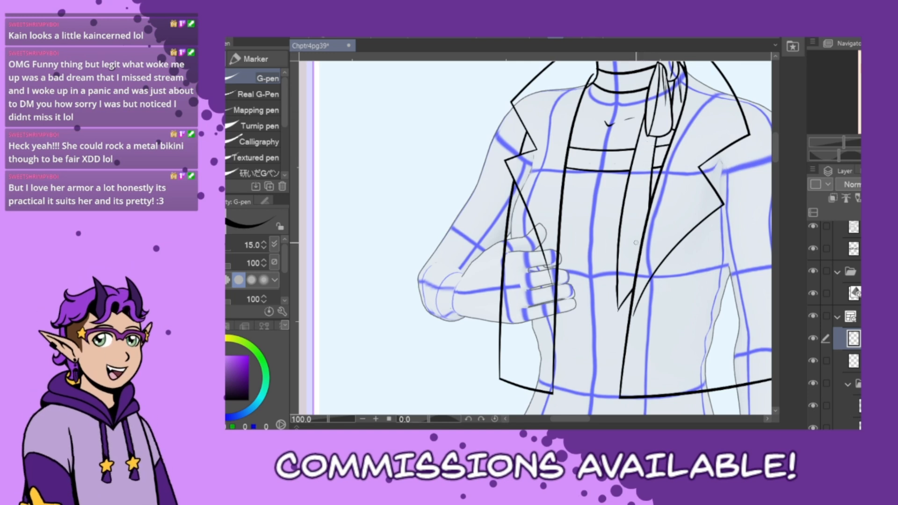
pyautogui.moveTo(661, 116); pyautogui.dragTo(659, 203)
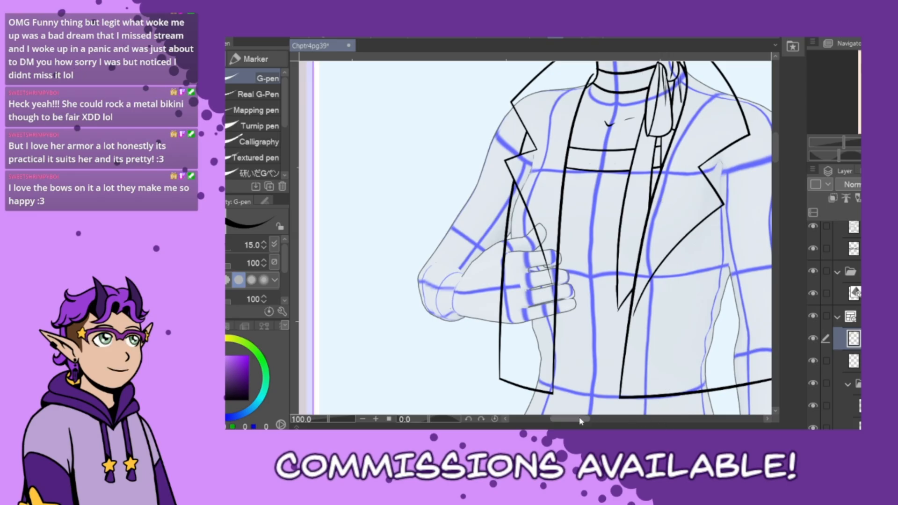
# Ink the curved shirt hem between the vest's front edges with small fold marks above it, trimming the ends that overlap the vest
pyautogui.moveTo(579, 419); pyautogui.dragTo(583, 422)
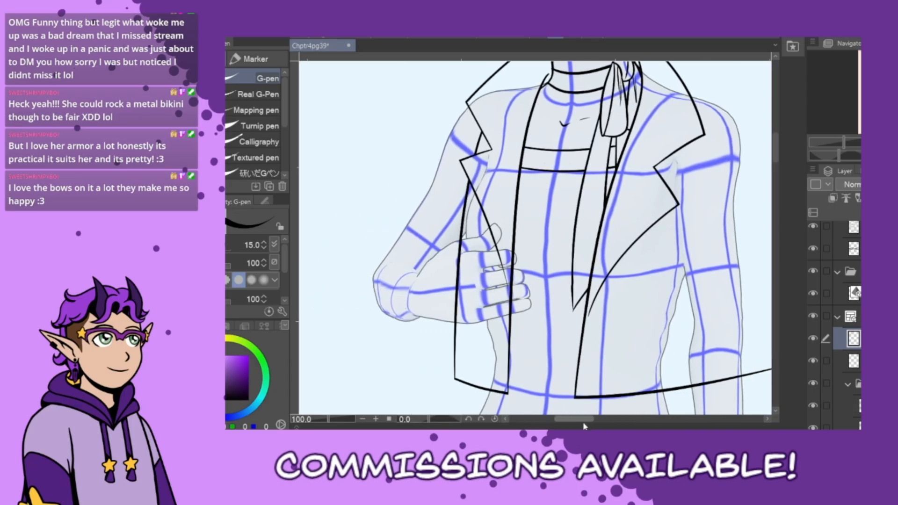
pyautogui.moveTo(776, 156)
pyautogui.mouseDown()
pyautogui.moveTo(775, 136)
pyautogui.moveTo(776, 156)
pyautogui.mouseUp()
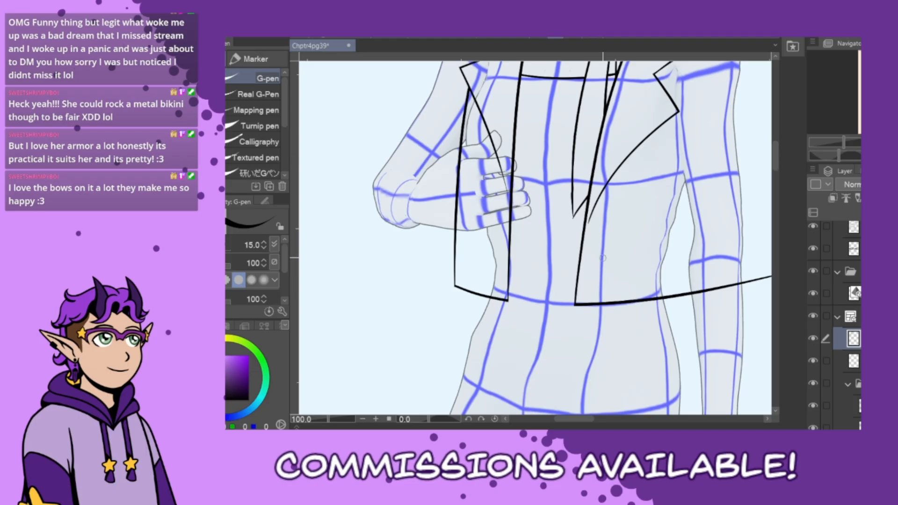
pyautogui.moveTo(491, 275)
pyautogui.mouseDown()
pyautogui.moveTo(559, 291)
pyautogui.moveTo(646, 277)
pyautogui.mouseUp()
pyautogui.hotkey('ctrl', 'z')
pyautogui.moveTo(493, 270); pyautogui.dragTo(635, 281)
pyautogui.hotkey('ctrl', 'z')
pyautogui.moveTo(487, 273); pyautogui.dragTo(622, 288)
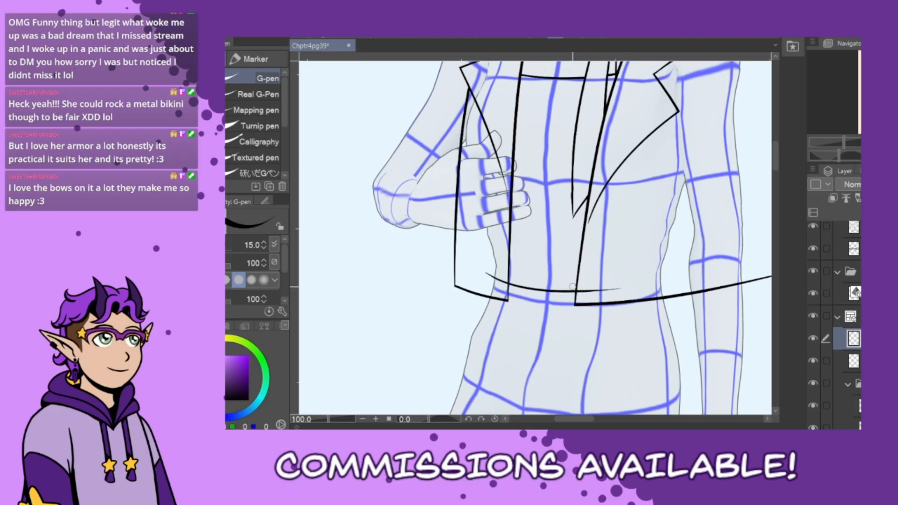
pyautogui.moveTo(537, 278); pyautogui.dragTo(546, 285)
pyautogui.click(497, 276)
pyautogui.click(610, 290)
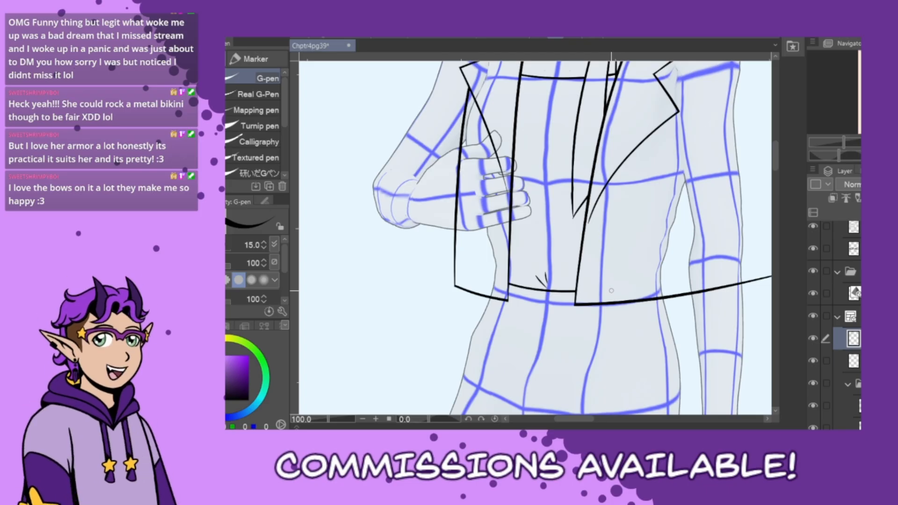
pyautogui.scroll(-3, 673, 142)
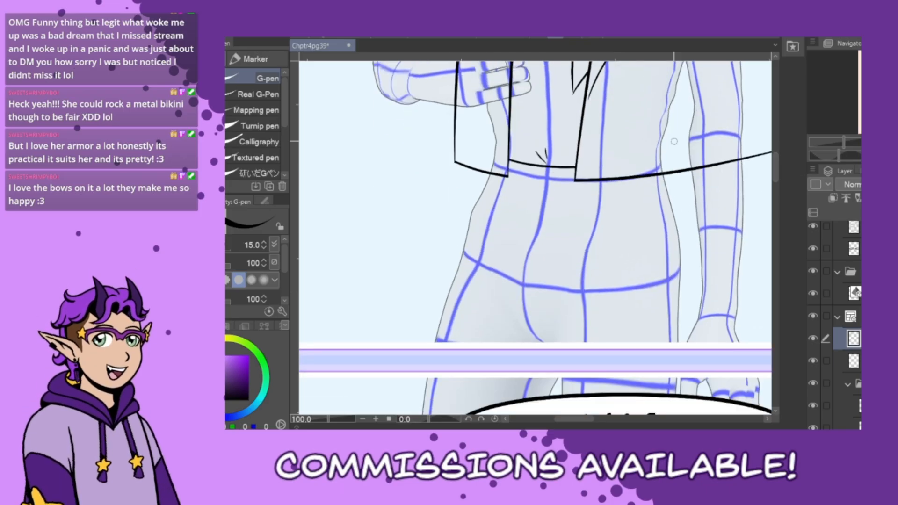
pyautogui.moveTo(475, 193)
pyautogui.mouseDown()
pyautogui.moveTo(509, 212)
pyautogui.moveTo(682, 205)
pyautogui.mouseUp()
pyautogui.hotkey('ctrl', 'z')
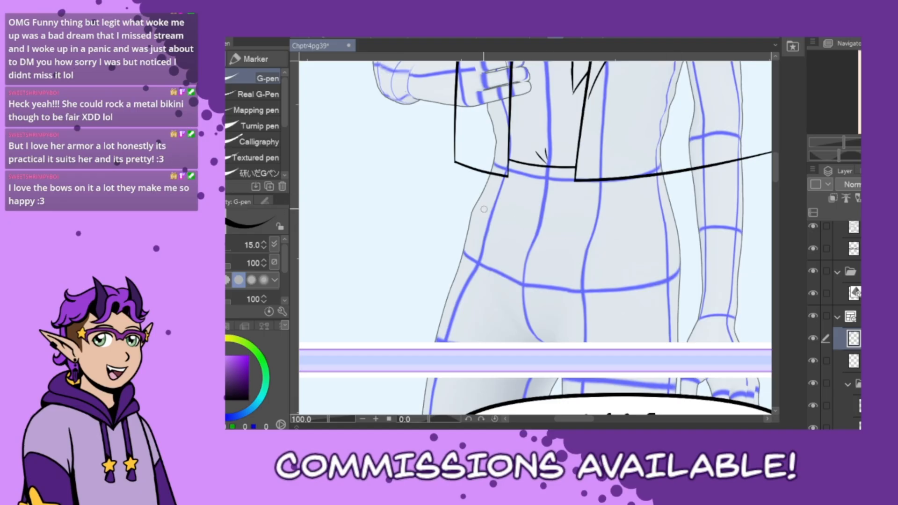
pyautogui.moveTo(472, 202)
pyautogui.mouseDown()
pyautogui.moveTo(571, 225)
pyautogui.moveTo(681, 207)
pyautogui.mouseUp()
pyautogui.moveTo(667, 154); pyautogui.dragTo(678, 205)
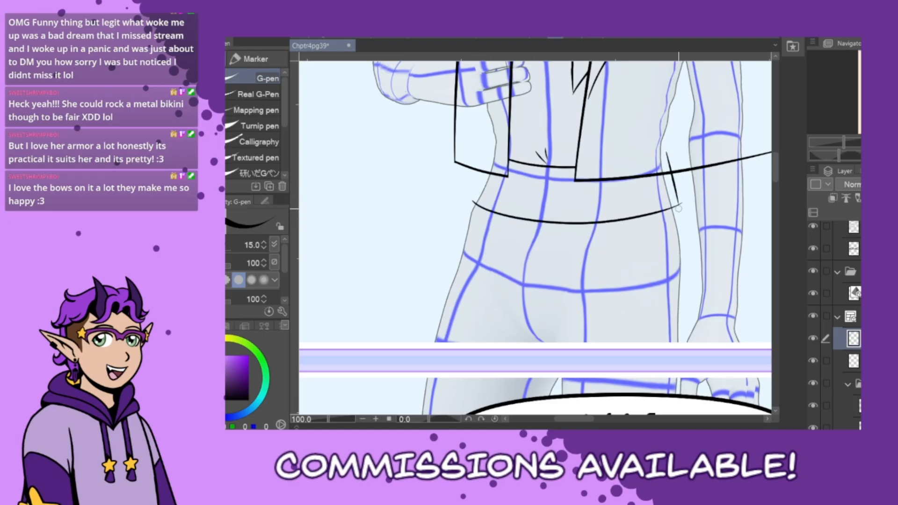
pyautogui.moveTo(472, 202); pyautogui.dragTo(491, 144)
pyautogui.hotkey('ctrl', 'z')
pyautogui.hotkey('ctrl', 'z')
pyautogui.hotkey('ctrl', 'z')
pyautogui.moveTo(483, 164)
pyautogui.mouseDown()
pyautogui.moveTo(647, 217)
pyautogui.moveTo(697, 197)
pyautogui.mouseUp()
pyautogui.hotkey('ctrl', 'z')
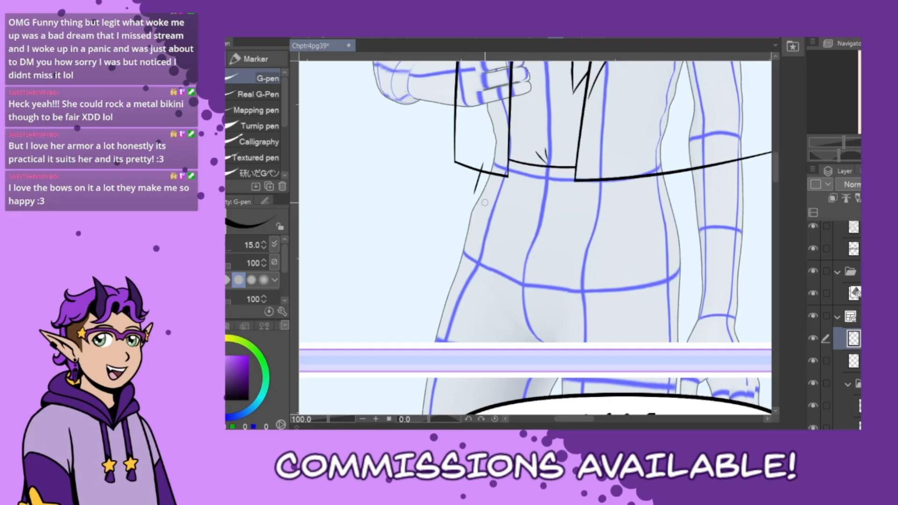
pyautogui.moveTo(470, 192)
pyautogui.mouseDown()
pyautogui.moveTo(575, 212)
pyautogui.moveTo(713, 194)
pyautogui.mouseUp()
pyautogui.hotkey('ctrl', 'z')
pyautogui.moveTo(470, 192)
pyautogui.mouseDown()
pyautogui.moveTo(532, 213)
pyautogui.moveTo(691, 191)
pyautogui.mouseUp()
pyautogui.moveTo(664, 156); pyautogui.dragTo(678, 205)
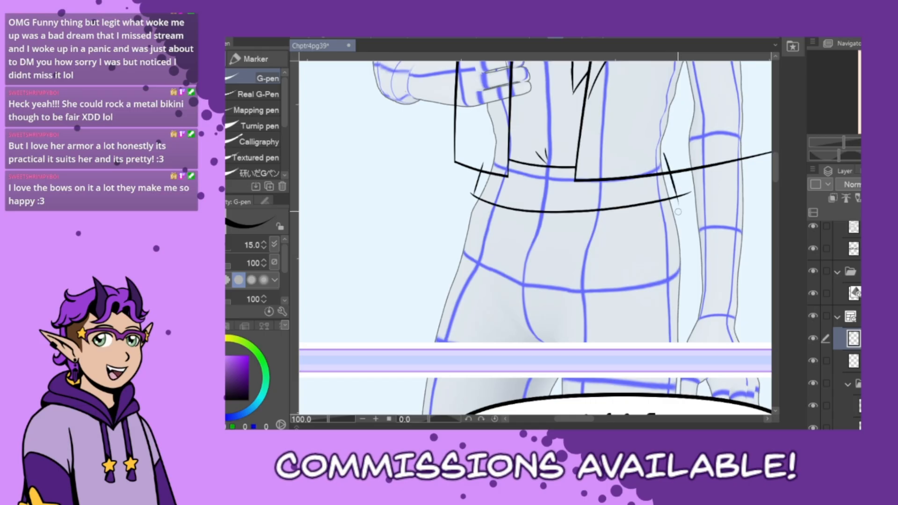
pyautogui.moveTo(474, 192); pyautogui.dragTo(421, 373)
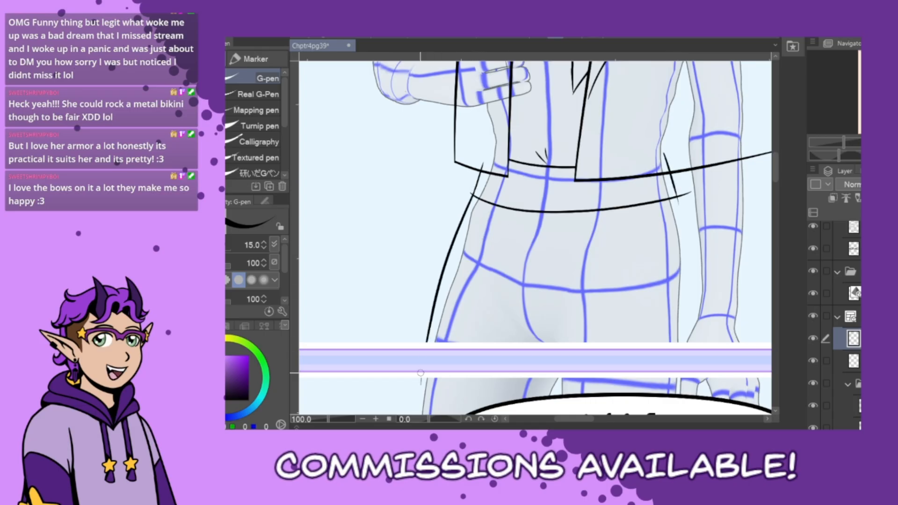
pyautogui.hotkey('ctrl', 'z')
pyautogui.moveTo(476, 187); pyautogui.dragTo(460, 224)
pyautogui.hotkey('ctrl', 'z')
pyautogui.hotkey('ctrl', 'z')
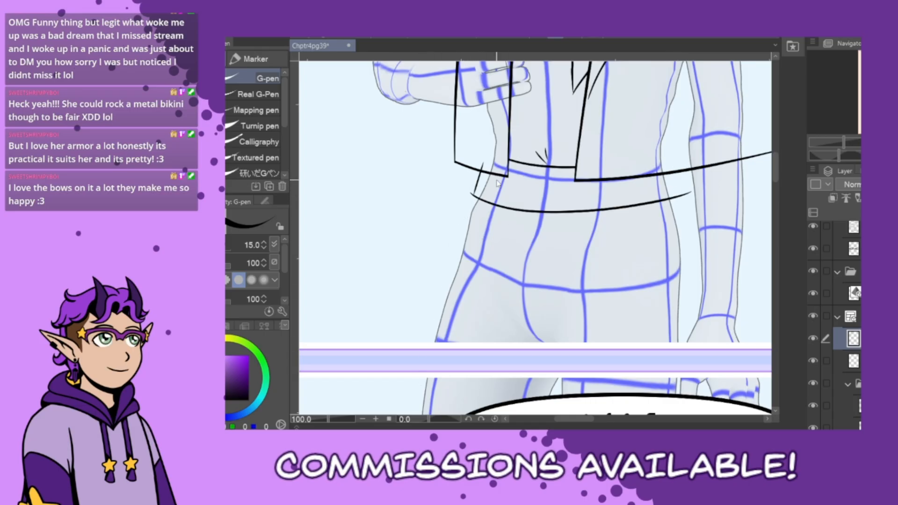
pyautogui.hotkey('ctrl', 'z')
pyautogui.moveTo(471, 191)
pyautogui.mouseDown()
pyautogui.moveTo(564, 219)
pyautogui.moveTo(683, 206)
pyautogui.mouseUp()
pyautogui.moveTo(668, 157); pyautogui.dragTo(679, 210)
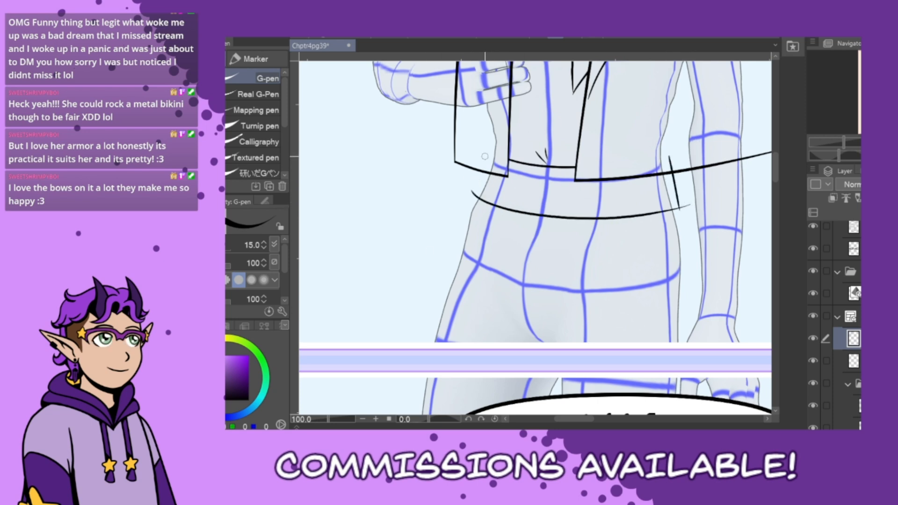
pyautogui.moveTo(484, 156); pyautogui.dragTo(468, 199)
pyautogui.moveTo(677, 204)
pyautogui.mouseDown()
pyautogui.moveTo(690, 265)
pyautogui.moveTo(683, 390)
pyautogui.mouseUp()
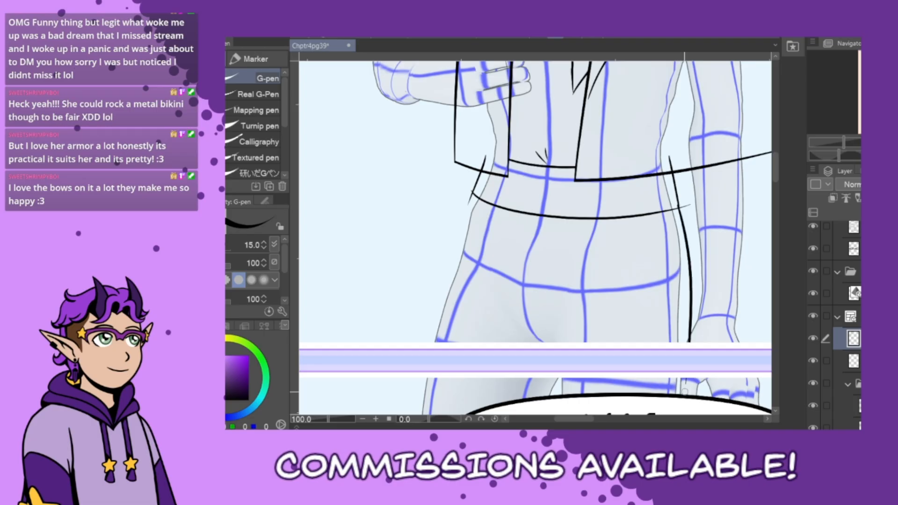
pyautogui.hotkey('ctrl', 'z')
pyautogui.hotkey('ctrl', 'z')
pyautogui.hotkey('ctrl', 'z')
pyautogui.hotkey('ctrl', 'z')
# Ink the trousers' outer hip lines from the vest hem to the panel border, add a curved waistband line, and trim the overshooting ends
pyautogui.moveTo(663, 160)
pyautogui.mouseDown()
pyautogui.moveTo(688, 320)
pyautogui.moveTo(678, 362)
pyautogui.mouseUp()
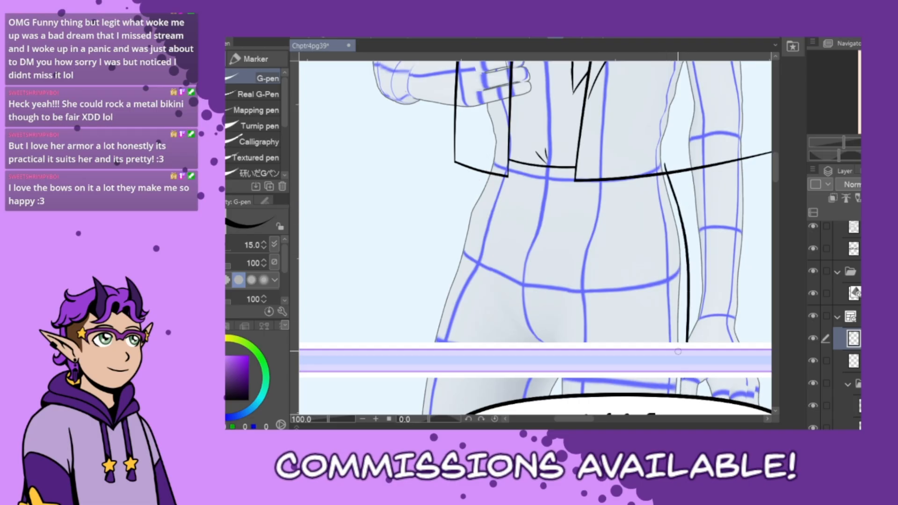
pyautogui.moveTo(487, 159); pyautogui.dragTo(423, 371)
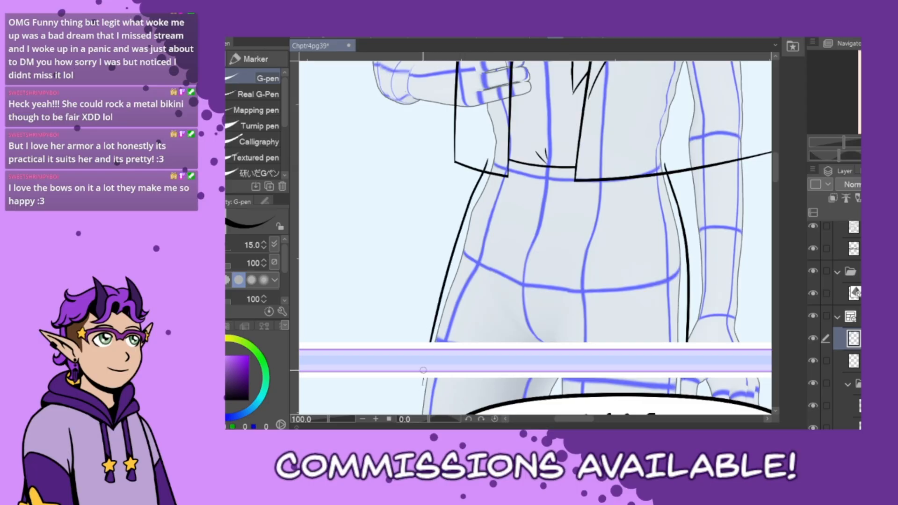
pyautogui.moveTo(468, 190); pyautogui.dragTo(639, 203)
pyautogui.hotkey('ctrl', 'z')
pyautogui.moveTo(469, 189); pyautogui.dragTo(639, 202)
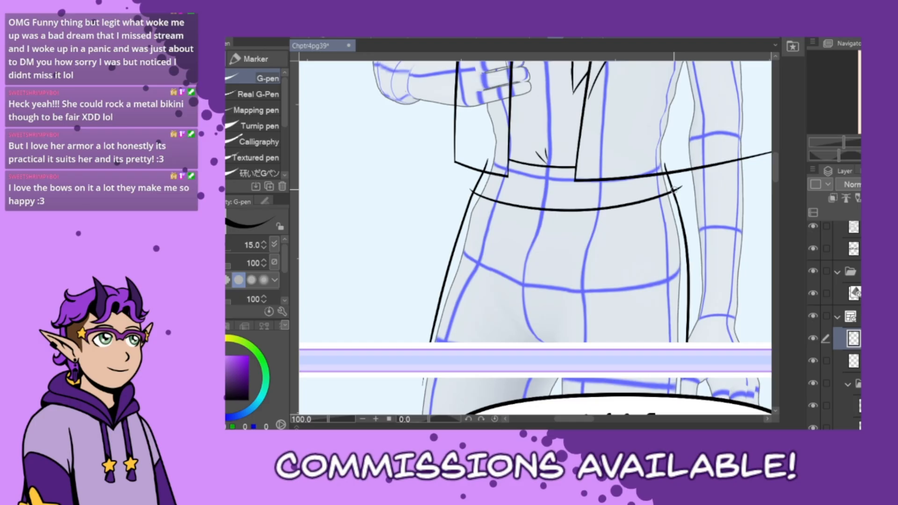
pyautogui.moveTo(488, 164); pyautogui.dragTo(482, 165)
pyautogui.moveTo(681, 187); pyautogui.dragTo(674, 191)
# Ink the crotch crease near the panel border and two long, slightly curved vertical lines down the trousers' front below the waistband
pyautogui.moveTo(483, 320); pyautogui.dragTo(539, 341)
pyautogui.moveTo(515, 217); pyautogui.dragTo(509, 290)
pyautogui.hotkey('ctrl', 'z')
pyautogui.moveTo(515, 207); pyautogui.dragTo(509, 299)
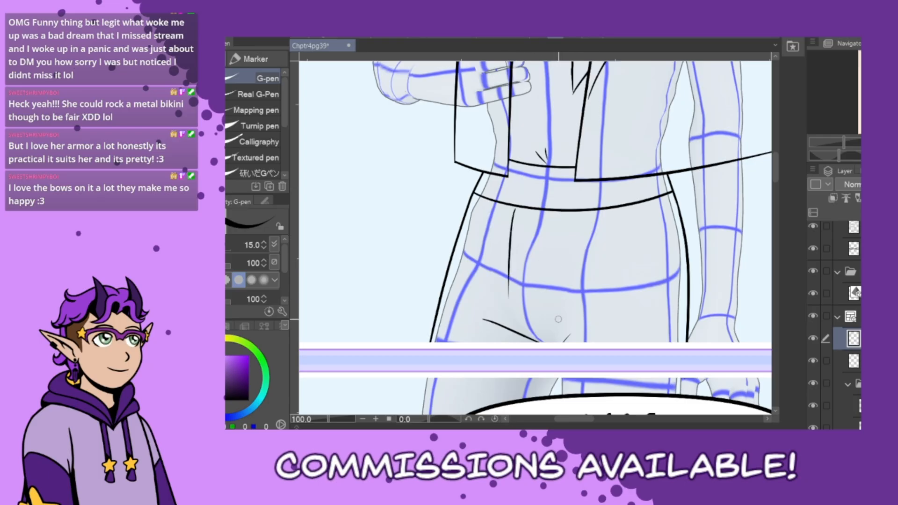
pyautogui.moveTo(556, 224); pyautogui.dragTo(555, 322)
pyautogui.hotkey('ctrl', 'z')
pyautogui.hotkey('ctrl', 'z')
pyautogui.moveTo(510, 210)
pyautogui.mouseDown()
pyautogui.moveTo(507, 304)
pyautogui.moveTo(534, 333)
pyautogui.mouseUp()
pyautogui.hotkey('ctrl', 'z')
pyautogui.hotkey('ctrl', 'z')
pyautogui.moveTo(513, 213)
pyautogui.mouseDown()
pyautogui.moveTo(505, 301)
pyautogui.moveTo(516, 318)
pyautogui.mouseUp()
pyautogui.moveTo(564, 216); pyautogui.dragTo(555, 323)
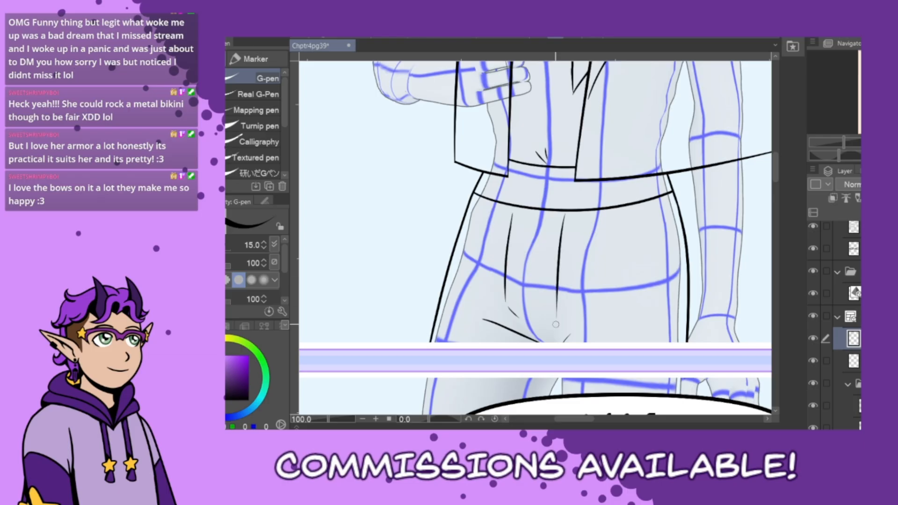
# Ink the raised hand's upper contour, thumb and index finger over the mannequin, and outline the middle finger's tip
pyautogui.moveTo(776, 185); pyautogui.dragTo(775, 155)
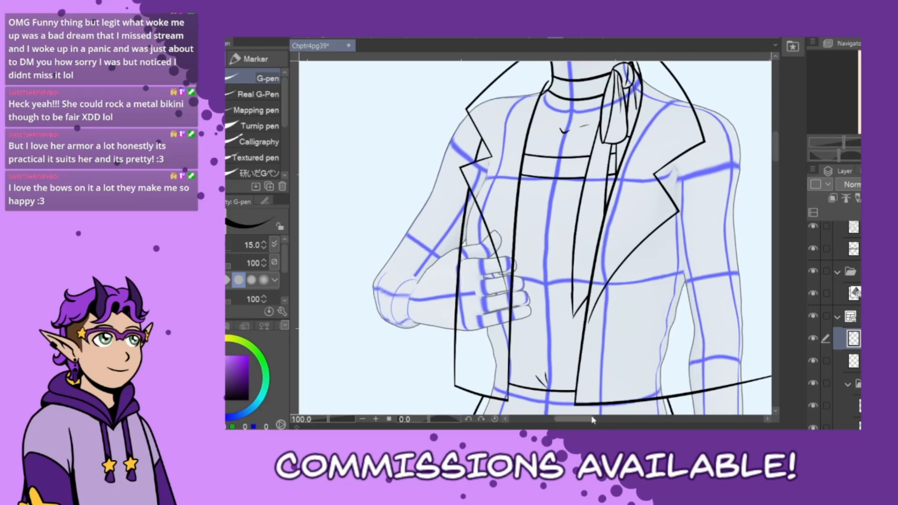
pyautogui.moveTo(581, 420); pyautogui.dragTo(577, 413)
pyautogui.scroll(1, 559, 323)
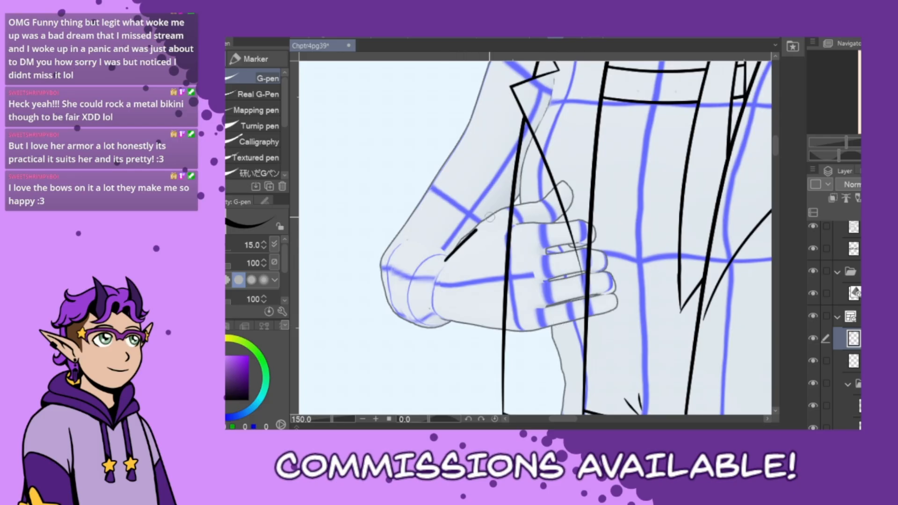
pyautogui.moveTo(451, 258)
pyautogui.mouseDown()
pyautogui.moveTo(468, 233)
pyautogui.moveTo(565, 176)
pyautogui.moveTo(572, 191)
pyautogui.moveTo(557, 219)
pyautogui.moveTo(587, 218)
pyautogui.moveTo(597, 229)
pyautogui.moveTo(593, 244)
pyautogui.moveTo(564, 245)
pyautogui.moveTo(587, 247)
pyautogui.moveTo(567, 235)
pyautogui.mouseUp()
pyautogui.hotkey('ctrl', 'z')
pyautogui.hotkey('ctrl', 'z')
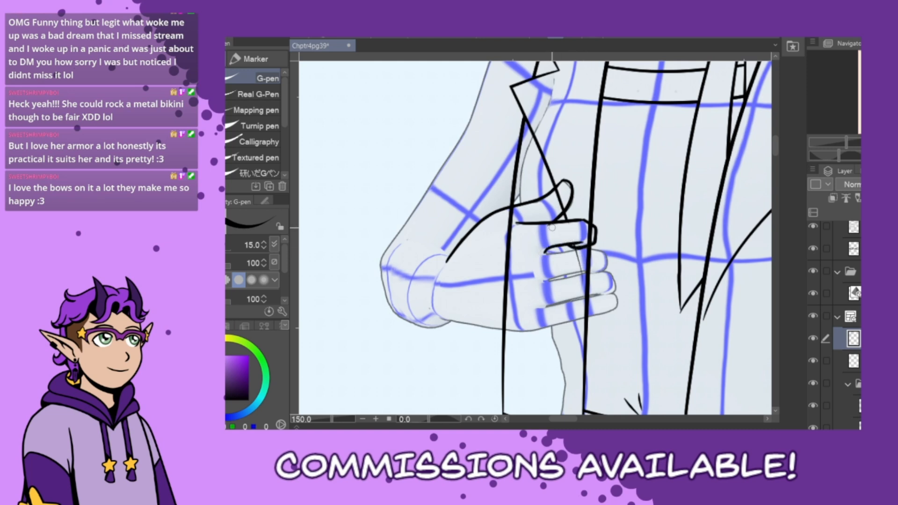
pyautogui.moveTo(565, 198); pyautogui.dragTo(557, 203)
pyautogui.moveTo(580, 263)
pyautogui.mouseDown()
pyautogui.moveTo(572, 268)
pyautogui.moveTo(574, 245)
pyautogui.moveTo(587, 238)
pyautogui.mouseUp()
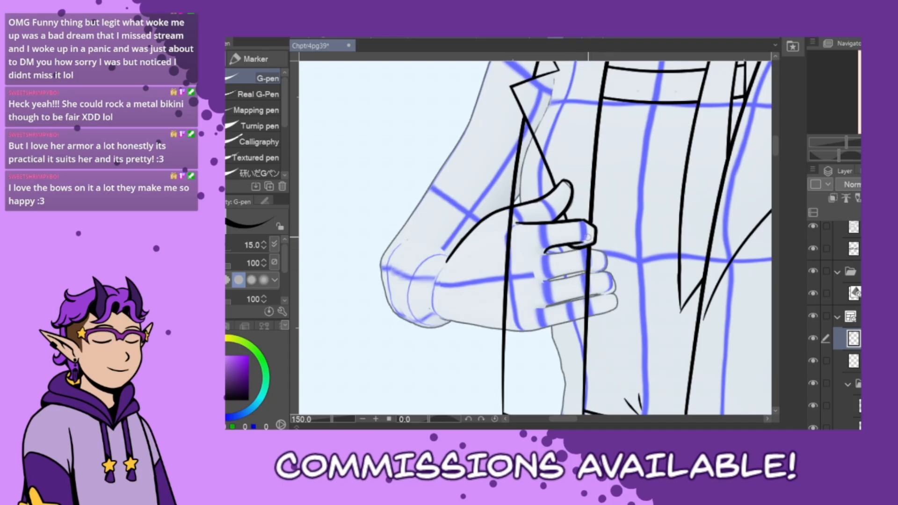
pyautogui.moveTo(539, 254); pyautogui.dragTo(588, 244)
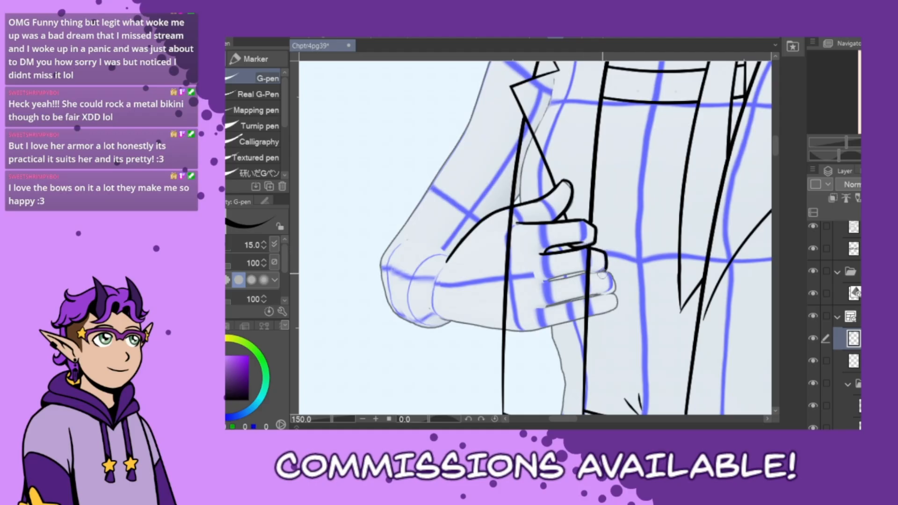
# Ink the raised hand's middle and ring fingers with the dividing lines beneath them
pyautogui.moveTo(541, 280); pyautogui.dragTo(591, 268)
pyautogui.hotkey('ctrl', 'z')
pyautogui.moveTo(541, 281)
pyautogui.mouseDown()
pyautogui.moveTo(606, 270)
pyautogui.moveTo(610, 296)
pyautogui.mouseUp()
pyautogui.moveTo(542, 305); pyautogui.dragTo(614, 293)
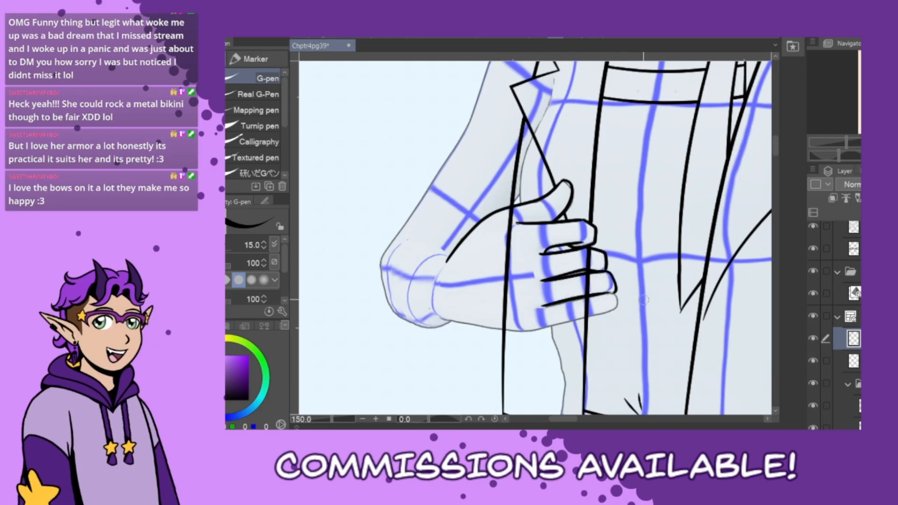
# Close the little finger and the hand's lower edge, and erase the vest lines crossing the hand and fingers
pyautogui.moveTo(616, 294); pyautogui.dragTo(618, 308)
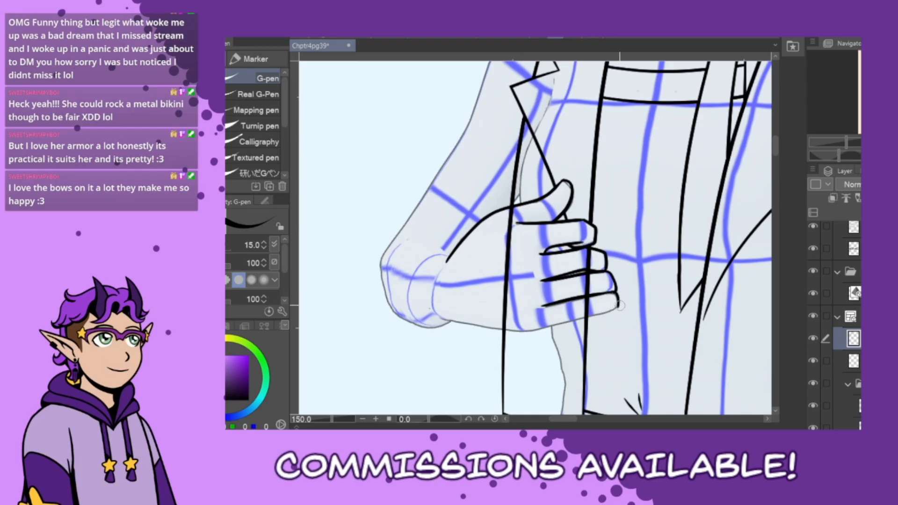
pyautogui.moveTo(444, 321)
pyautogui.mouseDown()
pyautogui.moveTo(524, 331)
pyautogui.moveTo(598, 314)
pyautogui.mouseUp()
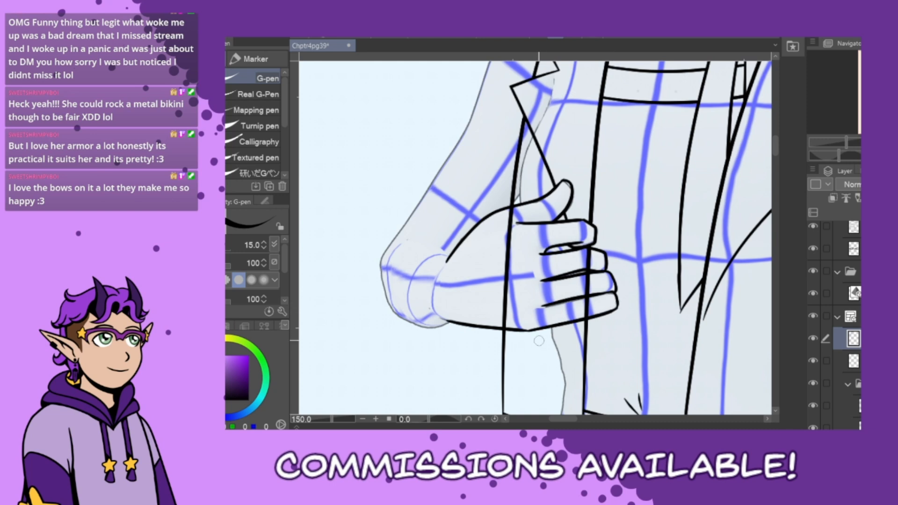
pyautogui.moveTo(591, 259); pyautogui.dragTo(586, 318)
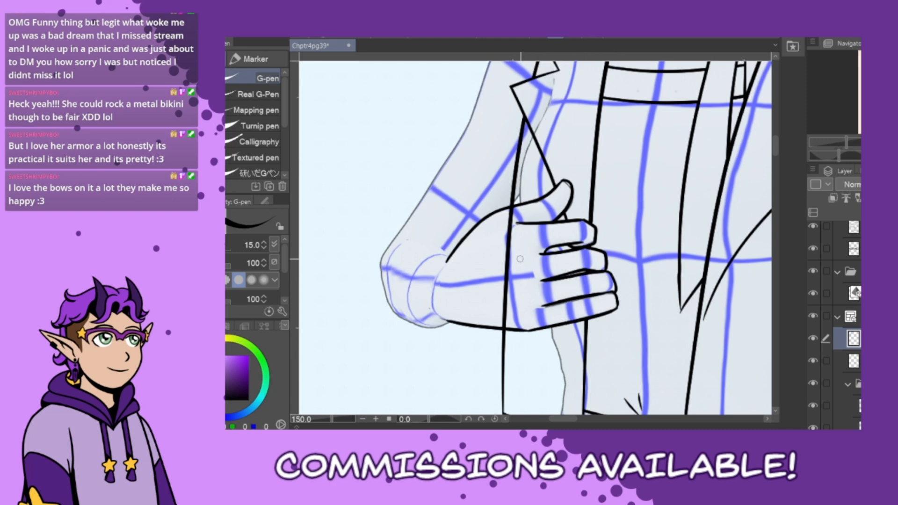
pyautogui.moveTo(519, 258); pyautogui.dragTo(468, 302)
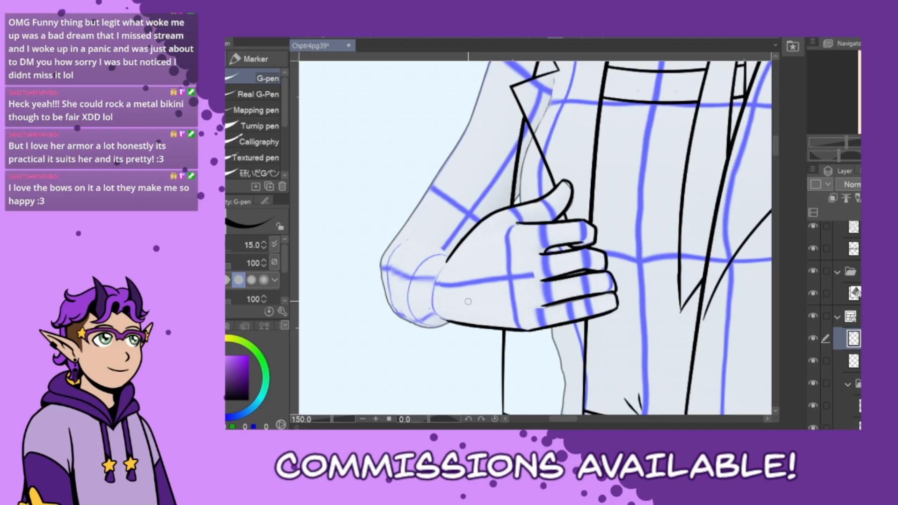
# Ink the curved wrist edge that closes the back of the raised hand down to its lower contour
pyautogui.moveTo(446, 261)
pyautogui.mouseDown()
pyautogui.moveTo(440, 283)
pyautogui.moveTo(451, 327)
pyautogui.moveTo(459, 326)
pyautogui.mouseUp()
pyautogui.hotkey('ctrl', 'z')
pyautogui.moveTo(446, 260)
pyautogui.mouseDown()
pyautogui.moveTo(437, 308)
pyautogui.moveTo(458, 324)
pyautogui.mouseUp()
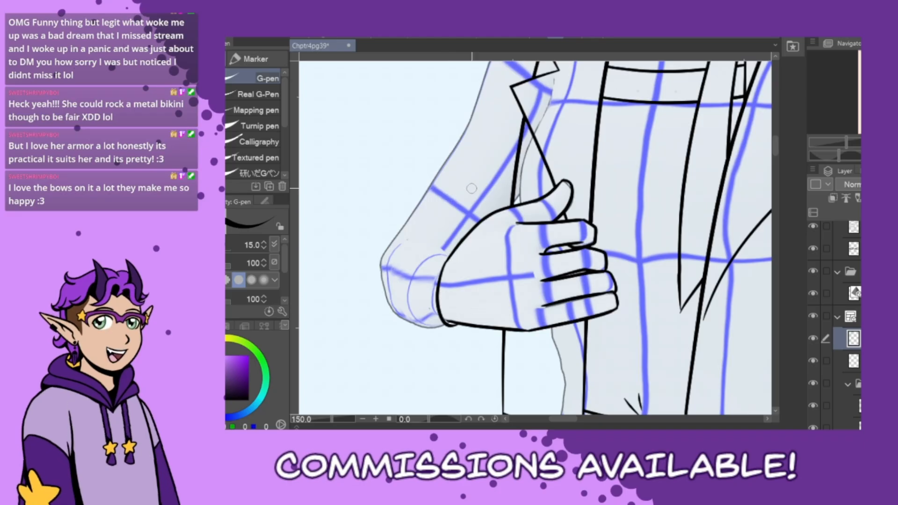
pyautogui.moveTo(461, 256)
pyautogui.mouseDown()
pyautogui.moveTo(434, 247)
pyautogui.moveTo(414, 297)
pyautogui.mouseUp()
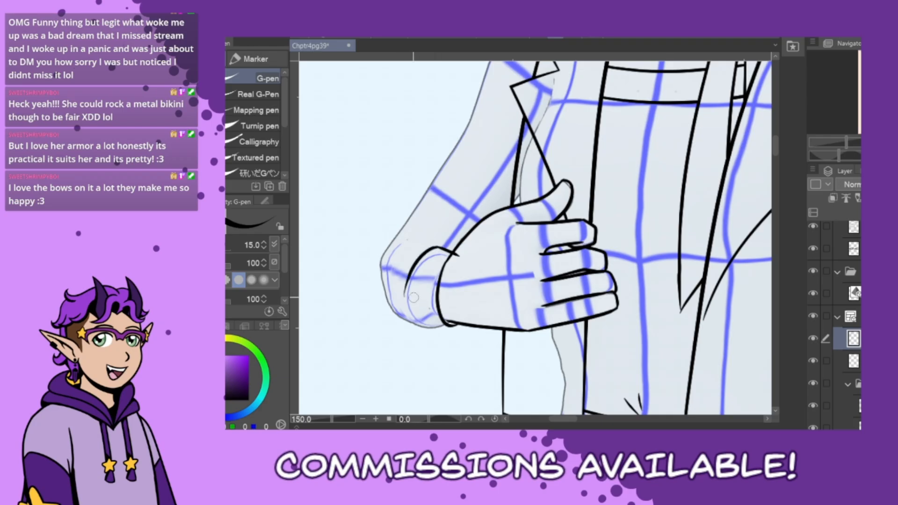
pyautogui.hotkey('ctrl', 'z')
pyautogui.moveTo(458, 255)
pyautogui.mouseDown()
pyautogui.moveTo(440, 246)
pyautogui.moveTo(424, 255)
pyautogui.moveTo(403, 299)
pyautogui.moveTo(419, 327)
pyautogui.moveTo(447, 331)
pyautogui.mouseUp()
pyautogui.hotkey('ctrl', 'z')
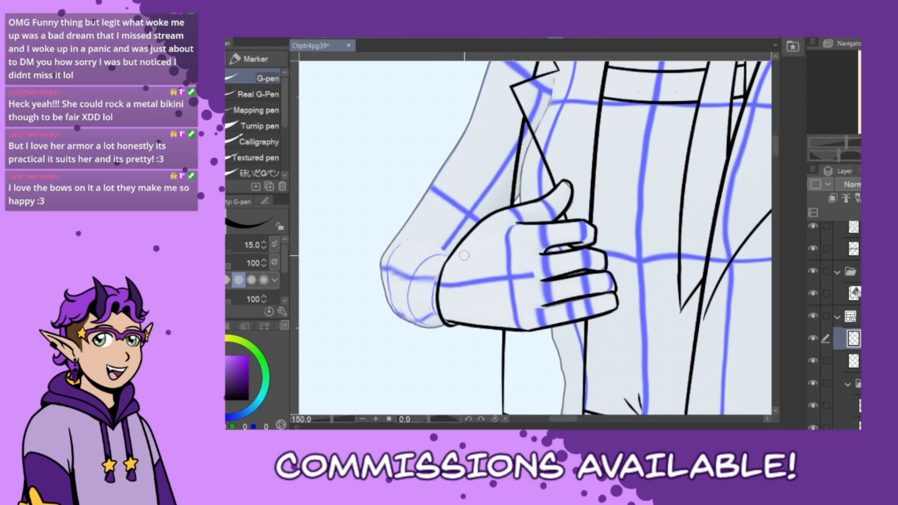
pyautogui.moveTo(465, 251)
pyautogui.mouseDown()
pyautogui.moveTo(430, 253)
pyautogui.moveTo(407, 295)
pyautogui.moveTo(417, 322)
pyautogui.moveTo(463, 329)
pyautogui.moveTo(477, 300)
pyautogui.mouseUp()
pyautogui.hotkey('ctrl', 'z')
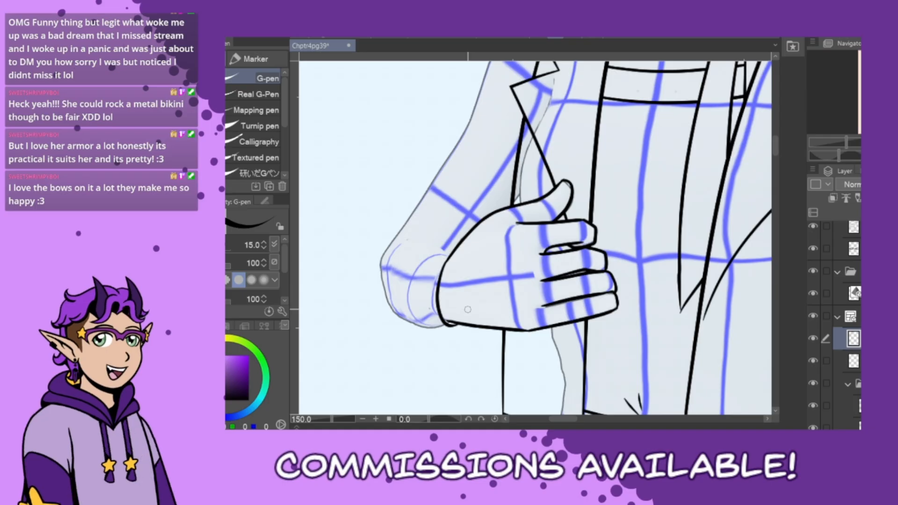
# Ink short, thin knuckle lines on the back of the raised hand behind the fingers
pyautogui.moveTo(513, 227); pyautogui.dragTo(515, 241)
pyautogui.moveTo(517, 255); pyautogui.dragTo(516, 272)
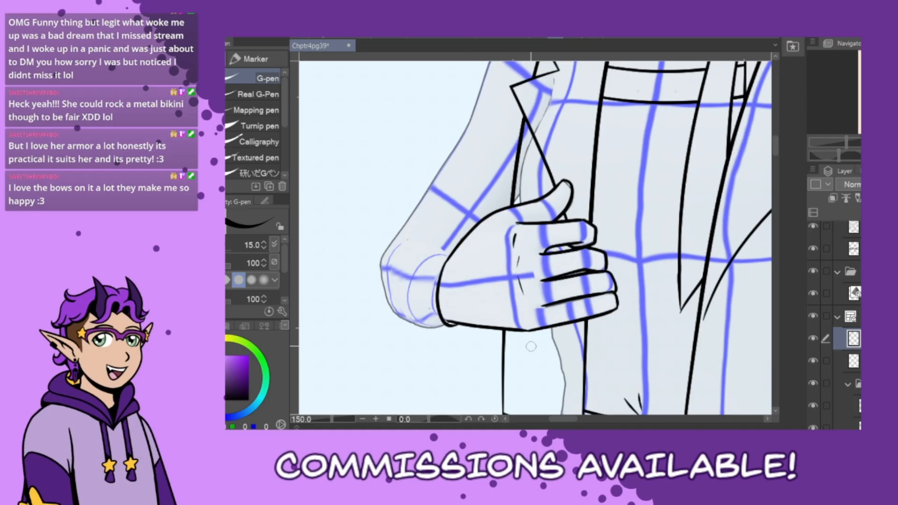
pyautogui.hotkey('ctrl', 'z')
pyautogui.hotkey('ctrl', 'z')
pyautogui.hotkey('ctrl', 'z')
pyautogui.moveTo(513, 238); pyautogui.dragTo(524, 302)
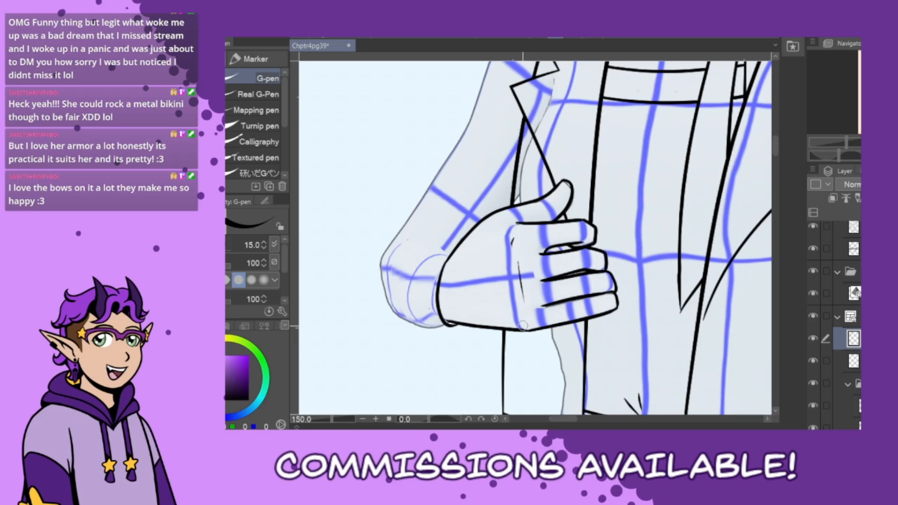
# Mirror the canvas view, try the cuff's outer arc around the raised wrist, and ink the short curve beneath it
pyautogui.press('h')
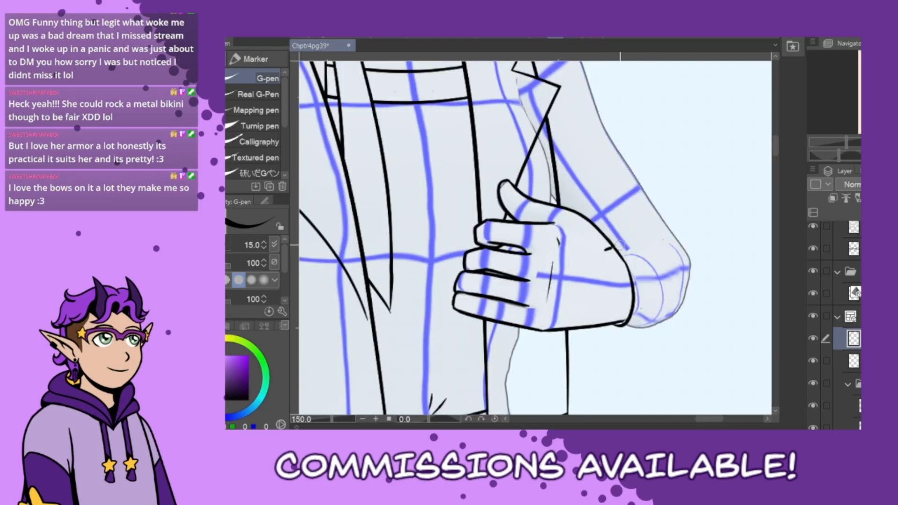
pyautogui.moveTo(605, 252)
pyautogui.mouseDown()
pyautogui.moveTo(626, 242)
pyautogui.moveTo(674, 291)
pyautogui.moveTo(652, 333)
pyautogui.mouseUp()
pyautogui.hotkey('ctrl', 'z')
pyautogui.moveTo(601, 256)
pyautogui.mouseDown()
pyautogui.moveTo(629, 248)
pyautogui.moveTo(605, 254)
pyautogui.moveTo(621, 247)
pyautogui.moveTo(647, 268)
pyautogui.moveTo(653, 320)
pyautogui.mouseUp()
pyautogui.hotkey('ctrl', 'z')
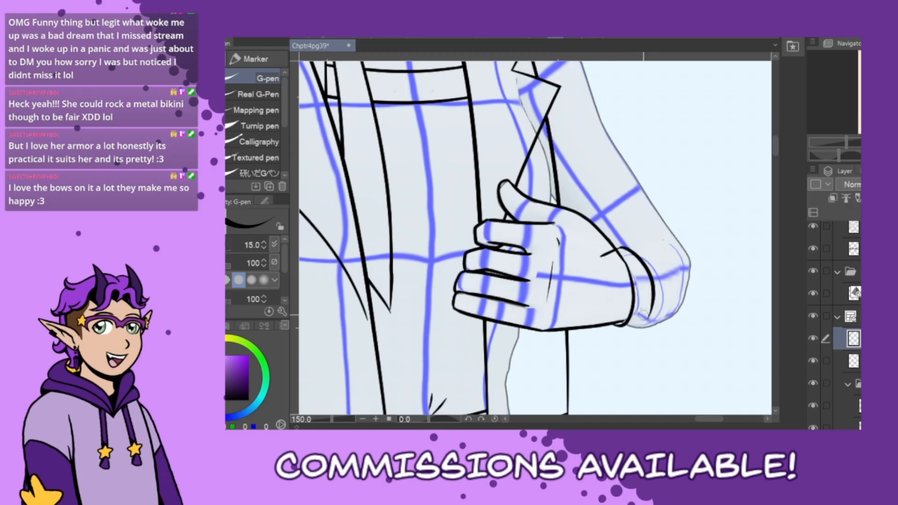
pyautogui.hotkey('ctrl', 'z')
pyautogui.moveTo(604, 253)
pyautogui.mouseDown()
pyautogui.moveTo(627, 248)
pyautogui.moveTo(649, 275)
pyautogui.moveTo(639, 333)
pyautogui.moveTo(659, 318)
pyautogui.moveTo(638, 338)
pyautogui.moveTo(610, 330)
pyautogui.moveTo(647, 329)
pyautogui.mouseUp()
pyautogui.hotkey('ctrl', 'z')
pyautogui.hotkey('ctrl', 'z')
pyautogui.hotkey('ctrl', 'z')
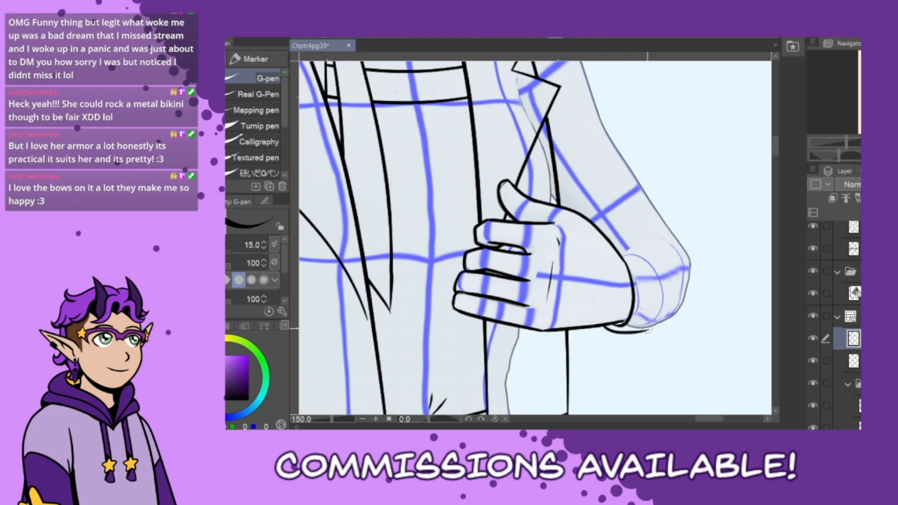
# Ink the cuff's outer arc around the raised wrist, joining it to the curve beneath, and restore the unmirrored view
pyautogui.moveTo(620, 255)
pyautogui.mouseDown()
pyautogui.moveTo(660, 289)
pyautogui.moveTo(647, 331)
pyautogui.mouseUp()
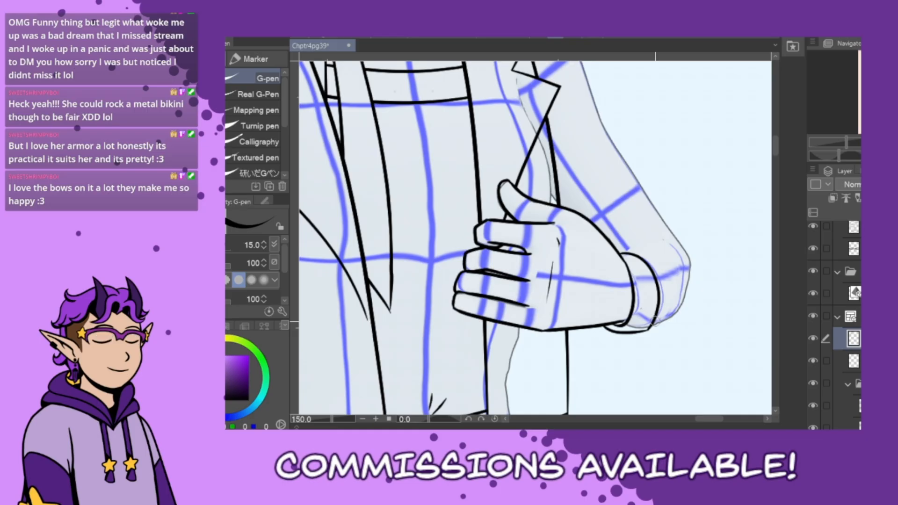
pyautogui.press('h')
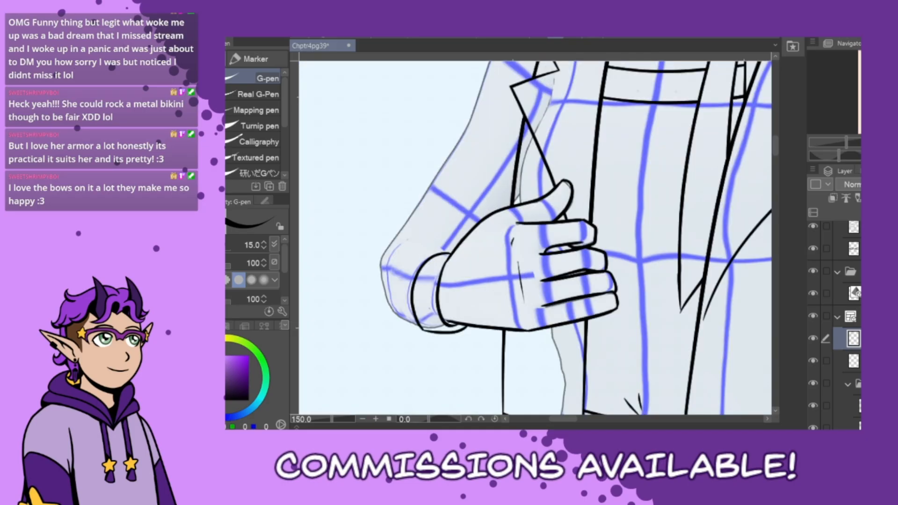
pyautogui.hotkey('ctrl', 'z')
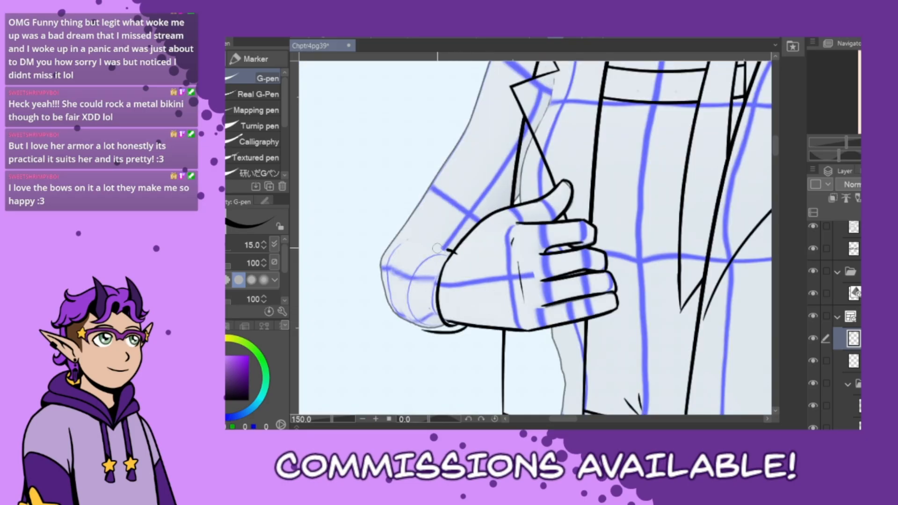
pyautogui.moveTo(438, 248)
pyautogui.mouseDown()
pyautogui.moveTo(417, 260)
pyautogui.moveTo(425, 270)
pyautogui.moveTo(447, 250)
pyautogui.moveTo(402, 285)
pyautogui.moveTo(426, 332)
pyautogui.mouseUp()
pyautogui.hotkey('ctrl', 'z')
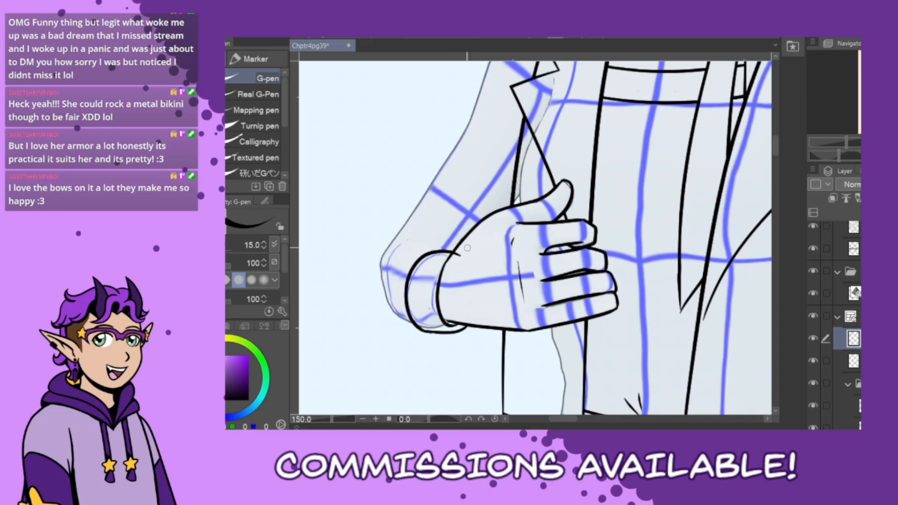
# Ink a short curved sleeve line on the forearm above the cuff and a tapering one beneath the wrist
pyautogui.moveTo(419, 227)
pyautogui.mouseDown()
pyautogui.moveTo(471, 251)
pyautogui.moveTo(483, 277)
pyautogui.moveTo(443, 227)
pyautogui.moveTo(479, 270)
pyautogui.mouseUp()
pyautogui.hotkey('ctrl', 'z')
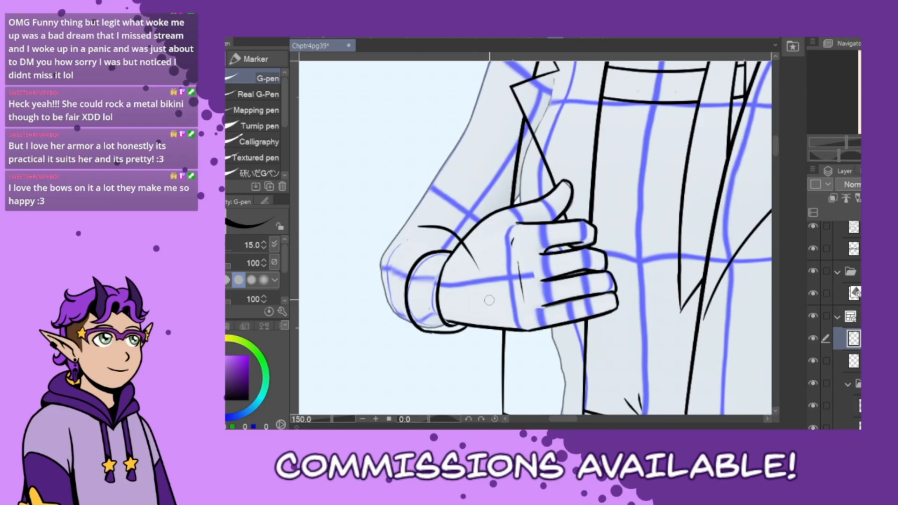
pyautogui.hotkey('ctrl', 'z')
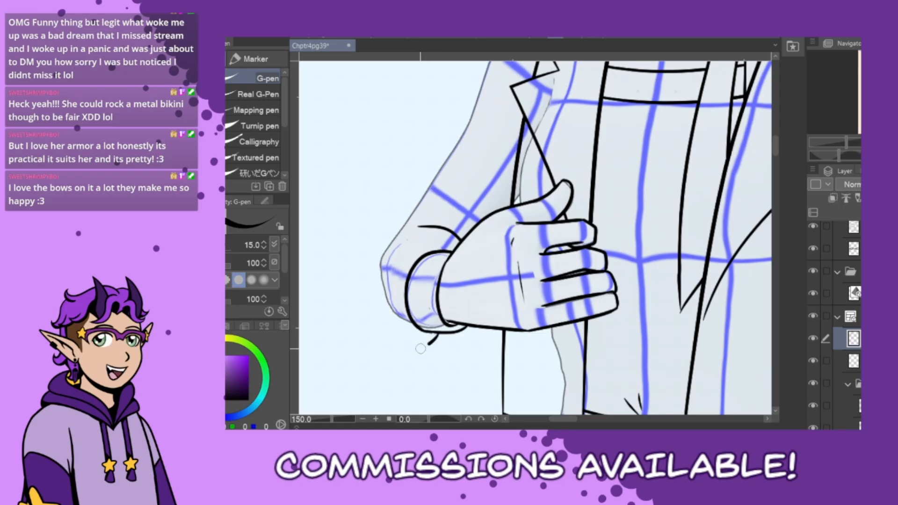
pyautogui.moveTo(441, 334); pyautogui.dragTo(407, 347)
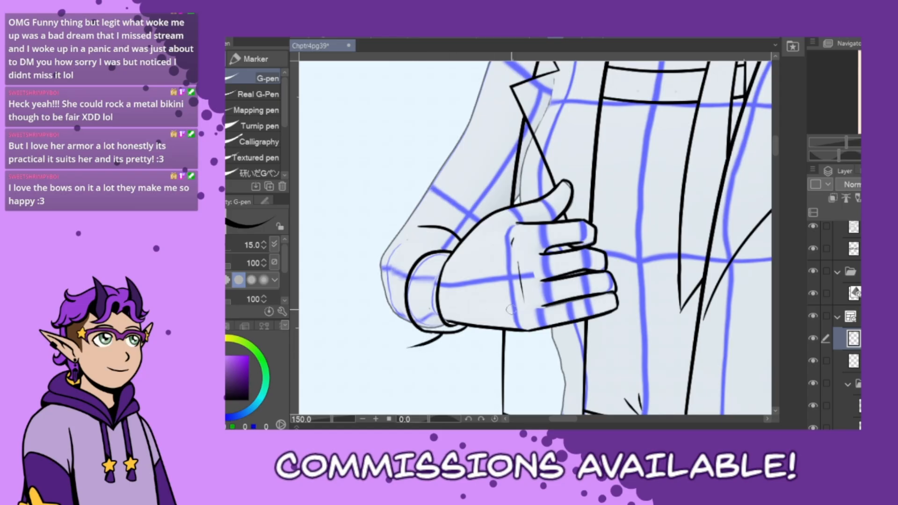
# Ink the bent arm's loose sleeve from the shoulder around the elbow to the cuff, and extend the sleeve opening's upper curve
pyautogui.hotkey('ctrl', '-')
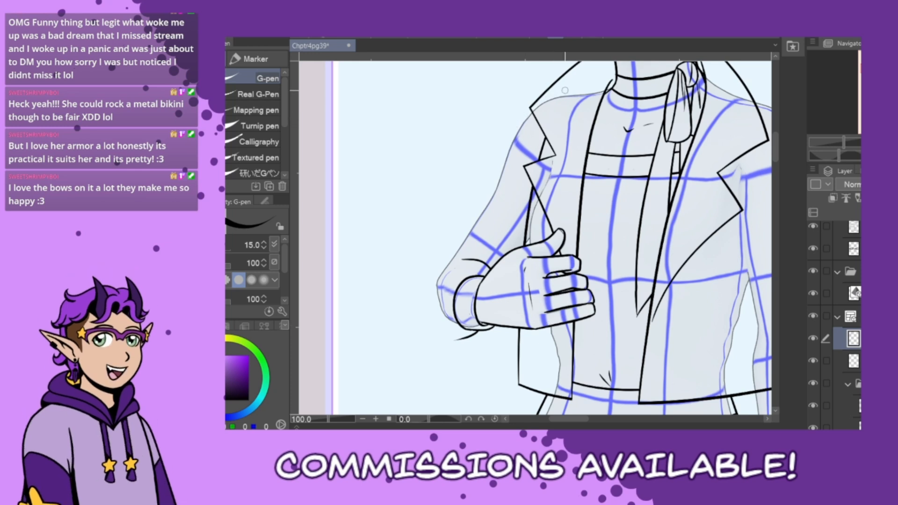
pyautogui.moveTo(565, 89)
pyautogui.mouseDown()
pyautogui.moveTo(510, 127)
pyautogui.moveTo(438, 254)
pyautogui.moveTo(434, 321)
pyautogui.moveTo(449, 340)
pyautogui.moveTo(471, 337)
pyautogui.mouseUp()
pyautogui.hotkey('ctrl', 'z')
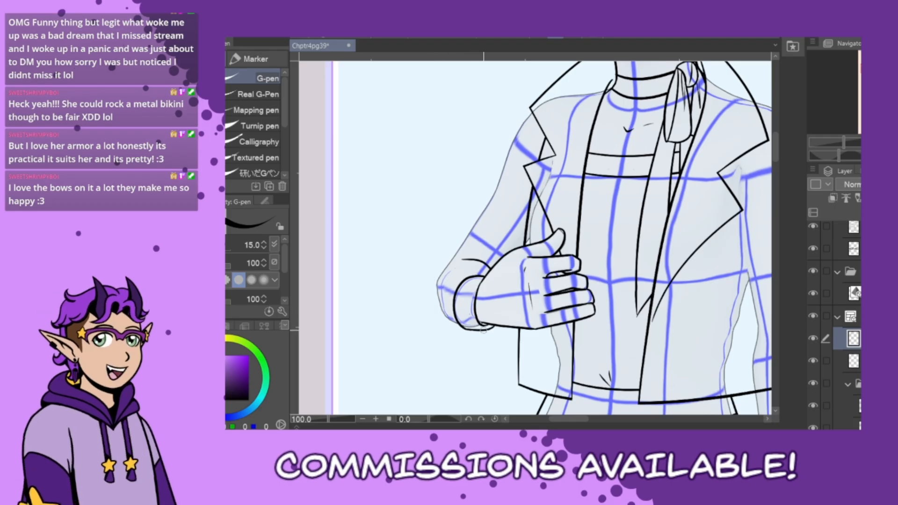
pyautogui.moveTo(482, 326)
pyautogui.mouseDown()
pyautogui.moveTo(454, 338)
pyautogui.moveTo(434, 327)
pyautogui.mouseUp()
pyautogui.moveTo(561, 88)
pyautogui.mouseDown()
pyautogui.moveTo(491, 164)
pyautogui.moveTo(448, 242)
pyautogui.mouseUp()
pyautogui.moveTo(430, 274)
pyautogui.mouseDown()
pyautogui.moveTo(424, 298)
pyautogui.moveTo(448, 325)
pyautogui.mouseUp()
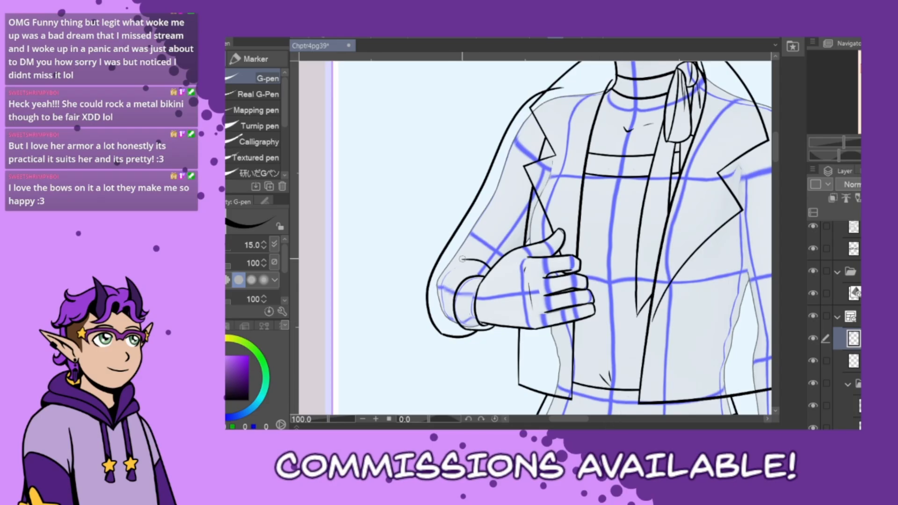
pyautogui.moveTo(462, 259); pyautogui.dragTo(440, 279)
# Ink a flared cuff around the lowered arm's wrist and the hand's side contours running down to the panel border
pyautogui.moveTo(579, 419); pyautogui.dragTo(592, 428)
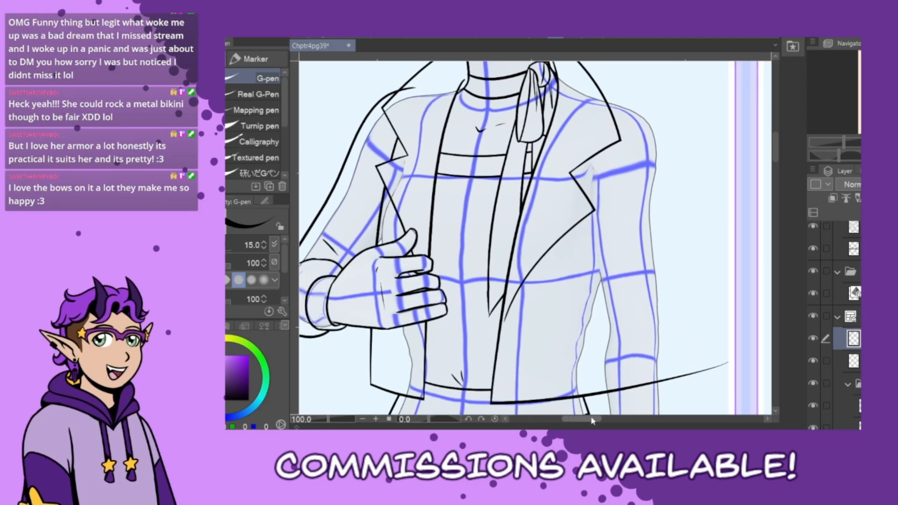
pyautogui.moveTo(778, 155); pyautogui.dragTo(774, 178)
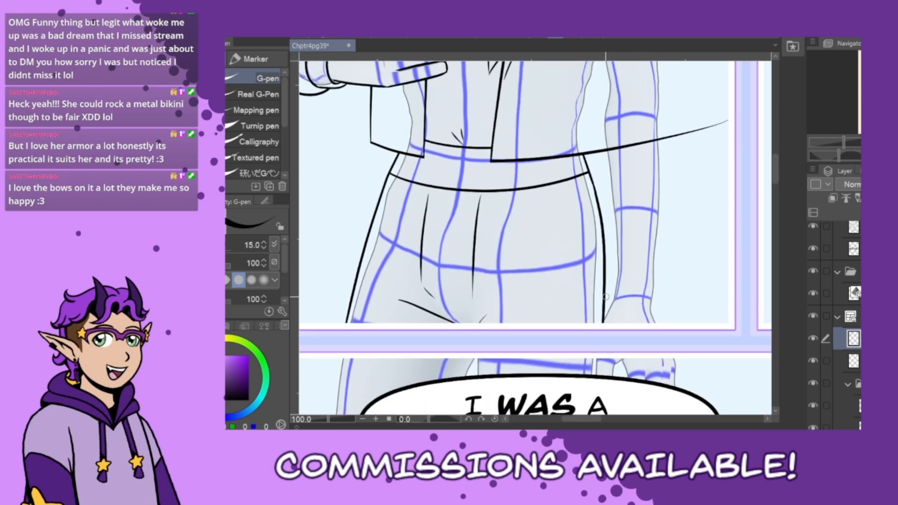
pyautogui.moveTo(607, 296); pyautogui.dragTo(663, 295)
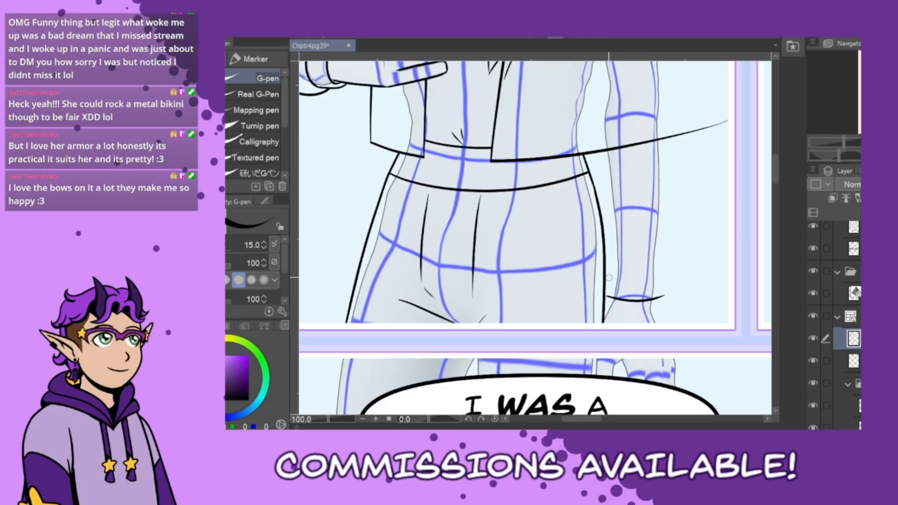
pyautogui.moveTo(608, 260); pyautogui.dragTo(610, 297)
pyautogui.hotkey('ctrl', 'z')
pyautogui.moveTo(606, 255); pyautogui.dragTo(610, 299)
pyautogui.moveTo(606, 256)
pyautogui.mouseDown()
pyautogui.moveTo(670, 251)
pyautogui.moveTo(656, 294)
pyautogui.mouseUp()
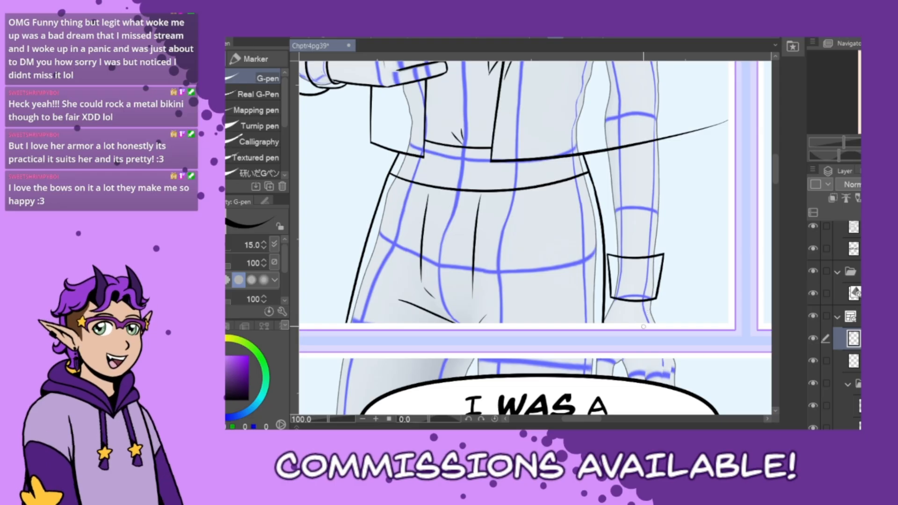
pyautogui.moveTo(611, 285); pyautogui.dragTo(600, 323)
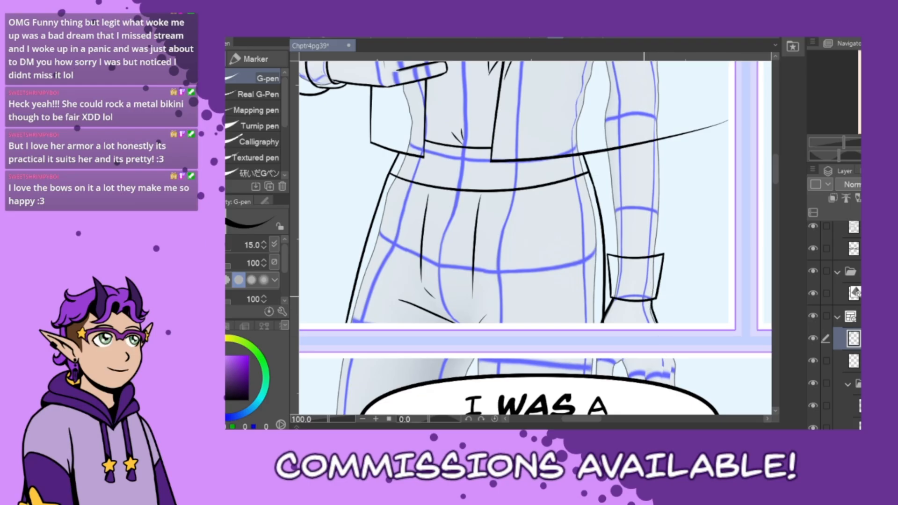
# Ink the lowered arm's inner sleeve line, curving from the shoulder behind the lapel down to the forearm
pyautogui.scroll(5, 598, 132)
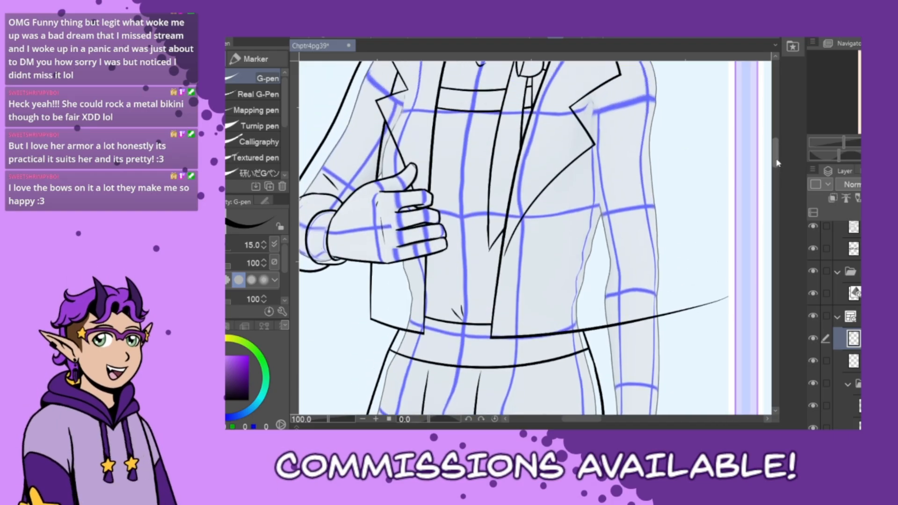
pyautogui.moveTo(574, 158)
pyautogui.mouseDown()
pyautogui.moveTo(585, 257)
pyautogui.moveTo(624, 374)
pyautogui.mouseUp()
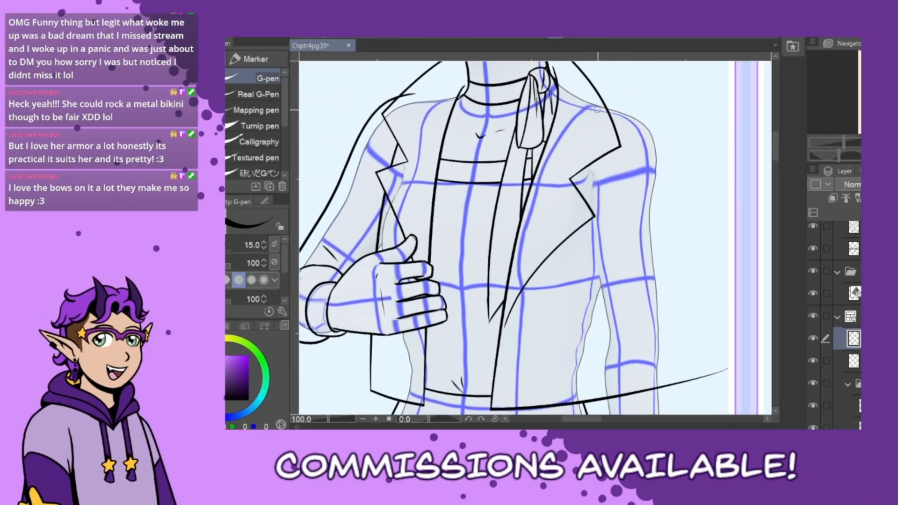
pyautogui.moveTo(600, 107)
pyautogui.mouseDown()
pyautogui.moveTo(577, 205)
pyautogui.moveTo(620, 367)
pyautogui.mouseUp()
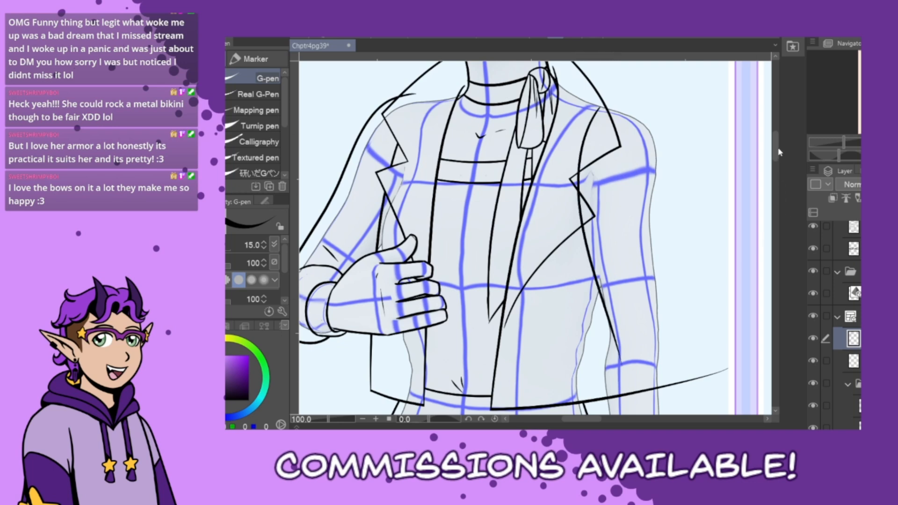
# Ink the lowered sleeve's inner contour from the armpit past the jacket hem, bulging over the hip before meeting the cuff
pyautogui.scroll(-4, 778, 152)
pyautogui.moveTo(599, 103)
pyautogui.mouseDown()
pyautogui.moveTo(580, 247)
pyautogui.moveTo(584, 312)
pyautogui.mouseUp()
pyautogui.hotkey('ctrl', 'z')
pyautogui.moveTo(600, 101)
pyautogui.mouseDown()
pyautogui.moveTo(586, 310)
pyautogui.moveTo(615, 331)
pyautogui.mouseUp()
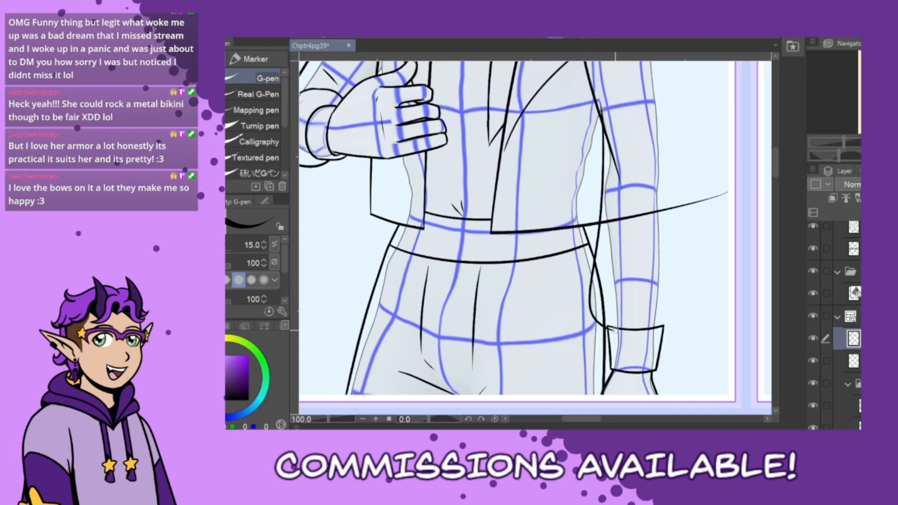
pyautogui.hotkey('ctrl', 'z')
pyautogui.moveTo(600, 106)
pyautogui.mouseDown()
pyautogui.moveTo(593, 264)
pyautogui.moveTo(609, 328)
pyautogui.moveTo(597, 319)
pyautogui.mouseUp()
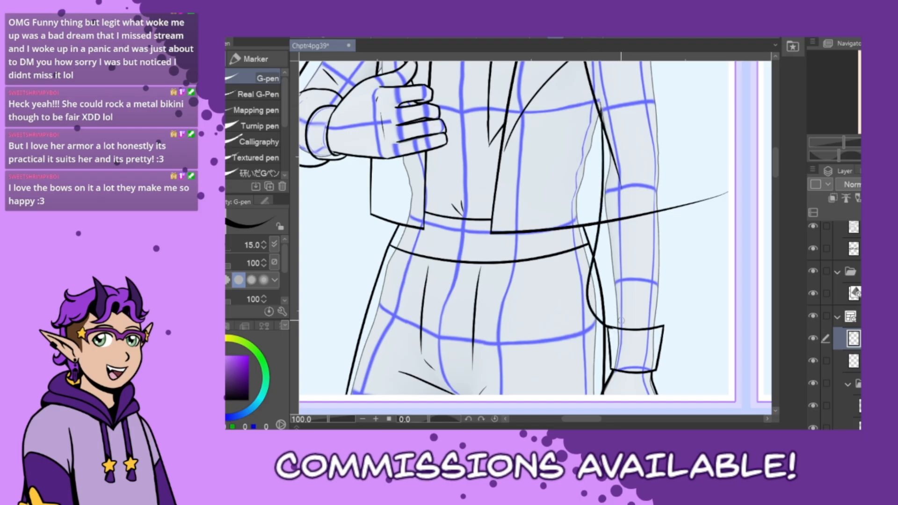
pyautogui.hotkey('ctrl', 'z')
pyautogui.moveTo(601, 106)
pyautogui.mouseDown()
pyautogui.moveTo(585, 281)
pyautogui.moveTo(596, 318)
pyautogui.mouseUp()
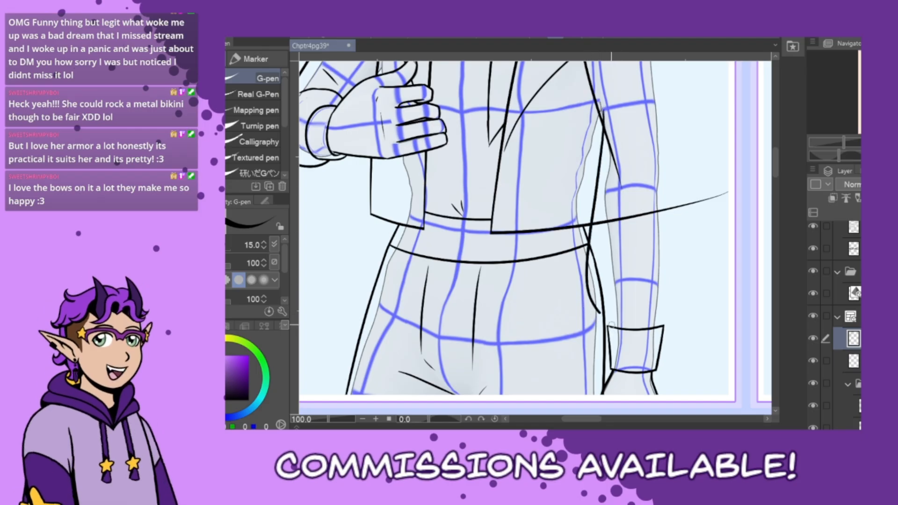
pyautogui.hotkey('ctrl', 'z')
pyautogui.moveTo(604, 111)
pyautogui.mouseDown()
pyautogui.moveTo(589, 293)
pyautogui.moveTo(610, 328)
pyautogui.mouseUp()
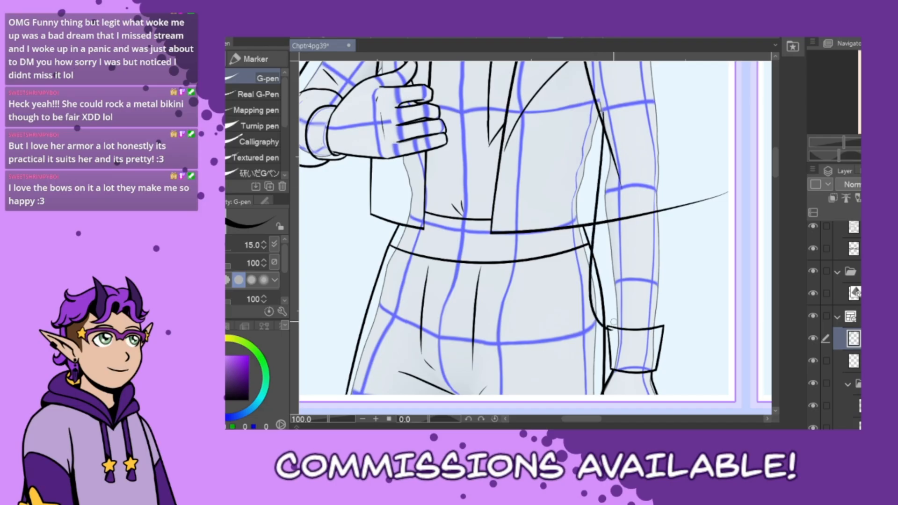
pyautogui.hotkey('ctrl', 'z')
pyautogui.moveTo(606, 122)
pyautogui.mouseDown()
pyautogui.moveTo(584, 288)
pyautogui.moveTo(608, 328)
pyautogui.mouseUp()
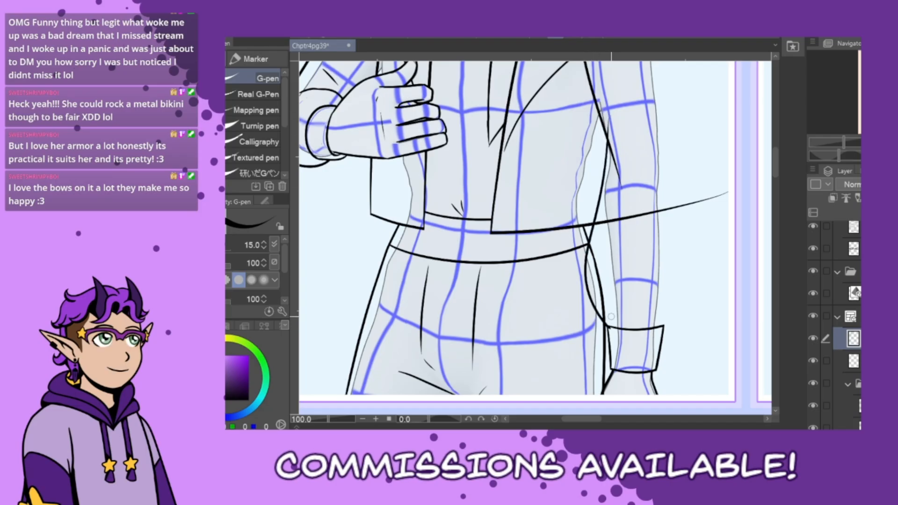
pyautogui.hotkey('ctrl', 'z')
pyautogui.moveTo(608, 127)
pyautogui.mouseDown()
pyautogui.moveTo(593, 302)
pyautogui.moveTo(609, 329)
pyautogui.mouseUp()
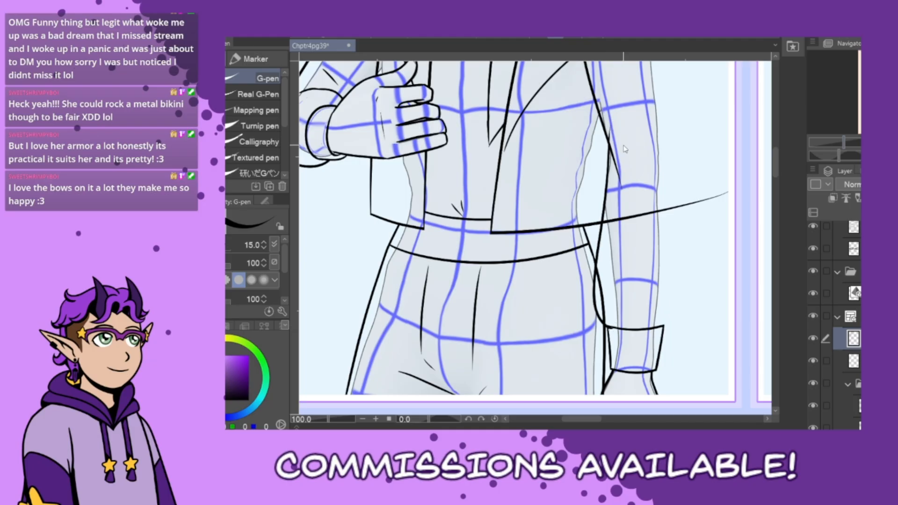
pyautogui.hotkey('ctrl', 'z')
pyautogui.moveTo(602, 122); pyautogui.dragTo(597, 217)
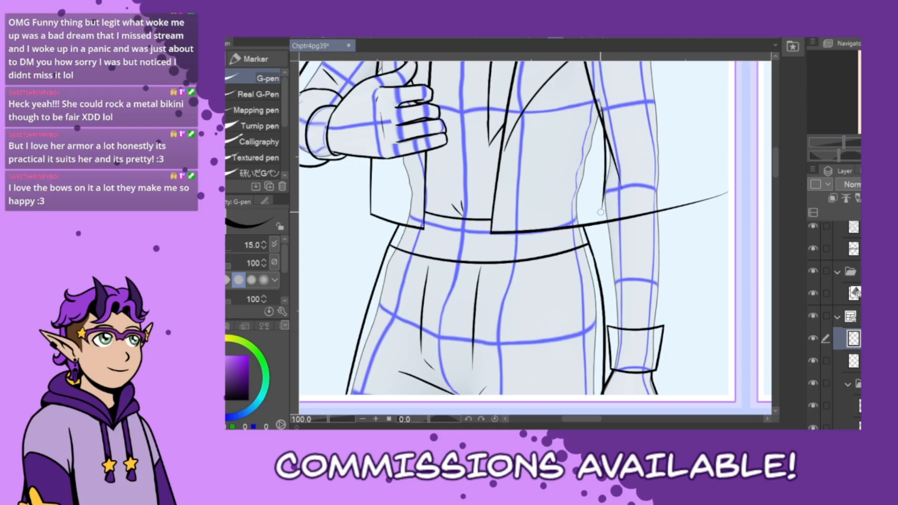
pyautogui.hotkey('ctrl', 'z')
pyautogui.moveTo(602, 117)
pyautogui.mouseDown()
pyautogui.moveTo(593, 231)
pyautogui.moveTo(600, 321)
pyautogui.moveTo(612, 327)
pyautogui.mouseUp()
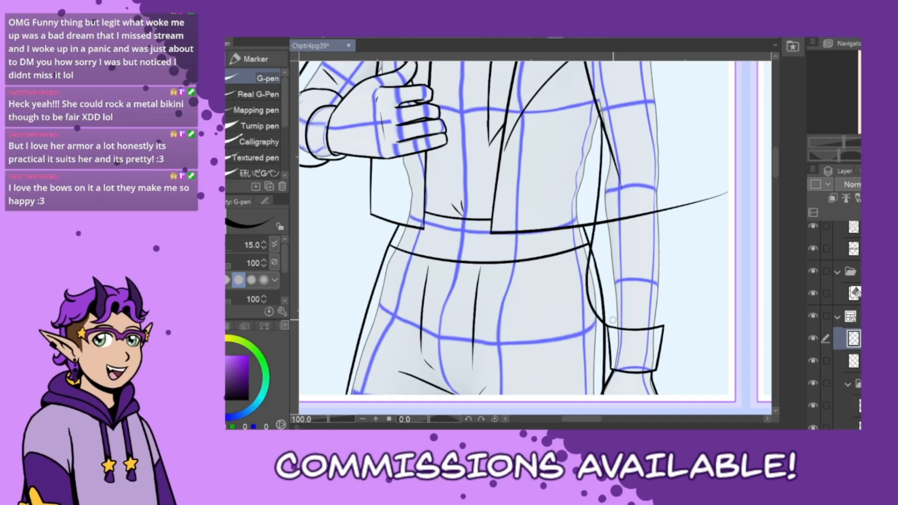
# Remove the jacket hem line's overshoot beyond the side seam and flip the canvas view horizontally
pyautogui.scroll(5, 613, 319)
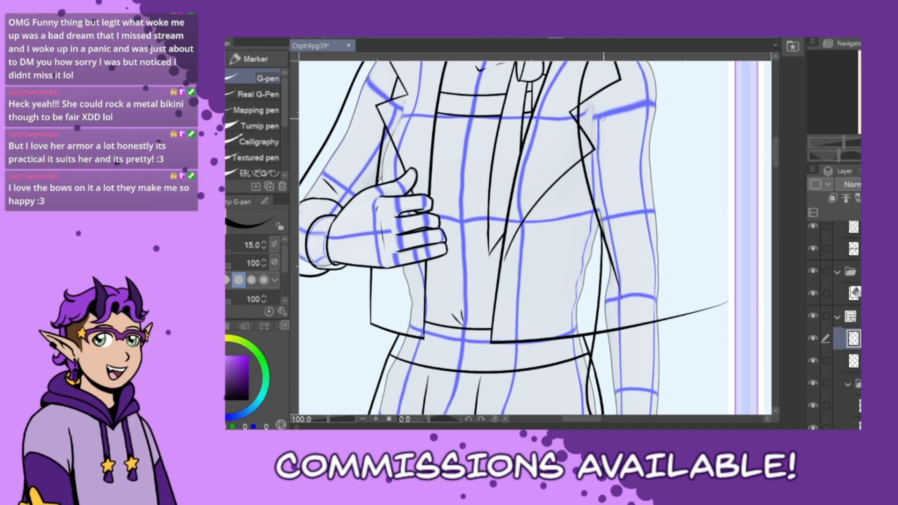
pyautogui.hotkey('ctrl', 'z')
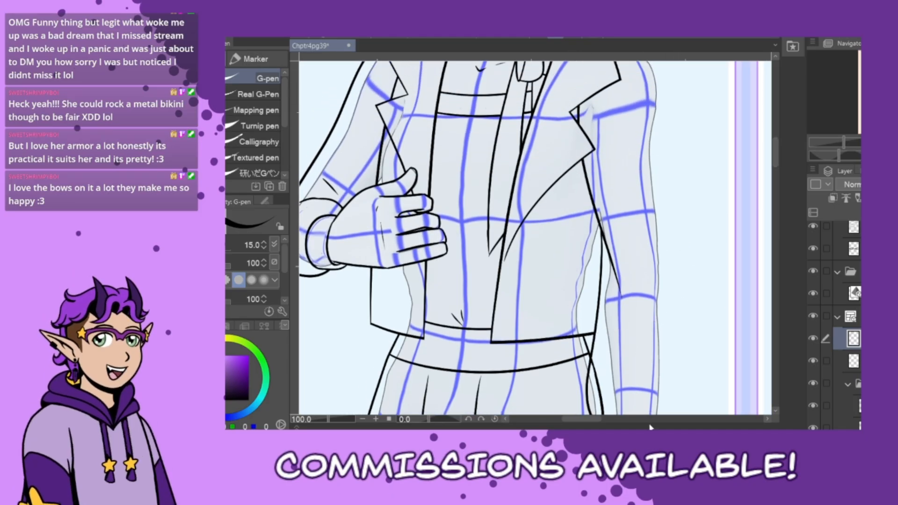
pyautogui.press('h')
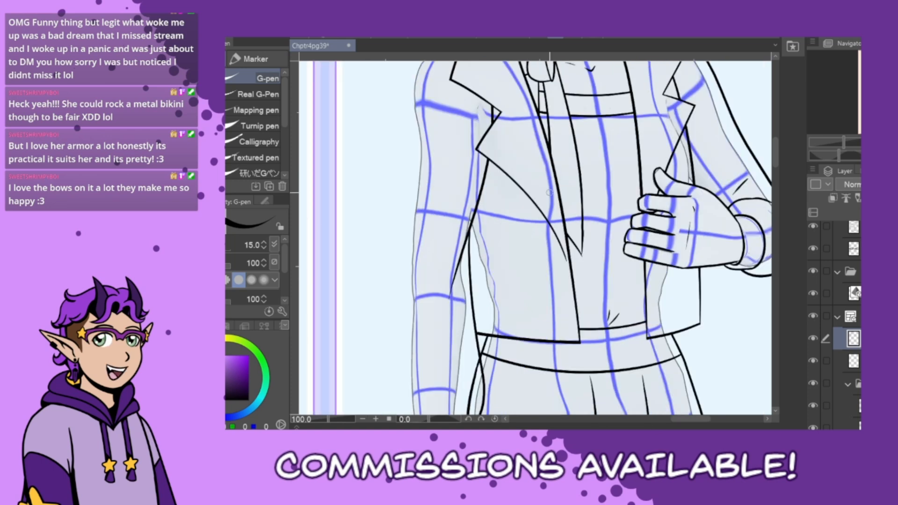
pyautogui.scroll(-1, 531, 226)
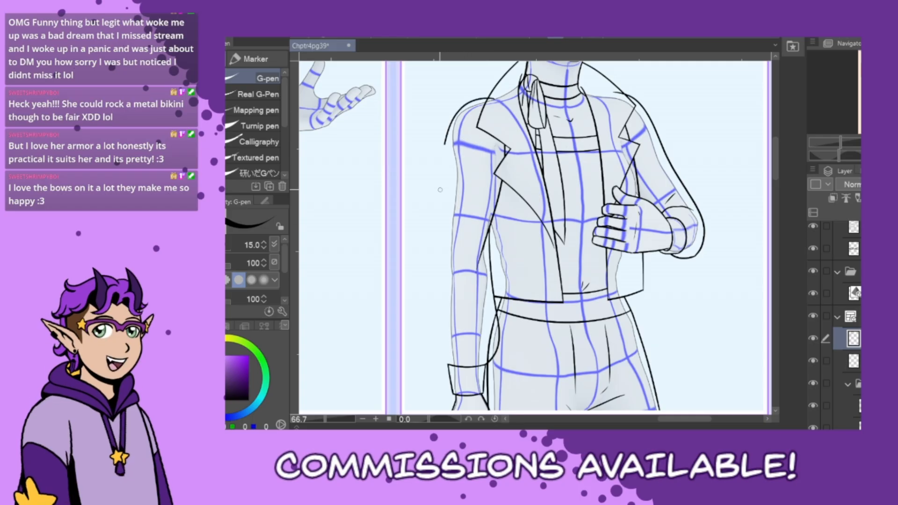
pyautogui.moveTo(489, 96)
pyautogui.mouseDown()
pyautogui.moveTo(467, 104)
pyautogui.moveTo(441, 201)
pyautogui.moveTo(444, 282)
pyautogui.mouseUp()
pyautogui.hotkey('ctrl', 'z')
pyautogui.moveTo(498, 101)
pyautogui.mouseDown()
pyautogui.moveTo(461, 104)
pyautogui.moveTo(442, 141)
pyautogui.moveTo(448, 244)
pyautogui.moveTo(449, 365)
pyautogui.mouseUp()
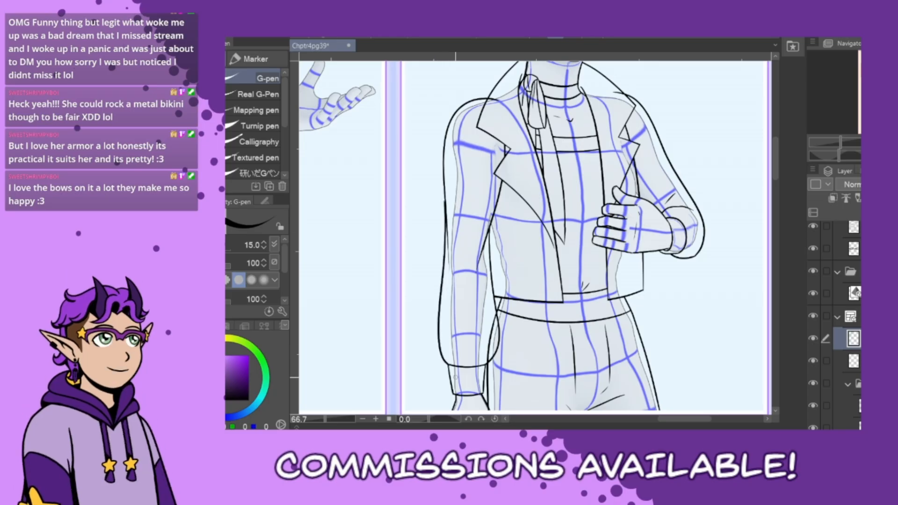
pyautogui.hotkey('ctrl', 'z')
pyautogui.hotkey('ctrl', 'z')
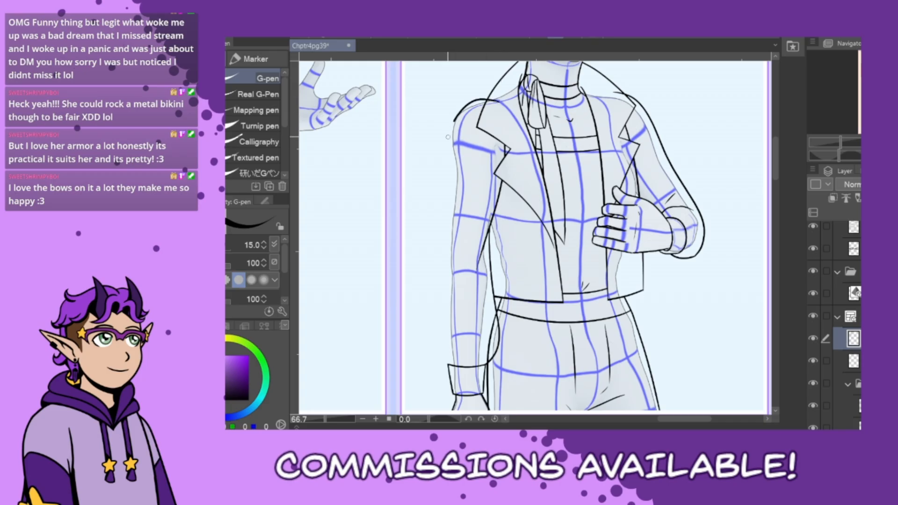
pyautogui.hotkey('ctrl', 'z')
# Ink the lowered sleeve's outer contour from the shoulder down the arm, with the lower half bulging out before curving into the cuff
pyautogui.moveTo(455, 114)
pyautogui.mouseDown()
pyautogui.moveTo(444, 191)
pyautogui.moveTo(449, 316)
pyautogui.mouseUp()
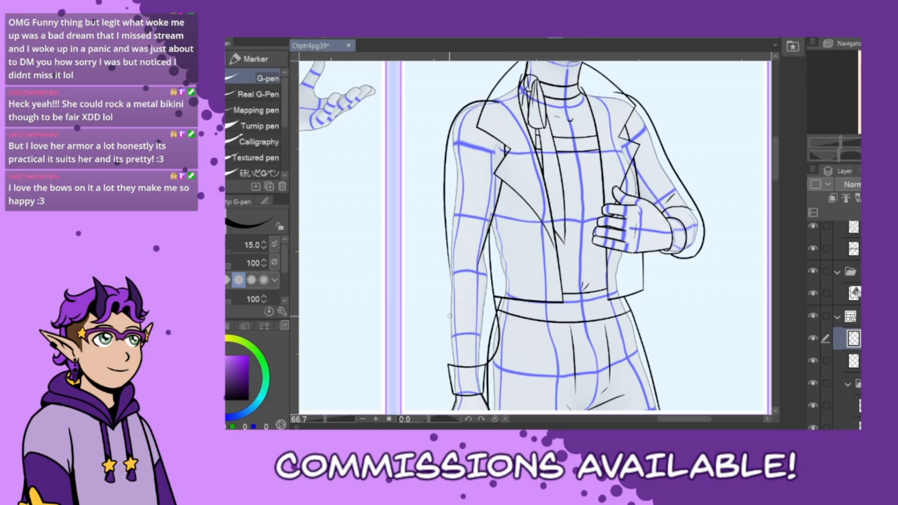
pyautogui.moveTo(443, 249); pyautogui.dragTo(446, 364)
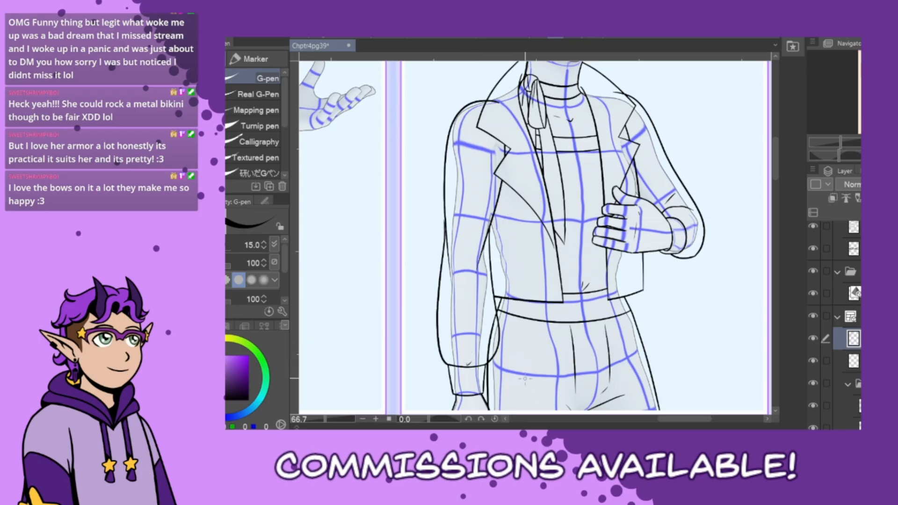
pyautogui.hotkey('ctrl', 'z')
# Select the lower sleeve's vector contour and stretch it slightly so its upper end joins the upper arm line
pyautogui.press('o')
pyautogui.click(440, 295)
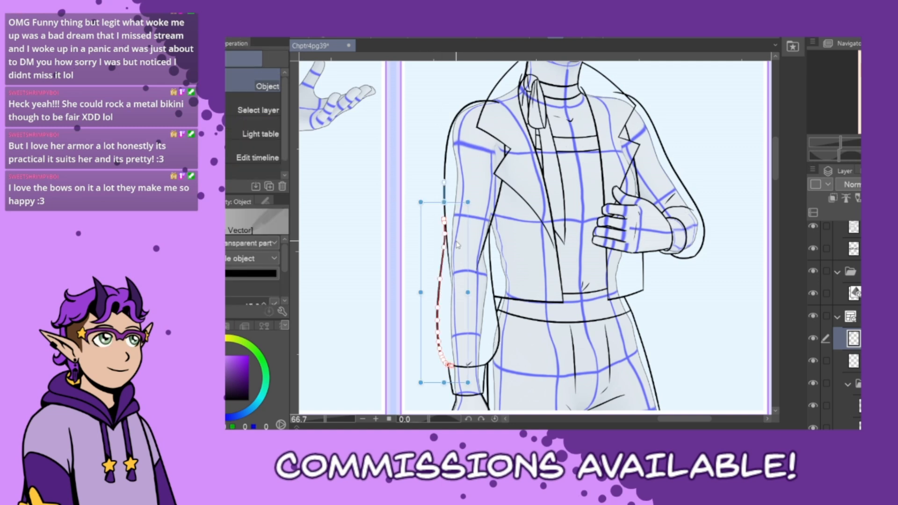
pyautogui.moveTo(444, 201); pyautogui.dragTo(445, 204)
pyautogui.scroll(3, 458, 210)
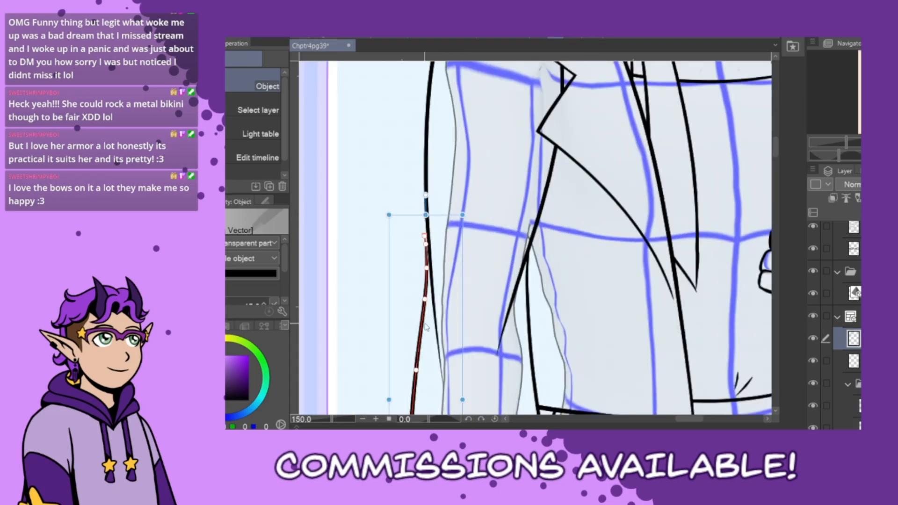
pyautogui.moveTo(462, 214); pyautogui.dragTo(469, 213)
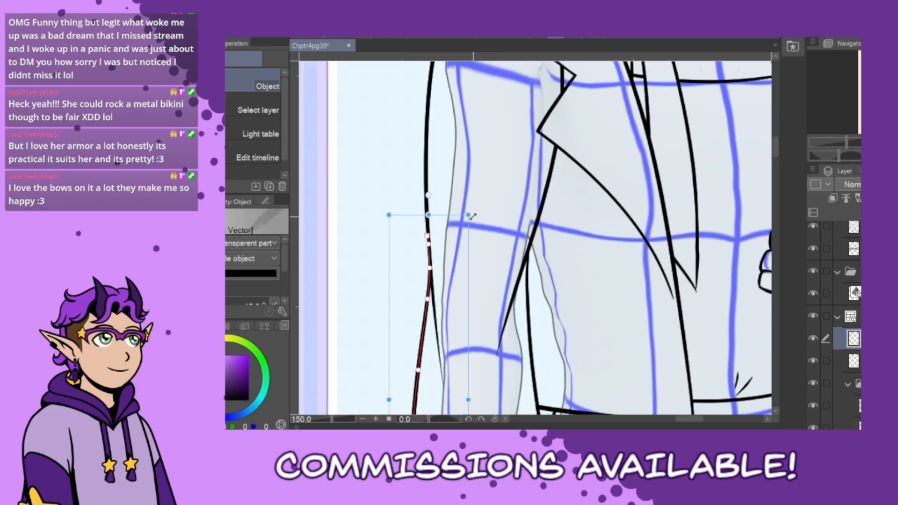
pyautogui.scroll(-2, 471, 214)
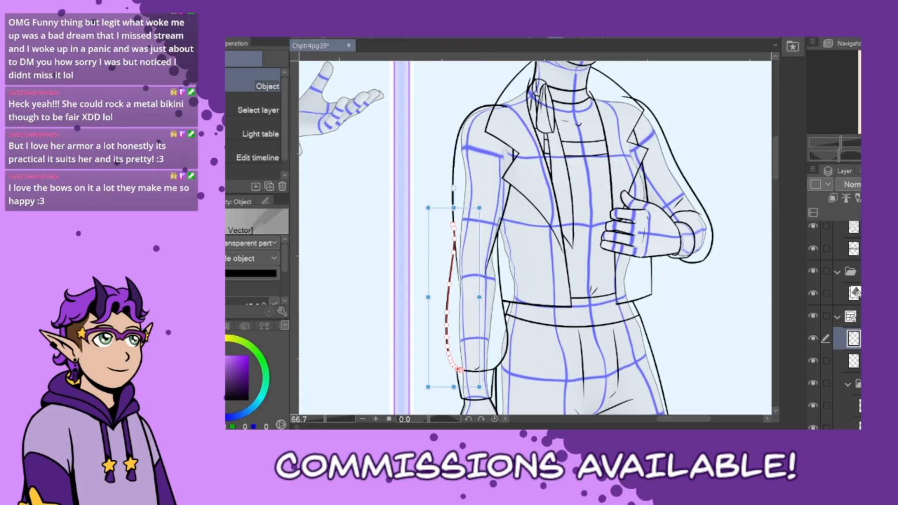
# Delete the inner sleeve line beneath the lapel and re-ink it with the G-pen from the lapel toward the elbow
pyautogui.click(853, 360)
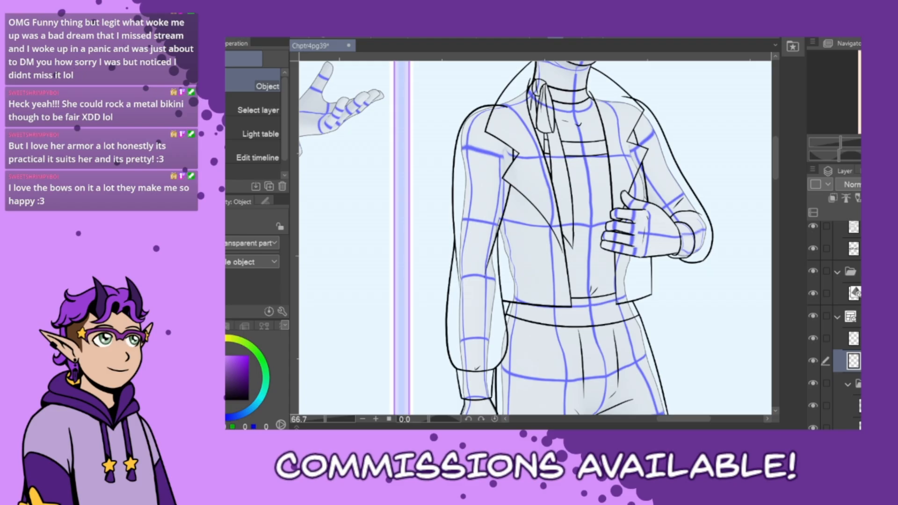
pyautogui.click(853, 338)
pyautogui.press('Delete')
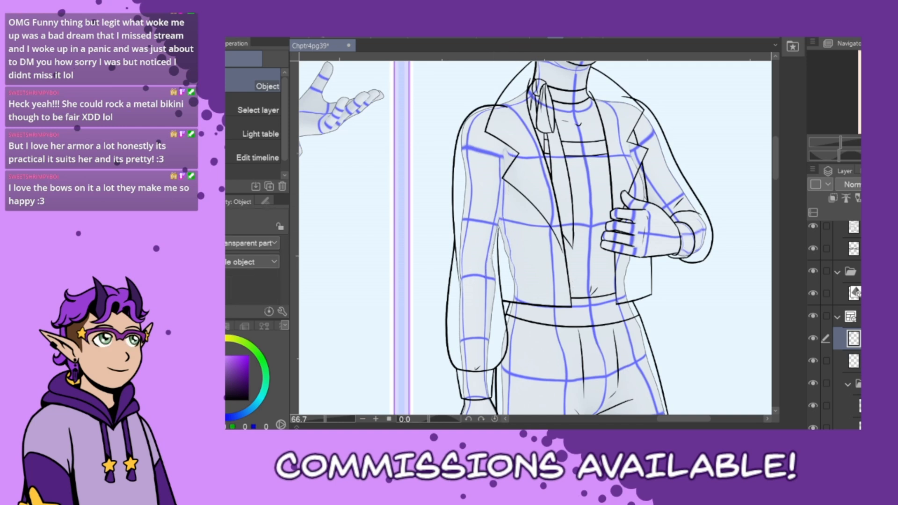
pyautogui.press('p')
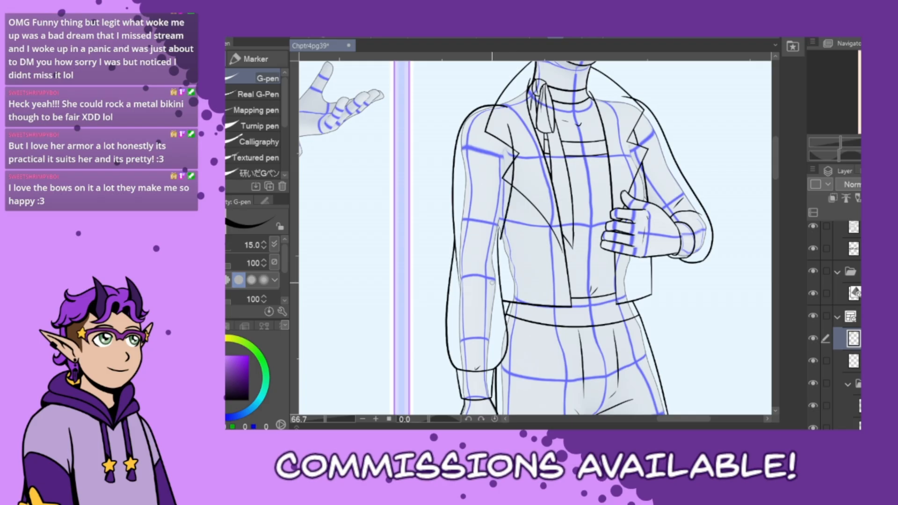
pyautogui.moveTo(500, 239); pyautogui.dragTo(493, 298)
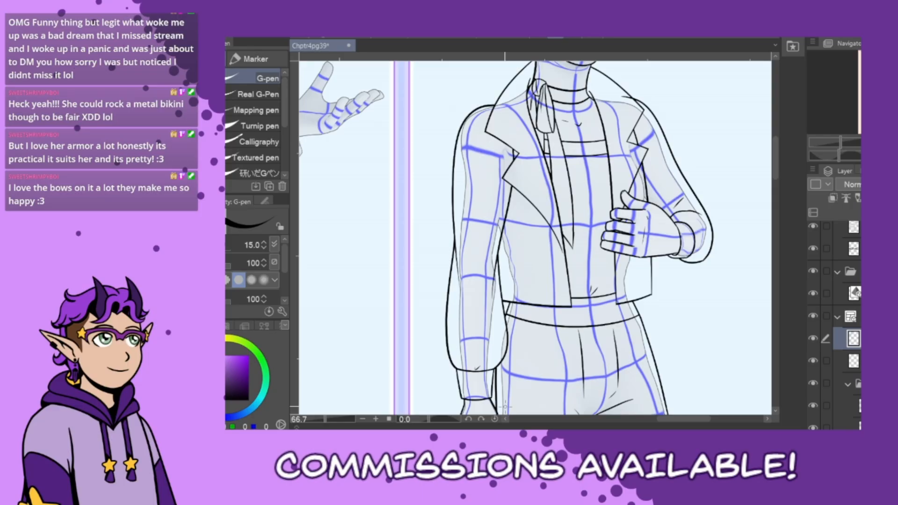
# Restore the canvas orientation and review the inked figure alongside the mannequins in the neighbouring panels
pyautogui.moveTo(775, 173); pyautogui.dragTo(774, 160)
pyautogui.press('h')
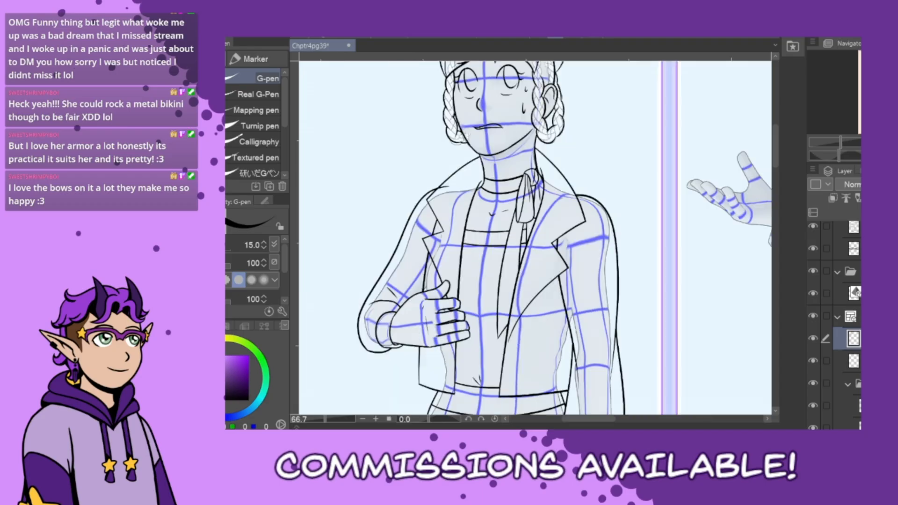
pyautogui.moveTo(775, 161); pyautogui.dragTo(775, 161)
pyautogui.hotkey('ctrl', '-')
pyautogui.hotkey('ctrl', '-')
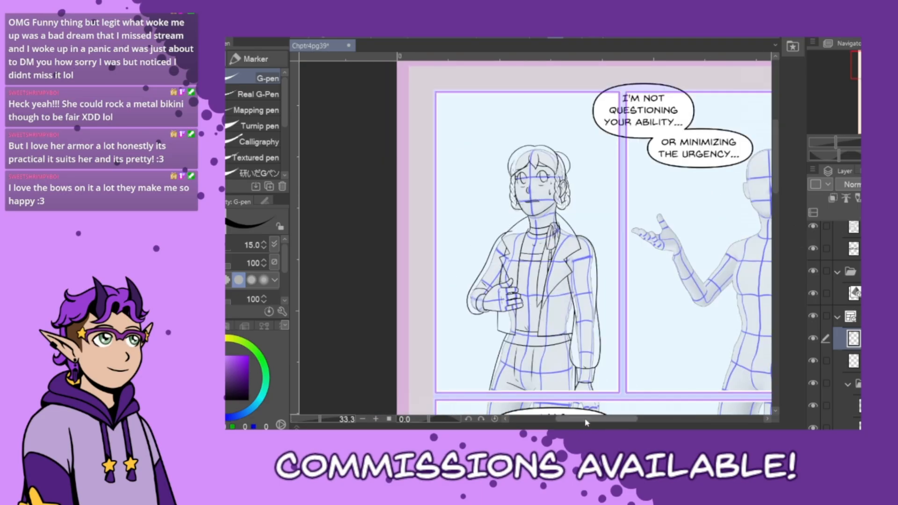
pyautogui.hscroll(5, 601, 425)
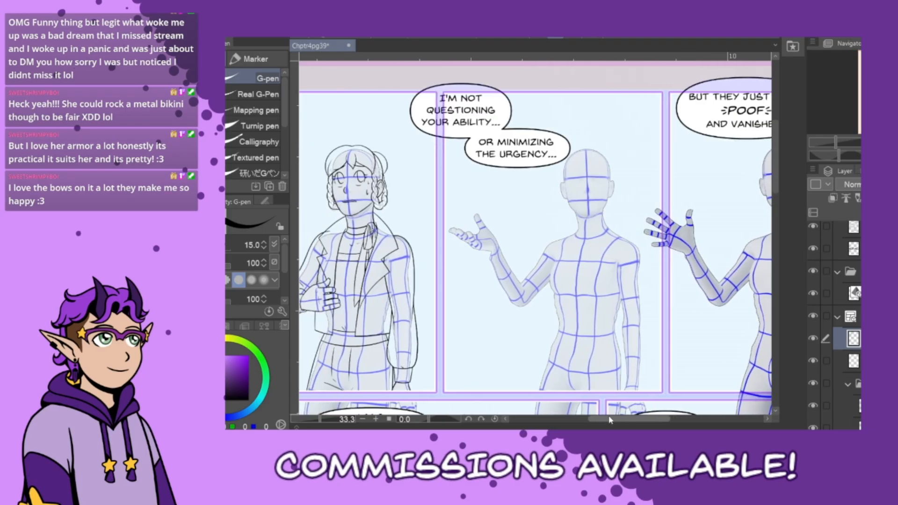
pyautogui.moveTo(610, 419); pyautogui.dragTo(597, 420)
# Ink two small oval buttons along the jacket's front edge below the lapel
pyautogui.scroll(3, 434, 340)
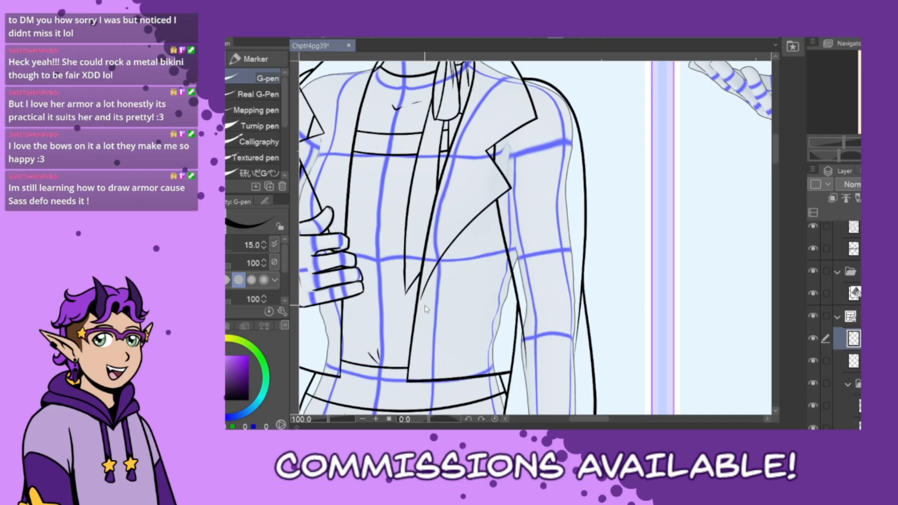
pyautogui.moveTo(425, 307)
pyautogui.mouseDown()
pyautogui.moveTo(423, 326)
pyautogui.moveTo(424, 307)
pyautogui.mouseUp()
pyautogui.hotkey('ctrl', 'z')
pyautogui.hotkey('ctrl', 'z')
pyautogui.moveTo(421, 342)
pyautogui.mouseDown()
pyautogui.moveTo(418, 361)
pyautogui.moveTo(416, 347)
pyautogui.mouseUp()
pyautogui.hotkey('ctrl', 'z')
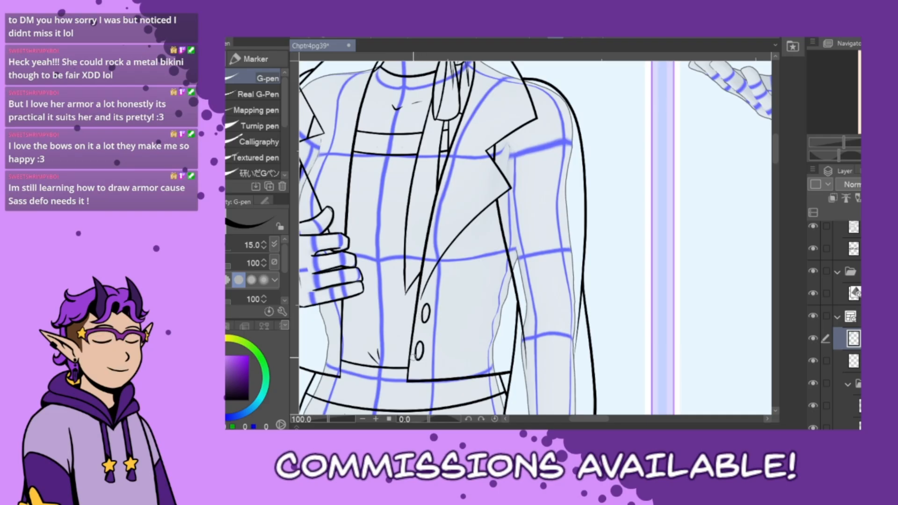
# Duplicate the first panel's line art layer and move the copy over the second panel's mannequin
pyautogui.scroll(-3, 414, 361)
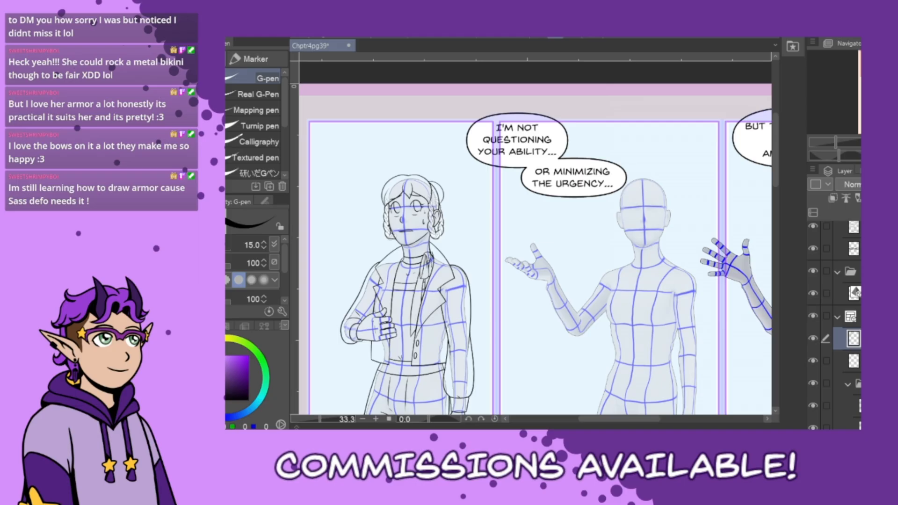
pyautogui.hotkey('ctrl', 'shift', 'n')
pyautogui.press('k')
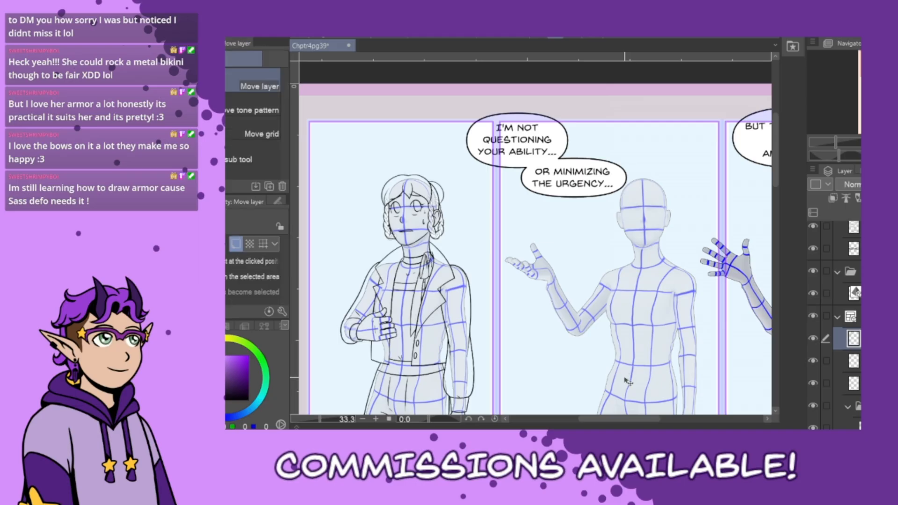
pyautogui.moveTo(619, 381)
pyautogui.mouseDown()
pyautogui.moveTo(803, 389)
pyautogui.moveTo(737, 393)
pyautogui.mouseUp()
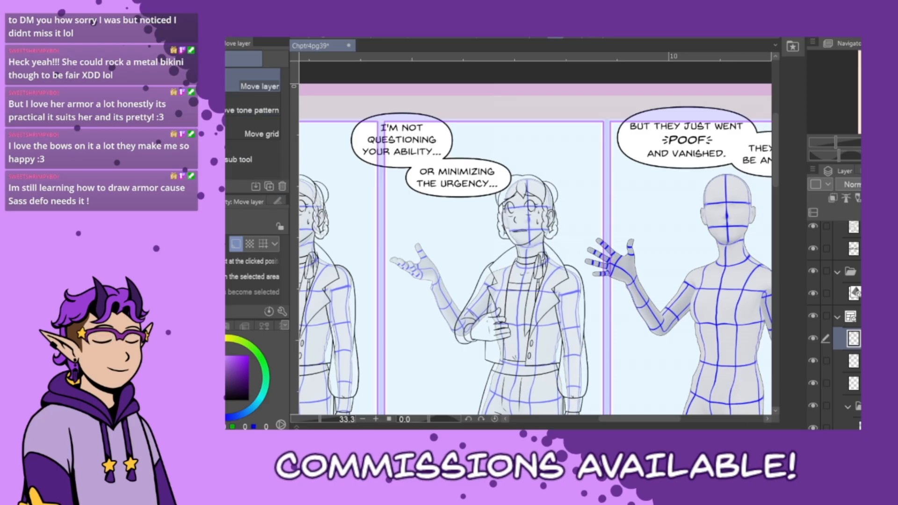
# Select the second panel's 3D mannequin and adjust its camera distance to fit the copied line art
pyautogui.press('o')
pyautogui.click(544, 389)
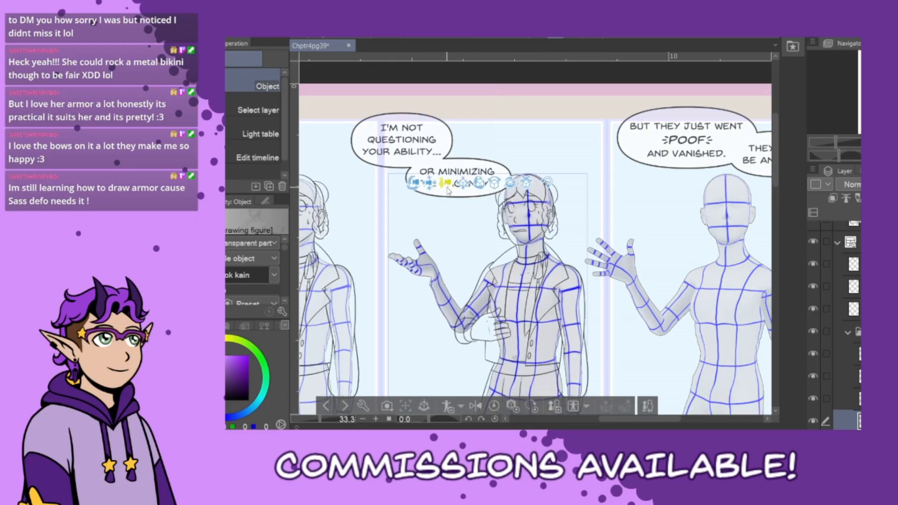
pyautogui.moveTo(440, 194); pyautogui.dragTo(444, 172)
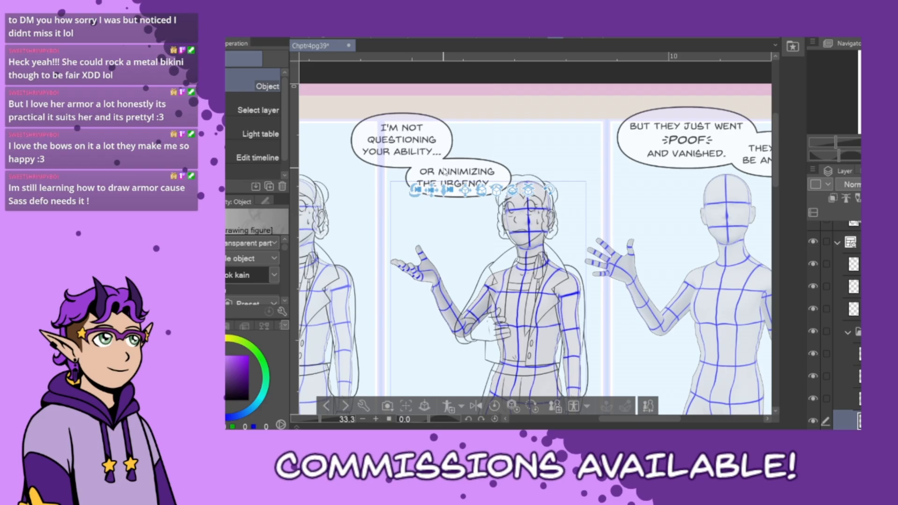
# Move the second panel's mannequin layer over the first panel's figure and fine-tune its 3D camera distance to match the scale
pyautogui.press('k')
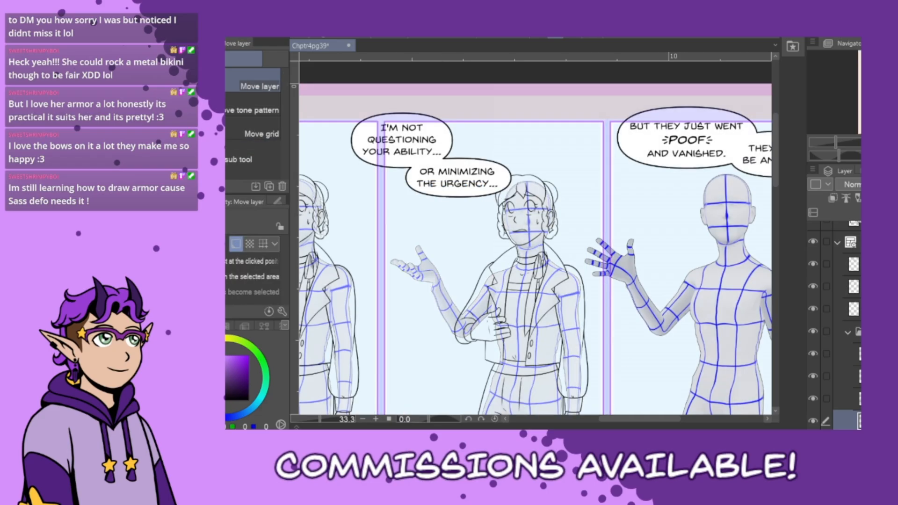
pyautogui.moveTo(549, 391); pyautogui.dragTo(322, 390)
pyautogui.moveTo(602, 426); pyautogui.dragTo(579, 421)
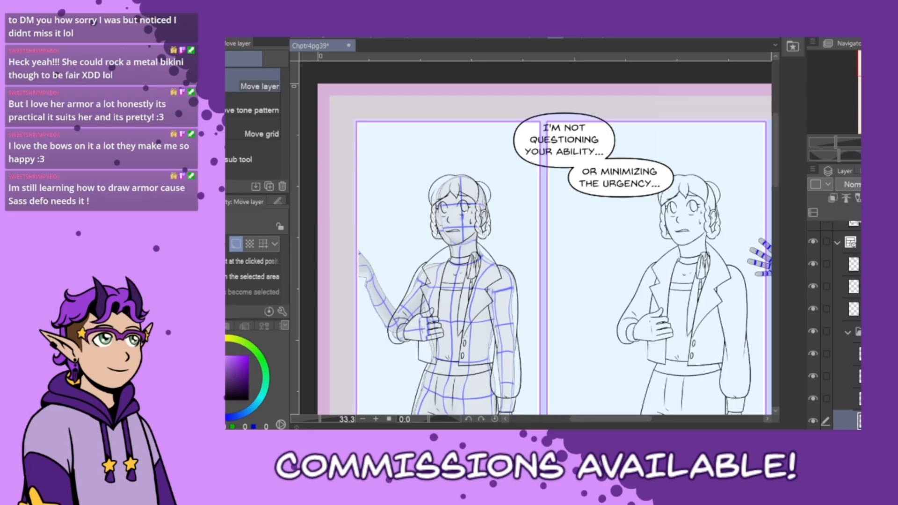
pyautogui.press('o')
pyautogui.moveTo(381, 185); pyautogui.dragTo(382, 181)
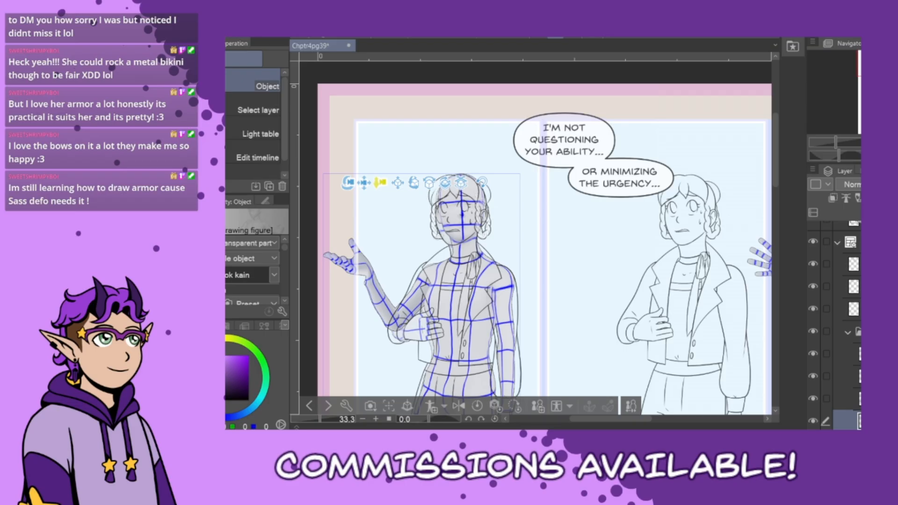
# Reselect the moved mannequin's layer and shift it back beneath the copied line art in the second panel
pyautogui.click(858, 332)
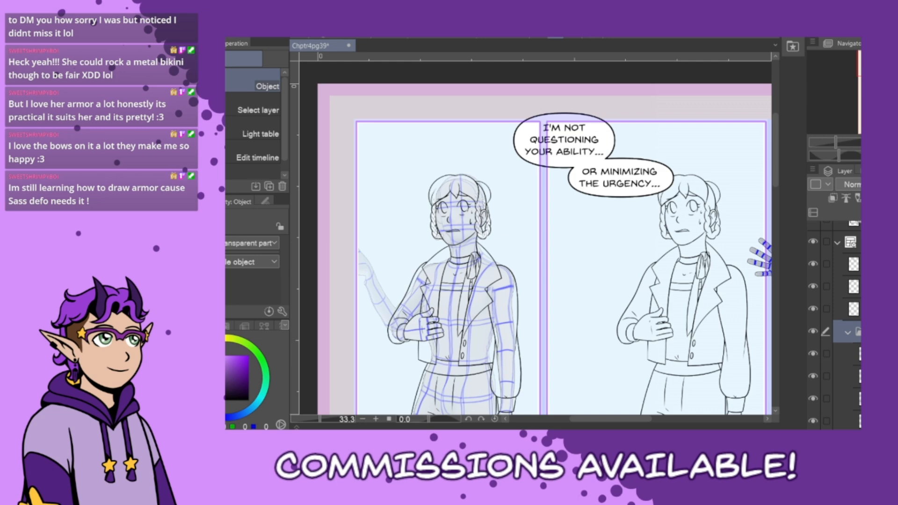
pyautogui.click(852, 421)
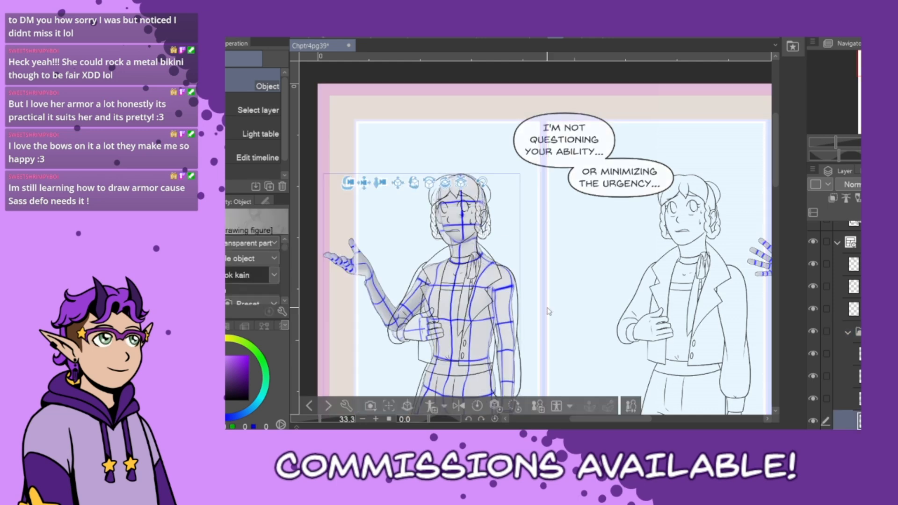
pyautogui.press('k')
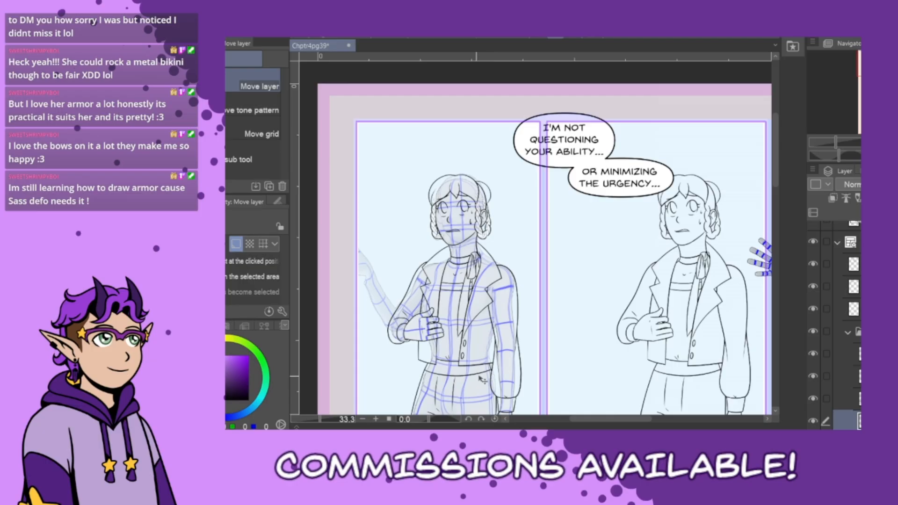
pyautogui.moveTo(482, 377); pyautogui.dragTo(704, 401)
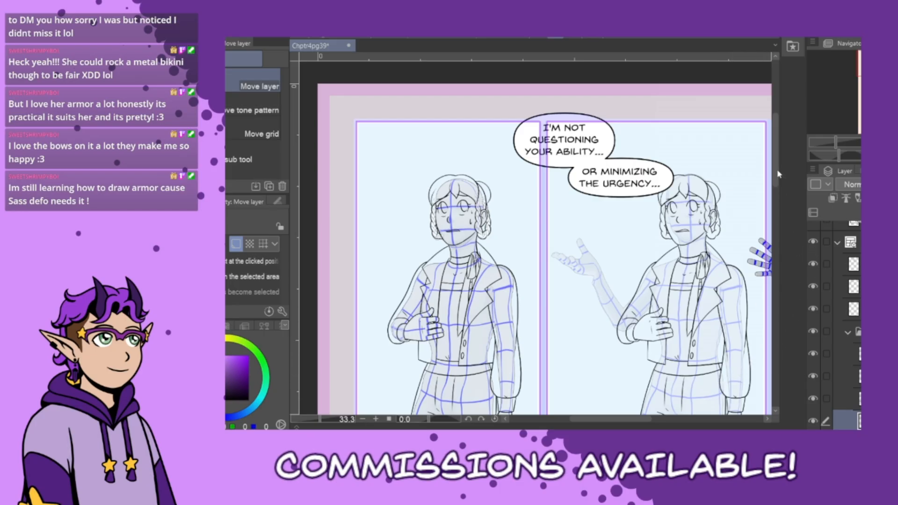
# Erase the bent arm and the hand held at the chest from the second panel's copied line art with the G-pen
pyautogui.scroll(-5, 777, 187)
pyautogui.scroll(1, 777, 211)
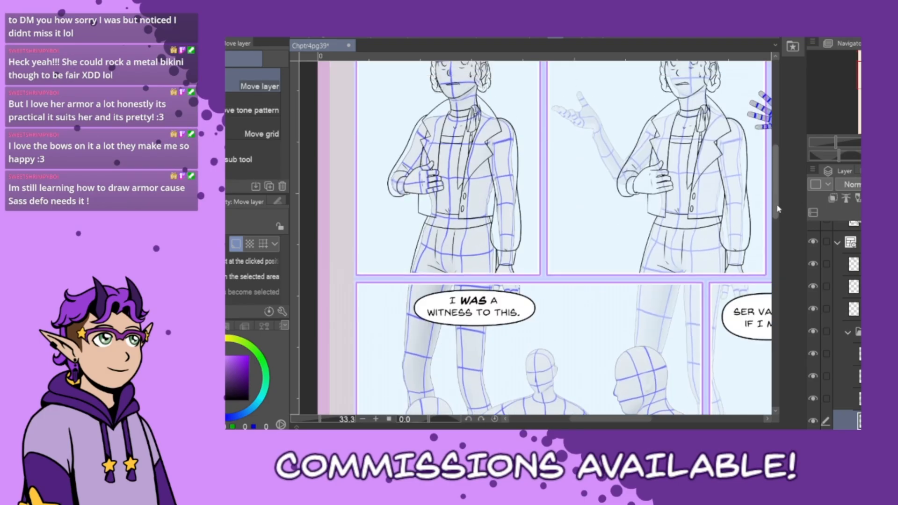
pyautogui.click(857, 331)
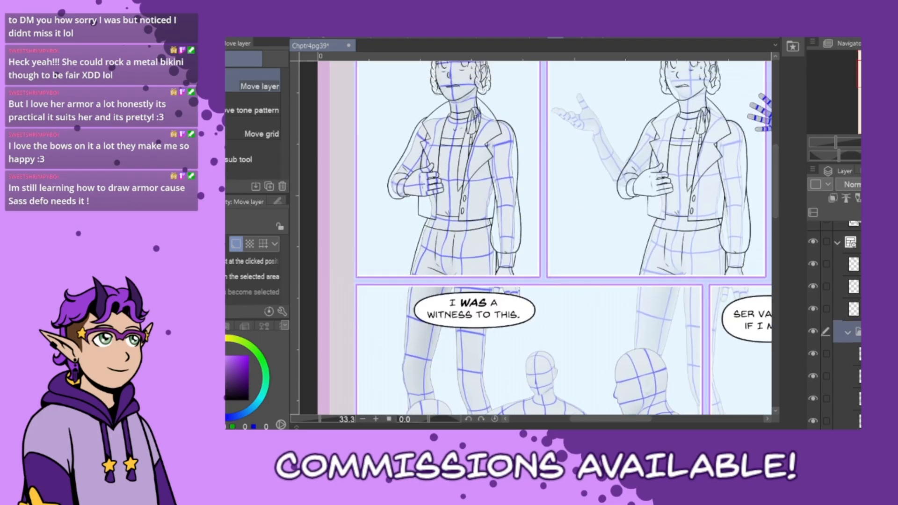
pyautogui.click(854, 265)
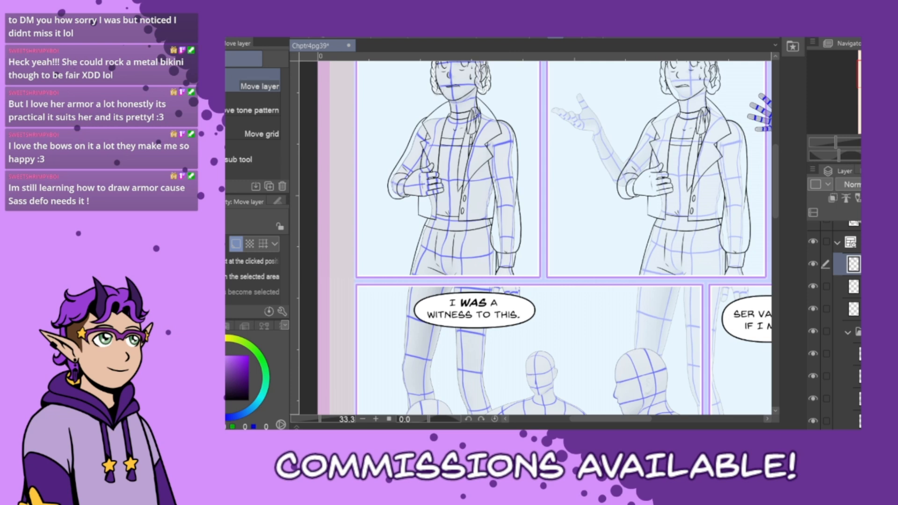
pyautogui.click(853, 286)
pyautogui.press('p')
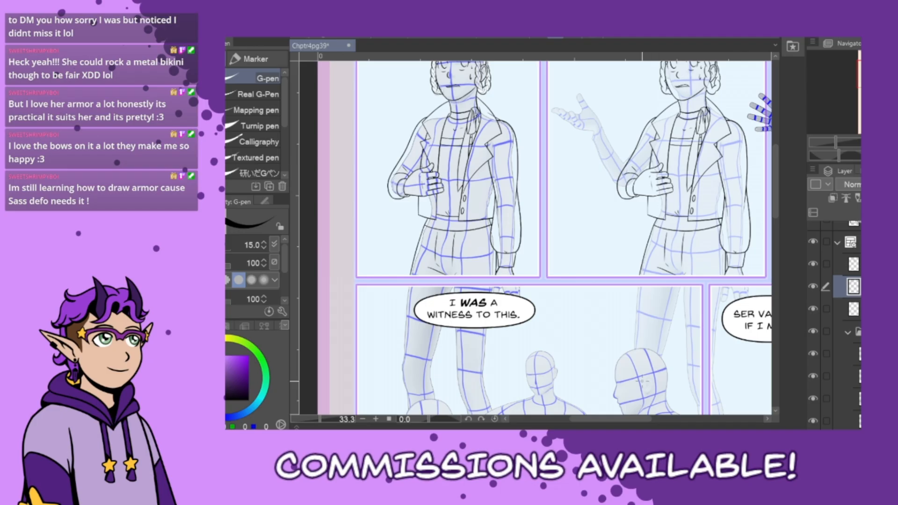
pyautogui.moveTo(611, 419); pyautogui.dragTo(629, 426)
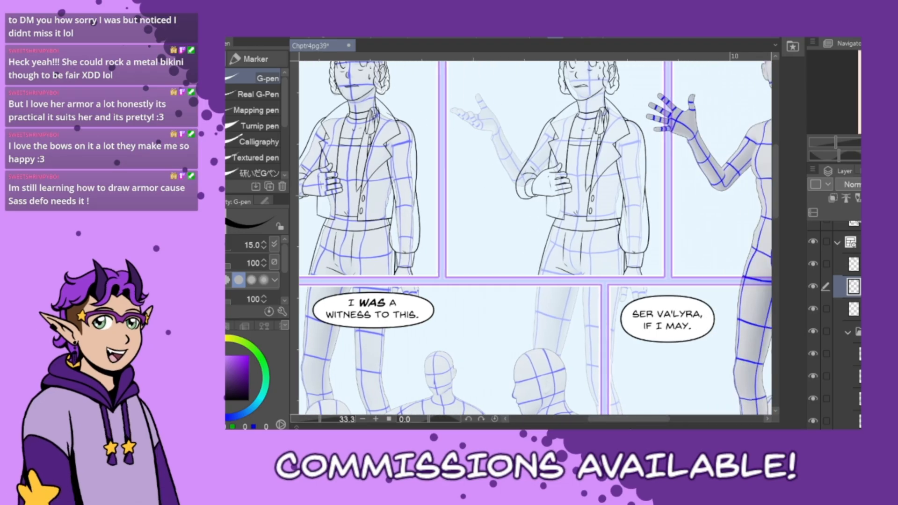
pyautogui.scroll(2, 775, 167)
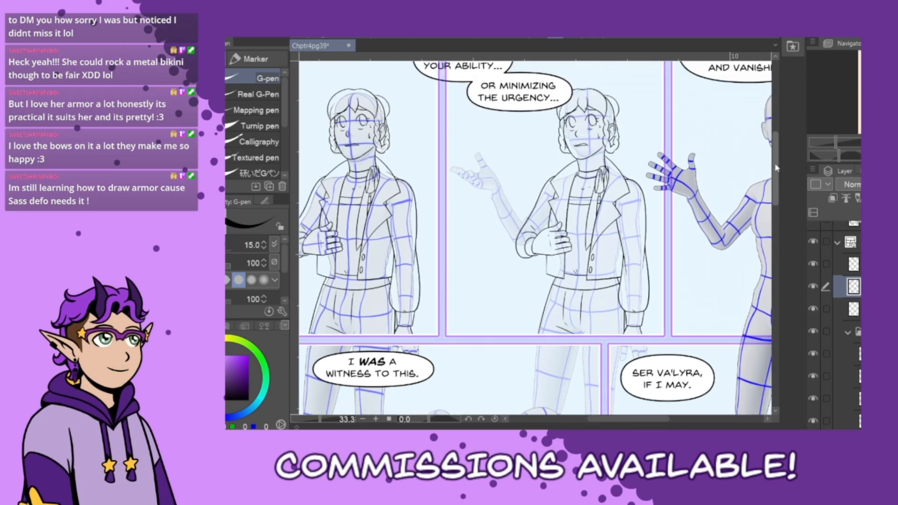
pyautogui.scroll(2, 775, 168)
pyautogui.scroll(2, 539, 358)
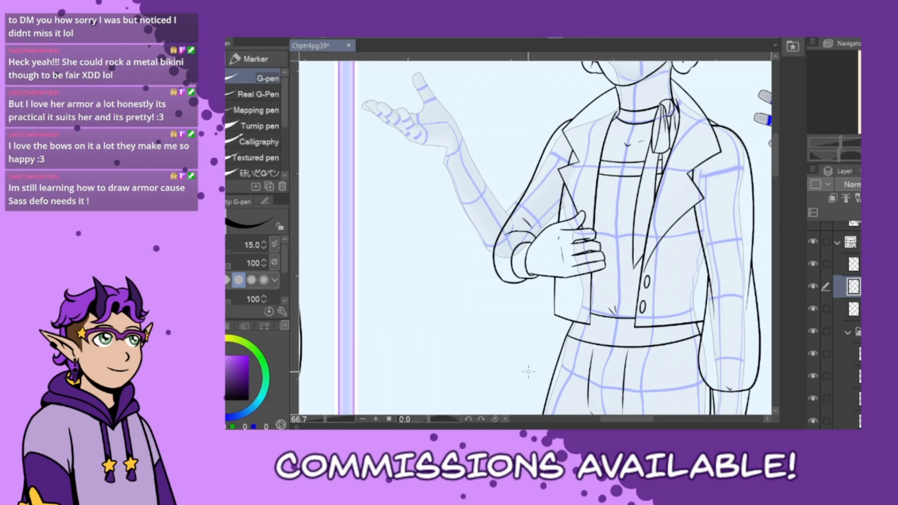
pyautogui.click(853, 264)
pyautogui.moveTo(600, 236); pyautogui.dragTo(602, 287)
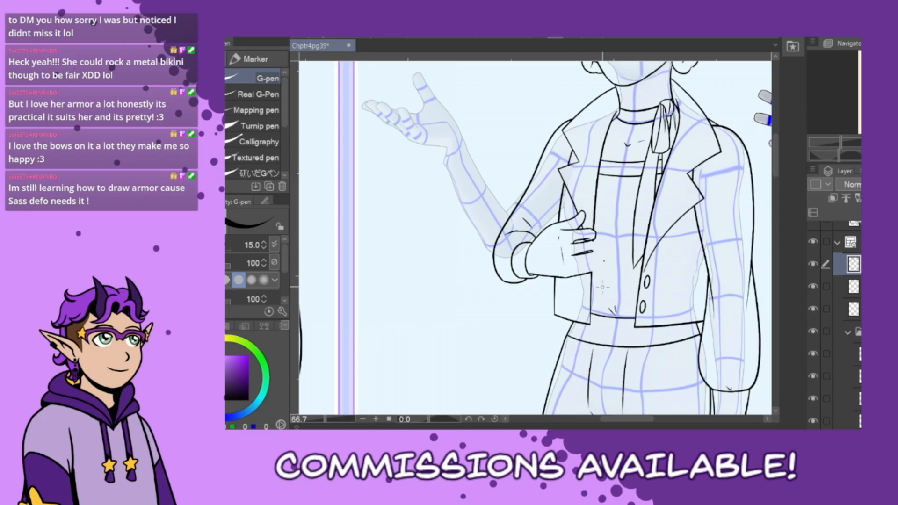
pyautogui.moveTo(589, 224); pyautogui.dragTo(591, 259)
pyautogui.moveTo(579, 267)
pyautogui.mouseDown()
pyautogui.moveTo(579, 237)
pyautogui.moveTo(571, 260)
pyautogui.moveTo(559, 238)
pyautogui.mouseUp()
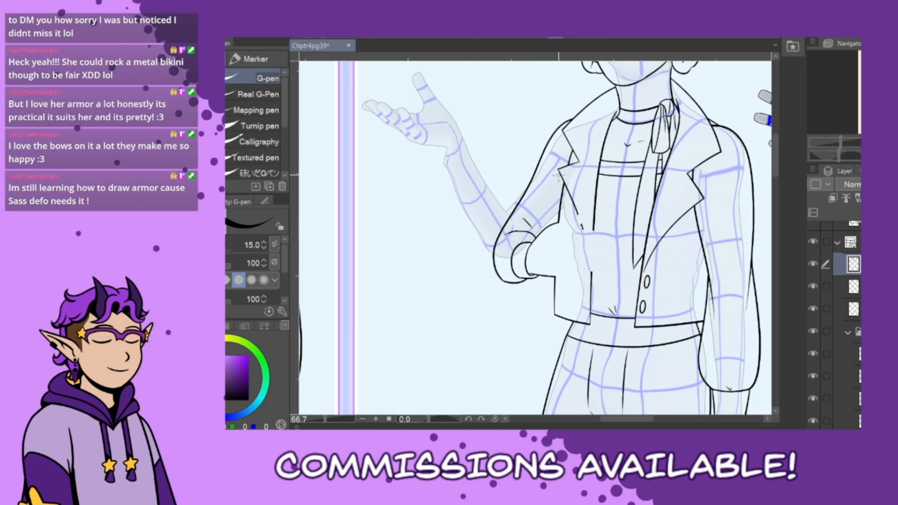
pyautogui.moveTo(537, 164)
pyautogui.mouseDown()
pyautogui.moveTo(528, 320)
pyautogui.moveTo(531, 330)
pyautogui.moveTo(532, 253)
pyautogui.moveTo(538, 329)
pyautogui.mouseUp()
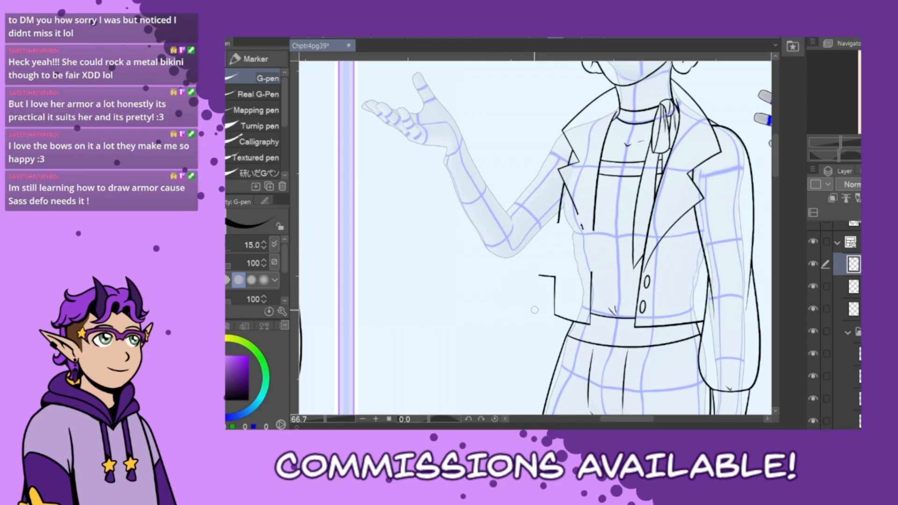
pyautogui.moveTo(542, 275); pyautogui.dragTo(540, 304)
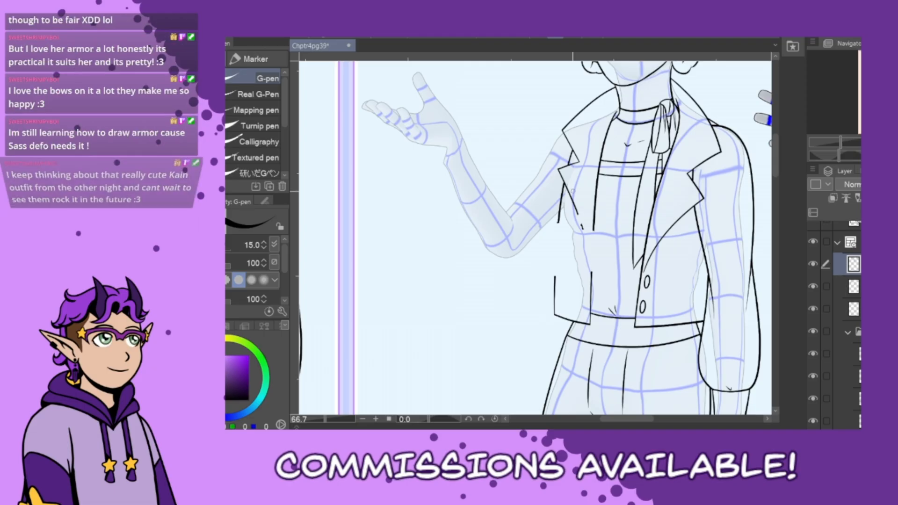
# Redraw the jacket's outer front edge from below the lapel to the hem, beside the mannequin's raised arm
pyautogui.moveTo(559, 205); pyautogui.dragTo(554, 305)
pyautogui.hotkey('ctrl', 'z')
pyautogui.hotkey('ctrl', 'z')
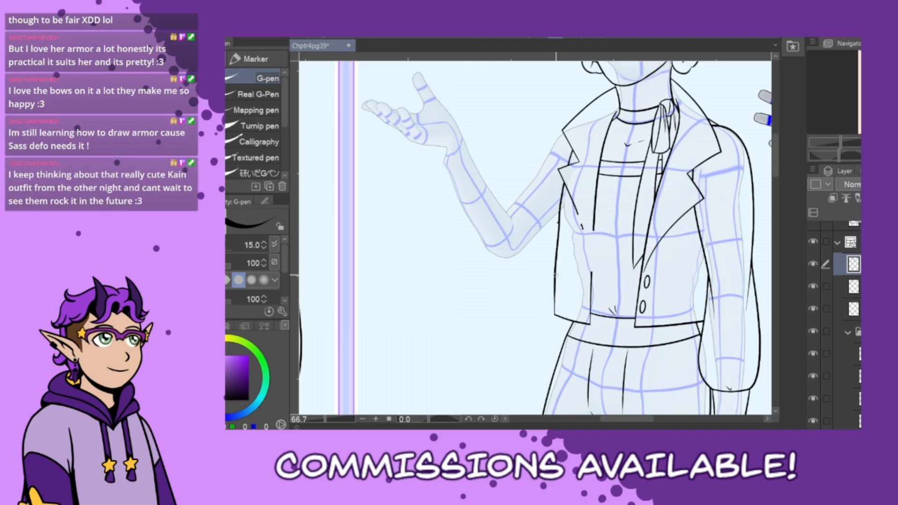
pyautogui.hotkey('ctrl', 'z')
pyautogui.moveTo(560, 207); pyautogui.dragTo(554, 311)
pyautogui.hotkey('ctrl', 'z')
pyautogui.moveTo(560, 211); pyautogui.dragTo(554, 310)
pyautogui.hotkey('ctrl', 'z')
pyautogui.moveTo(559, 217); pyautogui.dragTo(554, 299)
pyautogui.hotkey('ctrl', 'z')
pyautogui.moveTo(559, 216); pyautogui.dragTo(555, 313)
# Redraw the shirt panel's vertical line from the chest to the waist where the erased hand had covered it
pyautogui.moveTo(595, 213); pyautogui.dragTo(592, 300)
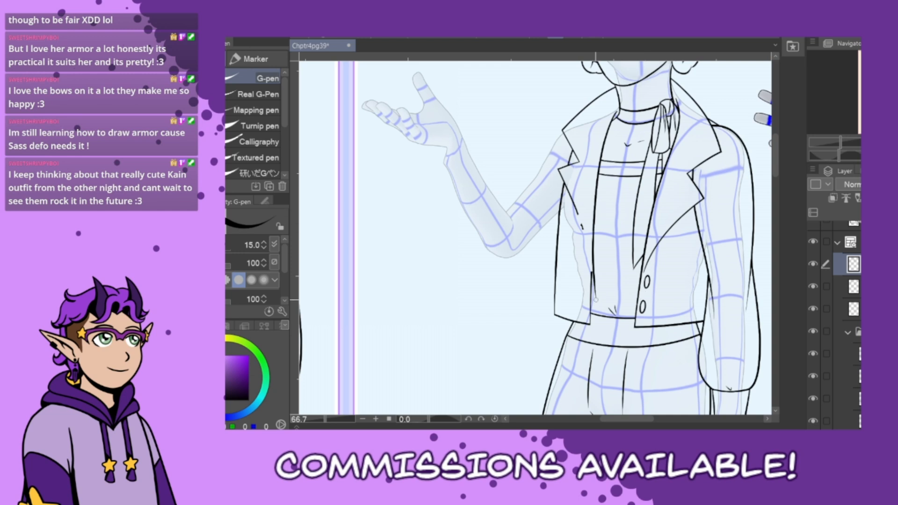
pyautogui.hotkey('ctrl', 'z')
pyautogui.moveTo(593, 214); pyautogui.dragTo(591, 300)
pyautogui.hotkey('ctrl', 'z')
pyautogui.moveTo(595, 211); pyautogui.dragTo(591, 298)
pyautogui.hotkey('ctrl', 'z')
# Try extending the lapel's lower edge and clear the leftover line fragments beside the shirt panel's vertical line
pyautogui.moveTo(573, 205); pyautogui.dragTo(590, 256)
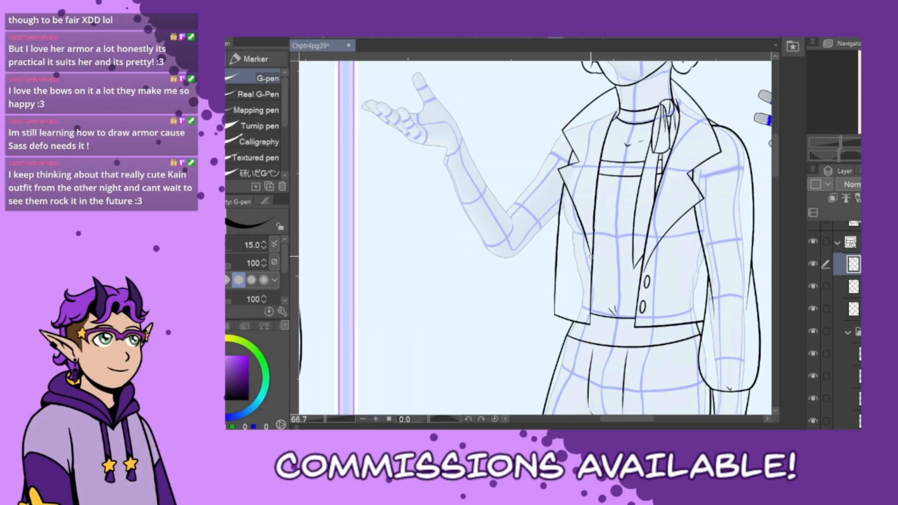
pyautogui.hotkey('ctrl', 'z')
pyautogui.moveTo(574, 207); pyautogui.dragTo(589, 261)
pyautogui.hotkey('ctrl', 'z')
pyautogui.moveTo(573, 205); pyautogui.dragTo(588, 257)
pyautogui.hotkey('ctrl', 'z')
pyautogui.click(594, 231)
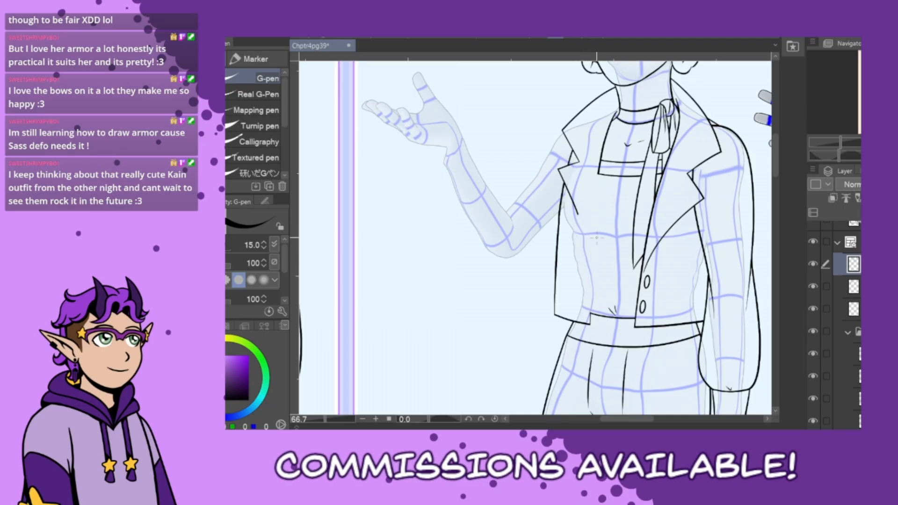
pyautogui.hotkey('ctrl', 'z')
pyautogui.click(595, 234)
pyautogui.hotkey('ctrl', 'y')
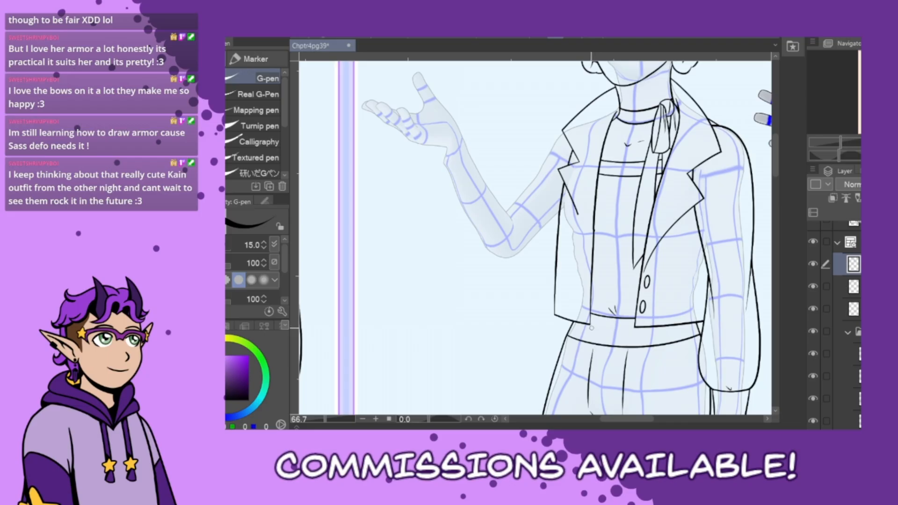
# Draw the lapel's lower edge curving down to meet the shirt panel's vertical line
pyautogui.moveTo(572, 204); pyautogui.dragTo(585, 241)
pyautogui.hotkey('ctrl', 'z')
pyautogui.moveTo(572, 206); pyautogui.dragTo(590, 259)
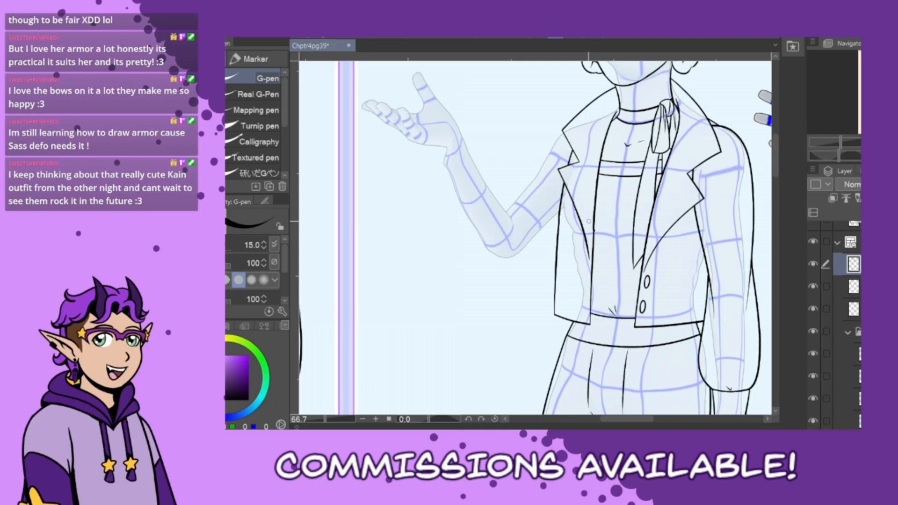
pyautogui.hotkey('ctrl', 'z')
pyautogui.hotkey('ctrl', 'z')
pyautogui.moveTo(577, 214); pyautogui.dragTo(588, 256)
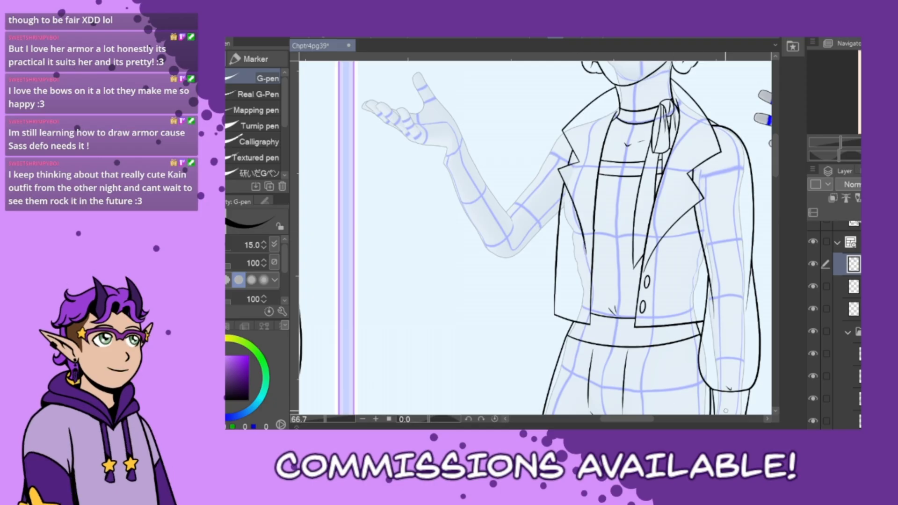
# Draw a curved cuff line around the wrist of the mannequin's raised arm
pyautogui.moveTo(631, 423); pyautogui.dragTo(622, 423)
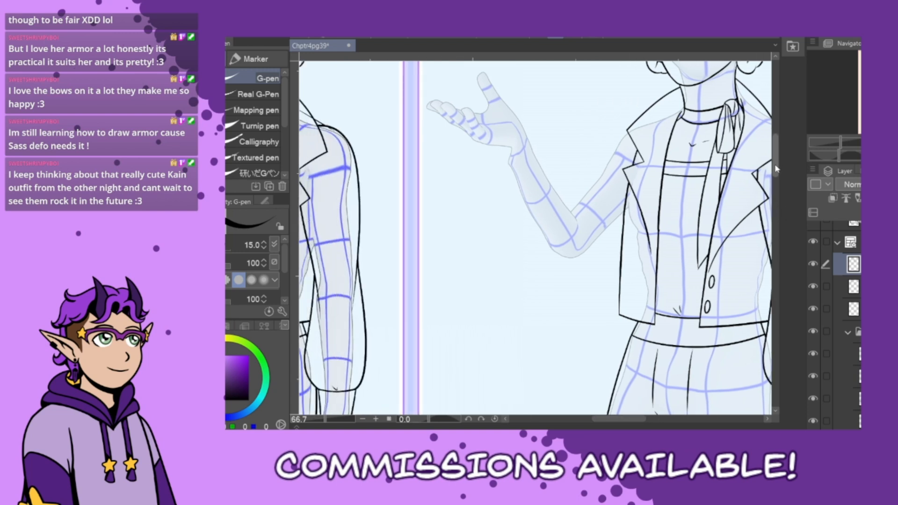
pyautogui.moveTo(776, 169); pyautogui.dragTo(773, 153)
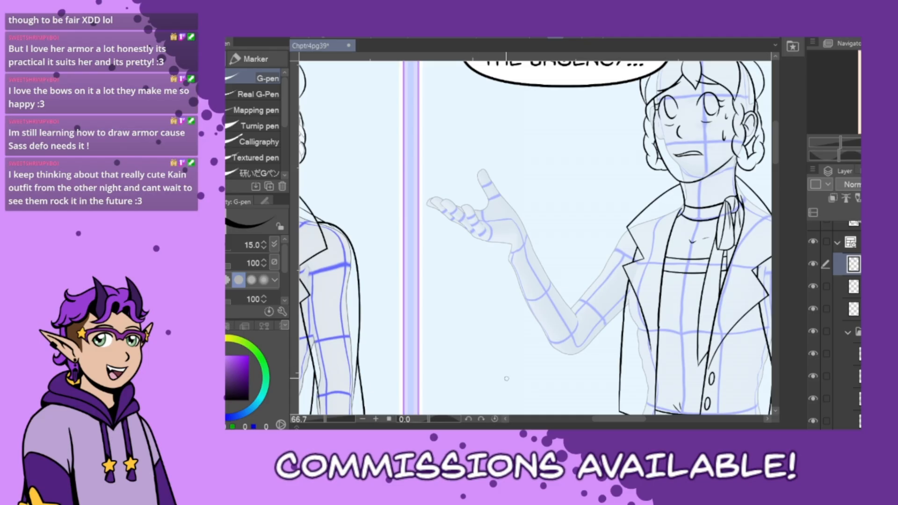
pyautogui.scroll(3, 535, 360)
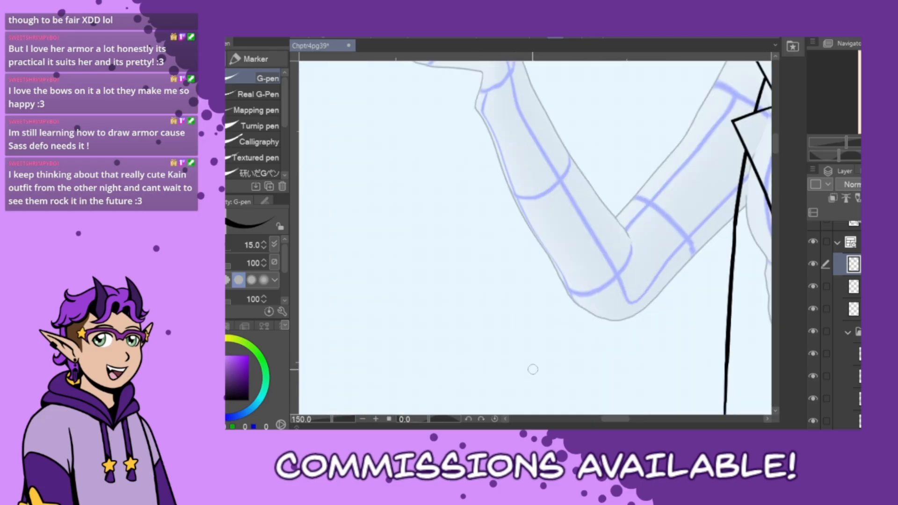
pyautogui.scroll(3, 764, 165)
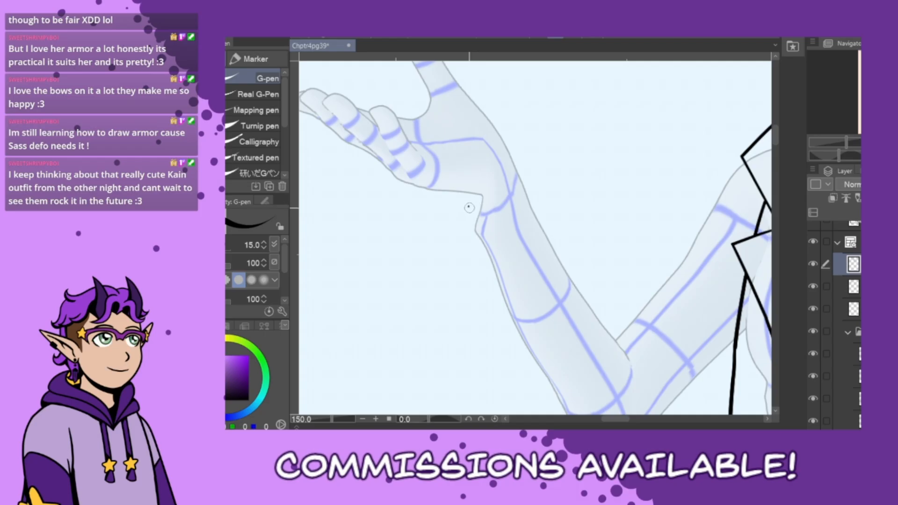
pyautogui.moveTo(468, 207); pyautogui.dragTo(511, 186)
pyautogui.hotkey('ctrl', 'z')
pyautogui.moveTo(470, 214)
pyautogui.mouseDown()
pyautogui.moveTo(510, 197)
pyautogui.moveTo(522, 173)
pyautogui.mouseUp()
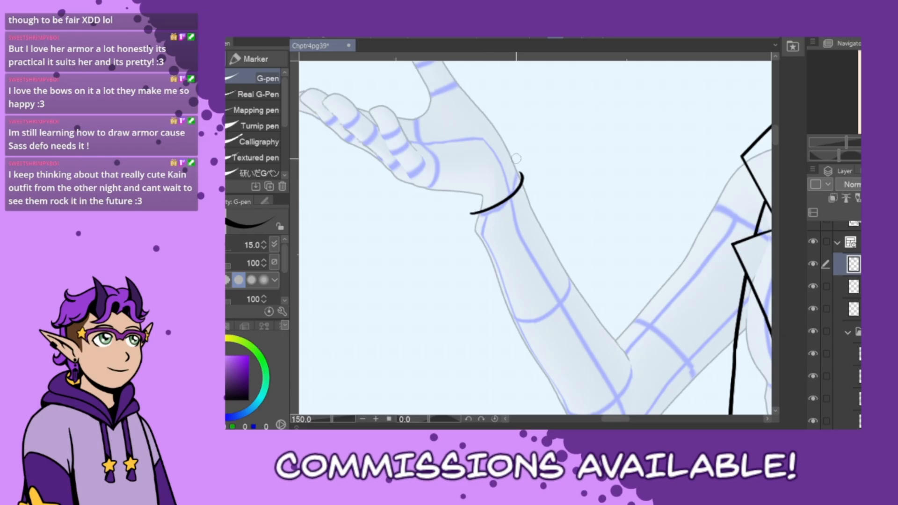
# Mirror the canvas, then ink the palm's underside and the nearest finger's lower edge, trimming the overshoot at the wrist
pyautogui.press('h')
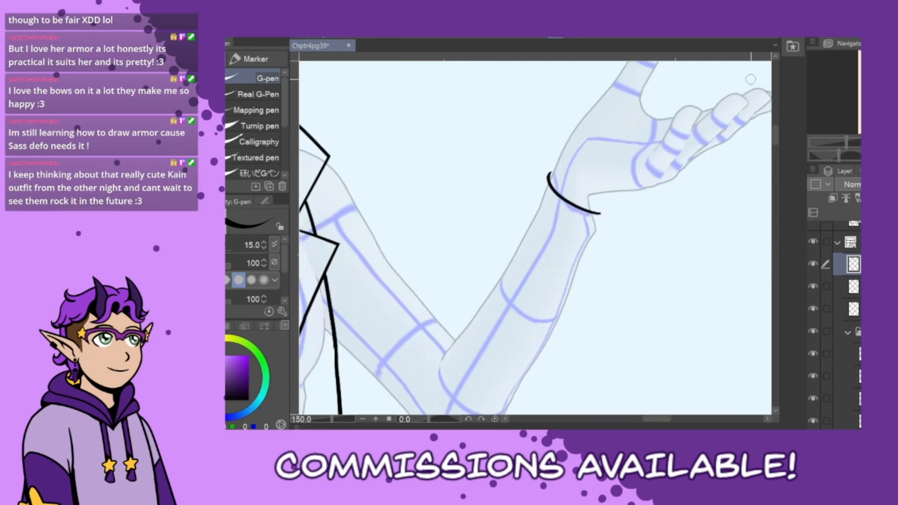
pyautogui.moveTo(701, 107)
pyautogui.mouseDown()
pyautogui.moveTo(656, 187)
pyautogui.moveTo(684, 144)
pyautogui.moveTo(655, 185)
pyautogui.moveTo(593, 196)
pyautogui.moveTo(586, 223)
pyautogui.moveTo(591, 214)
pyautogui.mouseUp()
pyautogui.hotkey('ctrl', 'z')
pyautogui.hotkey('ctrl', 'z')
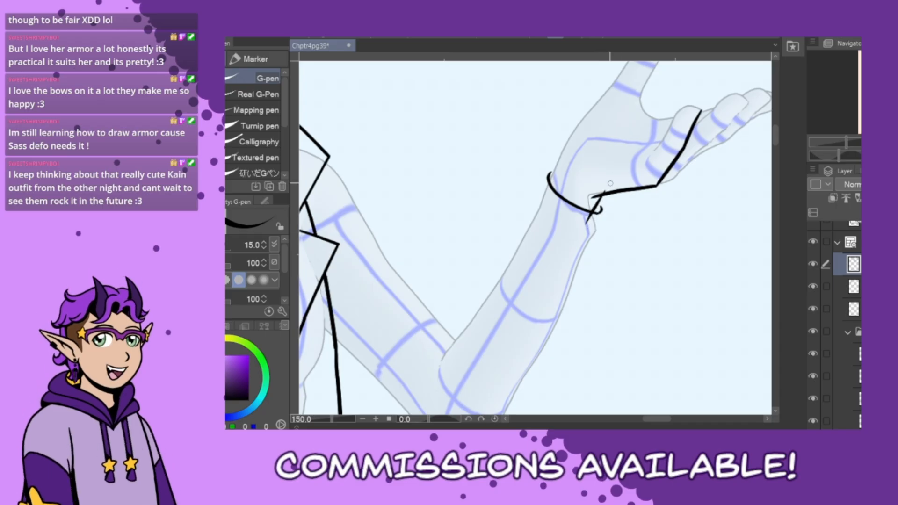
pyautogui.moveTo(592, 222); pyautogui.dragTo(584, 223)
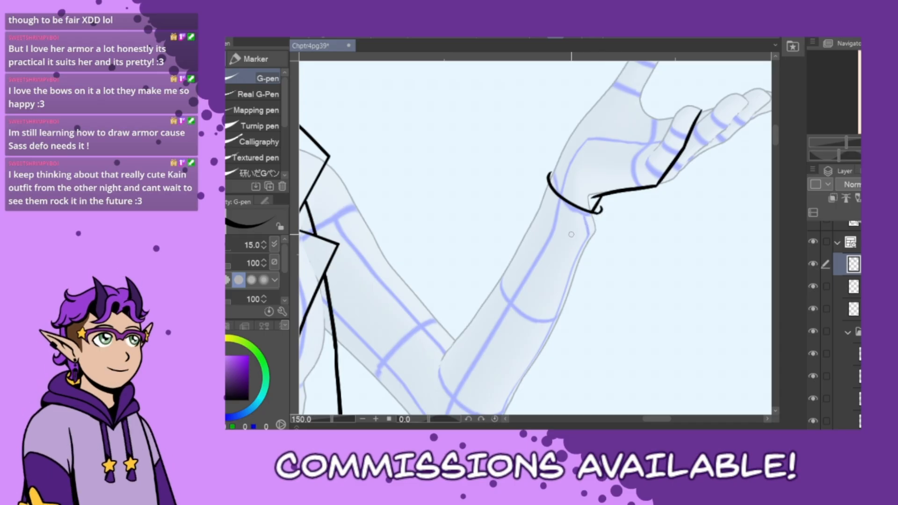
# Close the nearest finger's tip and upper edge and add a curved crease across the palm
pyautogui.moveTo(775, 137); pyautogui.dragTo(774, 130)
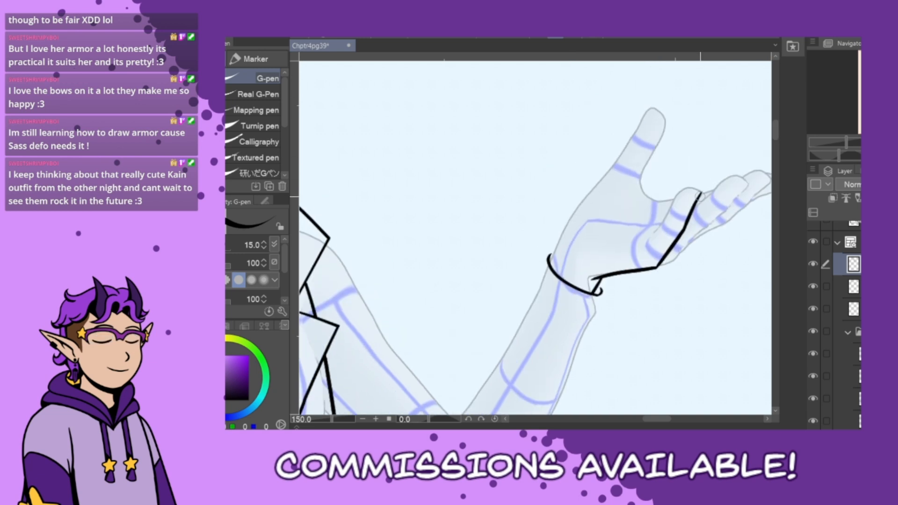
pyautogui.moveTo(700, 192)
pyautogui.mouseDown()
pyautogui.moveTo(686, 189)
pyautogui.moveTo(651, 241)
pyautogui.mouseUp()
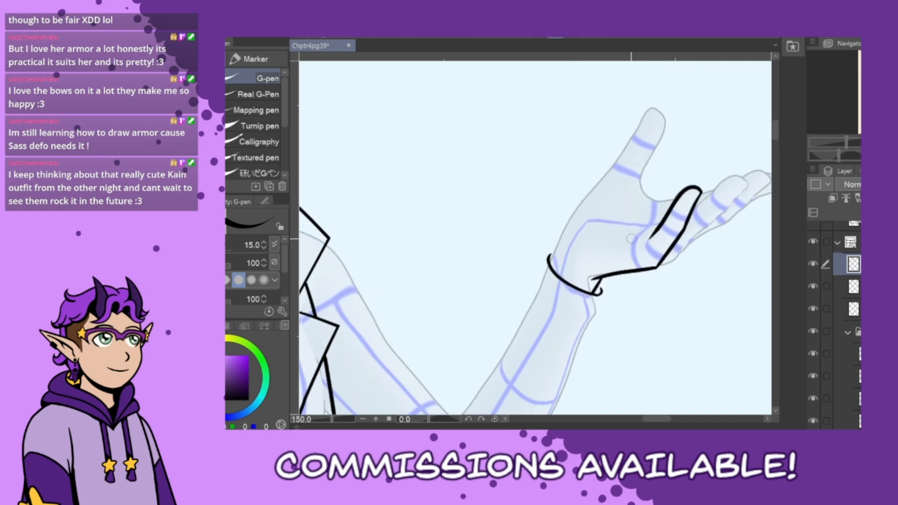
pyautogui.moveTo(587, 236)
pyautogui.mouseDown()
pyautogui.moveTo(628, 225)
pyautogui.moveTo(648, 229)
pyautogui.mouseUp()
pyautogui.hotkey('ctrl', 'z')
pyautogui.moveTo(585, 236); pyautogui.dragTo(639, 233)
# Outline the thumb and the back of the hand from the thumb tip down to the wrist cuff
pyautogui.moveTo(649, 107)
pyautogui.mouseDown()
pyautogui.moveTo(571, 217)
pyautogui.moveTo(546, 268)
pyautogui.mouseUp()
pyautogui.moveTo(651, 111)
pyautogui.mouseDown()
pyautogui.moveTo(667, 135)
pyautogui.moveTo(644, 191)
pyautogui.mouseUp()
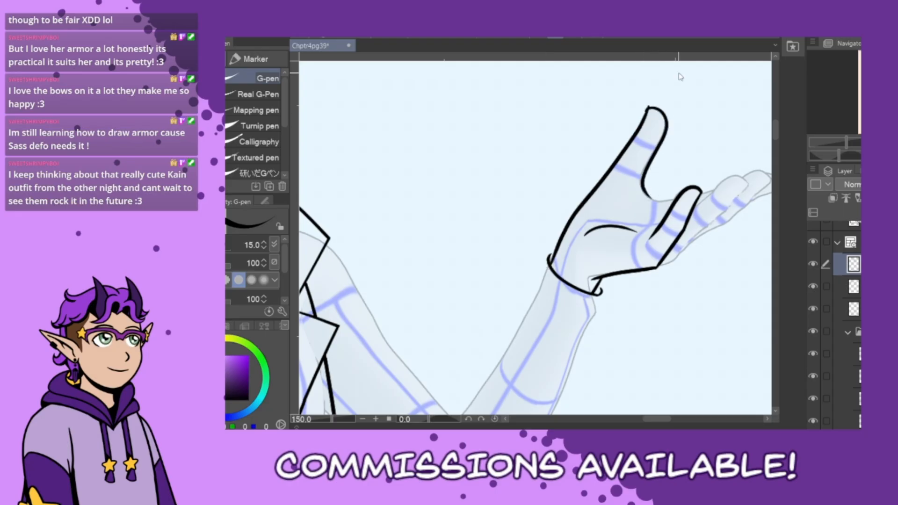
pyautogui.hotkey('ctrl', 'z')
pyautogui.moveTo(646, 109)
pyautogui.mouseDown()
pyautogui.moveTo(664, 118)
pyautogui.moveTo(643, 184)
pyautogui.moveTo(651, 199)
pyautogui.moveTo(663, 196)
pyautogui.mouseUp()
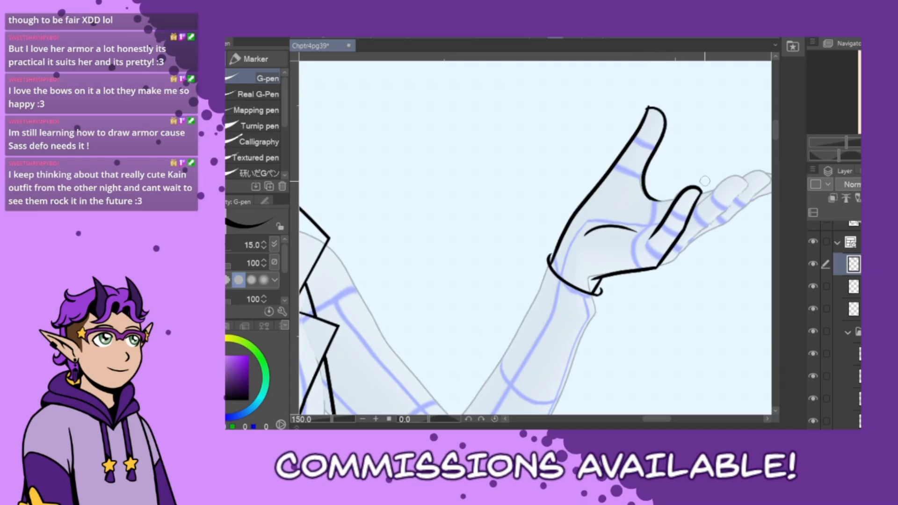
# Draw the upper and lower edges of the fingers extending behind the nearest finger
pyautogui.moveTo(653, 421); pyautogui.dragTo(659, 421)
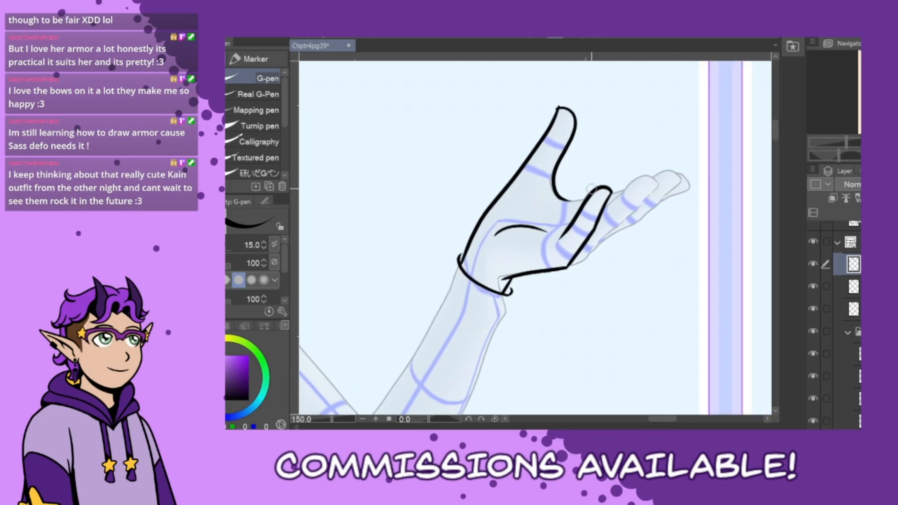
pyautogui.moveTo(562, 200); pyautogui.dragTo(642, 188)
pyautogui.hotkey('ctrl', 'z')
pyautogui.moveTo(558, 197); pyautogui.dragTo(643, 186)
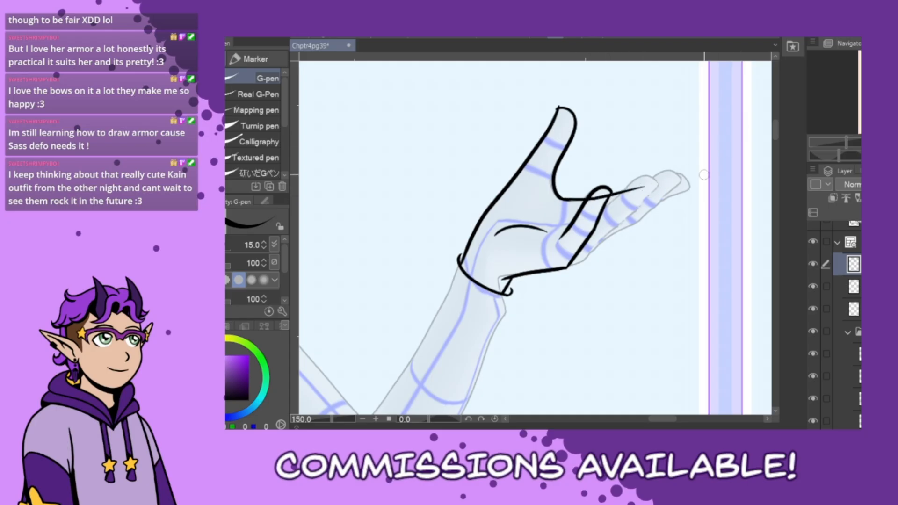
pyautogui.moveTo(565, 265); pyautogui.dragTo(630, 214)
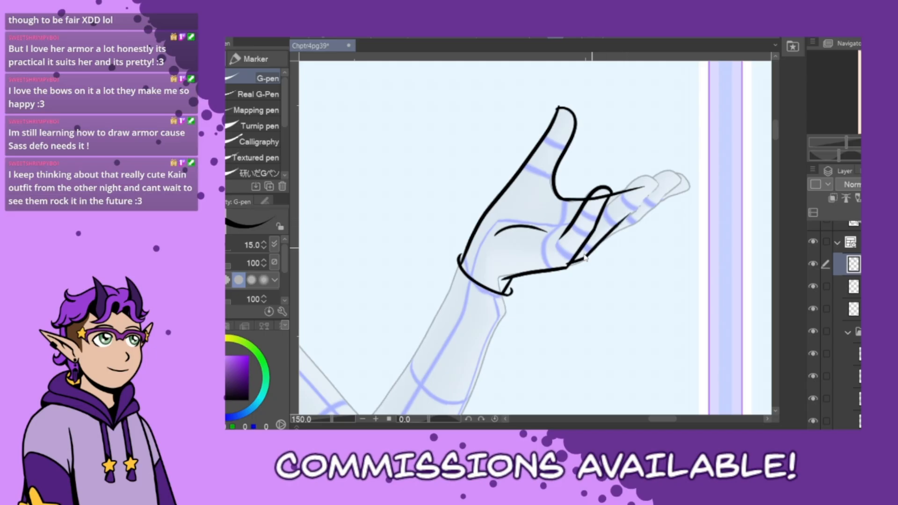
pyautogui.hotkey('ctrl', 'z')
pyautogui.moveTo(566, 266); pyautogui.dragTo(628, 218)
# Ink the rounded tip and edges of the second finger and the lower edge of the finger behind it
pyautogui.moveTo(659, 183)
pyautogui.mouseDown()
pyautogui.moveTo(607, 234)
pyautogui.moveTo(631, 214)
pyautogui.moveTo(612, 229)
pyautogui.mouseUp()
pyautogui.hotkey('ctrl', 'z')
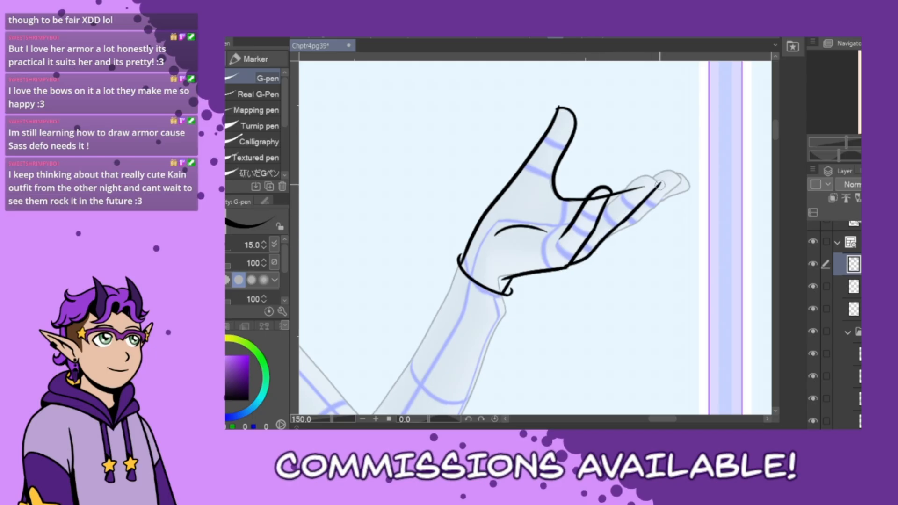
pyautogui.moveTo(660, 184)
pyautogui.mouseDown()
pyautogui.moveTo(622, 191)
pyautogui.moveTo(599, 216)
pyautogui.mouseUp()
pyautogui.hotkey('ctrl', 'z')
pyautogui.moveTo(659, 183)
pyautogui.mouseDown()
pyautogui.moveTo(644, 171)
pyautogui.moveTo(598, 212)
pyautogui.moveTo(672, 188)
pyautogui.moveTo(603, 239)
pyautogui.mouseUp()
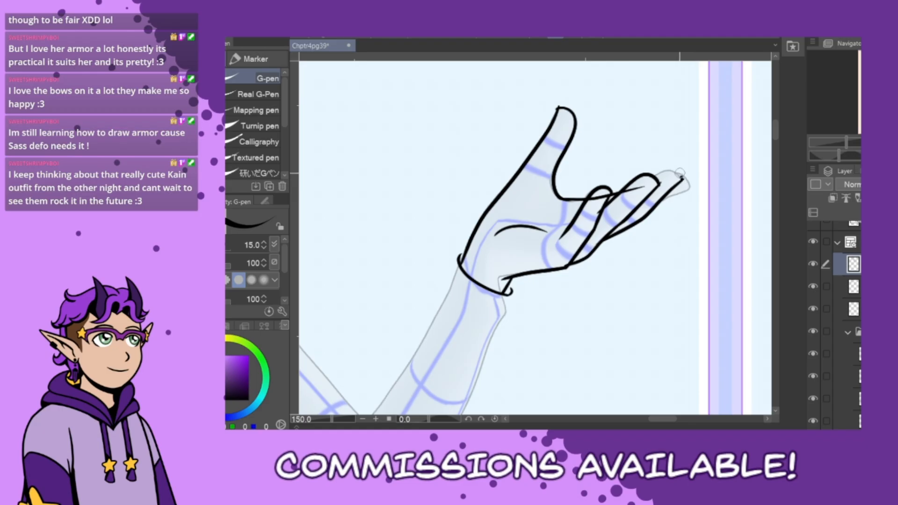
# Close the third finger's tip, clean up the line overlapping the nearer fingers, and outline the farthest fingertip
pyautogui.moveTo(683, 179)
pyautogui.mouseDown()
pyautogui.moveTo(660, 171)
pyautogui.moveTo(646, 187)
pyautogui.mouseUp()
pyautogui.moveTo(593, 209); pyautogui.dragTo(601, 211)
pyautogui.hotkey('ctrl', 'z')
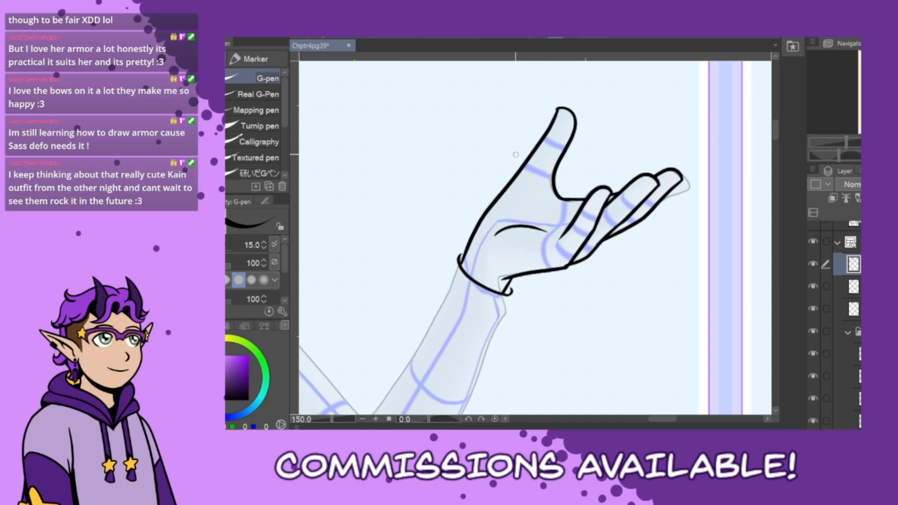
pyautogui.moveTo(658, 198)
pyautogui.mouseDown()
pyautogui.moveTo(690, 189)
pyautogui.moveTo(680, 173)
pyautogui.moveTo(691, 188)
pyautogui.mouseUp()
# Flip the canvas back to its original orientation and outline the wide flared cuff around the wrist
pyautogui.press('h')
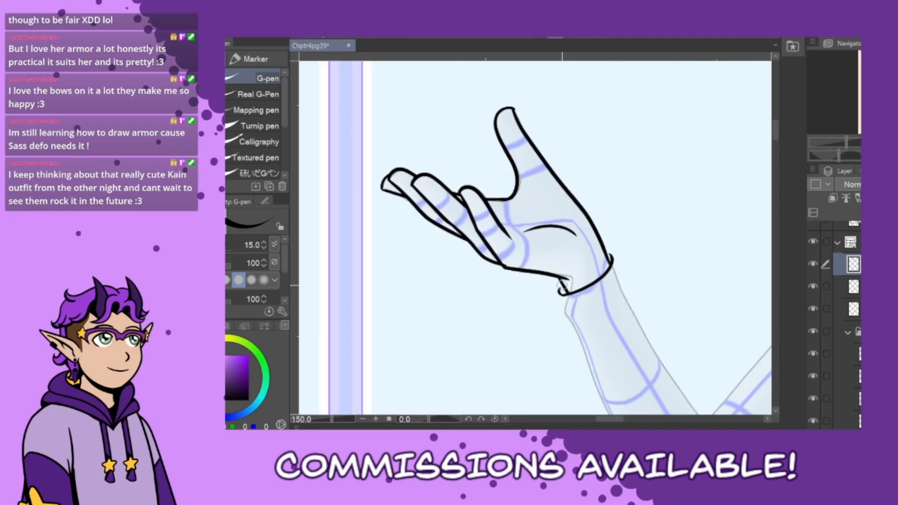
pyautogui.moveTo(561, 280); pyautogui.dragTo(565, 324)
pyautogui.hotkey('ctrl', 'z')
pyautogui.hotkey('ctrl', 'z')
pyautogui.moveTo(561, 282)
pyautogui.mouseDown()
pyautogui.moveTo(566, 336)
pyautogui.moveTo(640, 300)
pyautogui.moveTo(641, 291)
pyautogui.mouseUp()
pyautogui.moveTo(607, 253)
pyautogui.mouseDown()
pyautogui.moveTo(620, 255)
pyautogui.moveTo(640, 295)
pyautogui.mouseUp()
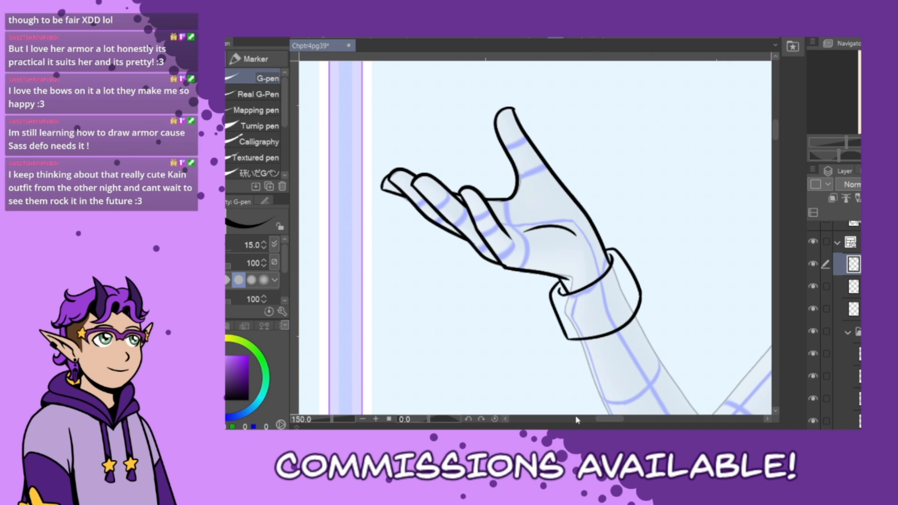
# Draw the loose sleeve's outer contour from the cuff down around the elbow and up to the coat's side
pyautogui.moveTo(601, 418); pyautogui.dragTo(611, 416)
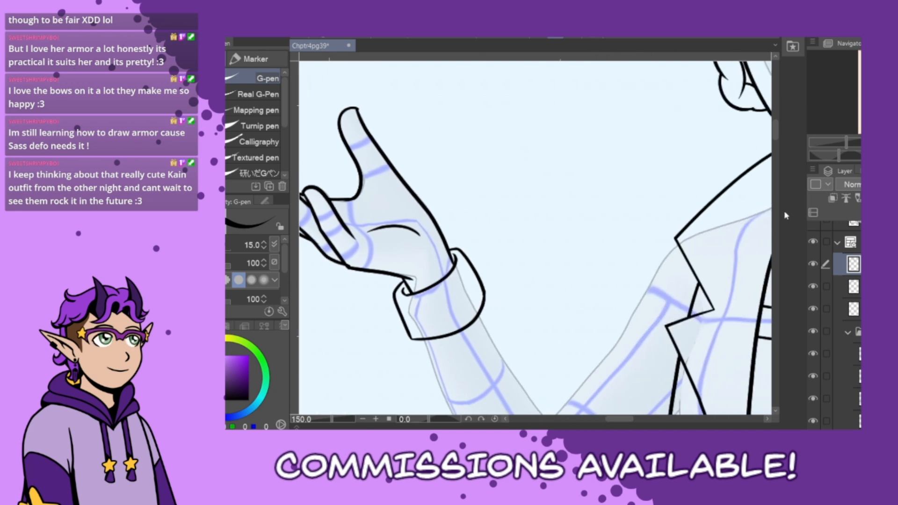
pyautogui.scroll(-5, 778, 143)
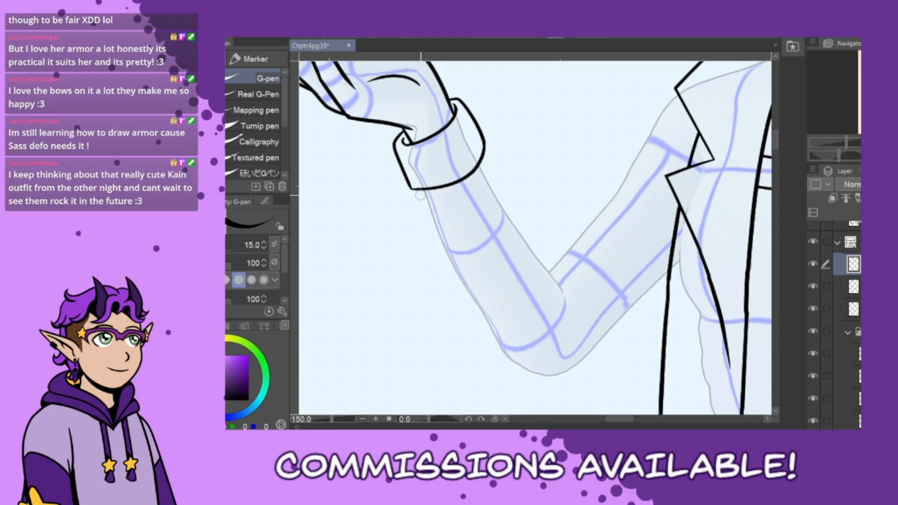
pyautogui.moveTo(403, 193)
pyautogui.mouseDown()
pyautogui.moveTo(489, 365)
pyautogui.moveTo(400, 211)
pyautogui.moveTo(463, 326)
pyautogui.mouseUp()
pyautogui.hotkey('ctrl', 'z')
pyautogui.moveTo(506, 371)
pyautogui.mouseDown()
pyautogui.moveTo(536, 390)
pyautogui.moveTo(682, 298)
pyautogui.mouseUp()
pyautogui.hotkey('ctrl', 'z')
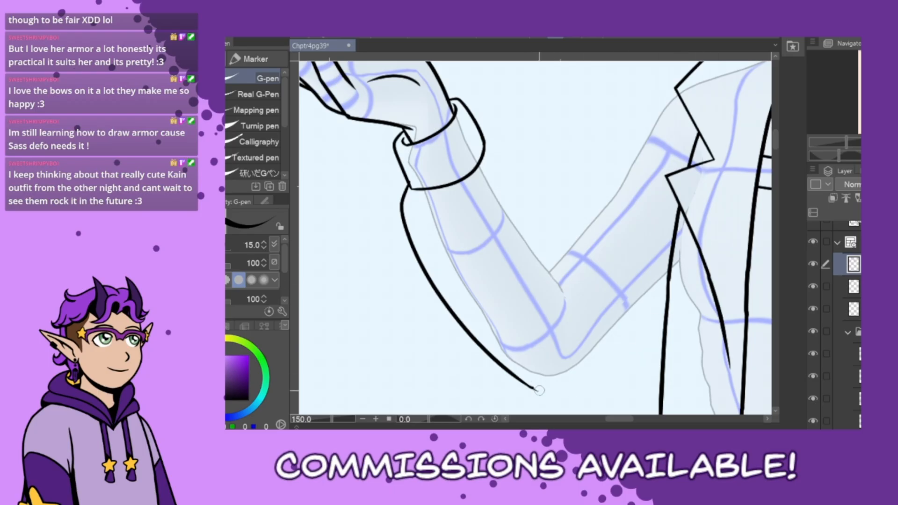
pyautogui.moveTo(539, 390); pyautogui.dragTo(691, 284)
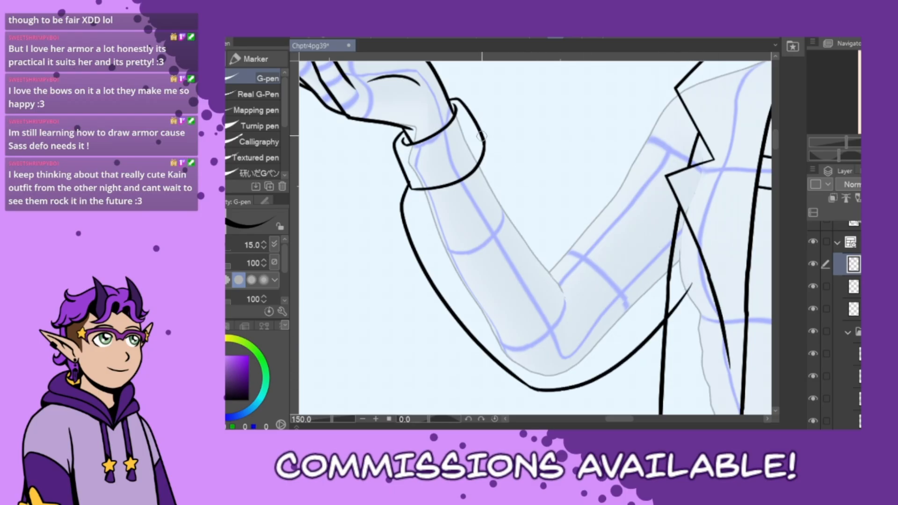
# Draw the sleeve's inner forearm edge from the cuff to the elbow crook and add a short fold line there
pyautogui.moveTo(480, 136)
pyautogui.mouseDown()
pyautogui.moveTo(535, 180)
pyautogui.moveTo(571, 292)
pyautogui.mouseUp()
pyautogui.hotkey('ctrl', 'z')
pyautogui.moveTo(484, 137)
pyautogui.mouseDown()
pyautogui.moveTo(535, 206)
pyautogui.moveTo(566, 309)
pyautogui.mouseUp()
pyautogui.moveTo(553, 258); pyautogui.dragTo(587, 304)
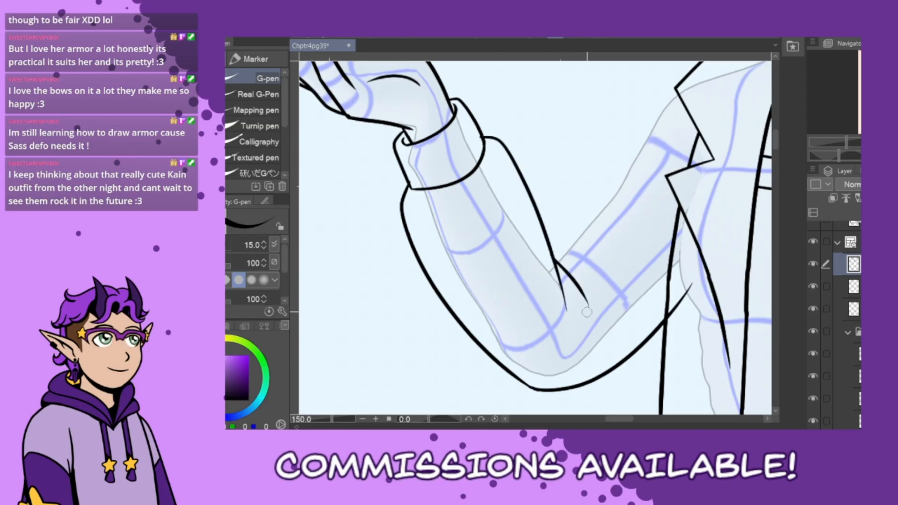
# Ink the upper edge of the raised arm's sleeve from the shoulder to the elbow crease, plus a small fold mark below the cuff
pyautogui.moveTo(713, 77)
pyautogui.mouseDown()
pyautogui.moveTo(629, 150)
pyautogui.moveTo(547, 267)
pyautogui.mouseUp()
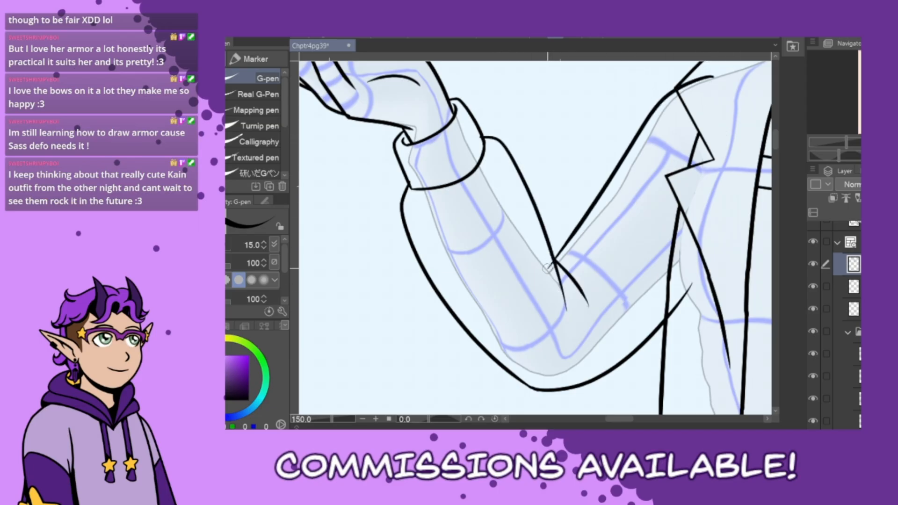
pyautogui.hotkey('ctrl', 'z')
pyautogui.hotkey('ctrl', 'z')
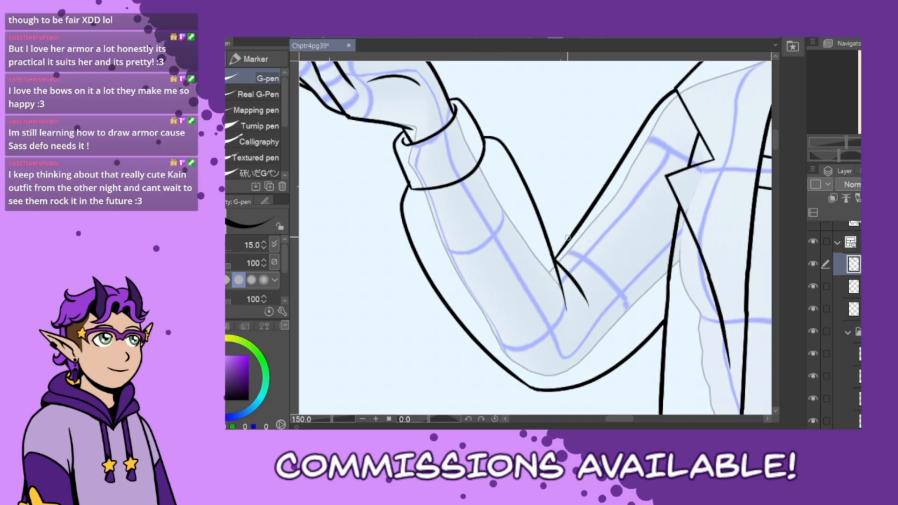
pyautogui.moveTo(458, 199); pyautogui.dragTo(463, 193)
pyautogui.scroll(-3, 611, 388)
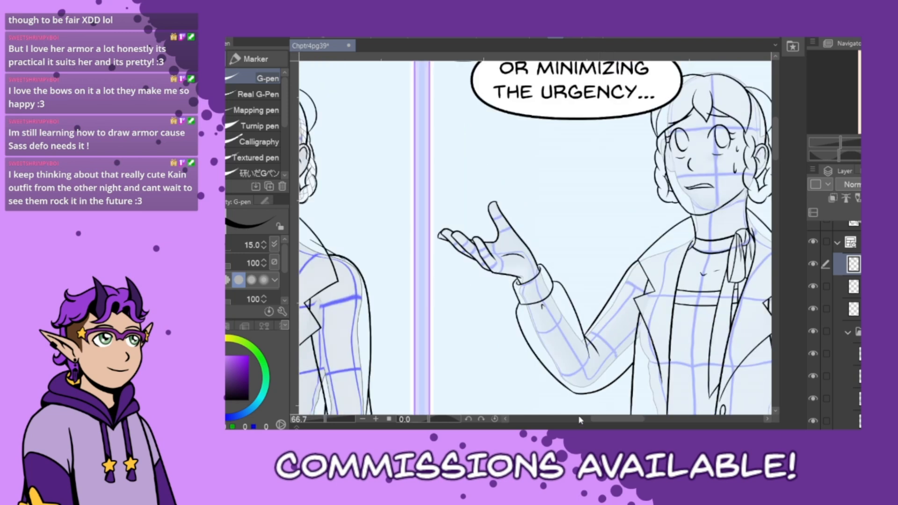
# Select the lower iris curves of both eyes together and shift them slightly left on the vector ink layer
pyautogui.moveTo(608, 420); pyautogui.dragTo(625, 424)
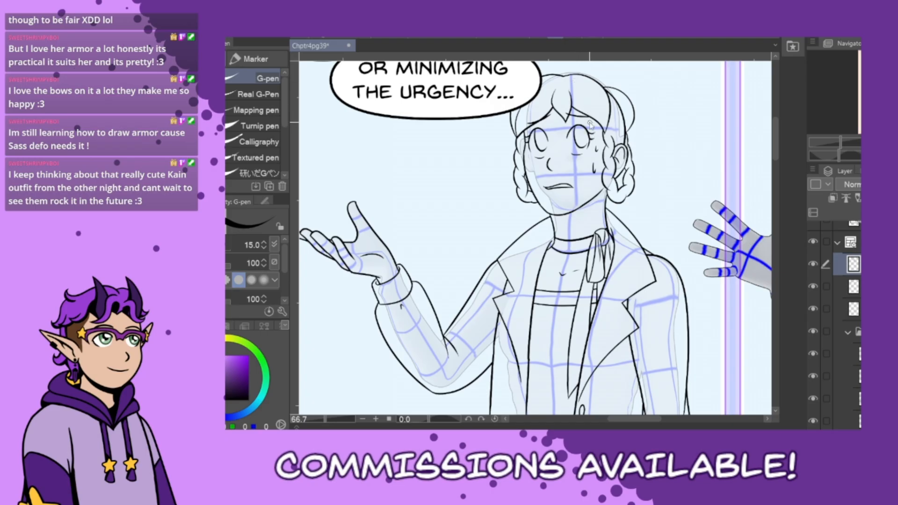
pyautogui.scroll(3, 591, 124)
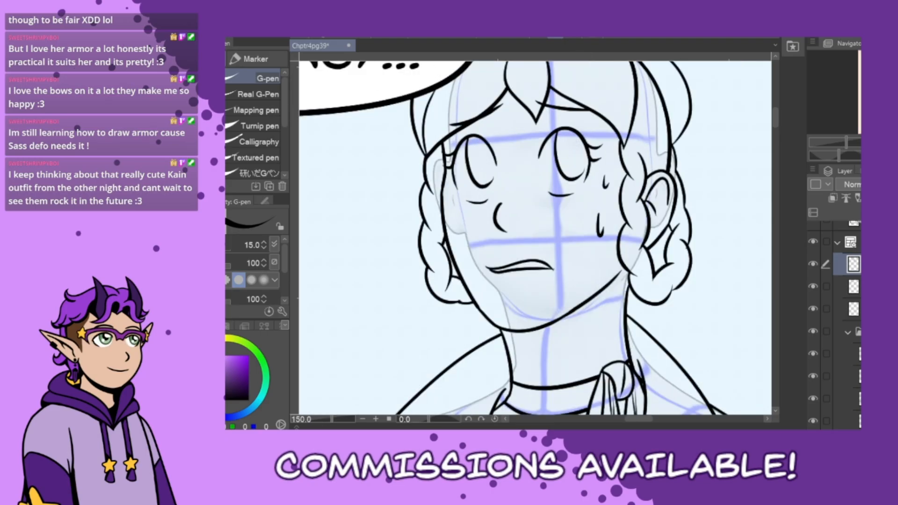
pyautogui.press('m')
pyautogui.press('o')
pyautogui.click(492, 181)
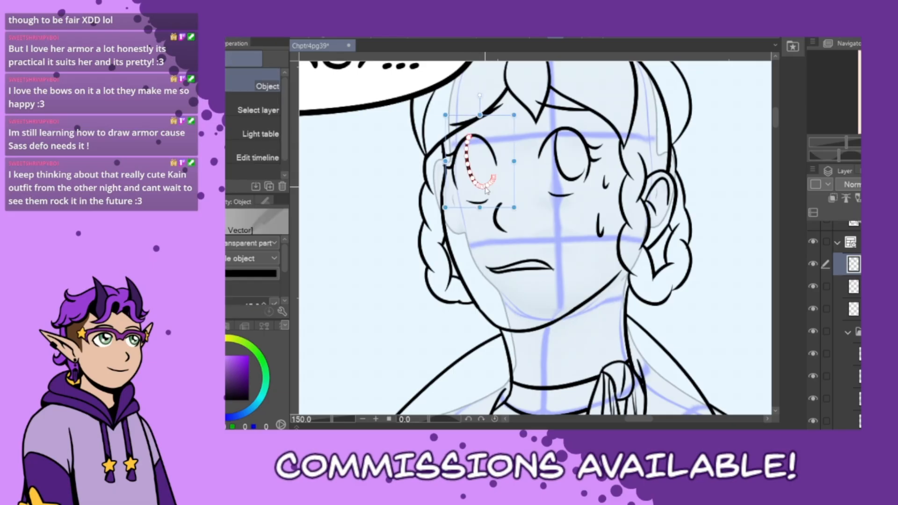
pyautogui.click(572, 182)
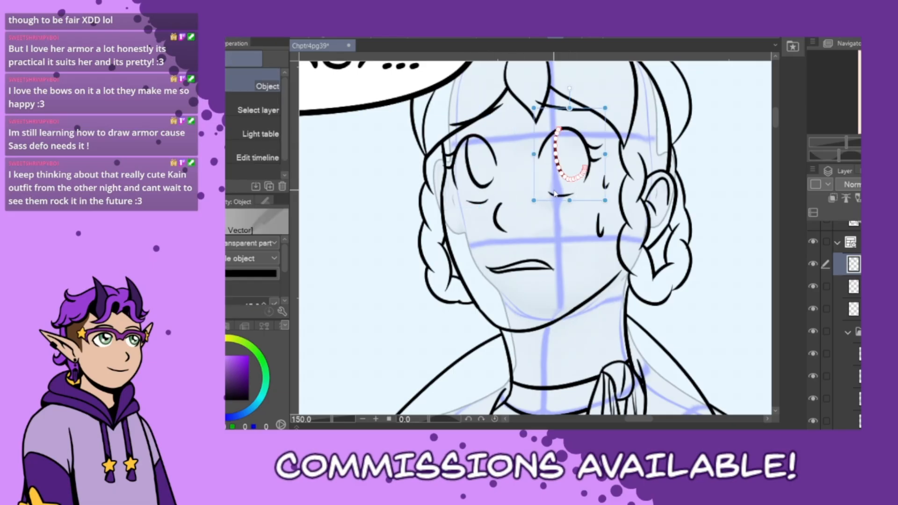
pyautogui.keyDown('shift'); pyautogui.click(482, 186); pyautogui.keyUp('shift')
pyautogui.moveTo(588, 210); pyautogui.dragTo(576, 212)
pyautogui.click(569, 242)
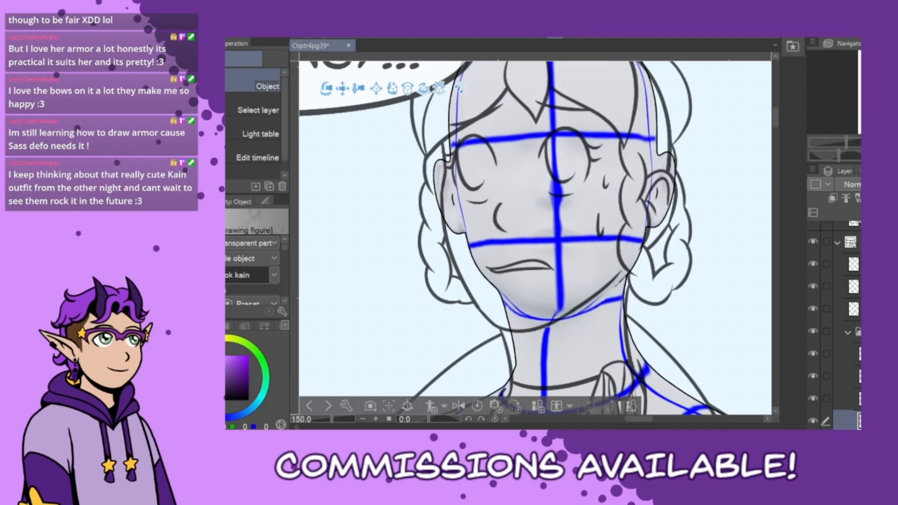
pyautogui.click(853, 264)
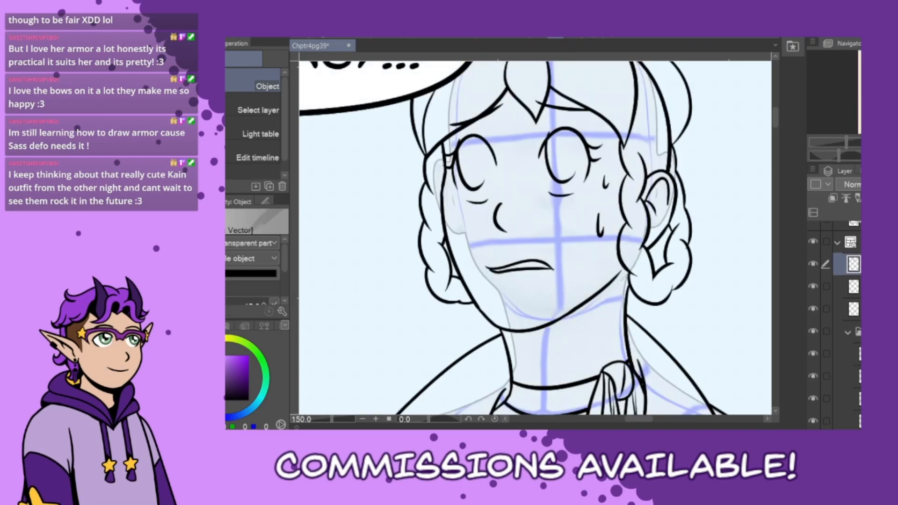
# Replace the nearly closed mouth with an open mouth outline using the G-pen, with a slanted upper lip and a curved lower lip
pyautogui.press('p')
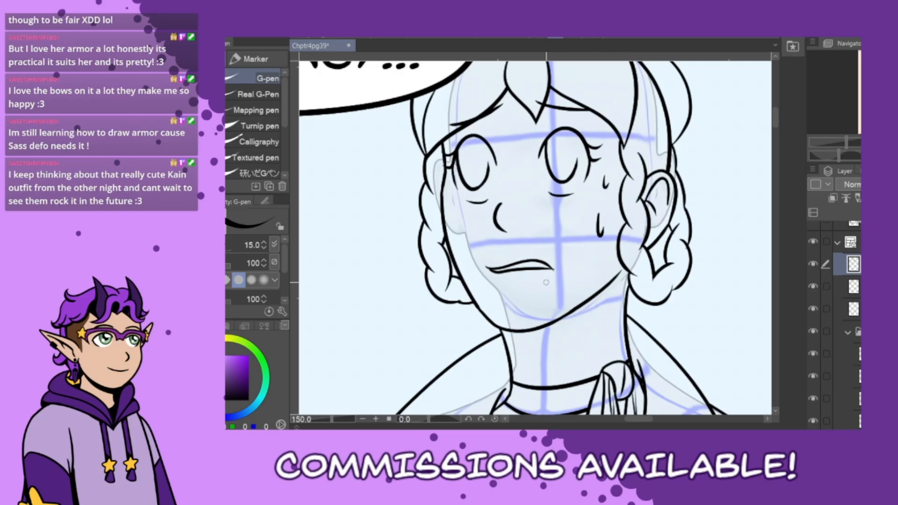
pyautogui.hotkey('ctrl', 'z')
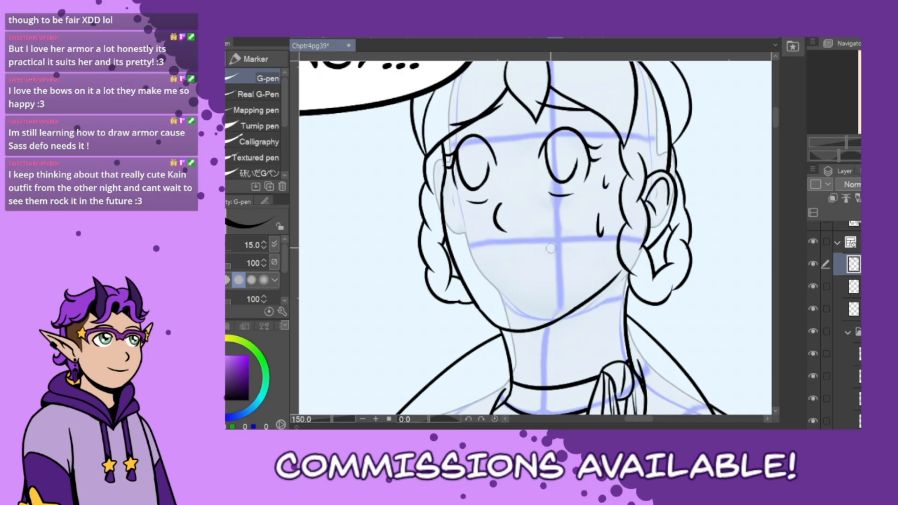
pyautogui.moveTo(490, 254); pyautogui.dragTo(549, 278)
pyautogui.hotkey('ctrl', 'z')
pyautogui.moveTo(487, 255); pyautogui.dragTo(554, 271)
pyautogui.moveTo(495, 259)
pyautogui.mouseDown()
pyautogui.moveTo(519, 282)
pyautogui.moveTo(555, 278)
pyautogui.mouseUp()
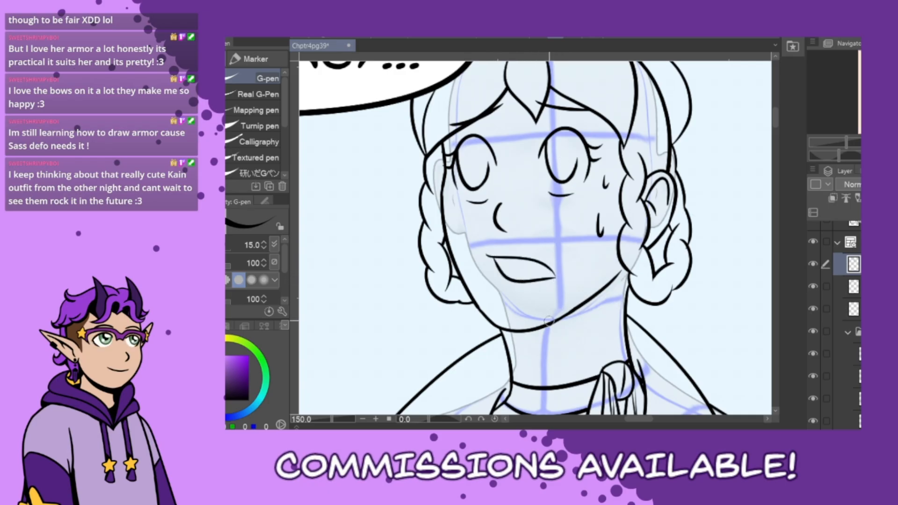
pyautogui.hotkey('ctrl', 'z')
pyautogui.hotkey('ctrl', 'z')
pyautogui.moveTo(487, 258); pyautogui.dragTo(556, 278)
pyautogui.moveTo(492, 263)
pyautogui.mouseDown()
pyautogui.moveTo(513, 289)
pyautogui.moveTo(556, 278)
pyautogui.mouseUp()
# Work out the inner teeth and tongue lines of the open mouth with short G-pen strokes
pyautogui.moveTo(503, 283)
pyautogui.mouseDown()
pyautogui.moveTo(547, 269)
pyautogui.moveTo(550, 278)
pyautogui.moveTo(496, 267)
pyautogui.moveTo(549, 260)
pyautogui.moveTo(533, 275)
pyautogui.moveTo(498, 269)
pyautogui.moveTo(546, 258)
pyautogui.mouseUp()
pyautogui.hotkey('ctrl', 'z')
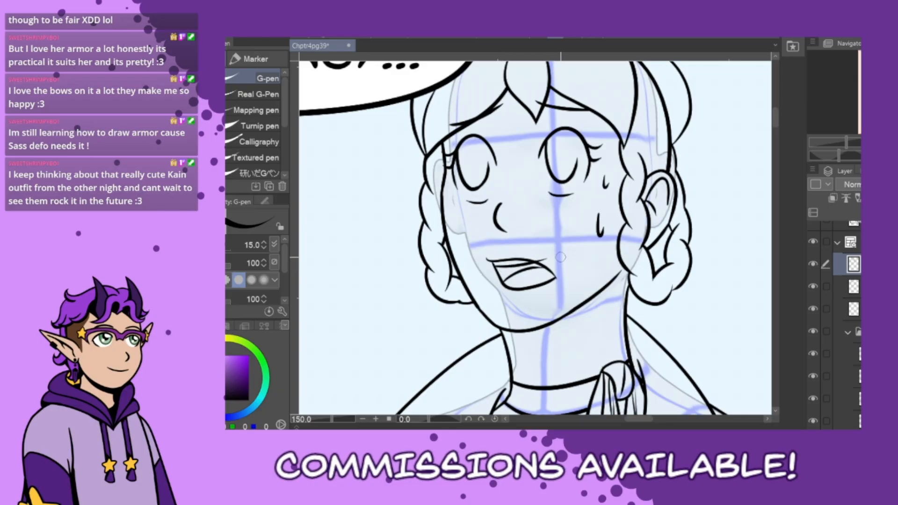
pyautogui.hotkey('ctrl', 'z')
pyautogui.moveTo(495, 267); pyautogui.dragTo(545, 260)
pyautogui.hotkey('ctrl', 'z')
# Review the inked middle panel within the page's top row and examine the posed mannequin in the adjoining panel
pyautogui.scroll(-4, 552, 328)
pyautogui.scroll(-1, 553, 330)
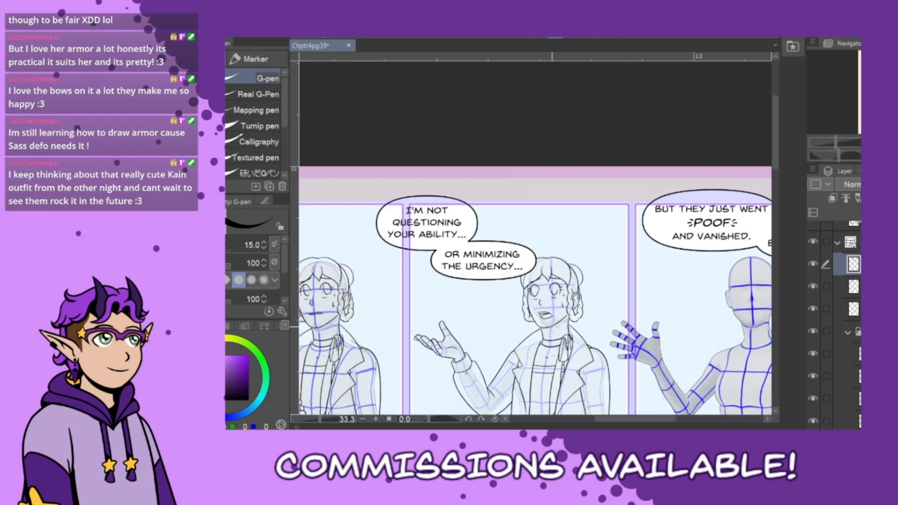
pyautogui.scroll(-5, 778, 197)
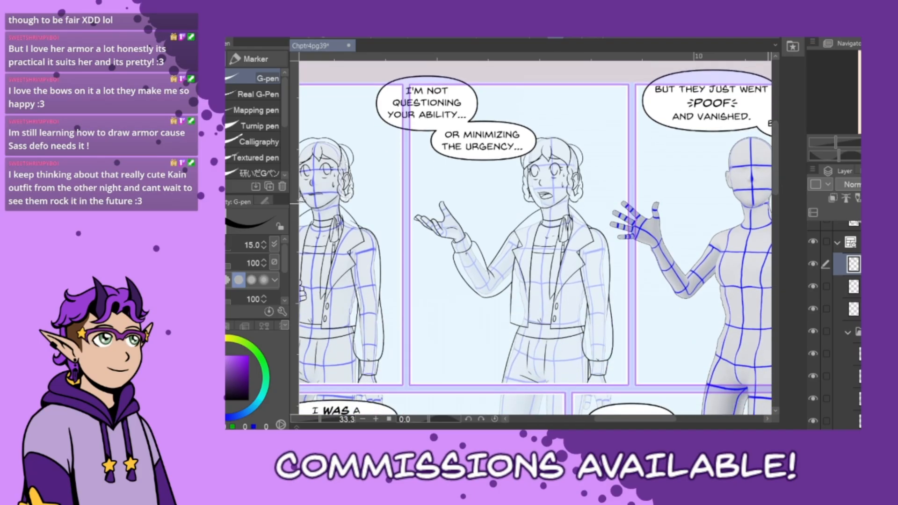
pyautogui.moveTo(664, 420)
pyautogui.mouseDown()
pyautogui.moveTo(649, 419)
pyautogui.moveTo(665, 424)
pyautogui.mouseUp()
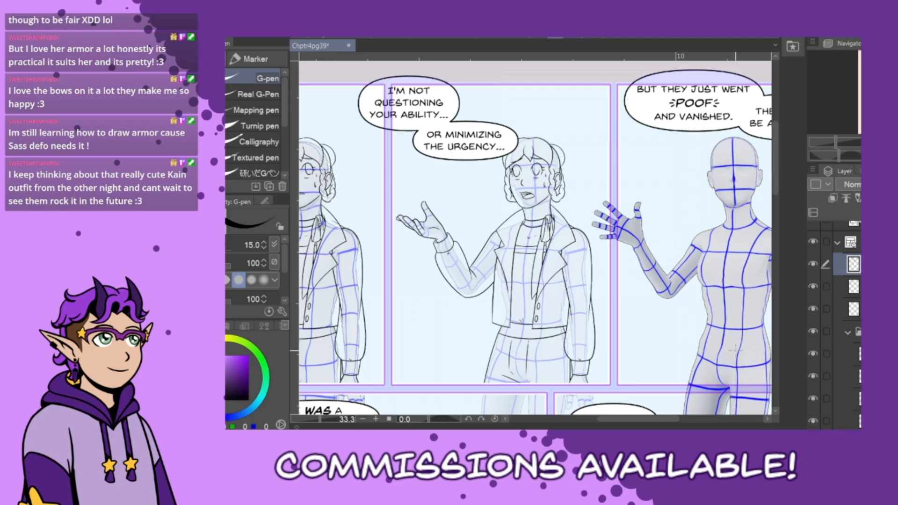
pyautogui.moveTo(639, 423)
pyautogui.mouseDown()
pyautogui.moveTo(622, 421)
pyautogui.moveTo(655, 423)
pyautogui.mouseUp()
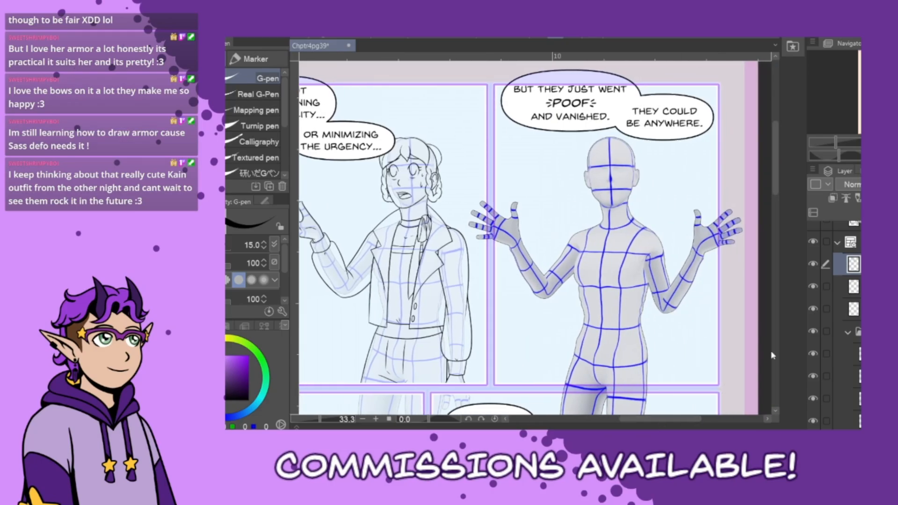
pyautogui.moveTo(778, 198)
pyautogui.mouseDown()
pyautogui.moveTo(775, 265)
pyautogui.moveTo(780, 183)
pyautogui.mouseUp()
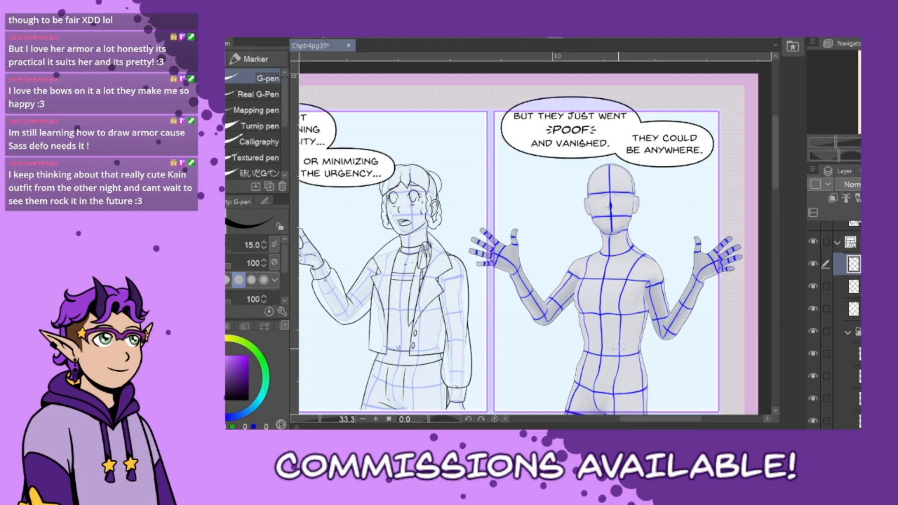
pyautogui.scroll(1, 622, 197)
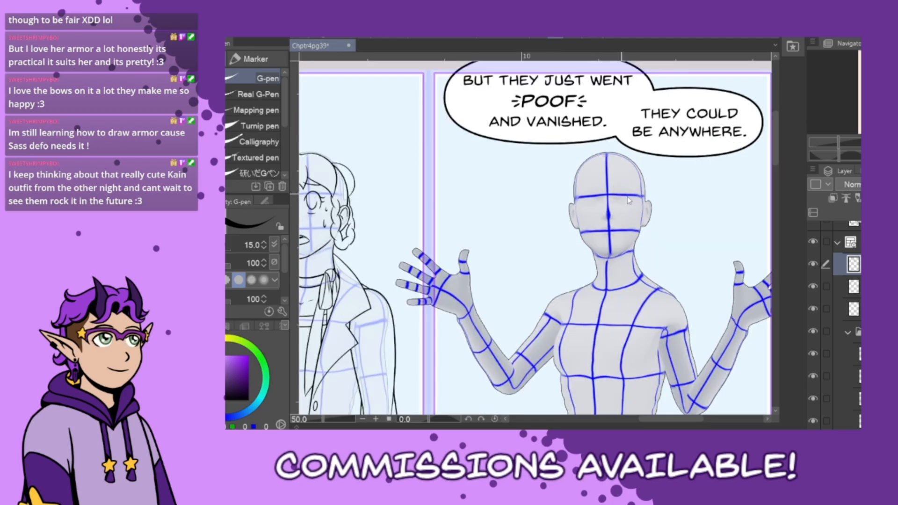
pyautogui.scroll(2, 629, 200)
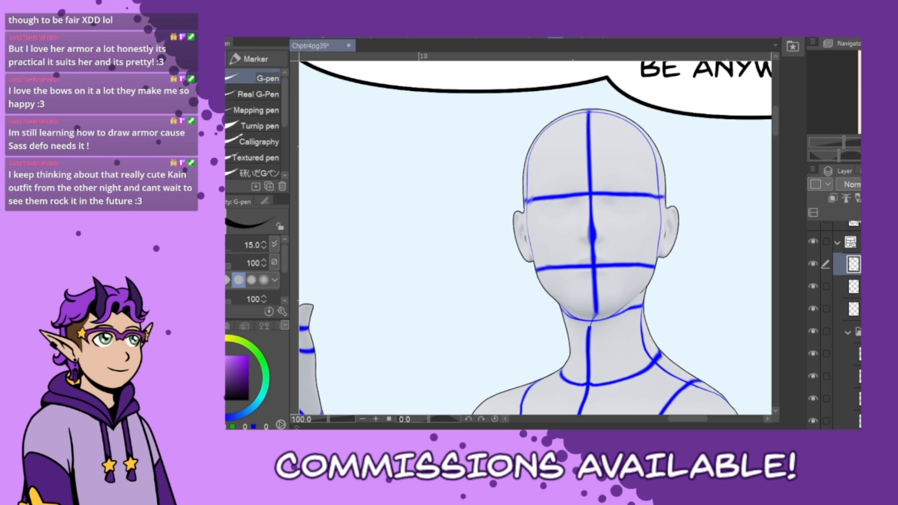
# Find the 3D mannequin layer of the "They could be anywhere" panel and lower its opacity to a faint drawing guide
pyautogui.hotkey('ctrl', 'z')
pyautogui.click(847, 398)
pyautogui.moveTo(813, 399); pyautogui.dragTo(812, 420)
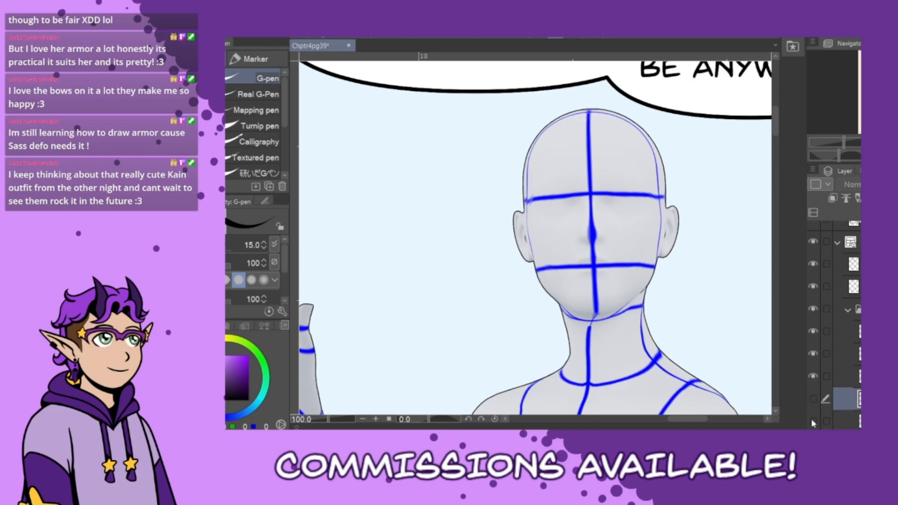
pyautogui.scroll(5, 835, 323)
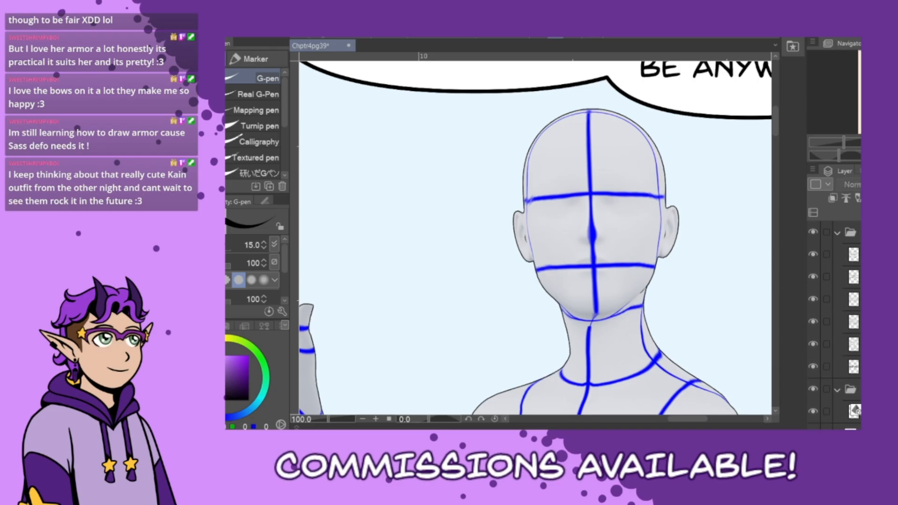
pyautogui.click(854, 411)
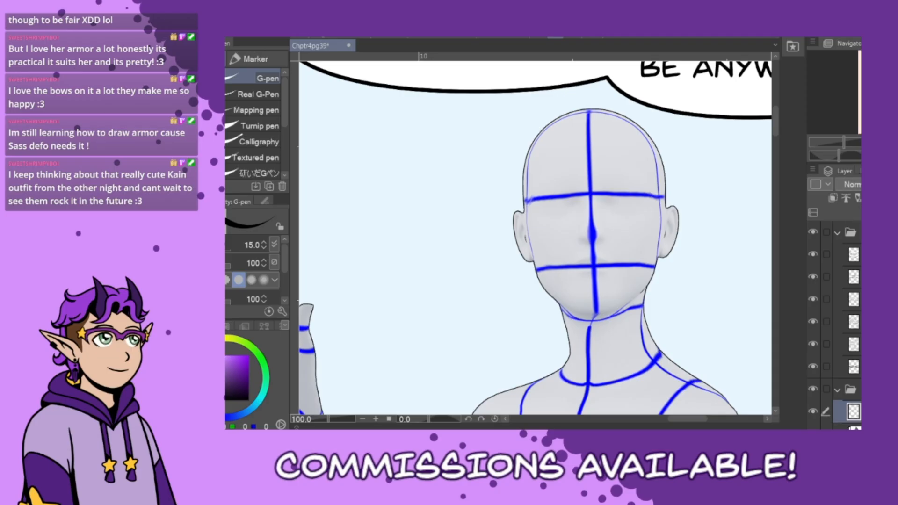
pyautogui.scroll(-3, 835, 322)
pyautogui.click(853, 364)
pyautogui.click(889, 184)
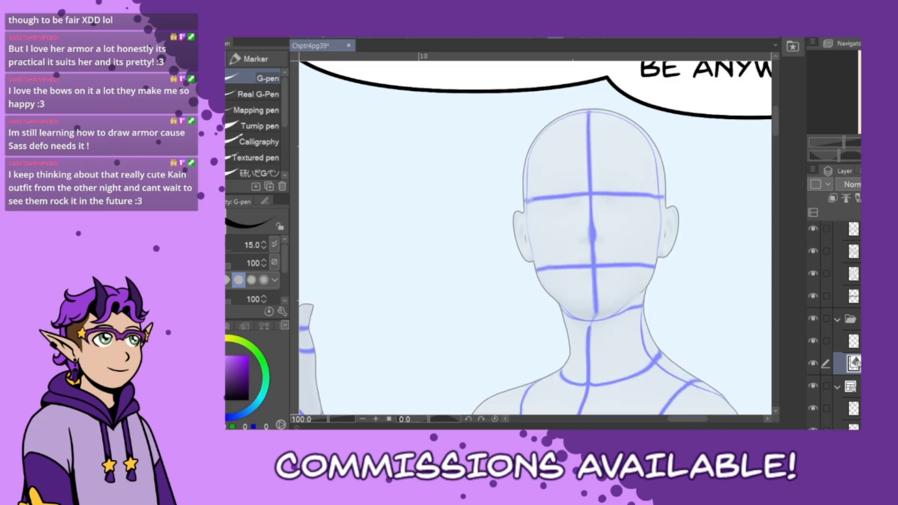
# Add a new layer directly above the faded mannequin layer, beneath the panel's existing drawing layer
pyautogui.click(853, 341)
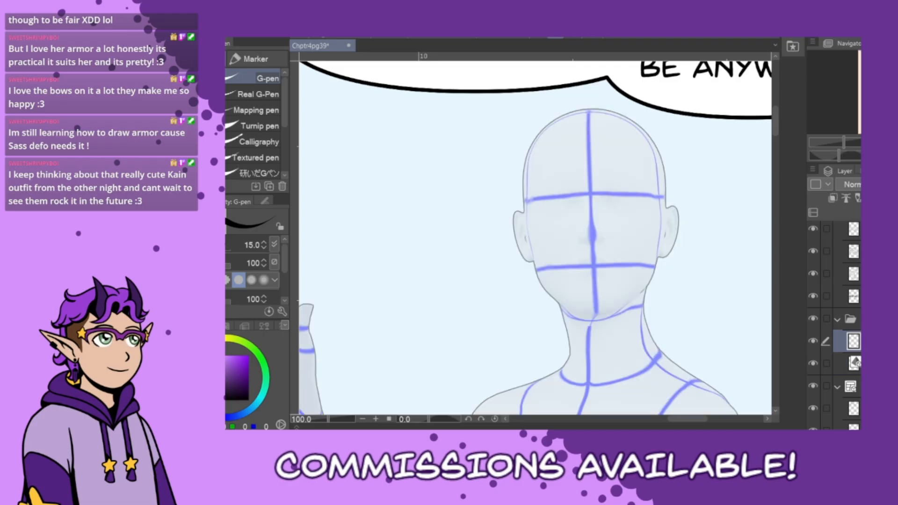
pyautogui.moveTo(674, 419)
pyautogui.mouseDown()
pyautogui.moveTo(629, 418)
pyautogui.moveTo(670, 418)
pyautogui.mouseUp()
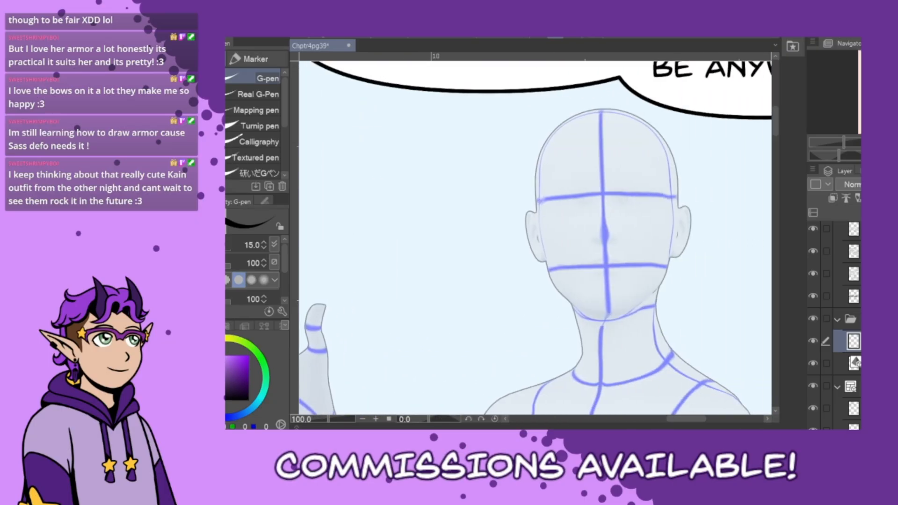
pyautogui.click(853, 363)
pyautogui.hotkey('ctrl', 'shift', 'n')
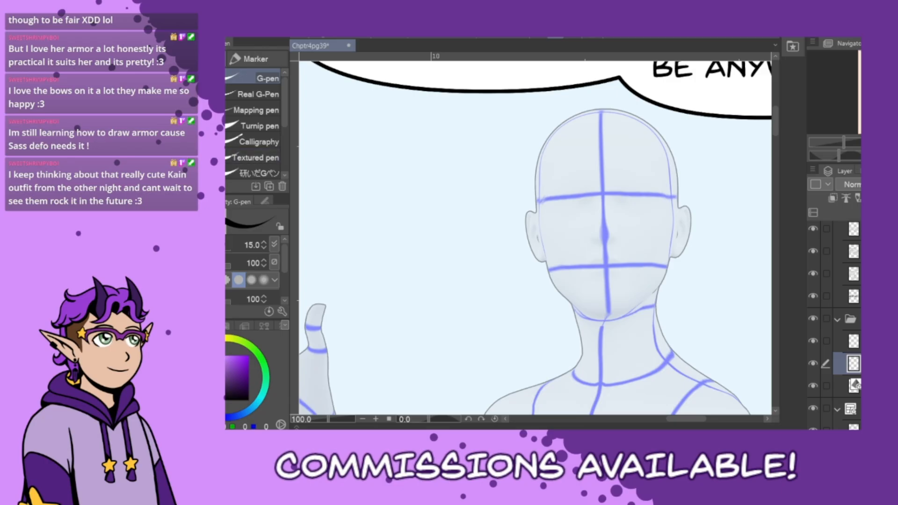
# Paint a looped braid with the 三編太(ミス) brush over the mannequin's ear on the right of the head
pyautogui.press('b')
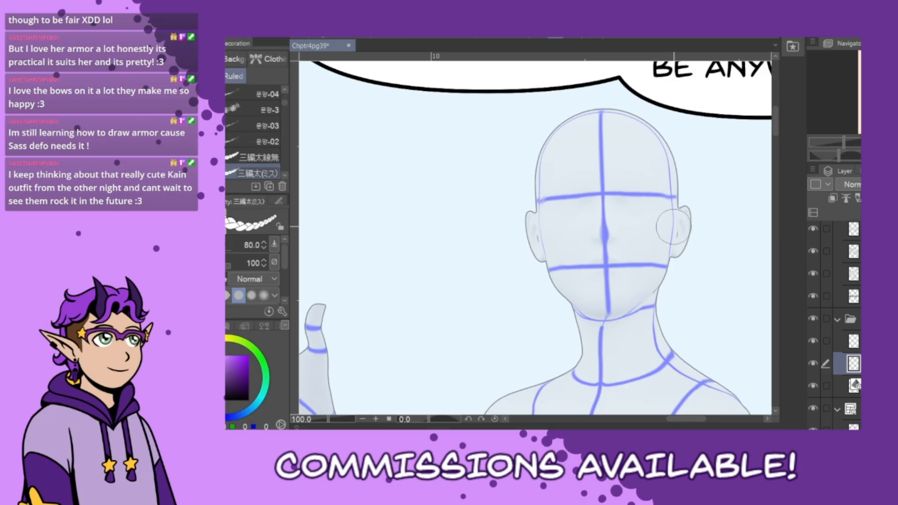
pyautogui.moveTo(675, 192); pyautogui.dragTo(673, 296)
pyautogui.hotkey('ctrl', 'z')
pyautogui.moveTo(671, 180)
pyautogui.mouseDown()
pyautogui.moveTo(670, 243)
pyautogui.moveTo(683, 192)
pyautogui.moveTo(670, 251)
pyautogui.moveTo(680, 191)
pyautogui.moveTo(668, 222)
pyautogui.moveTo(673, 297)
pyautogui.mouseUp()
pyautogui.hotkey('ctrl', 'z')
pyautogui.hotkey('ctrl', 'z')
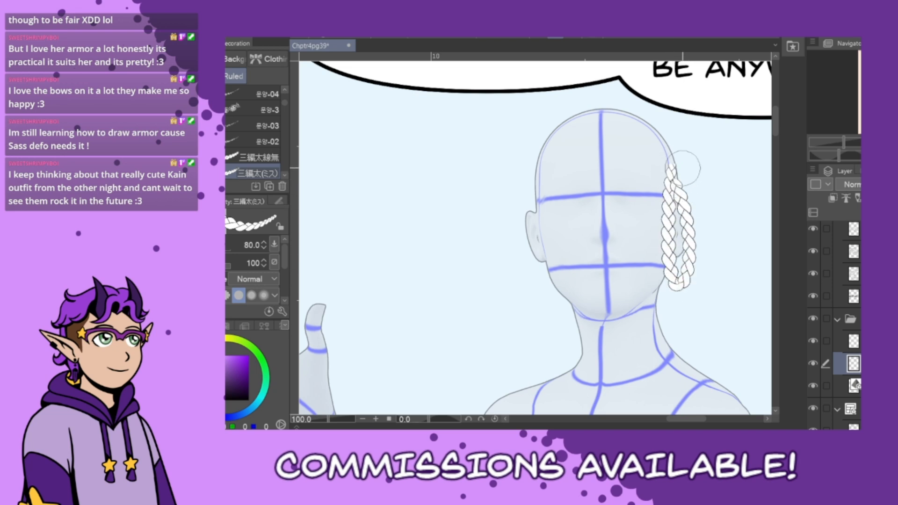
pyautogui.hotkey('ctrl', 'z')
pyautogui.moveTo(676, 168)
pyautogui.mouseDown()
pyautogui.moveTo(670, 261)
pyautogui.moveTo(689, 266)
pyautogui.moveTo(679, 181)
pyautogui.moveTo(668, 243)
pyautogui.moveTo(689, 252)
pyautogui.moveTo(679, 179)
pyautogui.mouseUp()
pyautogui.hotkey('ctrl', 'z')
# Paint a braid with the 三編太(ミス) brush down the left side of the head, over the ear and curving in at the jaw
pyautogui.moveTo(537, 177)
pyautogui.mouseDown()
pyautogui.moveTo(546, 274)
pyautogui.moveTo(529, 213)
pyautogui.mouseUp()
pyautogui.hotkey('ctrl', 'z')
pyautogui.moveTo(538, 174)
pyautogui.mouseDown()
pyautogui.moveTo(539, 295)
pyautogui.moveTo(528, 215)
pyautogui.mouseUp()
pyautogui.hotkey('ctrl', 'z')
pyautogui.moveTo(537, 174); pyautogui.dragTo(554, 304)
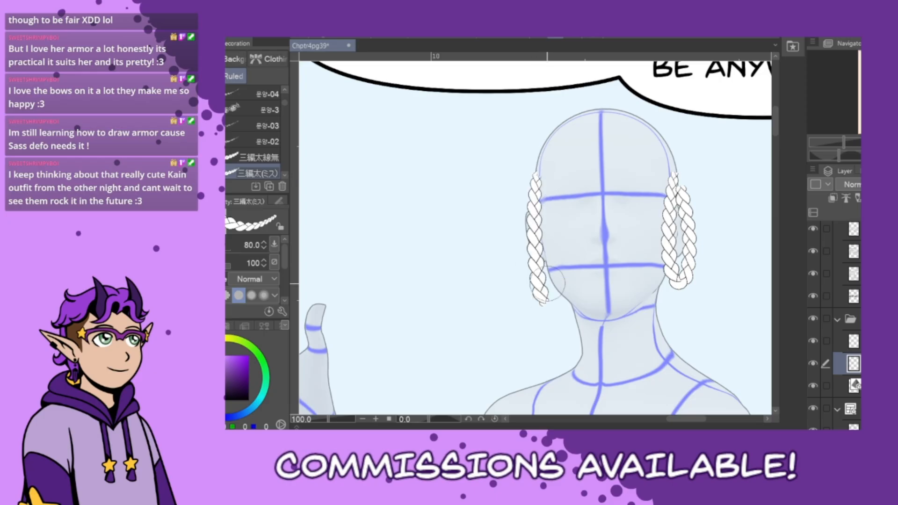
pyautogui.hotkey('ctrl', 'z')
pyautogui.moveTo(537, 174); pyautogui.dragTo(560, 277)
pyautogui.hotkey('ctrl', 'z')
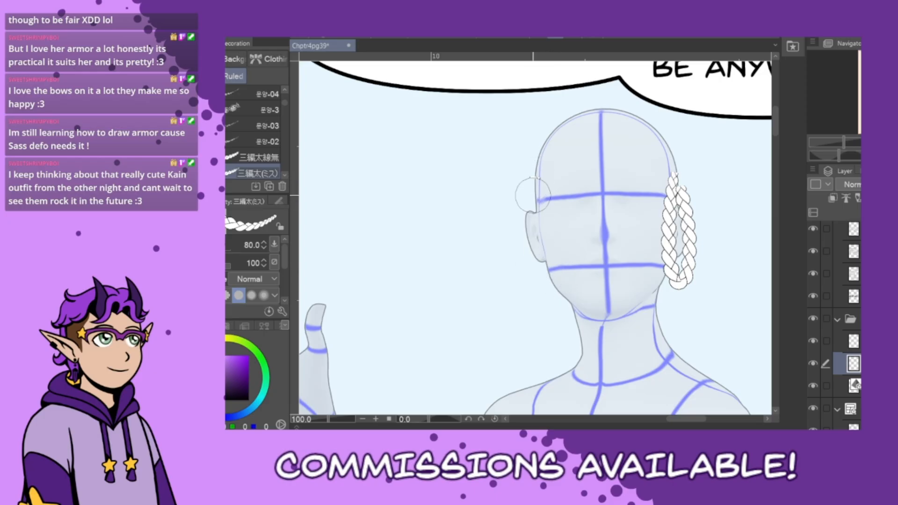
pyautogui.moveTo(535, 178); pyautogui.dragTo(557, 260)
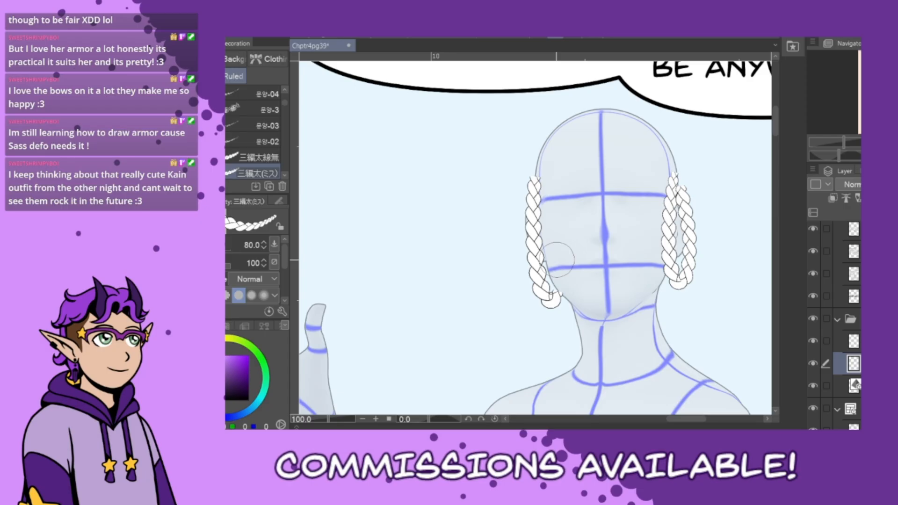
pyautogui.hotkey('ctrl', 'z')
pyautogui.moveTo(535, 175); pyautogui.dragTo(554, 300)
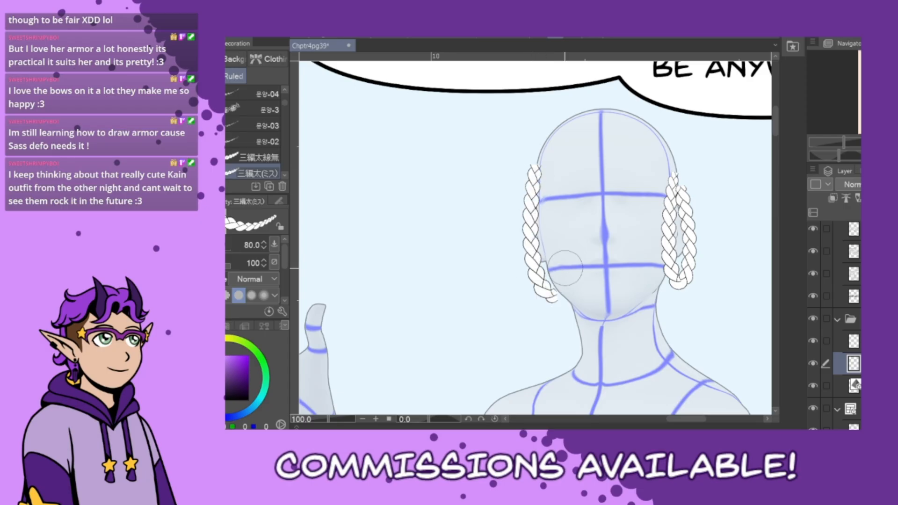
pyautogui.hotkey('ctrl', 'z')
pyautogui.moveTo(536, 176)
pyautogui.mouseDown()
pyautogui.moveTo(529, 212)
pyautogui.moveTo(557, 299)
pyautogui.mouseUp()
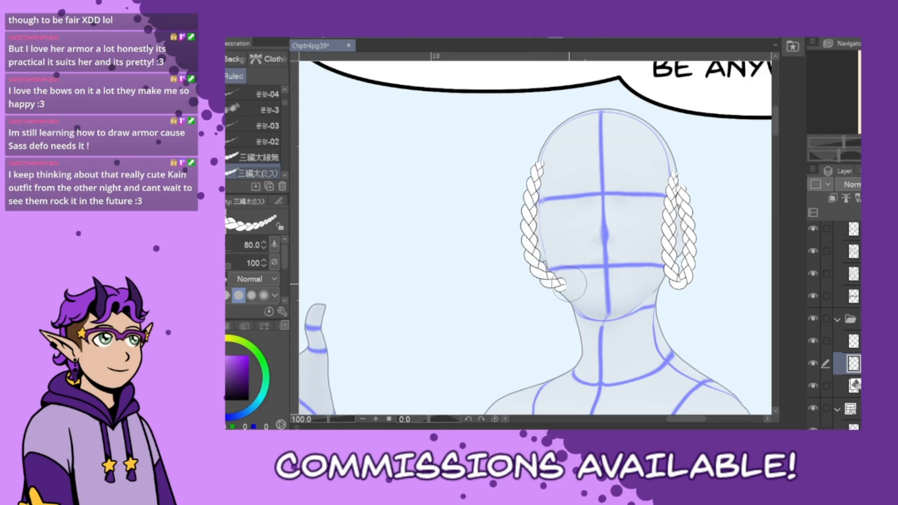
pyautogui.hotkey('ctrl', 'z')
pyautogui.moveTo(539, 156)
pyautogui.mouseDown()
pyautogui.moveTo(526, 262)
pyautogui.moveTo(561, 297)
pyautogui.mouseUp()
pyautogui.hotkey('ctrl', 'z')
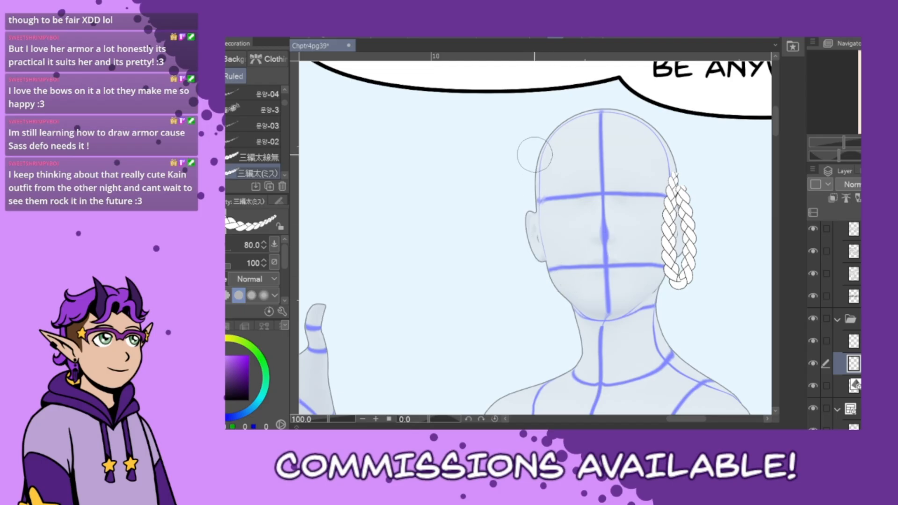
pyautogui.moveTo(534, 156)
pyautogui.mouseDown()
pyautogui.moveTo(526, 223)
pyautogui.moveTo(566, 286)
pyautogui.mouseUp()
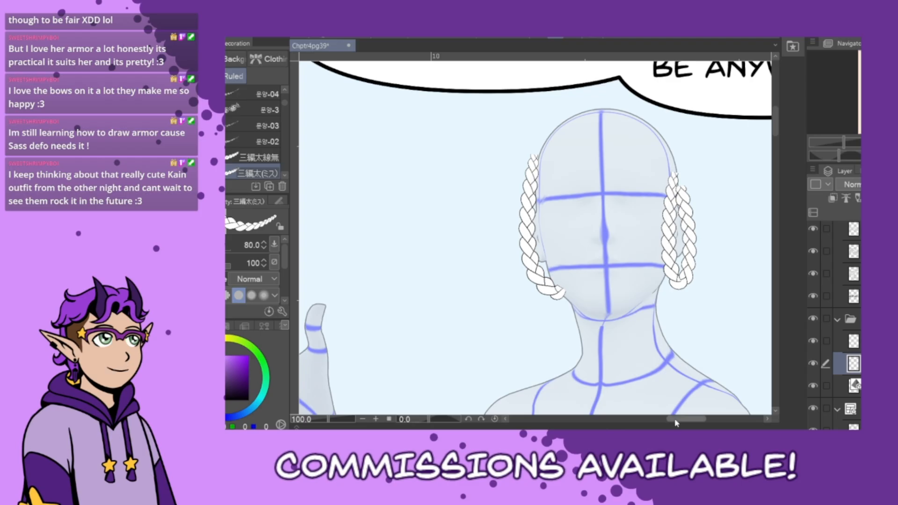
# On the drawing layer above the braids, ink the left hairline with the G-pen, from the forehead's centre sweeping down to the temple
pyautogui.moveTo(675, 422); pyautogui.dragTo(683, 419)
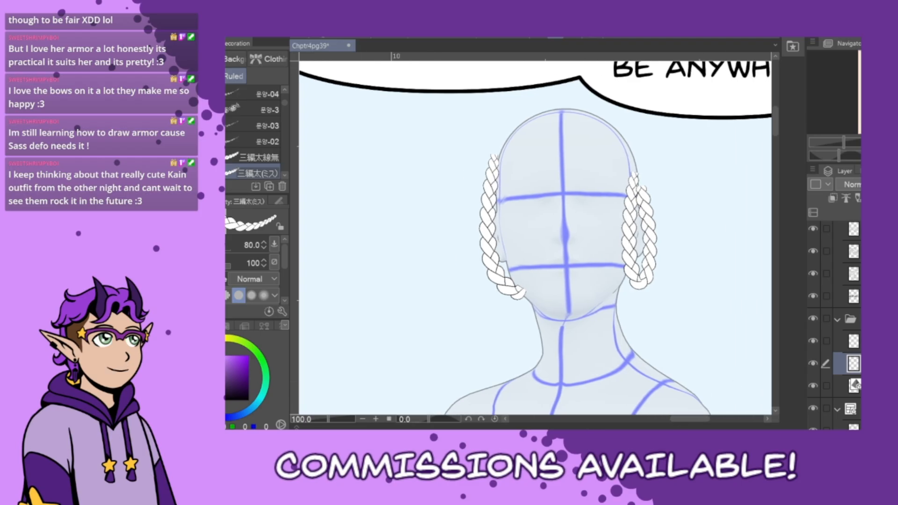
pyautogui.click(848, 341)
pyautogui.press('p')
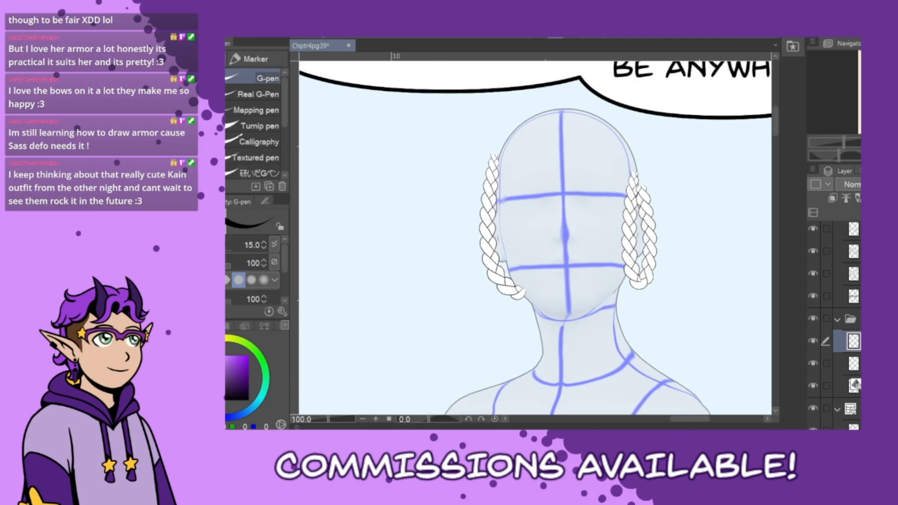
pyautogui.scroll(2, 576, 123)
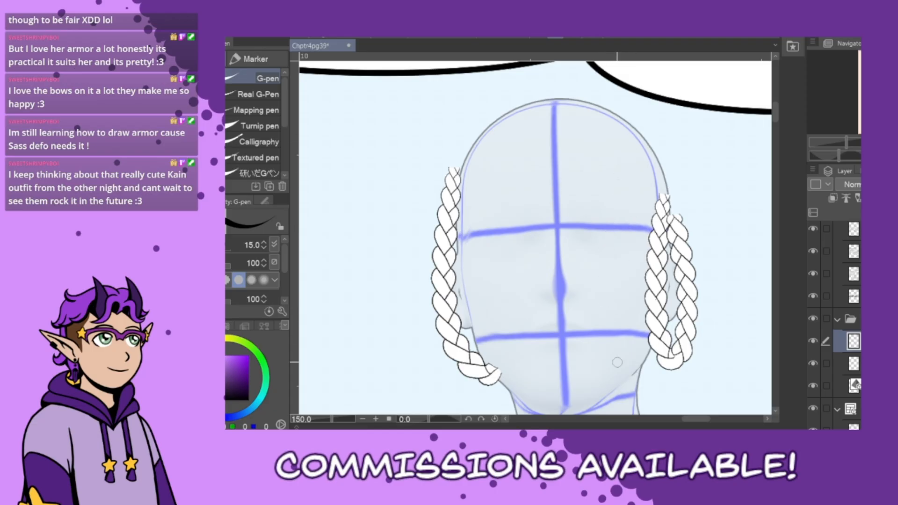
pyautogui.moveTo(588, 220); pyautogui.dragTo(626, 209)
pyautogui.hotkey('ctrl', 'z')
pyautogui.moveTo(561, 117)
pyautogui.mouseDown()
pyautogui.moveTo(528, 183)
pyautogui.moveTo(446, 260)
pyautogui.moveTo(483, 202)
pyautogui.moveTo(454, 246)
pyautogui.mouseUp()
pyautogui.hotkey('ctrl', 'z')
# Ink the outer hair contour from the crown around the left side of the head, ending at the temple over the braid
pyautogui.moveTo(531, 88)
pyautogui.mouseDown()
pyautogui.moveTo(482, 99)
pyautogui.moveTo(444, 234)
pyautogui.mouseUp()
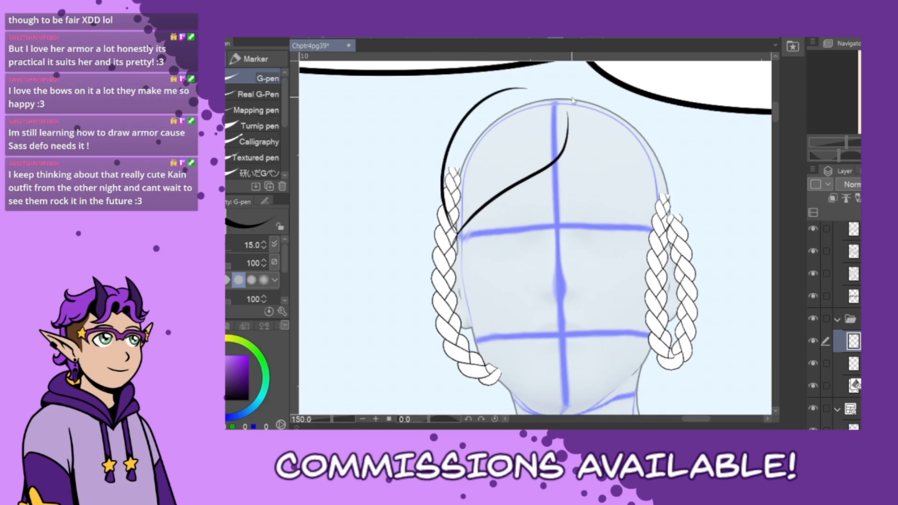
pyautogui.hotkey('ctrl', 'z')
pyautogui.moveTo(567, 80)
pyautogui.mouseDown()
pyautogui.moveTo(451, 140)
pyautogui.moveTo(448, 219)
pyautogui.mouseUp()
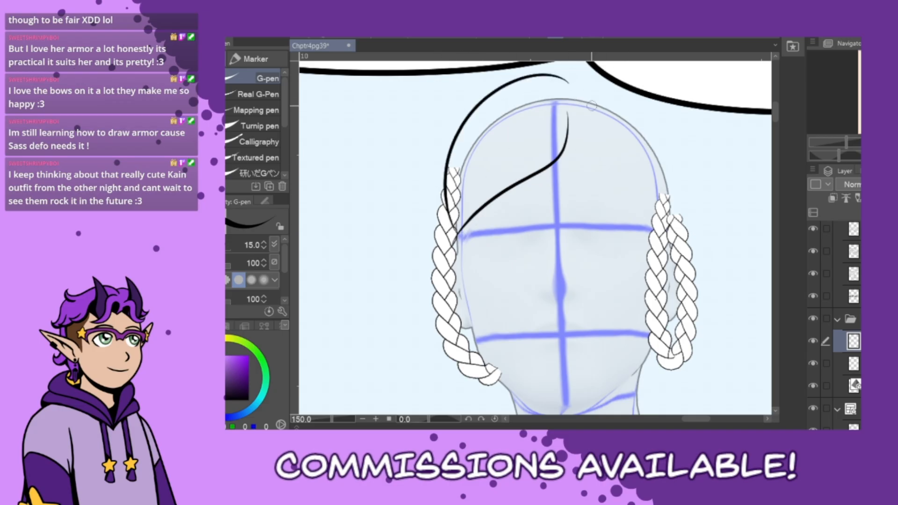
pyautogui.hotkey('ctrl', 'z')
pyautogui.moveTo(563, 77)
pyautogui.mouseDown()
pyautogui.moveTo(455, 242)
pyautogui.moveTo(462, 250)
pyautogui.mouseUp()
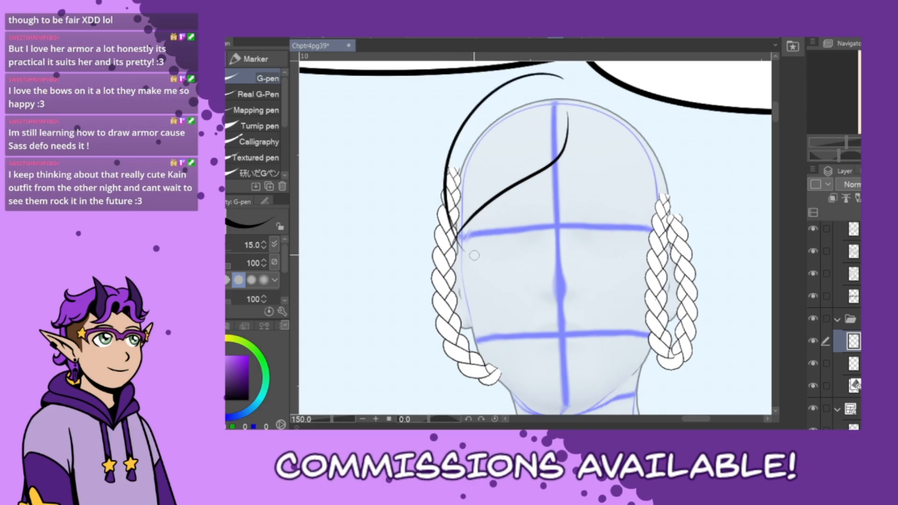
pyautogui.hotkey('ctrl', 'z')
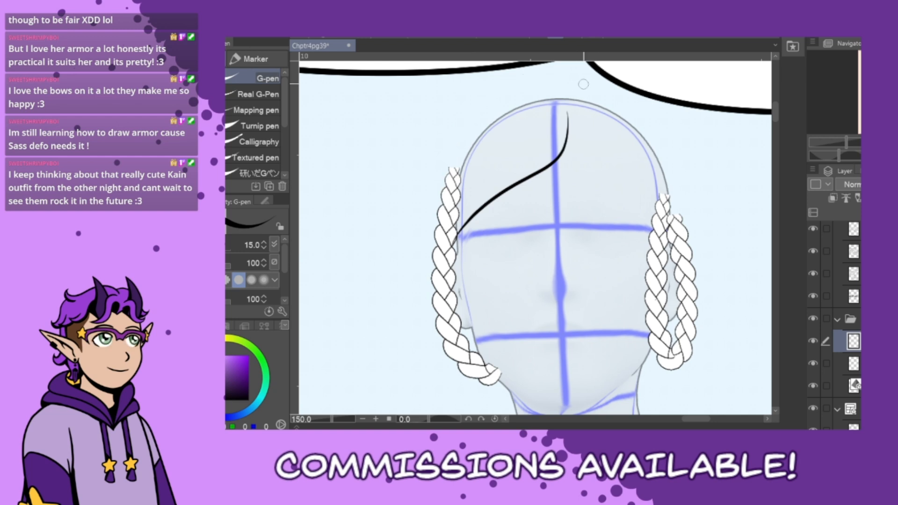
pyautogui.moveTo(582, 79)
pyautogui.mouseDown()
pyautogui.moveTo(553, 72)
pyautogui.moveTo(437, 220)
pyautogui.moveTo(470, 256)
pyautogui.mouseUp()
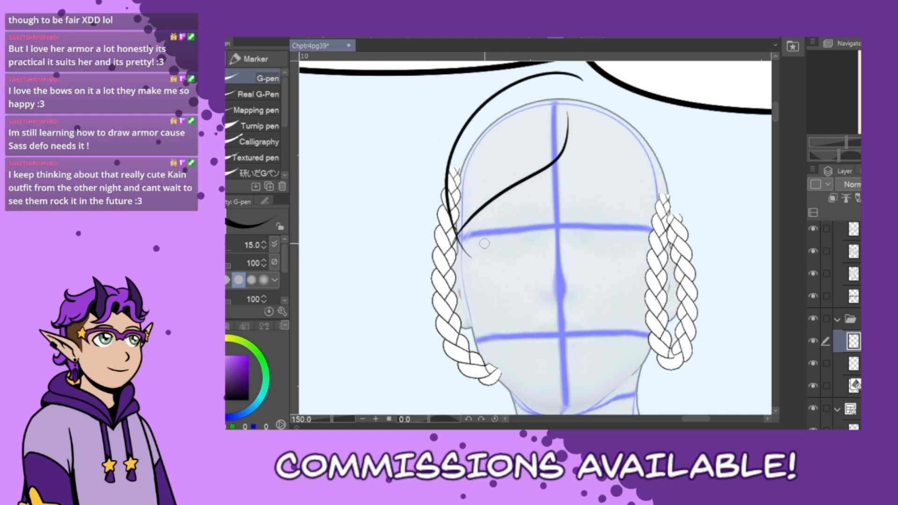
pyautogui.hotkey('ctrl', 'z')
pyautogui.moveTo(584, 81)
pyautogui.mouseDown()
pyautogui.moveTo(542, 73)
pyautogui.moveTo(431, 193)
pyautogui.moveTo(474, 254)
pyautogui.mouseUp()
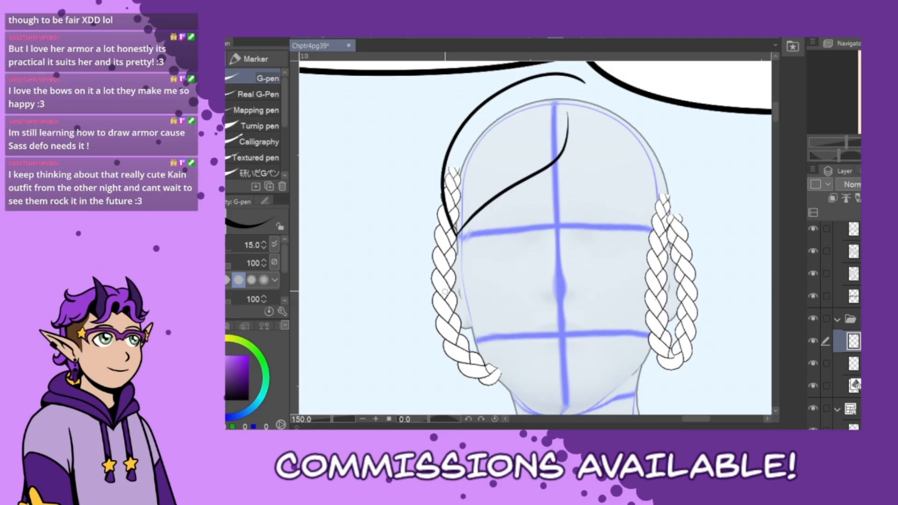
# Ink a small pointed lock at the forehead's centre and the right hairline sweeping from it down to the braid
pyautogui.moveTo(559, 116); pyautogui.dragTo(590, 184)
pyautogui.moveTo(584, 122); pyautogui.dragTo(591, 184)
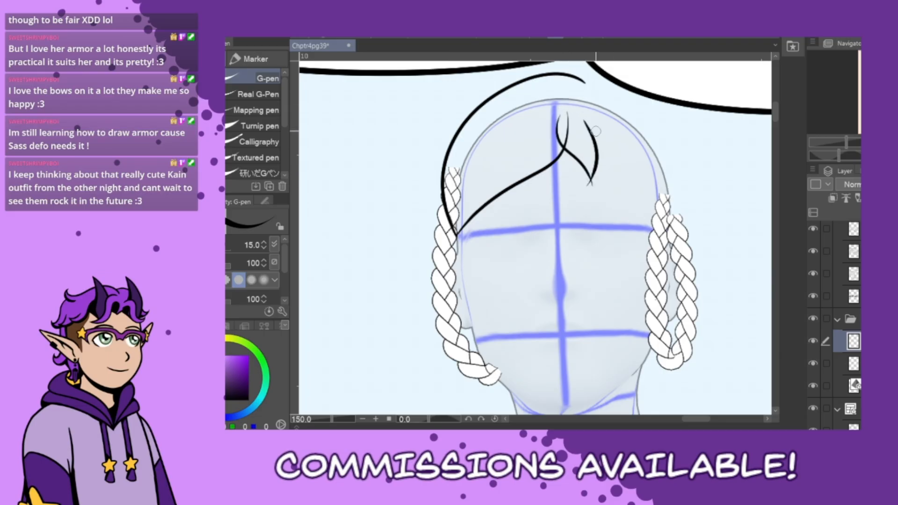
pyautogui.hotkey('ctrl', 'z')
pyautogui.moveTo(587, 115)
pyautogui.mouseDown()
pyautogui.moveTo(598, 164)
pyautogui.moveTo(583, 189)
pyautogui.mouseUp()
pyautogui.moveTo(580, 130)
pyautogui.mouseDown()
pyautogui.moveTo(619, 170)
pyautogui.moveTo(650, 231)
pyautogui.mouseUp()
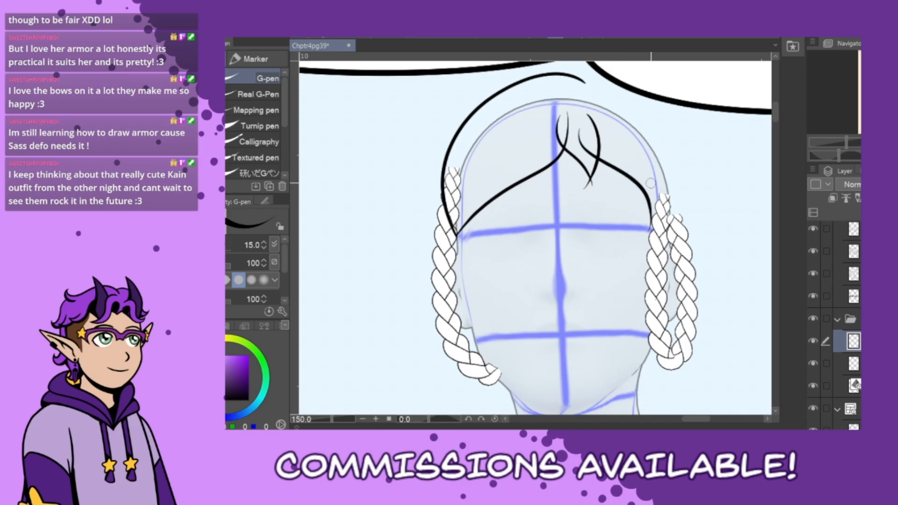
pyautogui.hotkey('ctrl', 'z')
pyautogui.hotkey('ctrl', 'z')
pyautogui.moveTo(586, 117)
pyautogui.mouseDown()
pyautogui.moveTo(639, 181)
pyautogui.moveTo(659, 236)
pyautogui.mouseUp()
# Ink the outer hair contour from the crown down the right side of the head and clean up crossing line ends around the forehead lock
pyautogui.moveTo(587, 82)
pyautogui.mouseDown()
pyautogui.moveTo(636, 98)
pyautogui.moveTo(652, 239)
pyautogui.mouseUp()
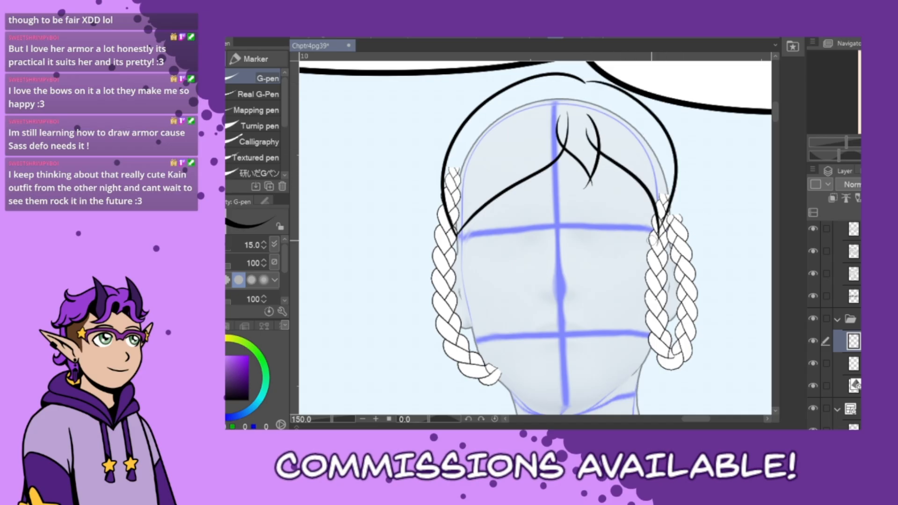
pyautogui.hotkey('ctrl', 'z')
pyautogui.moveTo(583, 80)
pyautogui.mouseDown()
pyautogui.moveTo(639, 83)
pyautogui.moveTo(679, 165)
pyautogui.moveTo(645, 237)
pyautogui.mouseUp()
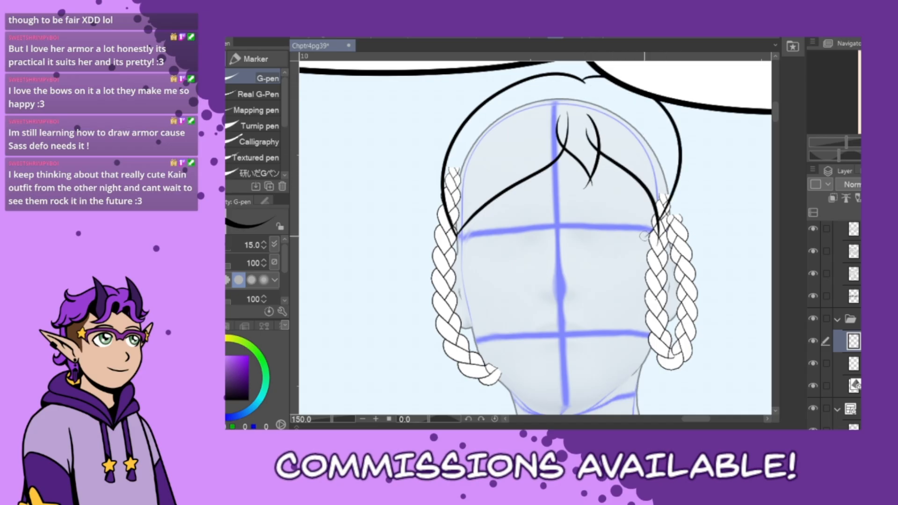
pyautogui.hotkey('ctrl', 'z')
pyautogui.moveTo(583, 81)
pyautogui.mouseDown()
pyautogui.moveTo(648, 95)
pyautogui.moveTo(643, 231)
pyautogui.moveTo(663, 247)
pyautogui.mouseUp()
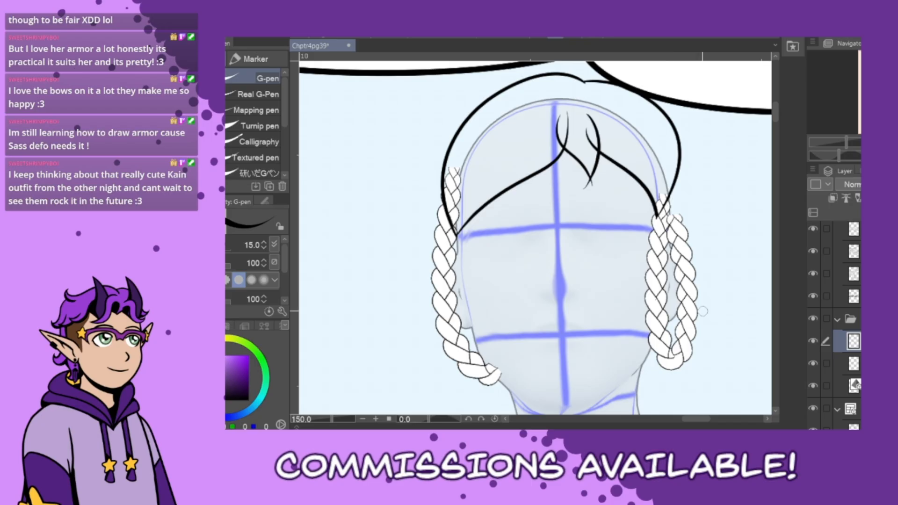
pyautogui.moveTo(571, 123)
pyautogui.mouseDown()
pyautogui.moveTo(572, 143)
pyautogui.moveTo(591, 144)
pyautogui.mouseUp()
# Ink the eye on the right side of the face with an arched upper lid, outer lashes and a short lower lid line
pyautogui.moveTo(591, 218); pyautogui.dragTo(635, 247)
pyautogui.hotkey('ctrl', 'z')
pyautogui.moveTo(588, 218)
pyautogui.mouseDown()
pyautogui.moveTo(634, 248)
pyautogui.moveTo(606, 273)
pyautogui.moveTo(634, 255)
pyautogui.moveTo(621, 266)
pyautogui.mouseUp()
pyautogui.hotkey('ctrl', 'z')
pyautogui.hotkey('ctrl', 'z')
pyautogui.hotkey('ctrl', 'z')
pyautogui.hotkey('ctrl', 'z')
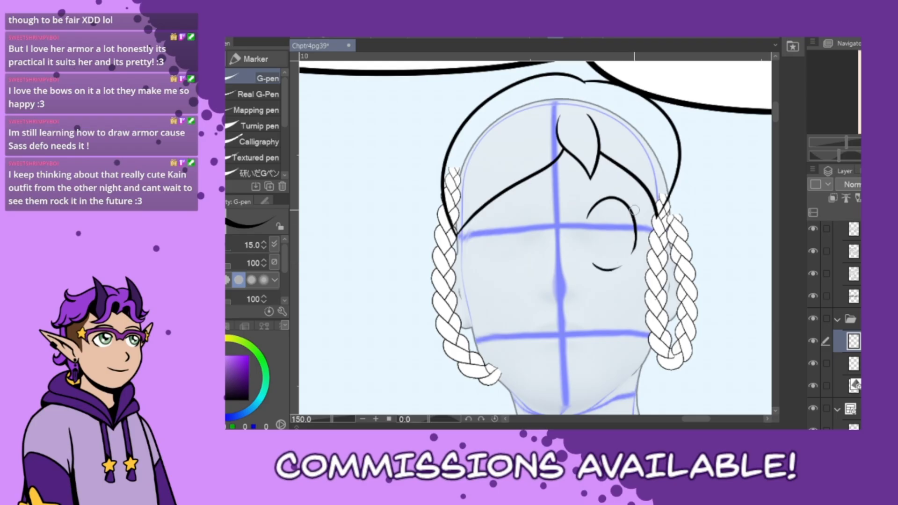
pyautogui.moveTo(634, 221)
pyautogui.mouseDown()
pyautogui.moveTo(652, 217)
pyautogui.moveTo(648, 232)
pyautogui.mouseUp()
pyautogui.hotkey('ctrl', 'z')
pyautogui.hotkey('ctrl', 'z')
pyautogui.hotkey('ctrl', 'z')
pyautogui.moveTo(605, 204)
pyautogui.mouseDown()
pyautogui.moveTo(599, 217)
pyautogui.moveTo(628, 239)
pyautogui.mouseUp()
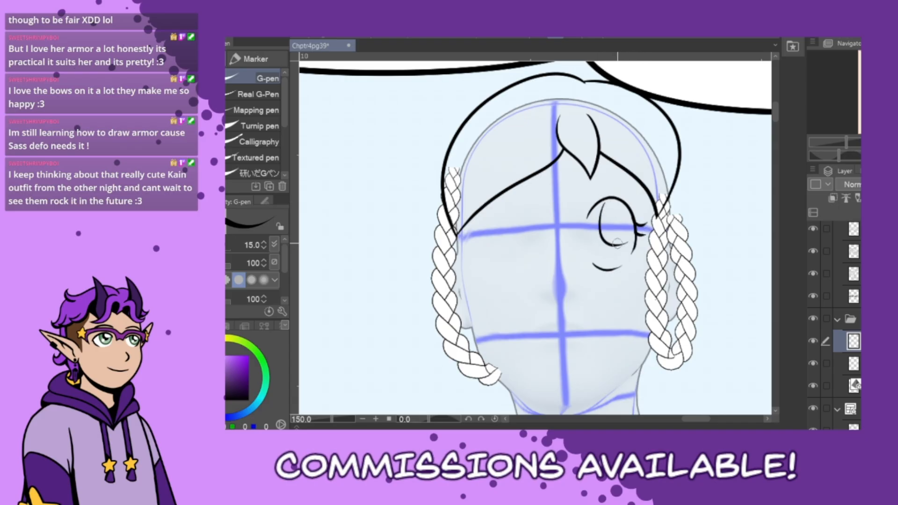
pyautogui.hotkey('ctrl', 'z')
pyautogui.moveTo(604, 203)
pyautogui.mouseDown()
pyautogui.moveTo(628, 236)
pyautogui.moveTo(579, 244)
pyautogui.moveTo(608, 281)
pyautogui.mouseUp()
pyautogui.hotkey('ctrl', 'z')
pyautogui.hotkey('ctrl', 'z')
# Select the inked eye, mirror a copy of it horizontally, and place it on the left side of the face, rotated to match the guides
pyautogui.press('m')
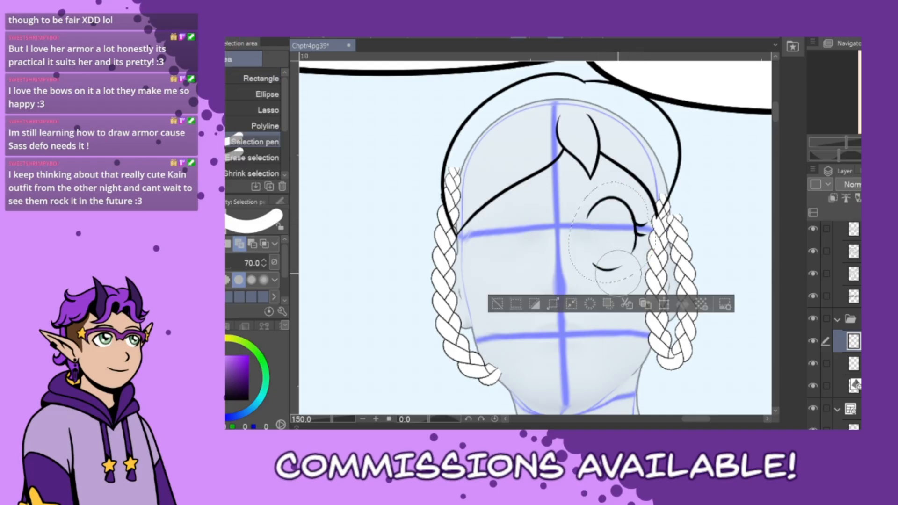
pyautogui.hotkey('ctrl', 't')
pyautogui.click(209, 244)
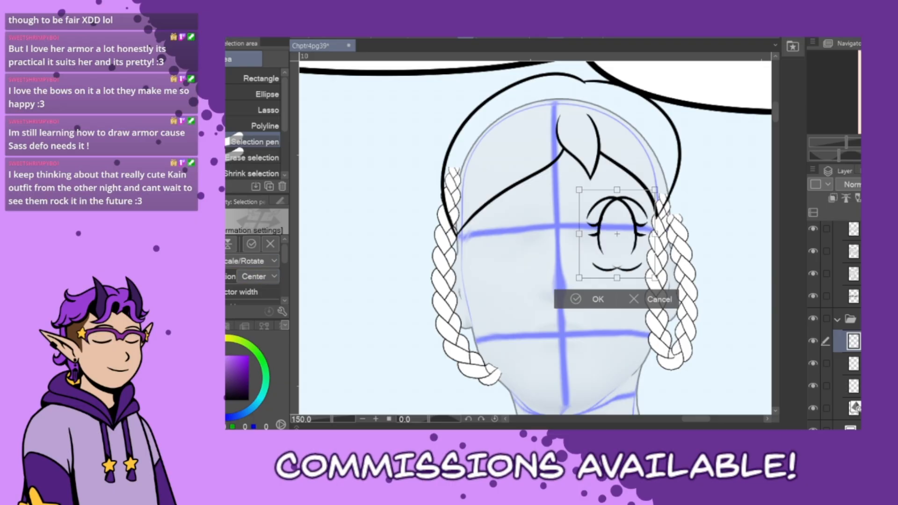
pyautogui.moveTo(642, 276); pyautogui.dragTo(539, 284)
pyautogui.moveTo(598, 289)
pyautogui.mouseDown()
pyautogui.moveTo(568, 294)
pyautogui.moveTo(522, 278)
pyautogui.moveTo(600, 289)
pyautogui.mouseUp()
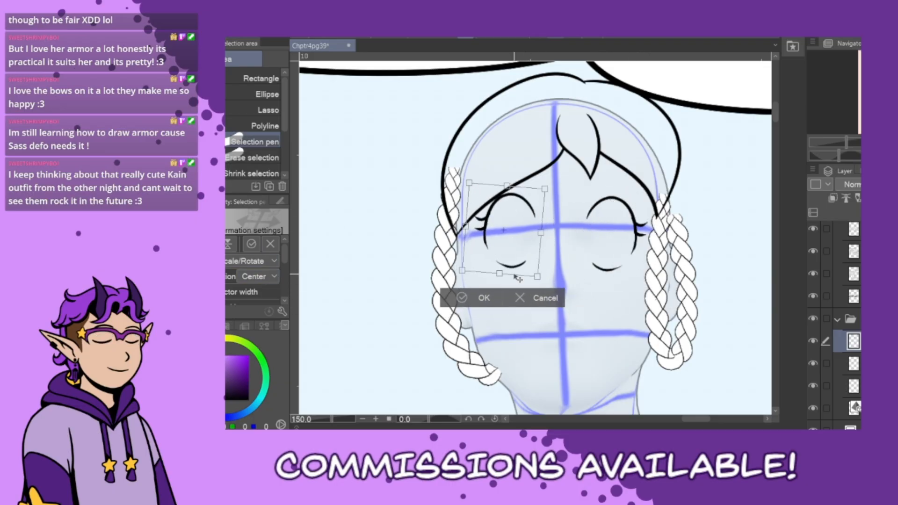
pyautogui.moveTo(518, 278); pyautogui.dragTo(519, 288)
pyautogui.moveTo(575, 295); pyautogui.dragTo(526, 281)
pyautogui.click(465, 304)
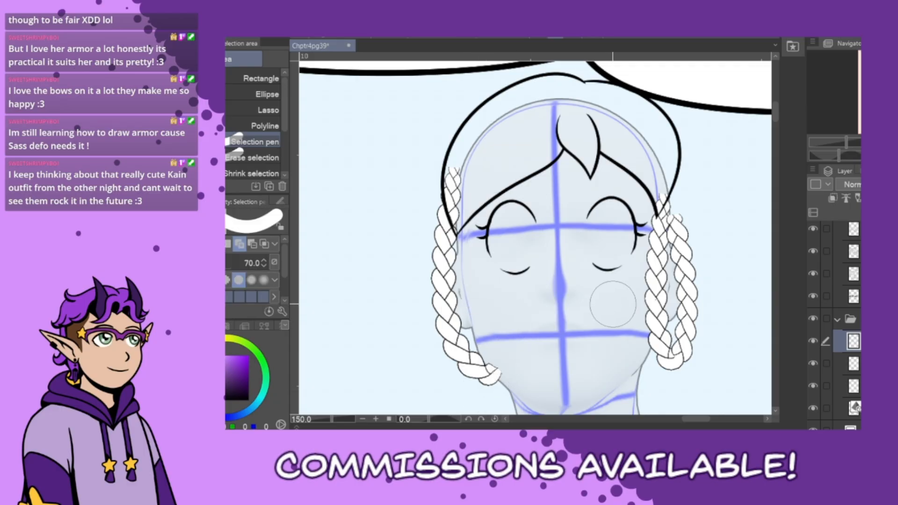
# Select the right eye, nudge it slightly left and up, then deselect it and return to the G-pen
pyautogui.moveTo(626, 229)
pyautogui.mouseDown()
pyautogui.moveTo(590, 212)
pyautogui.moveTo(625, 244)
pyautogui.mouseUp()
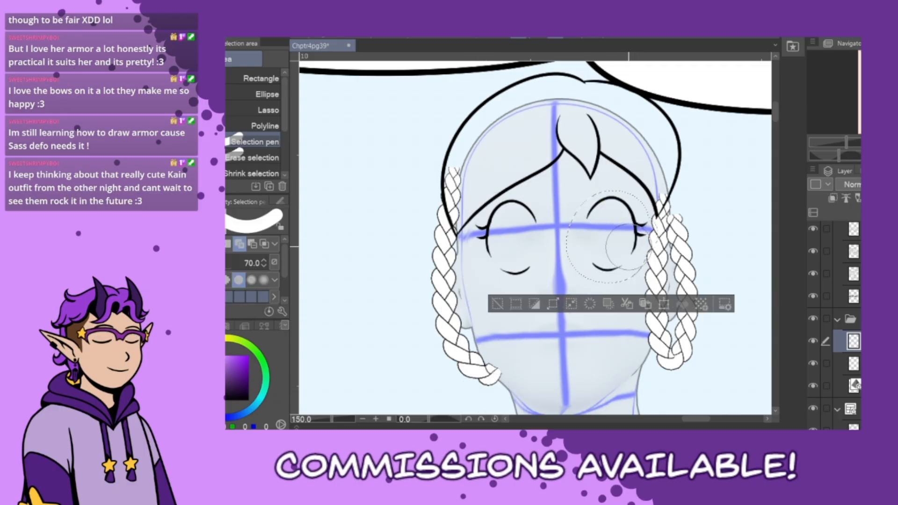
pyautogui.press('k')
pyautogui.press('Left')
pyautogui.press('Up')
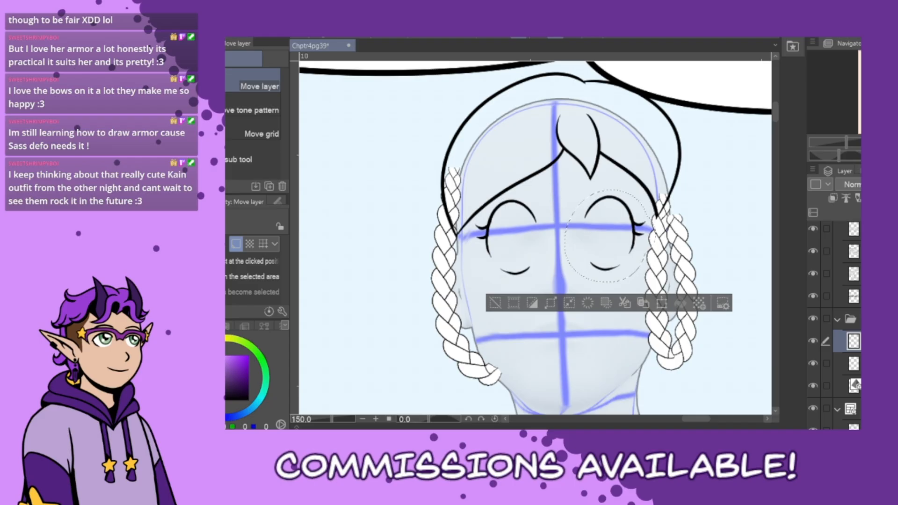
pyautogui.click(496, 302)
pyautogui.press('p')
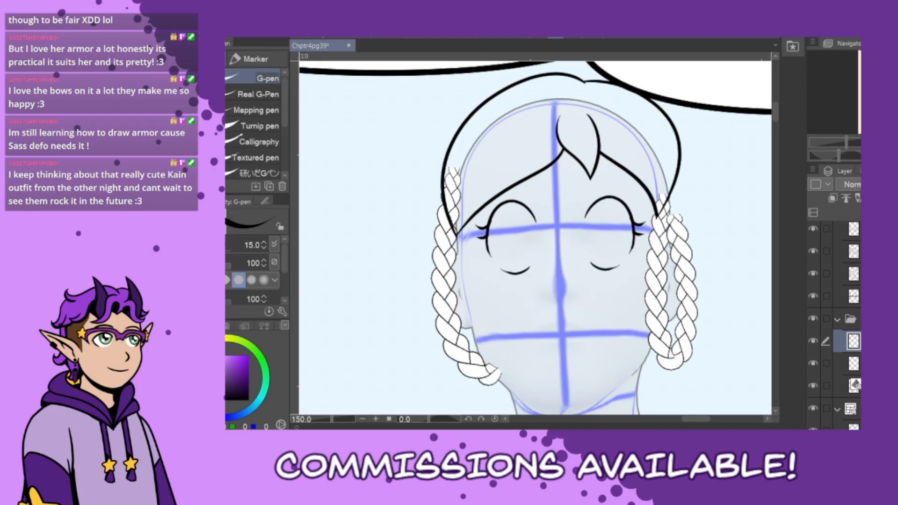
pyautogui.moveTo(601, 201); pyautogui.dragTo(628, 233)
pyautogui.hotkey('ctrl', 'z')
pyautogui.moveTo(602, 202)
pyautogui.mouseDown()
pyautogui.moveTo(597, 227)
pyautogui.moveTo(623, 235)
pyautogui.moveTo(603, 250)
pyautogui.moveTo(628, 230)
pyautogui.mouseUp()
pyautogui.hotkey('ctrl', 'z')
pyautogui.moveTo(500, 206); pyautogui.dragTo(531, 239)
pyautogui.hotkey('ctrl', 'z')
pyautogui.moveTo(500, 206)
pyautogui.mouseDown()
pyautogui.moveTo(508, 260)
pyautogui.moveTo(529, 246)
pyautogui.mouseUp()
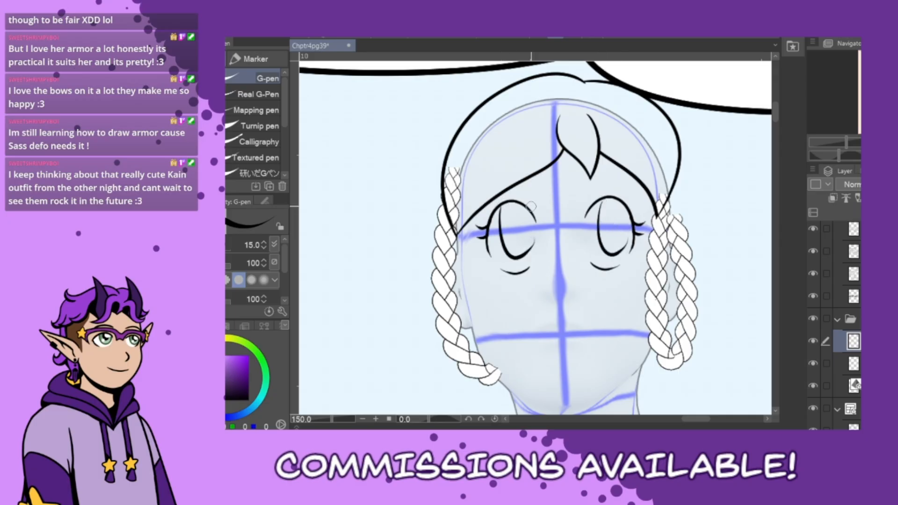
pyautogui.hotkey('ctrl', 'z')
pyautogui.moveTo(499, 206)
pyautogui.mouseDown()
pyautogui.moveTo(514, 255)
pyautogui.moveTo(531, 235)
pyautogui.mouseUp()
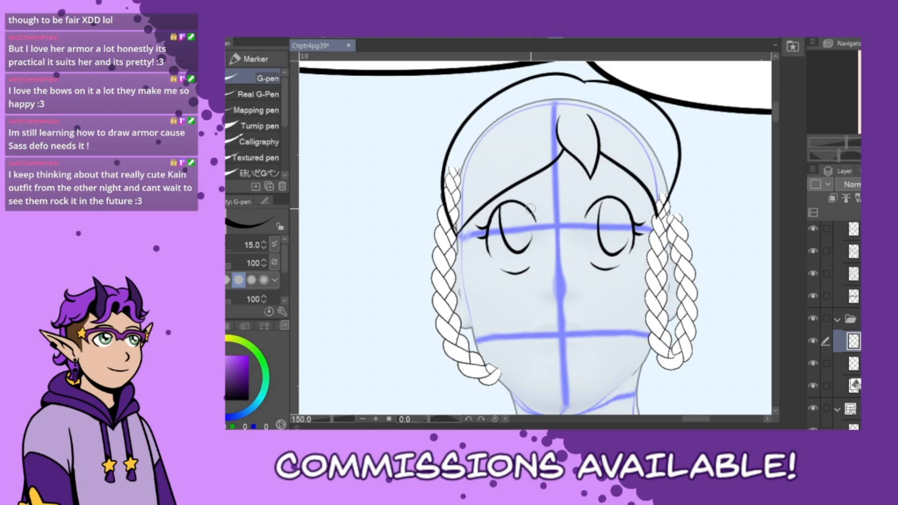
pyautogui.hotkey('ctrl', 'z')
pyautogui.hotkey('ctrl', 'z')
# Ink a narrow oval iris hanging from the upper lid in each of the two eyes
pyautogui.moveTo(601, 195)
pyautogui.mouseDown()
pyautogui.moveTo(620, 250)
pyautogui.moveTo(625, 229)
pyautogui.moveTo(605, 200)
pyautogui.moveTo(609, 256)
pyautogui.moveTo(622, 228)
pyautogui.mouseUp()
pyautogui.hotkey('ctrl', 'z')
pyautogui.hotkey('ctrl', 'z')
pyautogui.moveTo(601, 197); pyautogui.dragTo(626, 237)
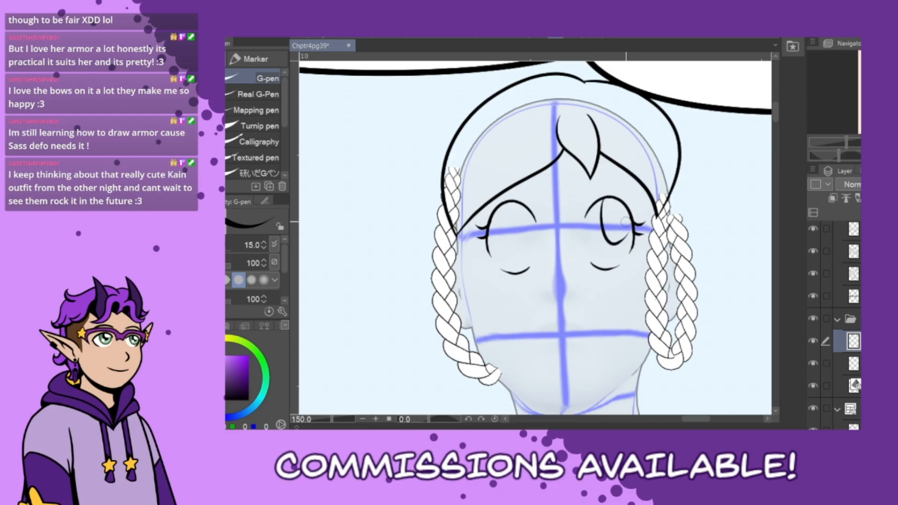
pyautogui.hotkey('ctrl', 'z')
pyautogui.moveTo(605, 200); pyautogui.dragTo(626, 219)
pyautogui.moveTo(503, 205)
pyautogui.mouseDown()
pyautogui.moveTo(502, 239)
pyautogui.moveTo(535, 210)
pyautogui.moveTo(508, 250)
pyautogui.moveTo(532, 230)
pyautogui.mouseUp()
pyautogui.hotkey('ctrl', 'z')
pyautogui.hotkey('ctrl', 'z')
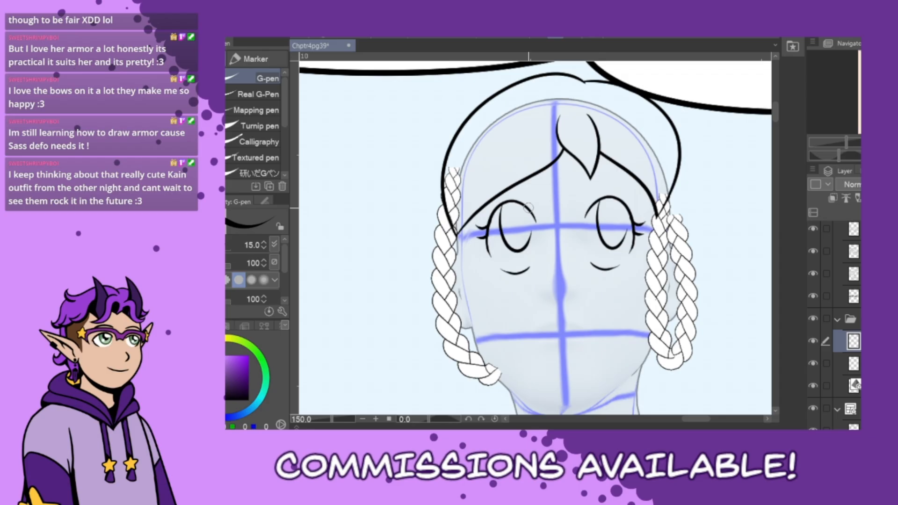
# Ink an arched eyebrow above the right eye, just beneath the hairline
pyautogui.moveTo(576, 183); pyautogui.dragTo(636, 191)
pyautogui.hotkey('ctrl', 'z')
pyautogui.moveTo(578, 181)
pyautogui.mouseDown()
pyautogui.moveTo(606, 164)
pyautogui.moveTo(642, 190)
pyautogui.mouseUp()
pyautogui.hotkey('ctrl', 'z')
pyautogui.moveTo(578, 181); pyautogui.dragTo(643, 185)
# Ink a thin strand line inside the hair, curving up from the left temple toward the crown
pyautogui.moveTo(458, 232); pyautogui.dragTo(495, 146)
pyautogui.hotkey('ctrl', 'z')
pyautogui.moveTo(456, 228); pyautogui.dragTo(494, 144)
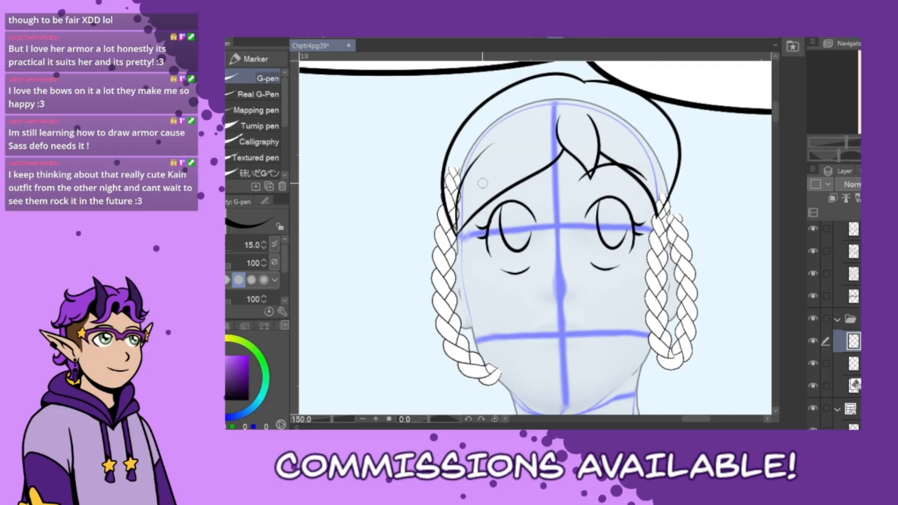
# Ink an arched eyebrow above the left eye, crossing the hairline to match the right eyebrow
pyautogui.moveTo(483, 183)
pyautogui.mouseDown()
pyautogui.moveTo(544, 178)
pyautogui.moveTo(488, 183)
pyautogui.mouseUp()
pyautogui.hotkey('ctrl', 'z')
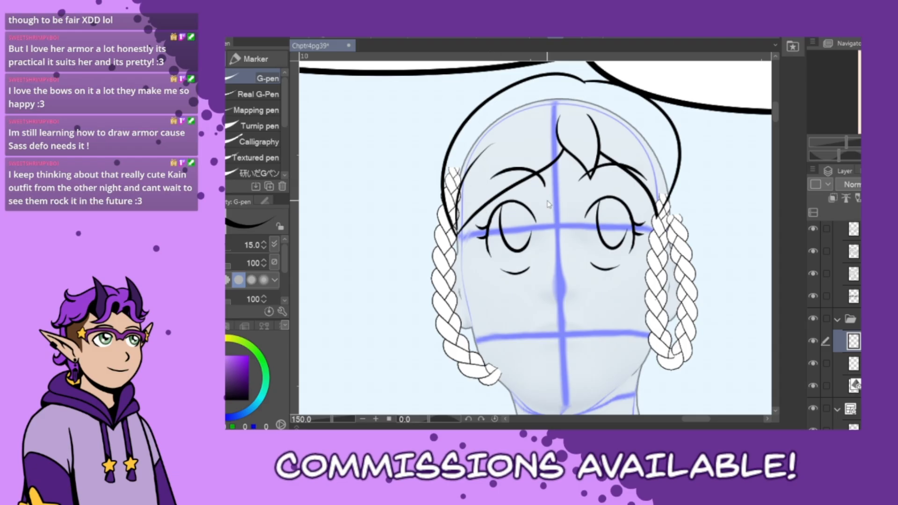
pyautogui.hotkey('ctrl', 'z')
pyautogui.moveTo(546, 181)
pyautogui.mouseDown()
pyautogui.moveTo(509, 163)
pyautogui.moveTo(480, 187)
pyautogui.mouseUp()
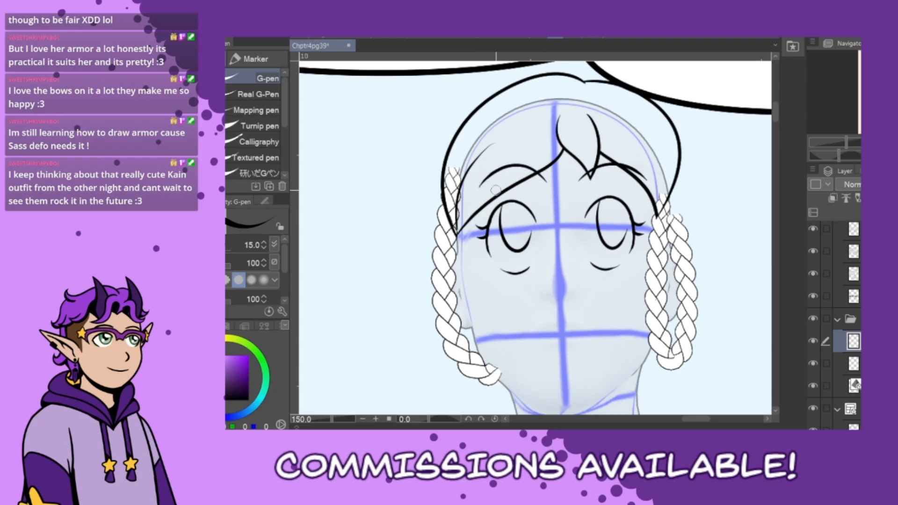
# Ink a small curved nose just left of the vertical face guideline, midway between the eyes and the mouth guideline
pyautogui.moveTo(548, 273); pyautogui.dragTo(561, 303)
pyautogui.hotkey('ctrl', 'z')
pyautogui.hotkey('ctrl', 'z')
pyautogui.moveTo(547, 273); pyautogui.dragTo(558, 305)
pyautogui.moveTo(774, 118); pyautogui.dragTo(774, 123)
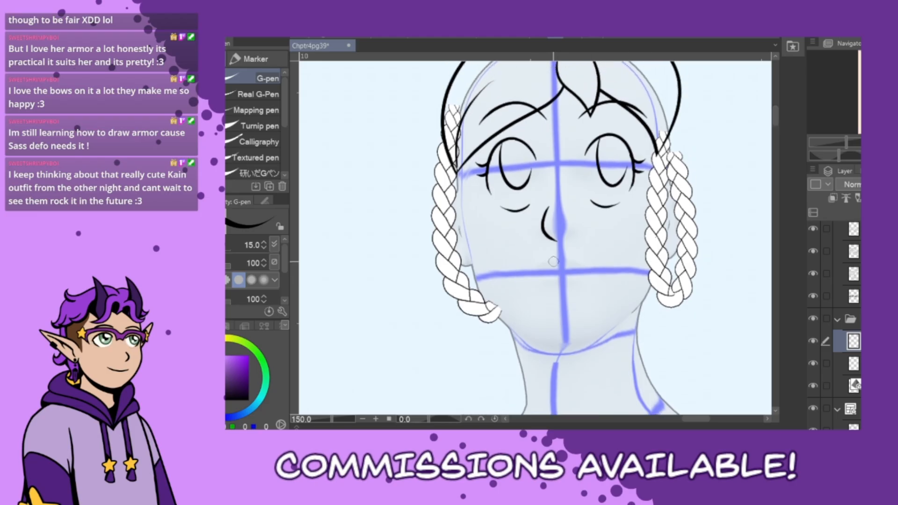
pyautogui.moveTo(555, 261)
pyautogui.mouseDown()
pyautogui.moveTo(563, 281)
pyautogui.moveTo(597, 271)
pyautogui.mouseUp()
pyautogui.hotkey('ctrl', 'z')
pyautogui.hotkey('ctrl', 'z')
pyautogui.moveTo(543, 268); pyautogui.dragTo(595, 270)
pyautogui.hotkey('ctrl', 'z')
pyautogui.moveTo(529, 283)
pyautogui.mouseDown()
pyautogui.moveTo(602, 267)
pyautogui.moveTo(608, 283)
pyautogui.mouseUp()
pyautogui.hotkey('ctrl', 'z')
pyautogui.moveTo(529, 285)
pyautogui.mouseDown()
pyautogui.moveTo(572, 266)
pyautogui.moveTo(598, 268)
pyautogui.mouseUp()
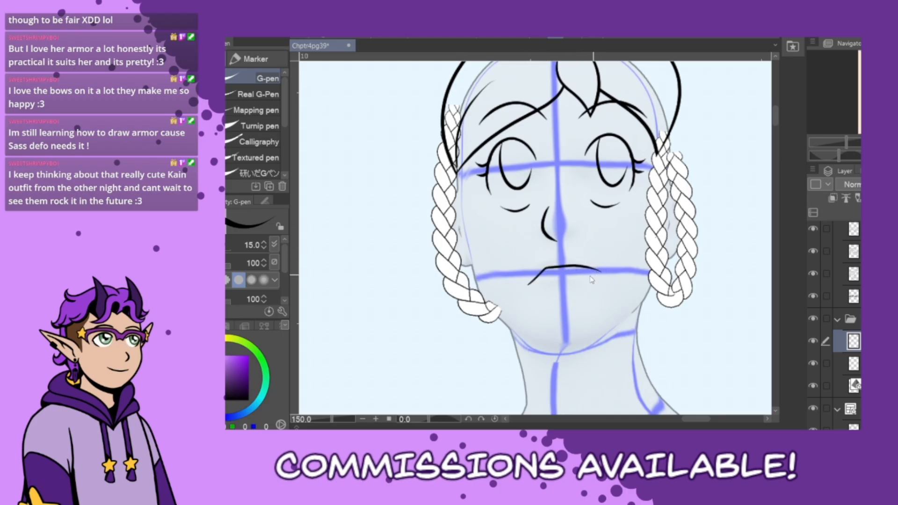
pyautogui.hotkey('ctrl', 'z')
pyautogui.moveTo(542, 269)
pyautogui.mouseDown()
pyautogui.moveTo(604, 279)
pyautogui.moveTo(555, 282)
pyautogui.mouseUp()
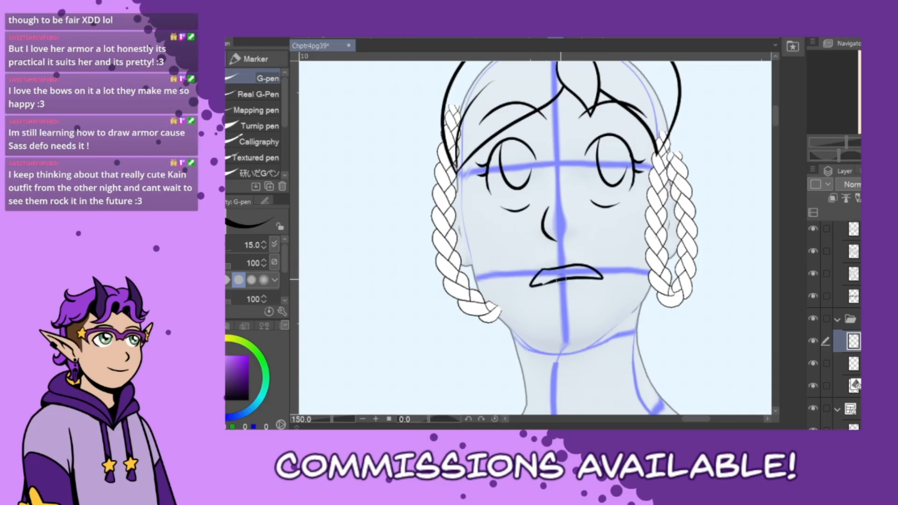
pyautogui.hotkey('ctrl', 'z')
pyautogui.hotkey('ctrl', 'z')
pyautogui.hotkey('ctrl', 'z')
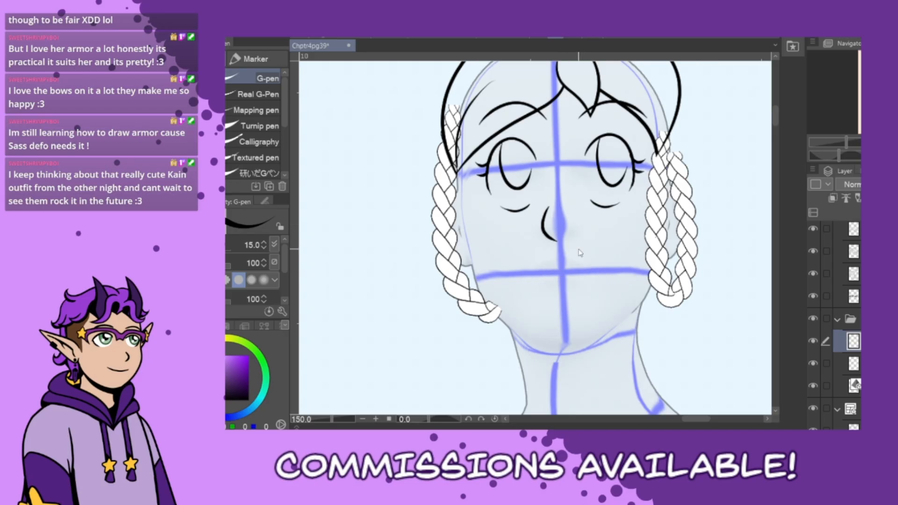
# Ink a narrow, slightly open frowning mouth centred on the horizontal mouth guideline
pyautogui.moveTo(542, 271); pyautogui.dragTo(608, 280)
pyautogui.hotkey('ctrl', 'z')
pyautogui.moveTo(545, 271); pyautogui.dragTo(608, 280)
pyautogui.hotkey('ctrl', 'z')
pyautogui.moveTo(533, 271); pyautogui.dragTo(607, 279)
pyautogui.moveTo(539, 273)
pyautogui.mouseDown()
pyautogui.moveTo(608, 280)
pyautogui.moveTo(532, 283)
pyautogui.moveTo(596, 273)
pyautogui.moveTo(527, 287)
pyautogui.moveTo(604, 276)
pyautogui.mouseUp()
pyautogui.hotkey('ctrl', 'z')
pyautogui.hotkey('ctrl', 'z')
pyautogui.hotkey('ctrl', 'z')
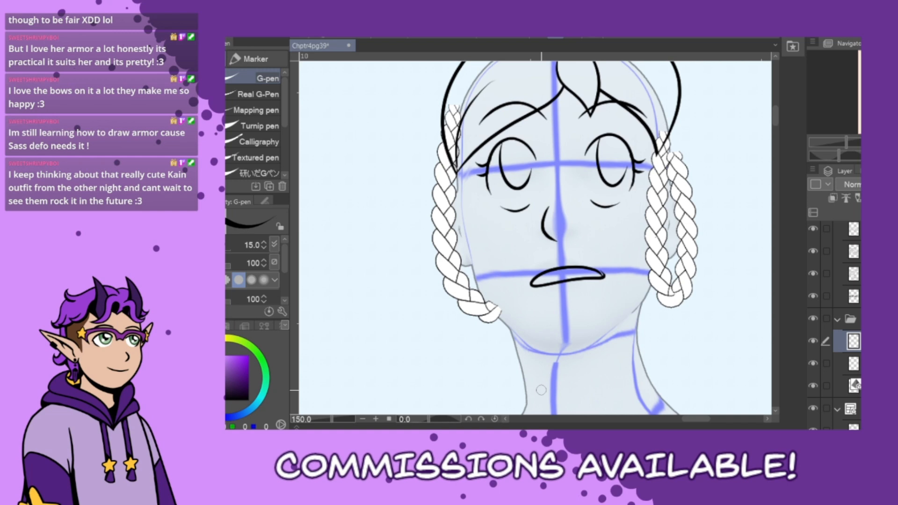
# Ink the face contour from the left temple down around the chin and up to the braid on the right
pyautogui.moveTo(462, 160)
pyautogui.mouseDown()
pyautogui.moveTo(472, 275)
pyautogui.moveTo(524, 338)
pyautogui.moveTo(564, 352)
pyautogui.moveTo(646, 296)
pyautogui.moveTo(656, 274)
pyautogui.mouseUp()
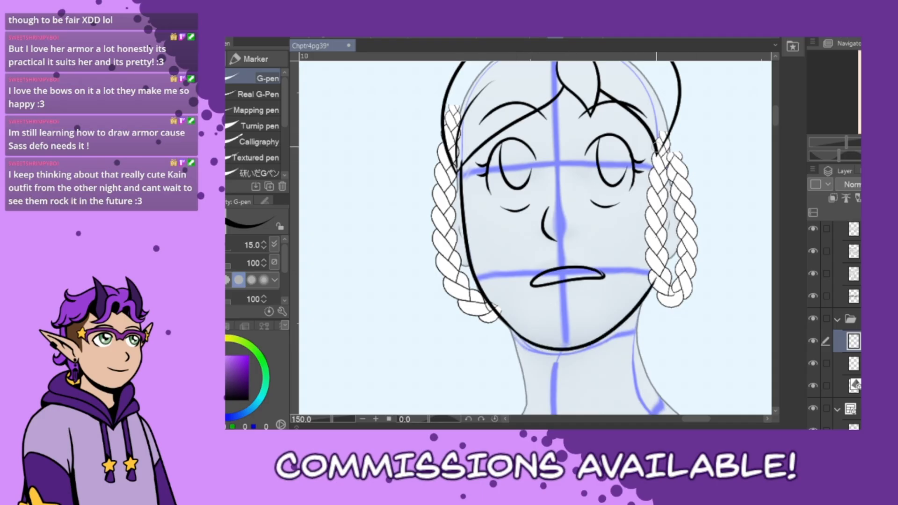
pyautogui.moveTo(656, 143)
pyautogui.mouseDown()
pyautogui.moveTo(640, 223)
pyautogui.moveTo(651, 242)
pyautogui.moveTo(645, 258)
pyautogui.moveTo(660, 272)
pyautogui.mouseUp()
pyautogui.hotkey('ctrl', 'z')
# Ink the scalloped edges of the front braid on the right side of the face, following the braid guide
pyautogui.moveTo(648, 226)
pyautogui.mouseDown()
pyautogui.moveTo(655, 285)
pyautogui.moveTo(684, 292)
pyautogui.mouseUp()
pyautogui.moveTo(653, 263)
pyautogui.mouseDown()
pyautogui.moveTo(664, 307)
pyautogui.moveTo(683, 297)
pyautogui.mouseUp()
pyautogui.moveTo(663, 244); pyautogui.dragTo(669, 286)
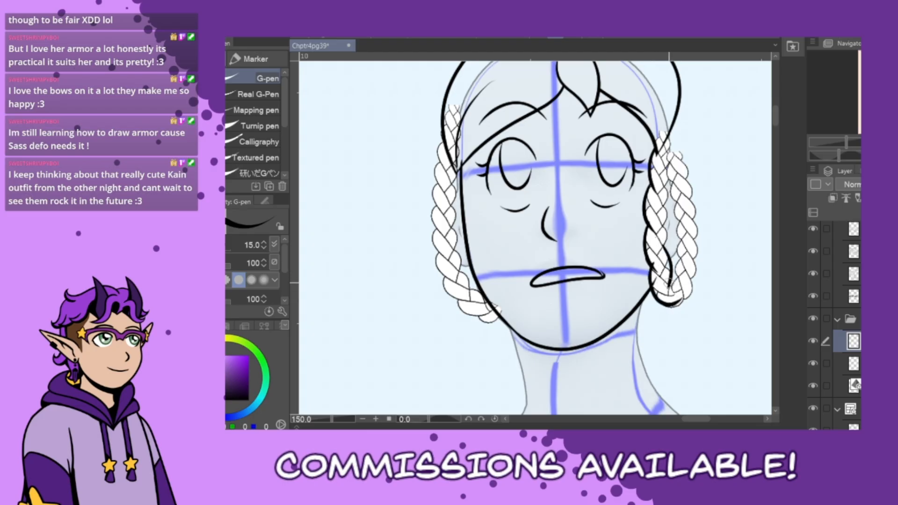
pyautogui.hotkey('ctrl', 'z')
pyautogui.moveTo(662, 245); pyautogui.dragTo(669, 285)
pyautogui.moveTo(669, 204); pyautogui.dragTo(660, 256)
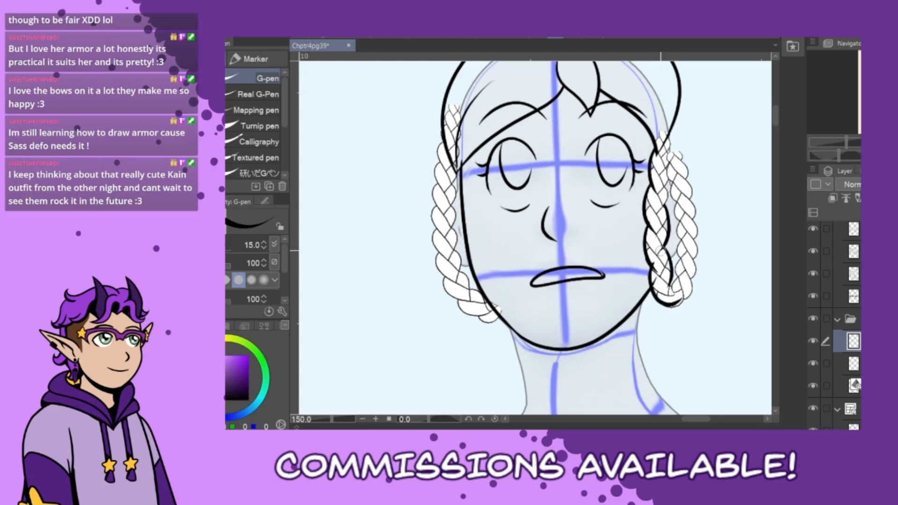
pyautogui.moveTo(669, 163); pyautogui.dragTo(660, 209)
# Ink the curved outline of the right ear, emerging from behind the front braid
pyautogui.moveTo(663, 130); pyautogui.dragTo(683, 245)
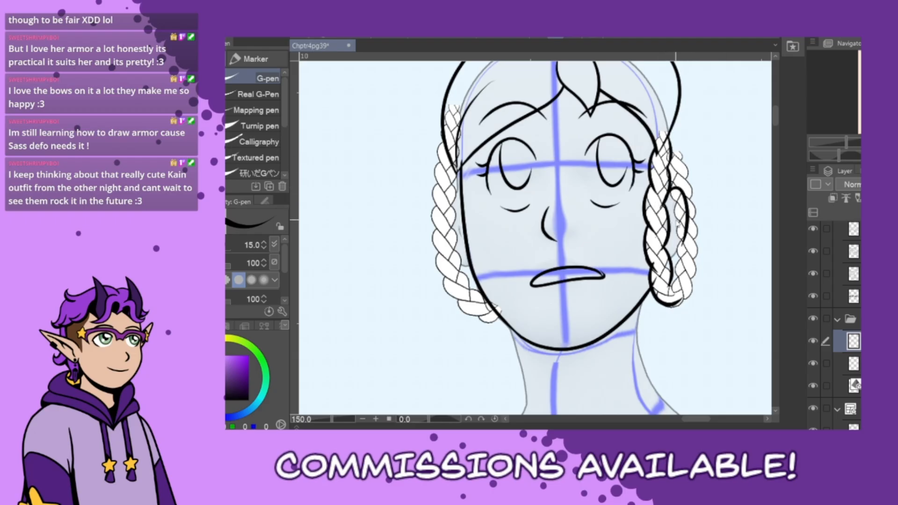
pyautogui.hotkey('ctrl', 'z')
pyautogui.moveTo(663, 202)
pyautogui.mouseDown()
pyautogui.moveTo(690, 208)
pyautogui.moveTo(666, 265)
pyautogui.mouseUp()
pyautogui.hotkey('ctrl', 'z')
pyautogui.moveTo(675, 186)
pyautogui.mouseDown()
pyautogui.moveTo(684, 235)
pyautogui.moveTo(666, 278)
pyautogui.mouseUp()
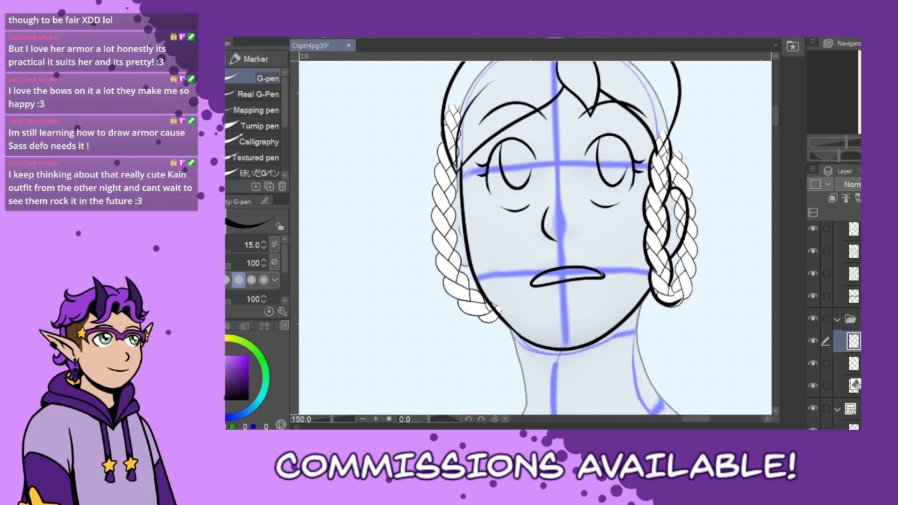
# Liquify the outer right braid guide inward toward the ear and lower the braid guide layer's opacity
pyautogui.click(853, 363)
pyautogui.press('j')
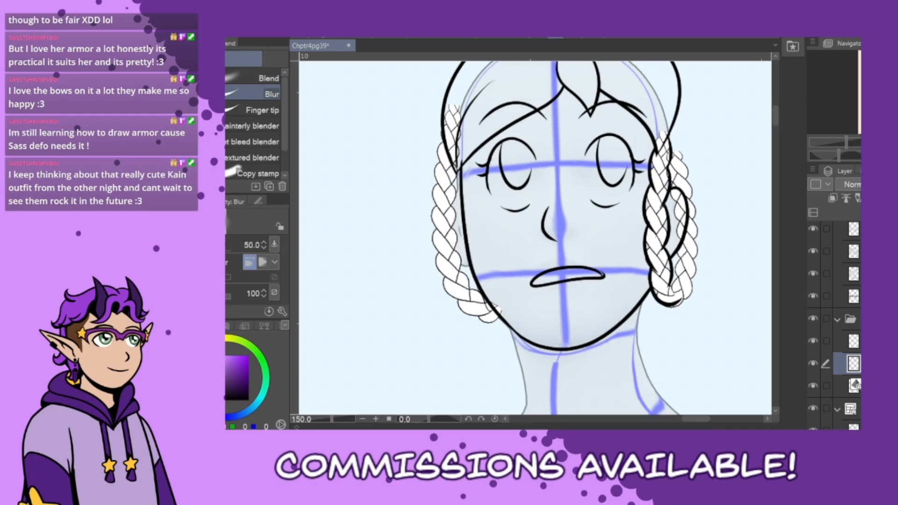
pyautogui.press('j')
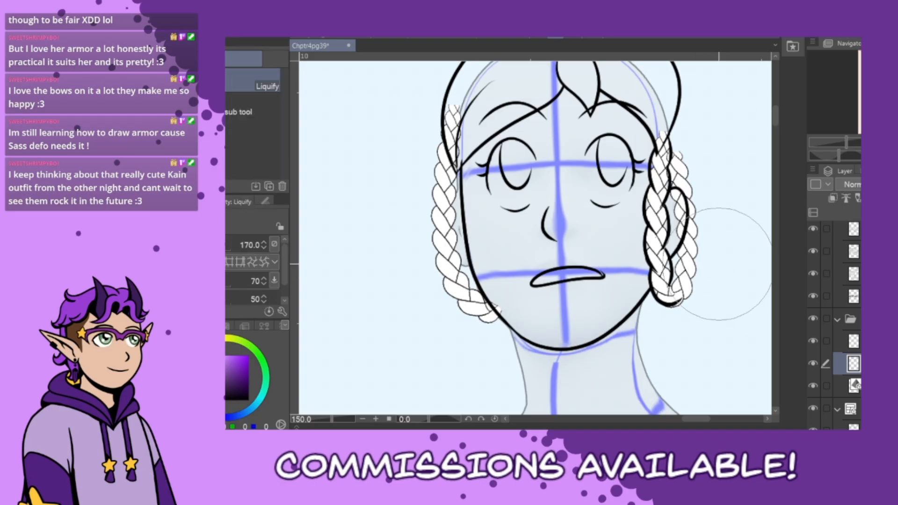
pyautogui.moveTo(749, 247); pyautogui.dragTo(721, 246)
pyautogui.moveTo(722, 206); pyautogui.dragTo(709, 201)
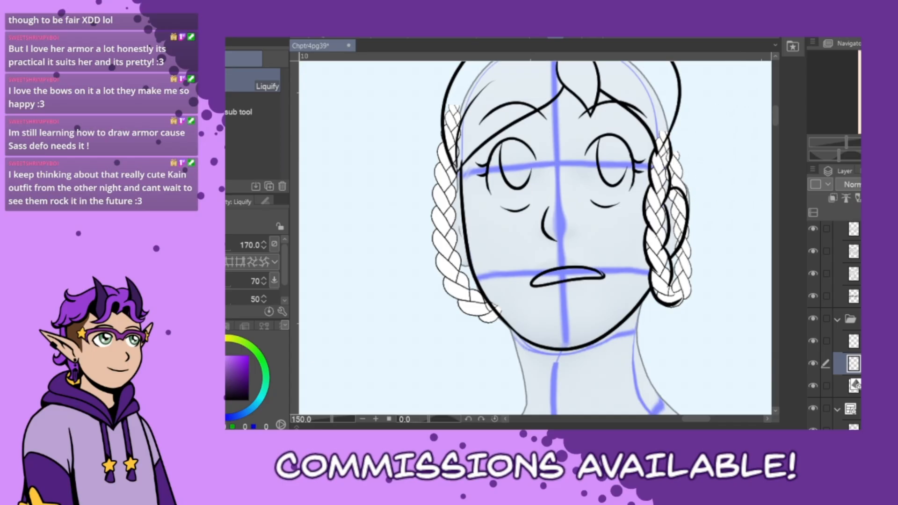
pyautogui.click(860, 185)
# Return to the line art layer with the G-pen and ink the rear right braid's scalloped outer edge below the ear
pyautogui.click(854, 342)
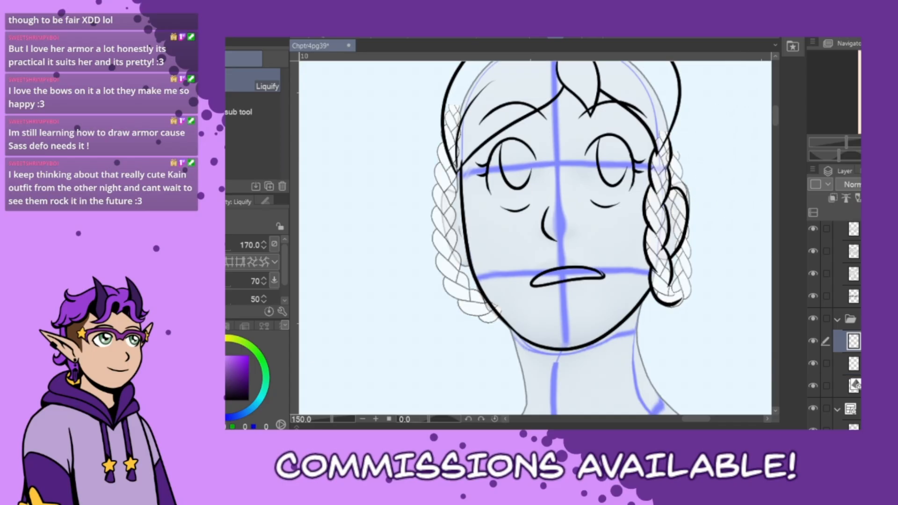
pyautogui.press('p')
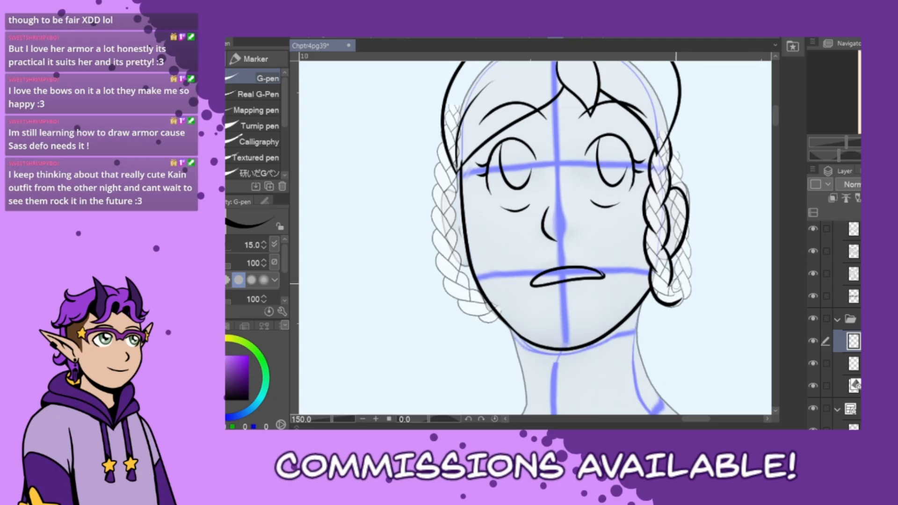
pyautogui.moveTo(678, 300)
pyautogui.mouseDown()
pyautogui.moveTo(693, 289)
pyautogui.moveTo(684, 249)
pyautogui.moveTo(678, 298)
pyautogui.mouseUp()
pyautogui.hotkey('ctrl', 'z')
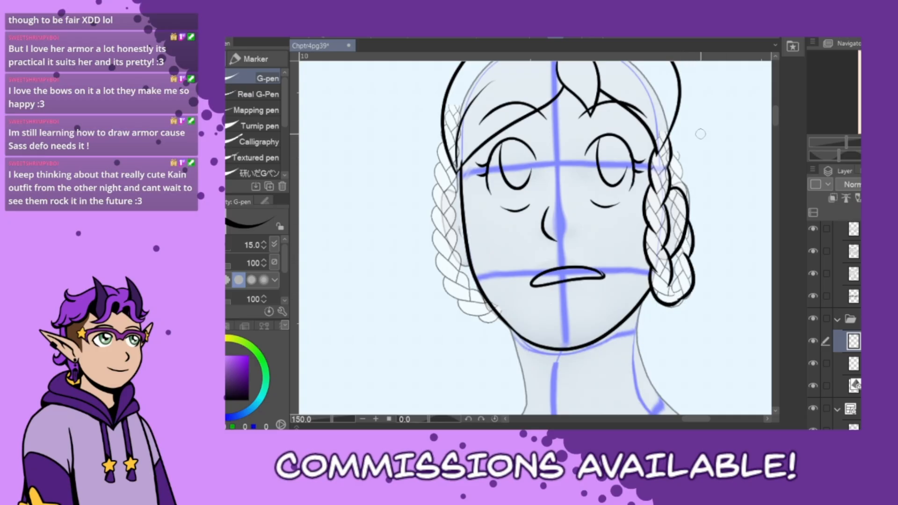
# Ink the rear right braid's upper edge from the hair down to the ear, and add a curve inside the ear
pyautogui.moveTo(671, 99); pyautogui.dragTo(682, 159)
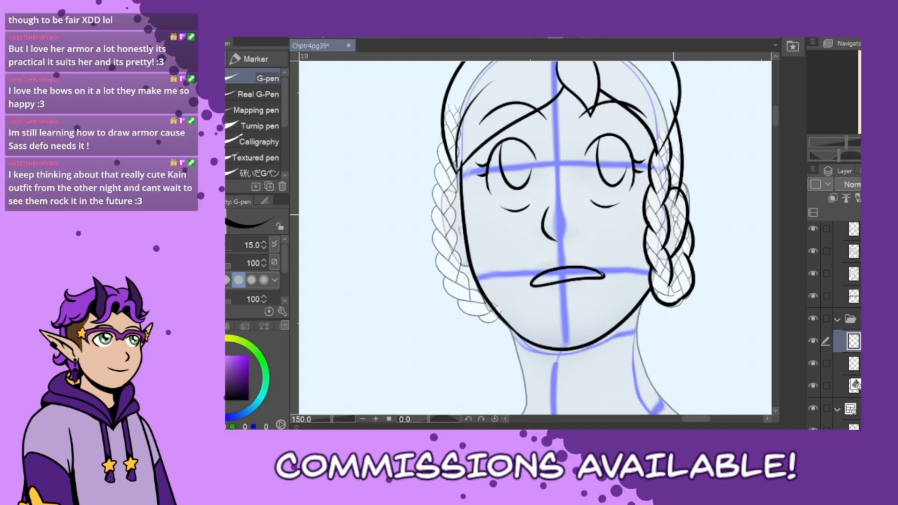
pyautogui.hotkey('ctrl', 'z')
pyautogui.moveTo(672, 109); pyautogui.dragTo(672, 206)
pyautogui.hotkey('ctrl', 'z')
pyautogui.moveTo(667, 106); pyautogui.dragTo(670, 209)
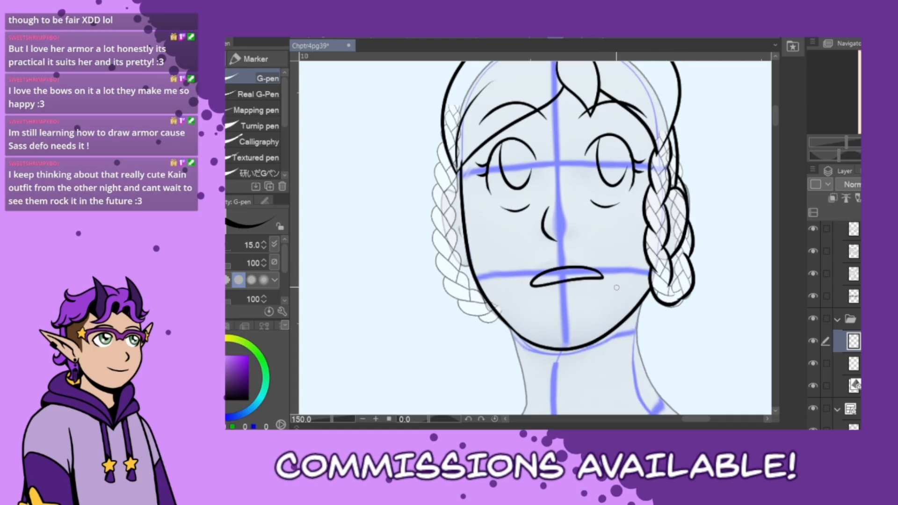
pyautogui.moveTo(677, 201); pyautogui.dragTo(673, 237)
pyautogui.hotkey('ctrl', 'z')
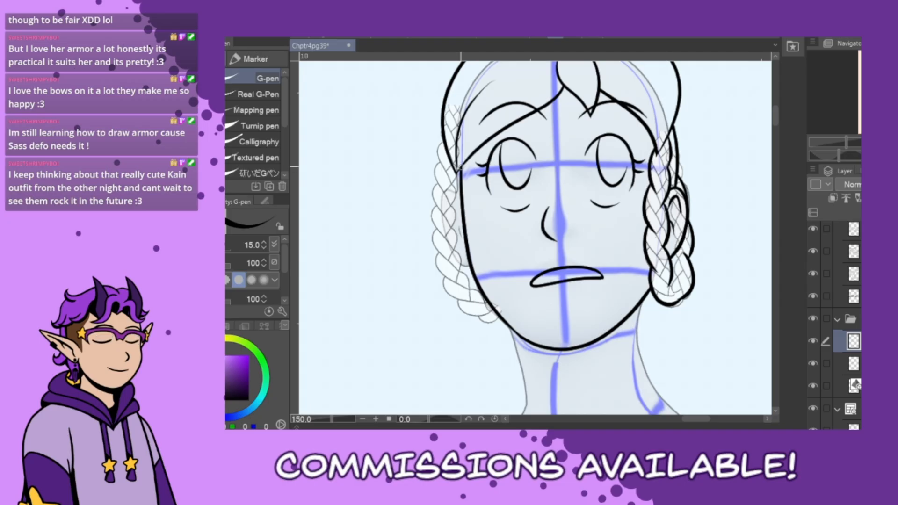
# Liquify the left braid on the braid guide layer inward, closer to the face contour
pyautogui.click(854, 364)
pyautogui.press('j')
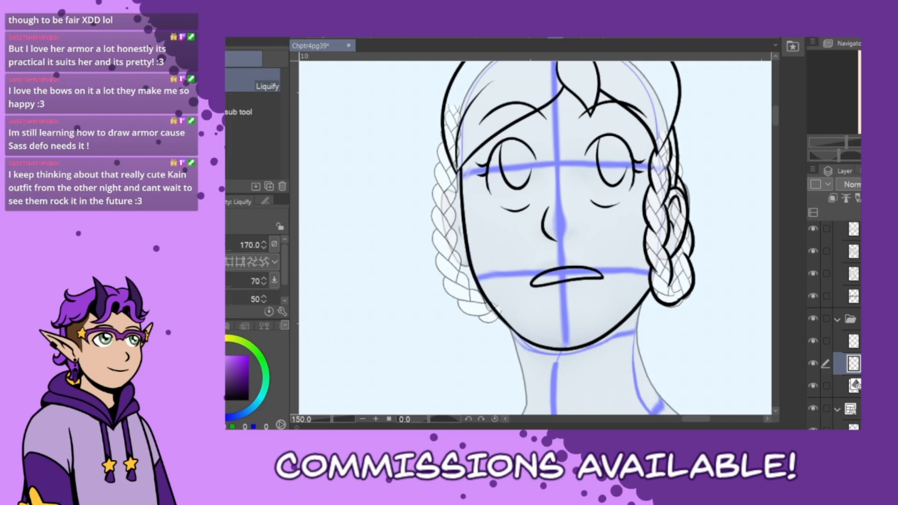
pyautogui.moveTo(433, 206)
pyautogui.mouseDown()
pyautogui.moveTo(454, 208)
pyautogui.moveTo(455, 190)
pyautogui.moveTo(434, 194)
pyautogui.moveTo(464, 213)
pyautogui.moveTo(433, 256)
pyautogui.moveTo(468, 258)
pyautogui.moveTo(440, 272)
pyautogui.moveTo(457, 279)
pyautogui.moveTo(466, 302)
pyautogui.moveTo(447, 265)
pyautogui.moveTo(439, 198)
pyautogui.moveTo(459, 198)
pyautogui.moveTo(471, 302)
pyautogui.mouseUp()
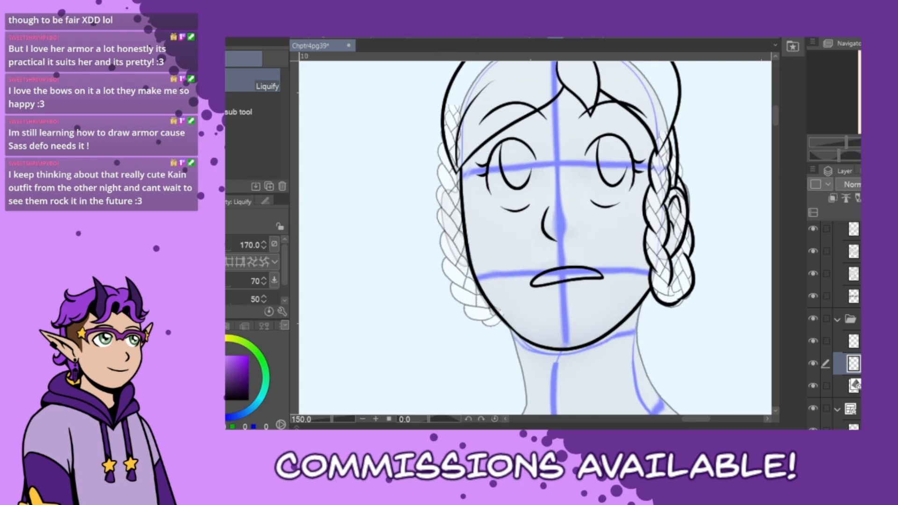
# Ink the left braid's scalloped outer edge on the line art layer, from the hair down to the jaw
pyautogui.click(853, 341)
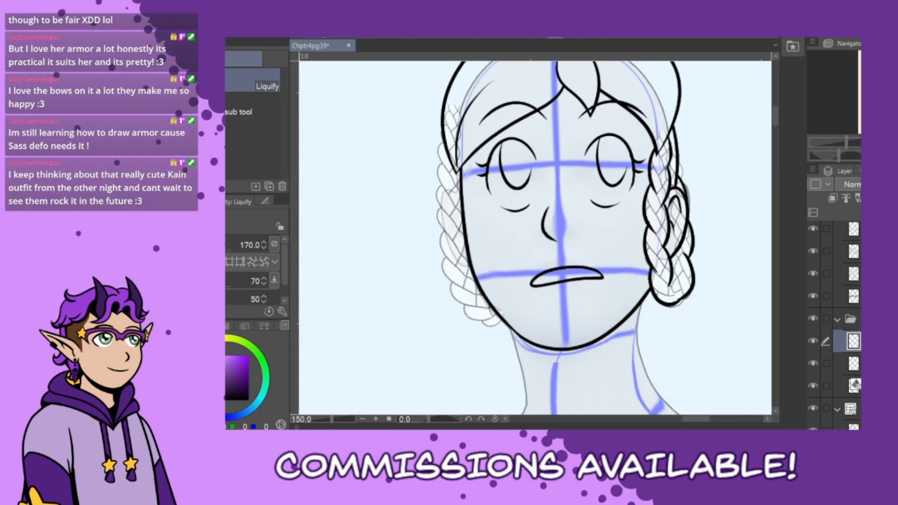
pyautogui.press('p')
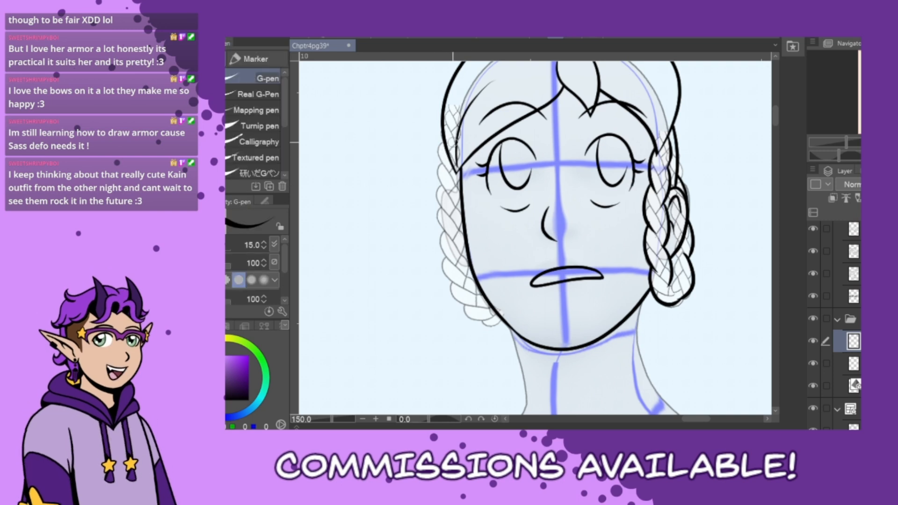
pyautogui.moveTo(449, 134); pyautogui.dragTo(447, 202)
pyautogui.hotkey('ctrl', 'z')
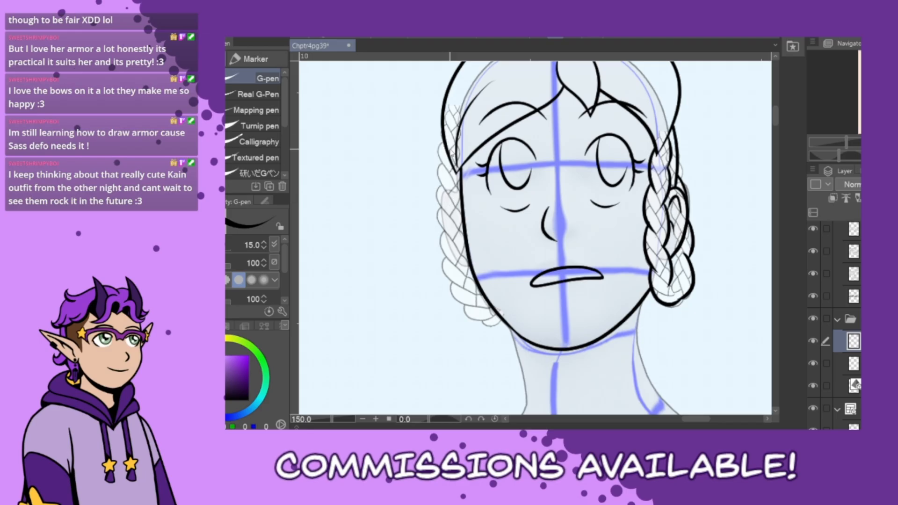
pyautogui.moveTo(449, 134)
pyautogui.mouseDown()
pyautogui.moveTo(445, 195)
pyautogui.moveTo(437, 186)
pyautogui.moveTo(450, 239)
pyautogui.mouseUp()
pyautogui.hotkey('ctrl', 'z')
pyautogui.moveTo(444, 178)
pyautogui.mouseDown()
pyautogui.moveTo(437, 252)
pyautogui.moveTo(458, 285)
pyautogui.moveTo(451, 290)
pyautogui.moveTo(494, 317)
pyautogui.mouseUp()
pyautogui.hotkey('ctrl', 'z')
pyautogui.moveTo(455, 280)
pyautogui.mouseDown()
pyautogui.moveTo(455, 303)
pyautogui.moveTo(489, 313)
pyautogui.moveTo(479, 315)
pyautogui.moveTo(513, 315)
pyautogui.moveTo(515, 307)
pyautogui.moveTo(511, 317)
pyautogui.moveTo(480, 316)
pyautogui.moveTo(497, 328)
pyautogui.moveTo(523, 319)
pyautogui.mouseUp()
pyautogui.hotkey('ctrl', 'z')
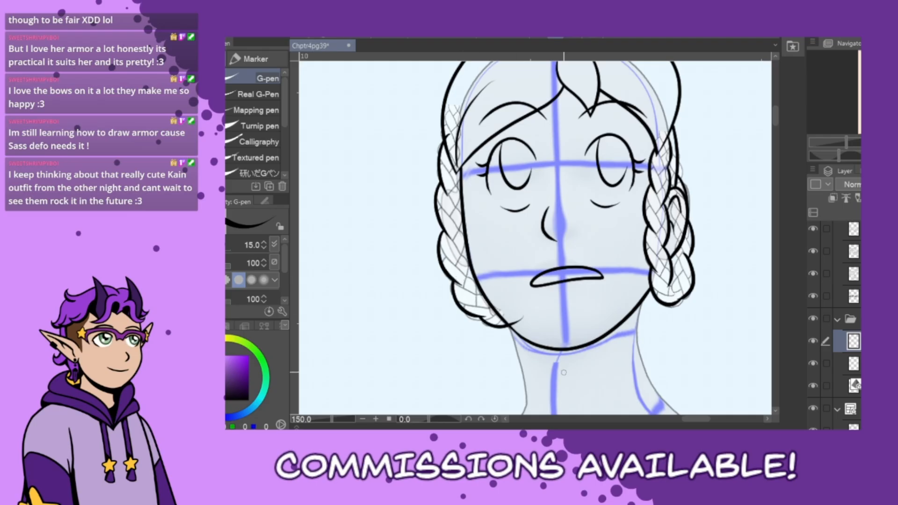
# Touch up the left braid's inner edge with a short line beside the face contour
pyautogui.moveTo(461, 210); pyautogui.dragTo(459, 264)
pyautogui.moveTo(466, 260); pyautogui.dragTo(478, 299)
pyautogui.hotkey('ctrl', 'z')
# Ink a small sweat-drop mark on the right cheek and check the face in a mirrored view
pyautogui.moveTo(624, 220); pyautogui.dragTo(635, 239)
pyautogui.hotkey('ctrl', 'z')
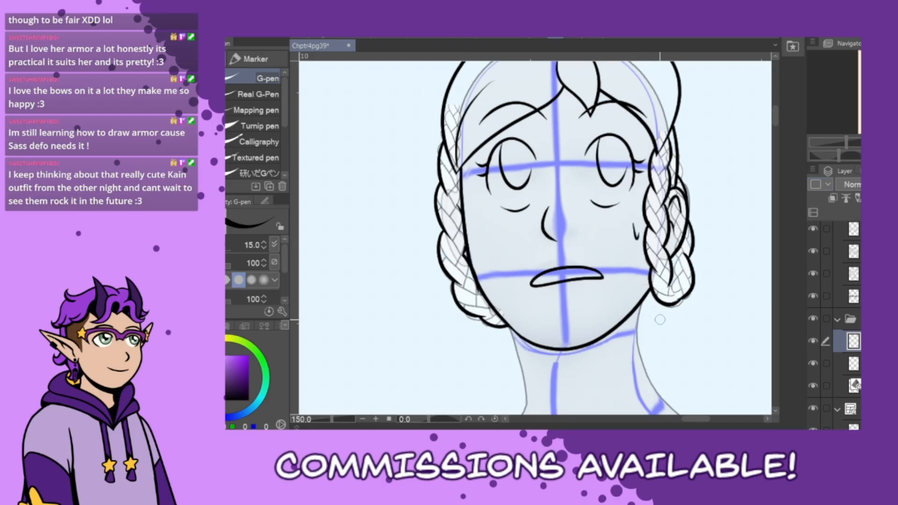
pyautogui.press('h')
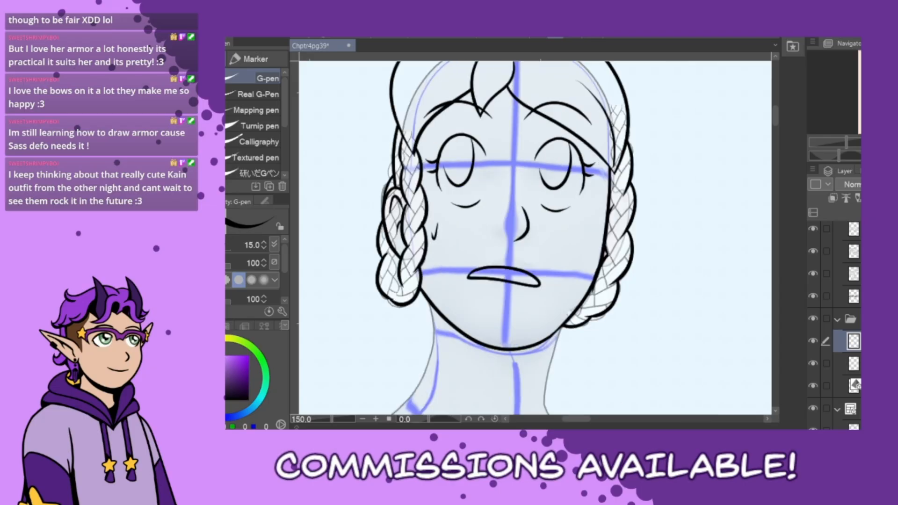
pyautogui.press('h')
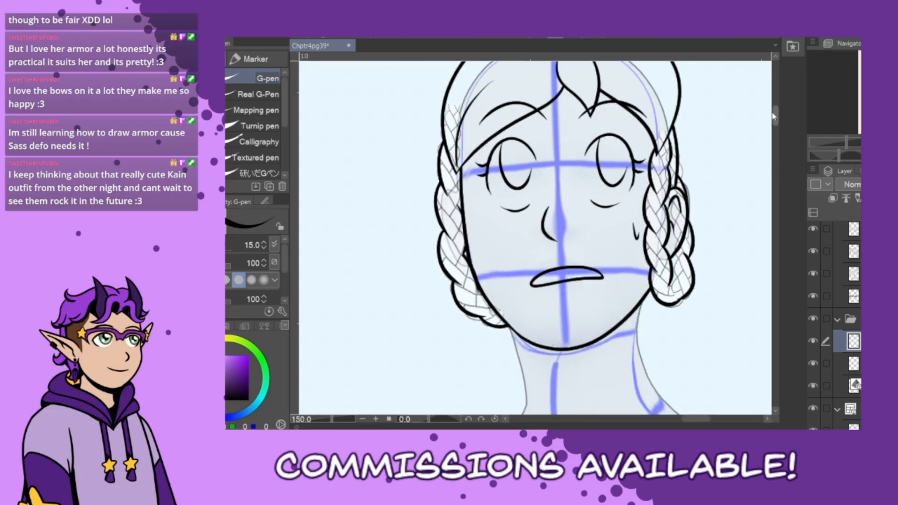
# Undo the rear right braid's upper line and redraw it from the hair to the ear, with a strand line inside the hair
pyautogui.moveTo(774, 115); pyautogui.dragTo(777, 112)
pyautogui.moveTo(656, 109)
pyautogui.mouseDown()
pyautogui.moveTo(685, 211)
pyautogui.moveTo(676, 243)
pyautogui.mouseUp()
pyautogui.hotkey('ctrl', 'z')
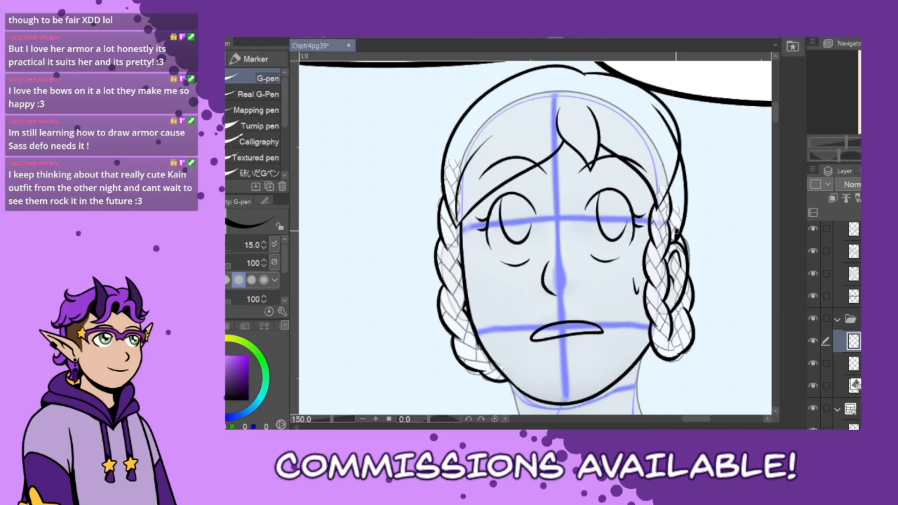
pyautogui.hotkey('ctrl', 'z')
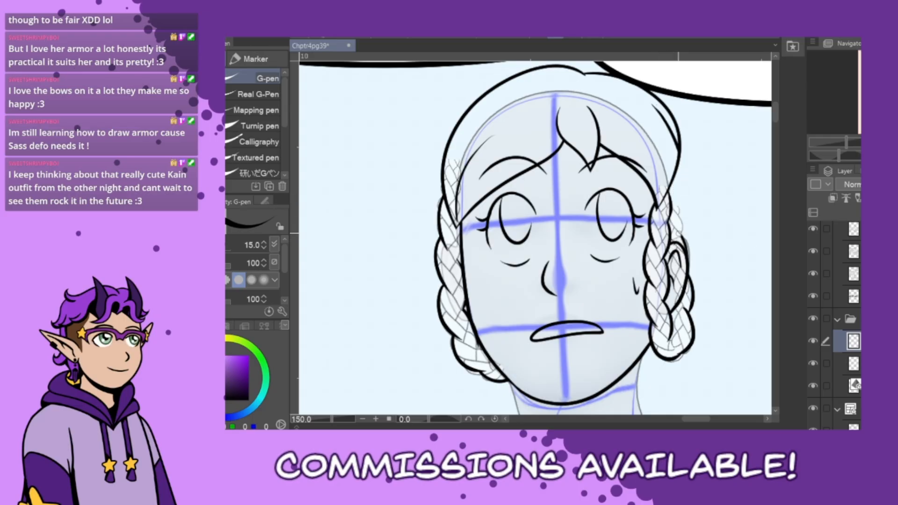
pyautogui.hotkey('ctrl', 'z')
pyautogui.moveTo(659, 130); pyautogui.dragTo(677, 260)
pyautogui.hotkey('ctrl', 'z')
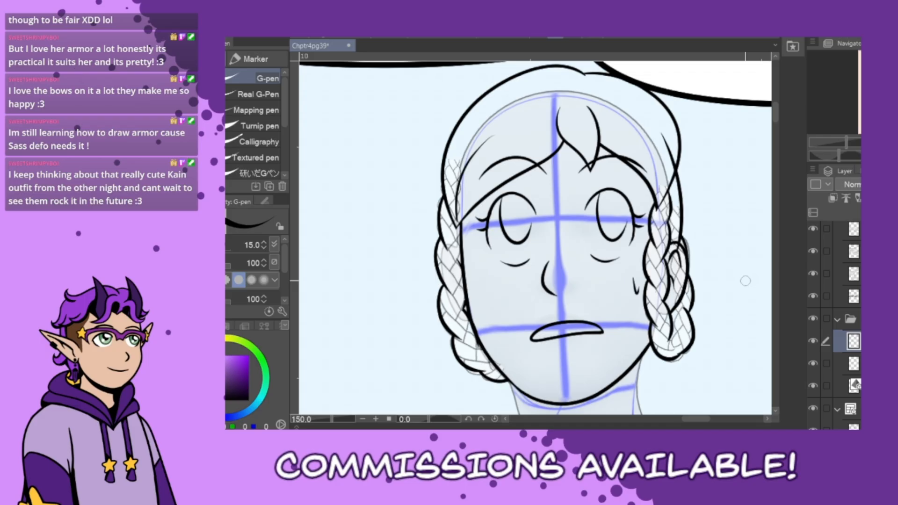
pyautogui.hotkey('ctrl', 'z')
# Ink both sides of the neck from below the jaw down to the shoulders, following the mannequin guide
pyautogui.moveTo(775, 113); pyautogui.dragTo(776, 134)
pyautogui.scroll(-2, 636, 387)
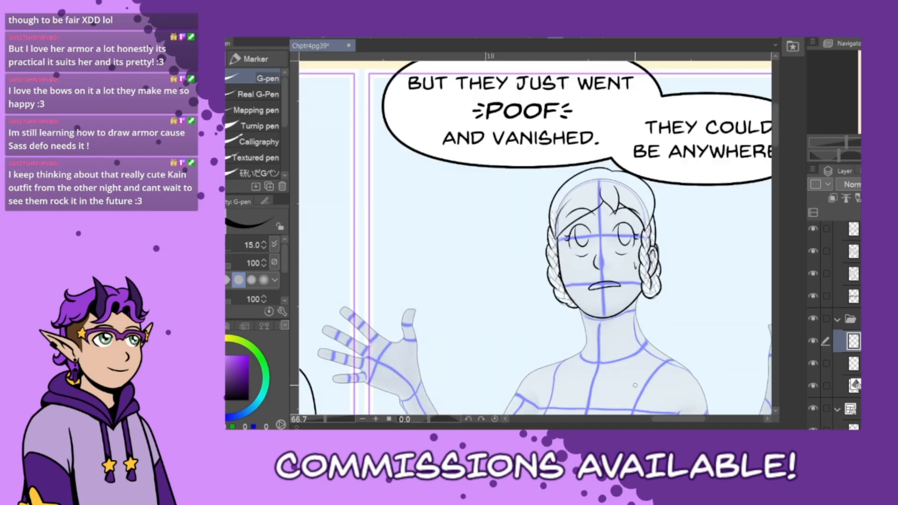
pyautogui.moveTo(775, 126); pyautogui.dragTo(774, 144)
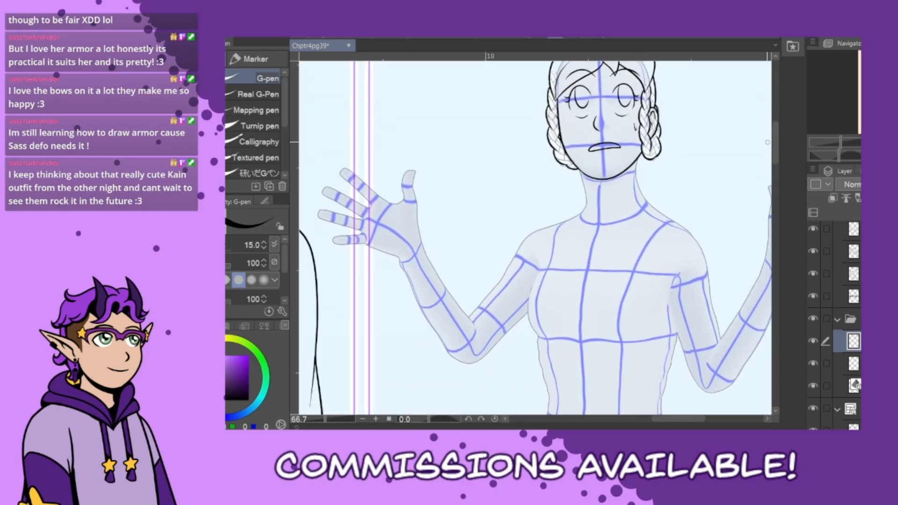
pyautogui.scroll(1, 699, 184)
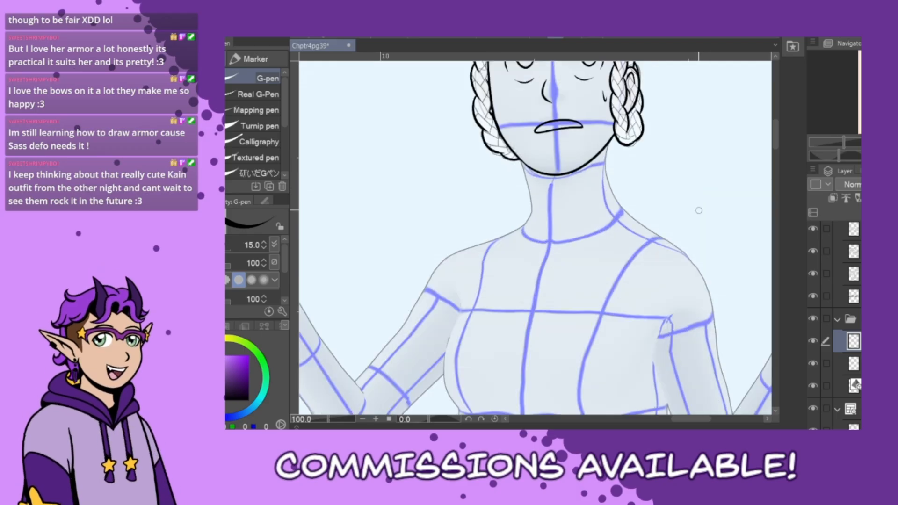
pyautogui.moveTo(515, 156)
pyautogui.mouseDown()
pyautogui.moveTo(531, 191)
pyautogui.moveTo(529, 225)
pyautogui.mouseUp()
pyautogui.hotkey('ctrl', 'z')
pyautogui.moveTo(610, 138)
pyautogui.mouseDown()
pyautogui.moveTo(610, 185)
pyautogui.moveTo(627, 214)
pyautogui.moveTo(611, 148)
pyautogui.moveTo(627, 215)
pyautogui.moveTo(640, 227)
pyautogui.mouseUp()
pyautogui.hotkey('ctrl', 'z')
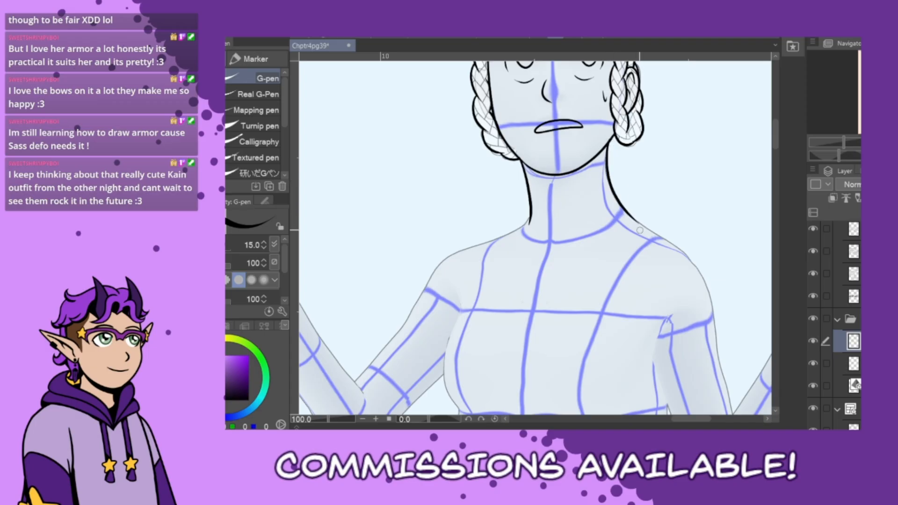
# Ink the vest's two front opening edges as long curves from the base of the neck to below the waist
pyautogui.scroll(-1, 730, 305)
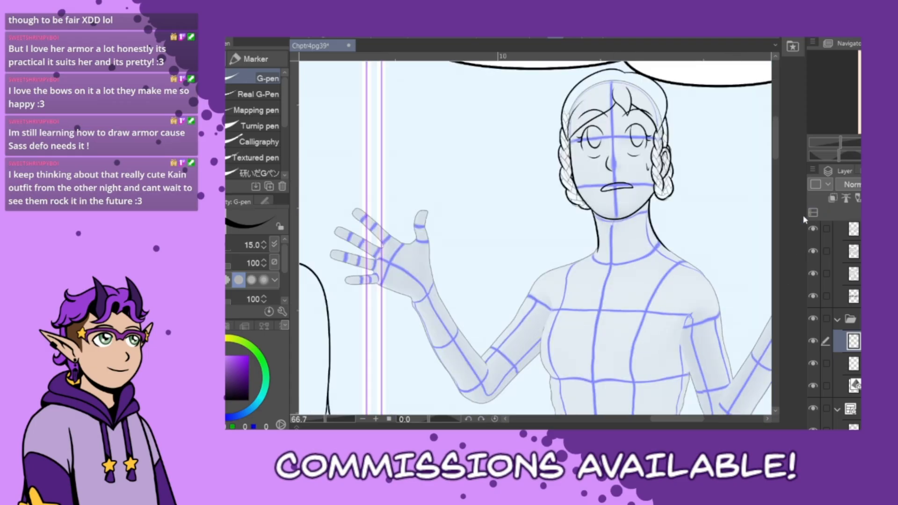
pyautogui.scroll(-5, 778, 182)
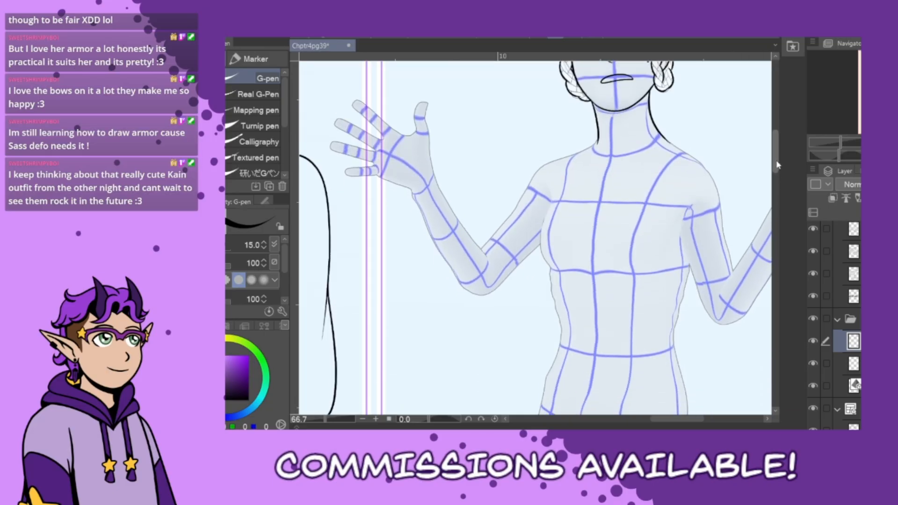
pyautogui.moveTo(653, 109); pyautogui.dragTo(610, 339)
pyautogui.hotkey('ctrl', 'z')
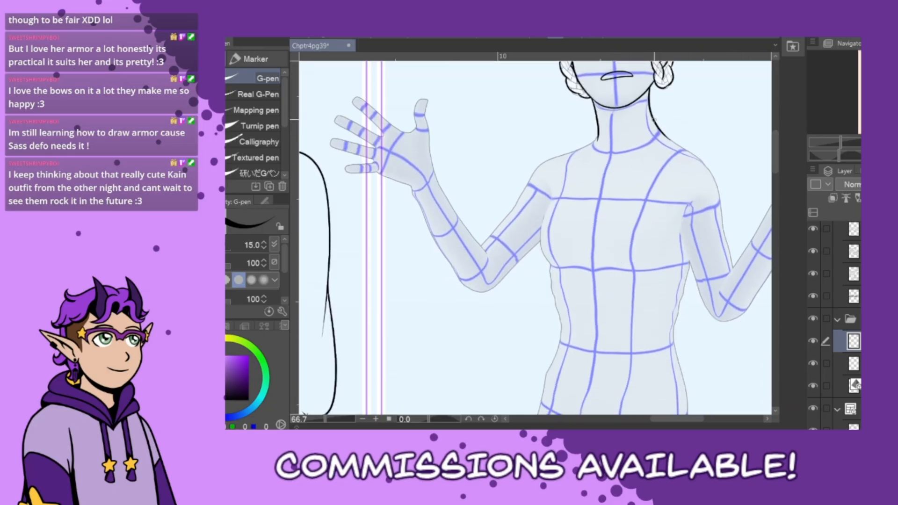
pyautogui.moveTo(654, 117)
pyautogui.mouseDown()
pyautogui.moveTo(616, 221)
pyautogui.moveTo(610, 379)
pyautogui.mouseUp()
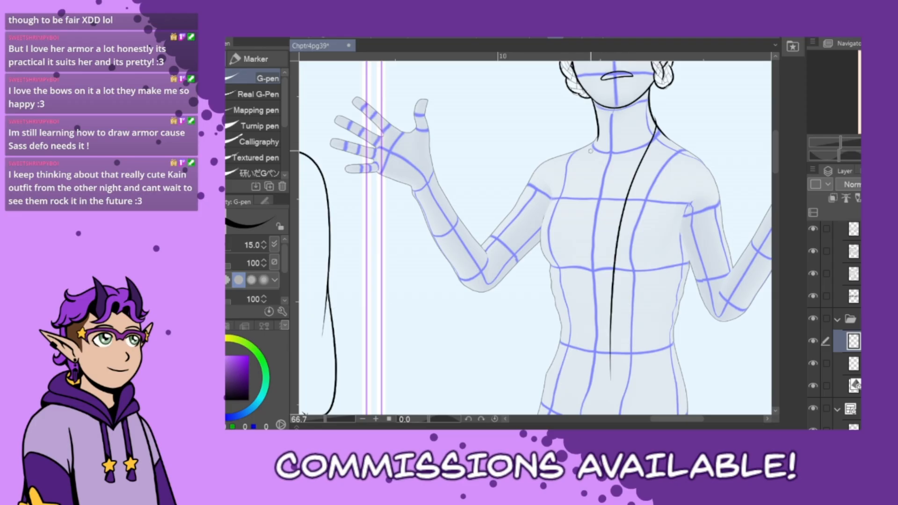
pyautogui.moveTo(597, 138); pyautogui.dragTo(566, 348)
pyautogui.hotkey('ctrl', 'z')
pyautogui.moveTo(597, 133)
pyautogui.mouseDown()
pyautogui.moveTo(574, 279)
pyautogui.moveTo(572, 370)
pyautogui.mouseUp()
pyautogui.hotkey('ctrl', 'z')
pyautogui.moveTo(597, 134)
pyautogui.mouseDown()
pyautogui.moveTo(566, 289)
pyautogui.moveTo(569, 373)
pyautogui.mouseUp()
# Ink the vest's hem as one shallow upward-opening curve across the waist, redoing the stroke until it sits right
pyautogui.moveTo(533, 328); pyautogui.dragTo(710, 341)
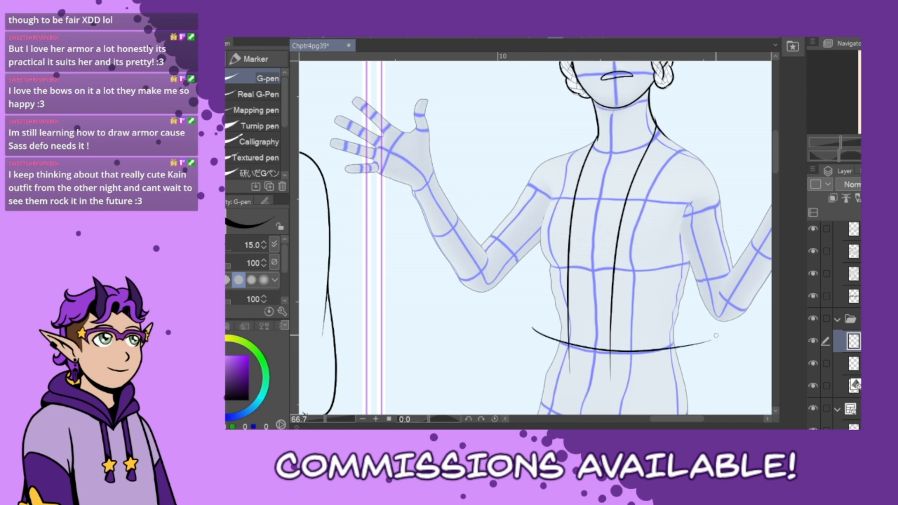
pyautogui.hotkey('ctrl', 'z')
pyautogui.moveTo(533, 336)
pyautogui.mouseDown()
pyautogui.moveTo(556, 347)
pyautogui.moveTo(710, 341)
pyautogui.mouseUp()
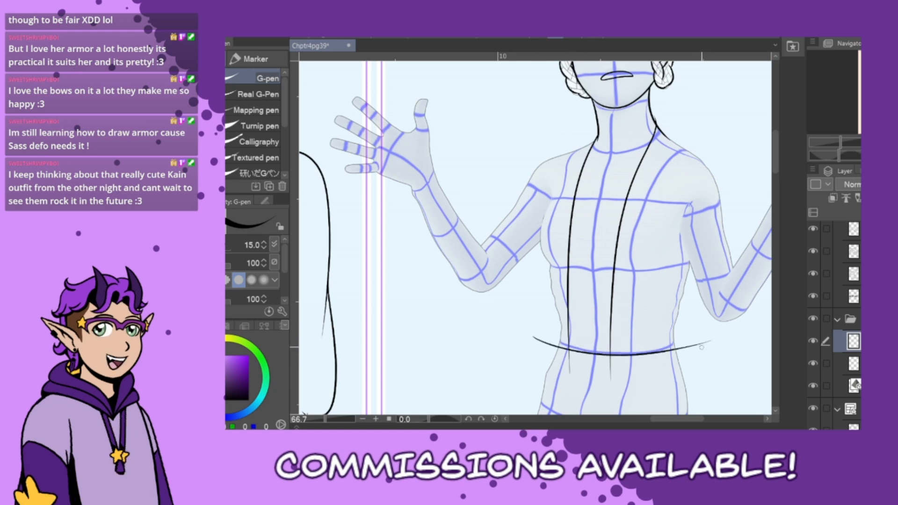
pyautogui.hotkey('ctrl', 'z')
pyautogui.moveTo(533, 336)
pyautogui.mouseDown()
pyautogui.moveTo(654, 348)
pyautogui.moveTo(711, 343)
pyautogui.mouseUp()
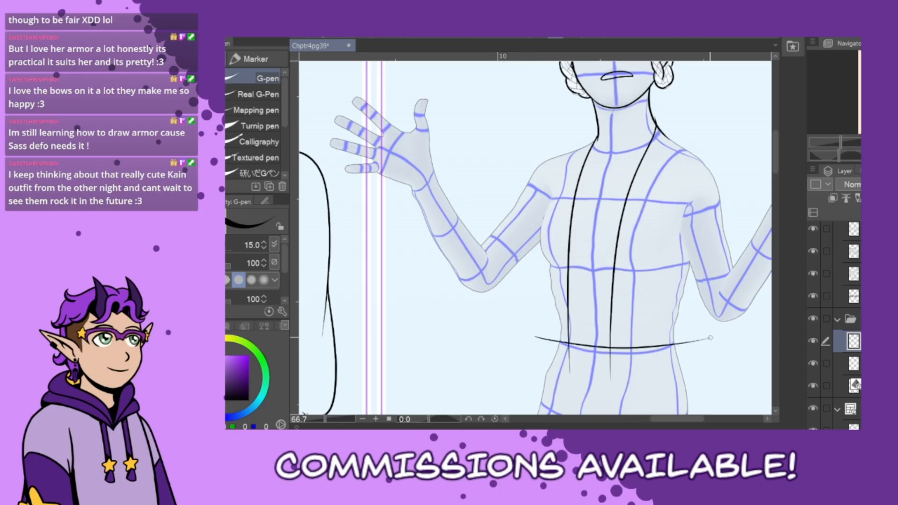
pyautogui.hotkey('ctrl', 'z')
pyautogui.moveTo(533, 333)
pyautogui.mouseDown()
pyautogui.moveTo(663, 346)
pyautogui.moveTo(733, 334)
pyautogui.mouseUp()
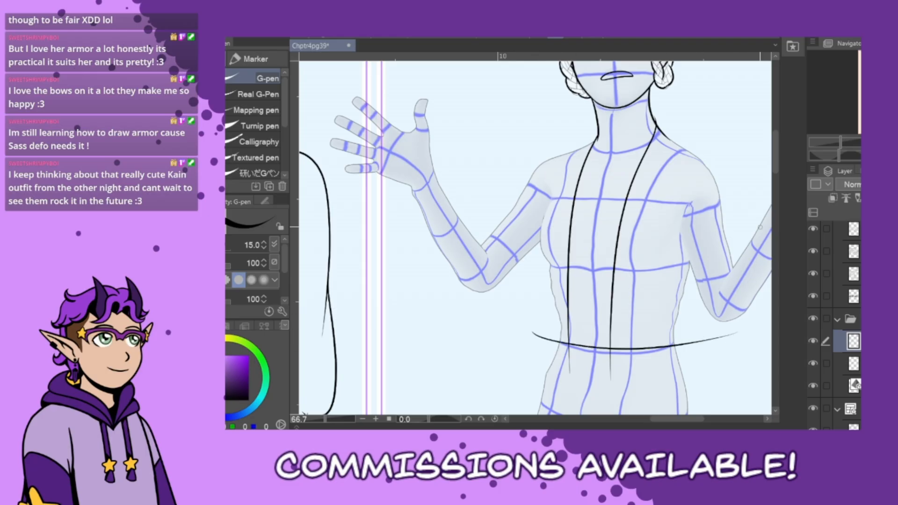
# Ink the vest's outer side edges from both shoulders down past the hem
pyautogui.moveTo(694, 161)
pyautogui.mouseDown()
pyautogui.moveTo(709, 270)
pyautogui.moveTo(707, 392)
pyautogui.mouseUp()
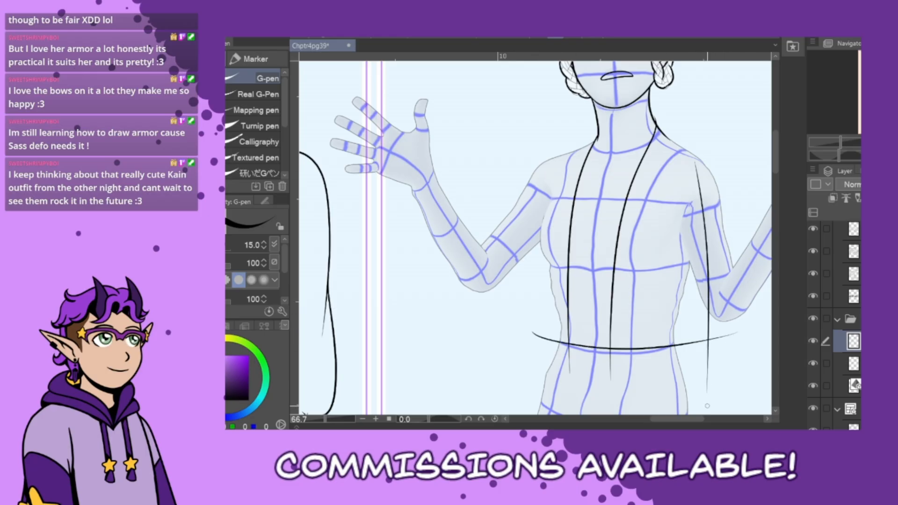
pyautogui.hotkey('ctrl', 'z')
pyautogui.moveTo(698, 176); pyautogui.dragTo(700, 388)
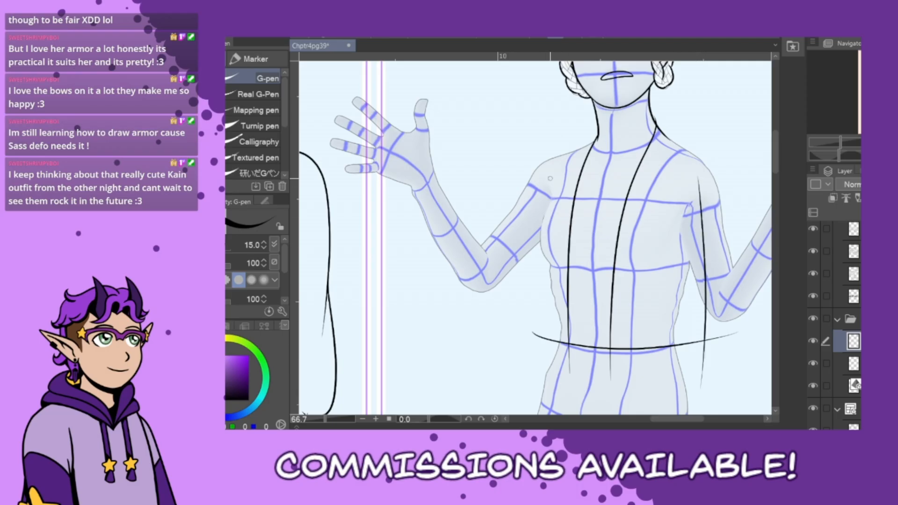
pyautogui.moveTo(563, 157); pyautogui.dragTo(535, 370)
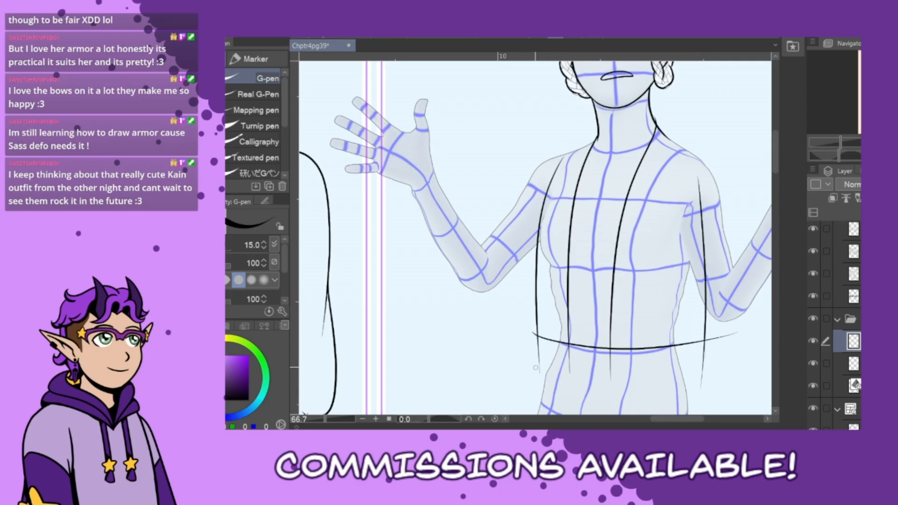
# Erase the hem segment between the front openings and trim the line ends overshooting the vest's lower corners
pyautogui.moveTo(642, 372); pyautogui.dragTo(651, 373)
pyautogui.moveTo(587, 368); pyautogui.dragTo(593, 336)
pyautogui.moveTo(725, 328); pyautogui.dragTo(668, 389)
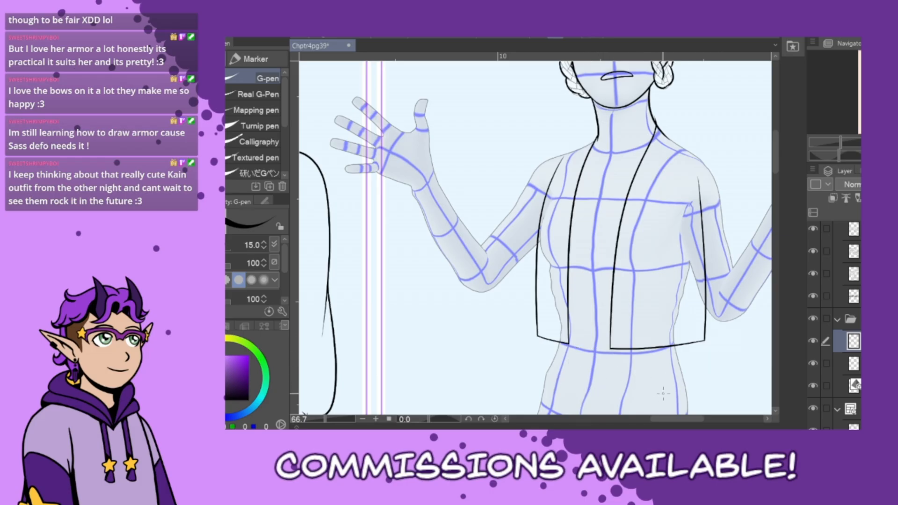
# Ink the lapels' lower diagonal edges from the front openings up and outward past both shoulders
pyautogui.moveTo(654, 419); pyautogui.dragTo(657, 420)
pyautogui.moveTo(775, 154); pyautogui.dragTo(775, 146)
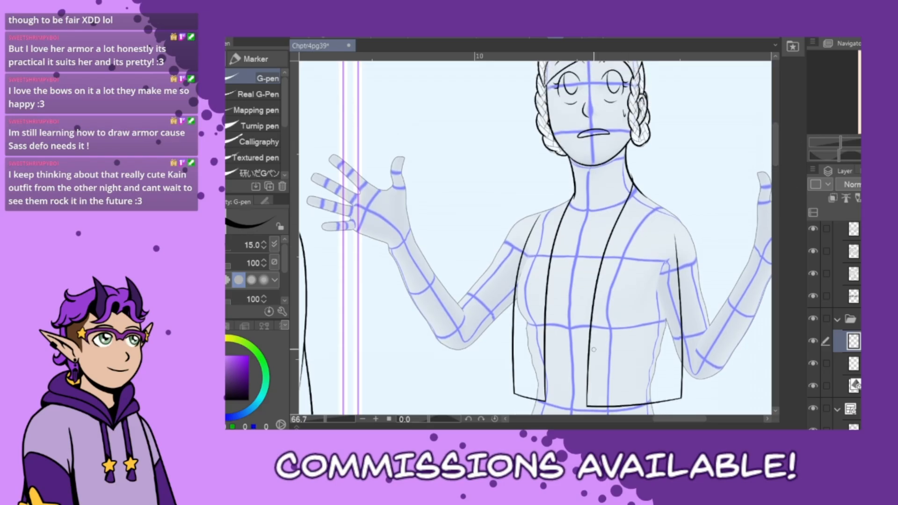
pyautogui.moveTo(683, 421)
pyautogui.mouseDown()
pyautogui.moveTo(588, 421)
pyautogui.moveTo(685, 427)
pyautogui.mouseUp()
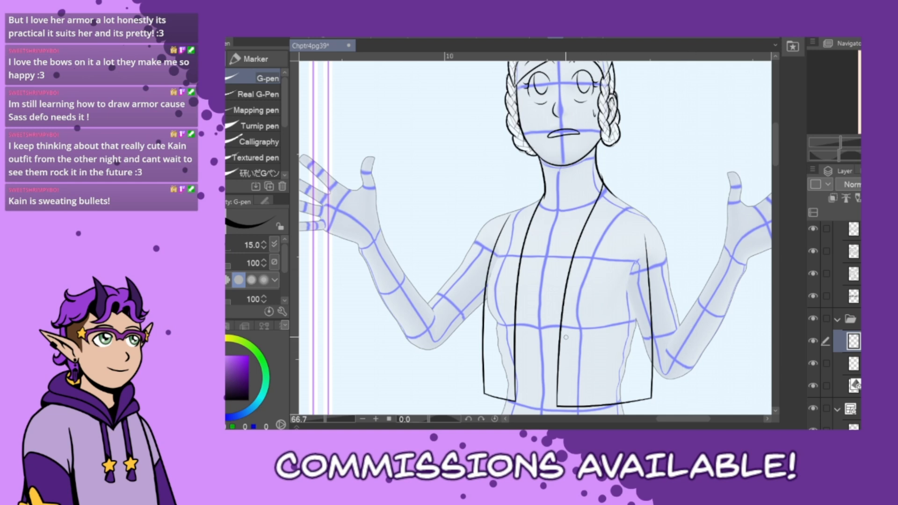
pyautogui.moveTo(561, 359)
pyautogui.mouseDown()
pyautogui.moveTo(633, 258)
pyautogui.moveTo(688, 216)
pyautogui.mouseUp()
pyautogui.moveTo(606, 280); pyautogui.dragTo(685, 215)
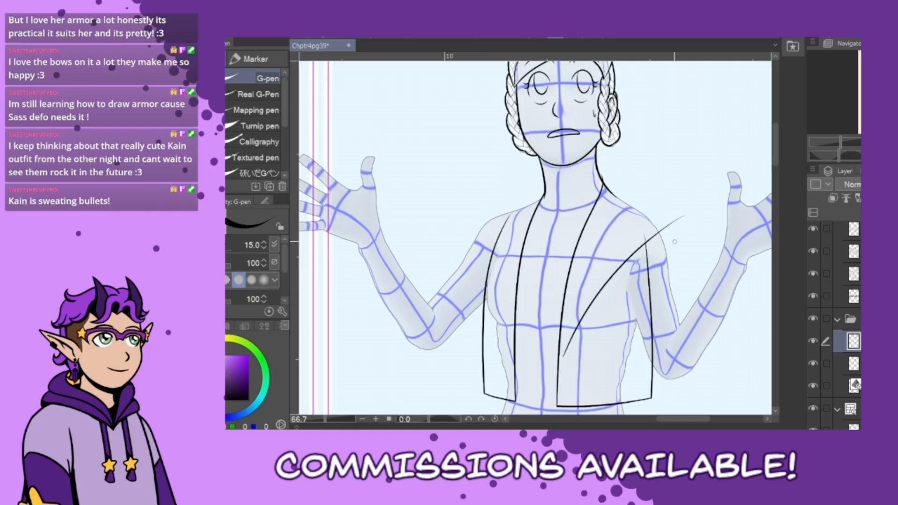
pyautogui.moveTo(480, 258); pyautogui.dragTo(508, 350)
pyautogui.hotkey('ctrl', 'z')
pyautogui.moveTo(468, 225); pyautogui.dragTo(513, 342)
# Try wide curved collar lines from both sides of the neck out to the shoulder tips
pyautogui.moveTo(467, 237); pyautogui.dragTo(535, 165)
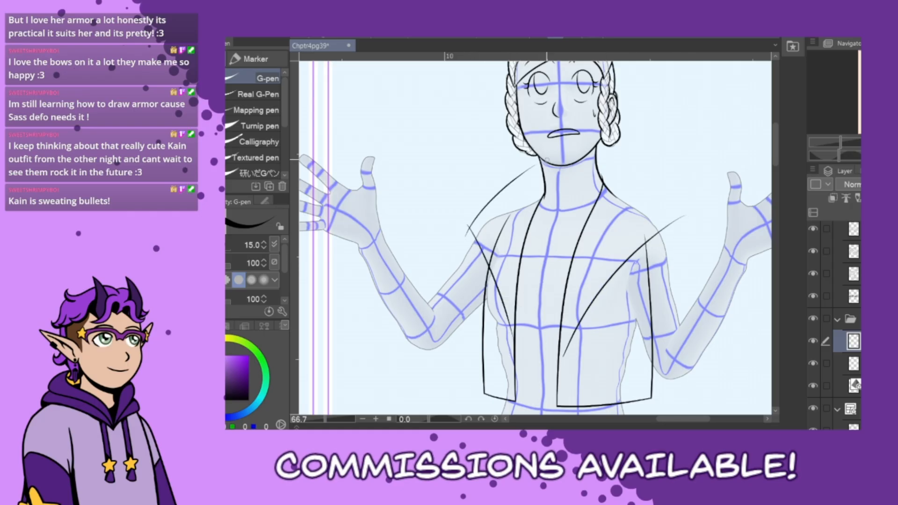
pyautogui.moveTo(668, 419)
pyautogui.mouseDown()
pyautogui.moveTo(635, 419)
pyautogui.moveTo(661, 419)
pyautogui.mouseUp()
pyautogui.hotkey('ctrl', 'z')
pyautogui.hotkey('ctrl', 'z')
pyautogui.moveTo(566, 342)
pyautogui.mouseDown()
pyautogui.moveTo(520, 207)
pyautogui.moveTo(618, 160)
pyautogui.mouseUp()
pyautogui.hotkey('ctrl', 'z')
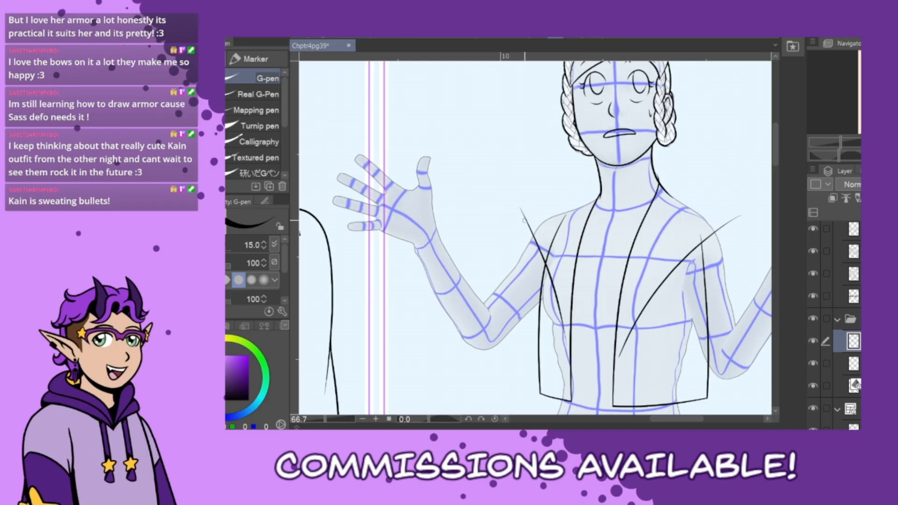
pyautogui.moveTo(515, 233)
pyautogui.mouseDown()
pyautogui.moveTo(548, 193)
pyautogui.moveTo(615, 157)
pyautogui.moveTo(716, 235)
pyautogui.mouseUp()
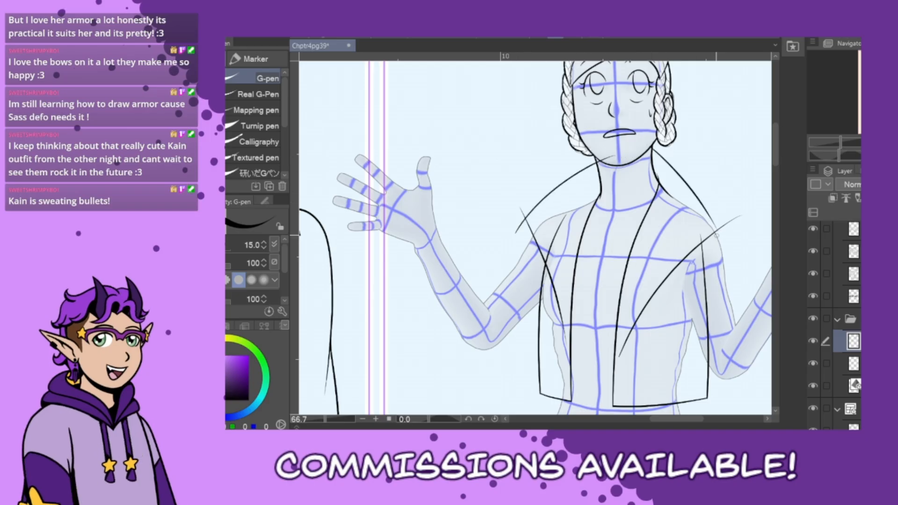
pyautogui.hotkey('ctrl', 'z')
pyautogui.moveTo(646, 151); pyautogui.dragTo(720, 232)
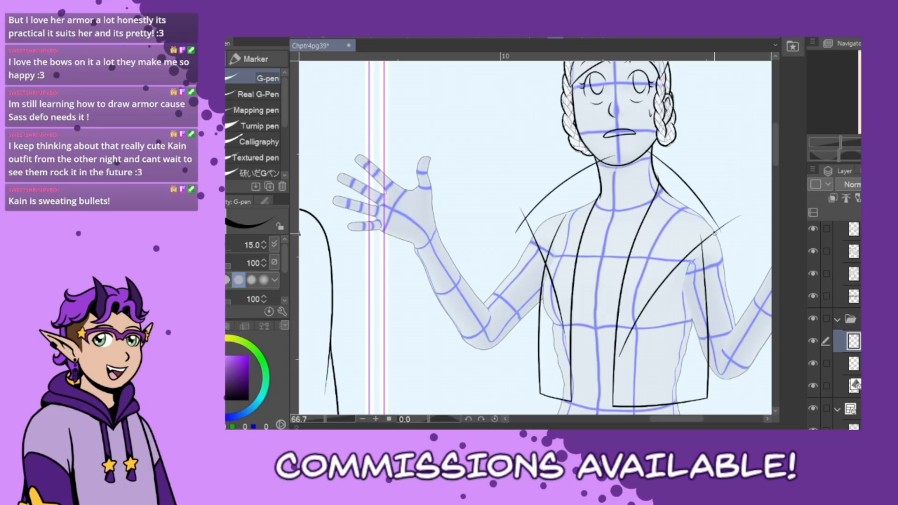
pyautogui.hotkey('ctrl', 'z')
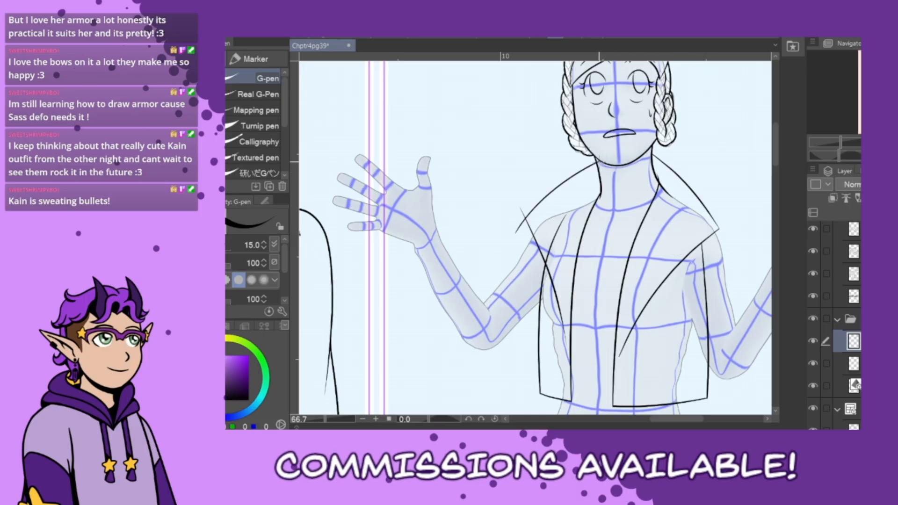
# Undo the trial collar curves and the trimming of the lapel tips
pyautogui.hotkey('ctrl', 'z')
pyautogui.moveTo(714, 215); pyautogui.dragTo(662, 240)
pyautogui.moveTo(671, 421)
pyautogui.mouseDown()
pyautogui.moveTo(650, 421)
pyautogui.moveTo(673, 424)
pyautogui.mouseUp()
pyautogui.hotkey('ctrl', 'z')
pyautogui.hotkey('ctrl', 'z')
pyautogui.hotkey('ctrl', 'z')
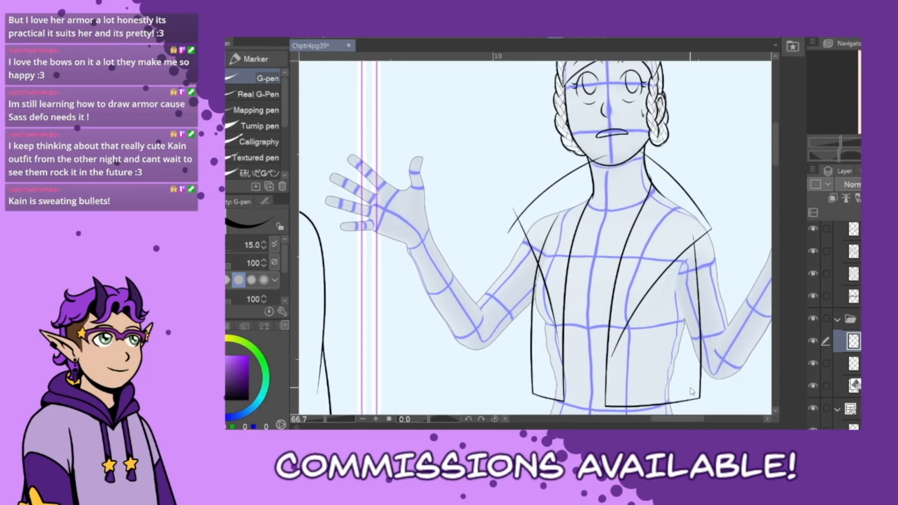
pyautogui.hotkey('ctrl', 'z')
pyautogui.hotkey('ctrl', 'z')
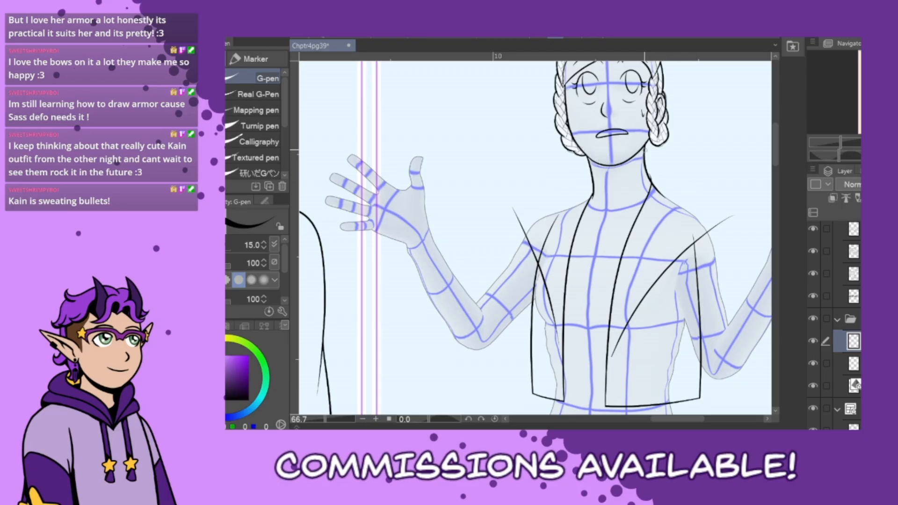
# Try steeper collar curves from the neck to the lapels on both sides, then undo them
pyautogui.moveTo(645, 150); pyautogui.dragTo(695, 284)
pyautogui.hotkey('ctrl', 'z')
pyautogui.moveTo(646, 150); pyautogui.dragTo(686, 272)
pyautogui.hotkey('ctrl', 'z')
pyautogui.moveTo(645, 148)
pyautogui.mouseDown()
pyautogui.moveTo(684, 212)
pyautogui.moveTo(682, 272)
pyautogui.mouseUp()
pyautogui.hotkey('ctrl', 'z')
pyautogui.moveTo(645, 148)
pyautogui.mouseDown()
pyautogui.moveTo(685, 222)
pyautogui.moveTo(687, 264)
pyautogui.mouseUp()
pyautogui.moveTo(584, 158); pyautogui.dragTo(519, 251)
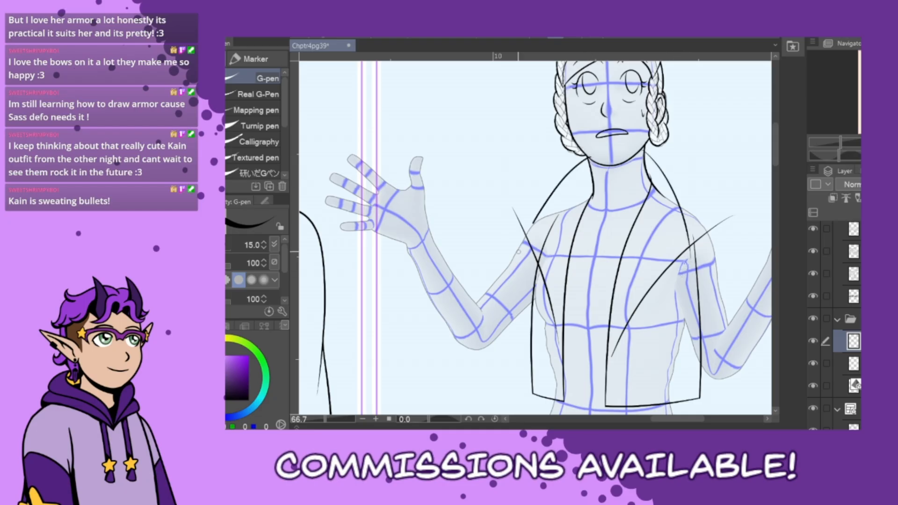
pyautogui.hotkey('ctrl', 'z')
pyautogui.moveTo(586, 163); pyautogui.dragTo(515, 239)
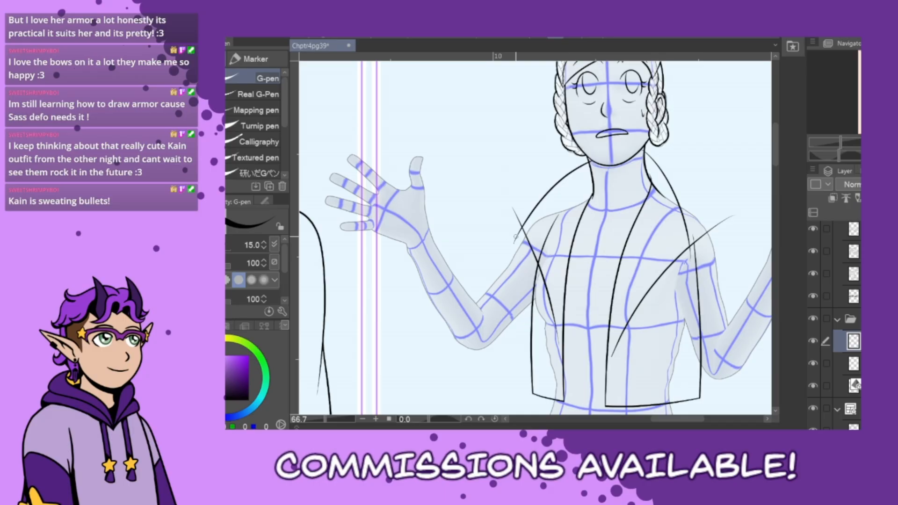
pyautogui.hotkey('ctrl', 'z')
pyautogui.hotkey('ctrl', 'z')
# Ink the collar's outer curves from the neck to both lapel points and erase the overshooting lapel tips
pyautogui.moveTo(643, 149); pyautogui.dragTo(690, 258)
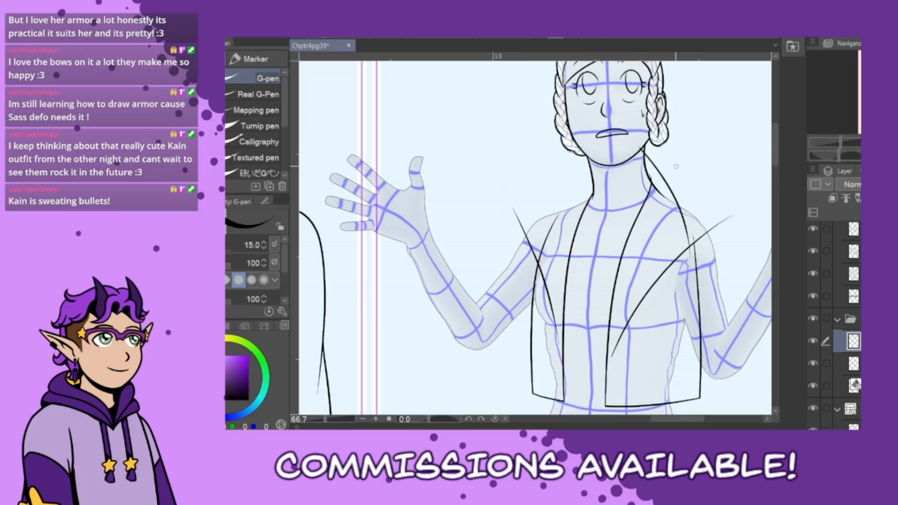
pyautogui.moveTo(590, 157); pyautogui.dragTo(522, 252)
pyautogui.hotkey('ctrl', 'z')
pyautogui.moveTo(596, 155); pyautogui.dragTo(523, 244)
pyautogui.moveTo(518, 209); pyautogui.dragTo(525, 237)
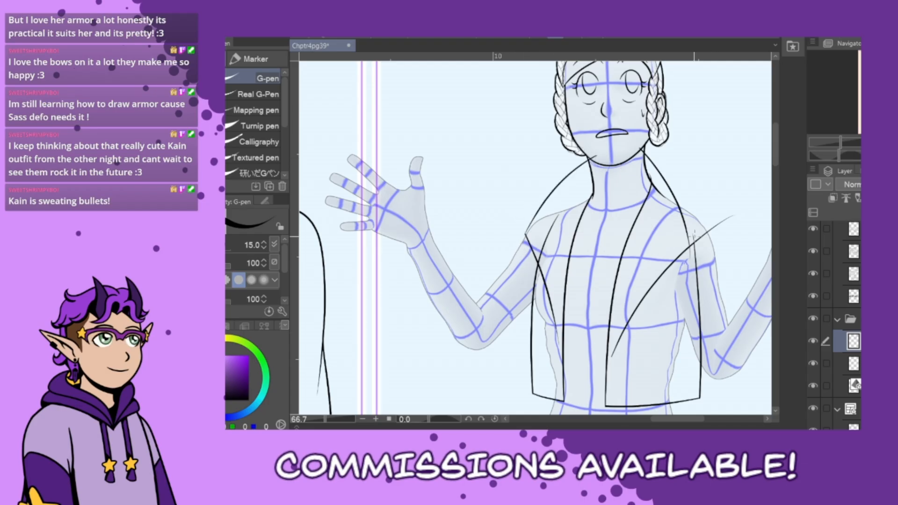
pyautogui.hotkey('ctrl', 'z')
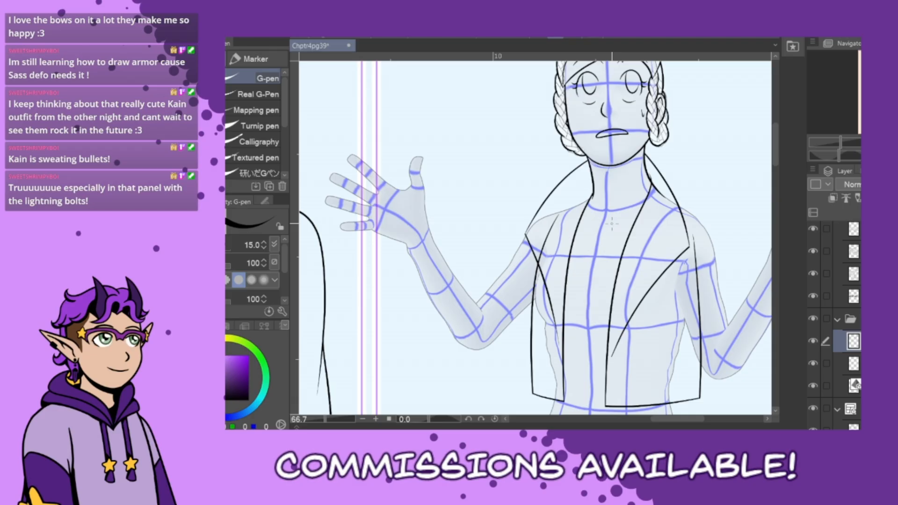
# Ink two parallel curved lines across the lower neck to form a neckband between the collar edges
pyautogui.scroll(1, 652, 314)
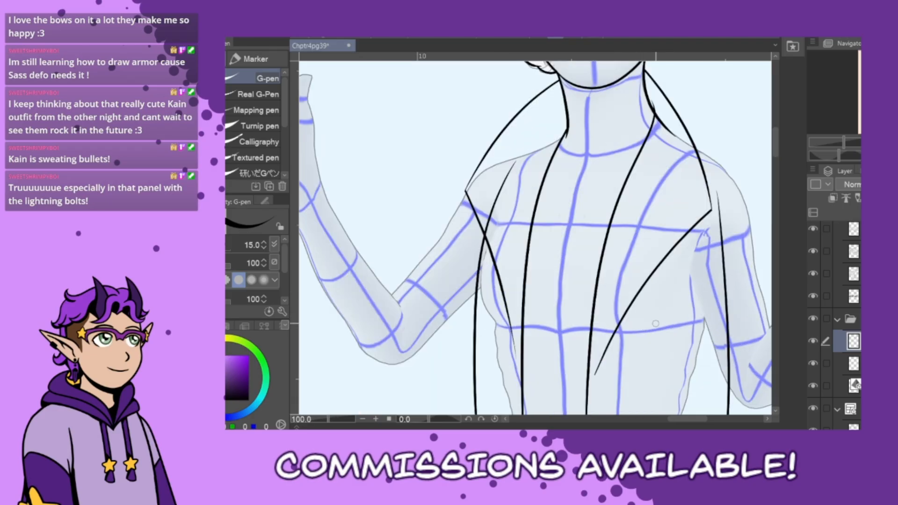
pyautogui.hotkey('ctrl', 'z')
pyautogui.moveTo(554, 145)
pyautogui.mouseDown()
pyautogui.moveTo(632, 155)
pyautogui.moveTo(645, 134)
pyautogui.moveTo(585, 146)
pyautogui.moveTo(659, 124)
pyautogui.mouseUp()
pyautogui.hotkey('ctrl', 'z')
pyautogui.hotkey('ctrl', 'z')
pyautogui.moveTo(563, 131)
pyautogui.mouseDown()
pyautogui.moveTo(608, 146)
pyautogui.moveTo(655, 123)
pyautogui.mouseUp()
pyautogui.moveTo(568, 116)
pyautogui.mouseDown()
pyautogui.moveTo(630, 117)
pyautogui.moveTo(653, 99)
pyautogui.moveTo(635, 117)
pyautogui.moveTo(654, 105)
pyautogui.mouseUp()
pyautogui.hotkey('ctrl', 'z')
pyautogui.hotkey('ctrl', 'z')
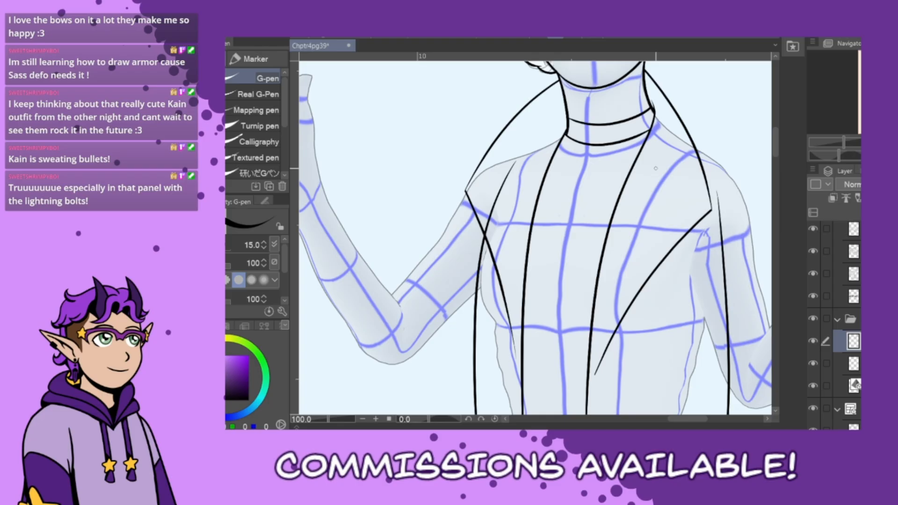
pyautogui.hotkey('ctrl', 'z')
pyautogui.hotkey('ctrl', 'y')
# Ink V-shaped notches between the collar and lapel on both sides and erase the cut-off tips
pyautogui.moveTo(458, 210); pyautogui.dragTo(514, 221)
pyautogui.hotkey('ctrl', 'z')
pyautogui.moveTo(480, 151); pyautogui.dragTo(520, 209)
pyautogui.moveTo(462, 226); pyautogui.dragTo(529, 188)
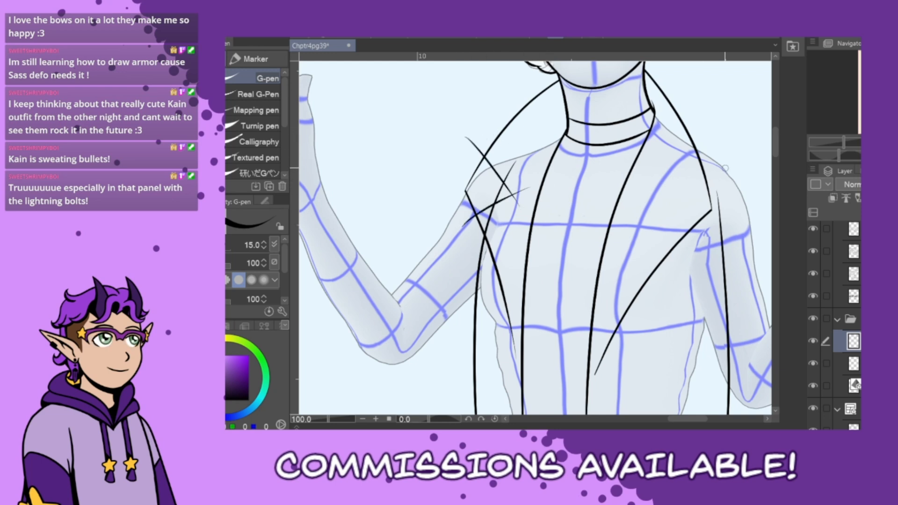
pyautogui.moveTo(725, 167)
pyautogui.mouseDown()
pyautogui.moveTo(639, 206)
pyautogui.moveTo(696, 288)
pyautogui.mouseUp()
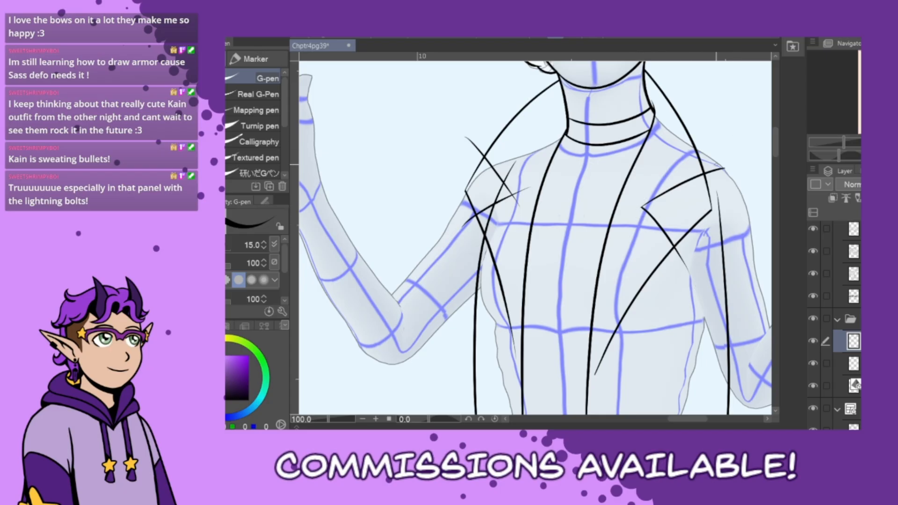
pyautogui.moveTo(712, 171); pyautogui.dragTo(681, 272)
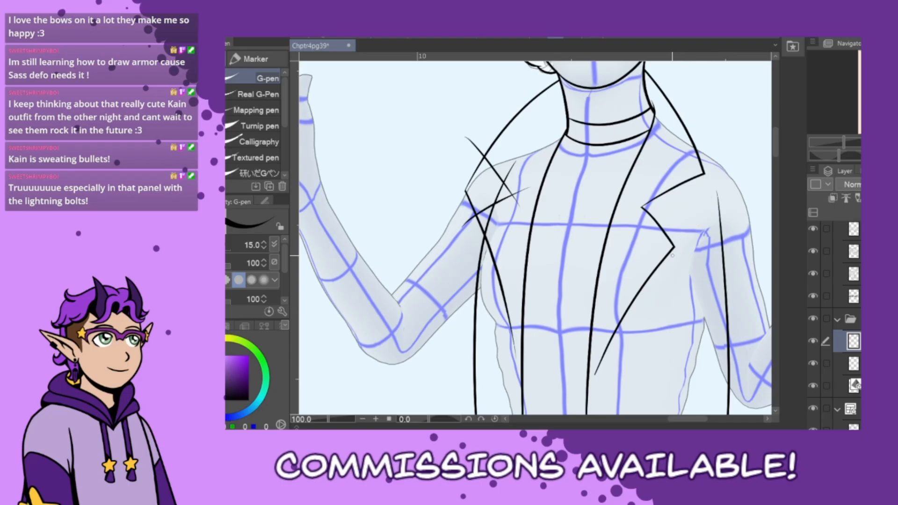
pyautogui.moveTo(521, 171); pyautogui.dragTo(516, 238)
pyautogui.hotkey('ctrl', 'z')
pyautogui.hotkey('ctrl', 'z')
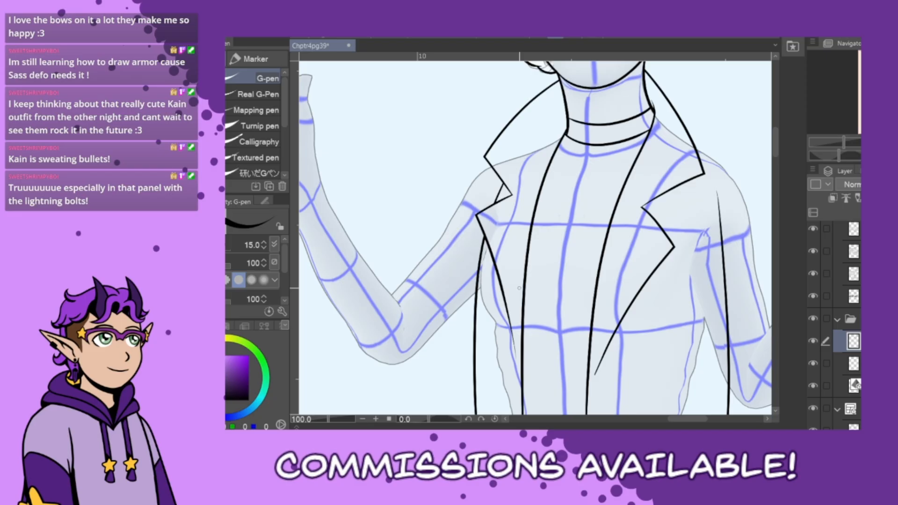
# Ink a short tendon line on the neck and a rounded knot at the neckband's end beside the collar
pyautogui.scroll(3, 653, 206)
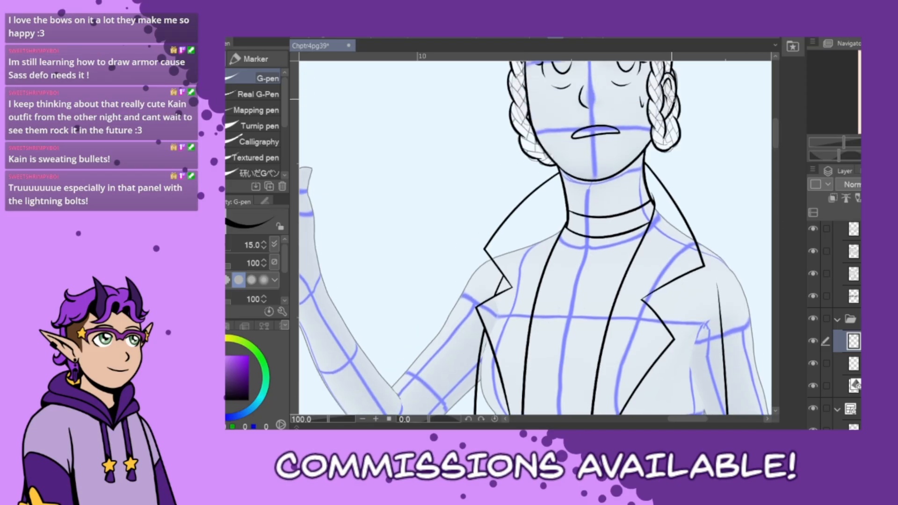
pyautogui.scroll(2, 653, 205)
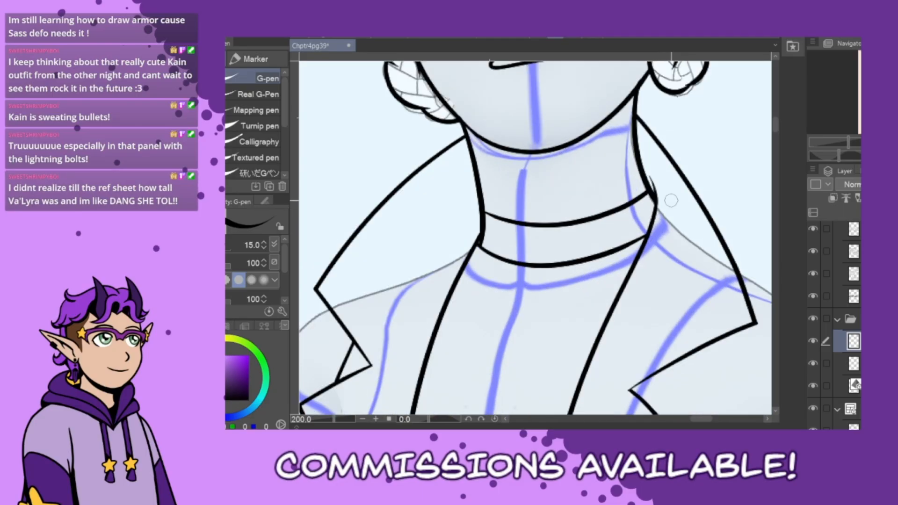
pyautogui.moveTo(522, 183); pyautogui.dragTo(543, 159)
pyautogui.moveTo(610, 211); pyautogui.dragTo(623, 244)
pyautogui.hotkey('ctrl', 'z')
pyautogui.moveTo(609, 212); pyautogui.dragTo(621, 245)
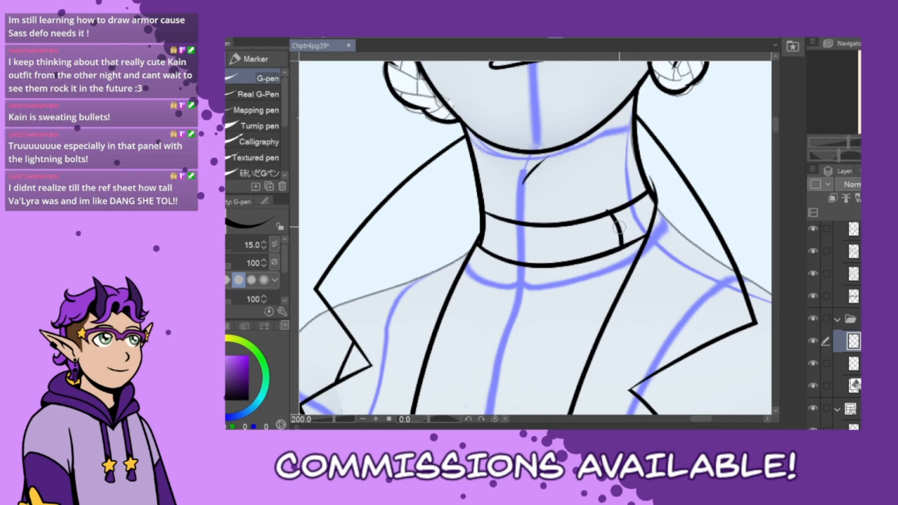
pyautogui.moveTo(608, 209)
pyautogui.mouseDown()
pyautogui.moveTo(643, 214)
pyautogui.moveTo(641, 241)
pyautogui.moveTo(620, 249)
pyautogui.moveTo(645, 230)
pyautogui.moveTo(639, 236)
pyautogui.moveTo(611, 204)
pyautogui.moveTo(607, 216)
pyautogui.moveTo(628, 208)
pyautogui.moveTo(632, 241)
pyautogui.mouseUp()
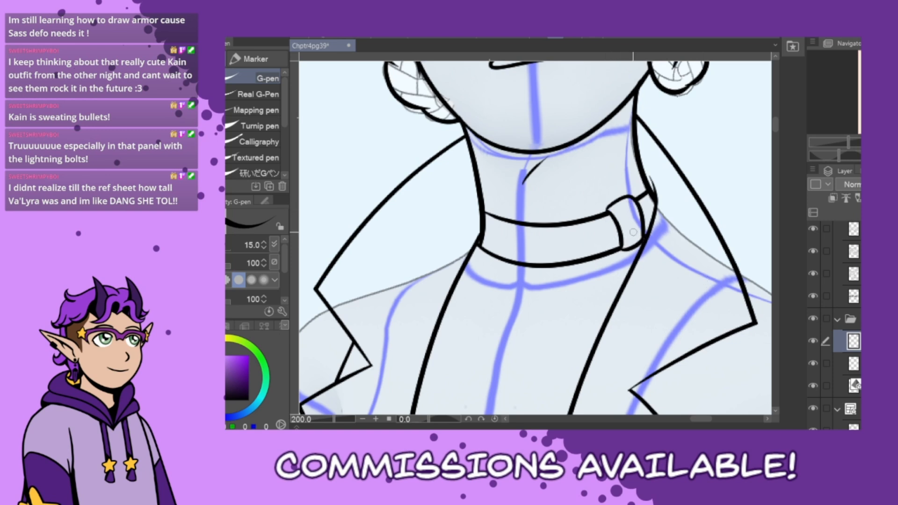
# Ink a narrow ribbon loop hanging from the neckband knot, with a fold line running down inside it
pyautogui.moveTo(608, 210)
pyautogui.mouseDown()
pyautogui.moveTo(587, 271)
pyautogui.moveTo(586, 323)
pyautogui.mouseUp()
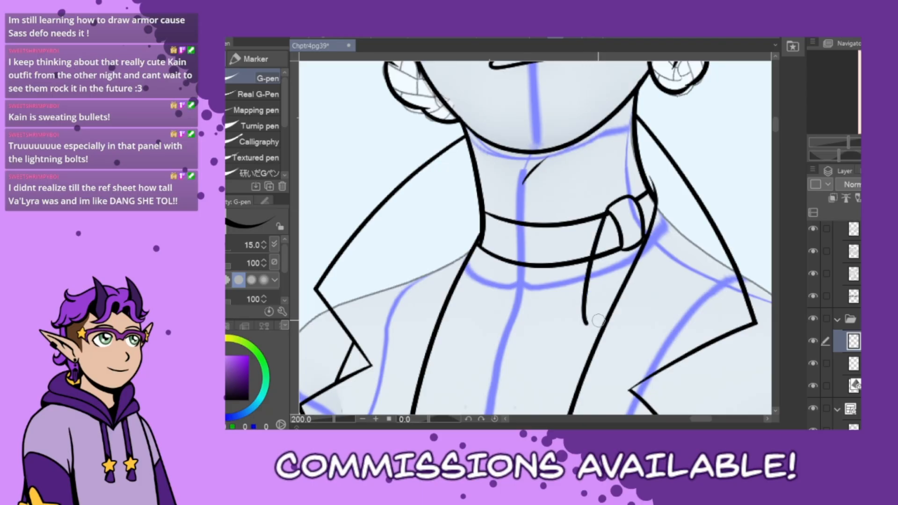
pyautogui.hotkey('ctrl', 'z')
pyautogui.moveTo(603, 220)
pyautogui.mouseDown()
pyautogui.moveTo(590, 250)
pyautogui.moveTo(593, 331)
pyautogui.moveTo(606, 266)
pyautogui.mouseUp()
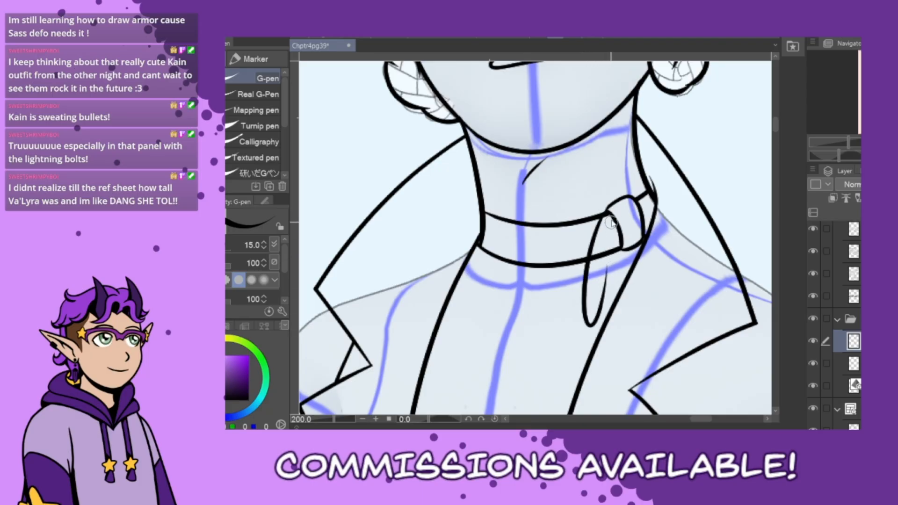
pyautogui.hotkey('ctrl', 'z')
pyautogui.moveTo(608, 210)
pyautogui.mouseDown()
pyautogui.moveTo(590, 286)
pyautogui.moveTo(599, 299)
pyautogui.moveTo(610, 208)
pyautogui.moveTo(623, 295)
pyautogui.mouseUp()
pyautogui.moveTo(590, 334); pyautogui.dragTo(634, 321)
pyautogui.moveTo(609, 214)
pyautogui.mouseDown()
pyautogui.moveTo(617, 268)
pyautogui.moveTo(599, 256)
pyautogui.mouseUp()
pyautogui.hotkey('ctrl', 'z')
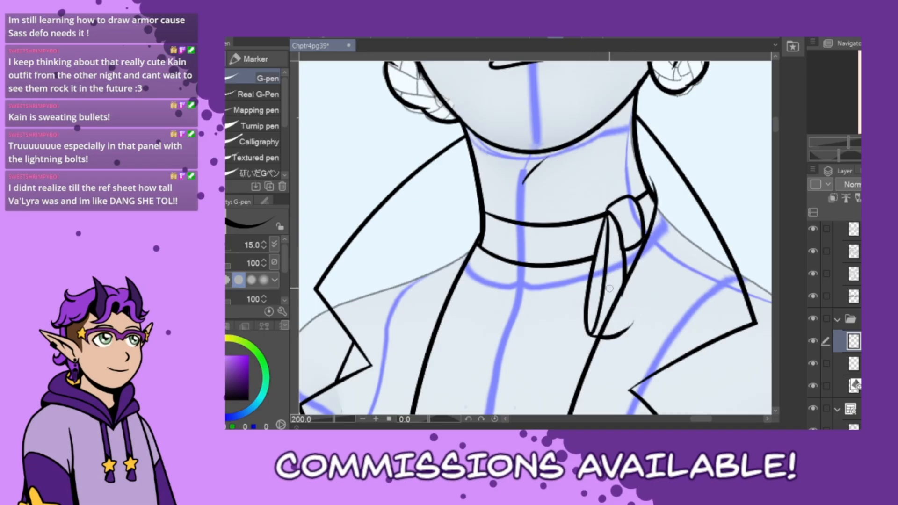
# Add small fold strokes to the knot, then undo the extra strokes beside it and the curl under the loop
pyautogui.moveTo(612, 216); pyautogui.dragTo(622, 263)
pyautogui.moveTo(630, 205)
pyautogui.mouseDown()
pyautogui.moveTo(620, 259)
pyautogui.moveTo(638, 207)
pyautogui.moveTo(631, 288)
pyautogui.mouseUp()
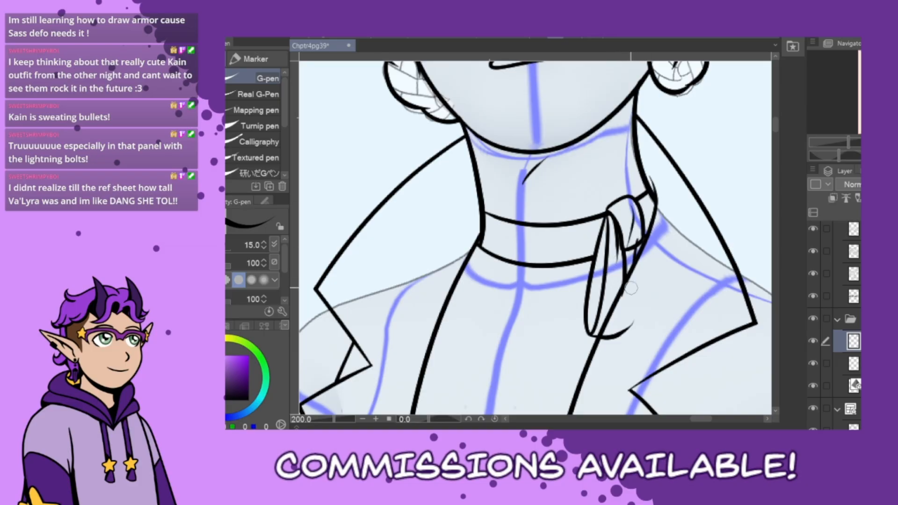
pyautogui.moveTo(645, 211); pyautogui.dragTo(667, 266)
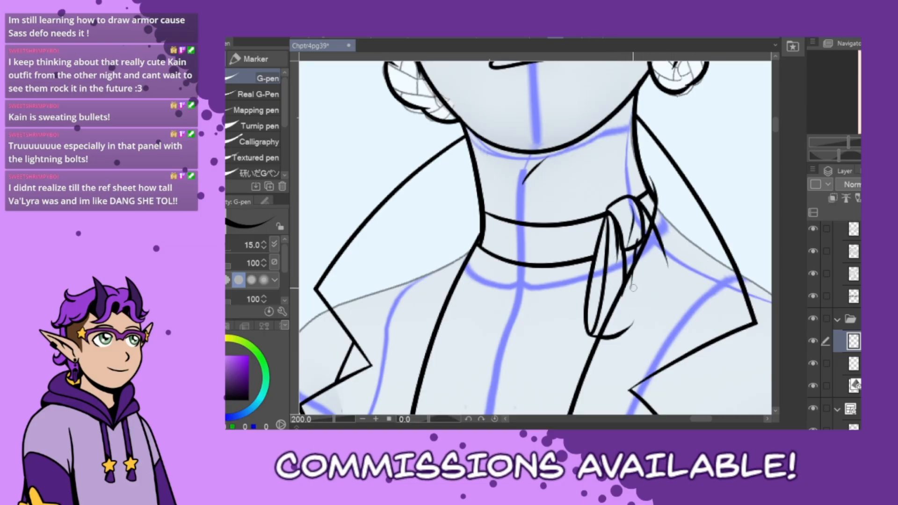
pyautogui.hotkey('ctrl', 'z')
pyautogui.hotkey('ctrl', 'z')
pyautogui.hotkey('ctrl', 'z')
pyautogui.hotkey('ctrl', 'z')
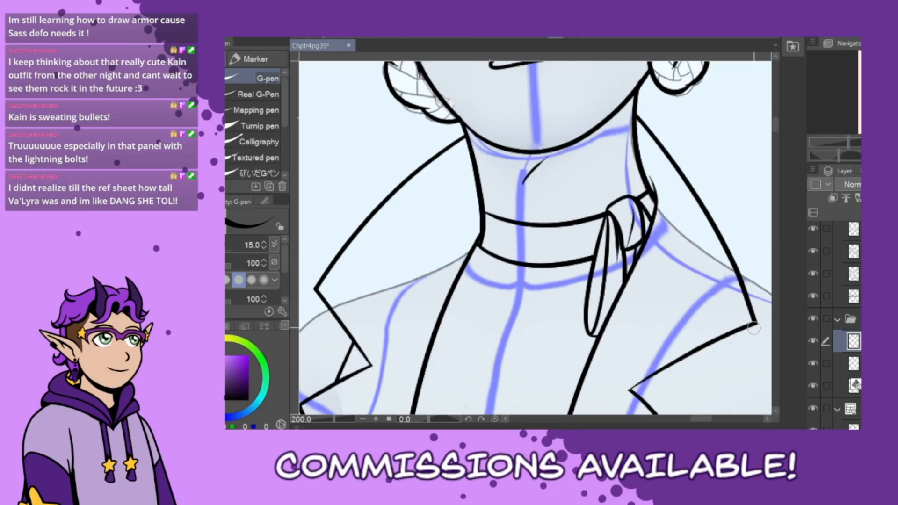
# Ink a long ribbon tail from the knot down along the vest's inner edge, ending in a point near the lapel's base
pyautogui.scroll(-1, 754, 333)
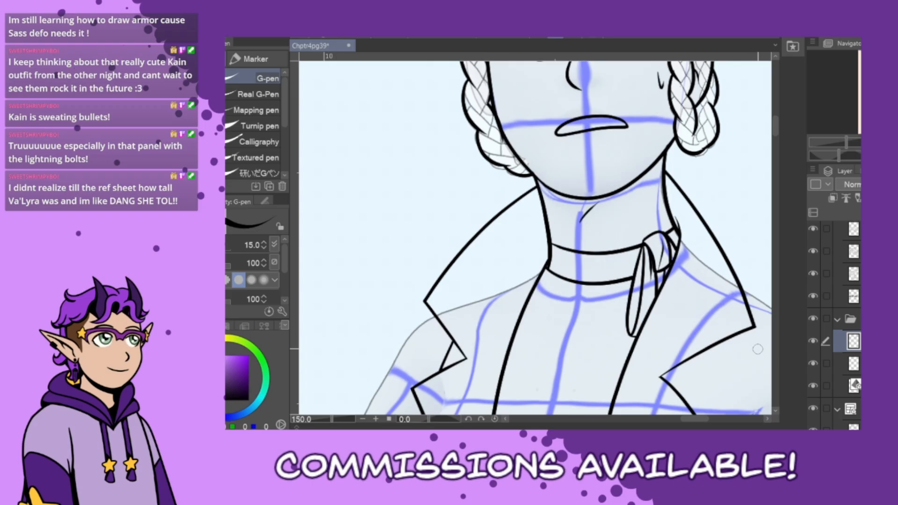
pyautogui.moveTo(775, 125); pyautogui.dragTo(776, 141)
pyautogui.moveTo(634, 115)
pyautogui.mouseDown()
pyautogui.moveTo(582, 357)
pyautogui.moveTo(612, 158)
pyautogui.moveTo(580, 363)
pyautogui.mouseUp()
pyautogui.hotkey('ctrl', 'z')
pyautogui.moveTo(587, 295); pyautogui.dragTo(580, 421)
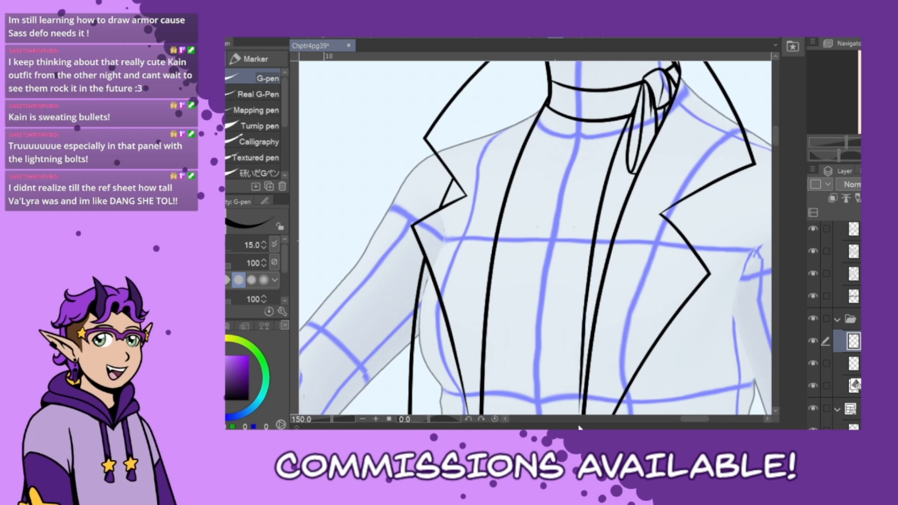
pyautogui.hotkey('ctrl', 'z')
pyautogui.scroll(-1, 622, 356)
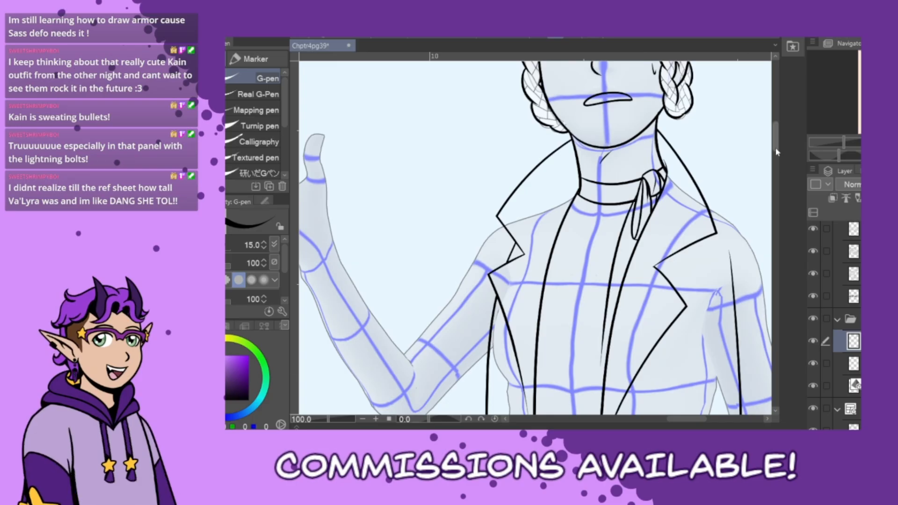
pyautogui.moveTo(775, 140)
pyautogui.mouseDown()
pyautogui.moveTo(775, 154)
pyautogui.moveTo(776, 138)
pyautogui.mouseUp()
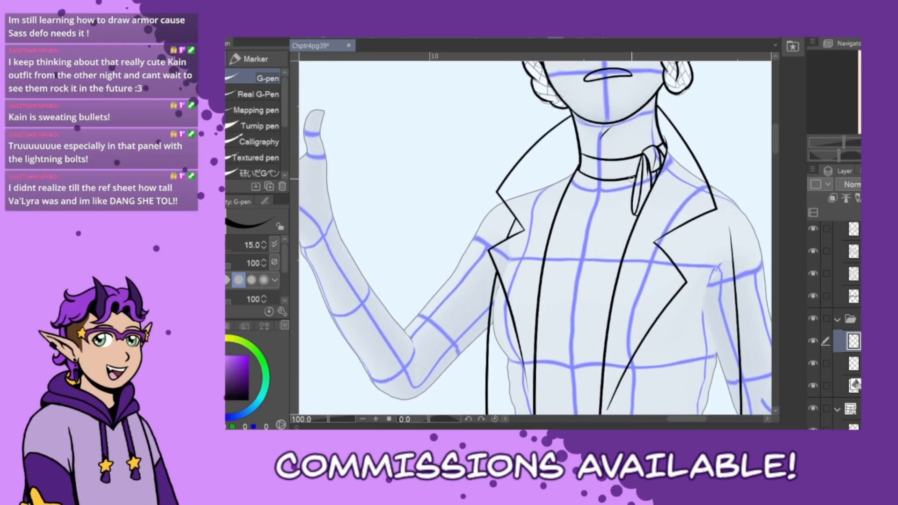
pyautogui.hotkey('ctrl', 'z')
pyautogui.moveTo(643, 158)
pyautogui.mouseDown()
pyautogui.moveTo(600, 296)
pyautogui.moveTo(593, 407)
pyautogui.moveTo(629, 350)
pyautogui.mouseUp()
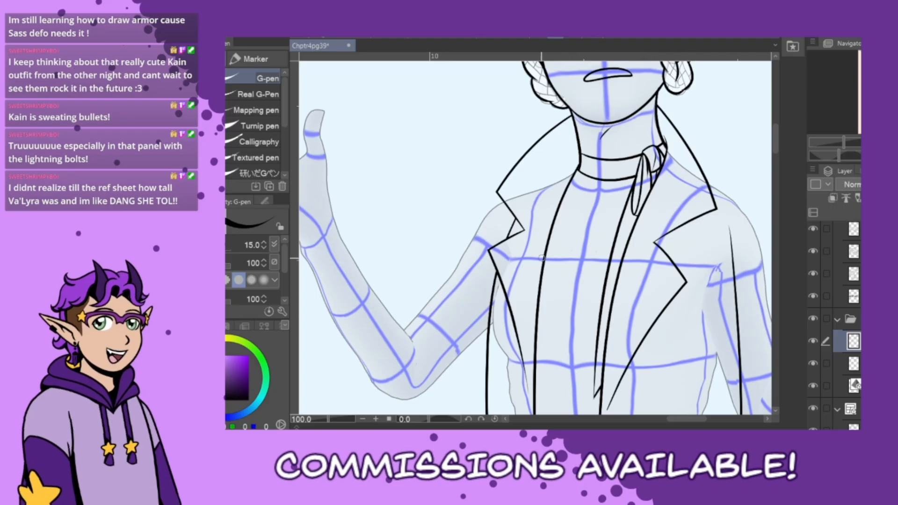
# Ink a slightly curved horizontal line across the chest between the vest's edges, undoing the lower trial lines
pyautogui.moveTo(527, 259); pyautogui.dragTo(669, 269)
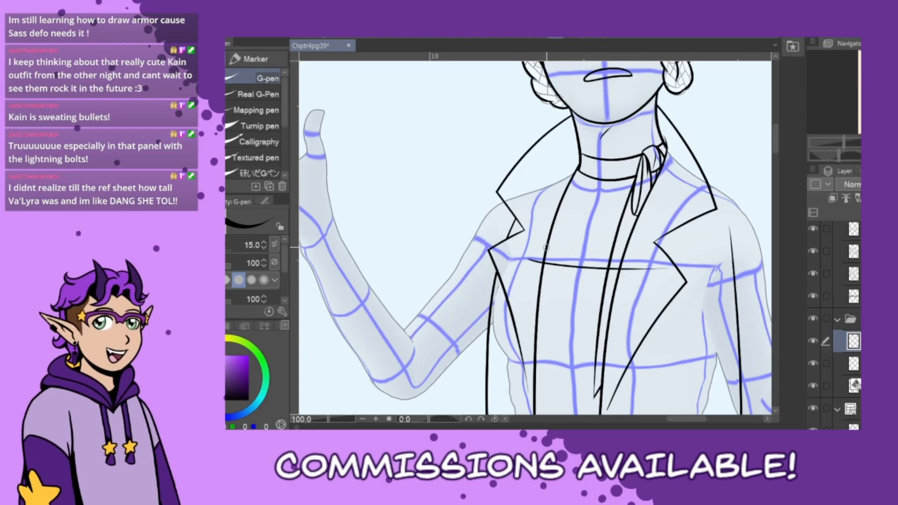
pyautogui.hotkey('ctrl', 'z')
pyautogui.moveTo(527, 253); pyautogui.dragTo(653, 263)
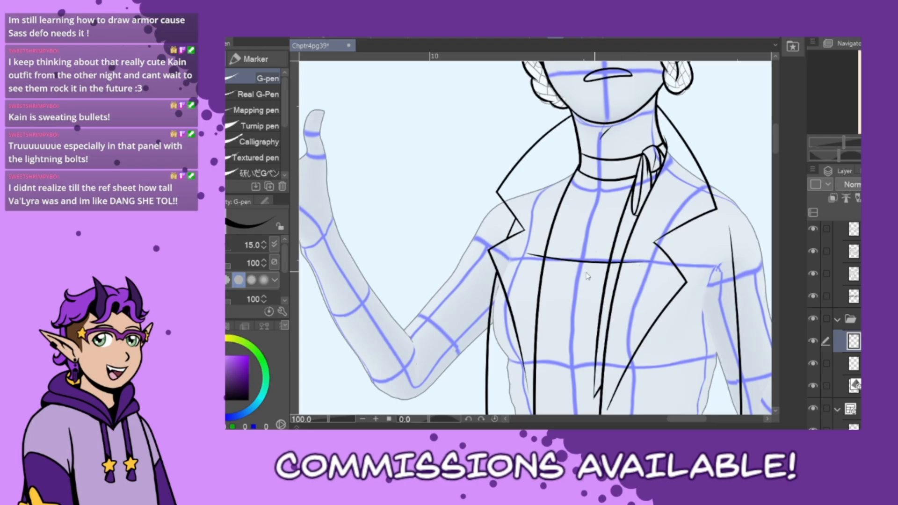
pyautogui.hotkey('ctrl', 'z')
pyautogui.moveTo(528, 245)
pyautogui.mouseDown()
pyautogui.moveTo(659, 249)
pyautogui.moveTo(542, 243)
pyautogui.moveTo(645, 246)
pyautogui.mouseUp()
pyautogui.hotkey('ctrl', 'z')
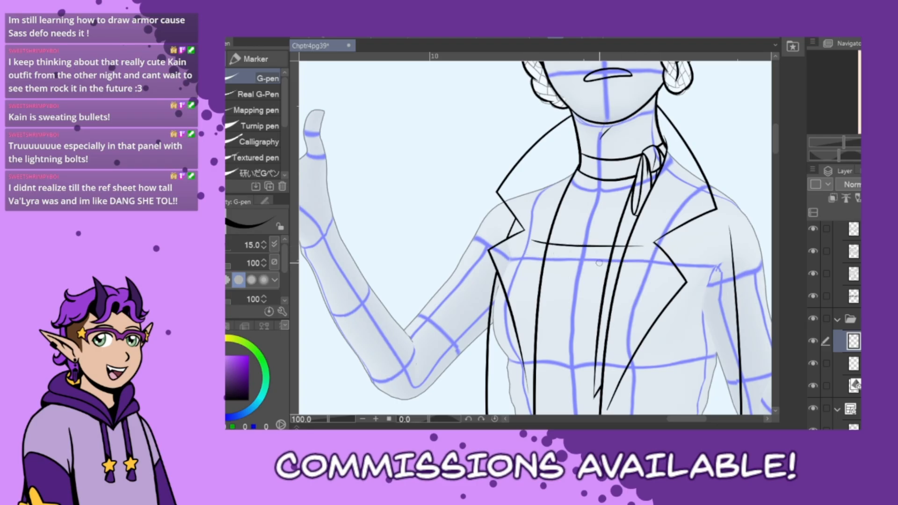
# Ink a second parallel line just below the chest line and erase both lines' ends that overlap the vest
pyautogui.moveTo(525, 261)
pyautogui.mouseDown()
pyautogui.moveTo(670, 266)
pyautogui.moveTo(543, 262)
pyautogui.moveTo(656, 264)
pyautogui.mouseUp()
pyautogui.hotkey('ctrl', 'z')
pyautogui.hotkey('ctrl', 'z')
pyautogui.moveTo(532, 261); pyautogui.dragTo(657, 264)
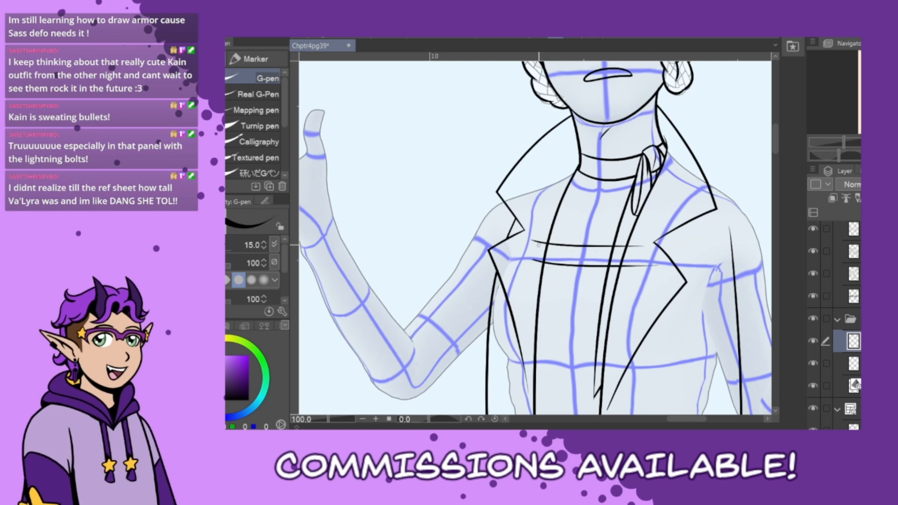
pyautogui.moveTo(539, 238); pyautogui.dragTo(538, 267)
pyautogui.moveTo(621, 239)
pyautogui.mouseDown()
pyautogui.moveTo(612, 277)
pyautogui.moveTo(629, 281)
pyautogui.mouseUp()
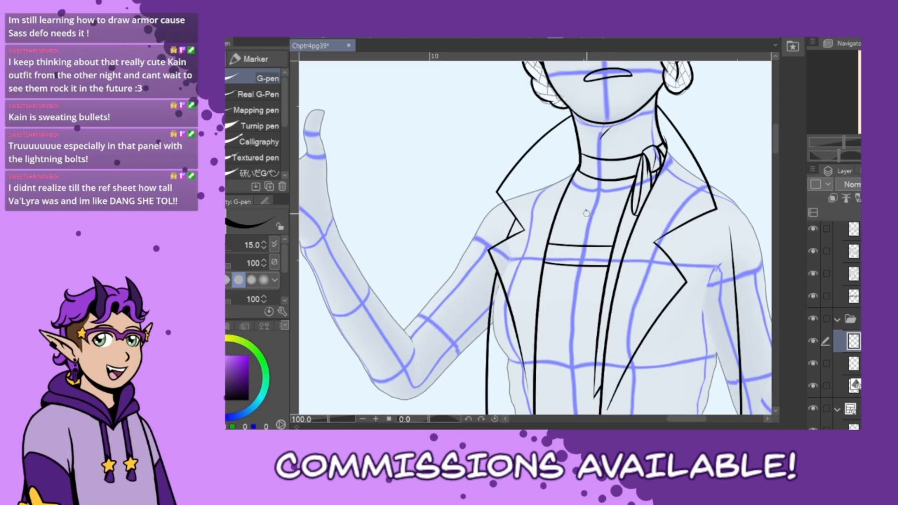
# Ink a small V at the base of the throat and a short collarbone stroke on each side of it
pyautogui.moveTo(586, 211); pyautogui.dragTo(624, 206)
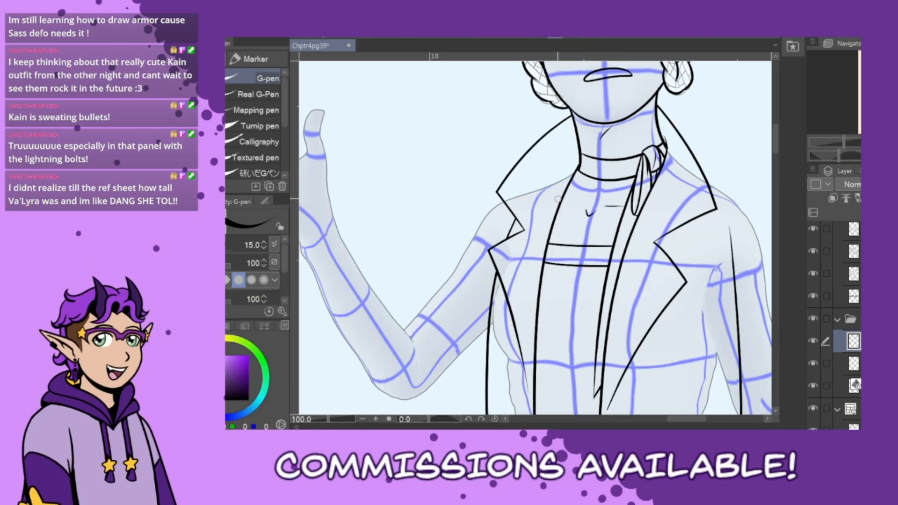
pyautogui.moveTo(558, 198); pyautogui.dragTo(577, 199)
pyautogui.hotkey('ctrl', 'z')
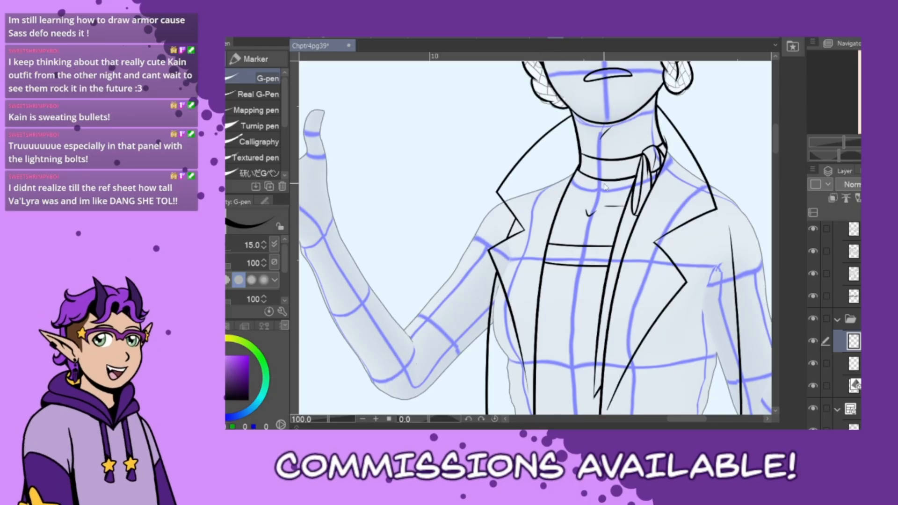
pyautogui.moveTo(549, 202); pyautogui.dragTo(617, 208)
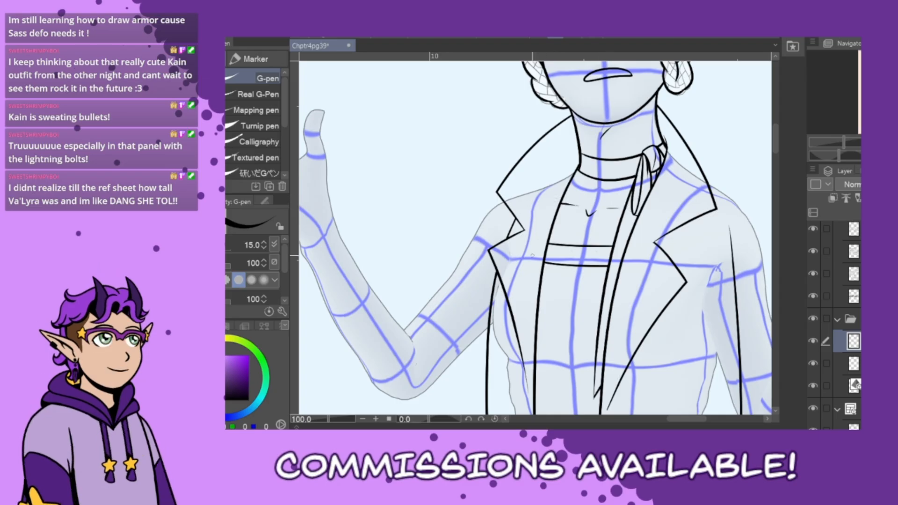
# Ink two small oval buttons, one above the other, on the vest's front below the lapel
pyautogui.click(621, 419)
pyautogui.moveTo(640, 420); pyautogui.dragTo(626, 420)
pyautogui.moveTo(660, 421); pyautogui.dragTo(693, 419)
pyautogui.moveTo(776, 144); pyautogui.dragTo(777, 168)
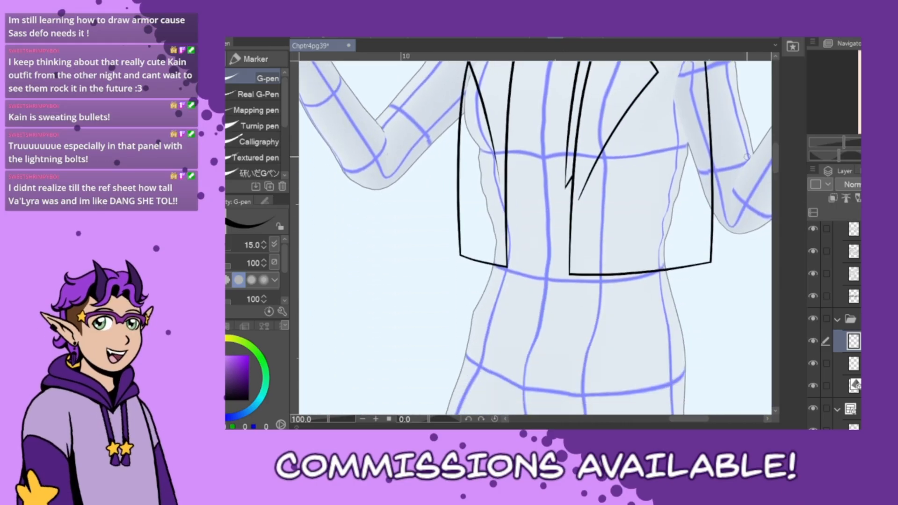
pyautogui.moveTo(584, 195)
pyautogui.mouseDown()
pyautogui.moveTo(584, 216)
pyautogui.moveTo(580, 205)
pyautogui.mouseUp()
pyautogui.hotkey('ctrl', 'z')
pyautogui.moveTo(584, 237)
pyautogui.mouseDown()
pyautogui.moveTo(583, 259)
pyautogui.moveTo(584, 238)
pyautogui.mouseUp()
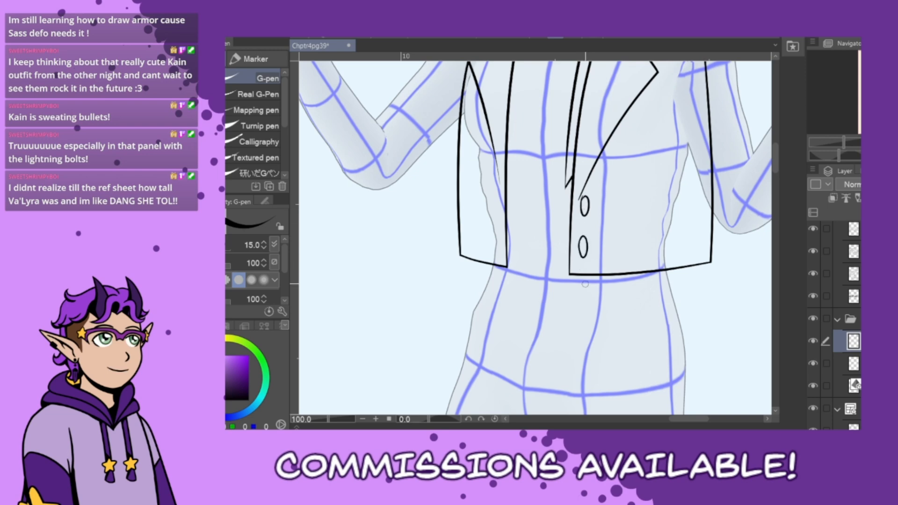
# Ink the trousers' outer contours from the vest hem down both legs, with a crotch curve between them
pyautogui.scroll(-2, 585, 284)
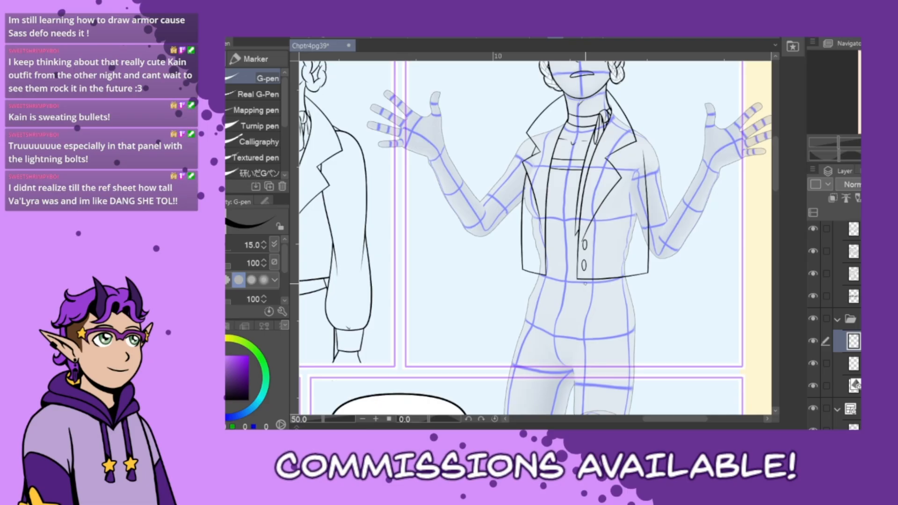
pyautogui.moveTo(660, 419)
pyautogui.mouseDown()
pyautogui.moveTo(646, 419)
pyautogui.moveTo(655, 419)
pyautogui.mouseUp()
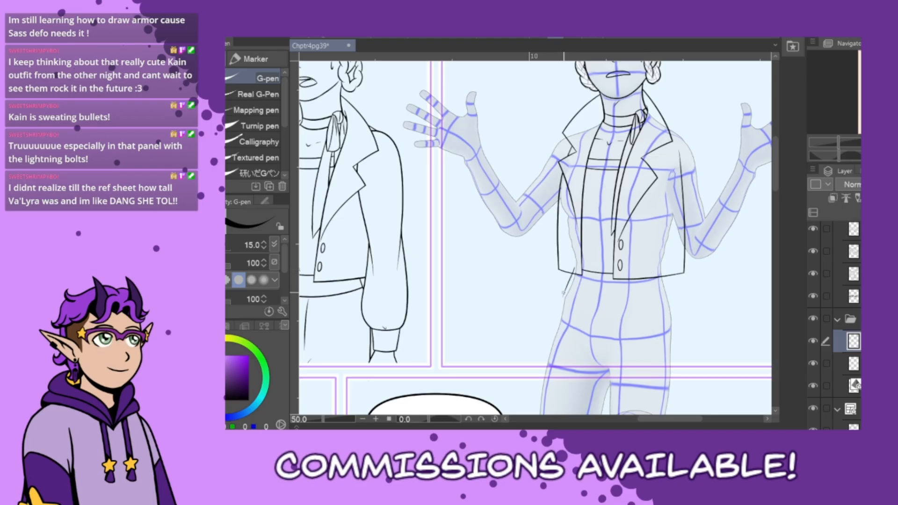
pyautogui.moveTo(573, 272); pyautogui.dragTo(537, 412)
pyautogui.moveTo(675, 319); pyautogui.dragTo(669, 414)
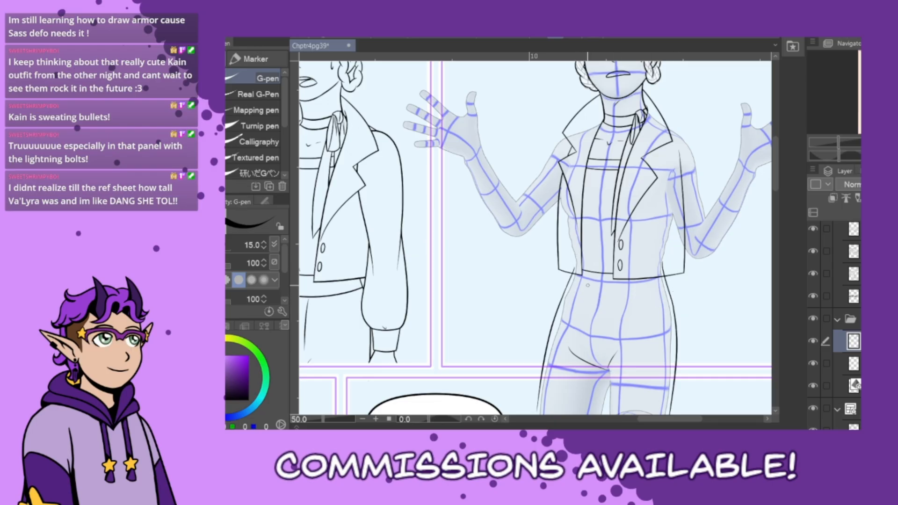
# Ink a curved waistband line across the trousers just below the vest hem
pyautogui.moveTo(626, 296); pyautogui.dragTo(676, 281)
pyautogui.hotkey('ctrl', 'z')
pyautogui.moveTo(565, 278)
pyautogui.mouseDown()
pyautogui.moveTo(586, 288)
pyautogui.moveTo(678, 278)
pyautogui.moveTo(587, 292)
pyautogui.moveTo(680, 277)
pyautogui.moveTo(640, 292)
pyautogui.moveTo(676, 276)
pyautogui.mouseUp()
pyautogui.hotkey('ctrl', 'z')
pyautogui.hotkey('ctrl', 'z')
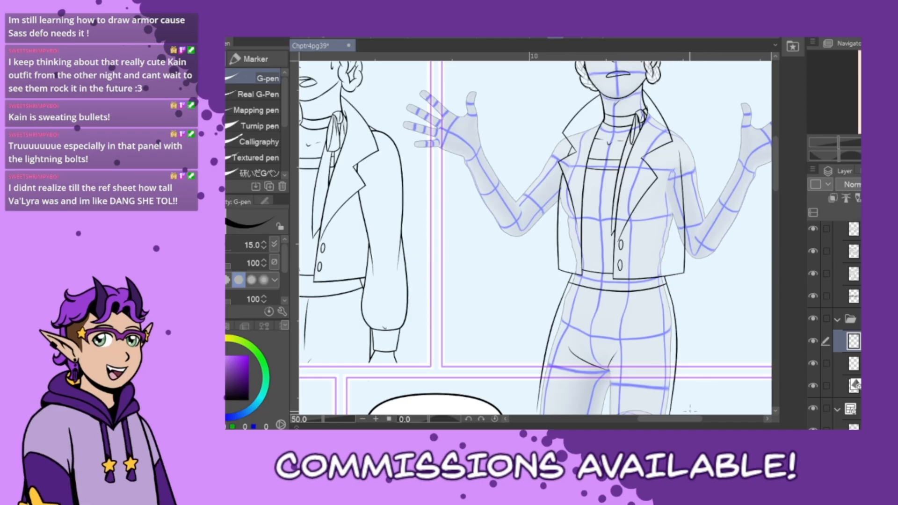
# Ink two short slanted crease lines on the front of the trousers below the waistband
pyautogui.moveTo(584, 288); pyautogui.dragTo(577, 330)
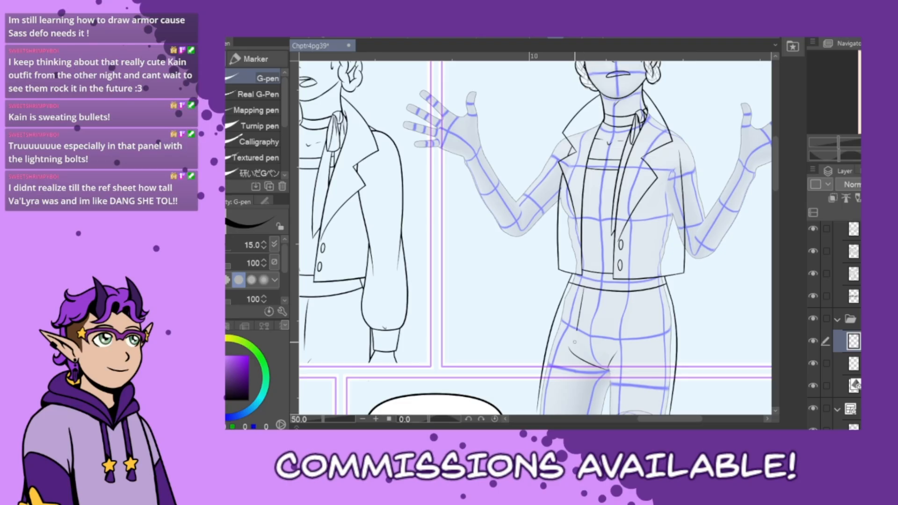
pyautogui.hotkey('ctrl', 'z')
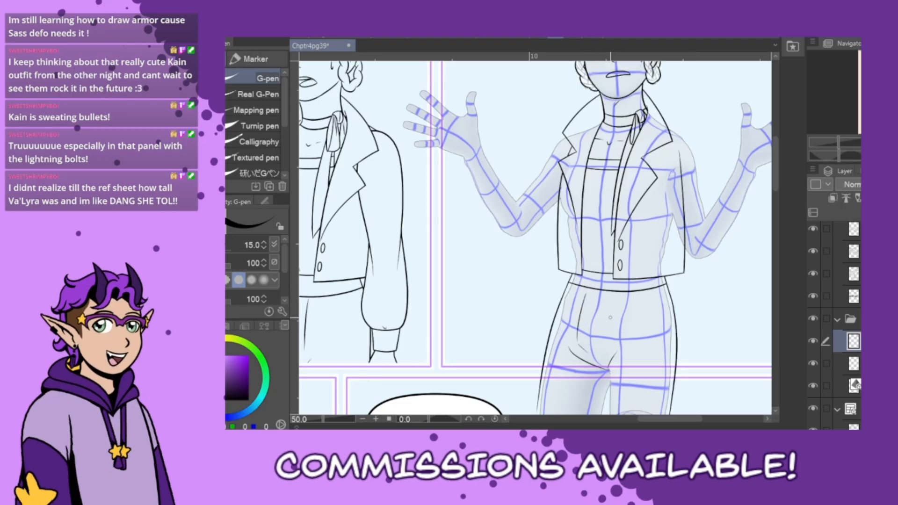
pyautogui.moveTo(605, 298); pyautogui.dragTo(600, 340)
pyautogui.hotkey('ctrl', 'z')
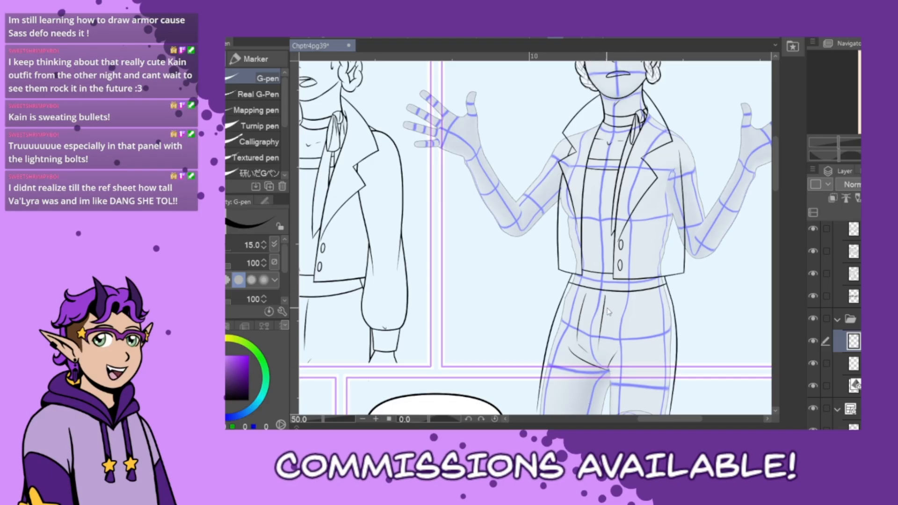
pyautogui.hotkey('ctrl', 'z')
pyautogui.moveTo(607, 297); pyautogui.dragTo(599, 338)
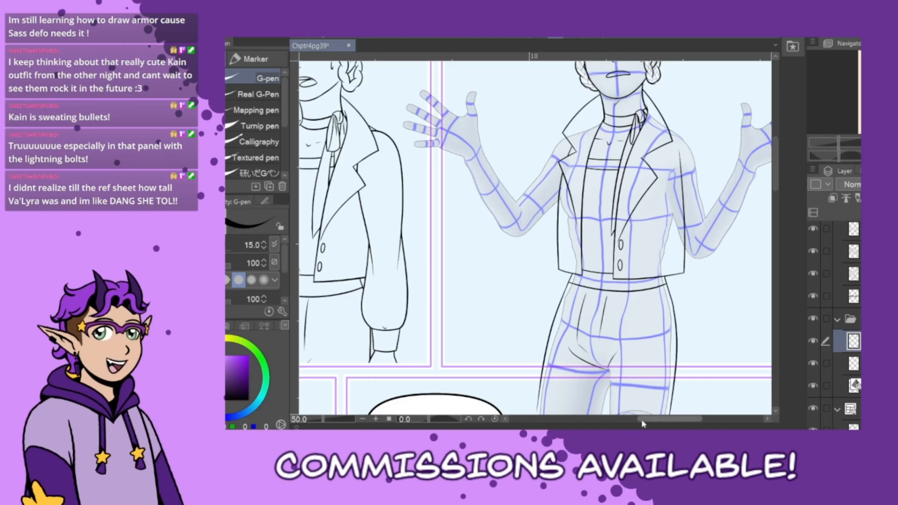
# Ink the thumb and palm edge of the raised hand overlapping the page margin, continuing along the index finger's upper edge
pyautogui.scroll(3, 777, 187)
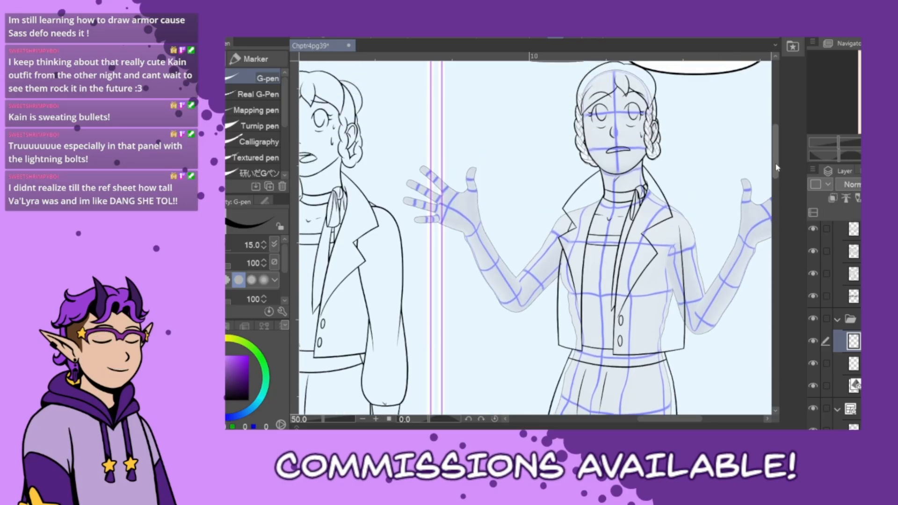
pyautogui.moveTo(646, 424); pyautogui.dragTo(665, 406)
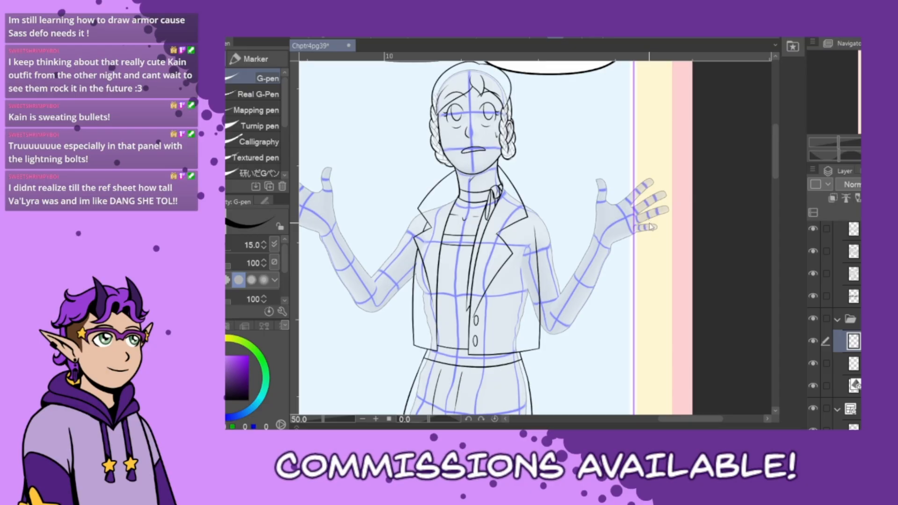
pyautogui.scroll(1, 651, 226)
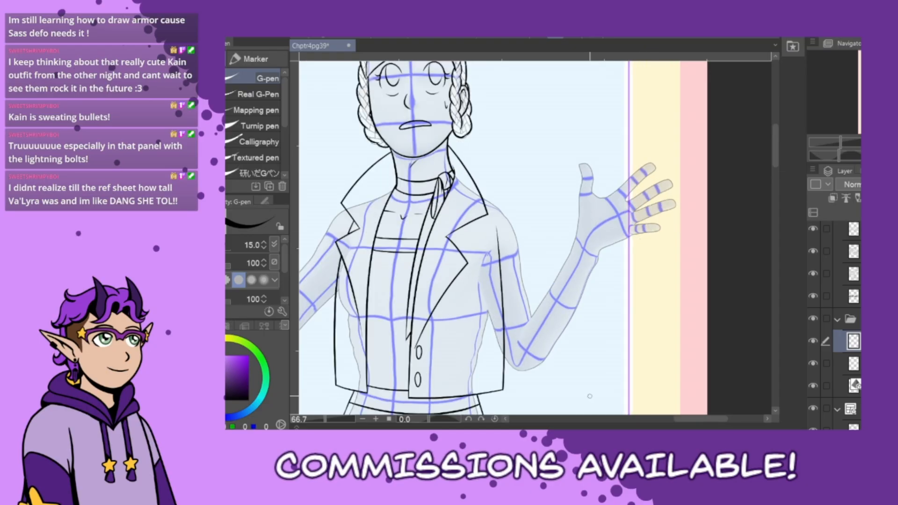
pyautogui.scroll(1, 620, 184)
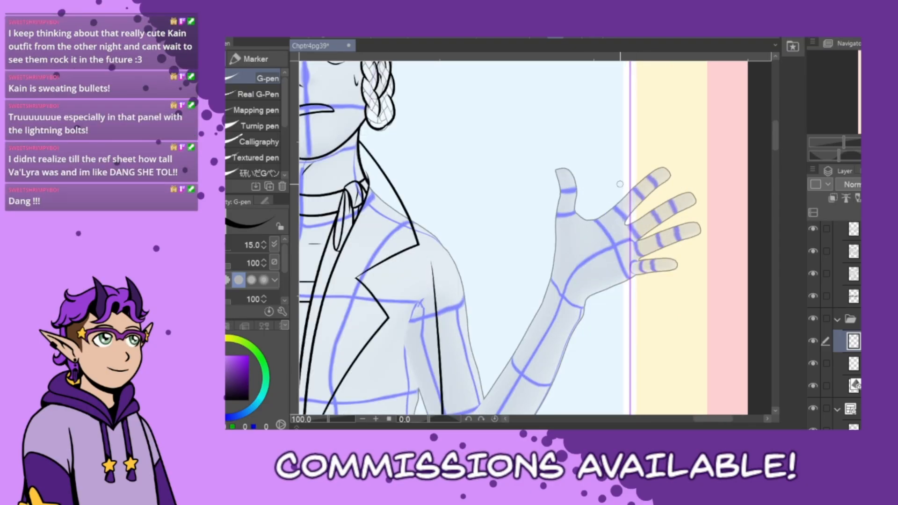
pyautogui.moveTo(555, 170); pyautogui.dragTo(560, 192)
pyautogui.moveTo(553, 227); pyautogui.dragTo(550, 282)
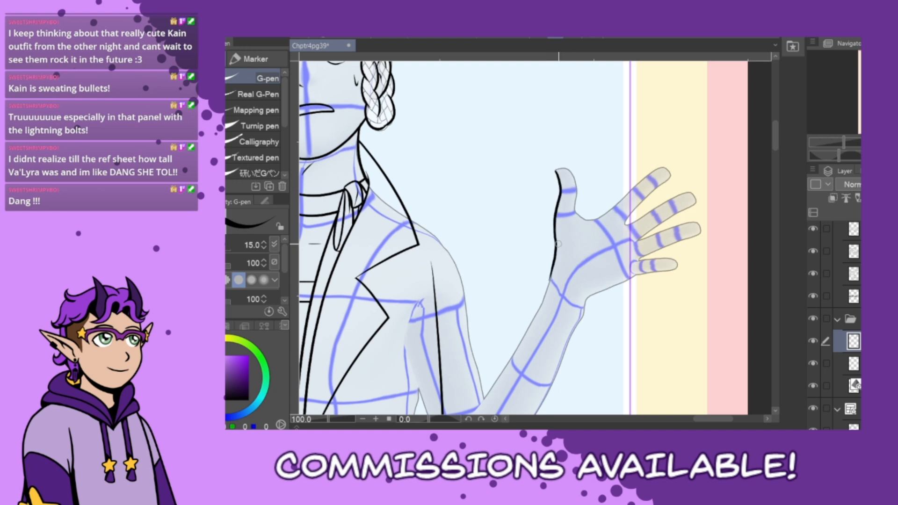
pyautogui.moveTo(558, 166)
pyautogui.mouseDown()
pyautogui.moveTo(576, 183)
pyautogui.moveTo(578, 208)
pyautogui.moveTo(595, 219)
pyautogui.moveTo(611, 209)
pyautogui.mouseUp()
pyautogui.hotkey('ctrl', 'z')
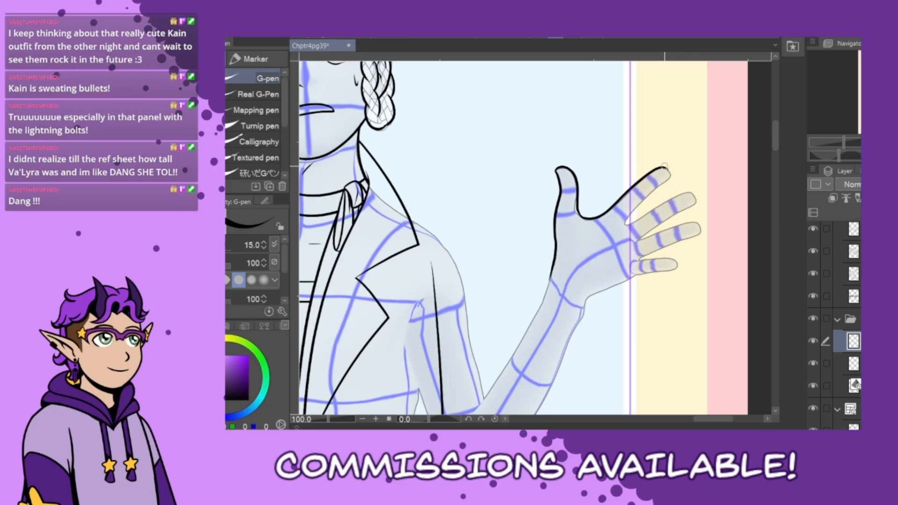
# Ink the remaining outlines of the index, middle and ring fingers on the same hand
pyautogui.moveTo(665, 166)
pyautogui.mouseDown()
pyautogui.moveTo(625, 224)
pyautogui.moveTo(690, 192)
pyautogui.moveTo(695, 206)
pyautogui.moveTo(635, 241)
pyautogui.moveTo(700, 222)
pyautogui.mouseUp()
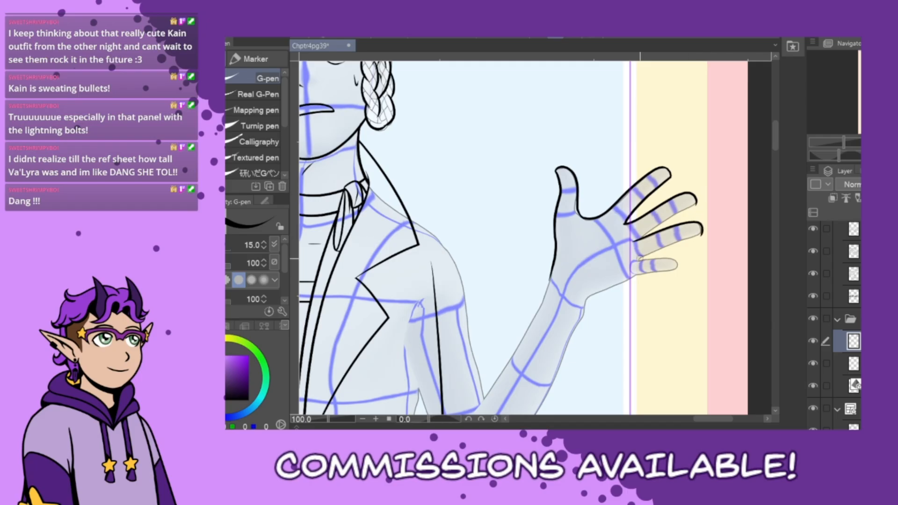
pyautogui.moveTo(638, 259); pyautogui.dragTo(700, 233)
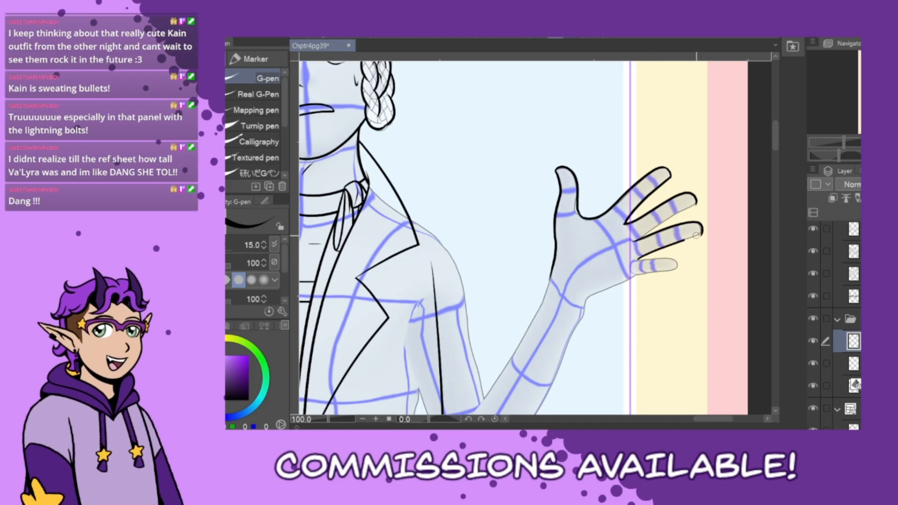
pyautogui.moveTo(642, 237); pyautogui.dragTo(696, 204)
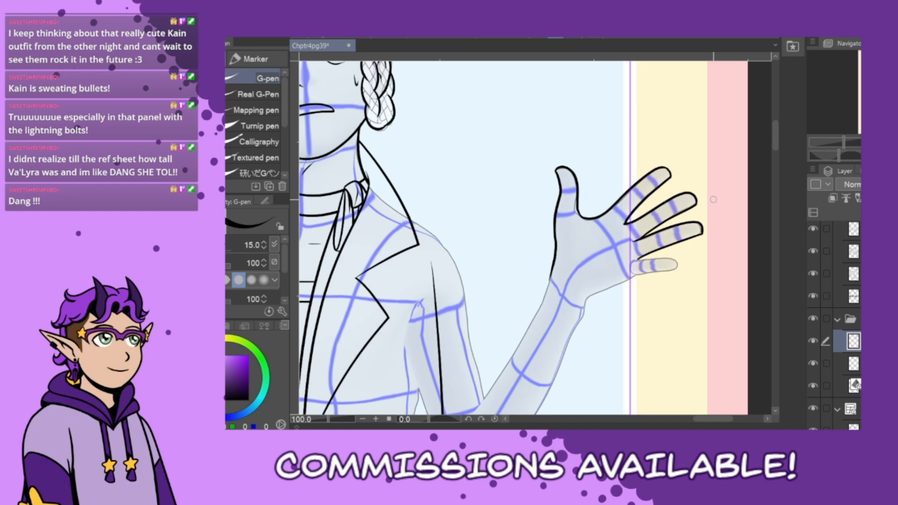
# Ink the little finger's outline and the outer palm edge down to the wrist
pyautogui.scroll(2, 657, 279)
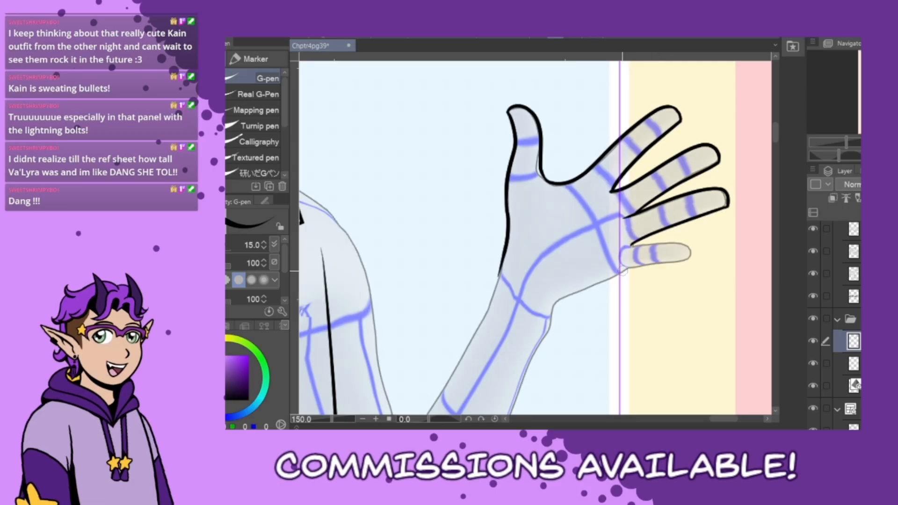
pyautogui.moveTo(627, 268); pyautogui.dragTo(687, 260)
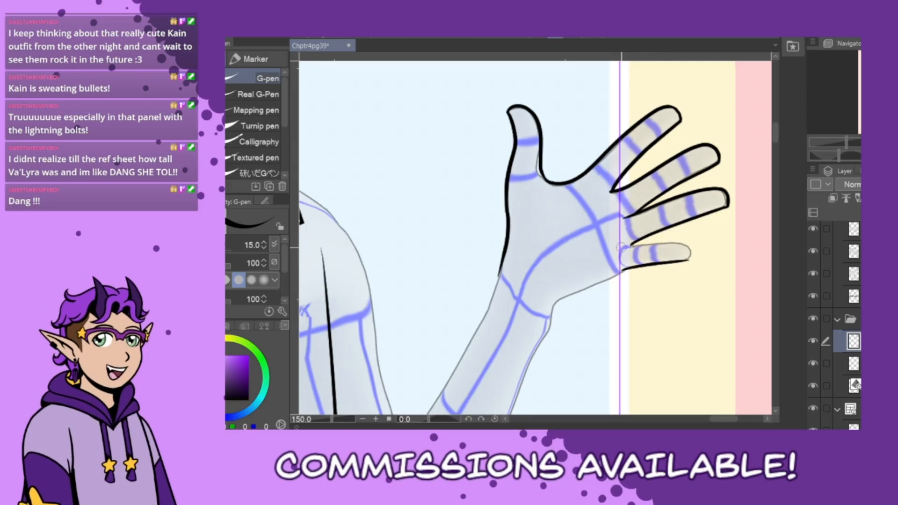
pyautogui.moveTo(624, 245)
pyautogui.mouseDown()
pyautogui.moveTo(691, 248)
pyautogui.moveTo(688, 260)
pyautogui.mouseUp()
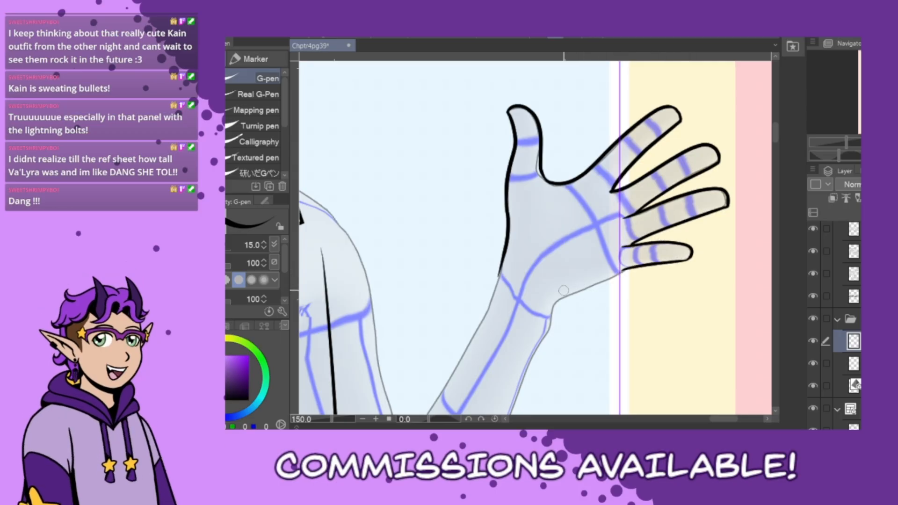
pyautogui.moveTo(629, 265); pyautogui.dragTo(554, 304)
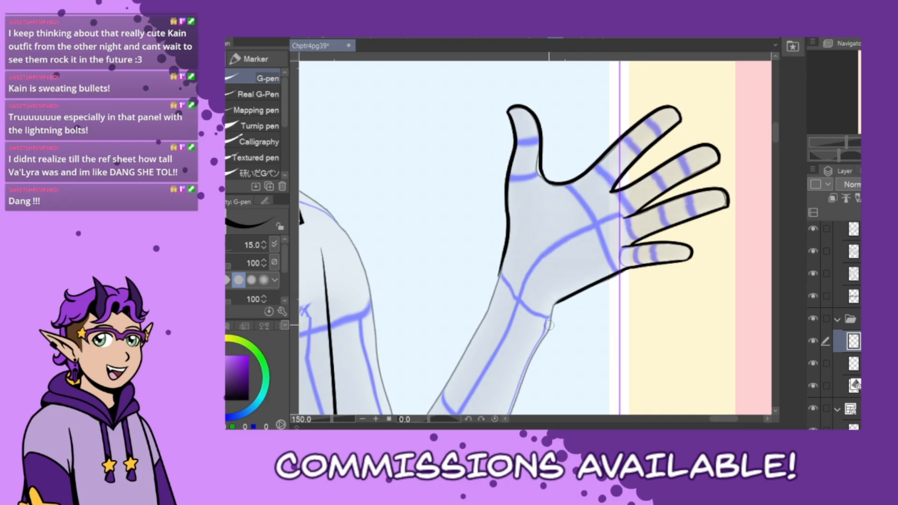
# Ink short curved crease lines across the palm of the raised hand
pyautogui.moveTo(564, 193); pyautogui.dragTo(552, 267)
pyautogui.moveTo(582, 185); pyautogui.dragTo(609, 232)
pyautogui.hotkey('ctrl', 'z')
pyautogui.moveTo(582, 193); pyautogui.dragTo(601, 233)
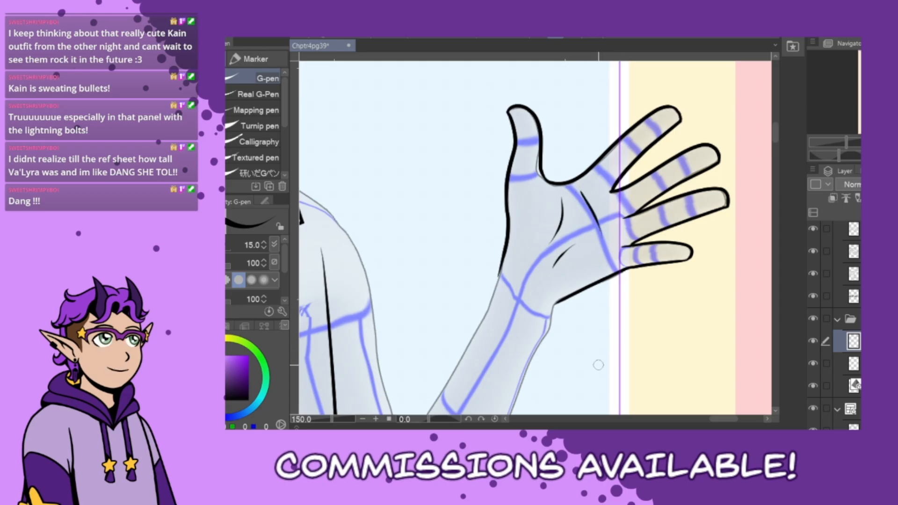
# Extend the hand's contours down both sides of the wrist with short strokes
pyautogui.moveTo(501, 265); pyautogui.dragTo(490, 305)
pyautogui.moveTo(559, 301); pyautogui.dragTo(539, 347)
pyautogui.hotkey('ctrl', 'z')
pyautogui.moveTo(560, 302); pyautogui.dragTo(531, 359)
pyautogui.hotkey('ctrl', 'z')
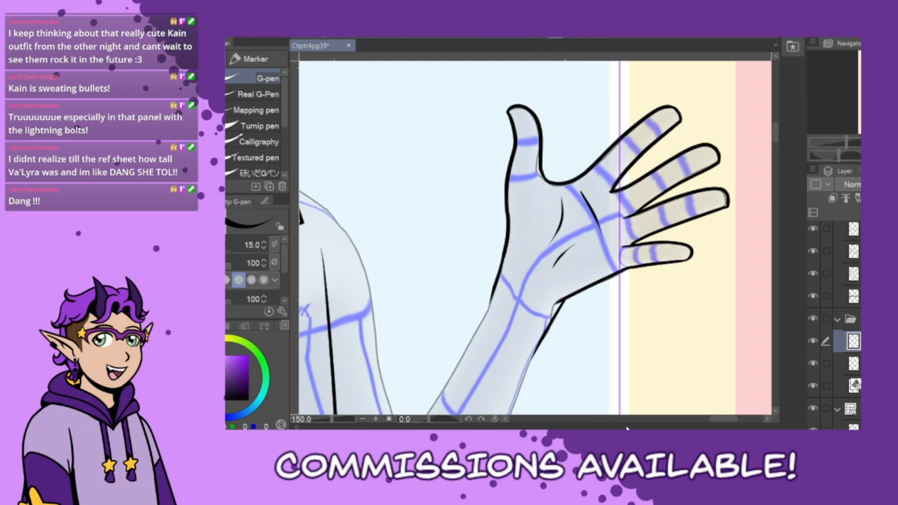
pyautogui.moveTo(554, 306)
pyautogui.mouseDown()
pyautogui.moveTo(544, 326)
pyautogui.moveTo(566, 299)
pyautogui.moveTo(537, 354)
pyautogui.mouseUp()
pyautogui.hotkey('ctrl', 'z')
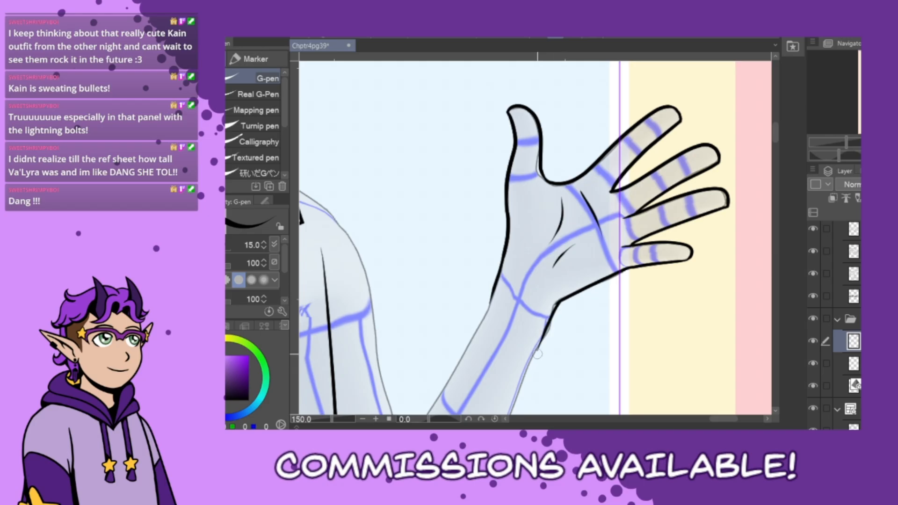
# Mirror the canvas view and ink the shirt cuff's curved opening across the wrist
pyautogui.press('h')
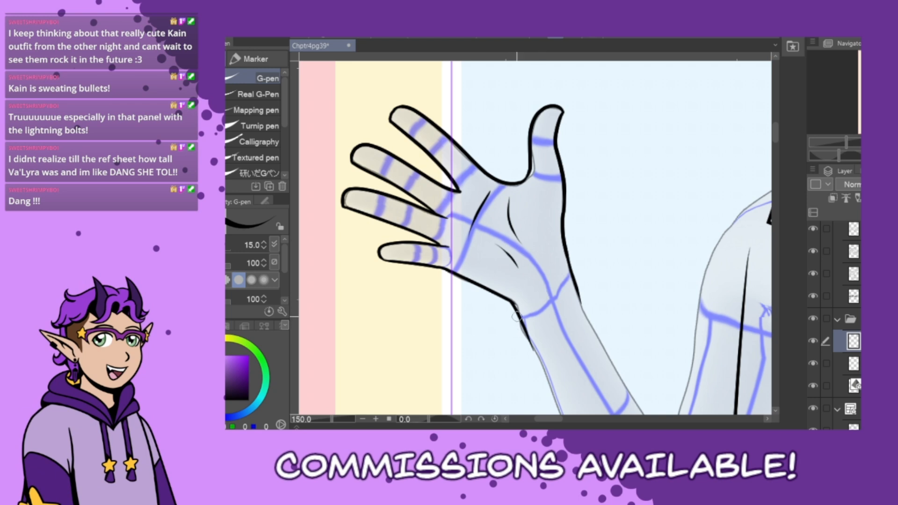
pyautogui.moveTo(574, 278)
pyautogui.mouseDown()
pyautogui.moveTo(532, 319)
pyautogui.moveTo(568, 289)
pyautogui.moveTo(557, 299)
pyautogui.mouseUp()
pyautogui.hotkey('ctrl', 'z')
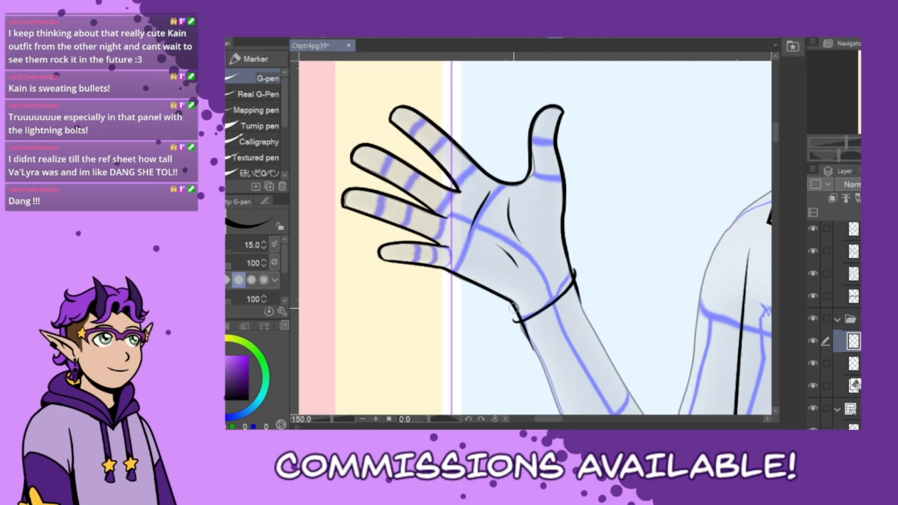
pyautogui.moveTo(506, 318); pyautogui.dragTo(533, 374)
pyautogui.hotkey('ctrl', 'z')
pyautogui.moveTo(514, 304)
pyautogui.mouseDown()
pyautogui.moveTo(529, 370)
pyautogui.moveTo(606, 331)
pyautogui.mouseUp()
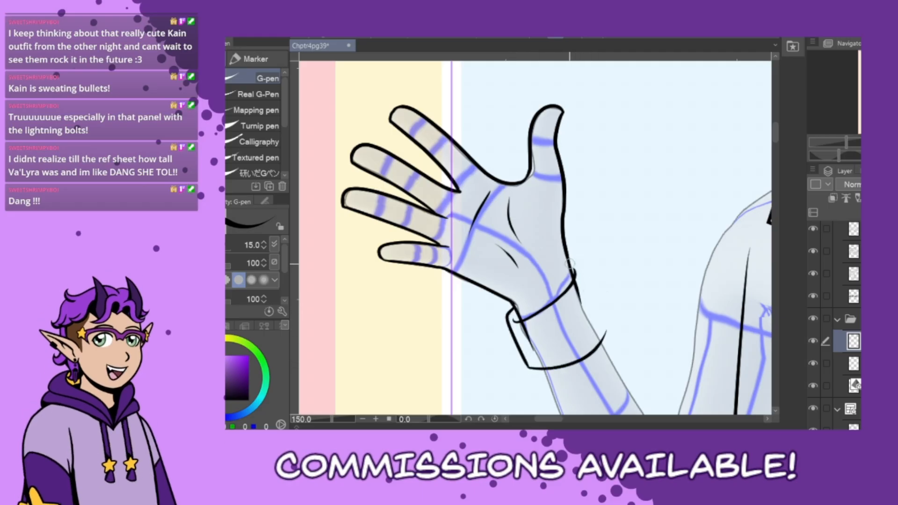
pyautogui.hotkey('ctrl', 'z')
pyautogui.hotkey('ctrl', 'z')
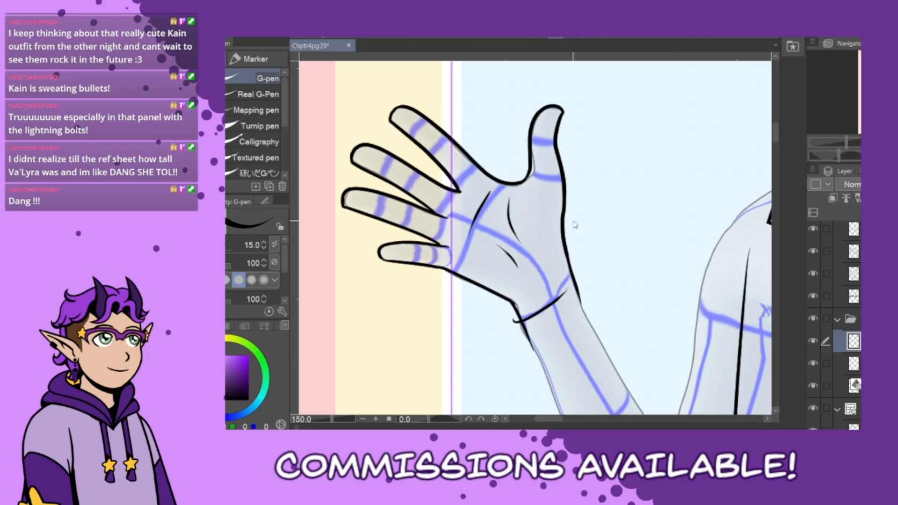
pyautogui.hotkey('ctrl', 'z')
pyautogui.moveTo(576, 275)
pyautogui.mouseDown()
pyautogui.moveTo(545, 325)
pyautogui.moveTo(527, 331)
pyautogui.mouseUp()
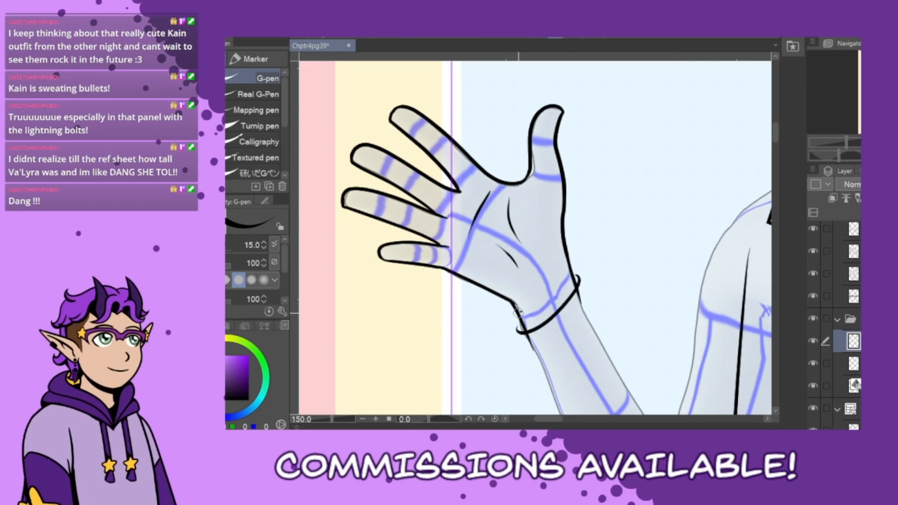
# Ink the cuff's two sides and its curved lower edge to form a wide band around the wrist
pyautogui.moveTo(518, 312)
pyautogui.mouseDown()
pyautogui.moveTo(511, 336)
pyautogui.moveTo(535, 384)
pyautogui.mouseUp()
pyautogui.hotkey('ctrl', 'z')
pyautogui.moveTo(514, 310)
pyautogui.mouseDown()
pyautogui.moveTo(516, 351)
pyautogui.moveTo(532, 377)
pyautogui.mouseUp()
pyautogui.hotkey('ctrl', 'z')
pyautogui.moveTo(514, 310)
pyautogui.mouseDown()
pyautogui.moveTo(505, 329)
pyautogui.moveTo(528, 381)
pyautogui.moveTo(509, 320)
pyautogui.moveTo(530, 379)
pyautogui.moveTo(610, 334)
pyautogui.moveTo(603, 323)
pyautogui.mouseUp()
pyautogui.hotkey('ctrl', 'z')
pyautogui.moveTo(570, 267); pyautogui.dragTo(609, 335)
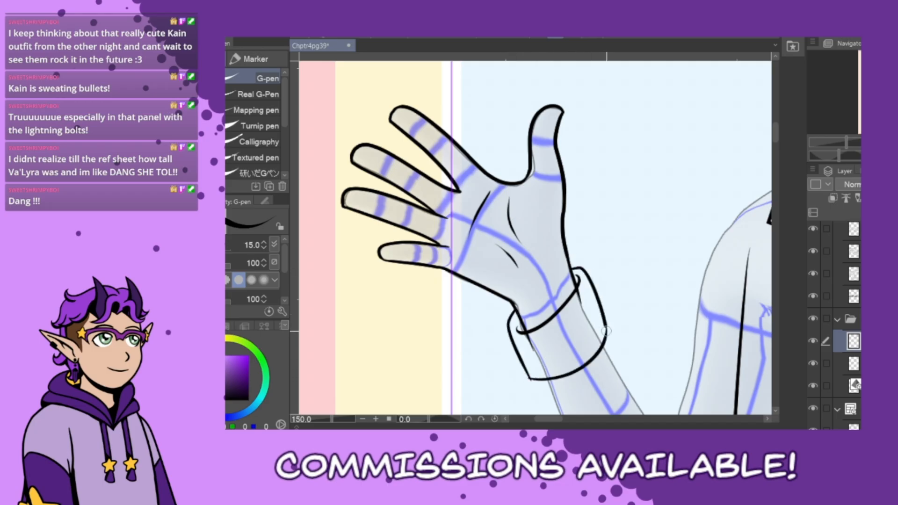
pyautogui.hotkey('ctrl', 'z')
pyautogui.moveTo(568, 266)
pyautogui.mouseDown()
pyautogui.moveTo(584, 276)
pyautogui.moveTo(604, 322)
pyautogui.mouseUp()
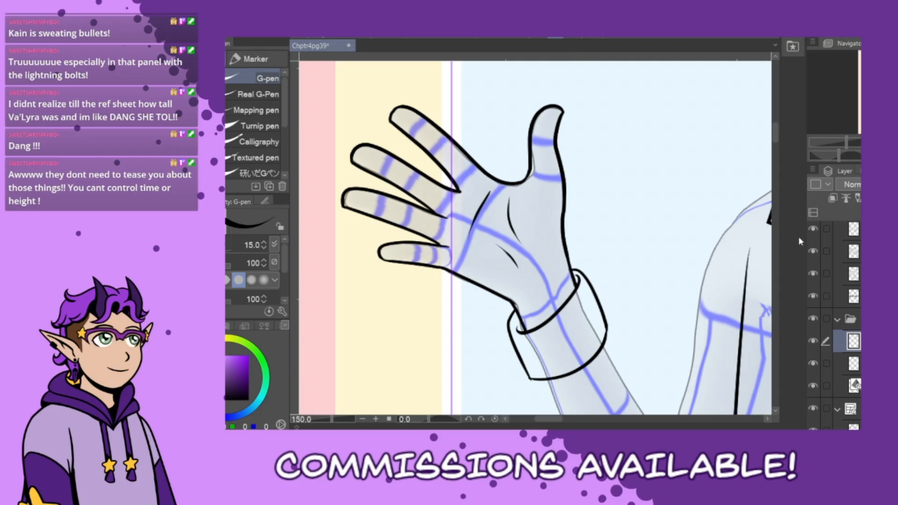
# Flip the canvas view back to its normal orientation and frame the cuffed arm
pyautogui.moveTo(555, 418); pyautogui.dragTo(566, 424)
pyautogui.scroll(-3, 579, 337)
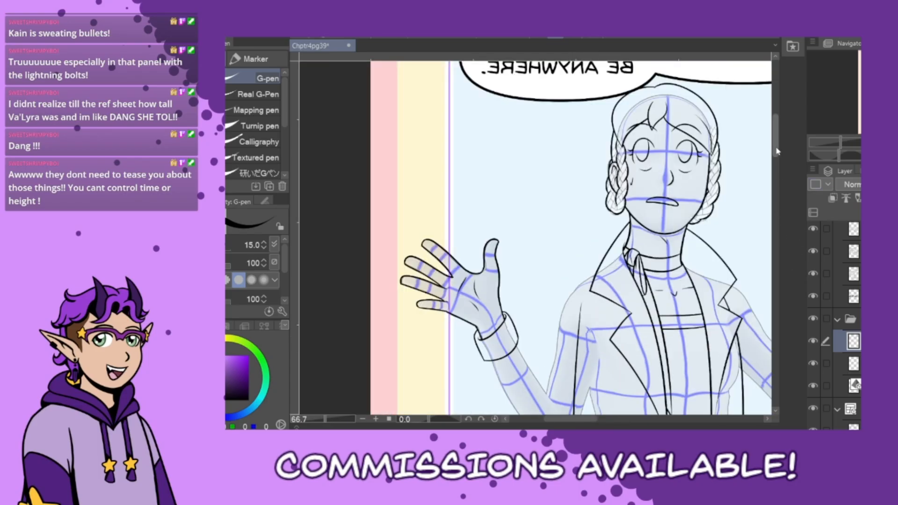
pyautogui.moveTo(776, 144); pyautogui.dragTo(779, 152)
pyautogui.press('h')
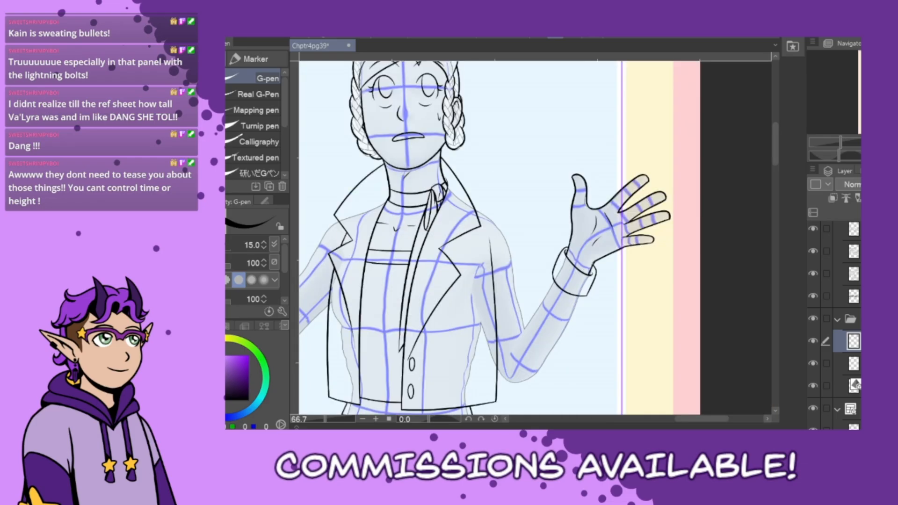
pyautogui.scroll(1, 570, 382)
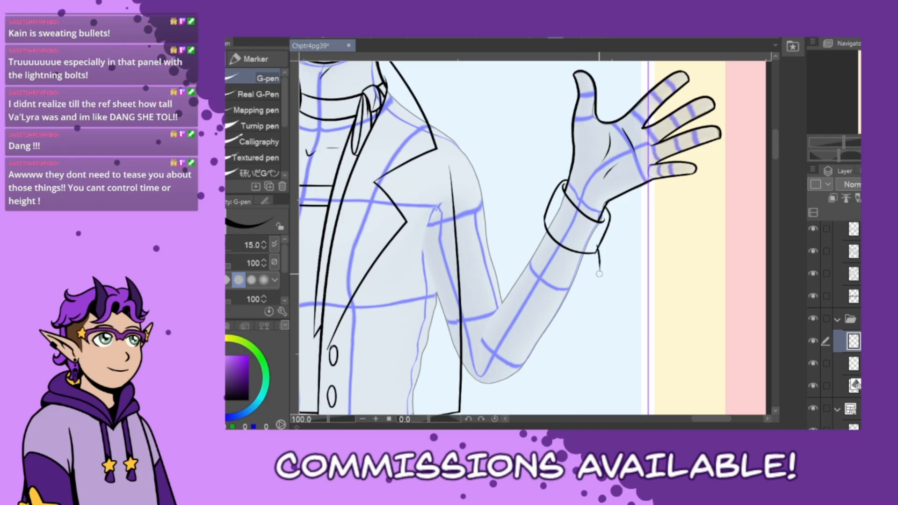
pyautogui.hotkey('ctrl', 'z')
pyautogui.moveTo(596, 245)
pyautogui.mouseDown()
pyautogui.moveTo(598, 289)
pyautogui.moveTo(561, 349)
pyautogui.moveTo(598, 253)
pyautogui.moveTo(594, 284)
pyautogui.moveTo(533, 374)
pyautogui.moveTo(602, 279)
pyautogui.moveTo(562, 345)
pyautogui.moveTo(490, 395)
pyautogui.mouseUp()
pyautogui.hotkey('ctrl', 'z')
pyautogui.hotkey('ctrl', 'z')
pyautogui.hotkey('ctrl', 'z')
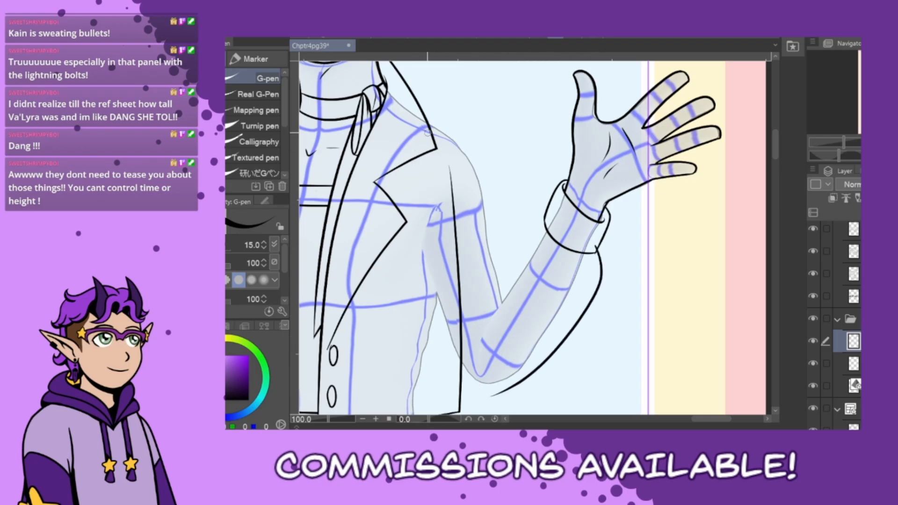
pyautogui.moveTo(431, 124)
pyautogui.mouseDown()
pyautogui.moveTo(405, 179)
pyautogui.moveTo(411, 251)
pyautogui.moveTo(447, 357)
pyautogui.moveTo(469, 392)
pyautogui.moveTo(491, 399)
pyautogui.mouseUp()
pyautogui.hotkey('ctrl', 'z')
pyautogui.hotkey('ctrl', 'z')
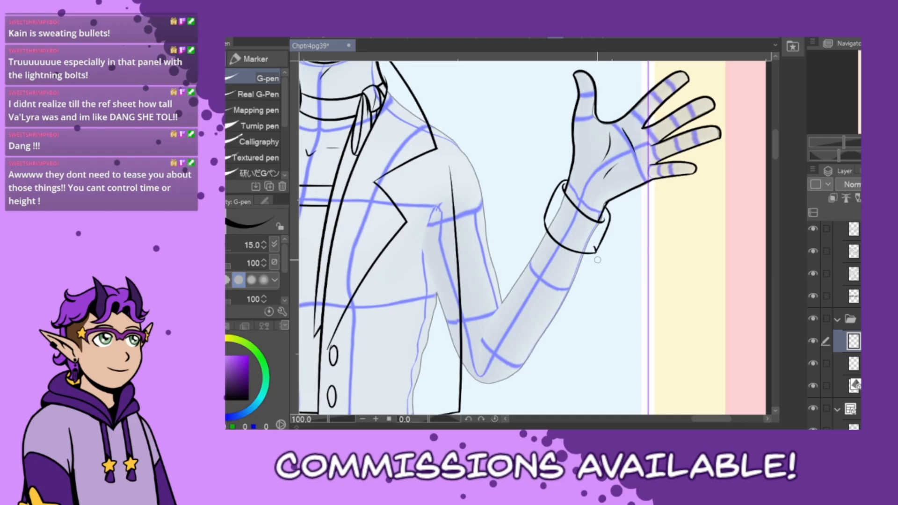
# Ink the loose sleeve's underside from the cuff around the elbow, and its inner contour from the shoulder to the elbow
pyautogui.moveTo(598, 253)
pyautogui.mouseDown()
pyautogui.moveTo(589, 308)
pyautogui.moveTo(597, 249)
pyautogui.moveTo(537, 365)
pyautogui.moveTo(500, 393)
pyautogui.moveTo(469, 389)
pyautogui.mouseUp()
pyautogui.hotkey('ctrl', 'z')
pyautogui.moveTo(425, 132)
pyautogui.mouseDown()
pyautogui.moveTo(410, 160)
pyautogui.moveTo(430, 309)
pyautogui.moveTo(470, 388)
pyautogui.mouseUp()
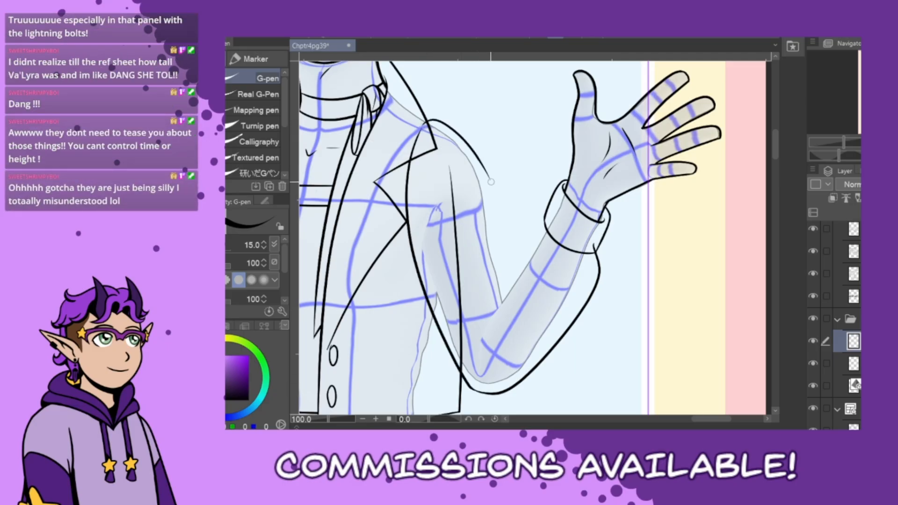
# Ink the sleeve's outer upper-arm contour from the shoulder and the forearm's upper edge from the cuff to an elbow fold
pyautogui.moveTo(423, 125); pyautogui.dragTo(484, 169)
pyautogui.moveTo(502, 248); pyautogui.dragTo(505, 285)
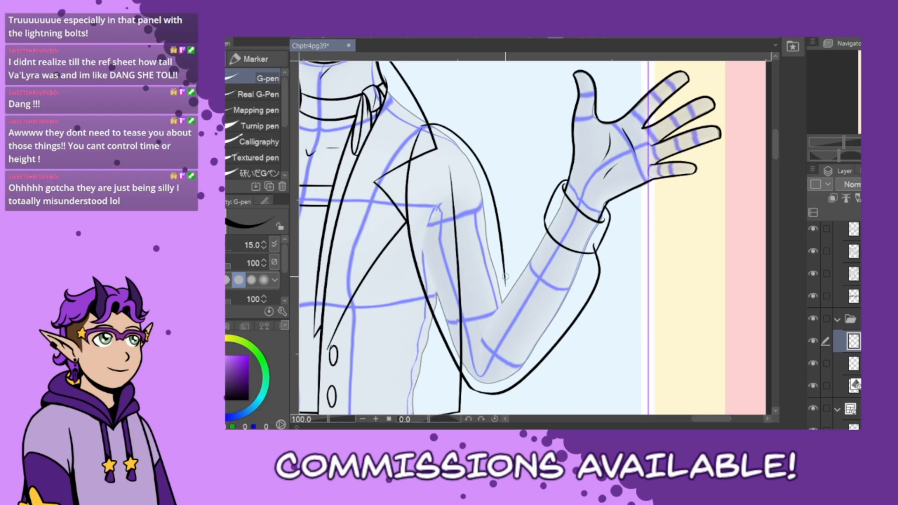
pyautogui.moveTo(555, 209)
pyautogui.mouseDown()
pyautogui.moveTo(490, 300)
pyautogui.moveTo(486, 344)
pyautogui.mouseUp()
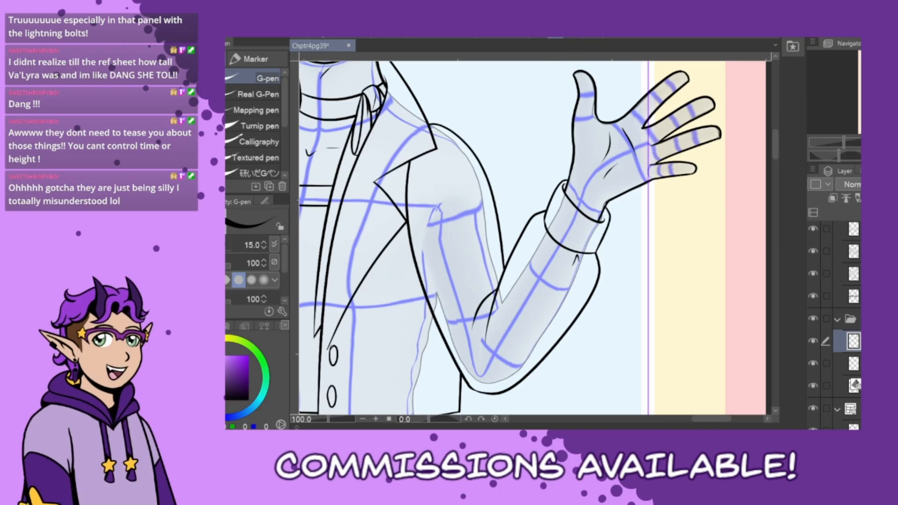
# Draw a straight white line along the panel's lower border across the trousers and erase the leg ink below it
pyautogui.hotkey('ctrl', '-')
pyautogui.hotkey('ctrl', '-')
pyautogui.hotkey('ctrl', '-')
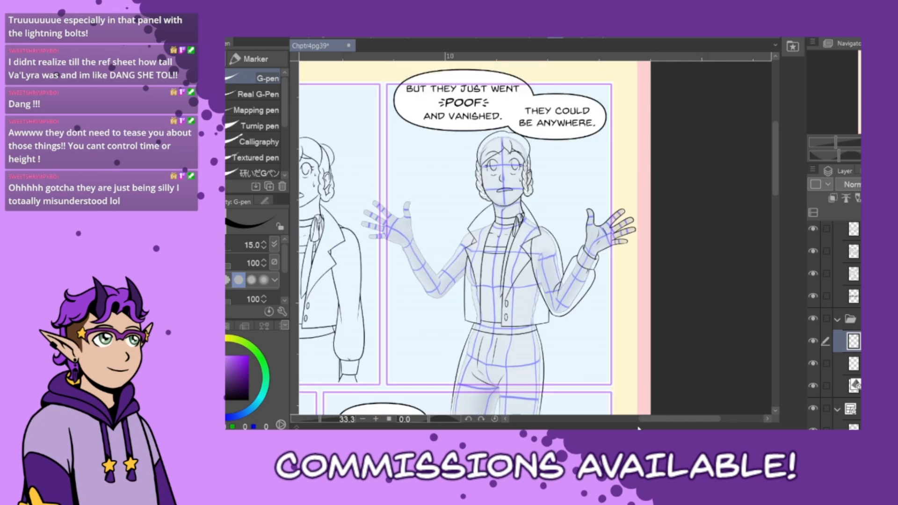
pyautogui.moveTo(655, 419); pyautogui.dragTo(648, 419)
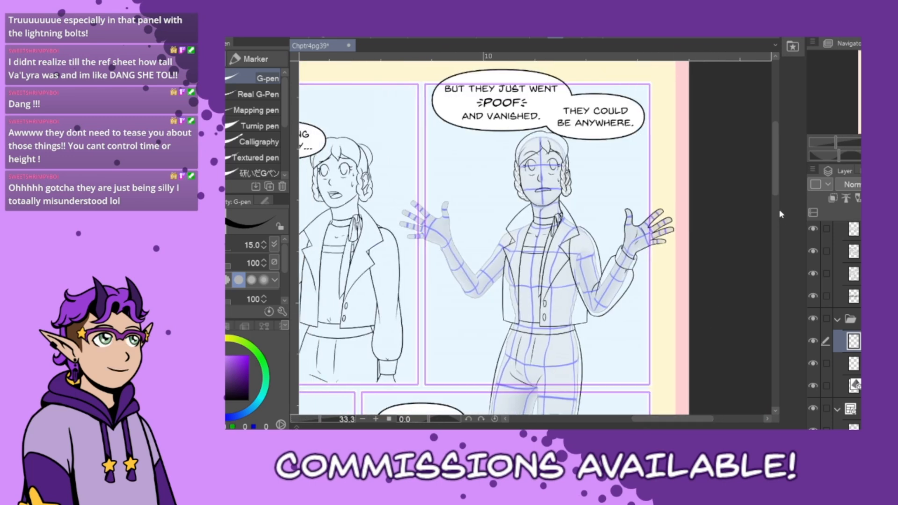
pyautogui.scroll(-3, 684, 246)
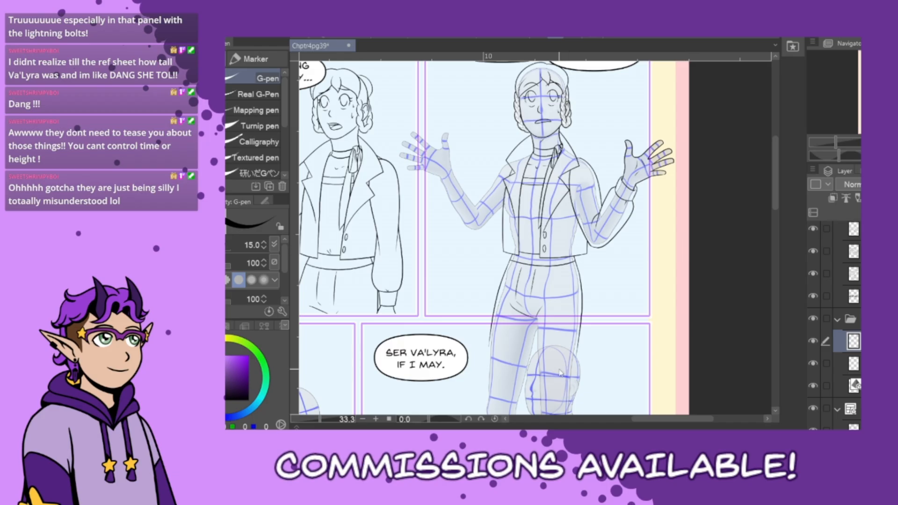
pyautogui.scroll(3, 561, 373)
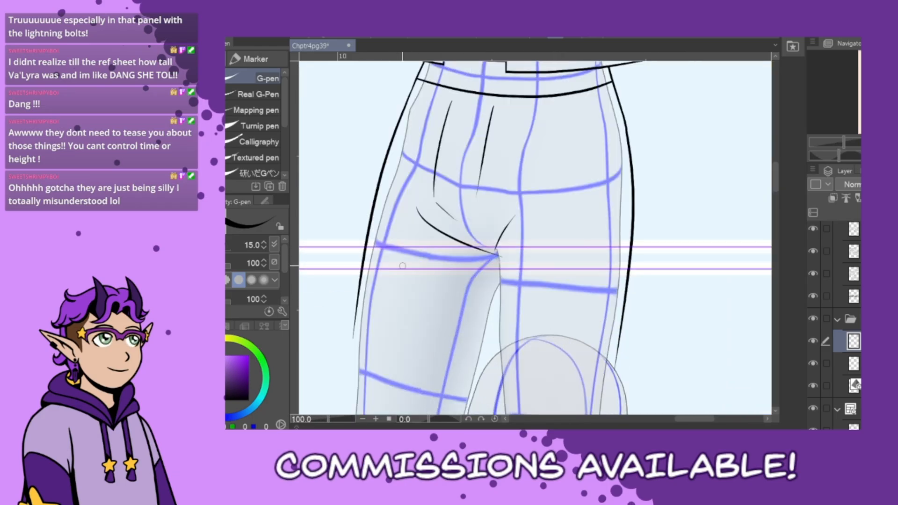
pyautogui.press('u')
pyautogui.click(244, 79)
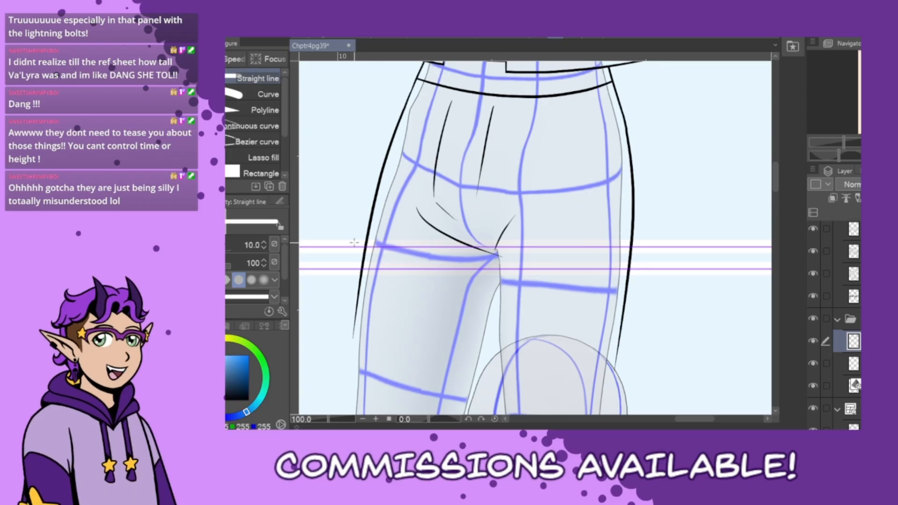
pyautogui.moveTo(348, 243); pyautogui.dragTo(684, 246)
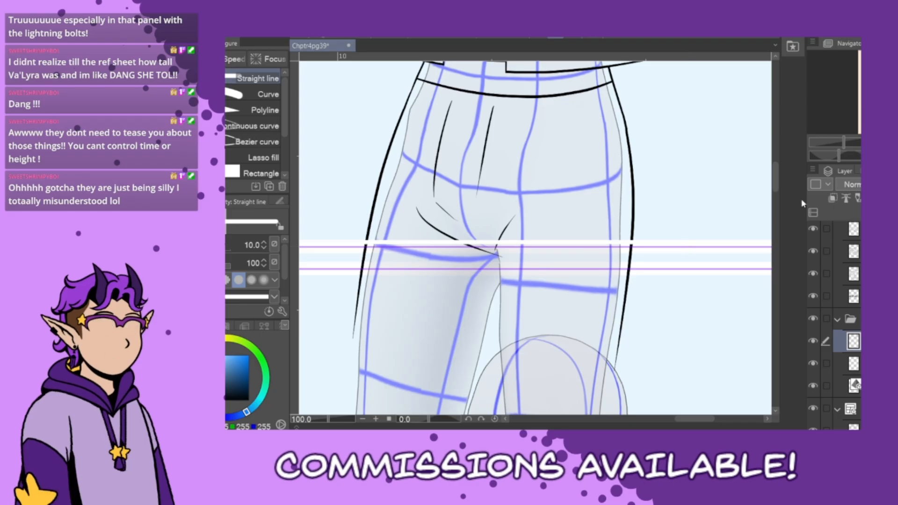
pyautogui.moveTo(346, 302); pyautogui.dragTo(374, 304)
pyautogui.moveTo(571, 309); pyautogui.dragTo(643, 317)
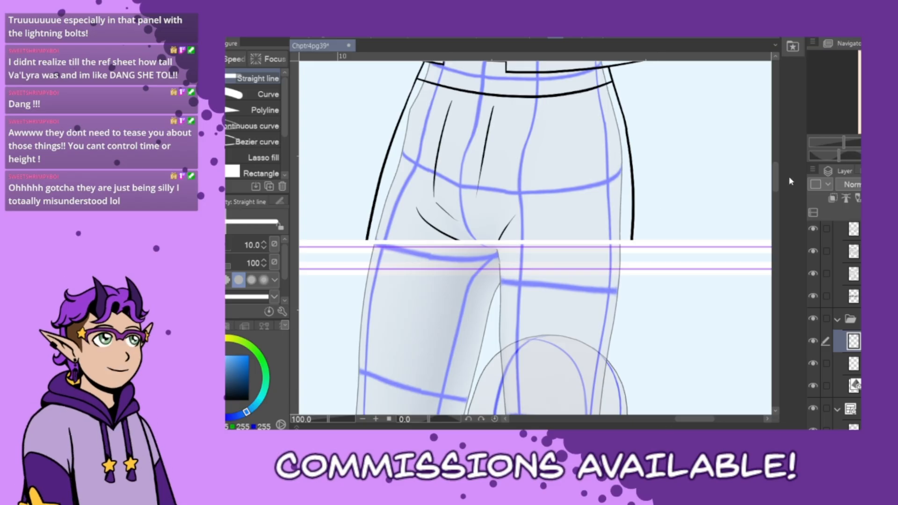
# Ink the other raised hand's thumb with the G-pen from the wrist around the tip to the thumb web, and mirror the canvas view
pyautogui.moveTo(778, 186); pyautogui.dragTo(784, 143)
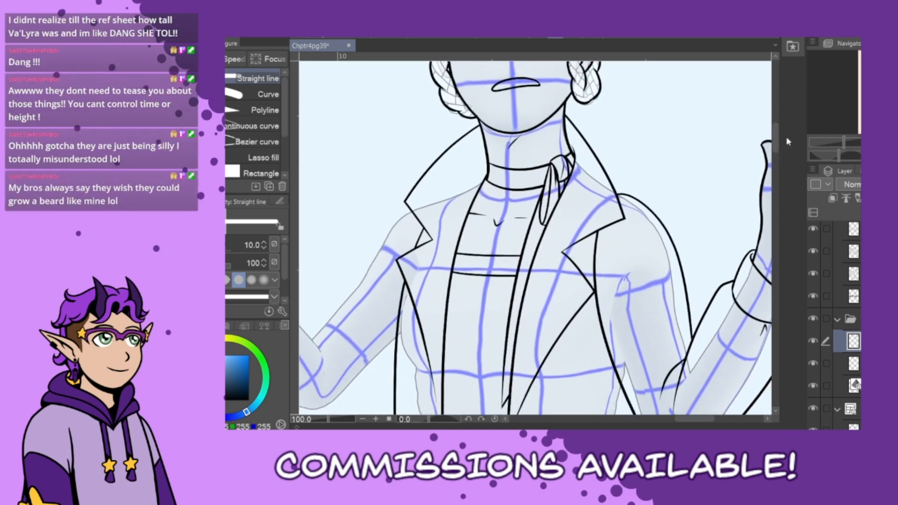
pyautogui.moveTo(687, 418); pyautogui.dragTo(670, 421)
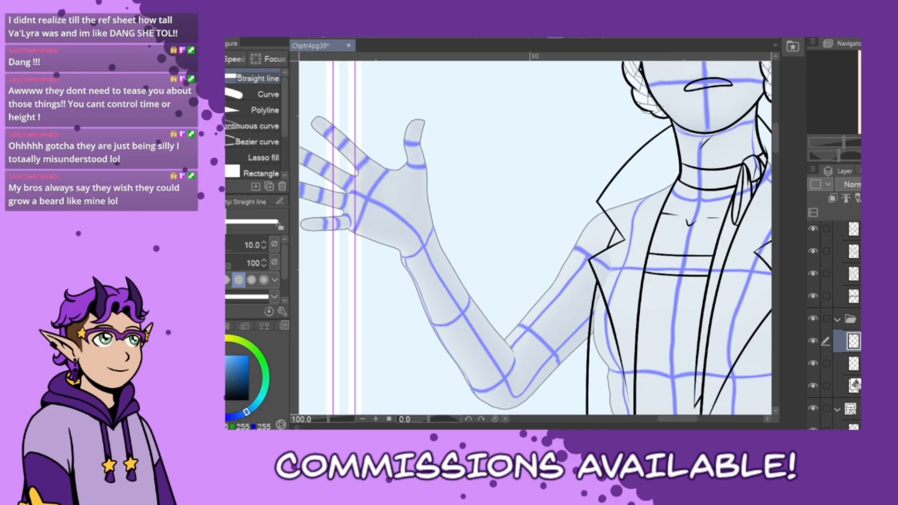
pyautogui.press('p')
pyautogui.press('x')
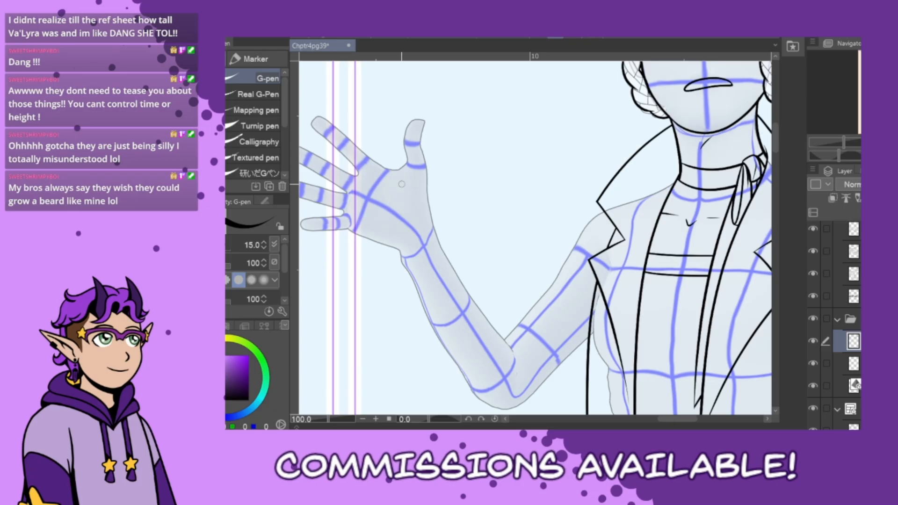
pyautogui.scroll(1, 406, 259)
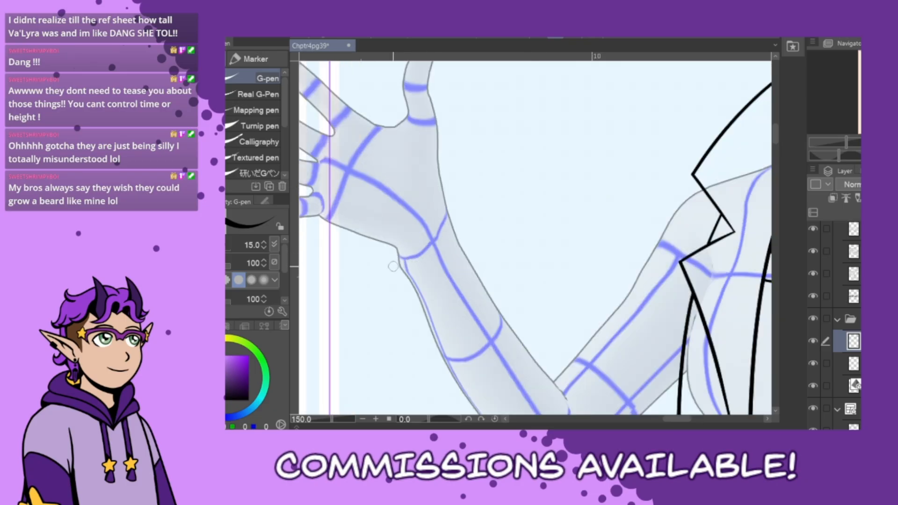
pyautogui.moveTo(776, 135); pyautogui.dragTo(775, 132)
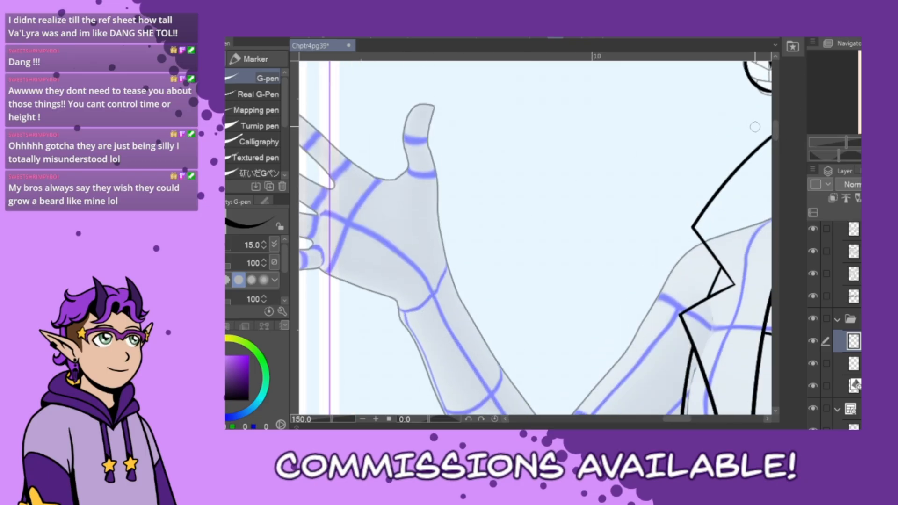
pyautogui.moveTo(438, 99)
pyautogui.mouseDown()
pyautogui.moveTo(427, 140)
pyautogui.moveTo(449, 280)
pyautogui.mouseUp()
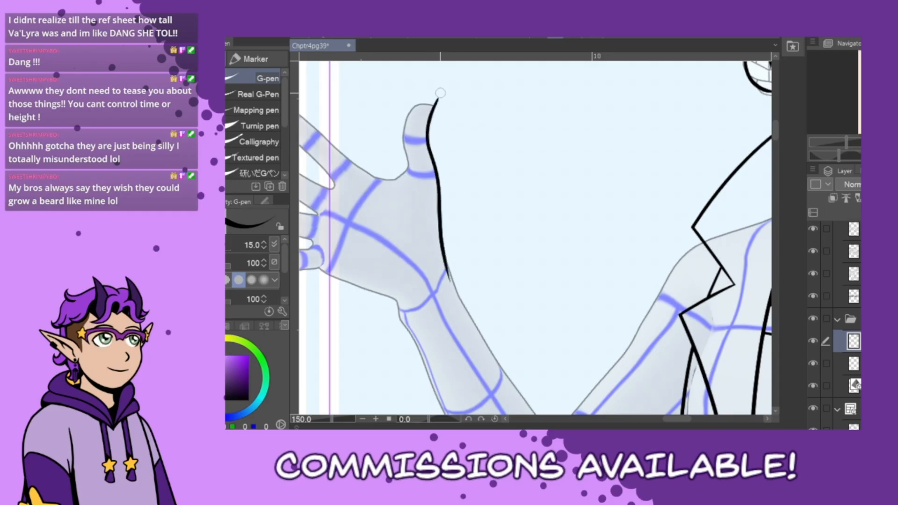
pyautogui.moveTo(435, 104)
pyautogui.mouseDown()
pyautogui.moveTo(412, 109)
pyautogui.moveTo(405, 127)
pyautogui.moveTo(417, 103)
pyautogui.moveTo(401, 137)
pyautogui.moveTo(406, 166)
pyautogui.moveTo(388, 179)
pyautogui.mouseUp()
pyautogui.hotkey('ctrl', 'z')
pyautogui.press('h')
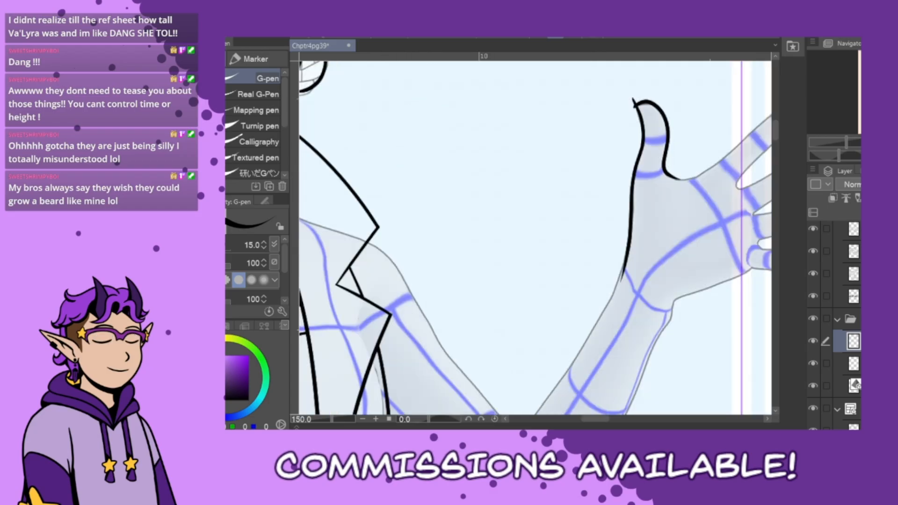
pyautogui.moveTo(605, 420); pyautogui.dragTo(616, 421)
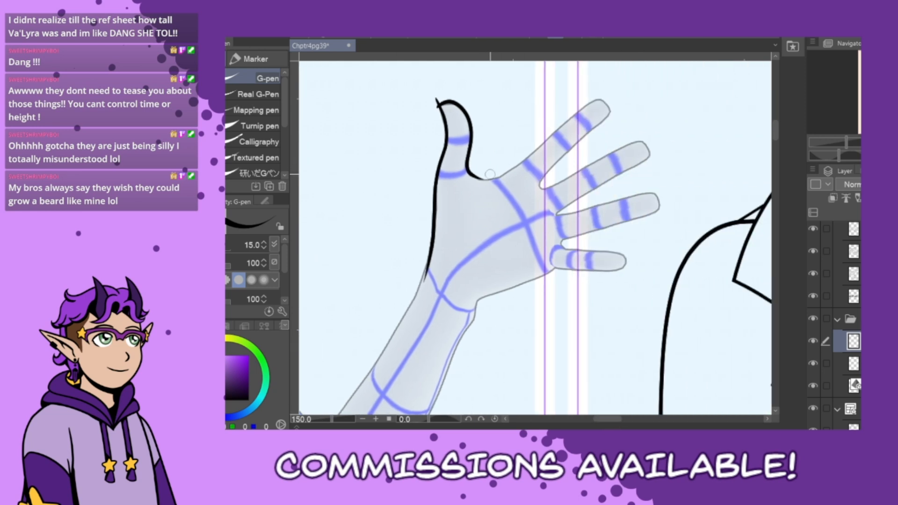
pyautogui.moveTo(475, 177)
pyautogui.mouseDown()
pyautogui.moveTo(497, 179)
pyautogui.moveTo(481, 178)
pyautogui.moveTo(505, 174)
pyautogui.moveTo(556, 134)
pyautogui.mouseUp()
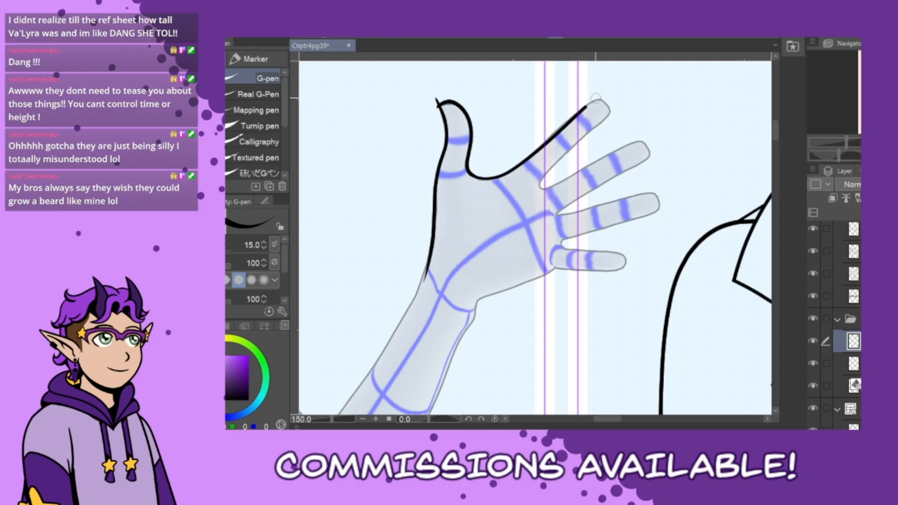
pyautogui.hotkey('ctrl', 'z')
pyautogui.moveTo(474, 175)
pyautogui.mouseDown()
pyautogui.moveTo(512, 169)
pyautogui.moveTo(542, 145)
pyautogui.moveTo(489, 179)
pyautogui.moveTo(542, 143)
pyautogui.moveTo(476, 178)
pyautogui.moveTo(497, 178)
pyautogui.moveTo(596, 98)
pyautogui.moveTo(514, 161)
pyautogui.moveTo(472, 175)
pyautogui.moveTo(498, 173)
pyautogui.moveTo(602, 96)
pyautogui.moveTo(610, 117)
pyautogui.mouseUp()
pyautogui.hotkey('ctrl', 'z')
pyautogui.hotkey('ctrl', 'z')
pyautogui.hotkey('ctrl', 'z')
pyautogui.hotkey('ctrl', 'z')
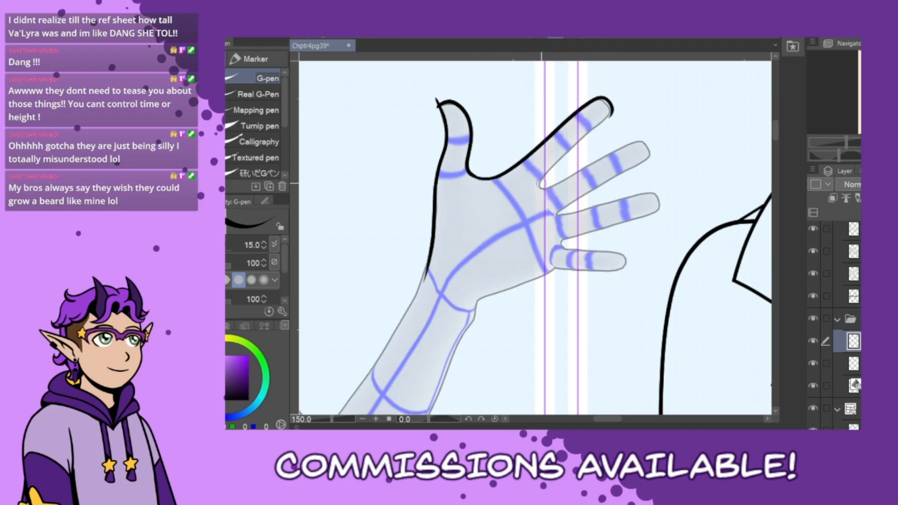
pyautogui.moveTo(540, 183); pyautogui.dragTo(615, 108)
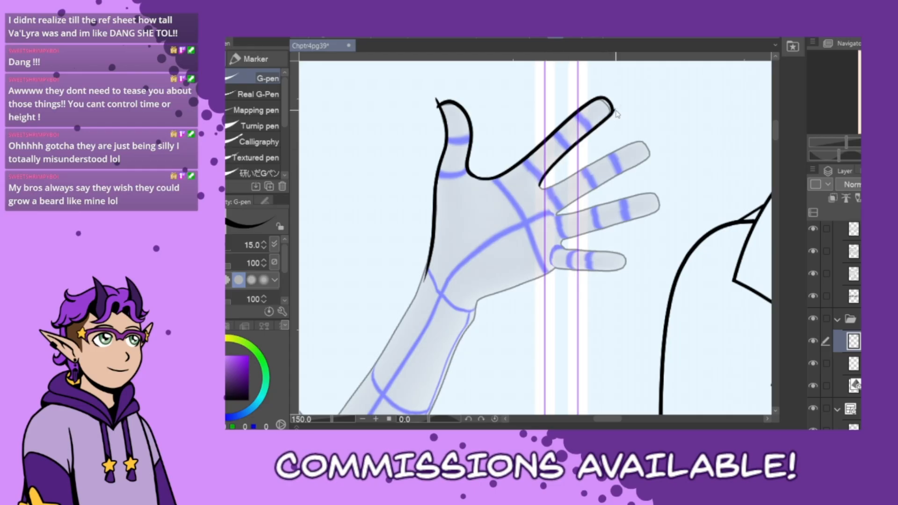
pyautogui.hotkey('ctrl', 'z')
pyautogui.hotkey('ctrl', 'z')
pyautogui.moveTo(485, 177)
pyautogui.mouseDown()
pyautogui.moveTo(515, 166)
pyautogui.moveTo(594, 97)
pyautogui.moveTo(610, 113)
pyautogui.mouseUp()
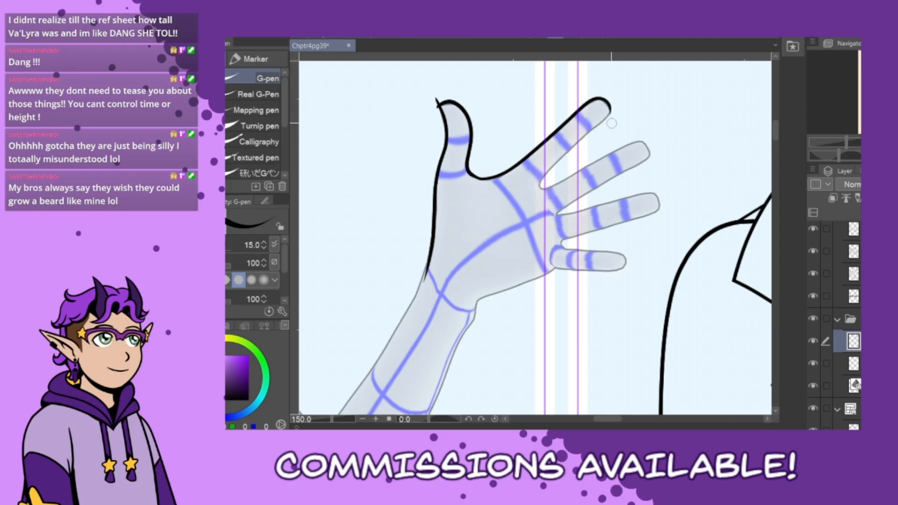
pyautogui.moveTo(540, 185)
pyautogui.mouseDown()
pyautogui.moveTo(612, 102)
pyautogui.moveTo(539, 187)
pyautogui.mouseUp()
pyautogui.hotkey('ctrl', 'z')
pyautogui.hotkey('ctrl', 'z')
pyautogui.hotkey('ctrl', 'z')
# Ink the index finger's underside, upper edge and rounded tip, and outline the middle finger beside it
pyautogui.moveTo(611, 108); pyautogui.dragTo(538, 188)
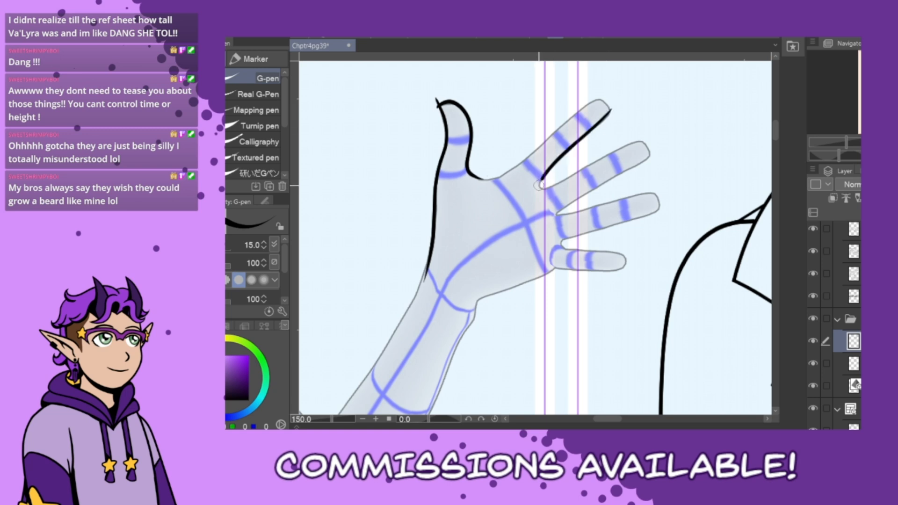
pyautogui.moveTo(481, 178)
pyautogui.mouseDown()
pyautogui.moveTo(515, 168)
pyautogui.moveTo(590, 97)
pyautogui.moveTo(603, 94)
pyautogui.moveTo(613, 111)
pyautogui.mouseUp()
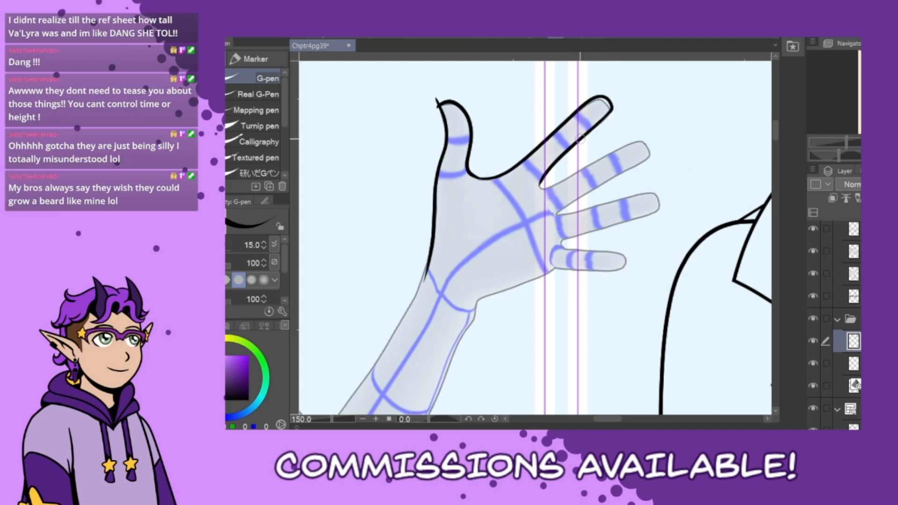
pyautogui.moveTo(547, 190)
pyautogui.mouseDown()
pyautogui.moveTo(647, 142)
pyautogui.moveTo(643, 163)
pyautogui.moveTo(555, 211)
pyautogui.mouseUp()
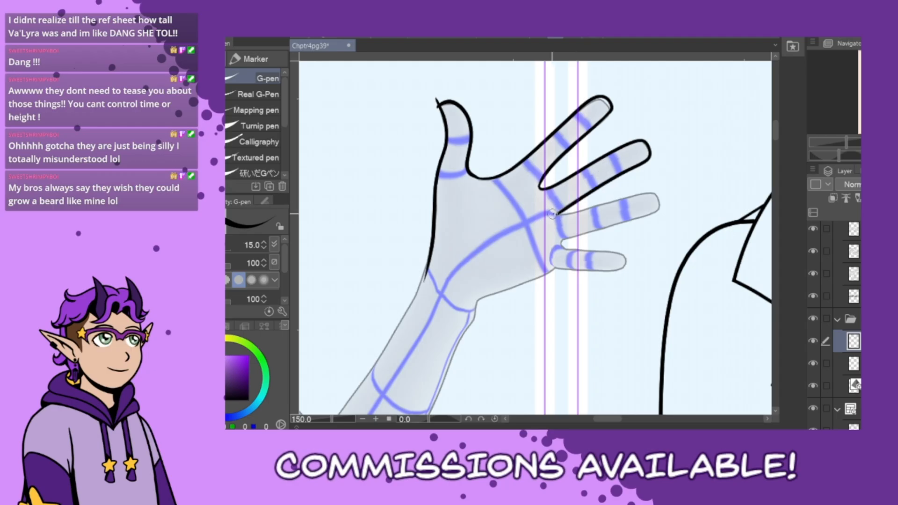
# Ink the ring finger's upper edge, rounded tip and underside over the mannequin guide
pyautogui.moveTo(555, 215)
pyautogui.mouseDown()
pyautogui.moveTo(660, 195)
pyautogui.moveTo(585, 207)
pyautogui.moveTo(659, 195)
pyautogui.moveTo(660, 210)
pyautogui.moveTo(635, 217)
pyautogui.mouseUp()
pyautogui.hotkey('ctrl', 'z')
pyautogui.hotkey('ctrl', 'z')
pyautogui.moveTo(559, 242); pyautogui.dragTo(651, 215)
pyautogui.hotkey('ctrl', 'z')
pyautogui.moveTo(557, 243); pyautogui.dragTo(654, 213)
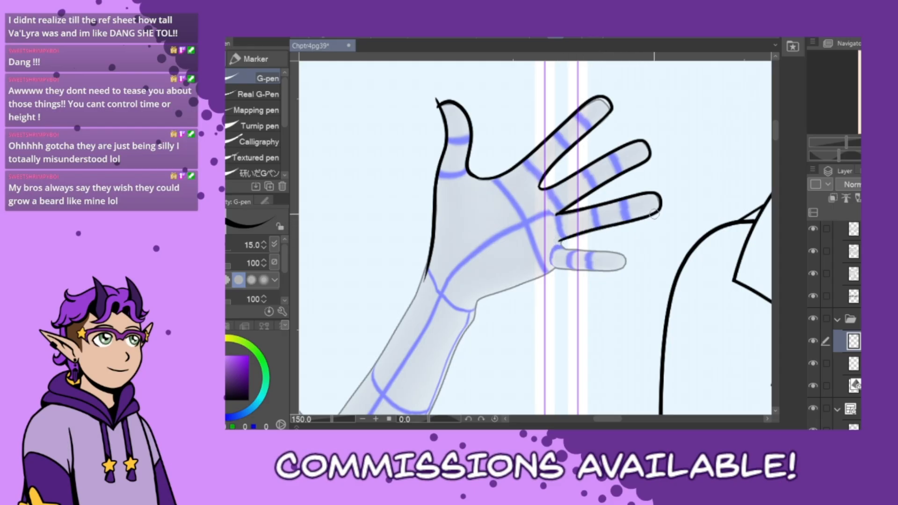
# Ink the little finger's underside, upper edge and rounded tip, joining it to the ring finger's base
pyautogui.press('h')
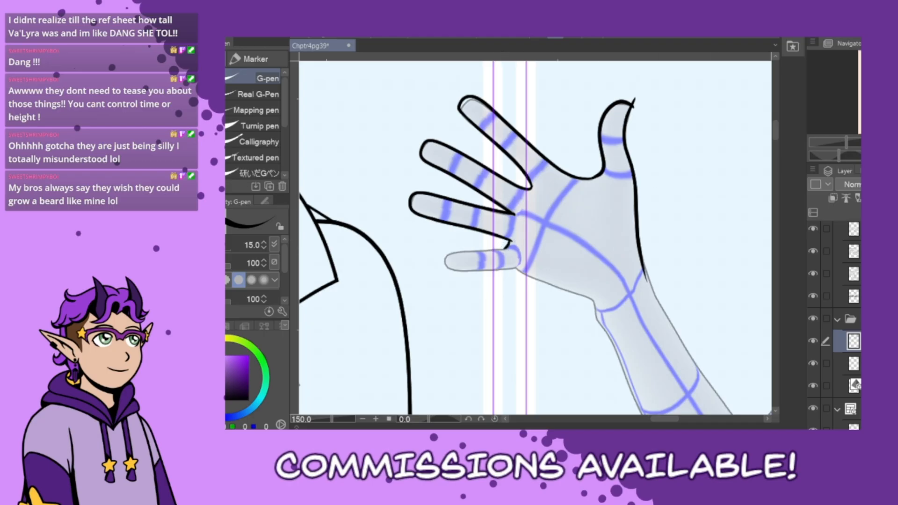
pyautogui.press('h')
pyautogui.moveTo(553, 267); pyautogui.dragTo(624, 266)
pyautogui.hotkey('ctrl', 'z')
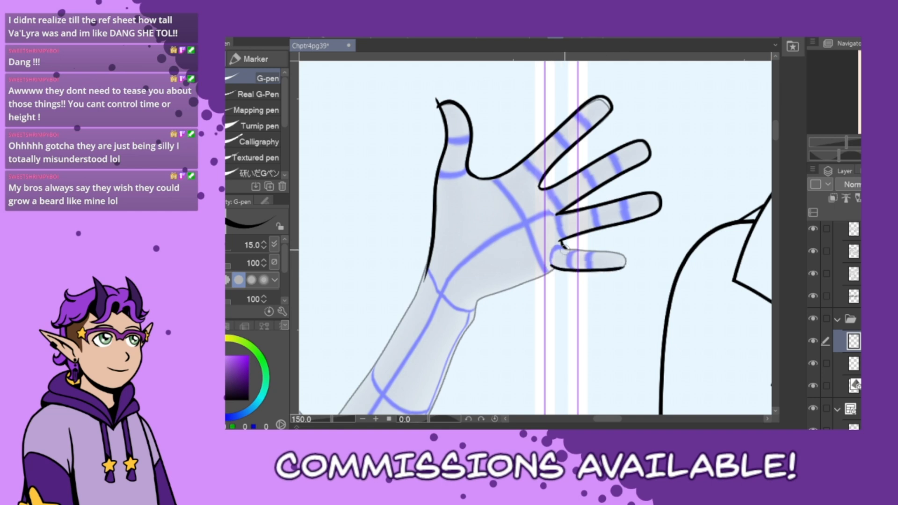
pyautogui.moveTo(564, 249); pyautogui.dragTo(619, 251)
pyautogui.hotkey('ctrl', 'z')
pyautogui.moveTo(562, 248)
pyautogui.mouseDown()
pyautogui.moveTo(628, 255)
pyautogui.moveTo(608, 269)
pyautogui.mouseUp()
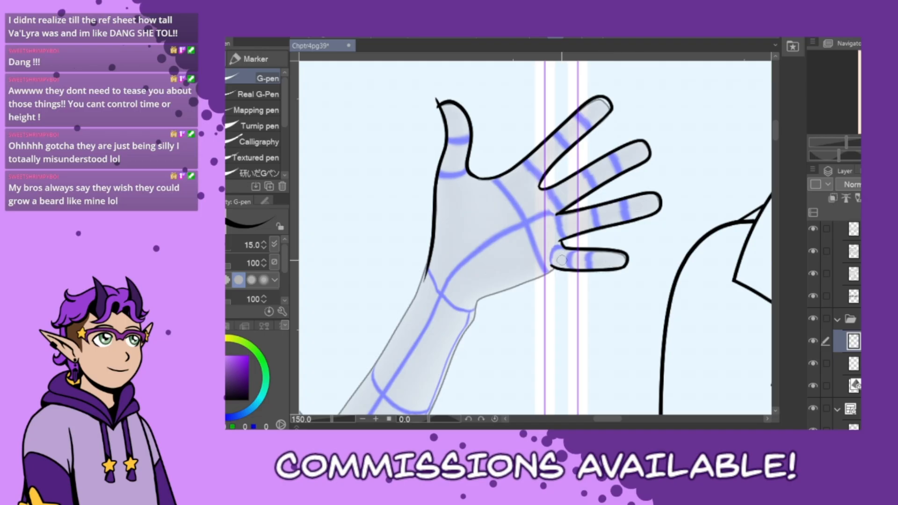
pyautogui.hotkey('ctrl', 'z')
# Ink the palm's lower edge from the little finger to the wrist and add three short crease lines inside the palm
pyautogui.moveTo(557, 270); pyautogui.dragTo(475, 306)
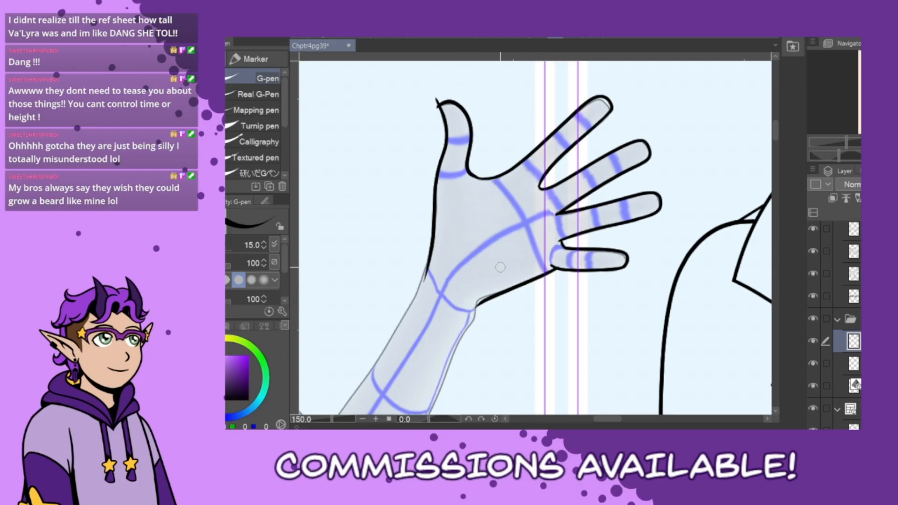
pyautogui.moveTo(470, 269); pyautogui.dragTo(502, 252)
pyautogui.moveTo(509, 198); pyautogui.dragTo(531, 231)
pyautogui.moveTo(481, 204); pyautogui.dragTo(475, 236)
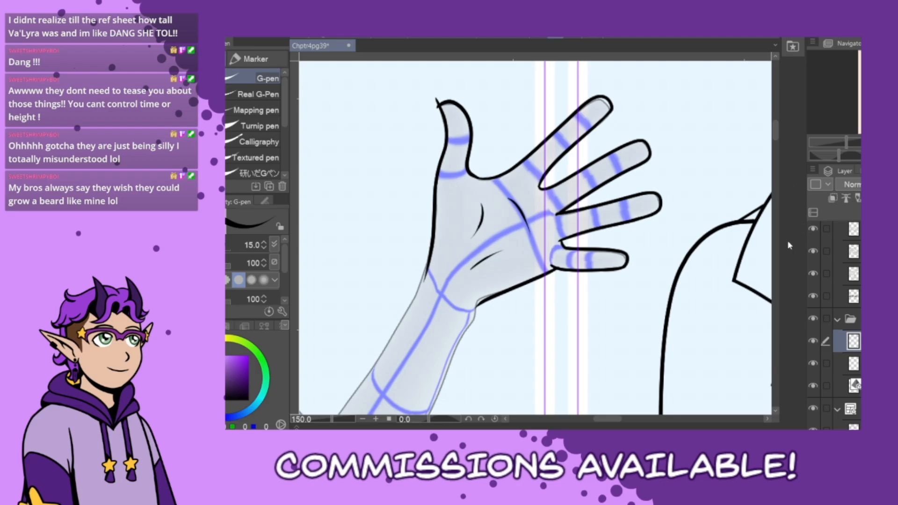
# Flip the canvas view back and ink both sides of the wrist down to the start of the forearm
pyautogui.moveTo(776, 132); pyautogui.dragTo(774, 140)
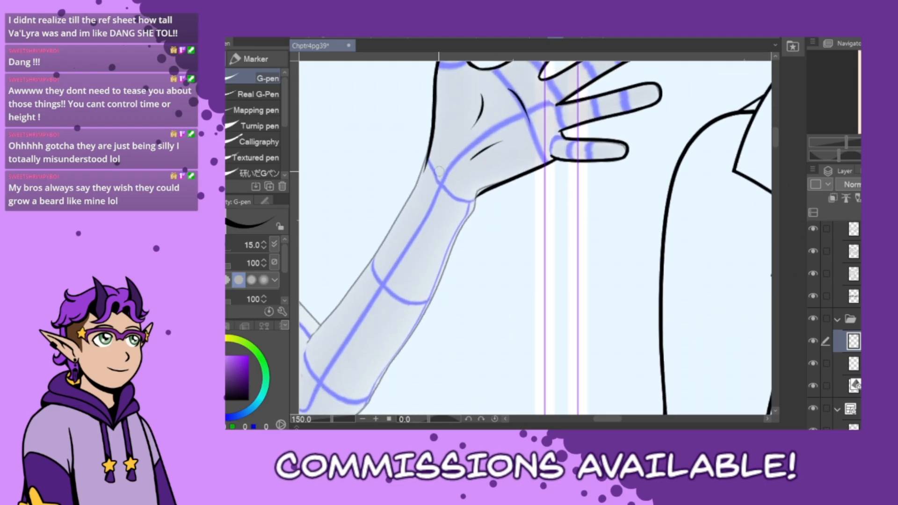
pyautogui.press('h')
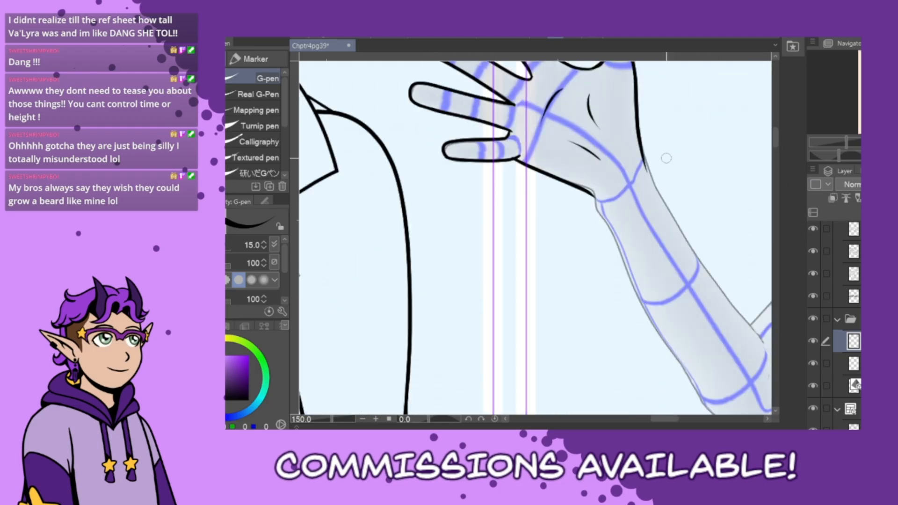
pyautogui.moveTo(587, 191); pyautogui.dragTo(616, 241)
pyautogui.moveTo(638, 119); pyautogui.dragTo(671, 217)
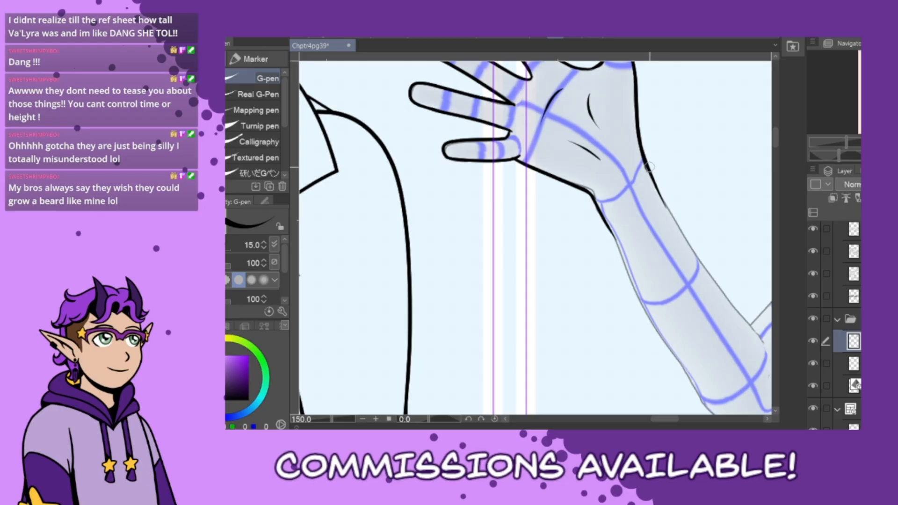
# Ink the curved upper opening of the cuff around this wrist, looping past both sides of the arm
pyautogui.moveTo(651, 166)
pyautogui.mouseDown()
pyautogui.moveTo(622, 216)
pyautogui.moveTo(597, 207)
pyautogui.mouseUp()
pyautogui.hotkey('ctrl', 'z')
pyautogui.moveTo(640, 168)
pyautogui.mouseDown()
pyautogui.moveTo(657, 186)
pyautogui.moveTo(596, 218)
pyautogui.mouseUp()
pyautogui.hotkey('ctrl', 'z')
pyautogui.moveTo(632, 172)
pyautogui.mouseDown()
pyautogui.moveTo(645, 190)
pyautogui.moveTo(608, 226)
pyautogui.moveTo(596, 207)
pyautogui.moveTo(602, 197)
pyautogui.moveTo(657, 164)
pyautogui.moveTo(633, 211)
pyautogui.moveTo(598, 229)
pyautogui.moveTo(597, 200)
pyautogui.moveTo(629, 166)
pyautogui.moveTo(657, 166)
pyautogui.moveTo(628, 175)
pyautogui.moveTo(659, 168)
pyautogui.moveTo(627, 215)
pyautogui.moveTo(591, 221)
pyautogui.moveTo(598, 199)
pyautogui.moveTo(593, 232)
pyautogui.mouseUp()
pyautogui.hotkey('ctrl', 'z')
pyautogui.hotkey('ctrl', 'z')
pyautogui.hotkey('ctrl', 'z')
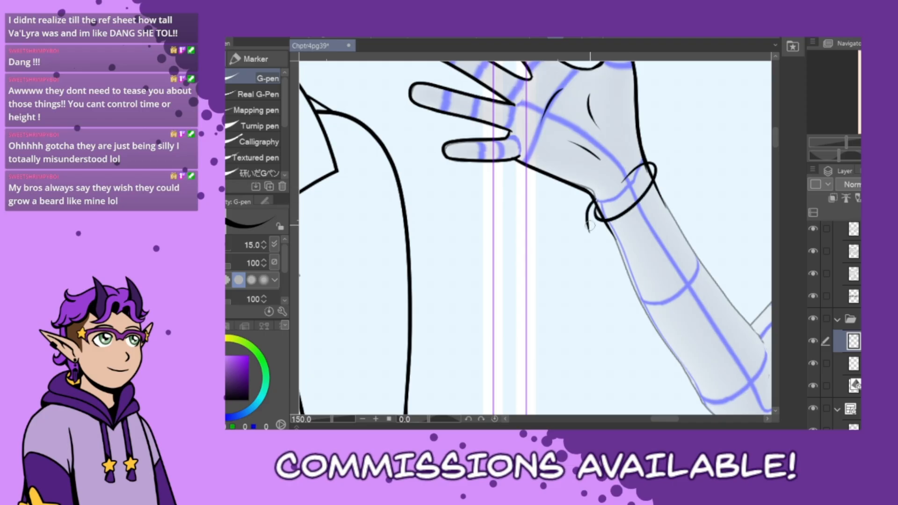
# Ink this wrist's cuff as a wide band with its two sides and curved lower edge
pyautogui.hotkey('ctrl', 'z')
pyautogui.moveTo(595, 200)
pyautogui.mouseDown()
pyautogui.moveTo(587, 214)
pyautogui.moveTo(608, 261)
pyautogui.mouseUp()
pyautogui.hotkey('ctrl', 'z')
pyautogui.moveTo(593, 202)
pyautogui.mouseDown()
pyautogui.moveTo(587, 223)
pyautogui.moveTo(616, 267)
pyautogui.moveTo(668, 254)
pyautogui.moveTo(688, 211)
pyautogui.mouseUp()
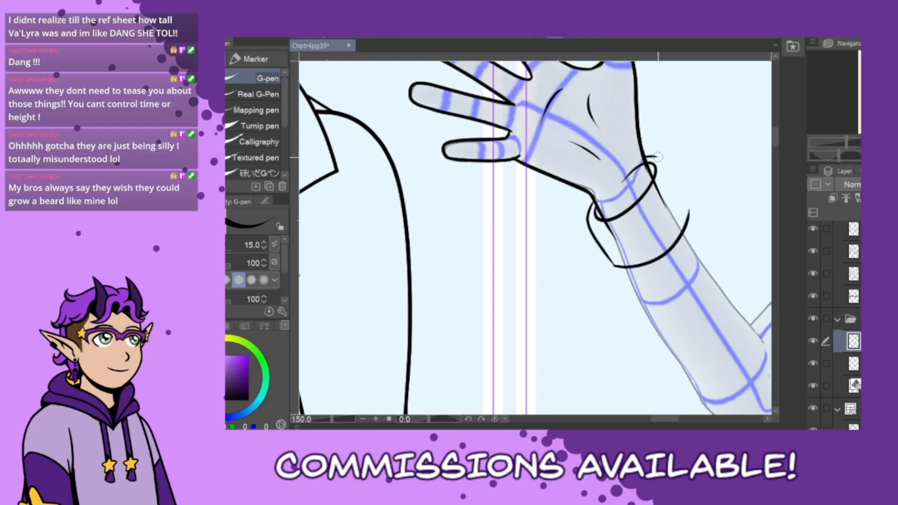
pyautogui.moveTo(646, 158)
pyautogui.mouseDown()
pyautogui.moveTo(666, 170)
pyautogui.moveTo(685, 210)
pyautogui.mouseUp()
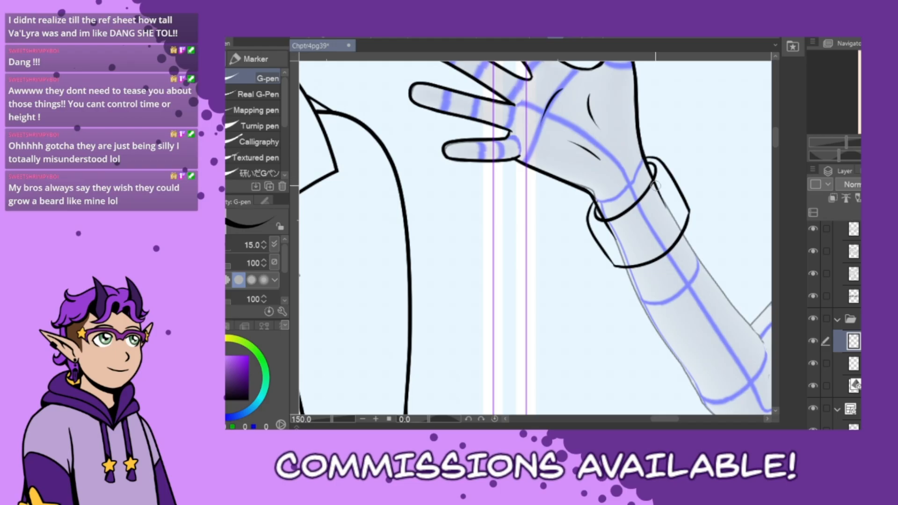
pyautogui.moveTo(656, 421); pyautogui.dragTo(666, 421)
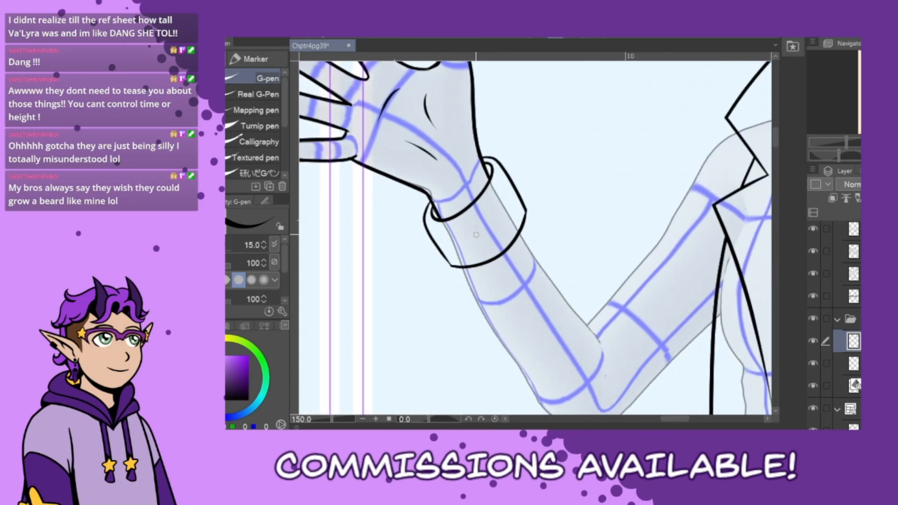
# Ink the loose sleeve's outer edge from the cuff down around the elbow and along the underside of the upper arm
pyautogui.scroll(-2, 641, 284)
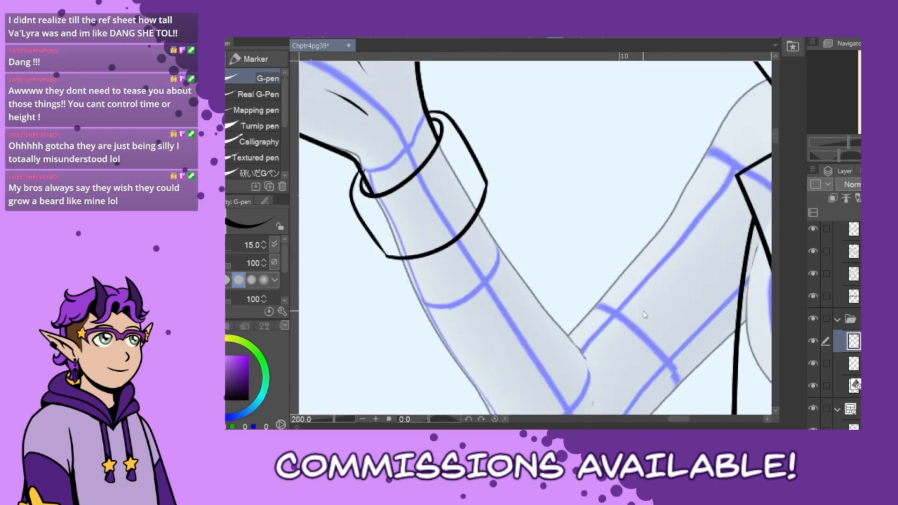
pyautogui.moveTo(649, 423); pyautogui.dragTo(659, 423)
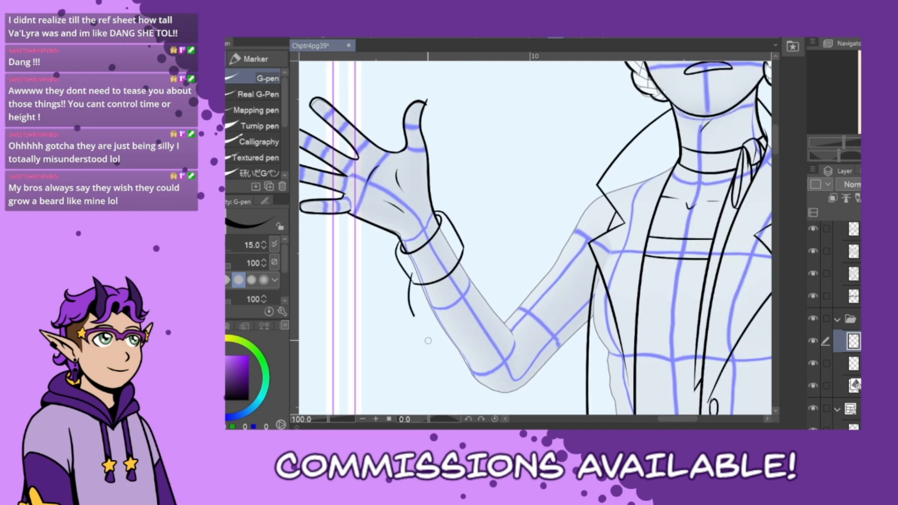
pyautogui.moveTo(413, 275); pyautogui.dragTo(422, 324)
pyautogui.hotkey('ctrl', 'z')
pyautogui.moveTo(413, 279)
pyautogui.mouseDown()
pyautogui.moveTo(439, 353)
pyautogui.moveTo(472, 393)
pyautogui.moveTo(512, 400)
pyautogui.mouseUp()
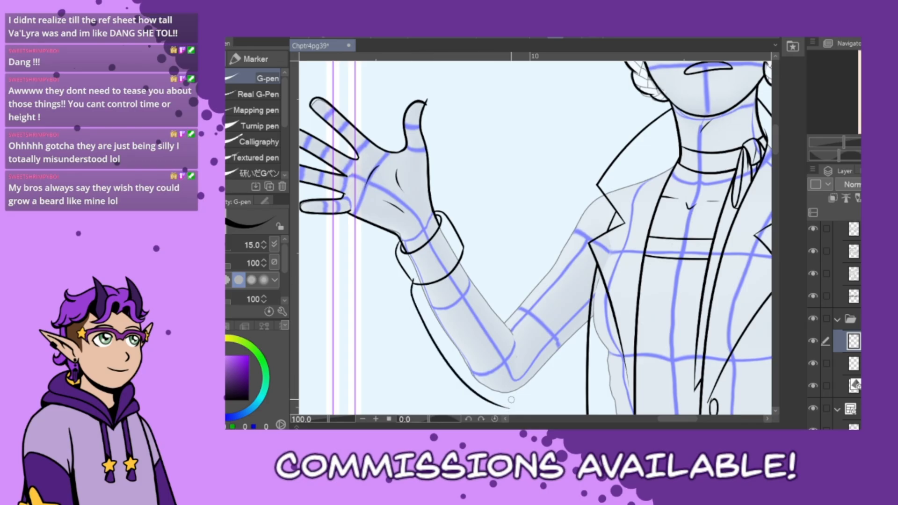
pyautogui.hotkey('ctrl', 'z')
pyautogui.moveTo(413, 280)
pyautogui.mouseDown()
pyautogui.moveTo(417, 321)
pyautogui.moveTo(412, 284)
pyautogui.moveTo(452, 370)
pyautogui.moveTo(512, 401)
pyautogui.moveTo(577, 364)
pyautogui.mouseUp()
pyautogui.hotkey('ctrl', 'z')
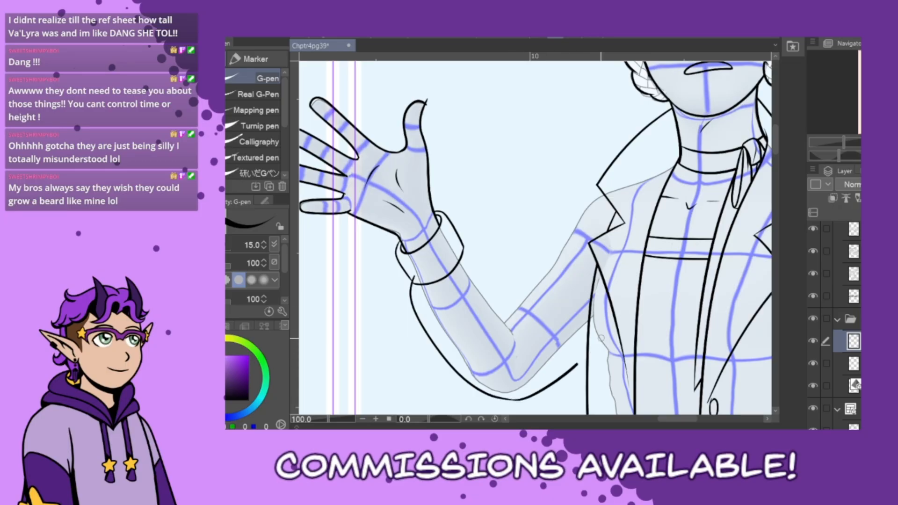
pyautogui.moveTo(638, 179)
pyautogui.mouseDown()
pyautogui.moveTo(595, 194)
pyautogui.moveTo(516, 309)
pyautogui.mouseUp()
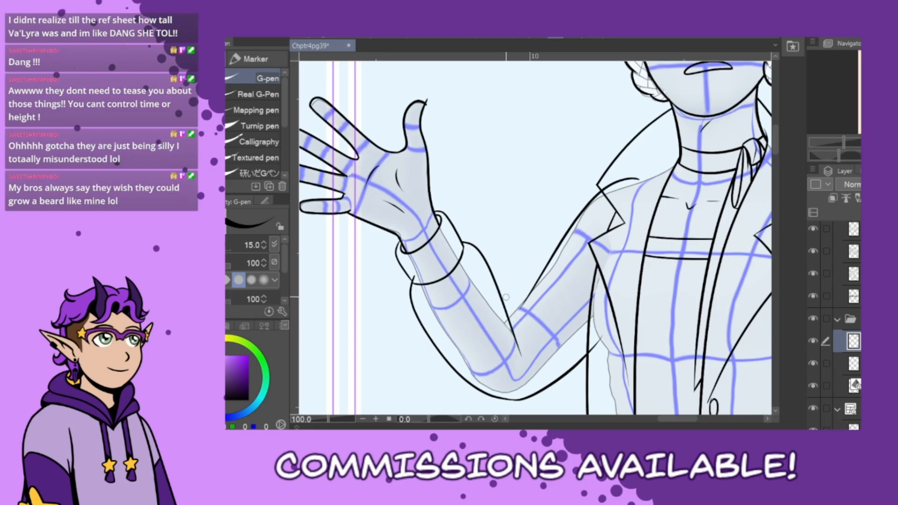
pyautogui.moveTo(463, 243)
pyautogui.mouseDown()
pyautogui.moveTo(504, 290)
pyautogui.moveTo(528, 348)
pyautogui.mouseUp()
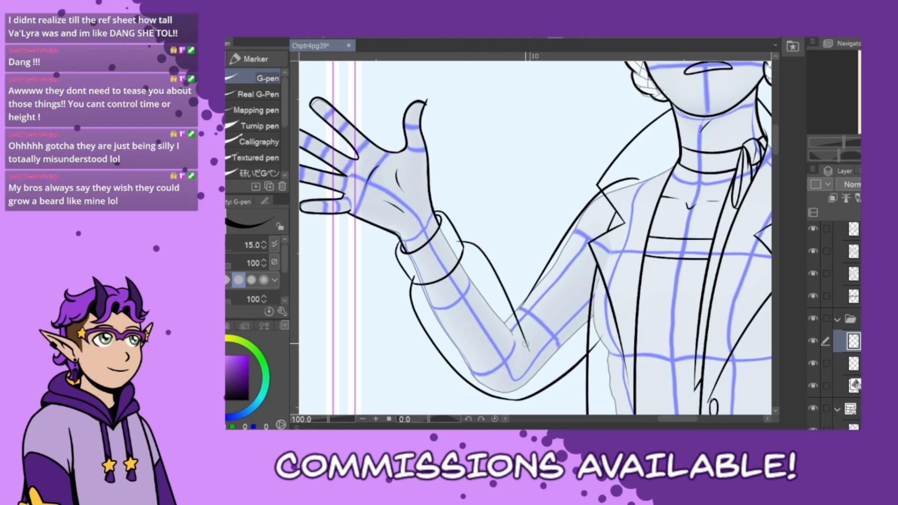
pyautogui.moveTo(516, 303); pyautogui.dragTo(542, 333)
pyautogui.hotkey('ctrl', 'z')
pyautogui.hotkey('ctrl', 'z')
pyautogui.hotkey('ctrl', 'z')
# Ink the sleeve's upper edge from the coat collar to the elbow, the inner forearm edge from the cuff, and the elbow crease
pyautogui.moveTo(642, 180)
pyautogui.mouseDown()
pyautogui.moveTo(611, 180)
pyautogui.moveTo(559, 230)
pyautogui.moveTo(488, 331)
pyautogui.mouseUp()
pyautogui.moveTo(463, 243)
pyautogui.mouseDown()
pyautogui.moveTo(492, 279)
pyautogui.moveTo(528, 362)
pyautogui.mouseUp()
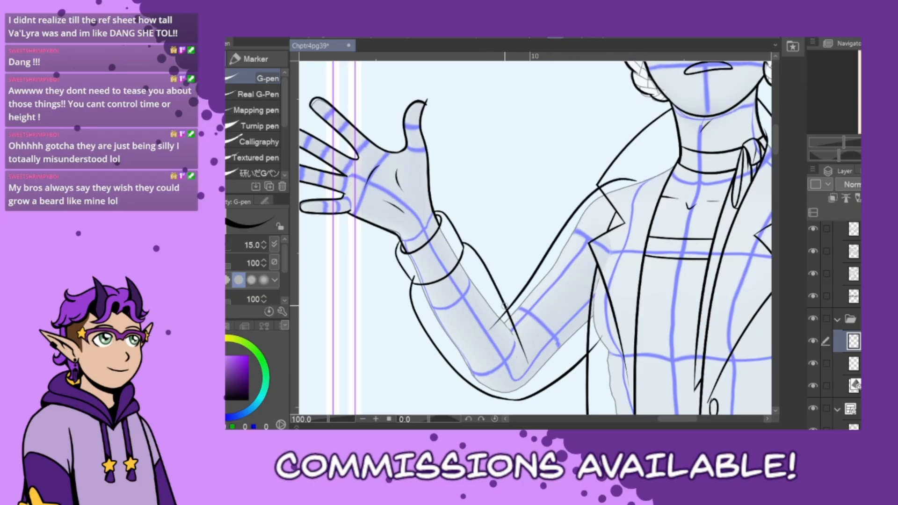
pyautogui.moveTo(504, 305); pyautogui.dragTo(542, 352)
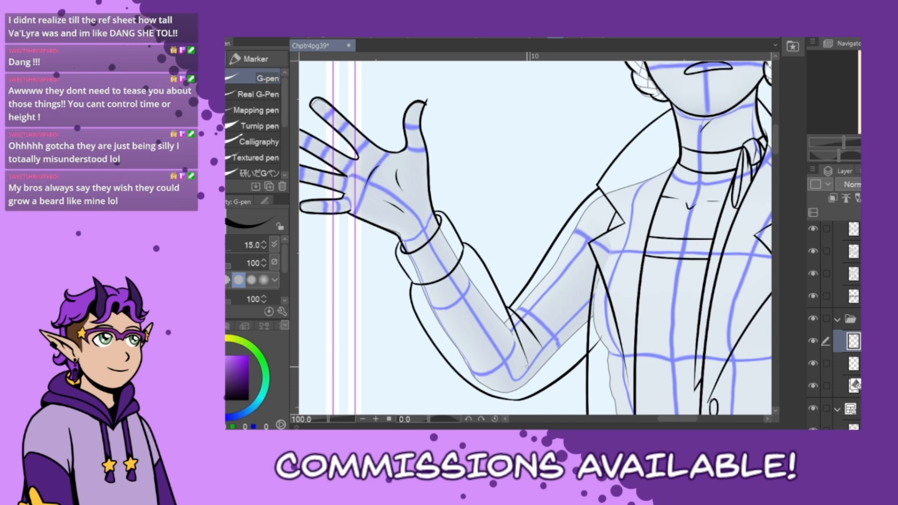
# Add a raster layer beneath this character's line art, set the line art as reference layer, and make the new layer active
pyautogui.scroll(-1, 527, 368)
pyautogui.scroll(-1, 527, 370)
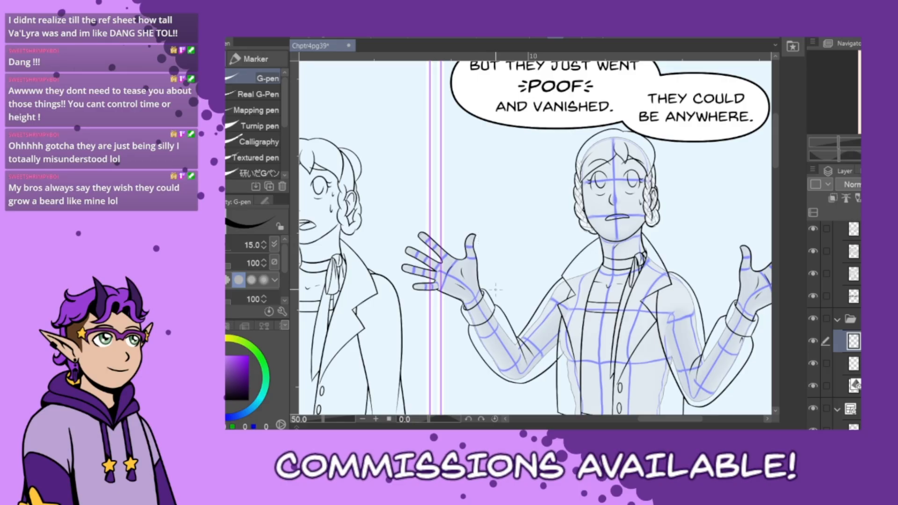
pyautogui.moveTo(654, 420); pyautogui.dragTo(664, 420)
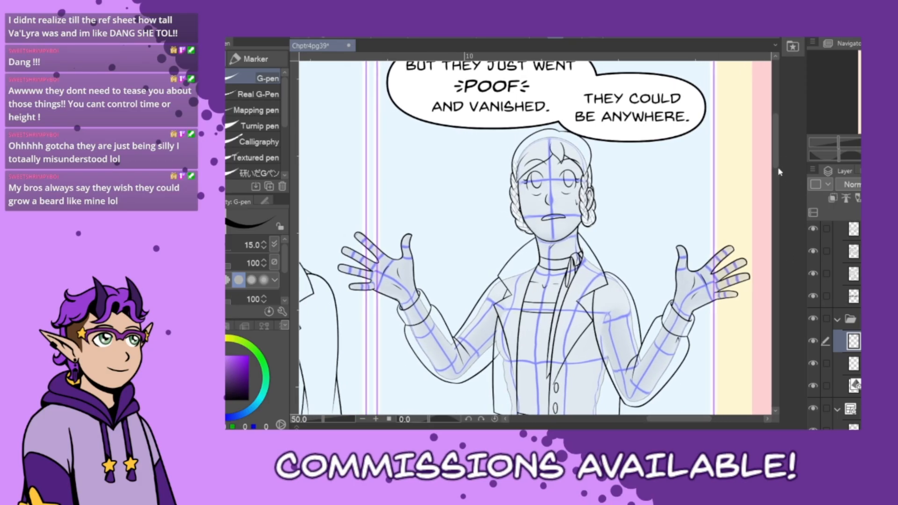
pyautogui.moveTo(775, 149); pyautogui.dragTo(773, 187)
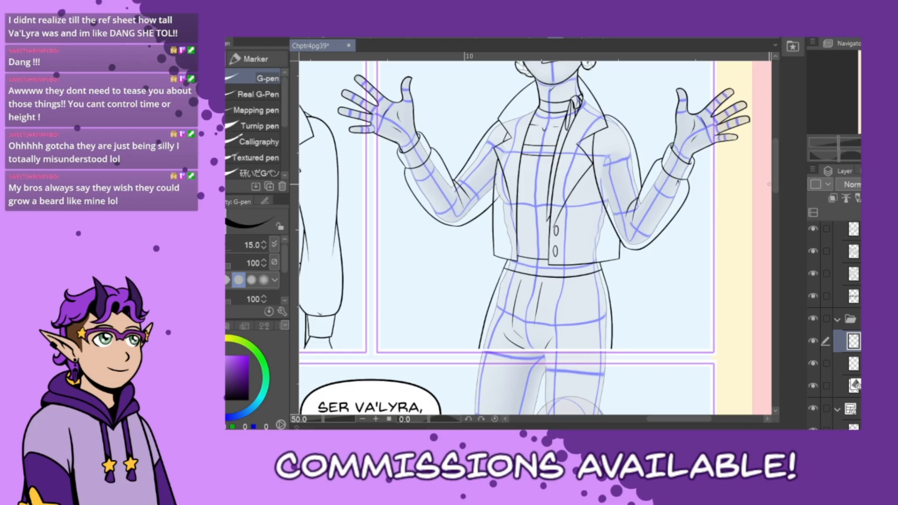
pyautogui.scroll(-1, 700, 287)
pyautogui.scroll(-3, 696, 293)
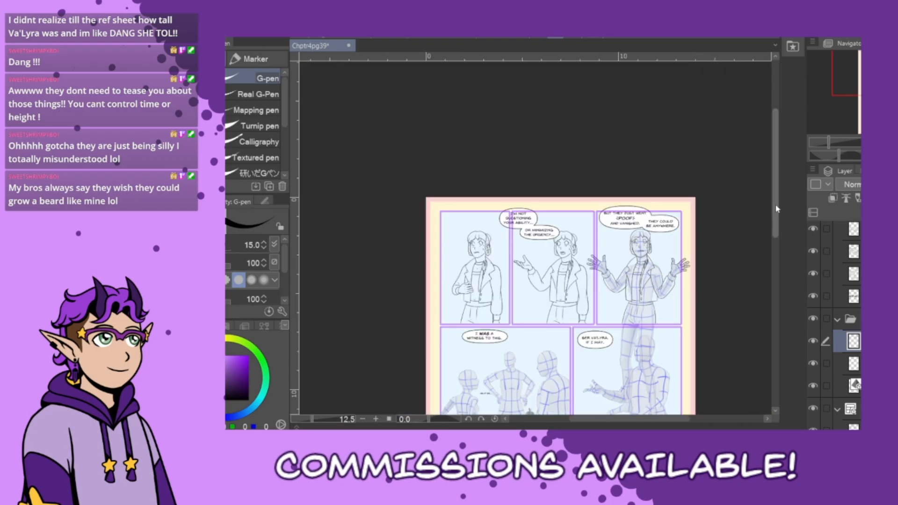
pyautogui.moveTo(777, 209)
pyautogui.mouseDown()
pyautogui.moveTo(779, 303)
pyautogui.moveTo(774, 221)
pyautogui.mouseUp()
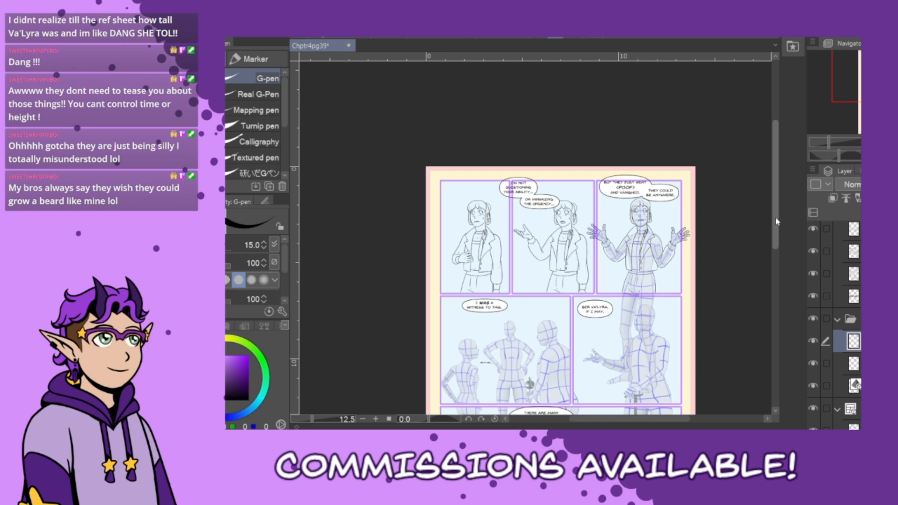
pyautogui.click(854, 364)
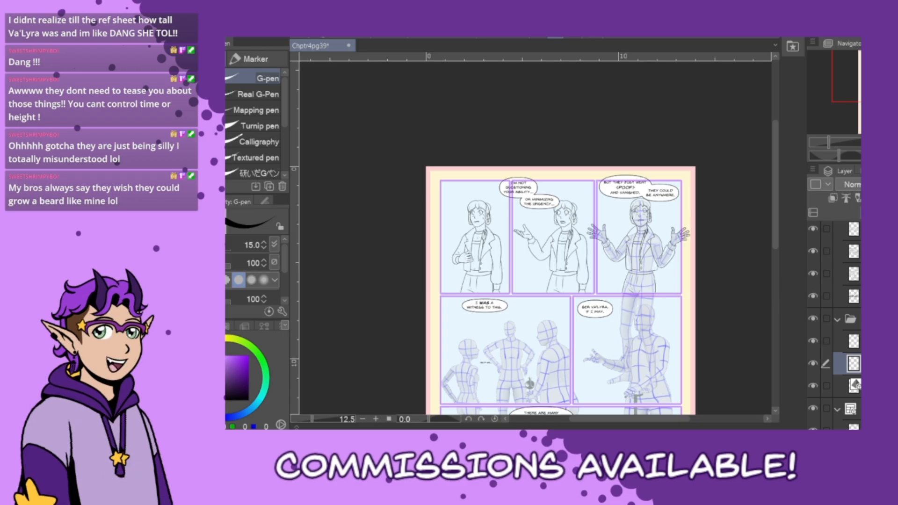
pyautogui.hotkey('ctrl', 'shift', 'n')
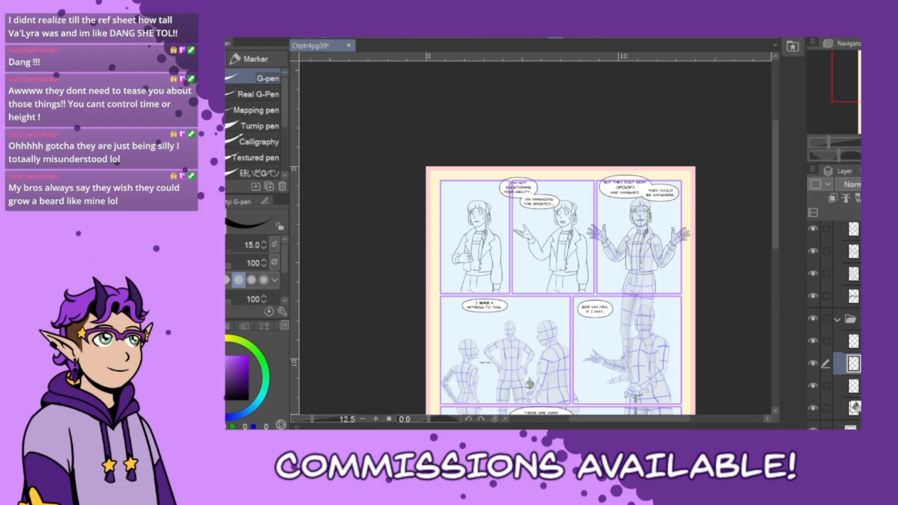
pyautogui.click(854, 341)
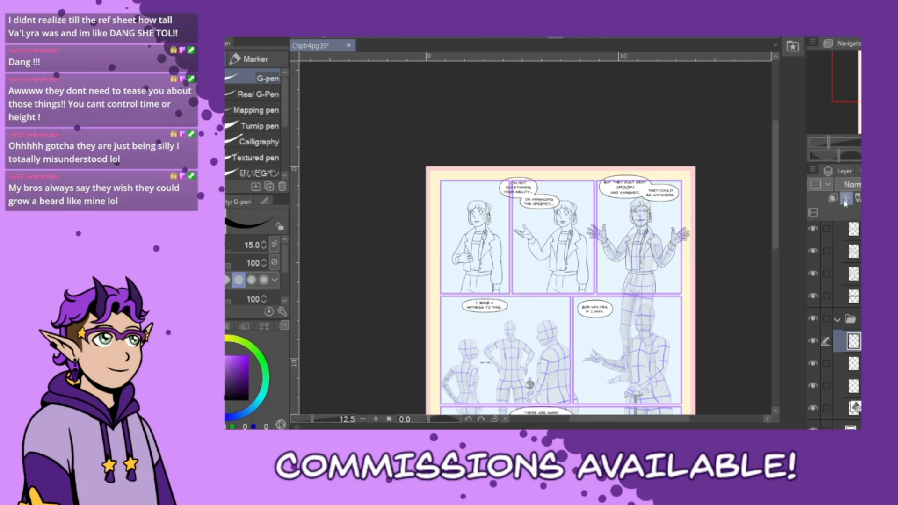
pyautogui.click(855, 363)
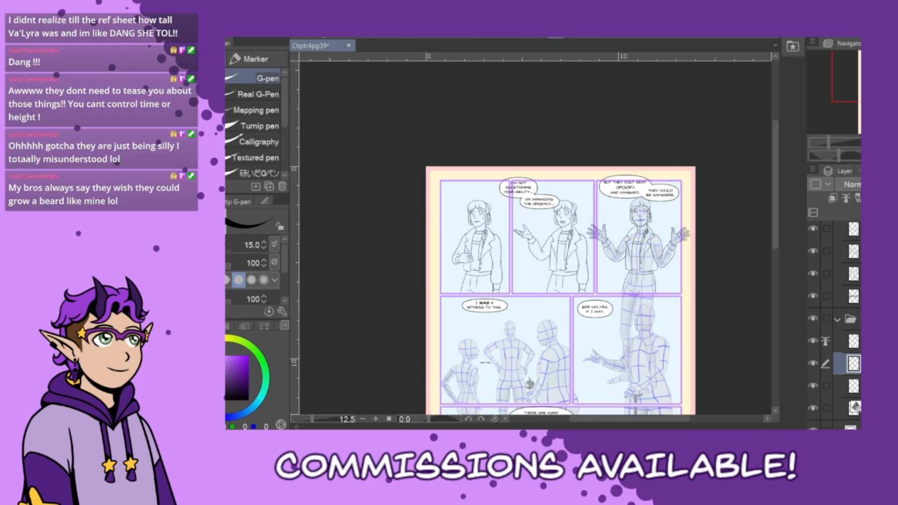
# Fill the braided character's face, ear, neck, chest and the raised hand beside the page margin with the tan skin colour
pyautogui.click(227, 326)
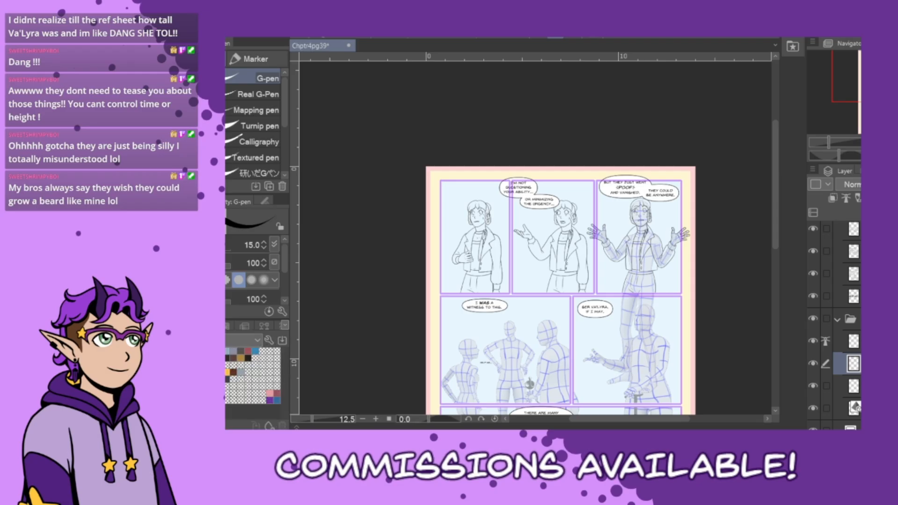
pyautogui.click(229, 326)
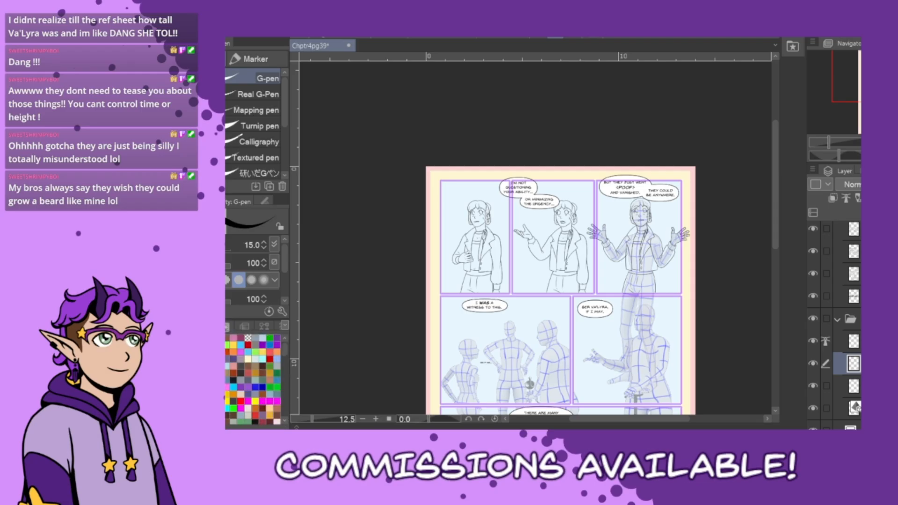
pyautogui.click(226, 326)
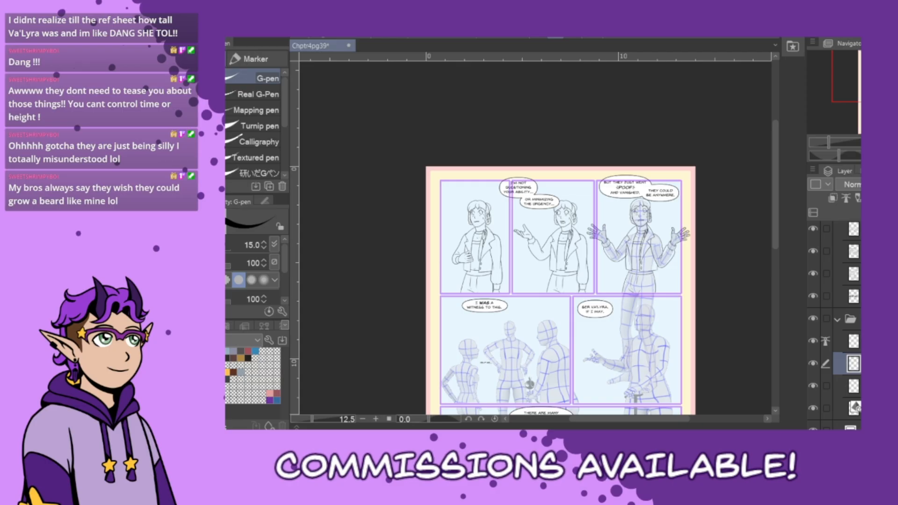
pyautogui.click(221, 365)
pyautogui.press('g')
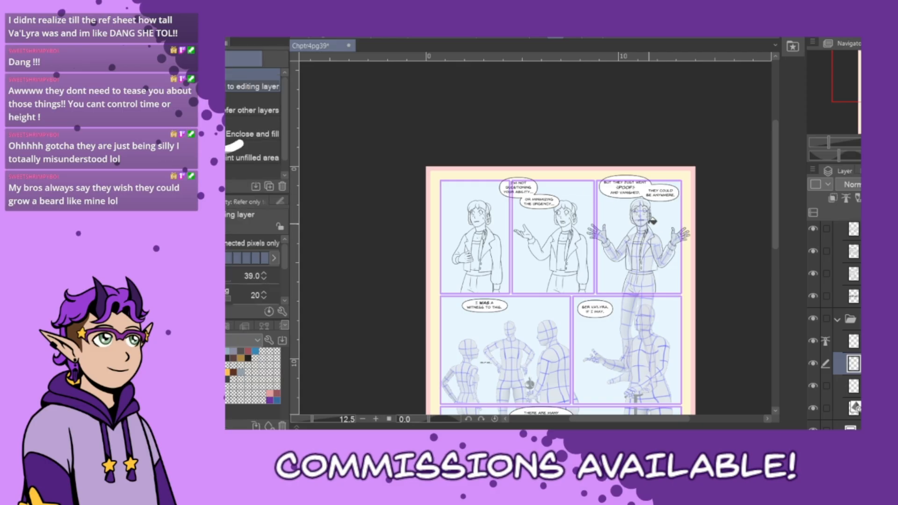
pyautogui.click(648, 216)
pyautogui.scroll(2, 685, 248)
pyautogui.scroll(2, 685, 249)
pyautogui.click(654, 223)
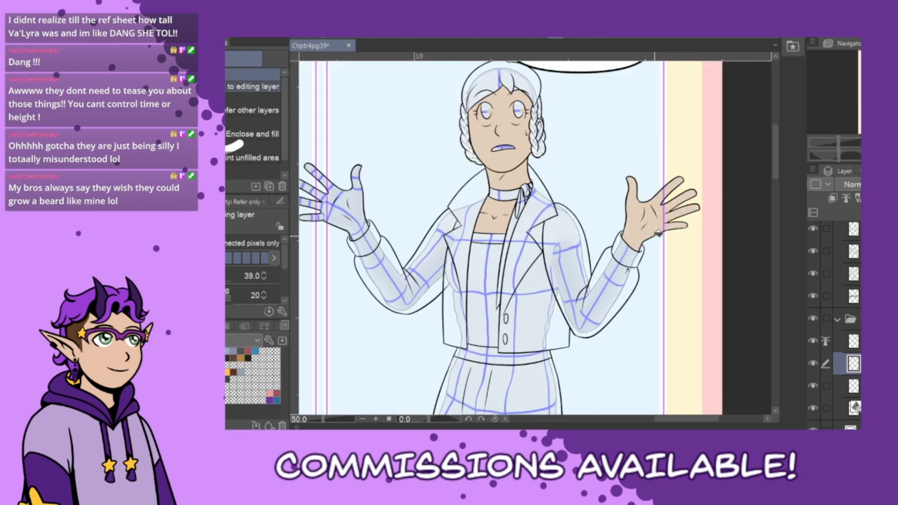
# Fill both eyes and the other raised hand's palm and fingers with the same tan skin colour
pyautogui.click(519, 111)
pyautogui.click(487, 111)
pyautogui.click(357, 216)
pyautogui.click(321, 169)
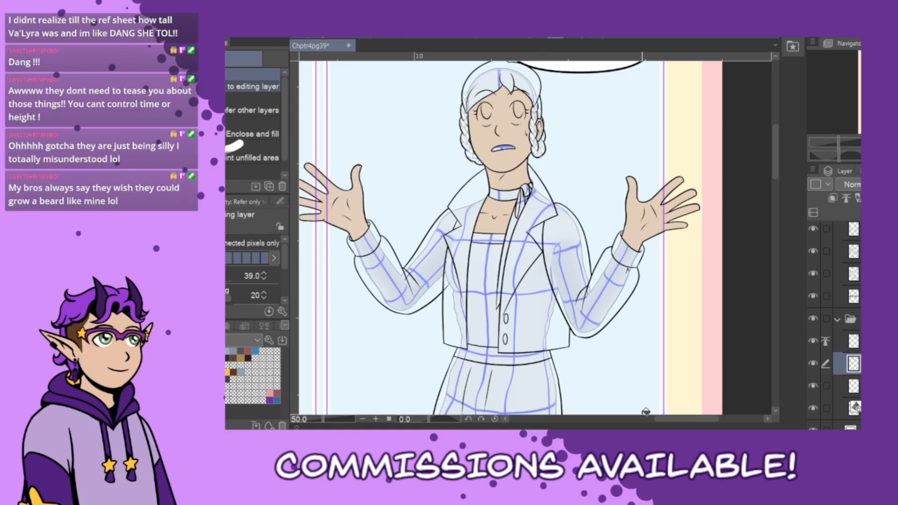
# Switch to the Spray airbrush and enlarge its brush size to 600
pyautogui.moveTo(662, 418); pyautogui.dragTo(657, 417)
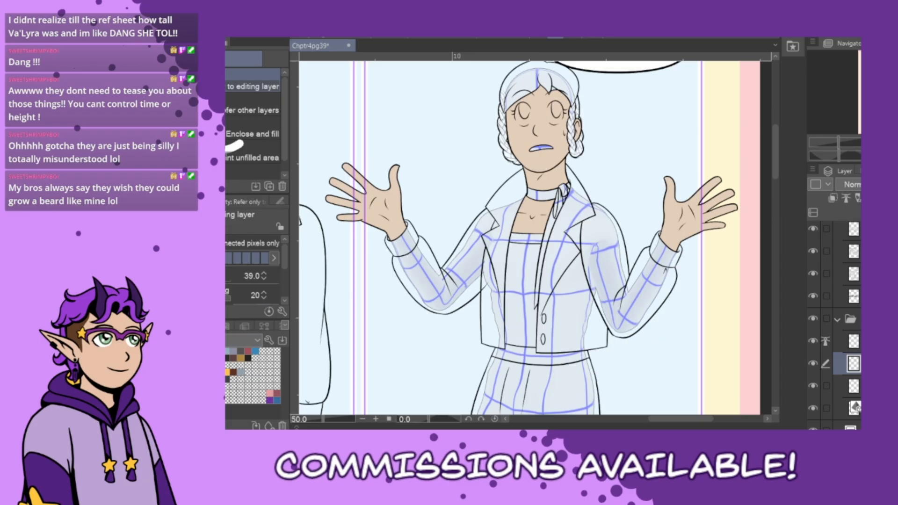
pyautogui.press('b')
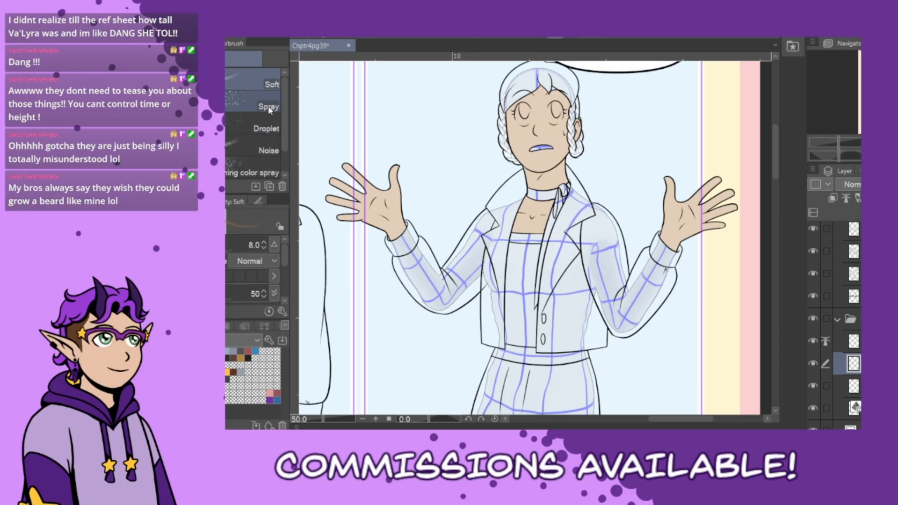
pyautogui.press(']')
pyautogui.press(']')
pyautogui.press(']')
pyautogui.press(']')
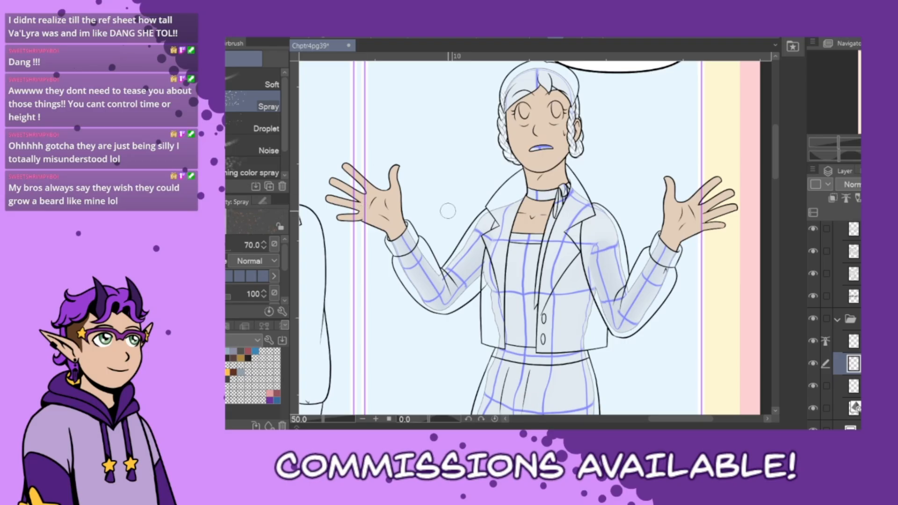
pyautogui.press(']')
pyautogui.press(']')
pyautogui.press(']')
pyautogui.press(']')
pyautogui.press(']')
pyautogui.press(']')
pyautogui.press(']')
pyautogui.press(']')
pyautogui.press(']')
pyautogui.click(395, 196)
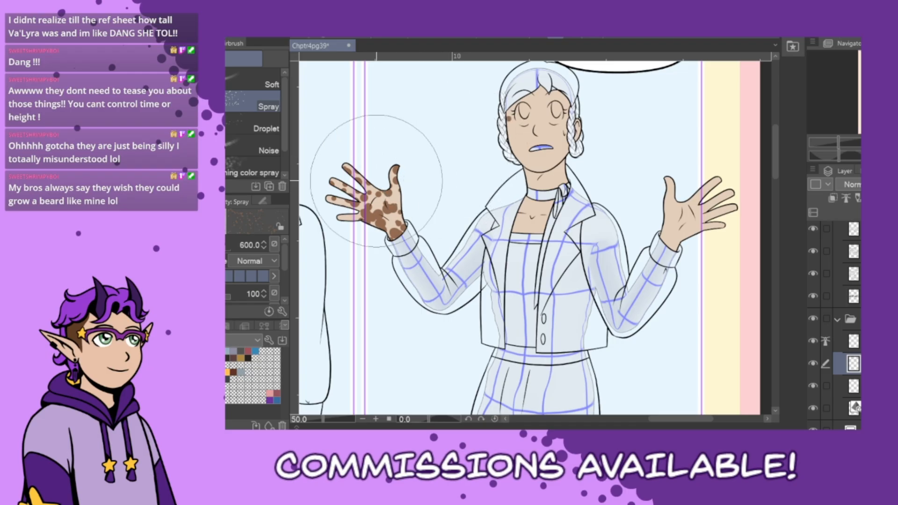
pyautogui.hotkey('ctrl', 'z')
pyautogui.scroll(-2, 285, 280)
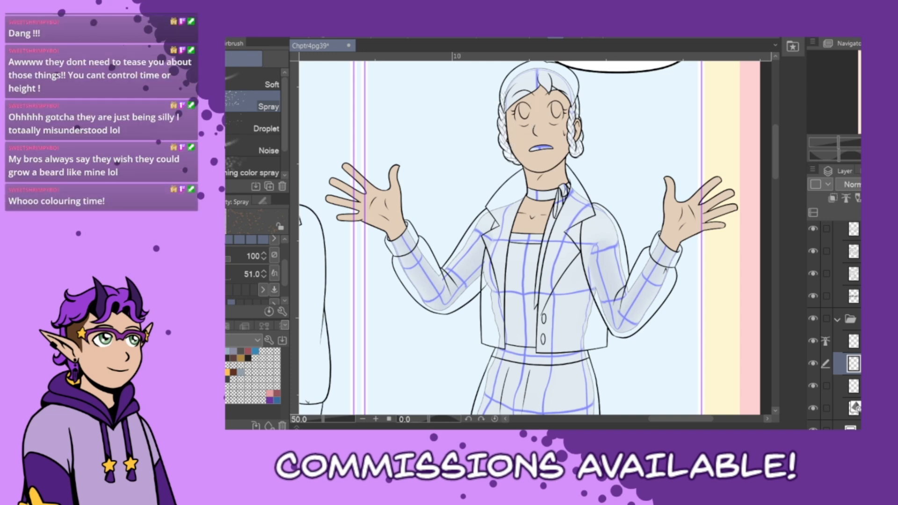
pyautogui.moveTo(616, 118)
pyautogui.mouseDown()
pyautogui.moveTo(627, 114)
pyautogui.moveTo(657, 189)
pyautogui.moveTo(461, 343)
pyautogui.mouseUp()
pyautogui.hotkey('ctrl', 'z')
# Set the Spray particle size to 8.0 and spray fine brown freckles over the face, neck, chest and both hands
pyautogui.click(223, 278)
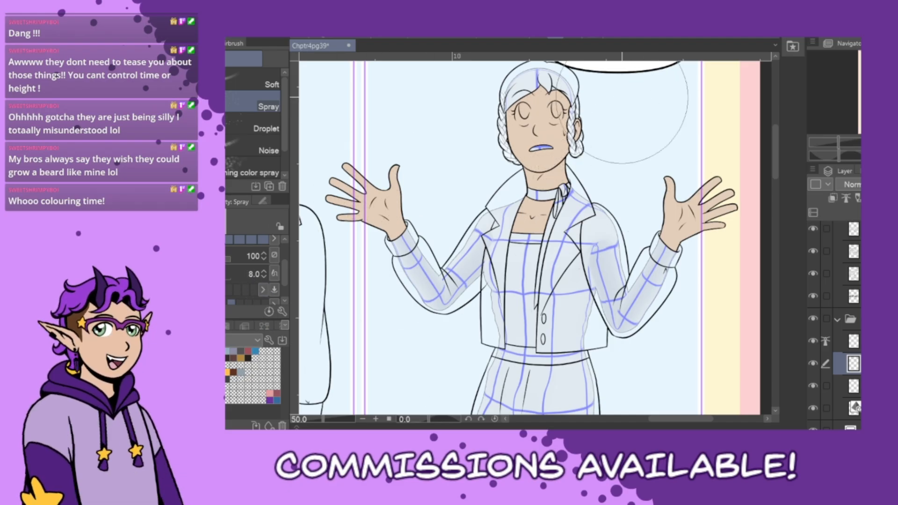
pyautogui.moveTo(671, 93)
pyautogui.mouseDown()
pyautogui.moveTo(491, 184)
pyautogui.moveTo(690, 176)
pyautogui.moveTo(661, 150)
pyautogui.mouseUp()
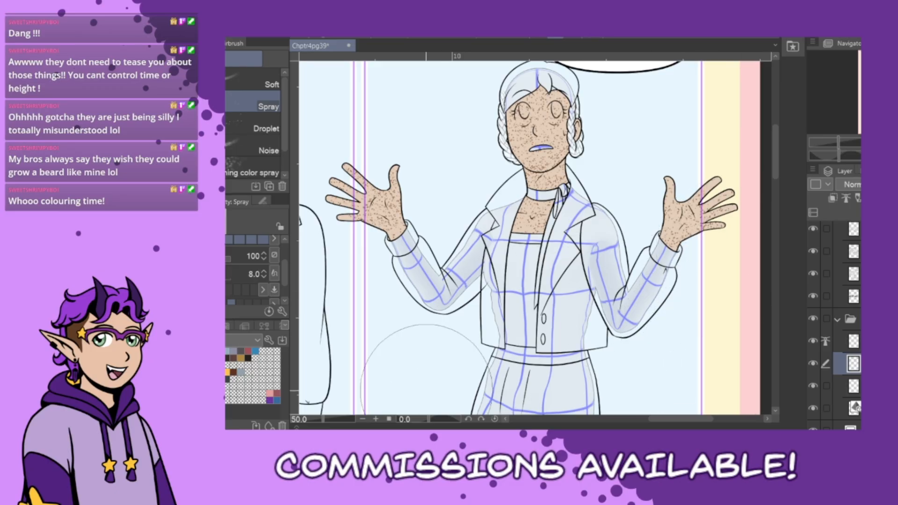
# Add a raster layer below the line art in the next layer folder down and set that line art as reference layer
pyautogui.scroll(-1, 656, 384)
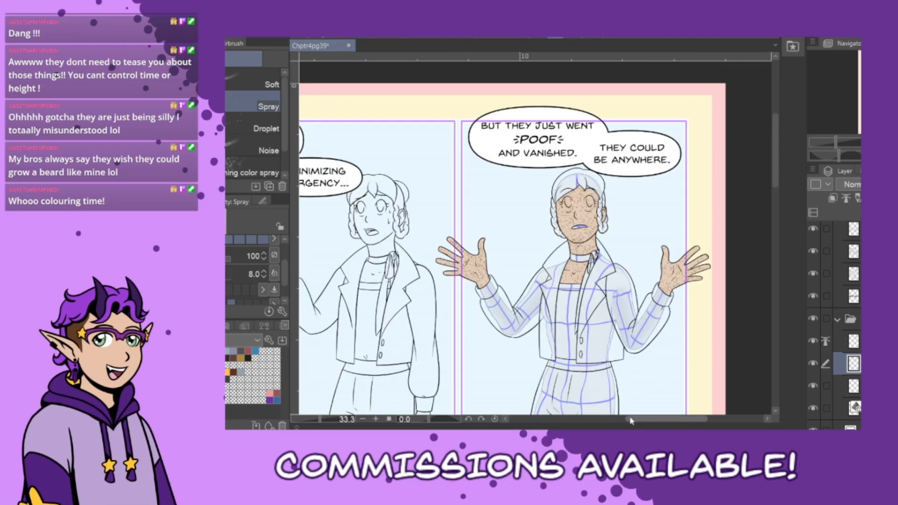
pyautogui.moveTo(631, 419); pyautogui.dragTo(600, 420)
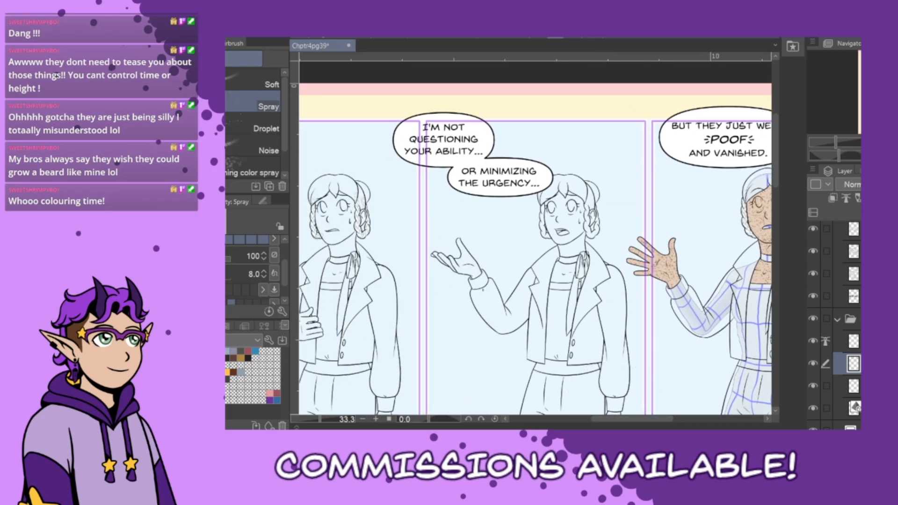
pyautogui.scroll(-5, 837, 322)
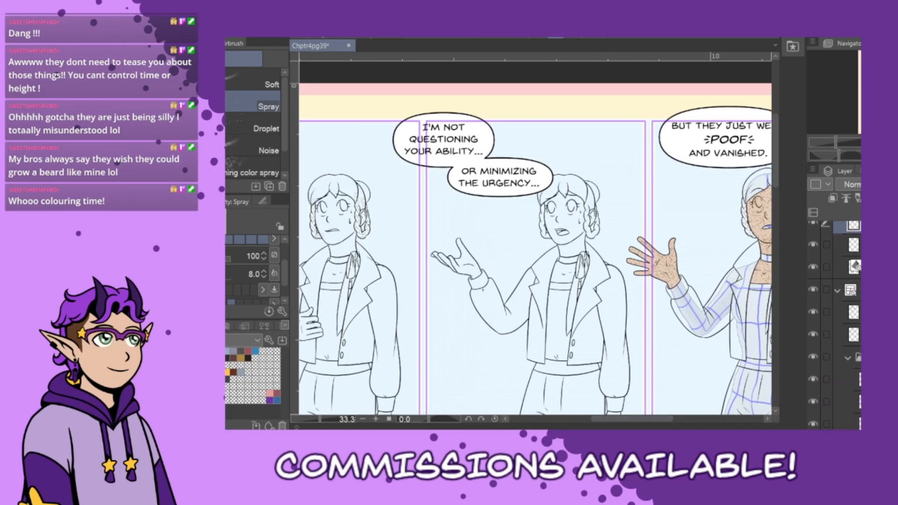
pyautogui.click(854, 334)
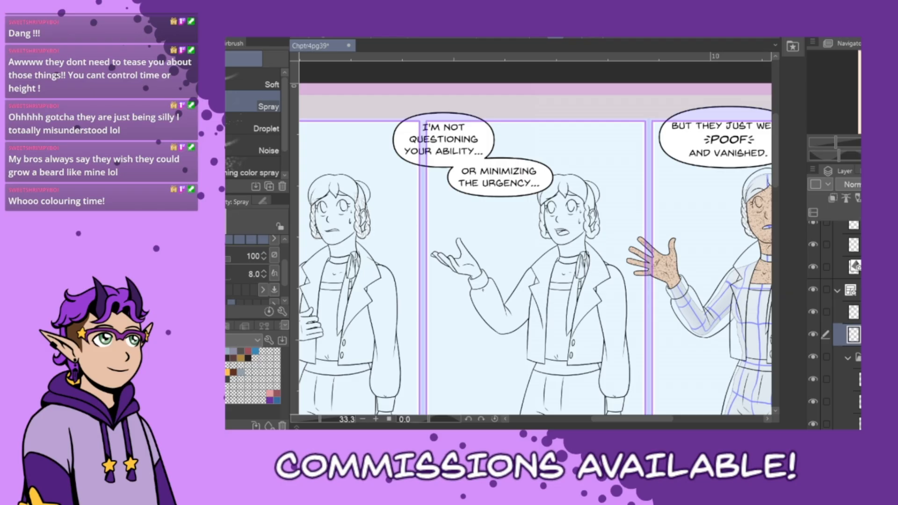
pyautogui.hotkey('ctrl', 'shift', 'n')
pyautogui.click(854, 312)
pyautogui.click(846, 199)
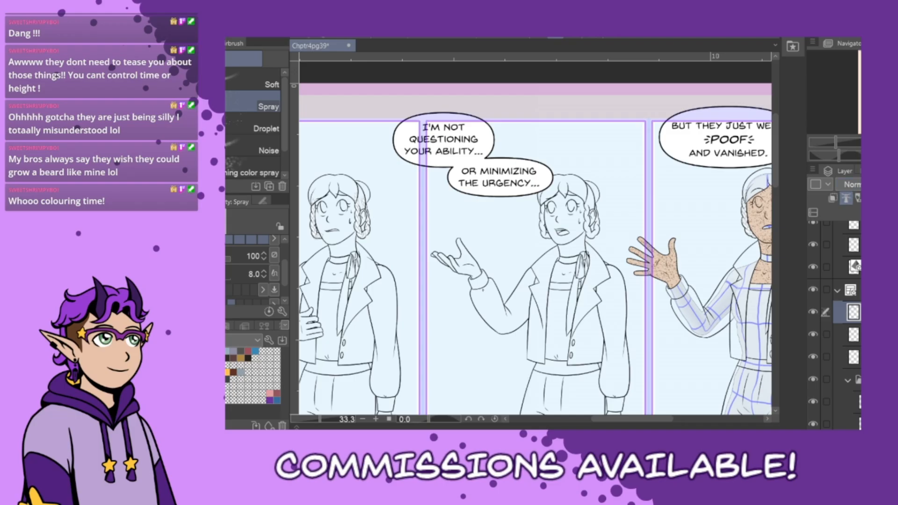
# Fill the first panel character's face, neck and chest with the tan skin colour on the layer below the line art
pyautogui.click(854, 334)
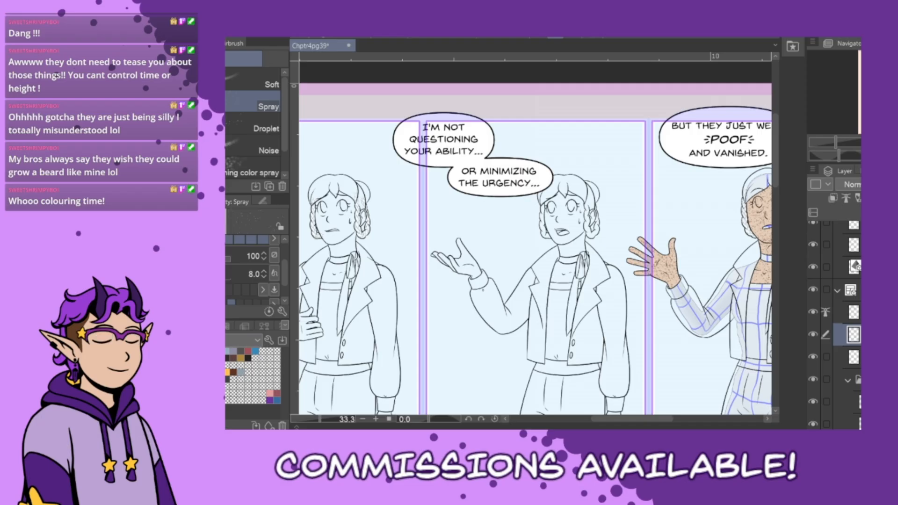
pyautogui.press('g')
pyautogui.click(344, 230)
pyautogui.click(345, 249)
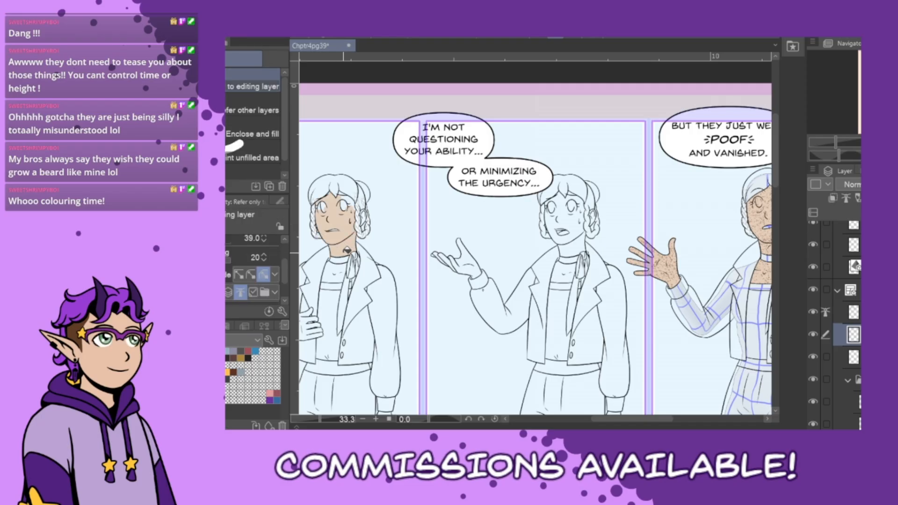
pyautogui.click(334, 278)
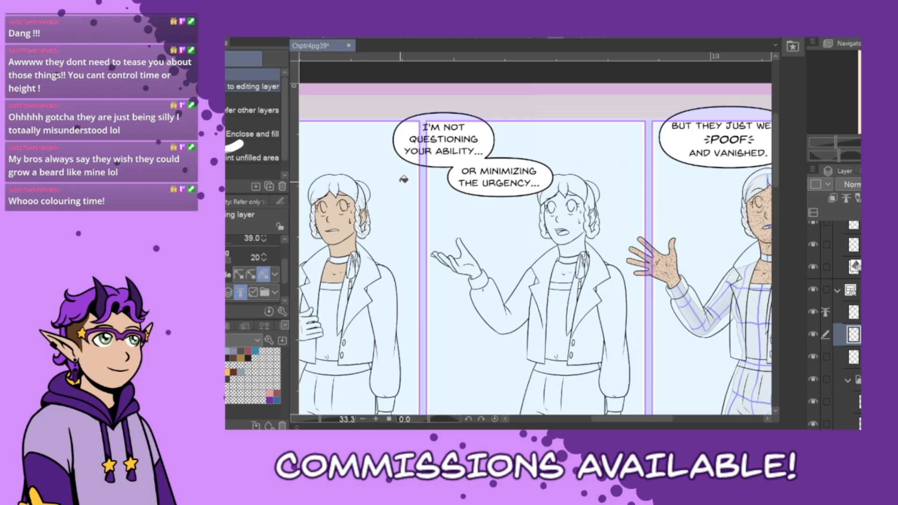
# Fill the middle panel character's skin and both hands, plus the first panel character's hands, with the same tan
pyautogui.click(583, 218)
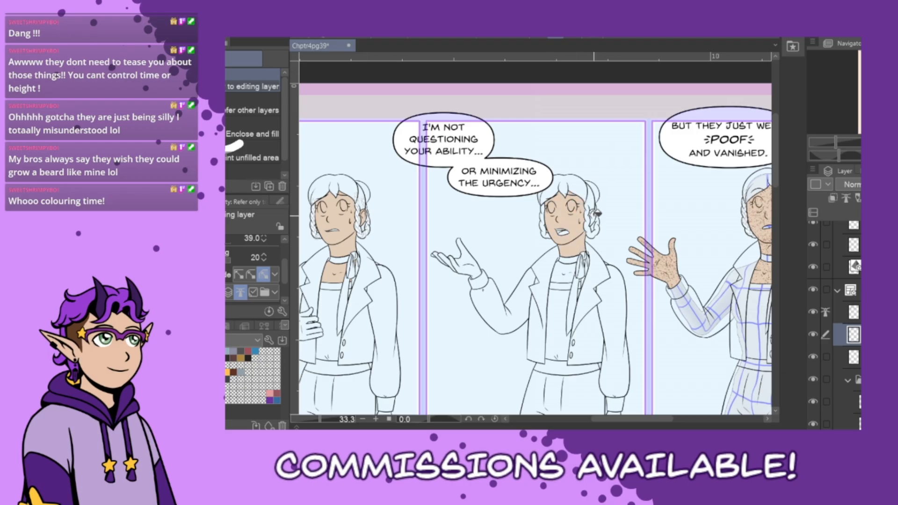
pyautogui.click(454, 263)
pyautogui.click(440, 256)
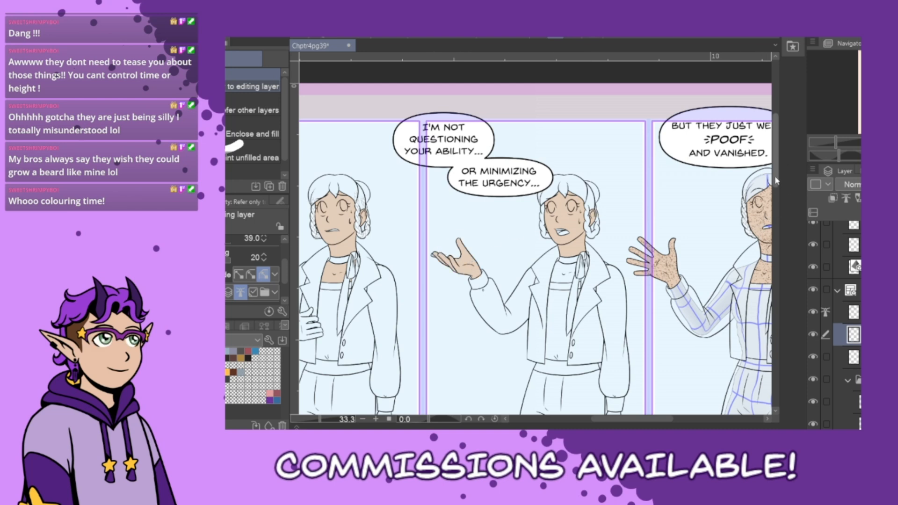
pyautogui.scroll(-2, 776, 189)
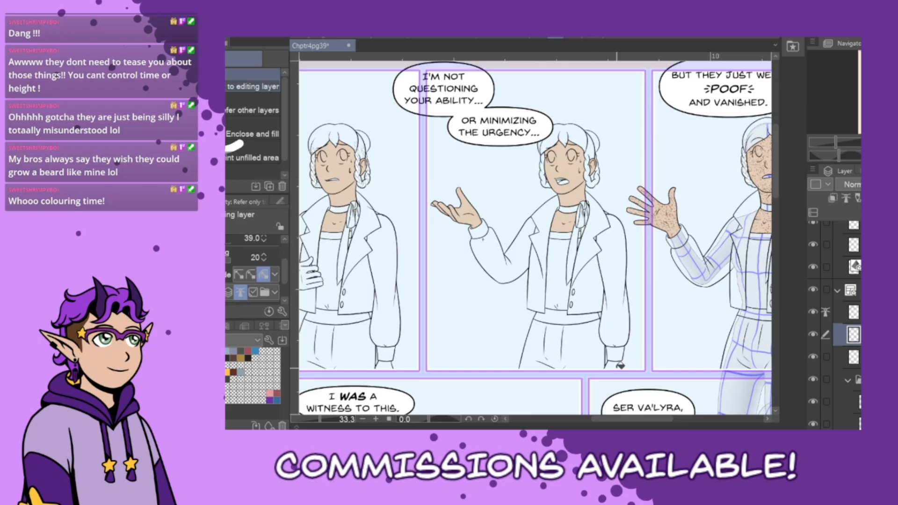
pyautogui.click(619, 364)
pyautogui.moveTo(612, 420); pyautogui.dragTo(585, 419)
pyautogui.click(462, 281)
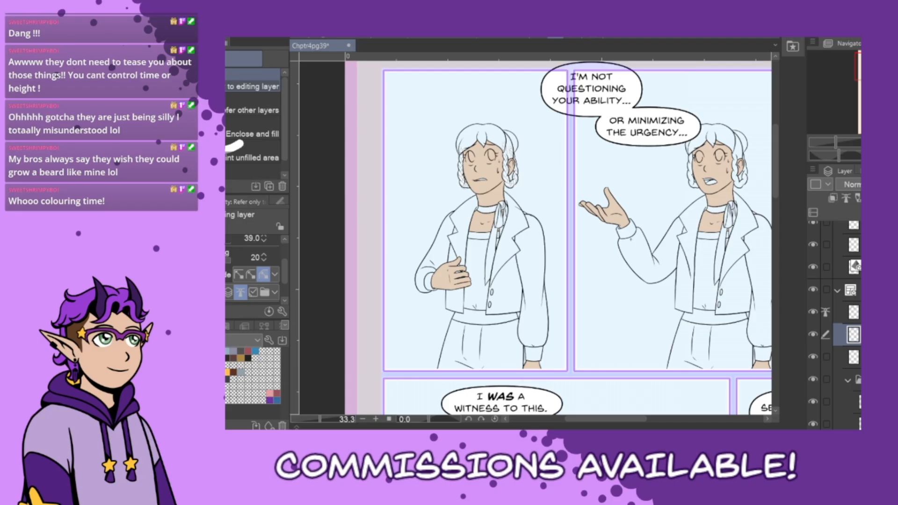
# Spray fine brown freckles over the faces, necks, chests and hands of the characters in the first and middle panels
pyautogui.press('b')
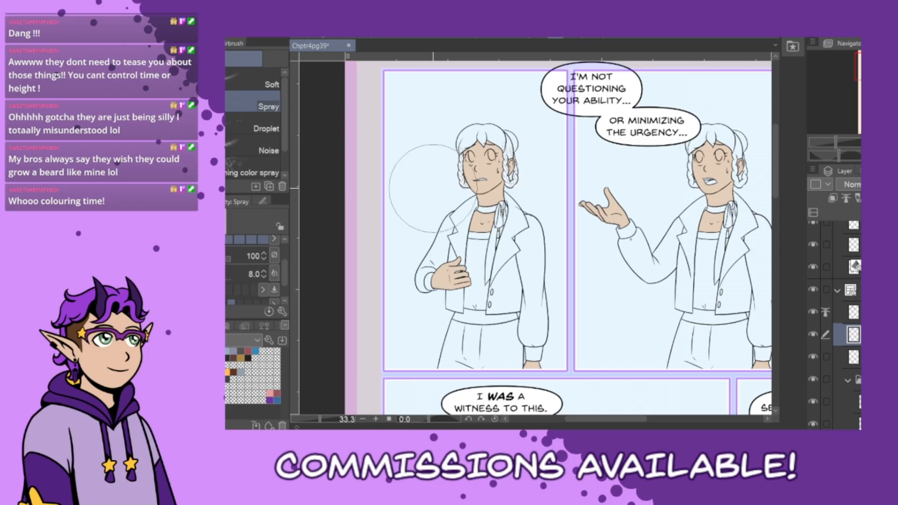
pyautogui.moveTo(433, 189)
pyautogui.mouseDown()
pyautogui.moveTo(448, 116)
pyautogui.moveTo(516, 106)
pyautogui.mouseUp()
pyautogui.click(549, 365)
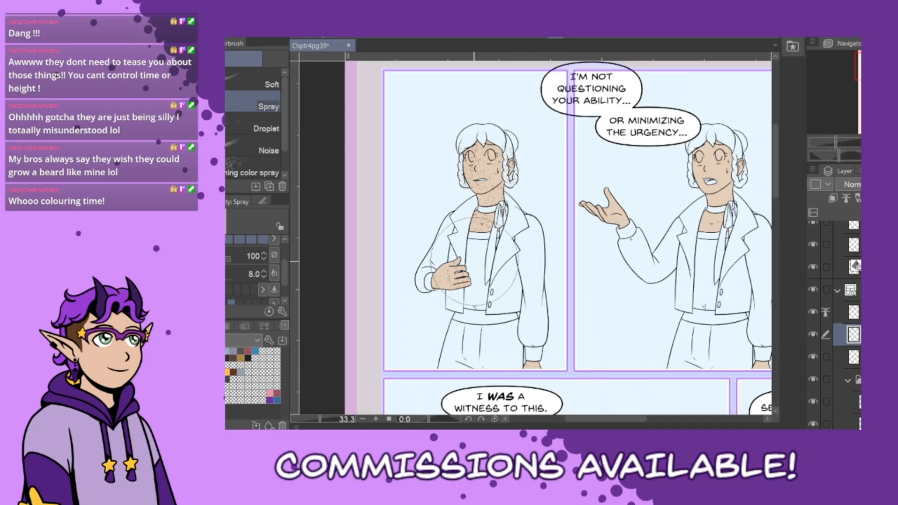
pyautogui.click(455, 291)
pyautogui.click(706, 204)
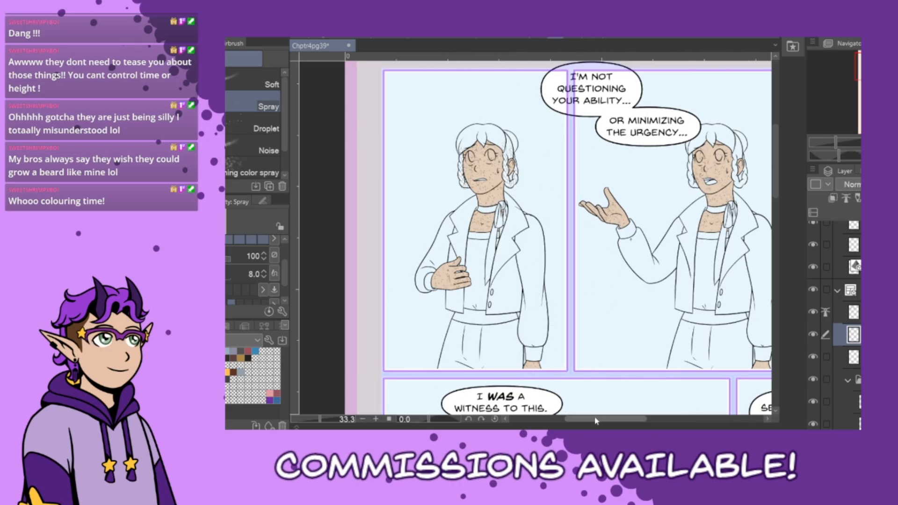
pyautogui.moveTo(727, 379); pyautogui.dragTo(634, 397)
pyautogui.click(854, 312)
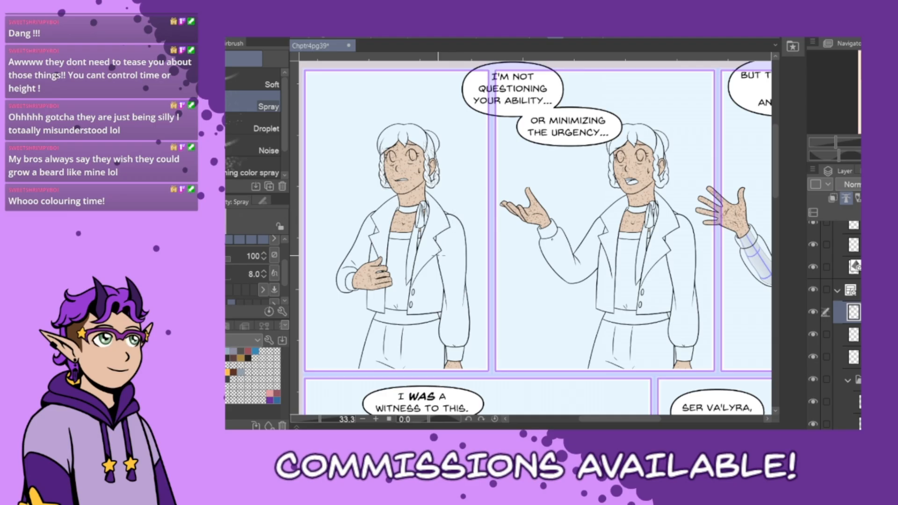
pyautogui.click(853, 334)
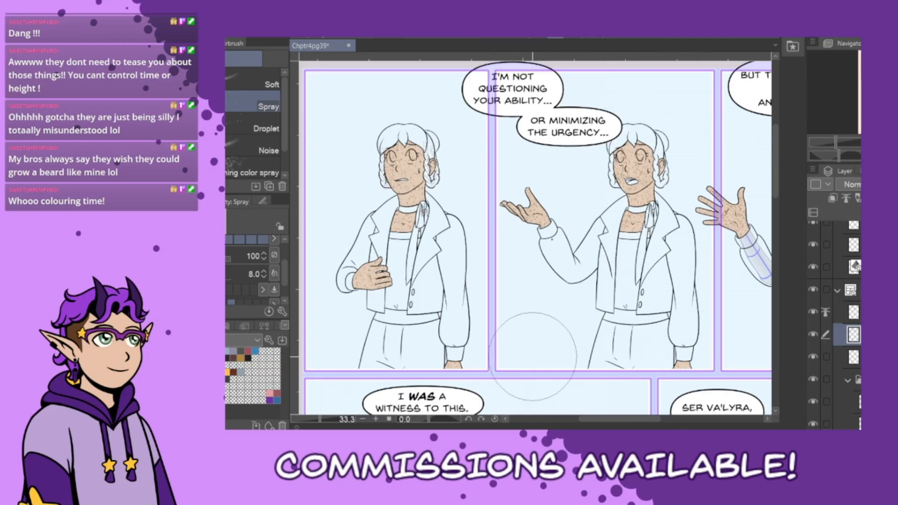
pyautogui.moveTo(617, 424); pyautogui.dragTo(643, 421)
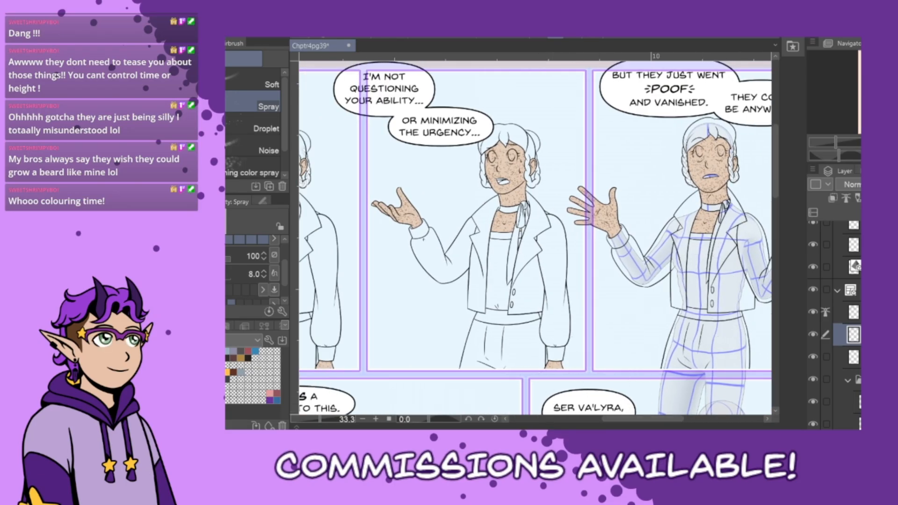
pyautogui.click(855, 312)
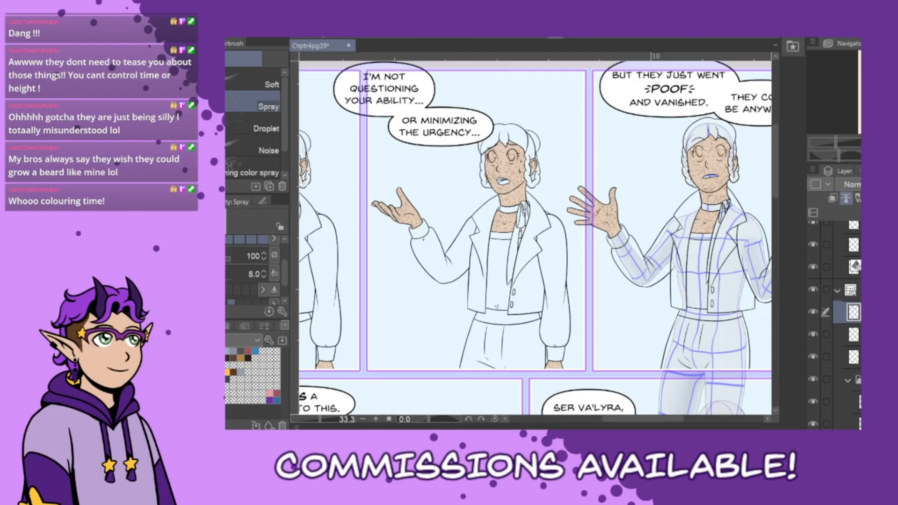
pyautogui.moveTo(615, 421); pyautogui.dragTo(630, 420)
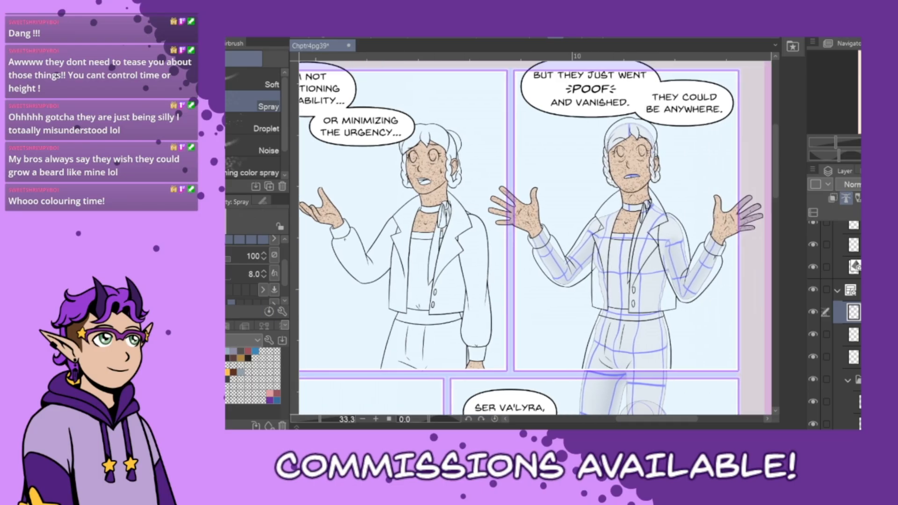
# Choose the Soft airbrush and make the skin colour layer active for retouching the middle panel's open hand
pyautogui.click(262, 83)
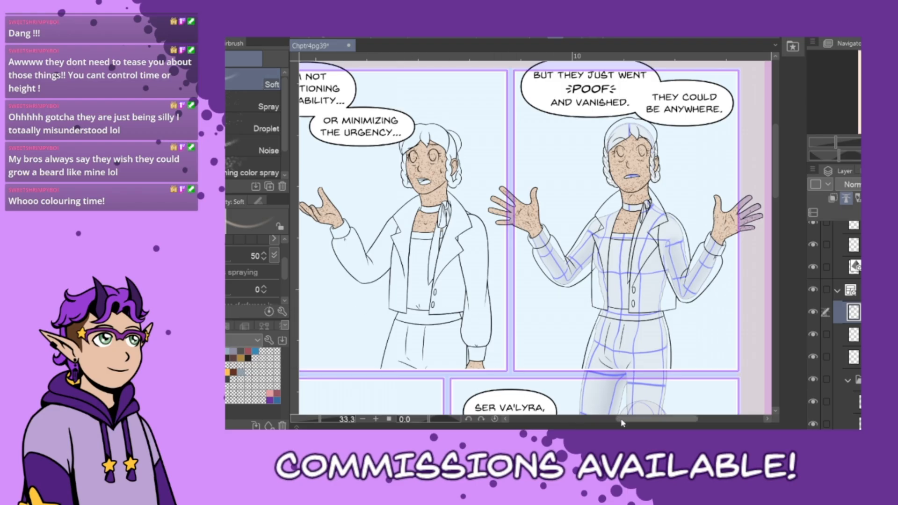
pyautogui.moveTo(622, 421); pyautogui.dragTo(585, 420)
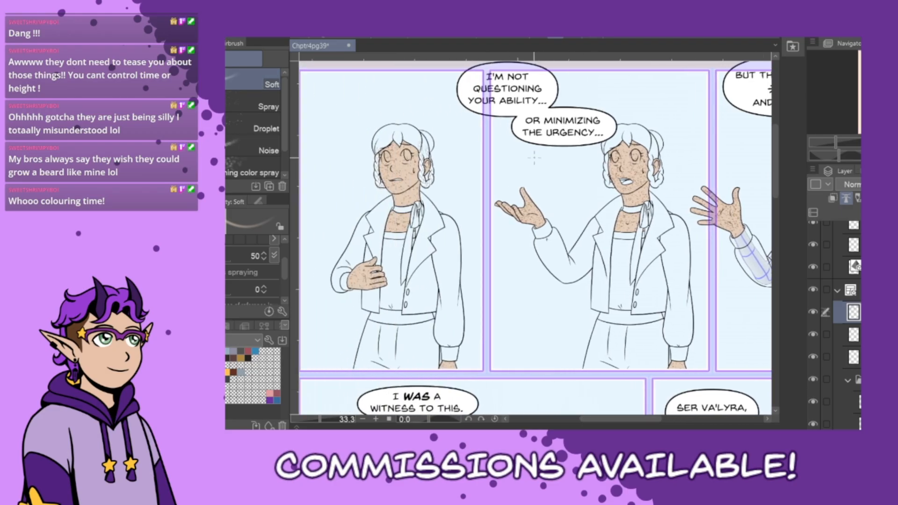
pyautogui.scroll(6, 537, 196)
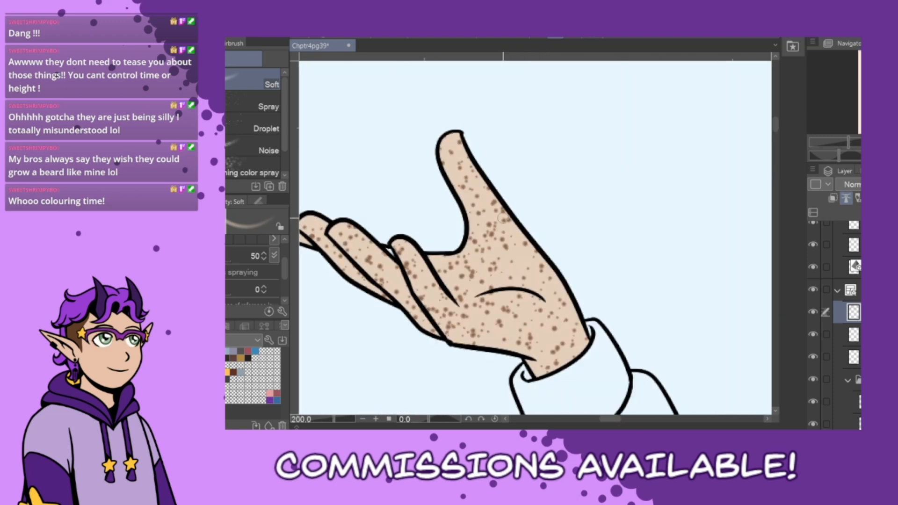
pyautogui.moveTo(456, 185)
pyautogui.mouseDown()
pyautogui.moveTo(442, 155)
pyautogui.moveTo(468, 199)
pyautogui.mouseUp()
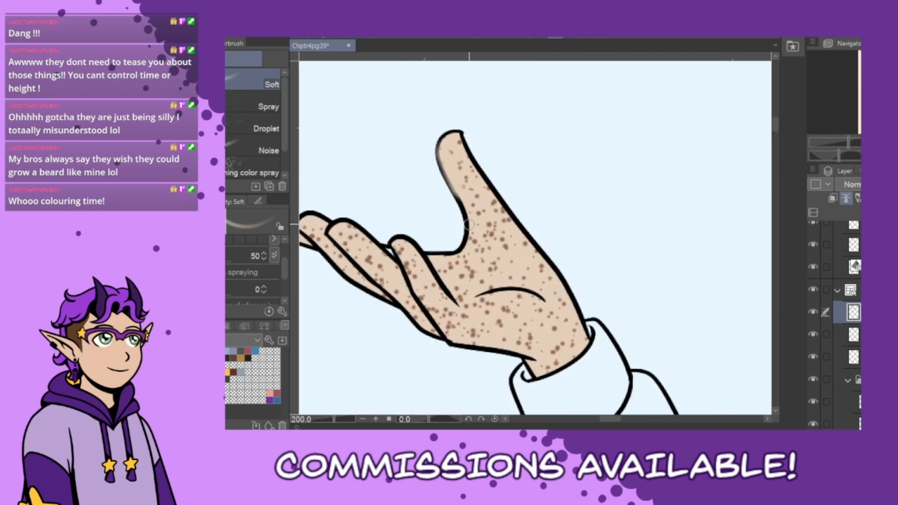
pyautogui.hotkey('ctrl', 'z')
pyautogui.click(854, 334)
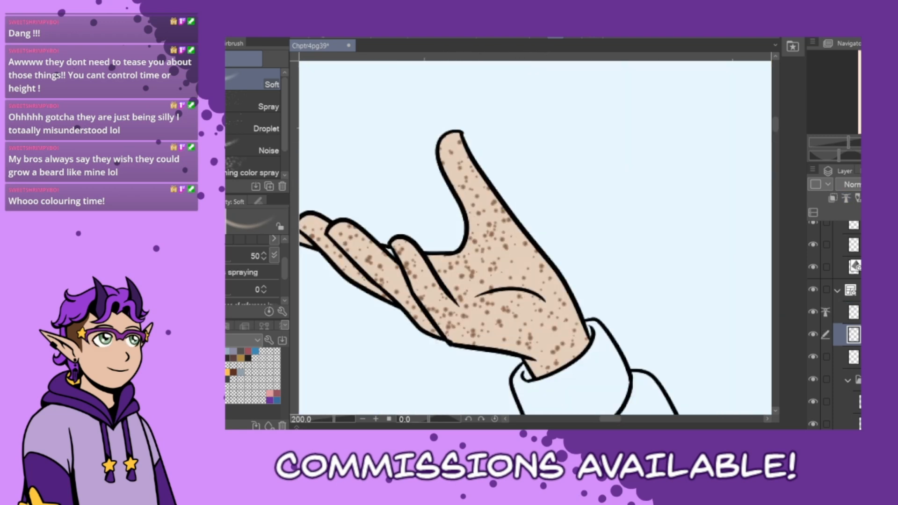
pyautogui.click(813, 335)
pyautogui.click(813, 335)
# Airbrush skin colour over the freckles on the open hand's thumb, palm and inner fingers, leaving those along the edges
pyautogui.moveTo(472, 189)
pyautogui.mouseDown()
pyautogui.moveTo(443, 145)
pyautogui.moveTo(475, 199)
pyautogui.mouseUp()
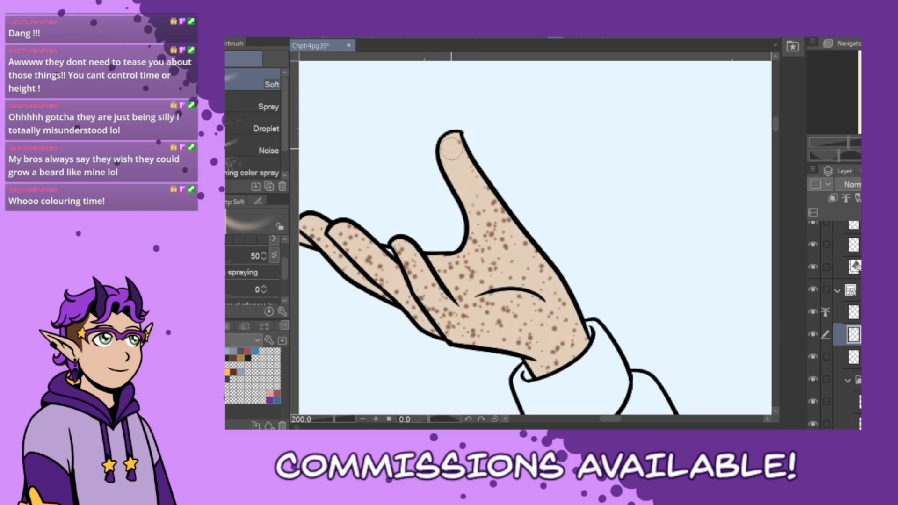
pyautogui.moveTo(452, 149)
pyautogui.mouseDown()
pyautogui.moveTo(478, 187)
pyautogui.moveTo(496, 251)
pyautogui.moveTo(494, 265)
pyautogui.moveTo(475, 240)
pyautogui.moveTo(463, 292)
pyautogui.mouseUp()
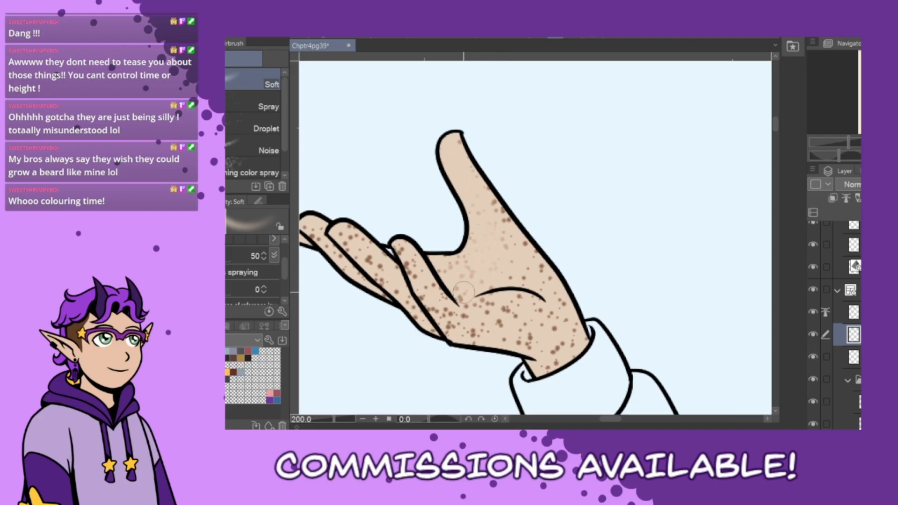
pyautogui.moveTo(416, 244); pyautogui.dragTo(405, 242)
pyautogui.moveTo(459, 308)
pyautogui.mouseDown()
pyautogui.moveTo(471, 289)
pyautogui.moveTo(491, 286)
pyautogui.moveTo(462, 286)
pyautogui.moveTo(460, 299)
pyautogui.moveTo(498, 323)
pyautogui.moveTo(522, 320)
pyautogui.moveTo(521, 282)
pyautogui.mouseUp()
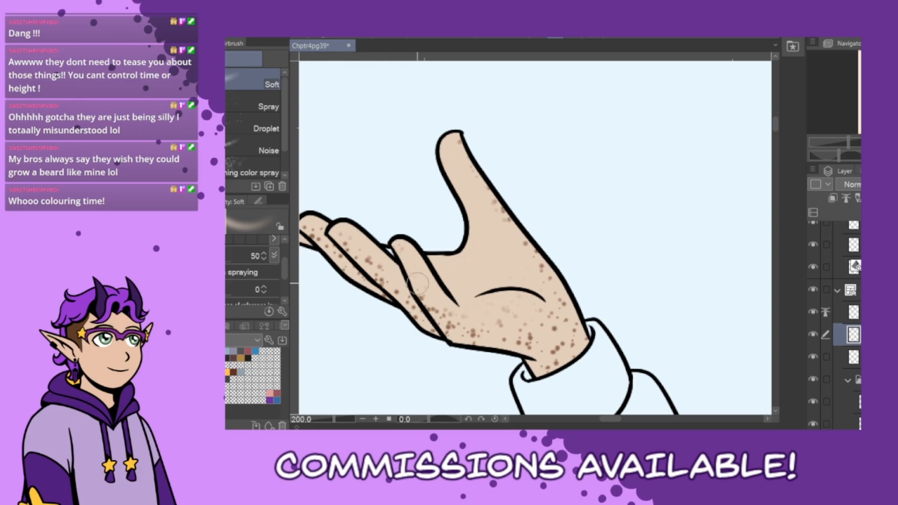
pyautogui.hotkey('ctrl', 'z')
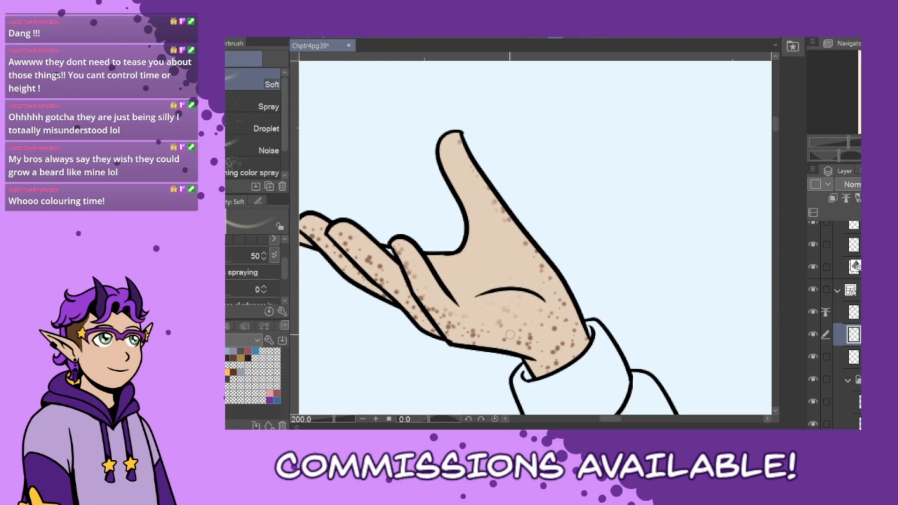
pyautogui.press('b')
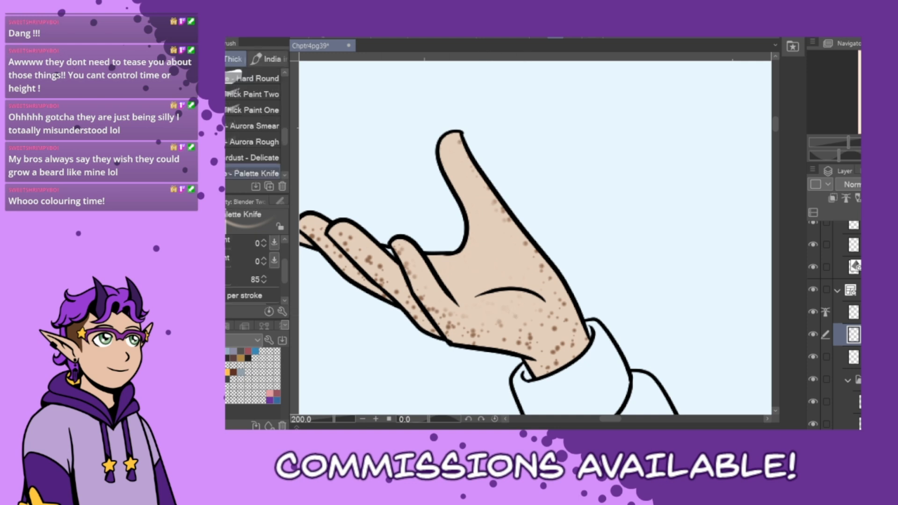
pyautogui.moveTo(503, 226); pyautogui.dragTo(495, 233)
pyautogui.press('p')
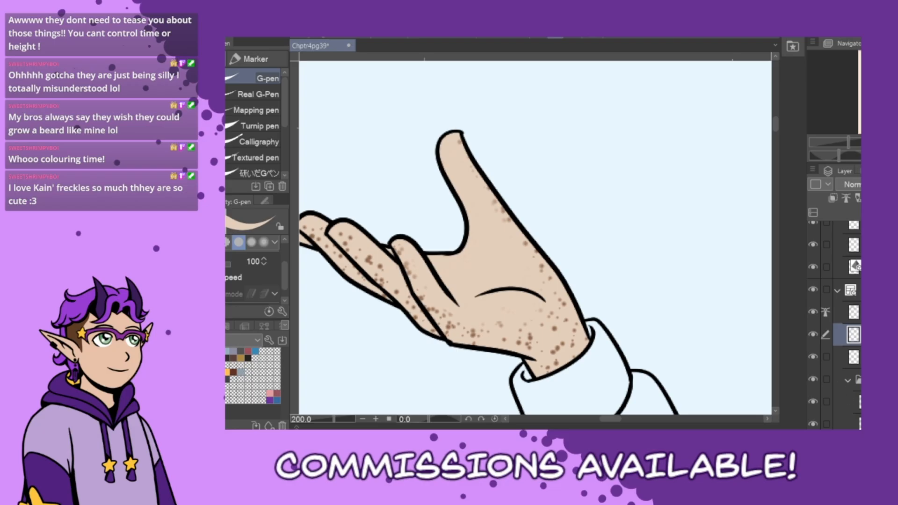
# Examine the freckles on the first panel's hand up close and compare the characters across the top row
pyautogui.scroll(-5, 640, 290)
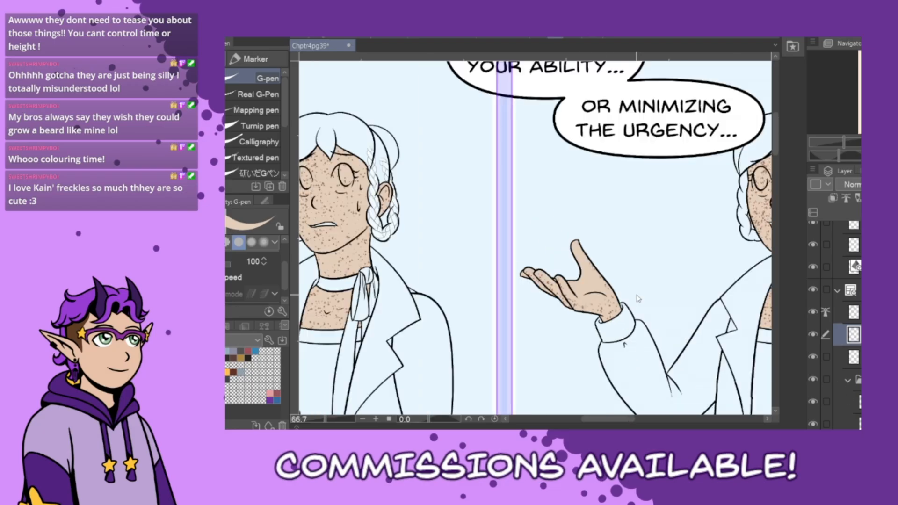
pyautogui.moveTo(608, 419)
pyautogui.mouseDown()
pyautogui.moveTo(641, 420)
pyautogui.moveTo(595, 419)
pyautogui.mouseUp()
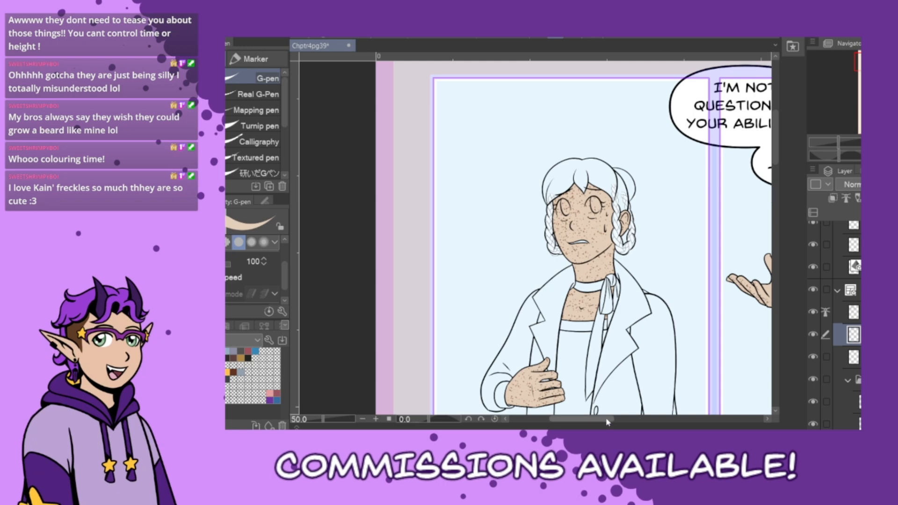
pyautogui.moveTo(608, 421)
pyautogui.mouseDown()
pyautogui.moveTo(662, 422)
pyautogui.moveTo(615, 420)
pyautogui.mouseUp()
pyautogui.scroll(4, 504, 398)
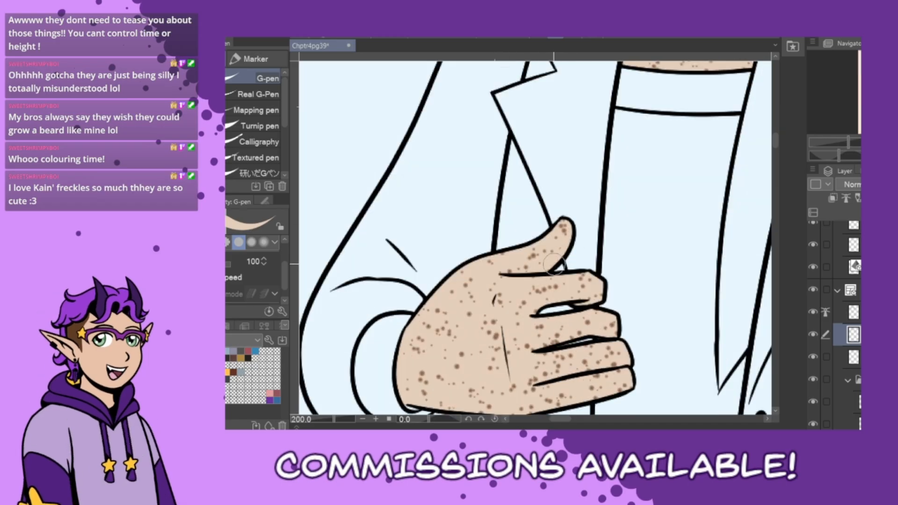
pyautogui.press('b')
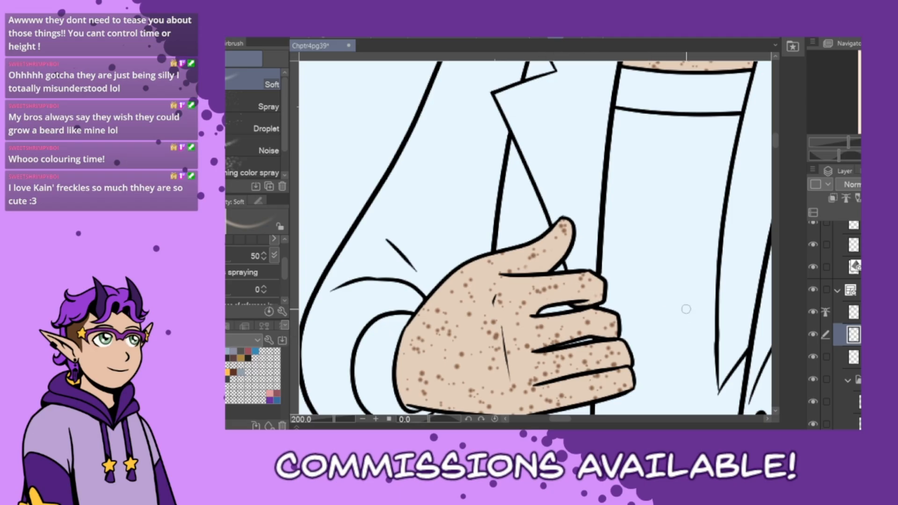
pyautogui.scroll(-5, 686, 308)
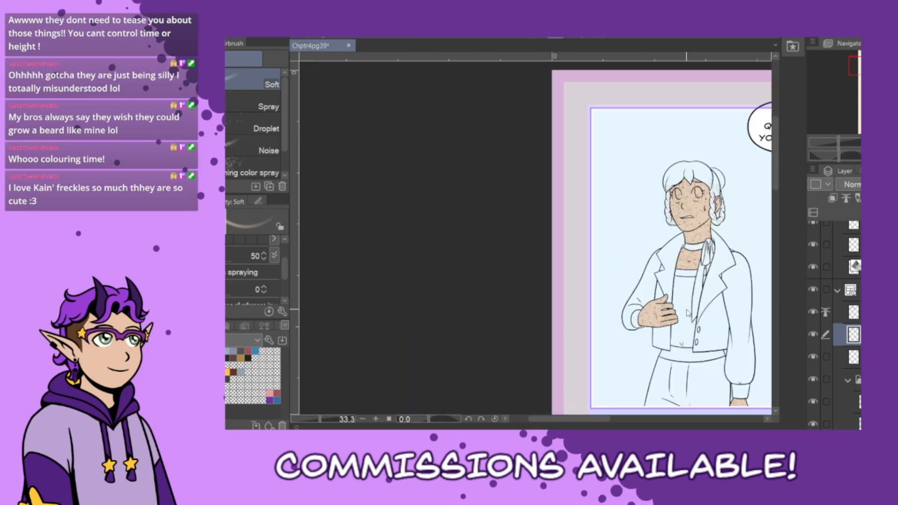
pyautogui.moveTo(591, 424); pyautogui.dragTo(679, 414)
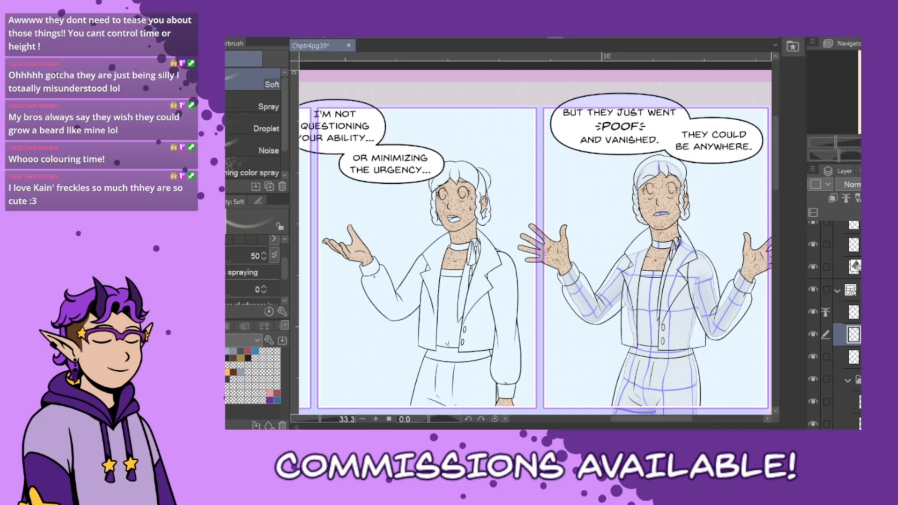
# Make the third panel's skin colour layer active and paint skin colour with the G-pen over the freckles on the first open palm
pyautogui.scroll(3, 853, 323)
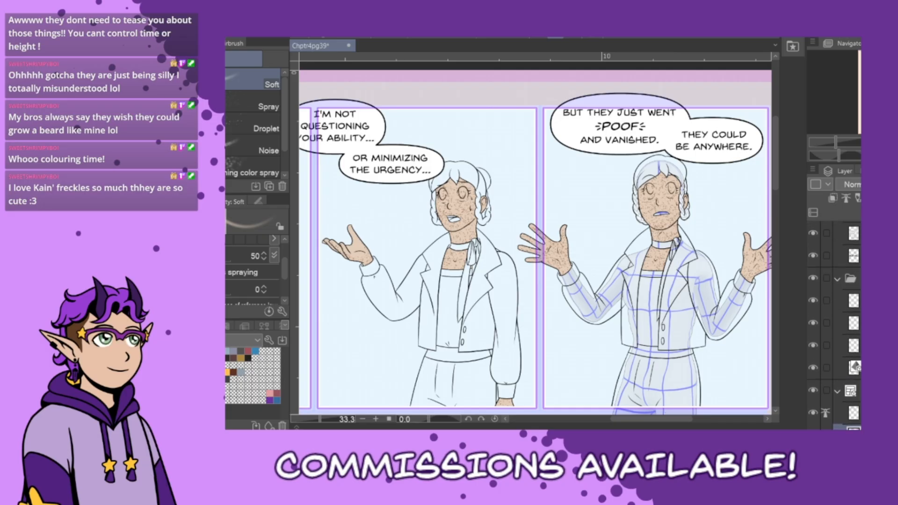
pyautogui.click(853, 323)
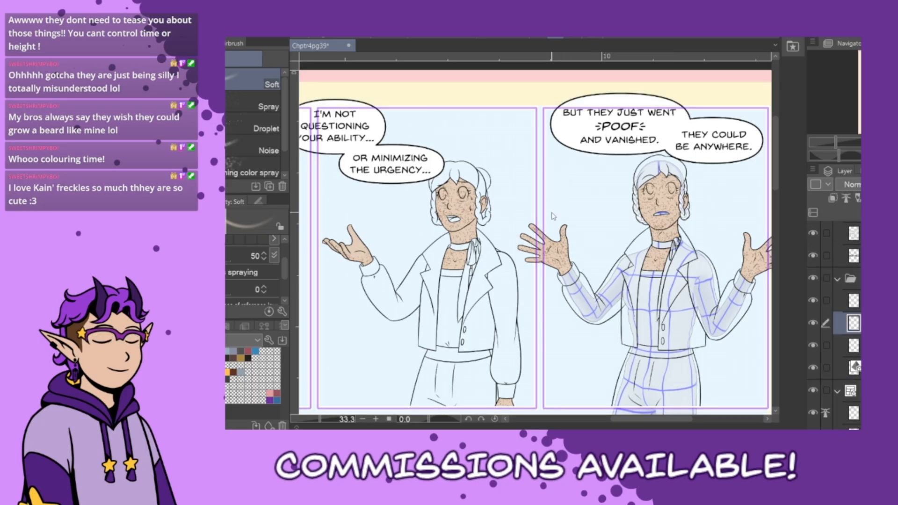
pyautogui.scroll(5, 554, 244)
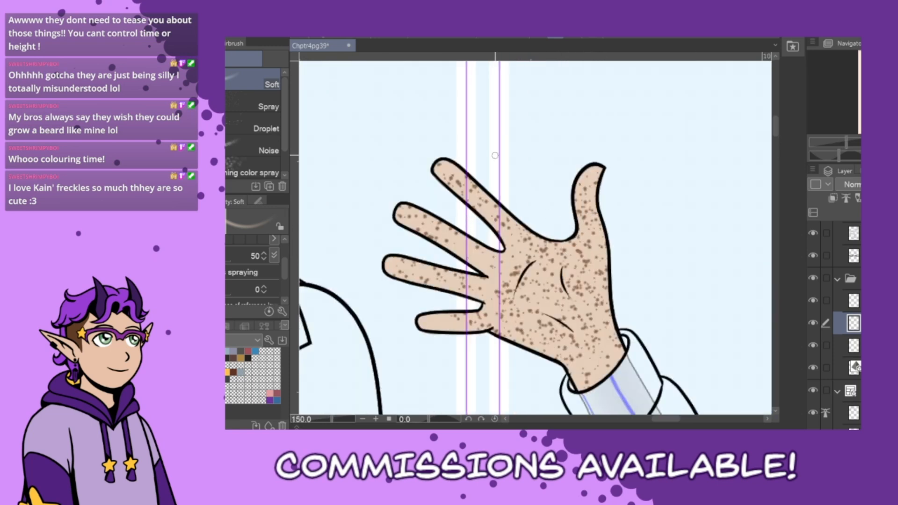
pyautogui.press('p')
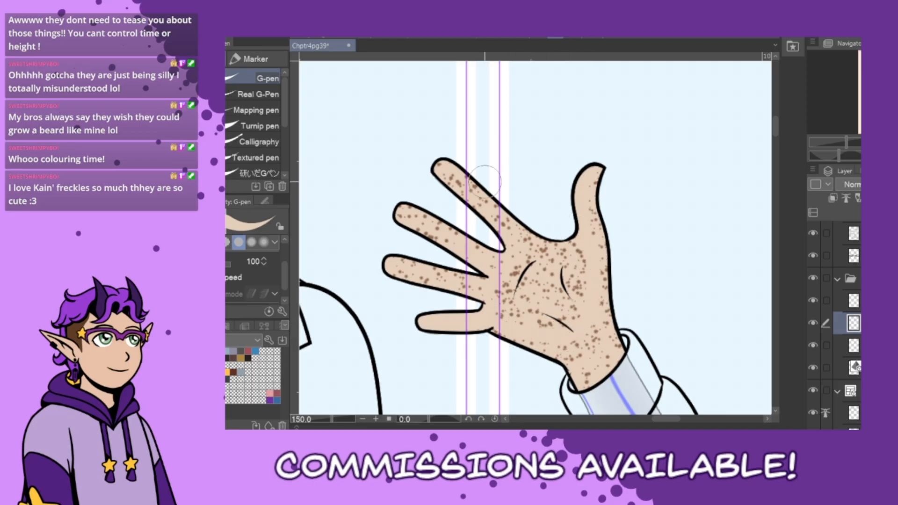
pyautogui.moveTo(485, 181)
pyautogui.mouseDown()
pyautogui.moveTo(443, 167)
pyautogui.moveTo(548, 260)
pyautogui.moveTo(460, 170)
pyautogui.mouseUp()
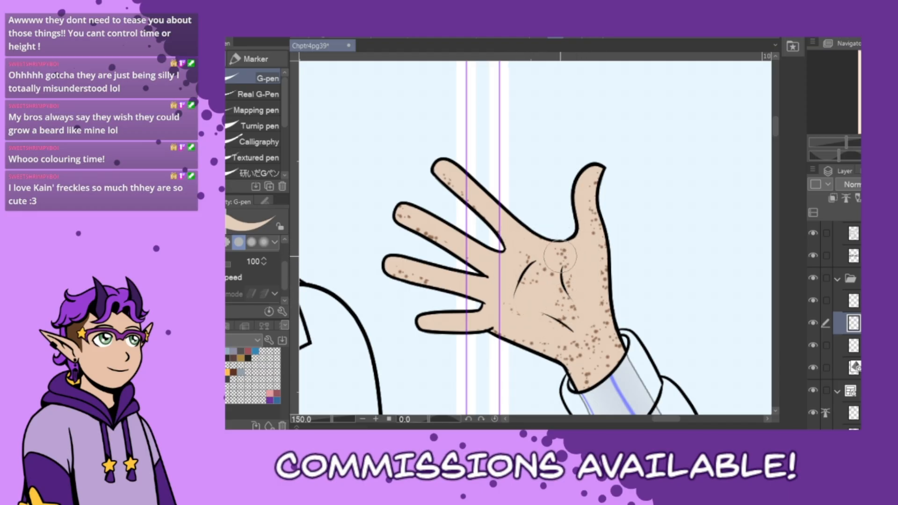
pyautogui.moveTo(567, 305)
pyautogui.mouseDown()
pyautogui.moveTo(573, 265)
pyautogui.moveTo(540, 288)
pyautogui.moveTo(562, 257)
pyautogui.moveTo(534, 296)
pyautogui.moveTo(510, 308)
pyautogui.moveTo(533, 256)
pyautogui.mouseUp()
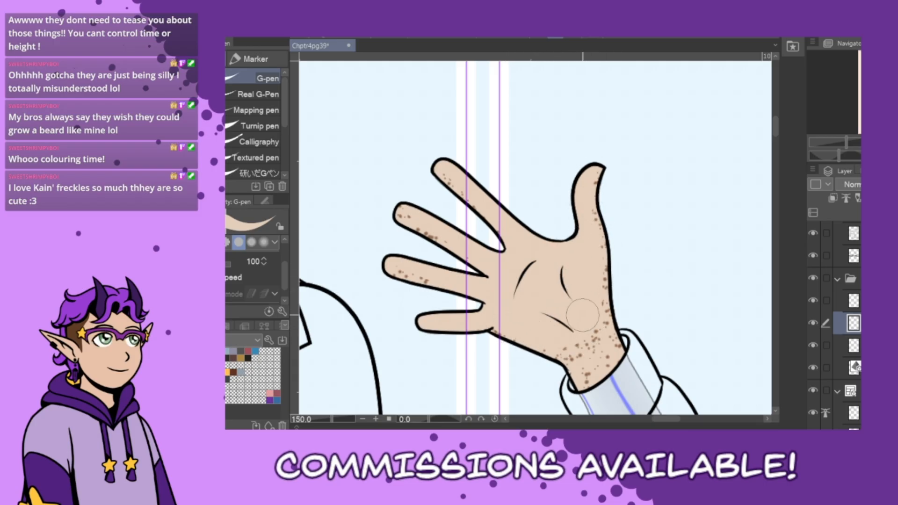
# Cover the remaining freckles along that hand's fingers with skin colour, and thin out the freckles on the character's other open hand
pyautogui.moveTo(403, 271); pyautogui.dragTo(413, 274)
pyautogui.moveTo(401, 215); pyautogui.dragTo(441, 237)
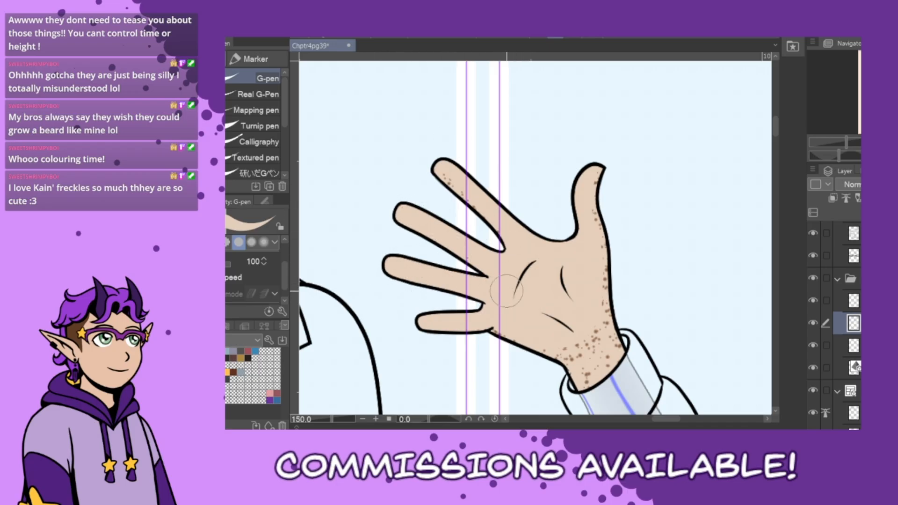
pyautogui.moveTo(463, 185); pyautogui.dragTo(447, 176)
pyautogui.moveTo(679, 423); pyautogui.dragTo(731, 423)
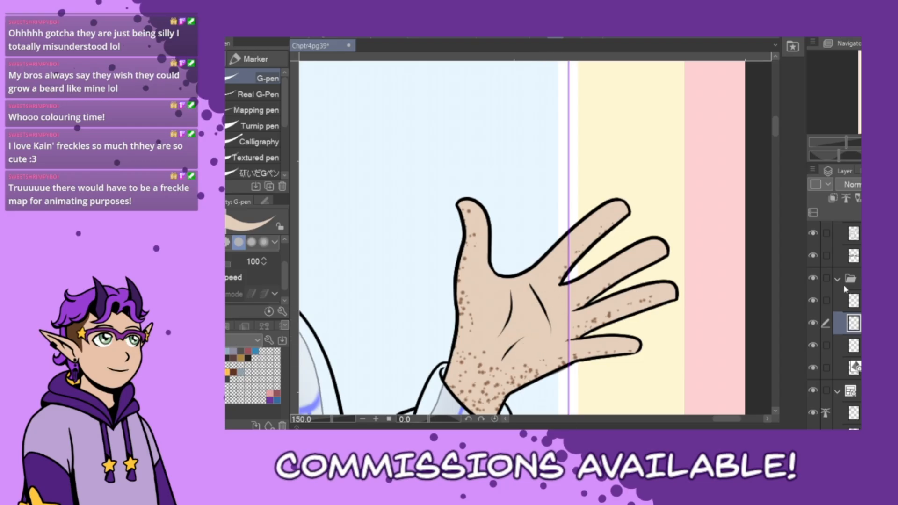
pyautogui.hotkey('ctrl', '-')
pyautogui.hotkey('ctrl', '-')
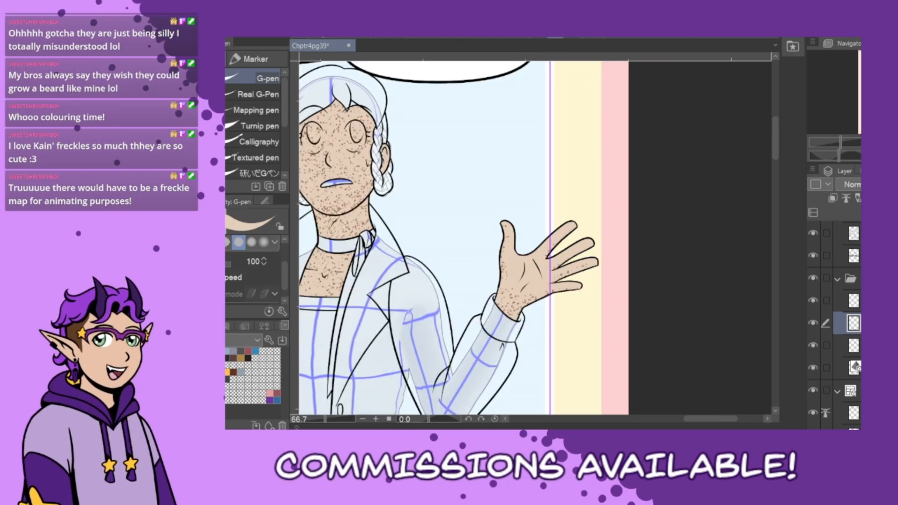
# Hide the freckled skin layer, set the line art as reference layer, and fill the face with flat skin colour on a new layer
pyautogui.click(812, 345)
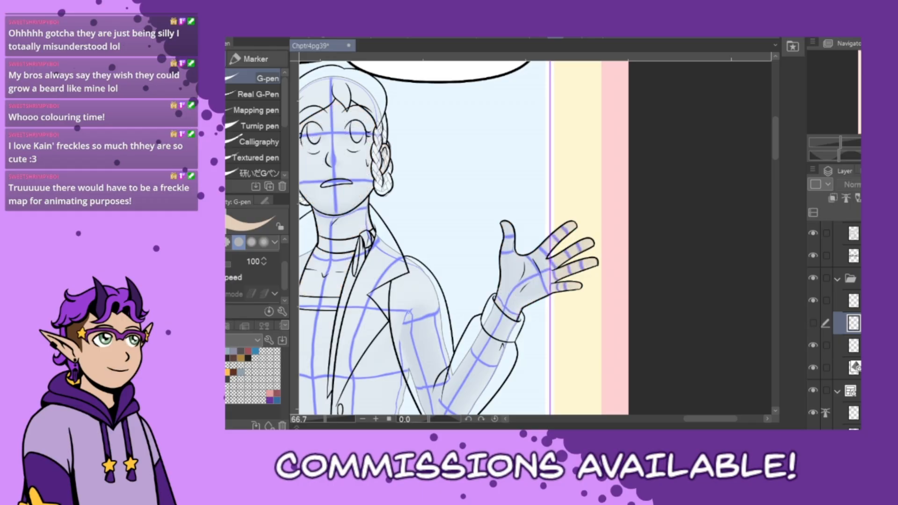
pyautogui.moveTo(688, 421); pyautogui.dragTo(662, 421)
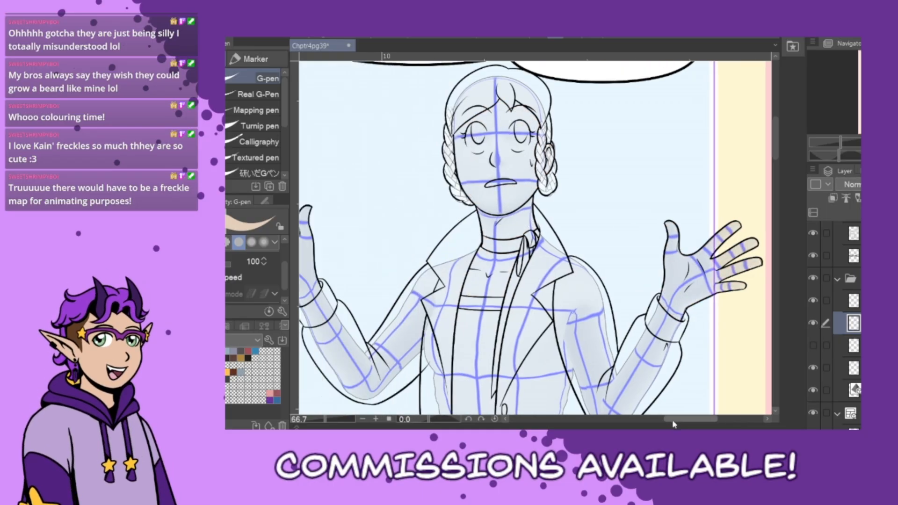
pyautogui.press('g')
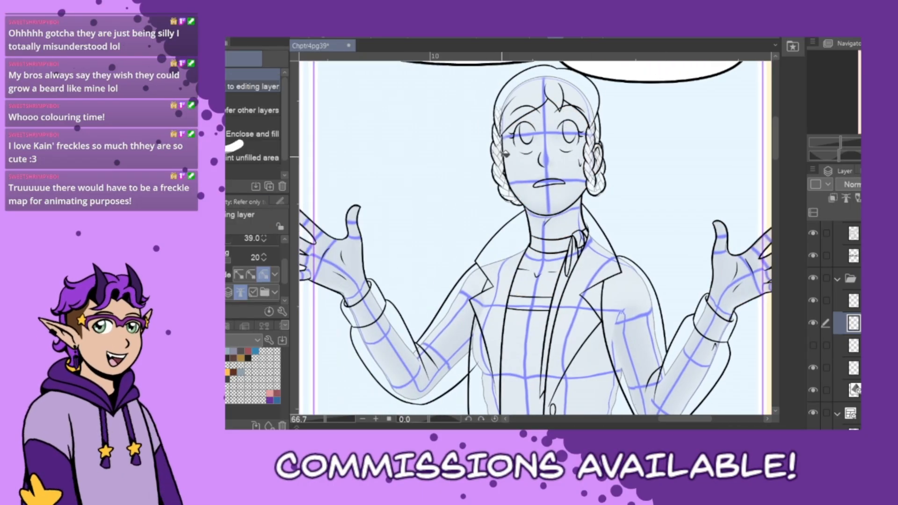
pyautogui.click(522, 199)
pyautogui.hotkey('ctrl', 'z')
pyautogui.click(855, 301)
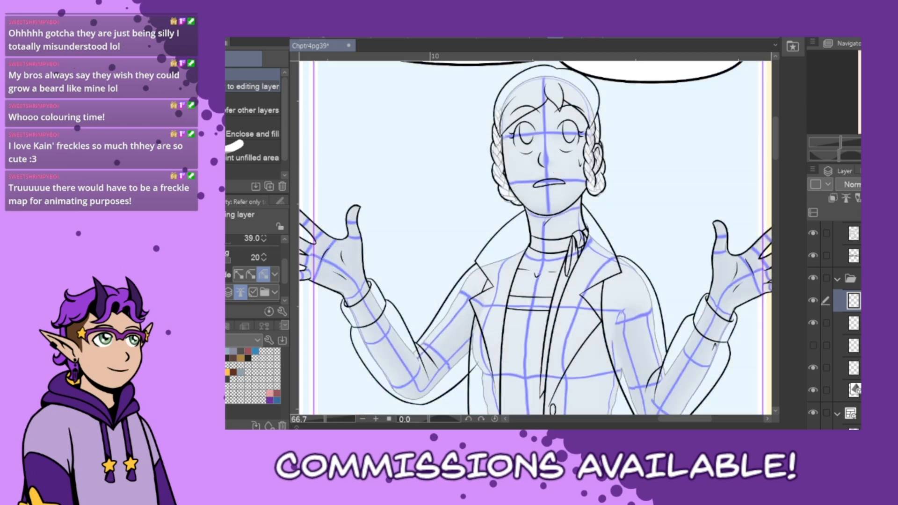
pyautogui.click(846, 198)
pyautogui.click(854, 322)
pyautogui.click(560, 156)
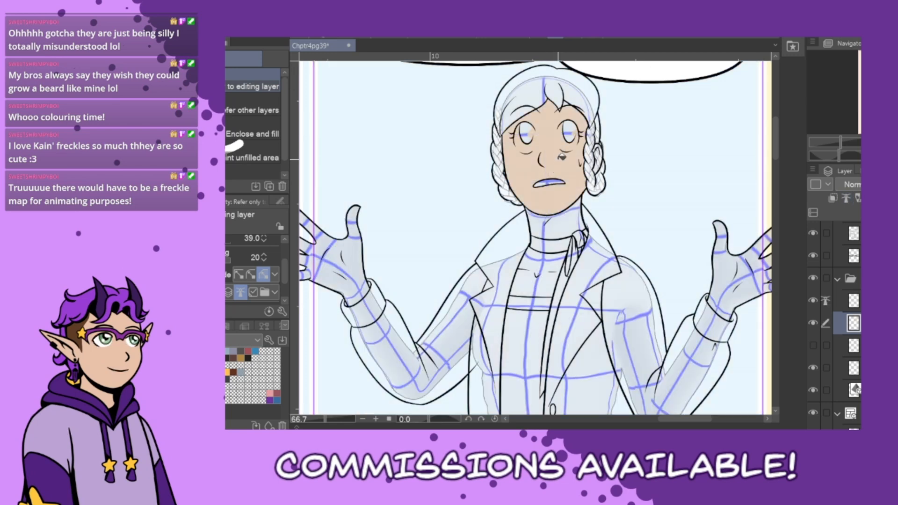
# Paint flat skin colour over the neck and roughly down onto the upper chest with the G-pen on the test layer
pyautogui.press('p')
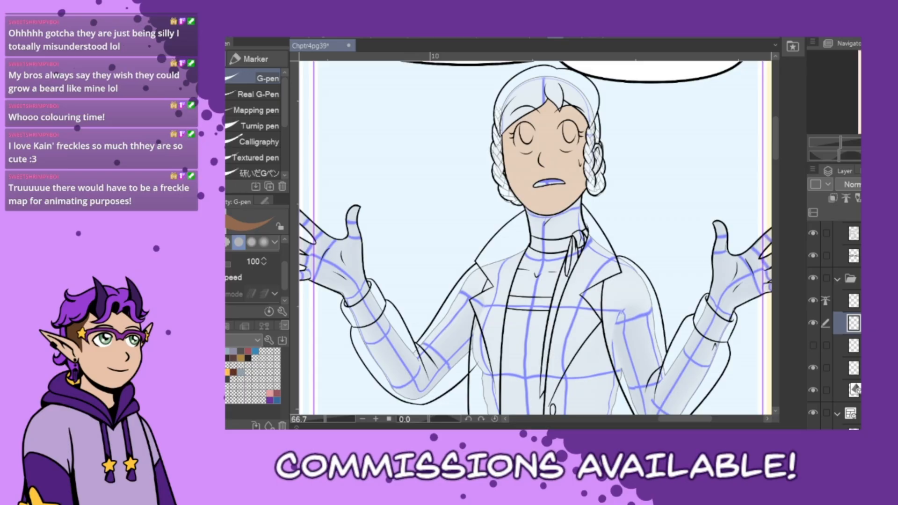
pyautogui.click(226, 373)
pyautogui.moveTo(533, 217)
pyautogui.mouseDown()
pyautogui.moveTo(547, 272)
pyautogui.moveTo(543, 207)
pyautogui.moveTo(524, 282)
pyautogui.mouseUp()
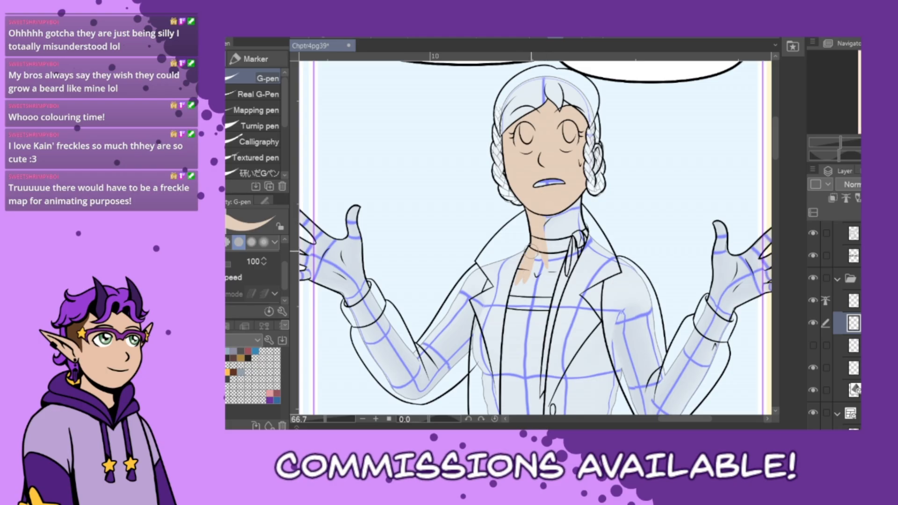
pyautogui.moveTo(551, 218)
pyautogui.mouseDown()
pyautogui.moveTo(561, 269)
pyautogui.moveTo(574, 278)
pyautogui.mouseUp()
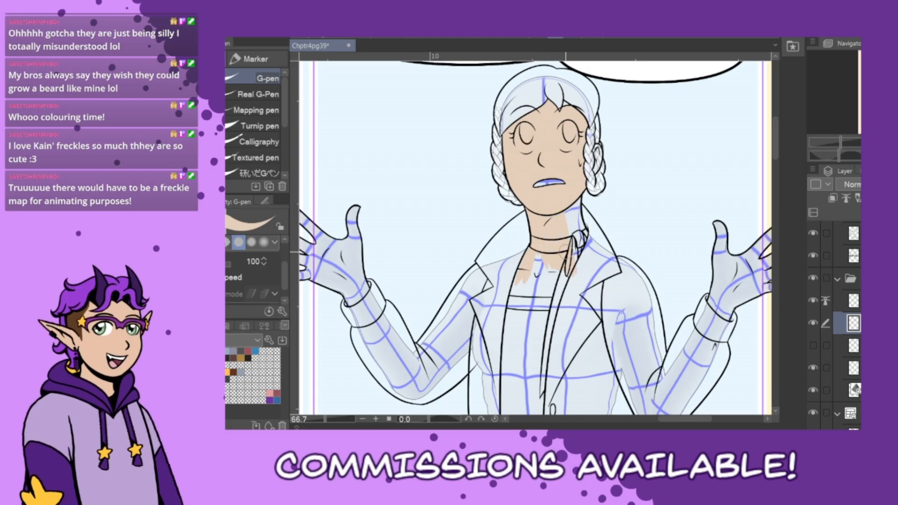
pyautogui.moveTo(575, 210); pyautogui.dragTo(587, 278)
pyautogui.moveTo(579, 213); pyautogui.dragTo(592, 253)
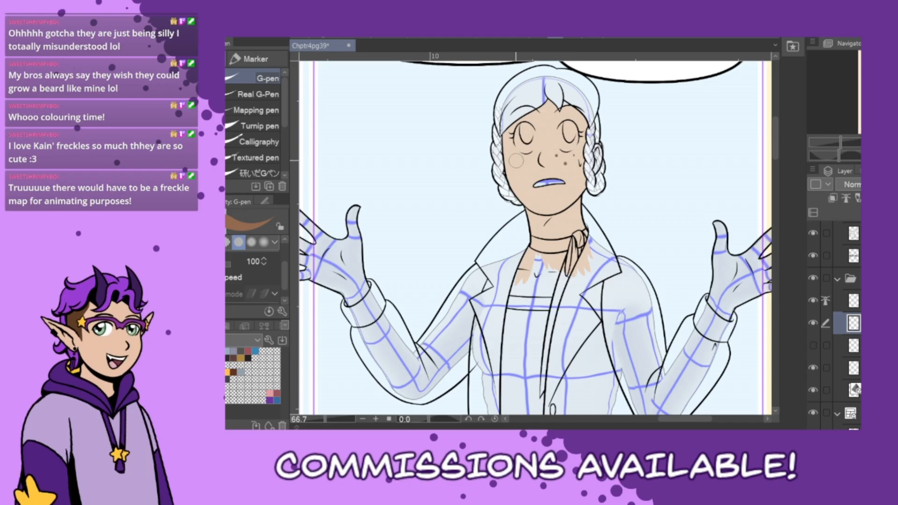
# Dot larger brown freckles by hand on the cheeks and neck, and switch back from the test layer to the freckled skin layer
pyautogui.click(511, 155)
pyautogui.click(516, 160)
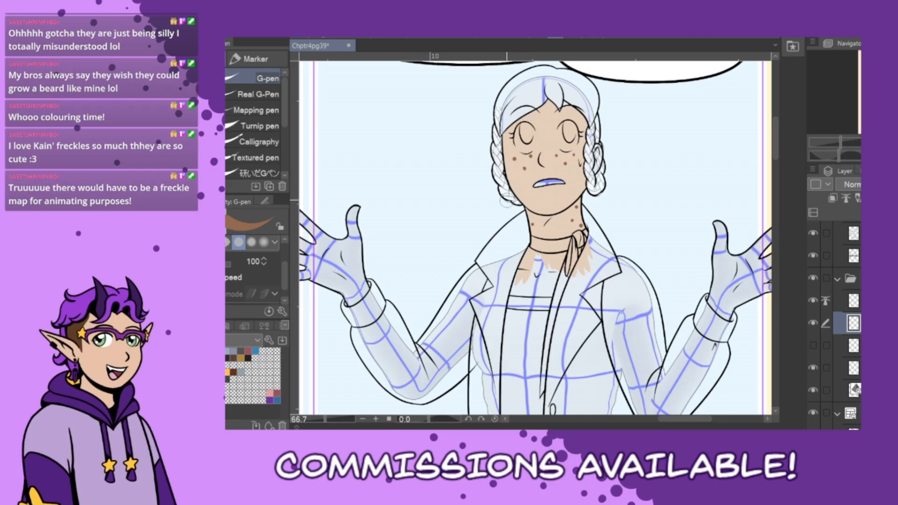
pyautogui.click(812, 323)
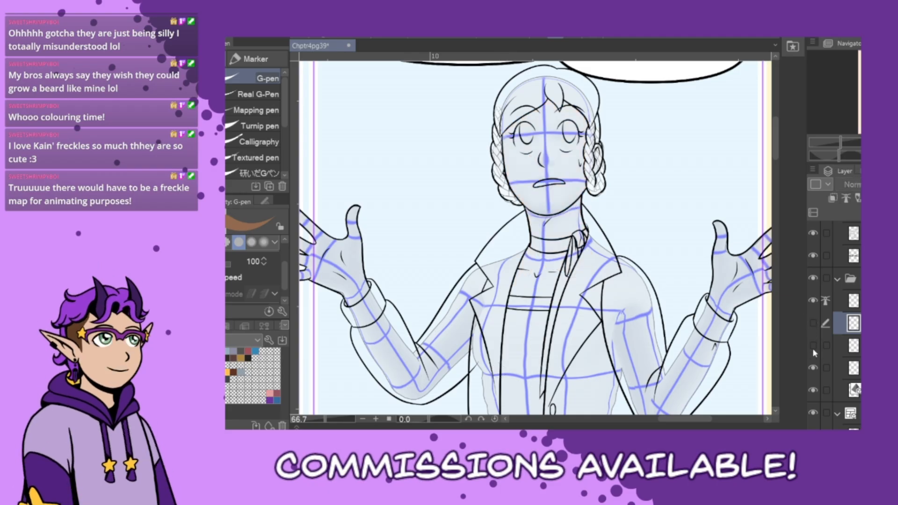
pyautogui.click(813, 345)
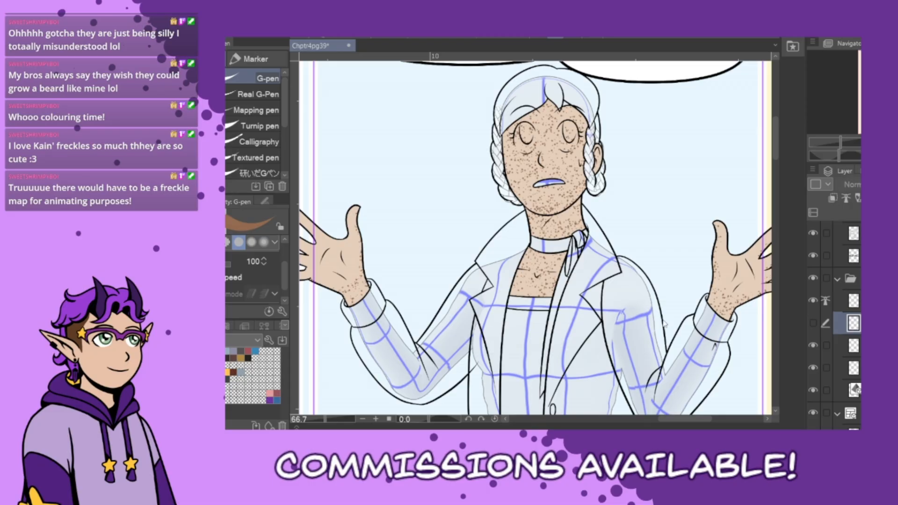
# Compare the freckled skin of the characters across the three top-row panels
pyautogui.scroll(-2, 661, 318)
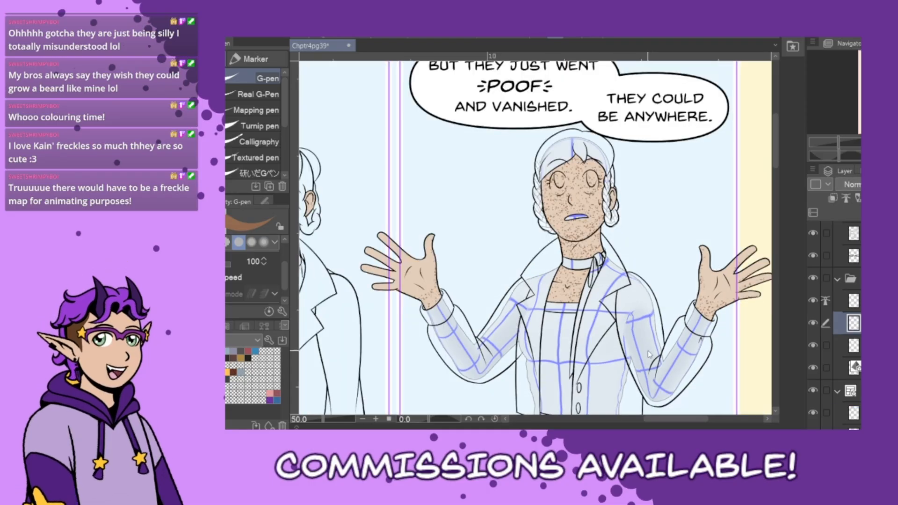
pyautogui.scroll(-1, 660, 421)
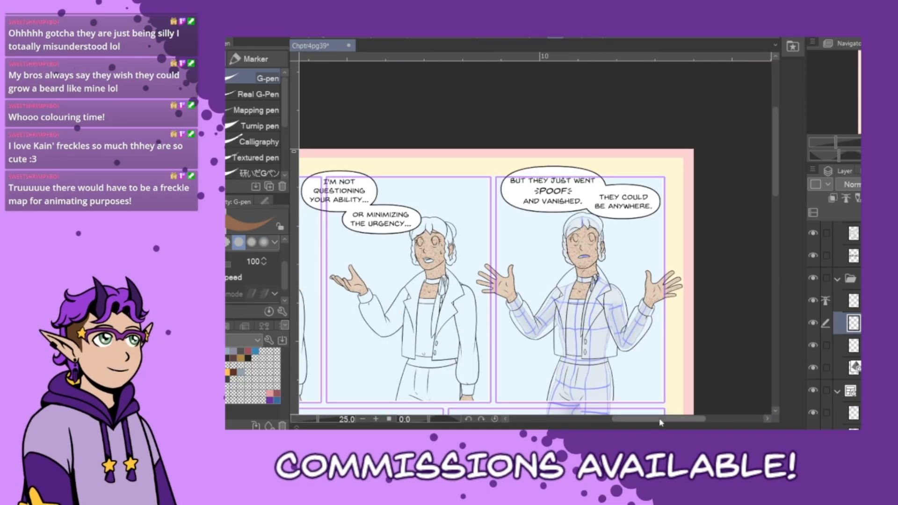
pyautogui.moveTo(661, 422)
pyautogui.mouseDown()
pyautogui.moveTo(642, 420)
pyautogui.moveTo(666, 425)
pyautogui.mouseUp()
pyautogui.moveTo(780, 185)
pyautogui.mouseDown()
pyautogui.moveTo(779, 268)
pyautogui.moveTo(786, 190)
pyautogui.mouseUp()
pyautogui.moveTo(670, 419); pyautogui.dragTo(648, 419)
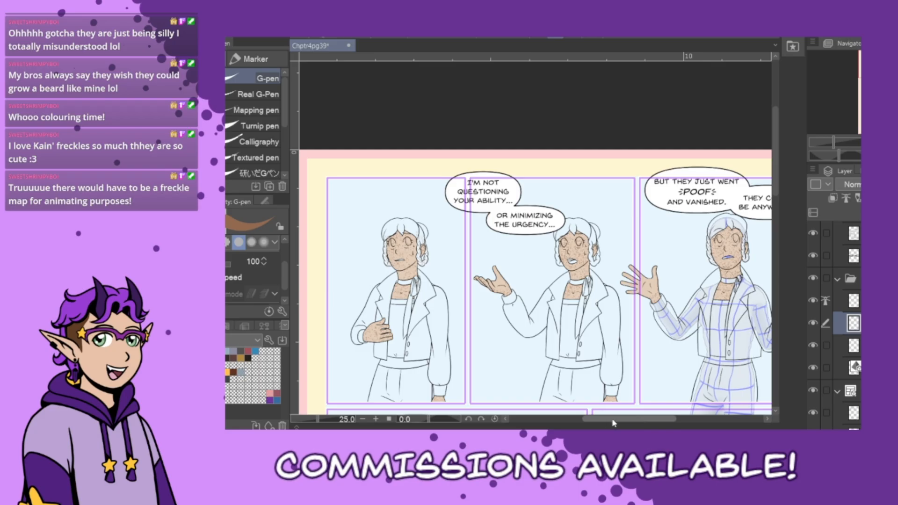
pyautogui.moveTo(614, 420); pyautogui.dragTo(636, 423)
# Sample the skin tone and freckle brown from the third panel's face, and set the drawing colour to white
pyautogui.scroll(4, 629, 248)
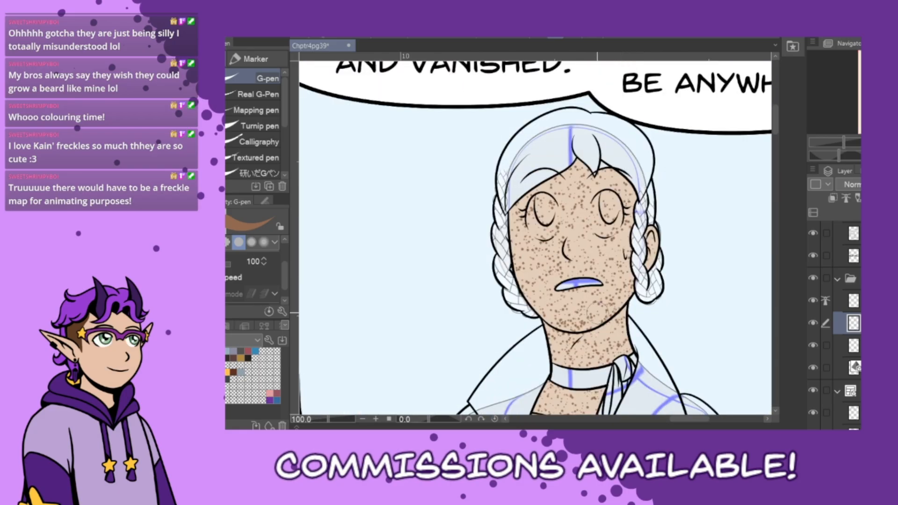
pyautogui.click(187, 326)
pyautogui.click(205, 356)
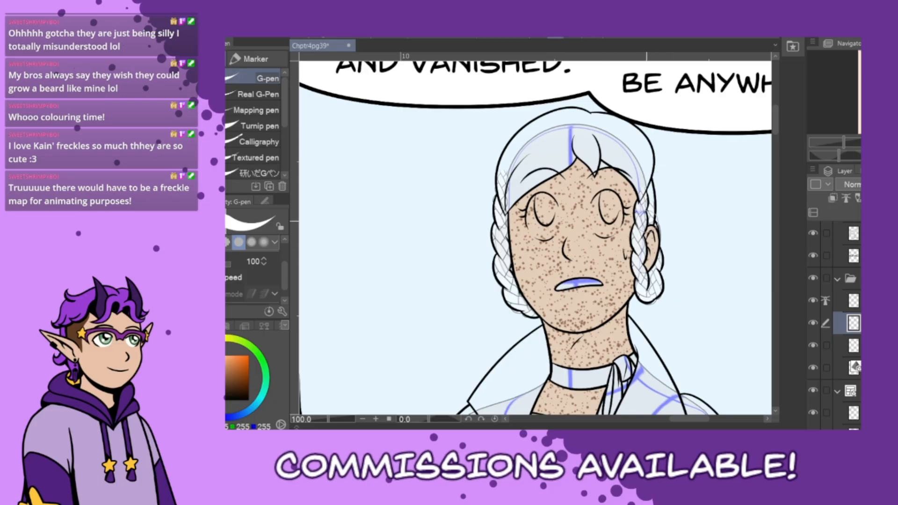
pyautogui.scroll(2, 610, 225)
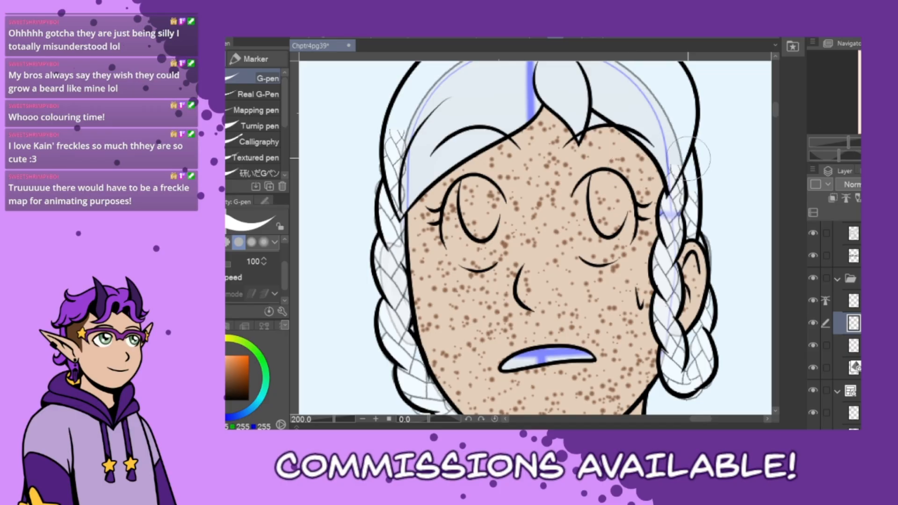
pyautogui.keyDown('alt'); pyautogui.click(620, 144); pyautogui.keyUp('alt')
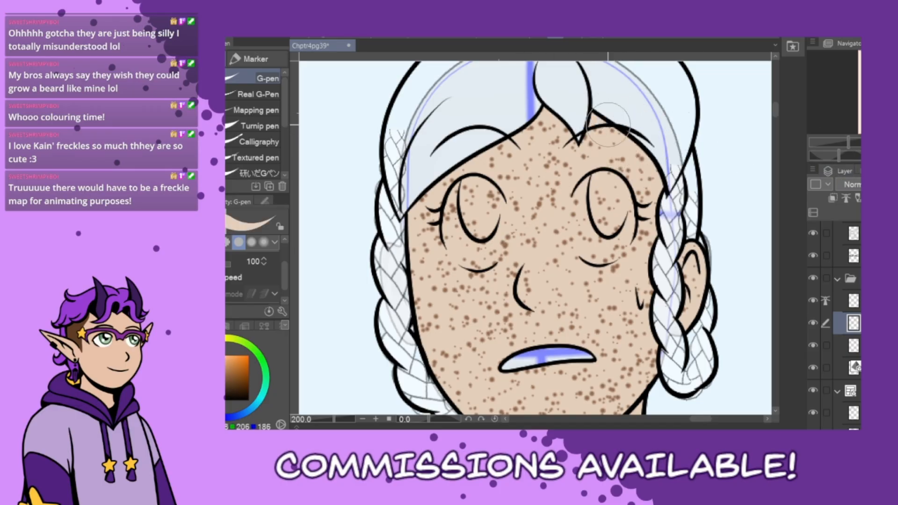
pyautogui.keyDown('alt'); pyautogui.click(543, 123); pyautogui.keyUp('alt')
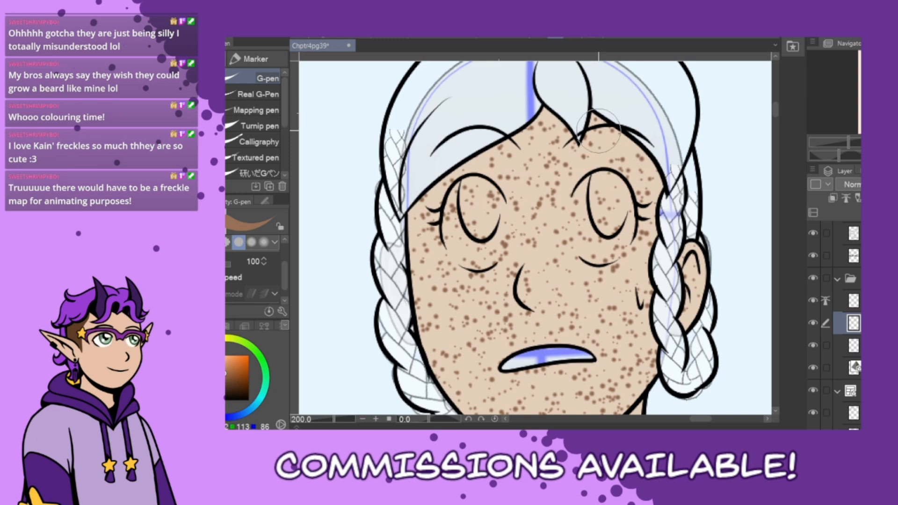
pyautogui.press('x')
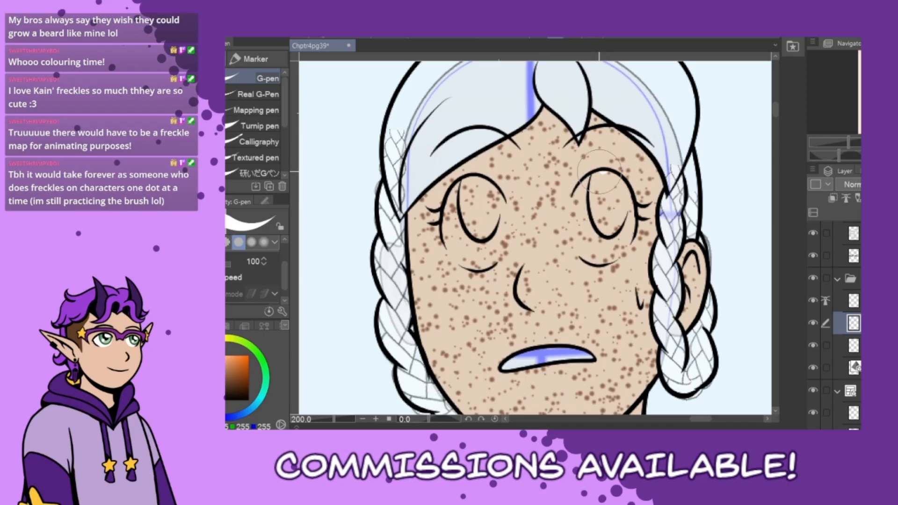
pyautogui.moveTo(604, 173)
pyautogui.mouseDown()
pyautogui.moveTo(578, 210)
pyautogui.moveTo(573, 238)
pyautogui.moveTo(590, 265)
pyautogui.moveTo(615, 239)
pyautogui.mouseUp()
pyautogui.hotkey('ctrl', 'z')
pyautogui.moveTo(581, 180)
pyautogui.mouseDown()
pyautogui.moveTo(574, 204)
pyautogui.moveTo(584, 250)
pyautogui.mouseUp()
pyautogui.hotkey('ctrl', 'z')
pyautogui.moveTo(602, 173)
pyautogui.mouseDown()
pyautogui.moveTo(582, 187)
pyautogui.moveTo(577, 203)
pyautogui.moveTo(587, 181)
pyautogui.moveTo(577, 221)
pyautogui.moveTo(592, 261)
pyautogui.moveTo(612, 257)
pyautogui.mouseUp()
pyautogui.hotkey('ctrl', 'z')
pyautogui.hotkey('ctrl', 'z')
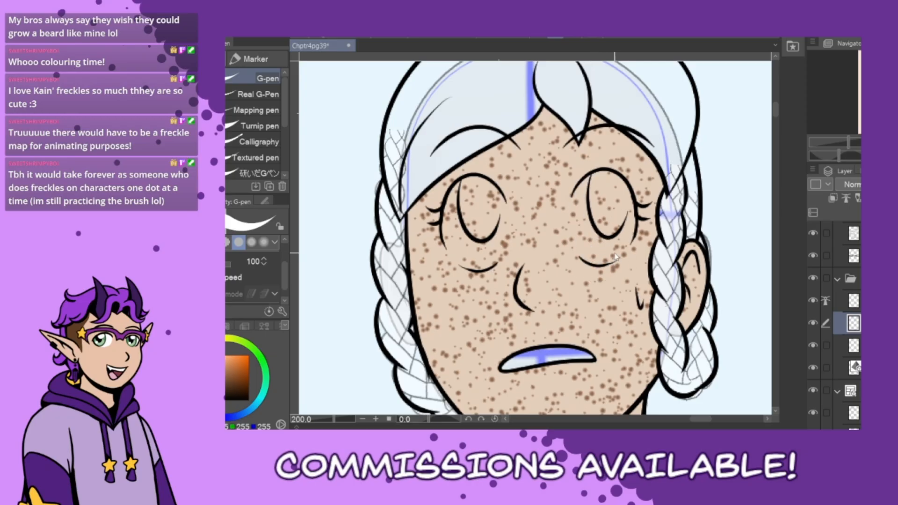
pyautogui.hotkey('ctrl', 'z')
# Add a new layer above the freckled skin and paint the white of the face's right-hand eye
pyautogui.click(860, 212)
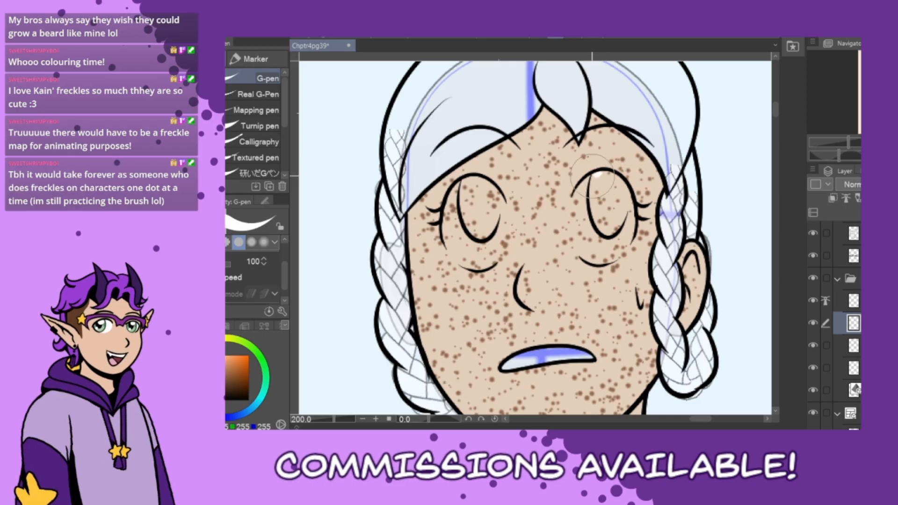
pyautogui.moveTo(608, 173)
pyautogui.mouseDown()
pyautogui.moveTo(587, 180)
pyautogui.moveTo(574, 203)
pyautogui.moveTo(578, 220)
pyautogui.moveTo(599, 174)
pyautogui.moveTo(575, 206)
pyautogui.moveTo(585, 254)
pyautogui.moveTo(607, 263)
pyautogui.moveTo(631, 216)
pyautogui.moveTo(621, 187)
pyautogui.moveTo(603, 175)
pyautogui.moveTo(615, 180)
pyautogui.moveTo(626, 218)
pyautogui.moveTo(619, 177)
pyautogui.moveTo(624, 239)
pyautogui.mouseUp()
pyautogui.hotkey('ctrl', 'z')
pyautogui.moveTo(610, 192)
pyautogui.mouseDown()
pyautogui.moveTo(589, 186)
pyautogui.moveTo(581, 221)
pyautogui.moveTo(593, 213)
pyautogui.moveTo(601, 182)
pyautogui.moveTo(588, 234)
pyautogui.moveTo(603, 250)
pyautogui.moveTo(618, 230)
pyautogui.moveTo(611, 179)
pyautogui.moveTo(601, 238)
pyautogui.moveTo(613, 193)
pyautogui.moveTo(613, 224)
pyautogui.mouseUp()
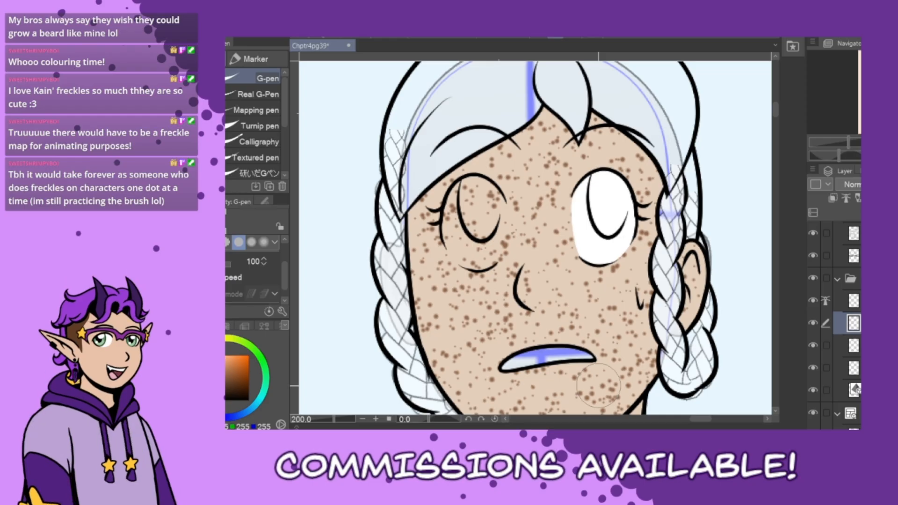
# Paint the white of the left-hand eye, following its outline before filling the centre
pyautogui.moveTo(467, 190)
pyautogui.mouseDown()
pyautogui.moveTo(456, 184)
pyautogui.moveTo(448, 244)
pyautogui.moveTo(471, 267)
pyautogui.mouseUp()
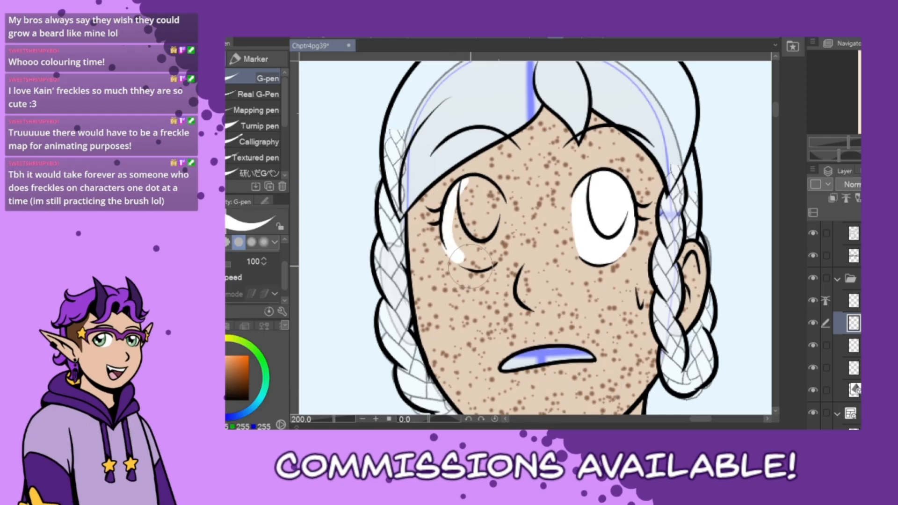
pyautogui.hotkey('ctrl', 'z')
pyautogui.moveTo(467, 177)
pyautogui.mouseDown()
pyautogui.moveTo(455, 192)
pyautogui.moveTo(452, 251)
pyautogui.moveTo(452, 198)
pyautogui.moveTo(446, 236)
pyautogui.moveTo(473, 265)
pyautogui.moveTo(484, 248)
pyautogui.mouseUp()
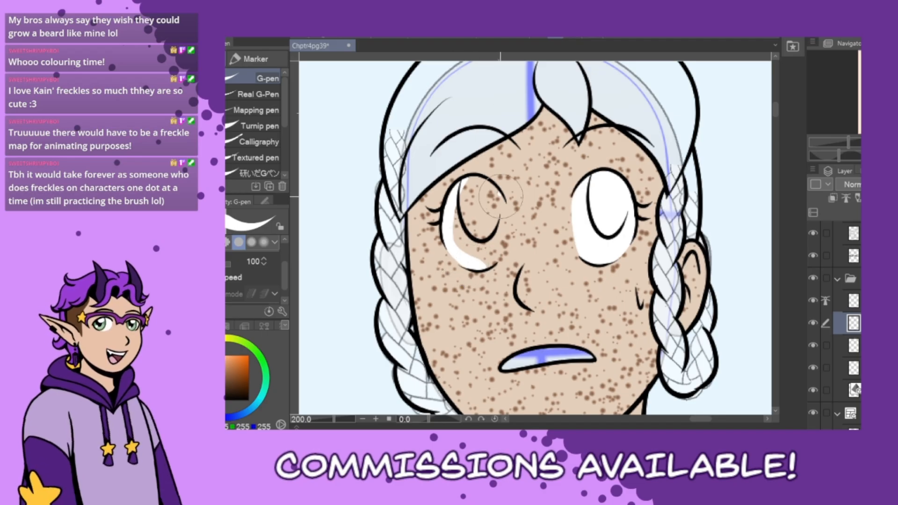
pyautogui.moveTo(499, 185)
pyautogui.mouseDown()
pyautogui.moveTo(497, 248)
pyautogui.moveTo(477, 269)
pyautogui.moveTo(499, 242)
pyautogui.moveTo(481, 265)
pyautogui.moveTo(490, 263)
pyautogui.moveTo(502, 231)
pyautogui.moveTo(497, 182)
pyautogui.moveTo(497, 198)
pyautogui.moveTo(485, 184)
pyautogui.moveTo(455, 199)
pyautogui.mouseUp()
pyautogui.hotkey('ctrl', 'z')
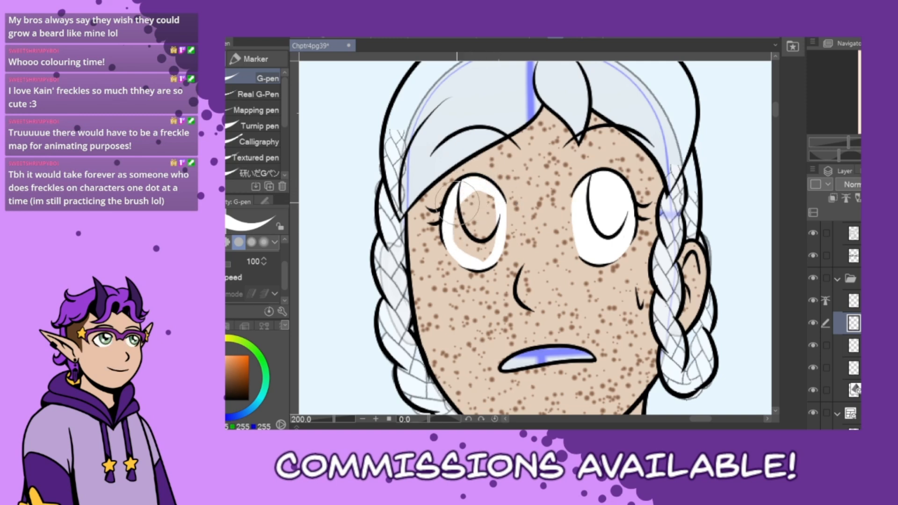
pyautogui.moveTo(485, 258)
pyautogui.mouseDown()
pyautogui.moveTo(482, 191)
pyautogui.moveTo(475, 252)
pyautogui.moveTo(467, 194)
pyautogui.moveTo(474, 195)
pyautogui.moveTo(480, 249)
pyautogui.moveTo(481, 227)
pyautogui.mouseUp()
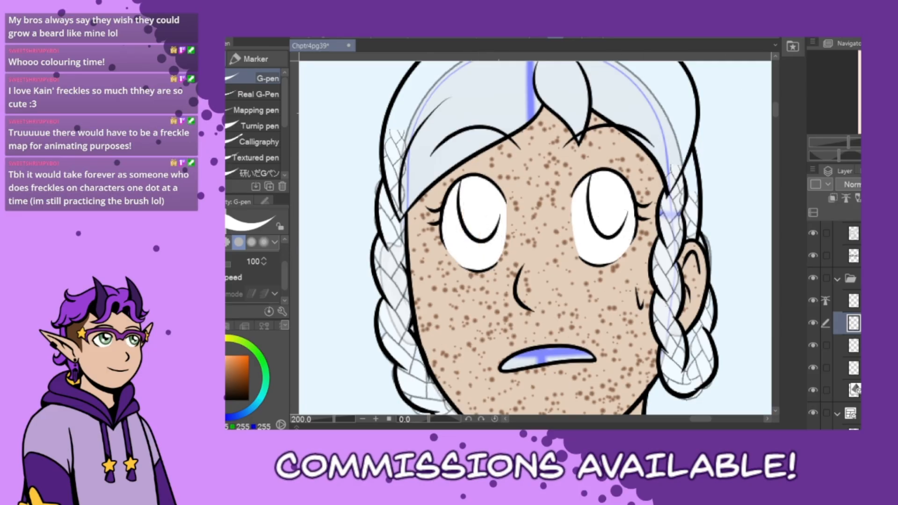
# Pick the dark red from the saved colour set and fill the open mouth with it
pyautogui.click(228, 326)
pyautogui.click(277, 392)
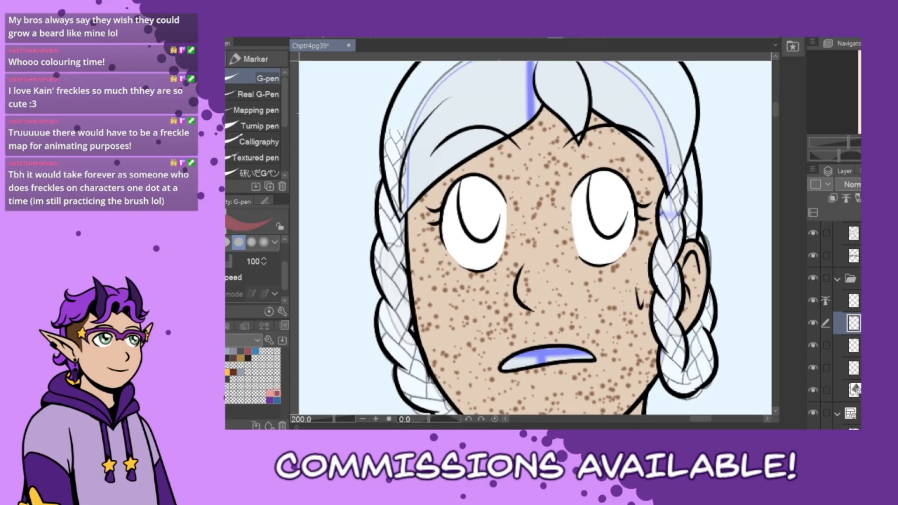
pyautogui.press('g')
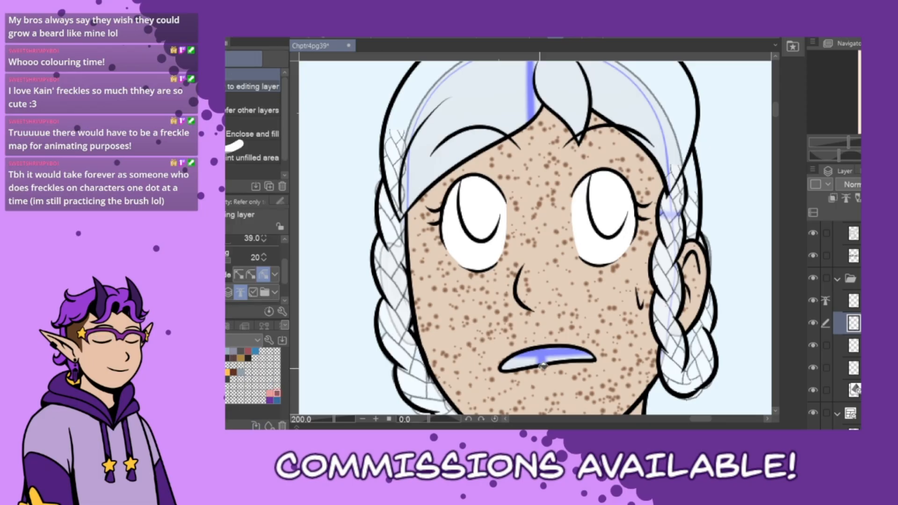
pyautogui.click(547, 358)
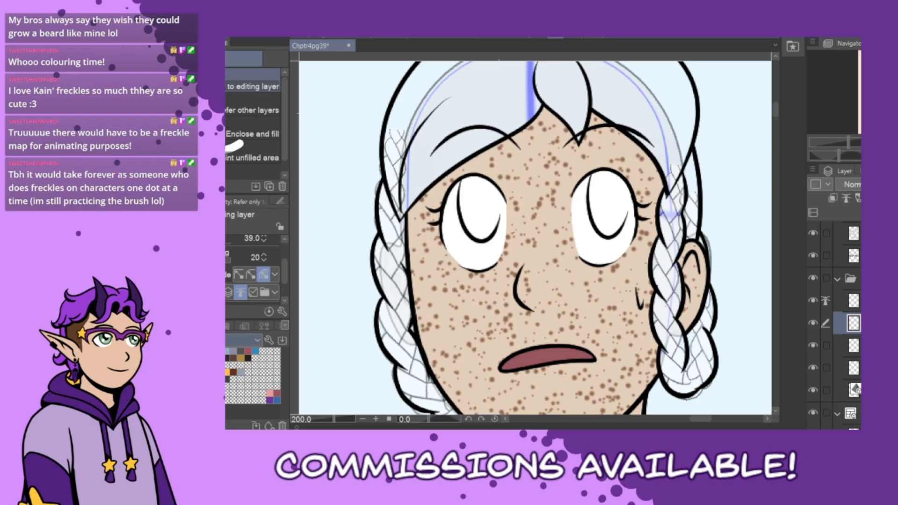
# Paint the iris of the right-hand eye flat grey-blue with the G-pen, staying inside its outline
pyautogui.press('p')
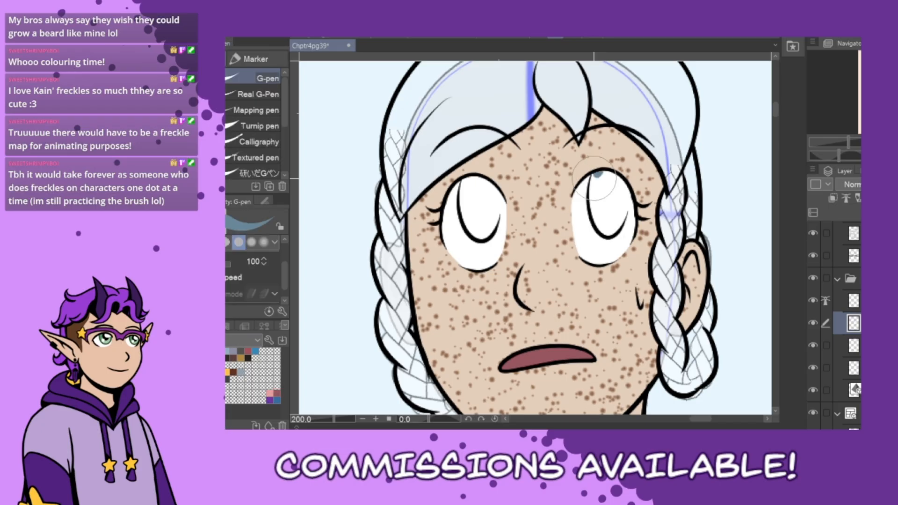
pyautogui.hotkey('ctrl', 'z')
pyautogui.moveTo(594, 179)
pyautogui.mouseDown()
pyautogui.moveTo(593, 215)
pyautogui.moveTo(595, 190)
pyautogui.moveTo(604, 229)
pyautogui.mouseUp()
pyautogui.hotkey('ctrl', 'z')
pyautogui.moveTo(595, 173)
pyautogui.mouseDown()
pyautogui.moveTo(590, 206)
pyautogui.moveTo(603, 234)
pyautogui.moveTo(622, 213)
pyautogui.moveTo(625, 190)
pyautogui.moveTo(615, 227)
pyautogui.mouseUp()
pyautogui.hotkey('ctrl', 'z')
pyautogui.hotkey('ctrl', 'z')
pyautogui.moveTo(624, 181)
pyautogui.mouseDown()
pyautogui.moveTo(618, 222)
pyautogui.moveTo(605, 235)
pyautogui.moveTo(594, 214)
pyautogui.moveTo(596, 172)
pyautogui.moveTo(623, 191)
pyautogui.moveTo(610, 230)
pyautogui.moveTo(602, 175)
pyautogui.moveTo(606, 227)
pyautogui.moveTo(605, 177)
pyautogui.moveTo(614, 226)
pyautogui.moveTo(624, 188)
pyautogui.mouseUp()
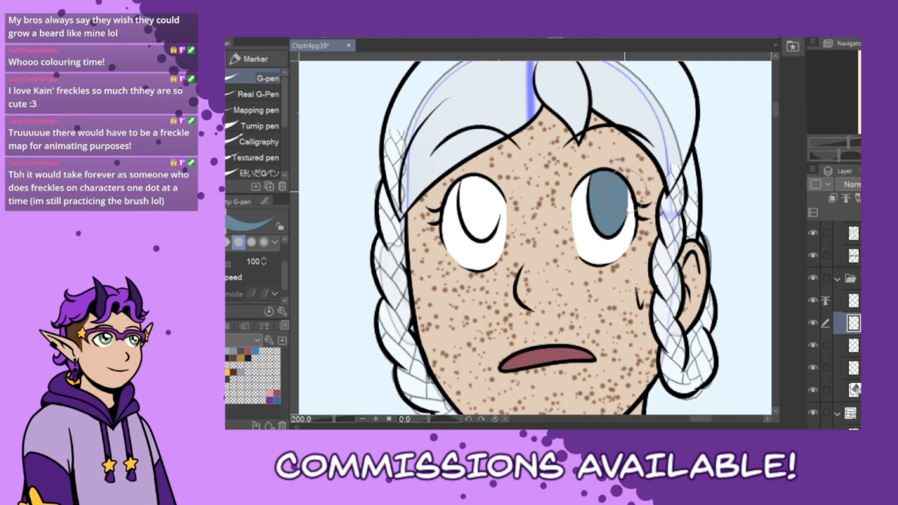
# Paint the iris of the left-hand eye in the same grey-blue, edges first and then the centre
pyautogui.click(472, 177)
pyautogui.moveTo(469, 177); pyautogui.dragTo(462, 205)
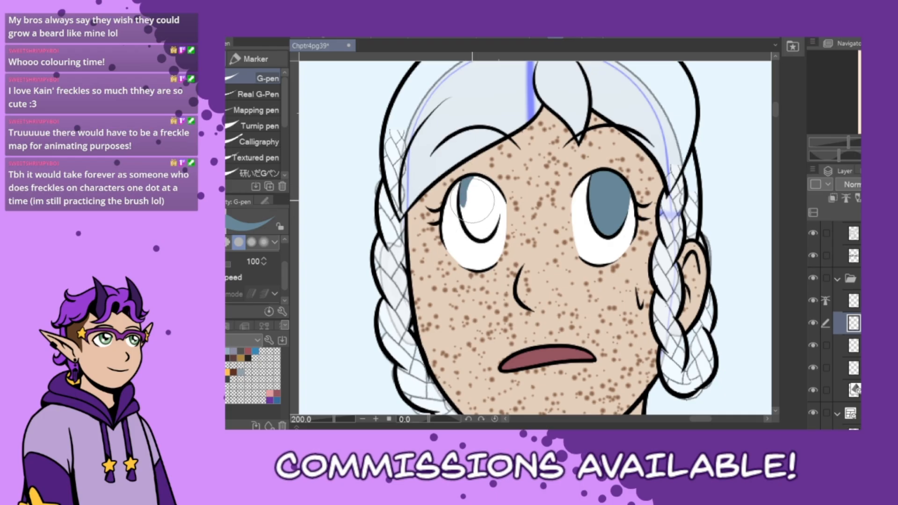
pyautogui.moveTo(464, 203)
pyautogui.mouseDown()
pyautogui.moveTo(472, 229)
pyautogui.moveTo(487, 234)
pyautogui.moveTo(494, 192)
pyautogui.mouseUp()
pyautogui.hotkey('ctrl', 'z')
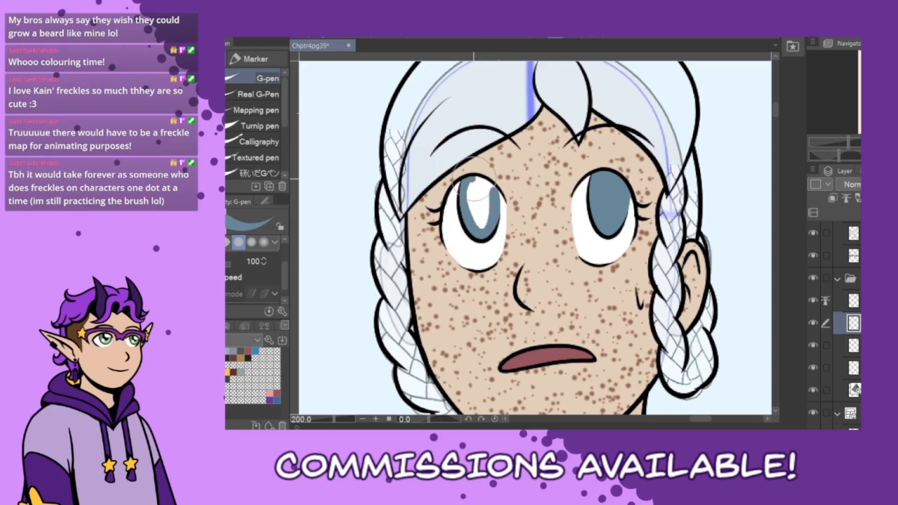
pyautogui.moveTo(474, 179)
pyautogui.mouseDown()
pyautogui.moveTo(492, 193)
pyautogui.moveTo(478, 178)
pyautogui.moveTo(493, 198)
pyautogui.moveTo(479, 207)
pyautogui.moveTo(473, 181)
pyautogui.moveTo(475, 217)
pyautogui.moveTo(480, 187)
pyautogui.moveTo(481, 205)
pyautogui.mouseUp()
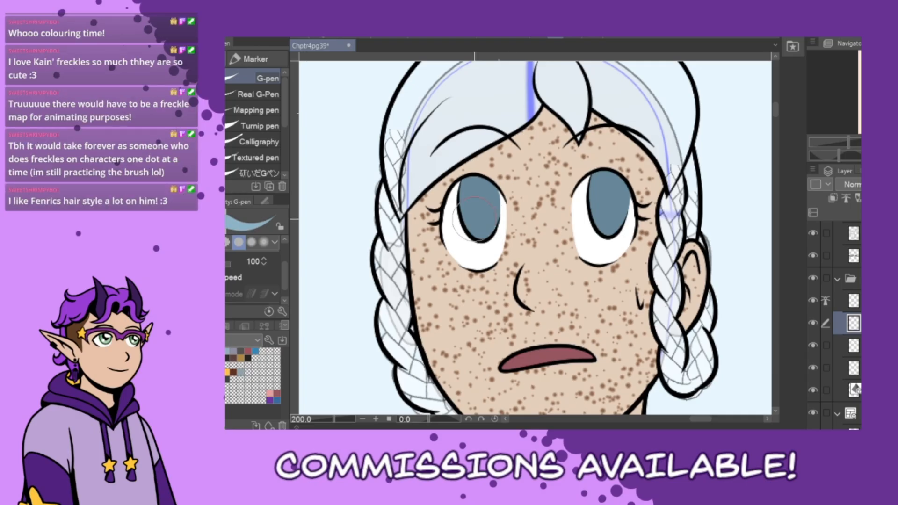
# Paint a lighter blue patch in the lower part of the left-hand iris, undoing unwanted strokes
pyautogui.moveTo(473, 222)
pyautogui.mouseDown()
pyautogui.moveTo(486, 231)
pyautogui.moveTo(487, 213)
pyautogui.moveTo(480, 237)
pyautogui.moveTo(489, 215)
pyautogui.mouseUp()
pyautogui.hotkey('ctrl', 'z')
pyautogui.hotkey('ctrl', 'z')
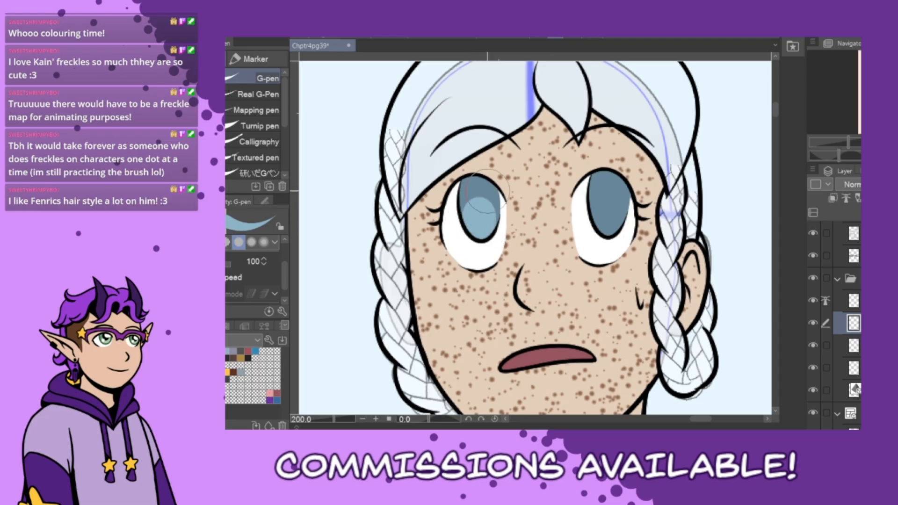
# Finish the light blue iris shading in the second eye and paint a black pupil in each eye
pyautogui.moveTo(603, 204)
pyautogui.mouseDown()
pyautogui.moveTo(606, 232)
pyautogui.moveTo(619, 197)
pyautogui.moveTo(605, 229)
pyautogui.moveTo(608, 216)
pyautogui.mouseUp()
pyautogui.click(175, 326)
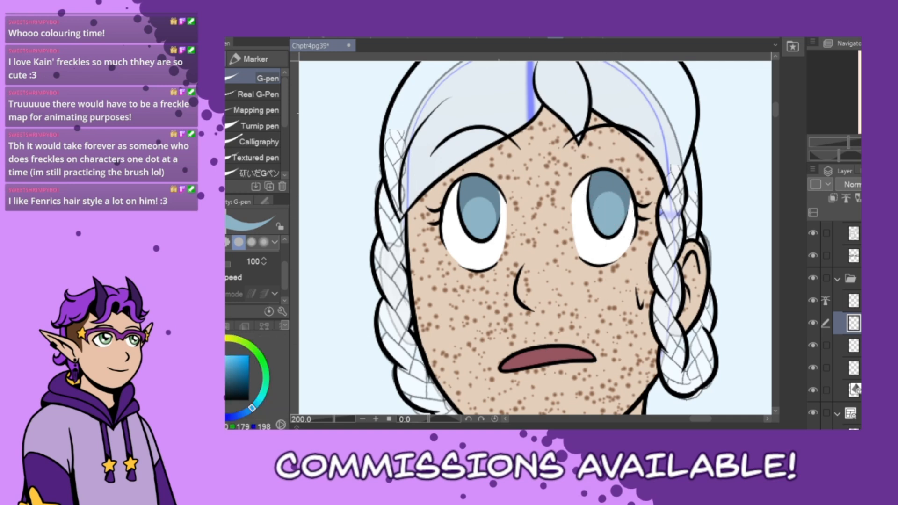
pyautogui.click(206, 399)
pyautogui.moveTo(478, 189)
pyautogui.mouseDown()
pyautogui.moveTo(476, 201)
pyautogui.moveTo(486, 196)
pyautogui.moveTo(478, 194)
pyautogui.mouseUp()
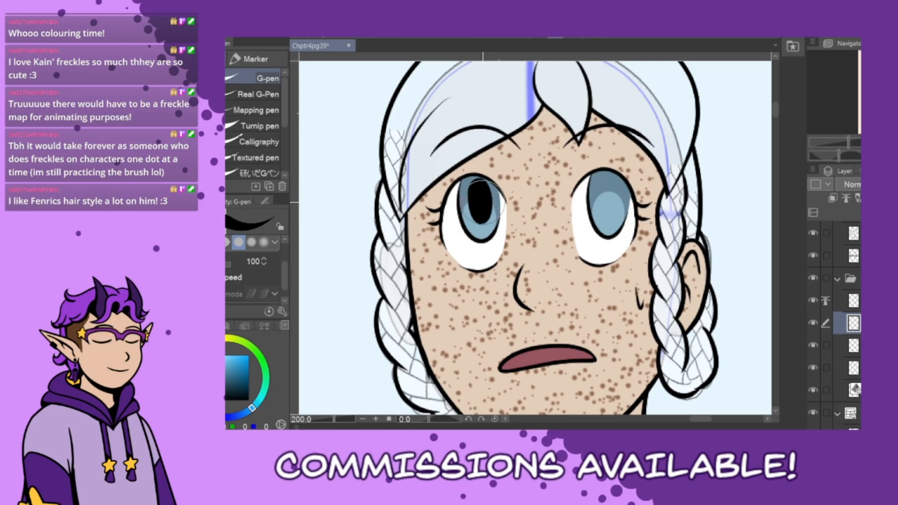
pyautogui.hotkey('ctrl', 'z')
pyautogui.moveTo(479, 178)
pyautogui.mouseDown()
pyautogui.moveTo(485, 220)
pyautogui.moveTo(477, 177)
pyautogui.moveTo(478, 221)
pyautogui.moveTo(486, 197)
pyautogui.moveTo(478, 177)
pyautogui.moveTo(480, 218)
pyautogui.moveTo(478, 180)
pyautogui.mouseUp()
pyautogui.hotkey('ctrl', 'z')
pyautogui.hotkey('ctrl', 'z')
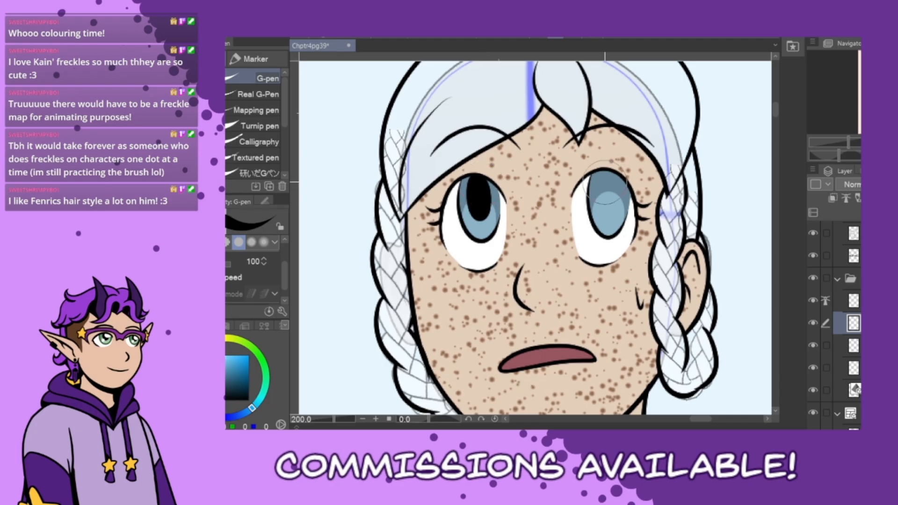
pyautogui.moveTo(604, 173)
pyautogui.mouseDown()
pyautogui.moveTo(602, 201)
pyautogui.moveTo(611, 208)
pyautogui.moveTo(607, 177)
pyautogui.mouseUp()
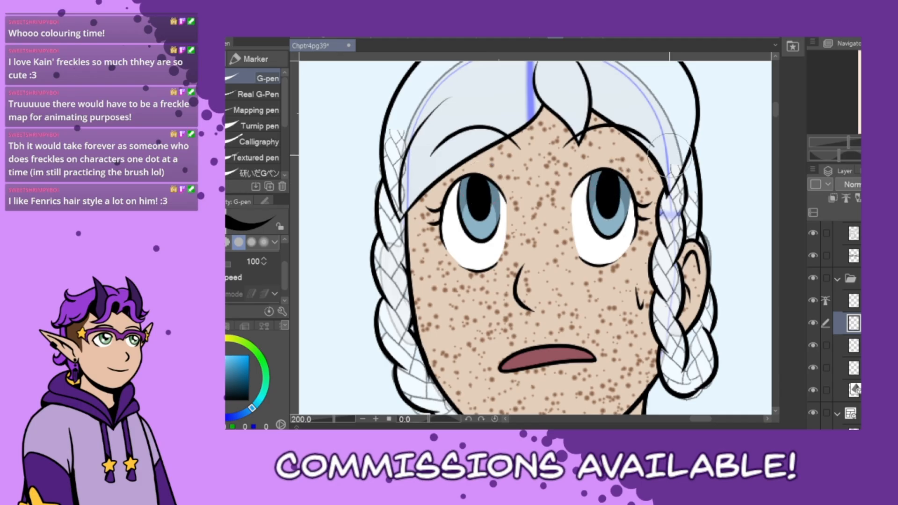
# Paint large and small white highlights in both eyes, trim the spill outside the outlines, and merge the layer with the one below
pyautogui.press('x')
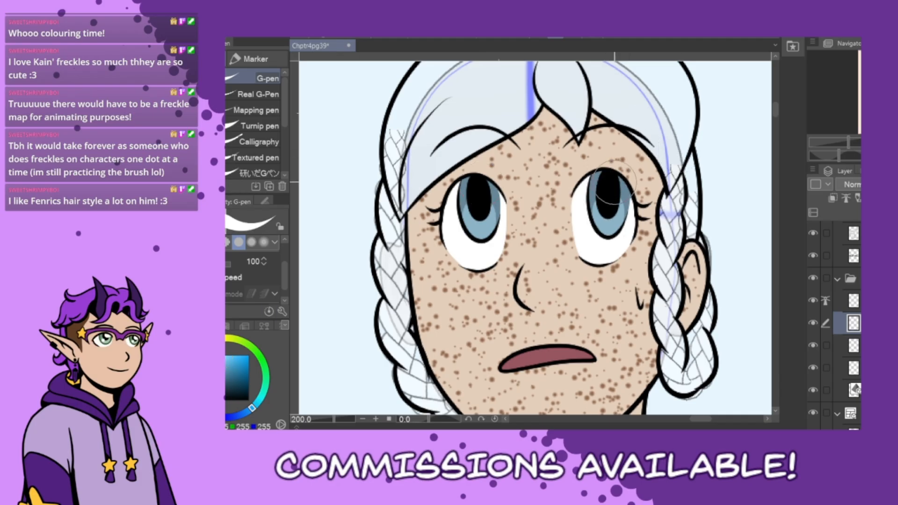
pyautogui.moveTo(611, 173)
pyautogui.mouseDown()
pyautogui.moveTo(617, 183)
pyautogui.moveTo(625, 173)
pyautogui.mouseUp()
pyautogui.hotkey('ctrl', 'z')
pyautogui.hotkey('ctrl', 'z')
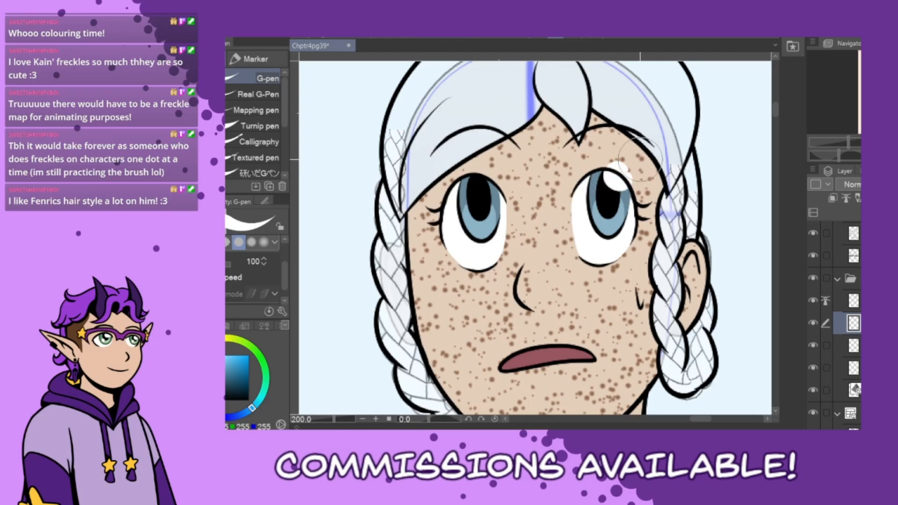
pyautogui.moveTo(481, 176); pyautogui.dragTo(495, 182)
pyautogui.click(601, 220)
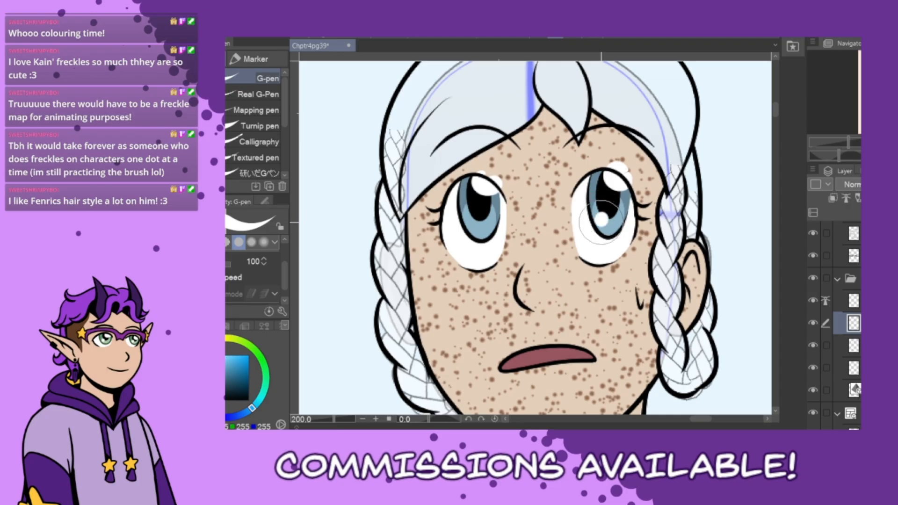
pyautogui.click(470, 221)
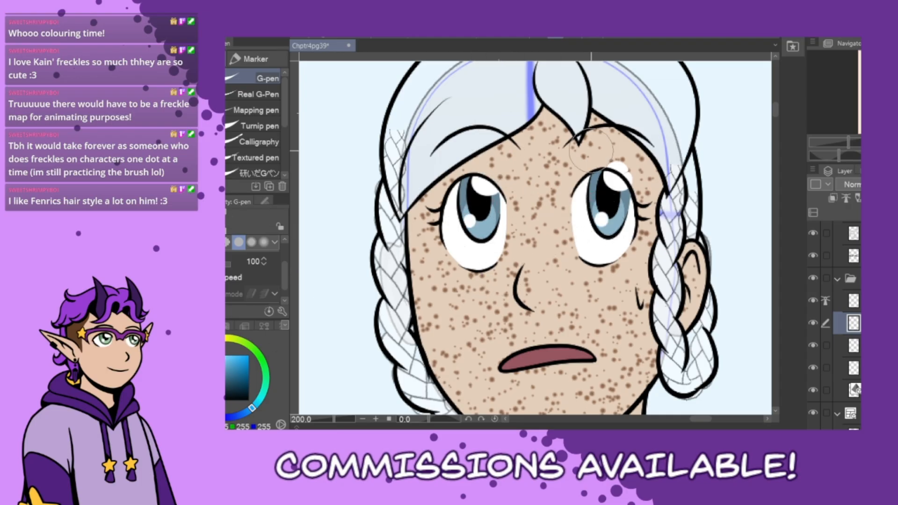
pyautogui.moveTo(606, 161); pyautogui.dragTo(637, 177)
pyautogui.hotkey('ctrl', 'e')
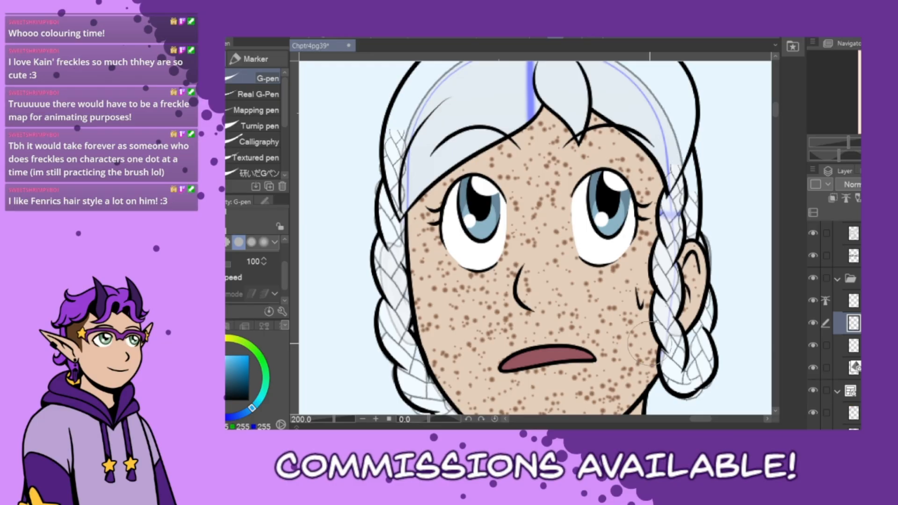
# Fill the crown of the character's hair and the braids beside the visible ear with reddish brown
pyautogui.scroll(-3, 640, 344)
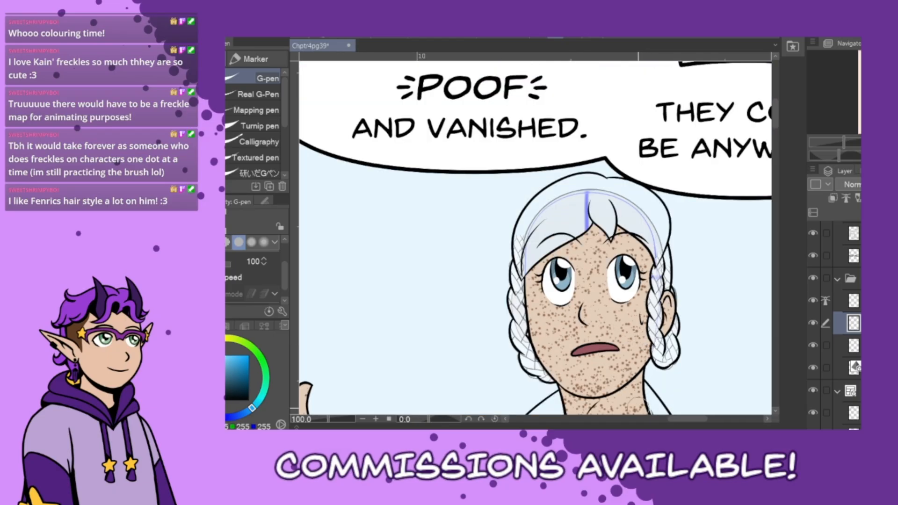
pyautogui.click(227, 326)
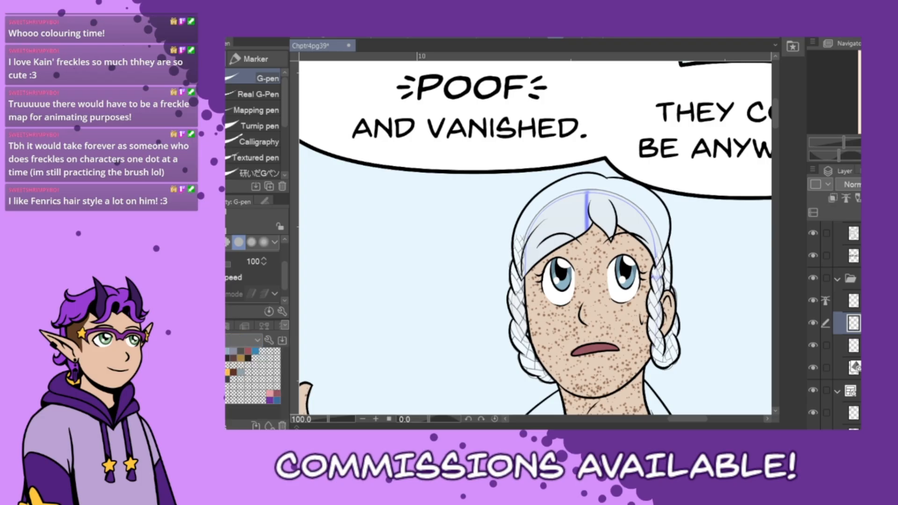
pyautogui.press('g')
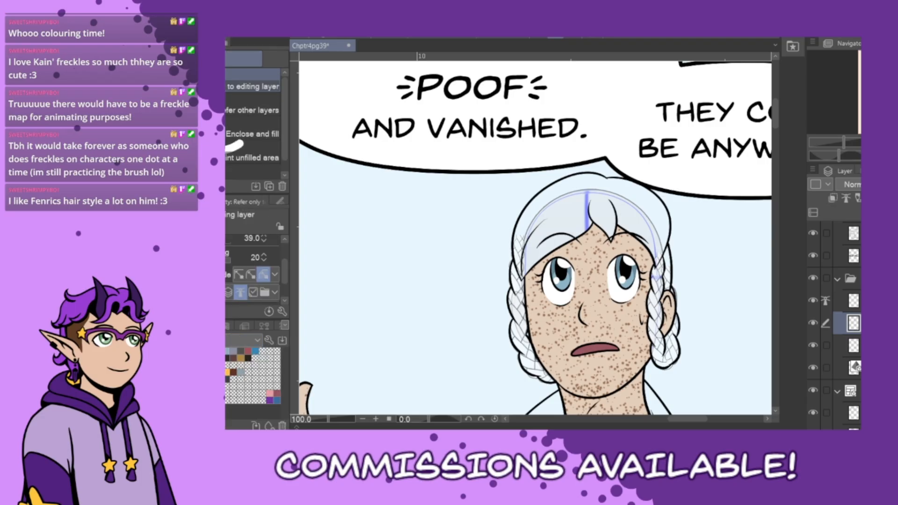
pyautogui.click(660, 238)
pyautogui.click(660, 271)
pyautogui.click(669, 268)
pyautogui.click(657, 312)
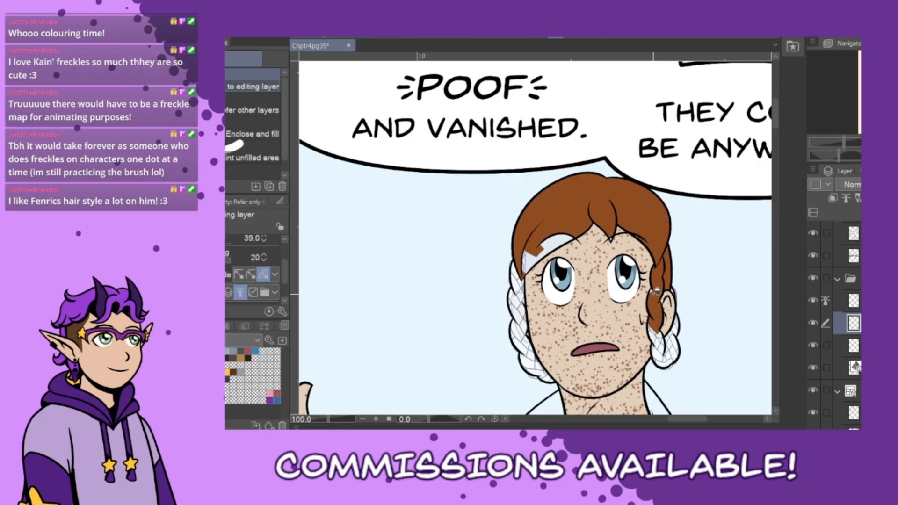
pyautogui.moveTo(659, 324)
pyautogui.mouseDown()
pyautogui.moveTo(671, 349)
pyautogui.moveTo(677, 293)
pyautogui.mouseUp()
# Fill the front lock above the brow and the remaining braid with the same reddish brown
pyautogui.click(560, 242)
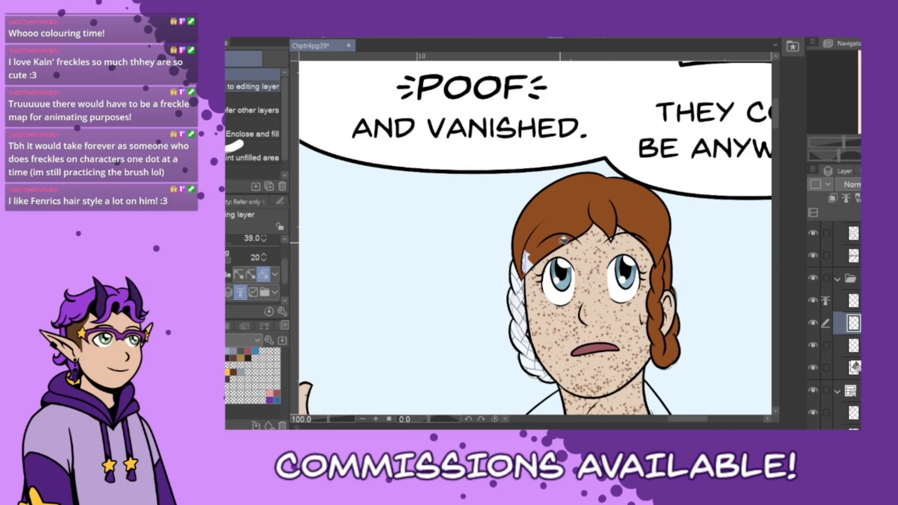
pyautogui.click(530, 266)
pyautogui.click(516, 298)
pyautogui.moveTo(521, 302)
pyautogui.mouseDown()
pyautogui.moveTo(526, 337)
pyautogui.moveTo(516, 320)
pyautogui.moveTo(549, 376)
pyautogui.mouseUp()
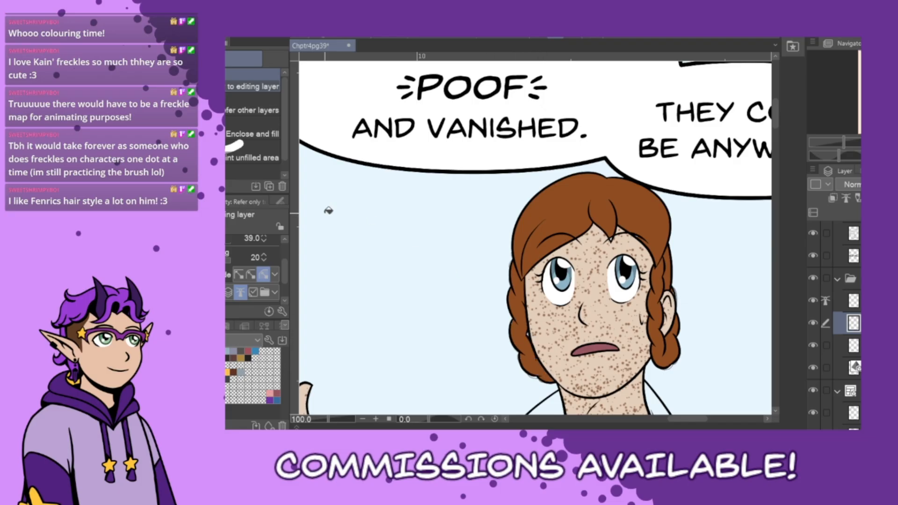
# Select the "POOF" panel's reference line art layer and set the G-pen to black at brush size 15
pyautogui.press('p')
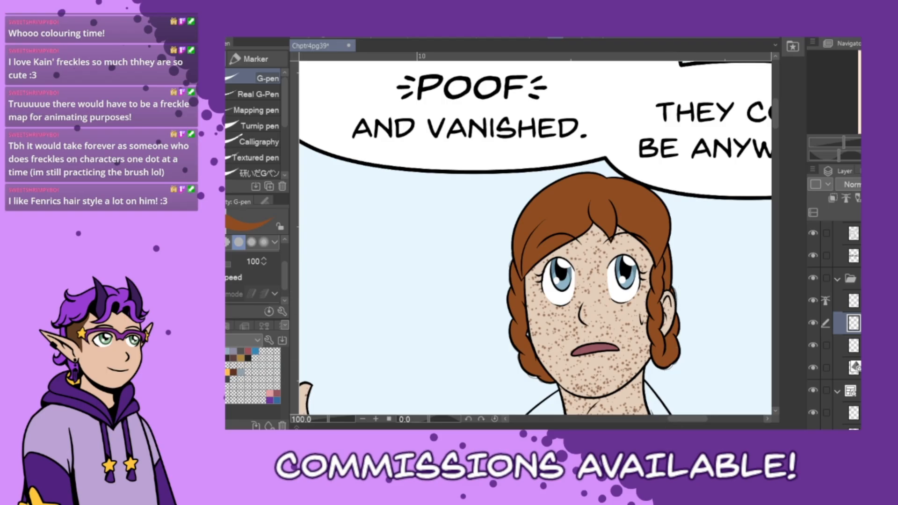
pyautogui.moveTo(777, 124); pyautogui.dragTo(778, 138)
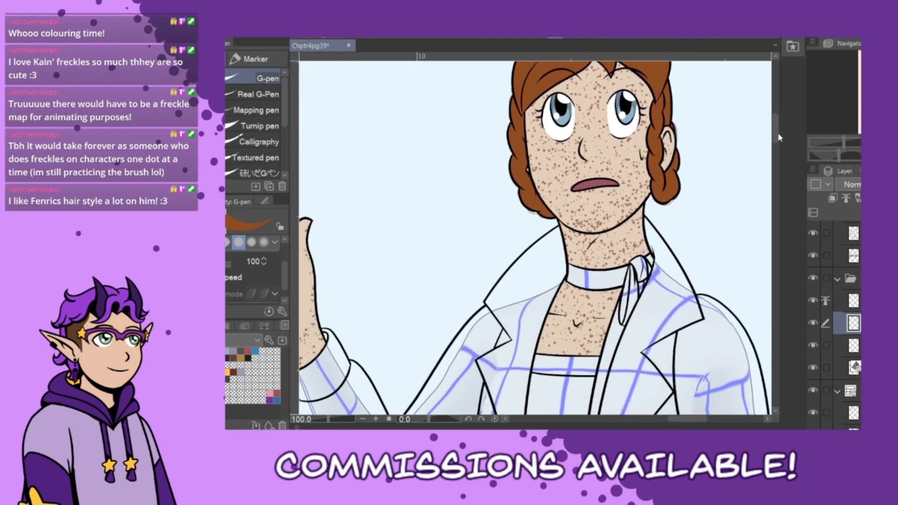
pyautogui.click(855, 301)
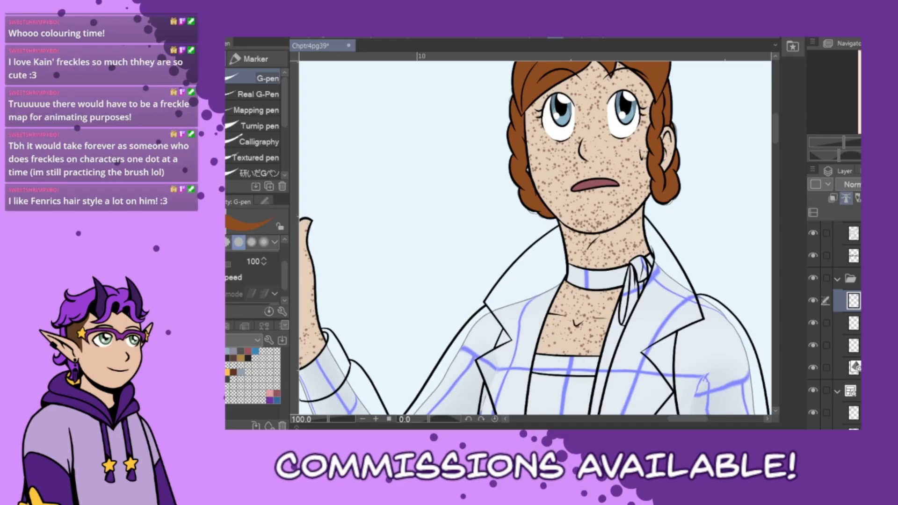
pyautogui.click(171, 326)
pyautogui.click(204, 356)
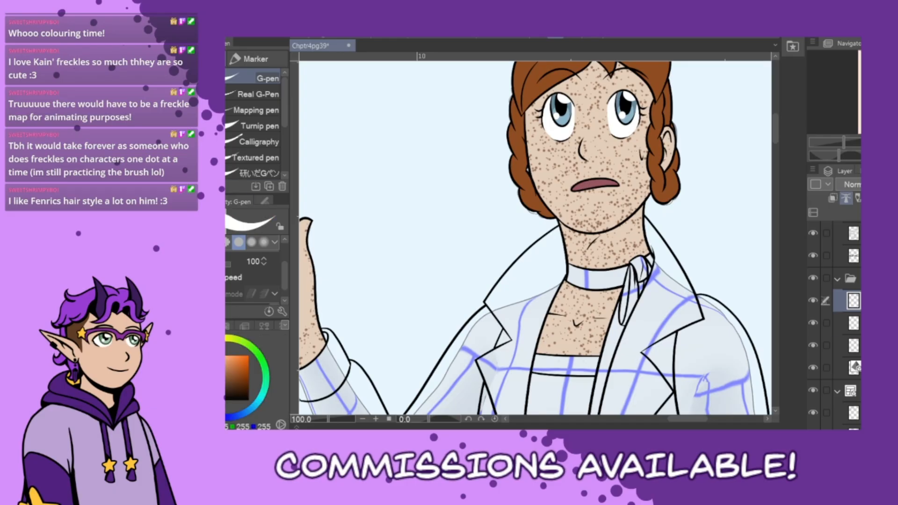
pyautogui.press('x')
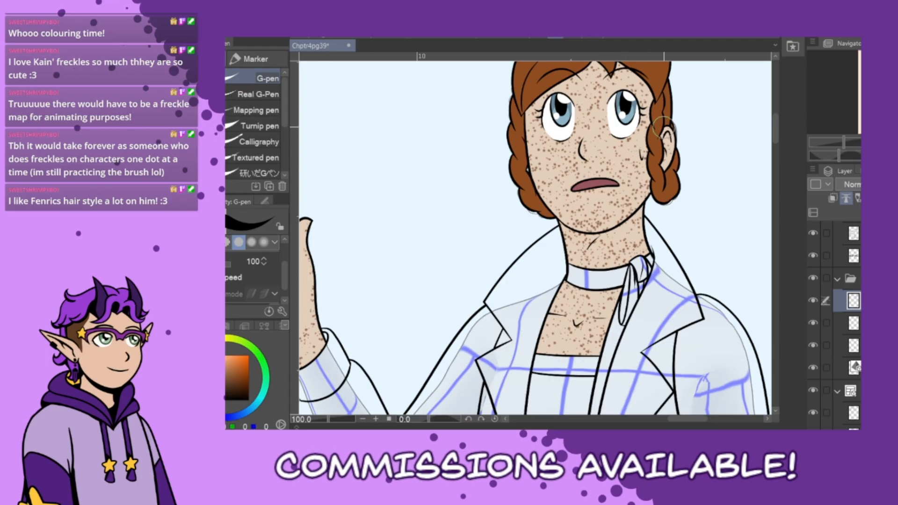
pyautogui.moveTo(284, 277); pyautogui.dragTo(284, 255)
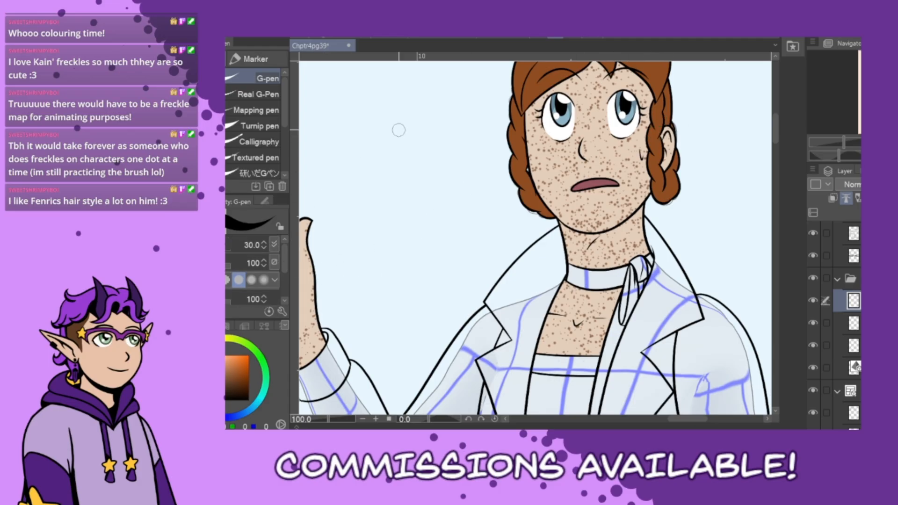
pyautogui.press('[')
pyautogui.press('[')
pyautogui.press('[')
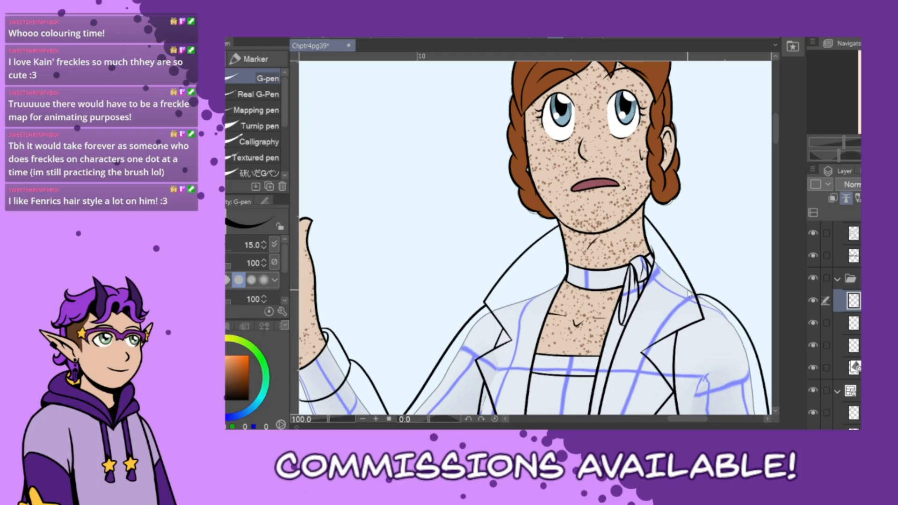
# Select the colour layer for the two preceding panels and ready the Fill tool with the reddish-brown hair colour
pyautogui.scroll(-3, 687, 293)
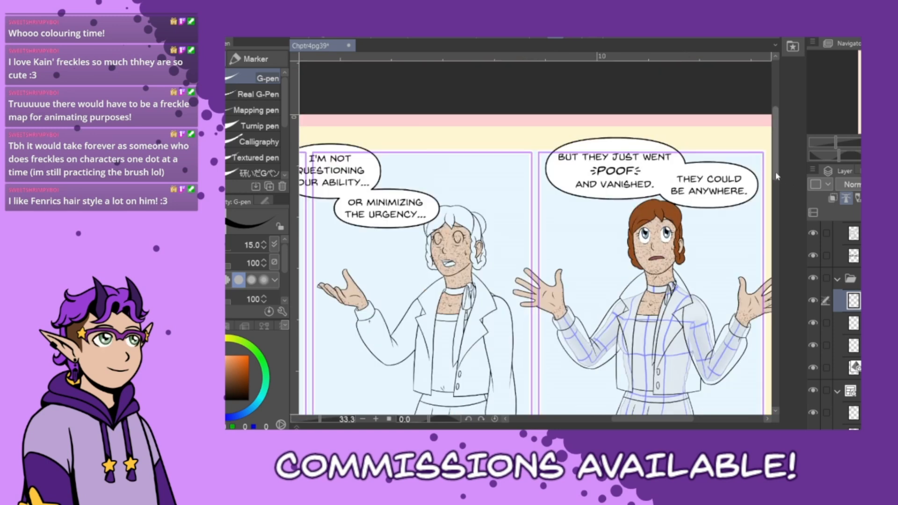
pyautogui.moveTo(775, 174); pyautogui.dragTo(776, 184)
pyautogui.moveTo(649, 418); pyautogui.dragTo(630, 419)
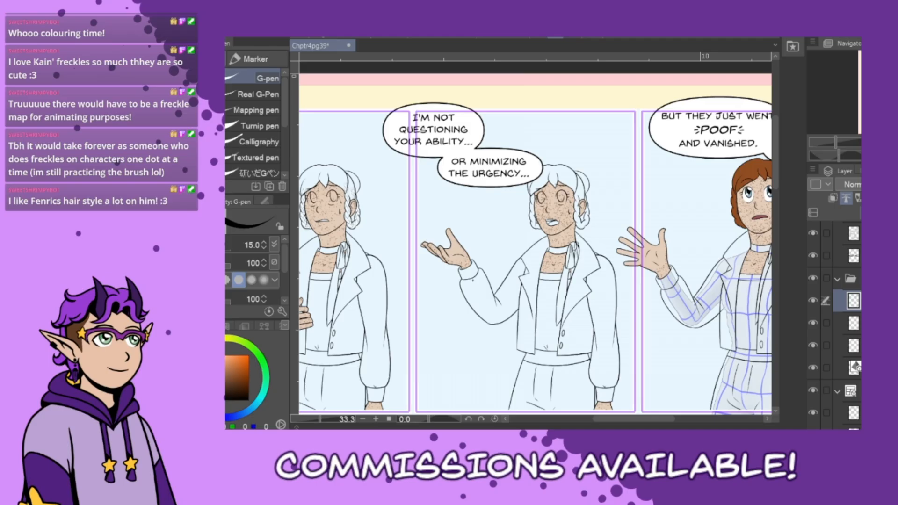
pyautogui.scroll(-4, 849, 323)
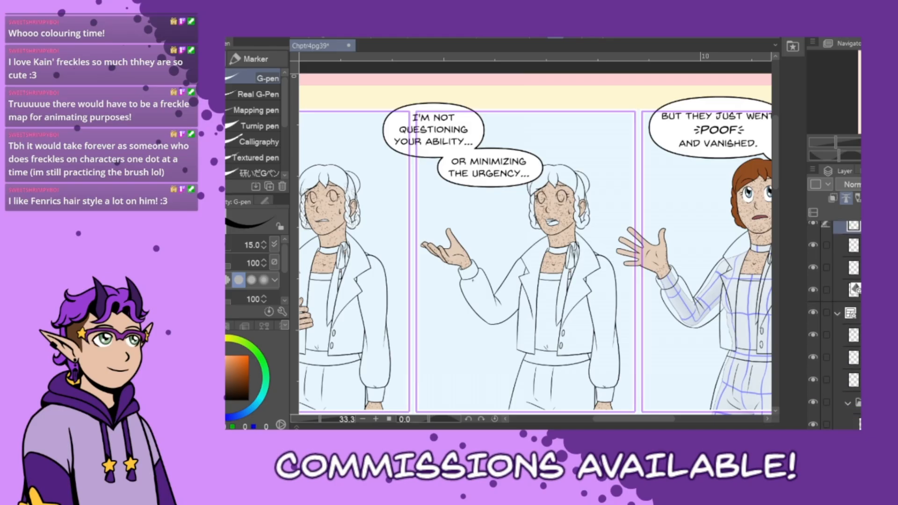
pyautogui.click(854, 335)
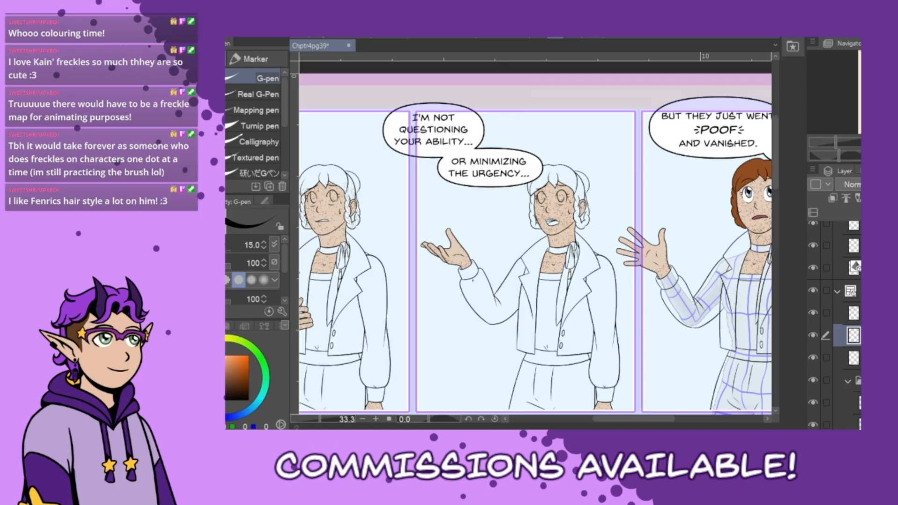
pyautogui.click(226, 326)
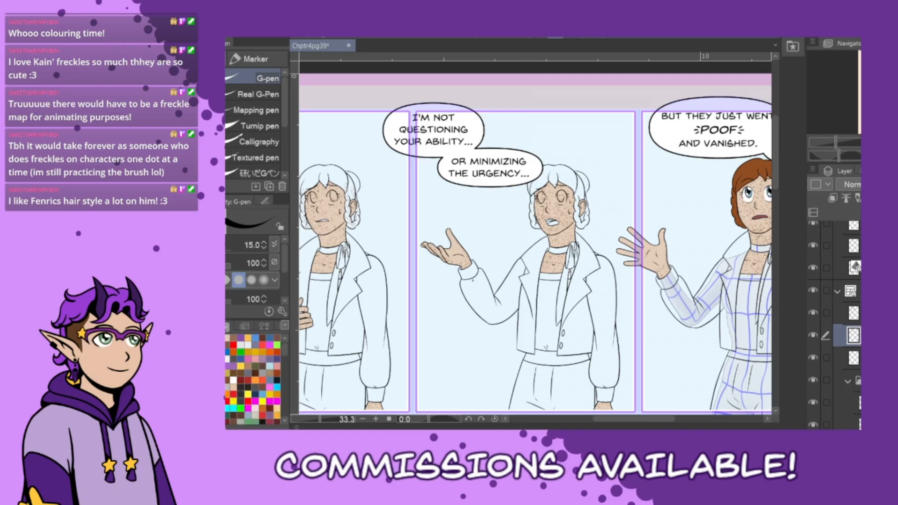
pyautogui.click(255, 380)
pyautogui.press('g')
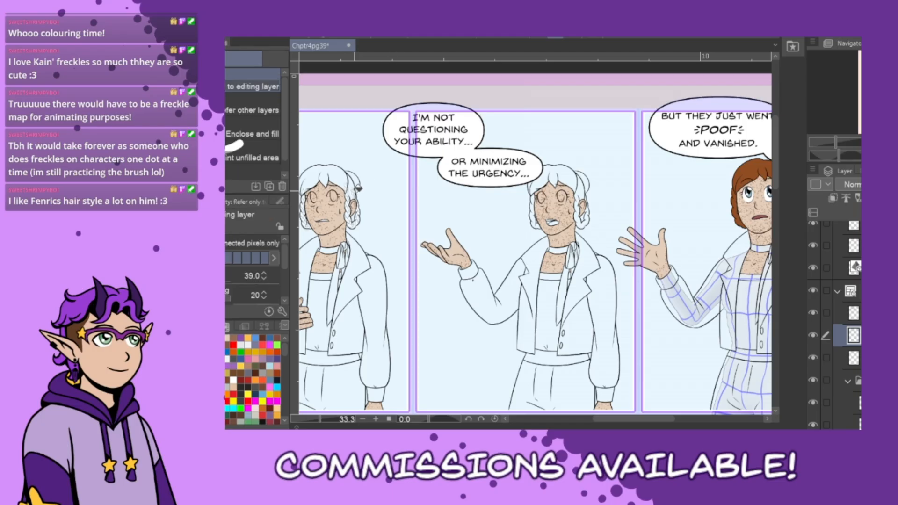
# Set those panels' line art layer as the reference layer and fill the hair of the figure before the "I'm not questioning" panel reddish brown
pyautogui.click(354, 189)
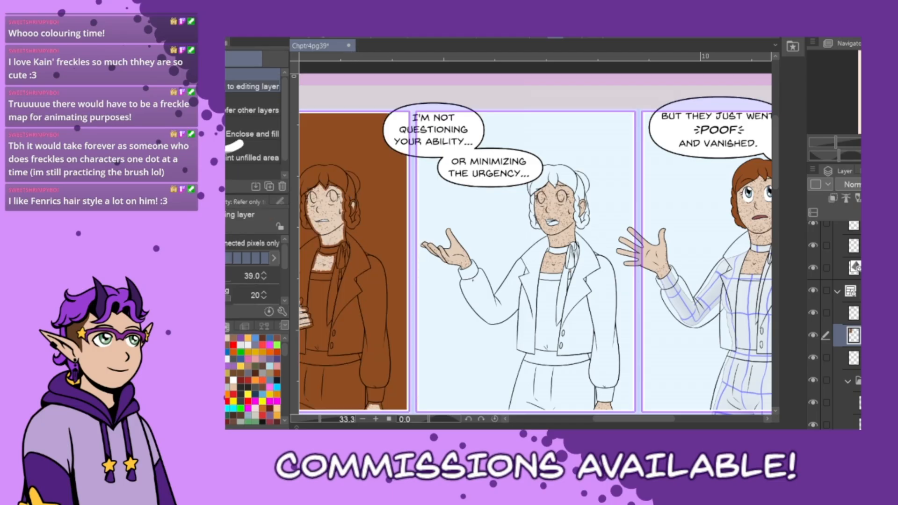
pyautogui.hotkey('ctrl', 'z')
pyautogui.click(853, 312)
pyautogui.click(847, 200)
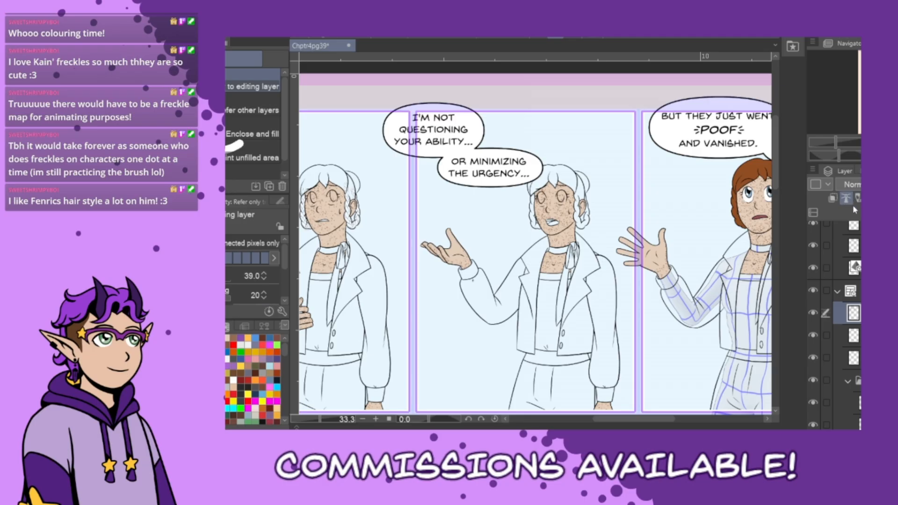
pyautogui.click(854, 336)
pyautogui.click(354, 187)
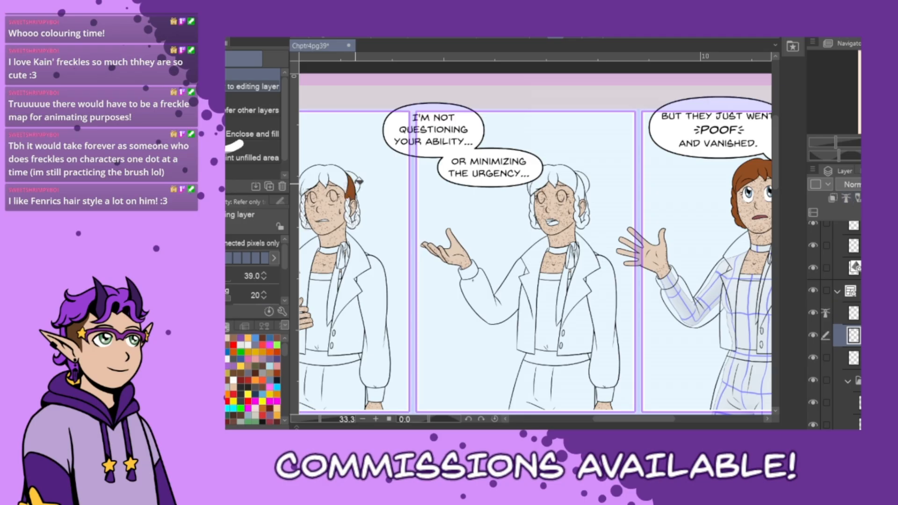
pyautogui.click(344, 179)
pyautogui.click(352, 219)
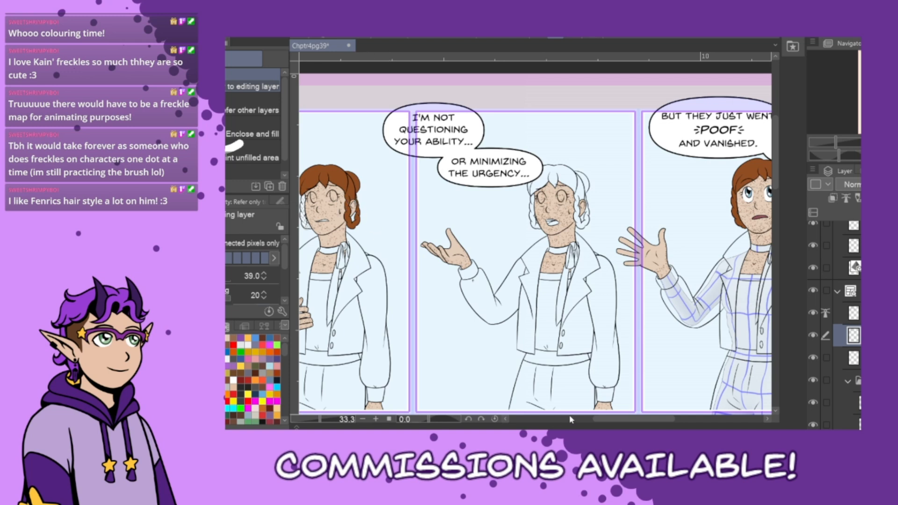
# Fill the hair of the figure in the "Or minimizing the urgency" panel reddish brown and the open mouth pink
pyautogui.moveTo(622, 421); pyautogui.dragTo(613, 421)
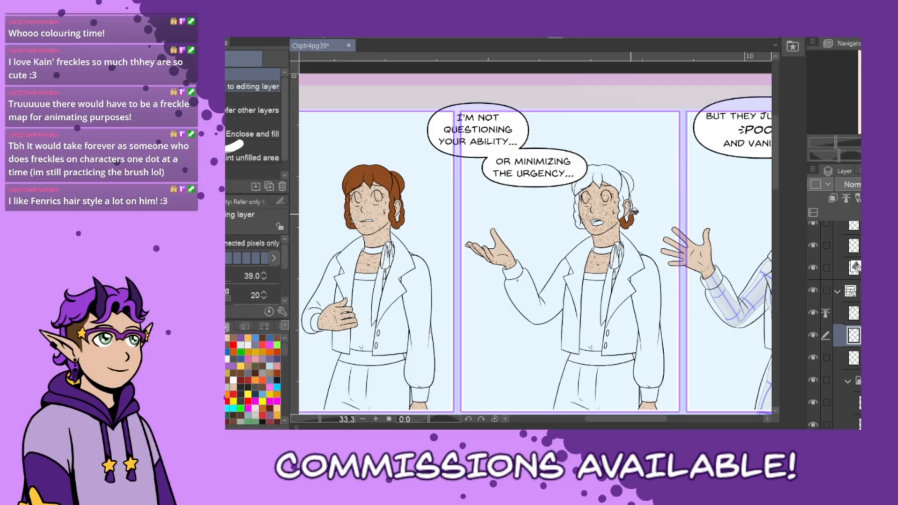
pyautogui.click(629, 187)
pyautogui.click(614, 175)
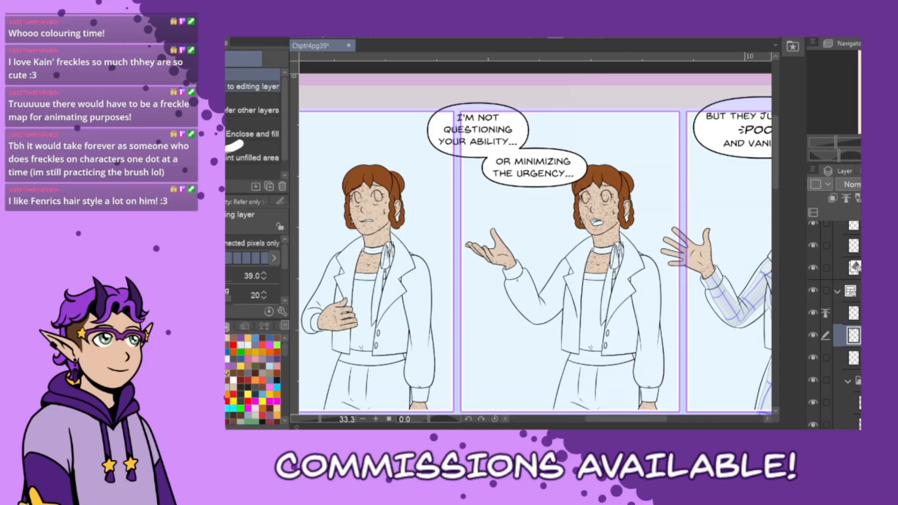
pyautogui.click(229, 326)
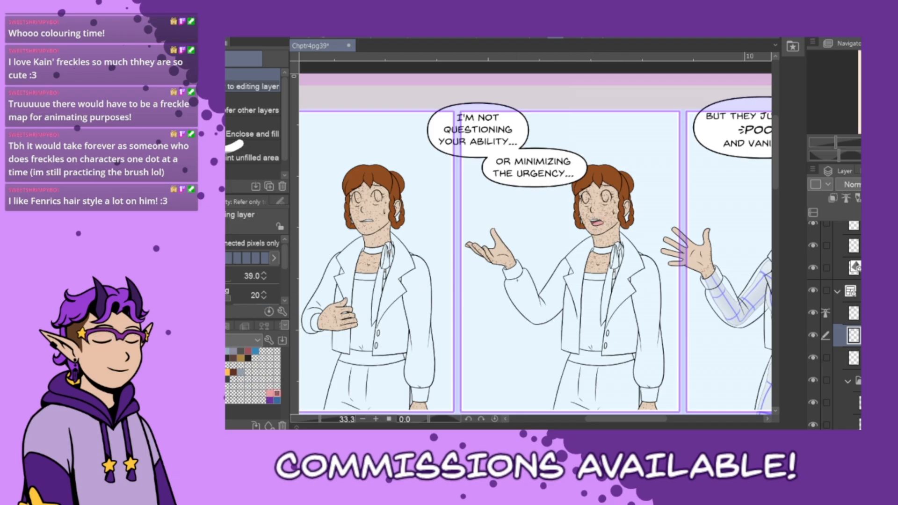
# Switch to the G-pen for the "Or minimizing the urgency" face, sampling the mouth, teeth and hair colours and finishing on white
pyautogui.click(225, 326)
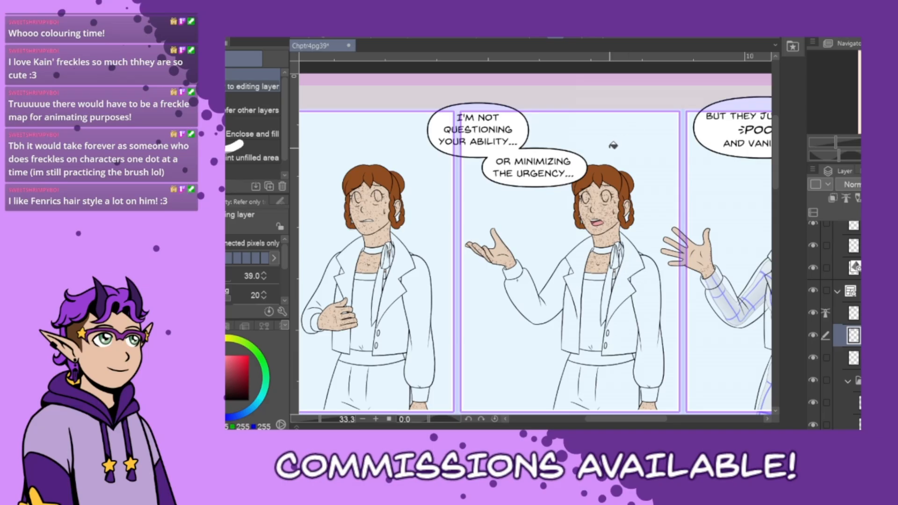
pyautogui.scroll(-1, 608, 150)
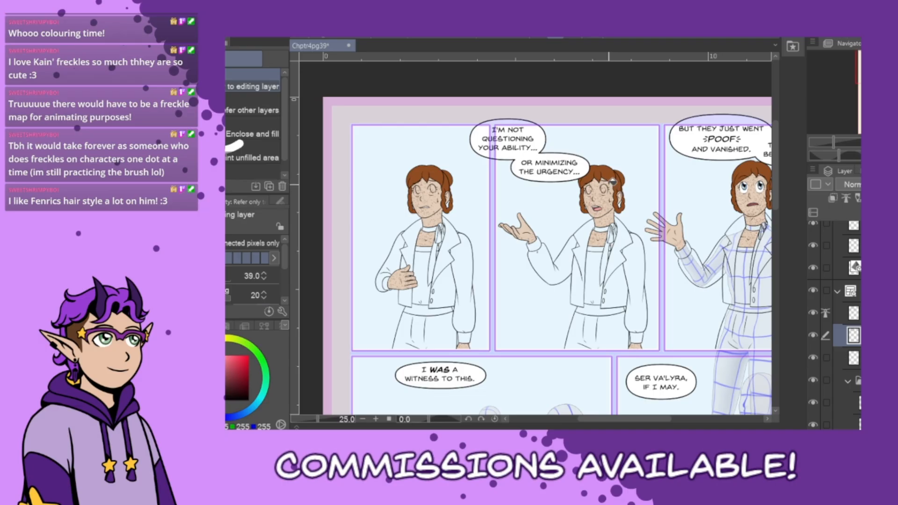
pyautogui.scroll(5, 613, 182)
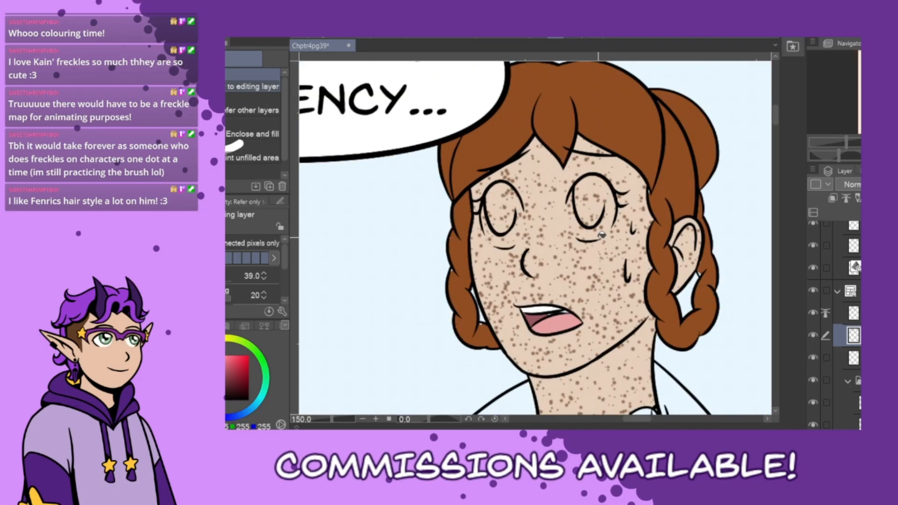
pyautogui.keyDown('alt'); pyautogui.click(536, 317); pyautogui.keyUp('alt')
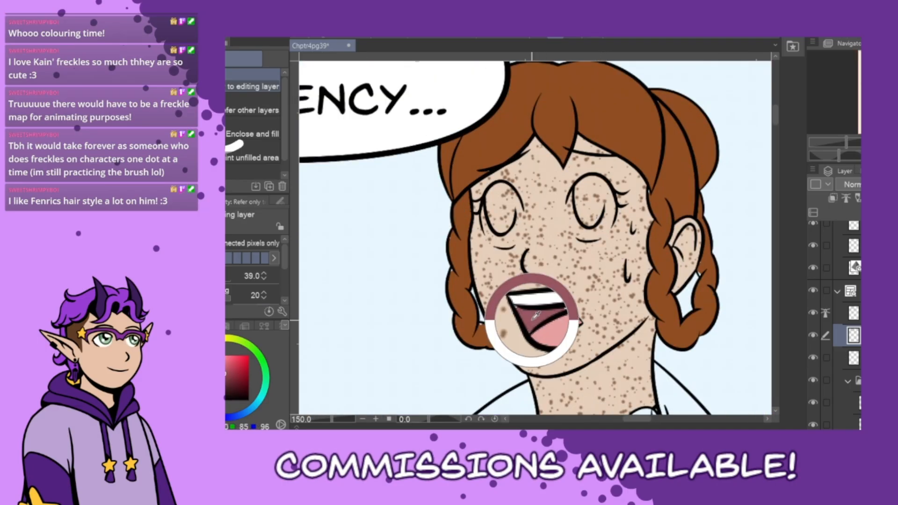
pyautogui.press('p')
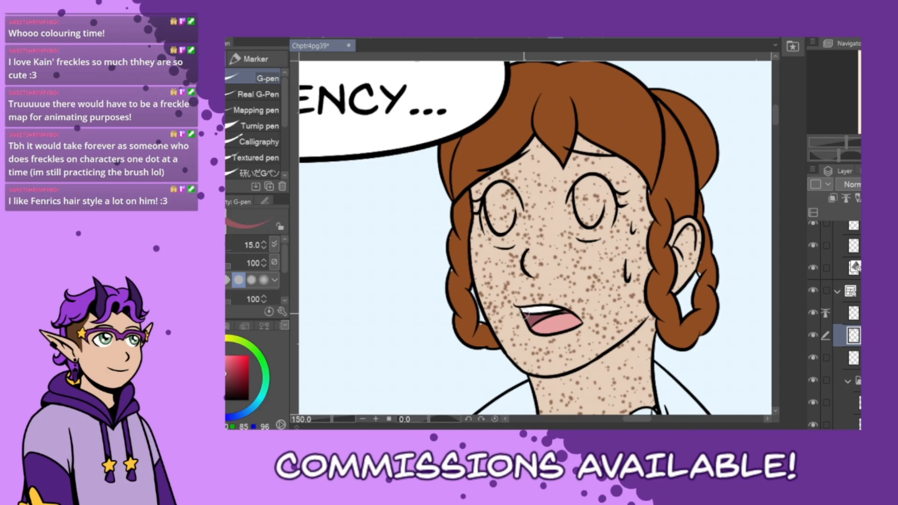
pyautogui.keyDown('alt'); pyautogui.click(550, 309); pyautogui.keyUp('alt')
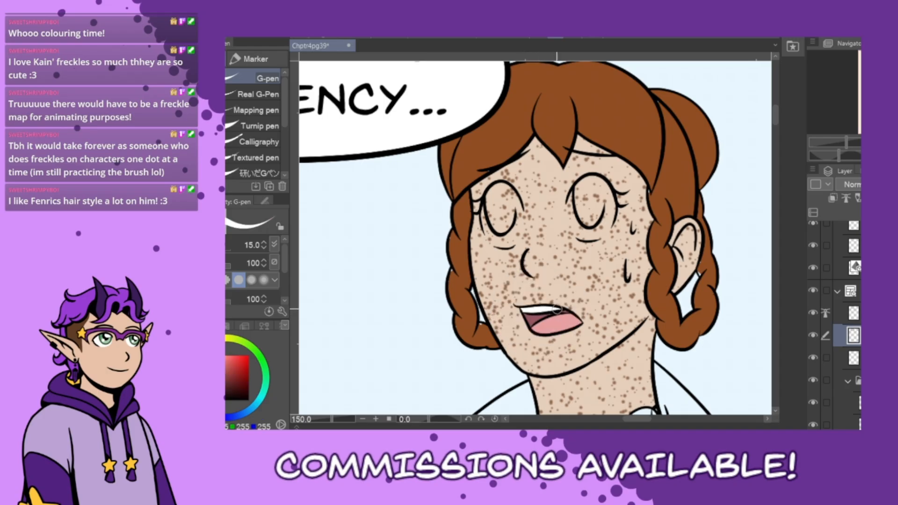
pyautogui.keyDown('alt'); pyautogui.click(480, 328); pyautogui.keyUp('alt')
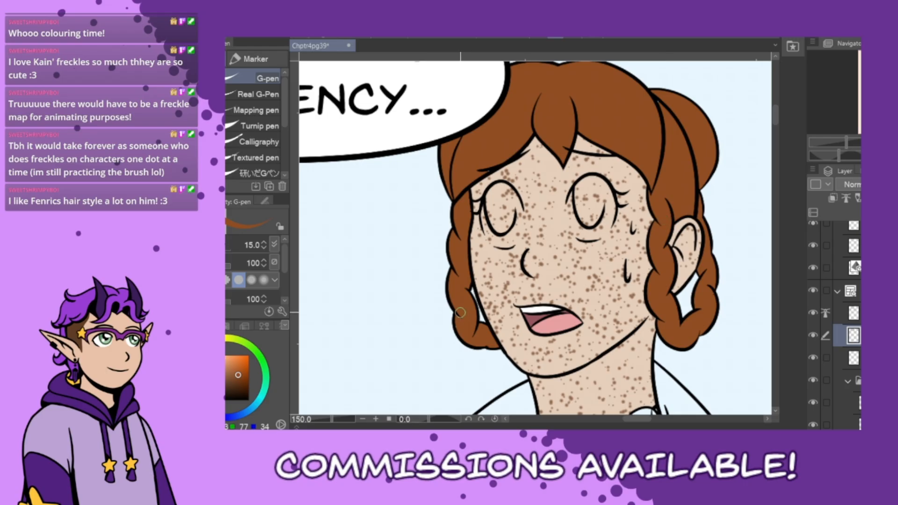
pyautogui.moveTo(222, 359); pyautogui.dragTo(204, 354)
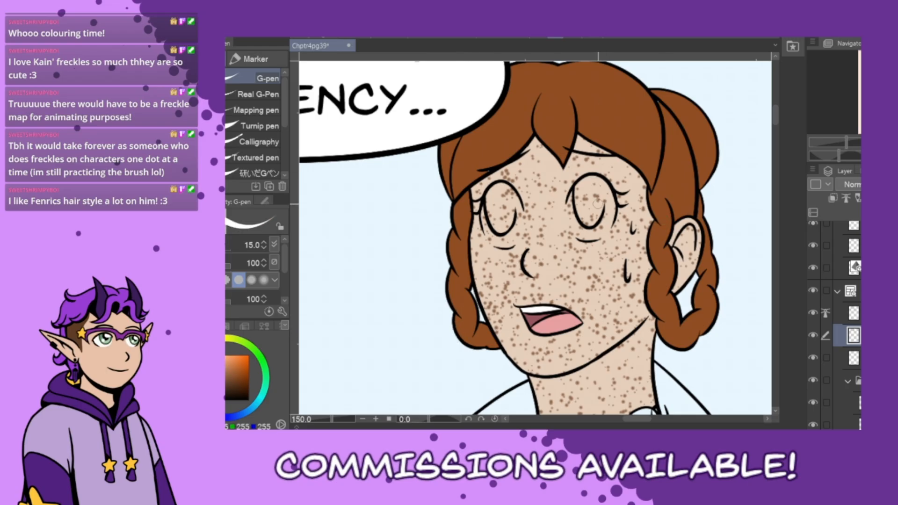
# Paint both eyes of the "Or minimizing the urgency" figure white with the G-pen, enlarging the brush to 20 and 30
pyautogui.press(']')
pyautogui.moveTo(577, 188)
pyautogui.mouseDown()
pyautogui.moveTo(577, 232)
pyautogui.moveTo(600, 236)
pyautogui.moveTo(614, 204)
pyautogui.mouseUp()
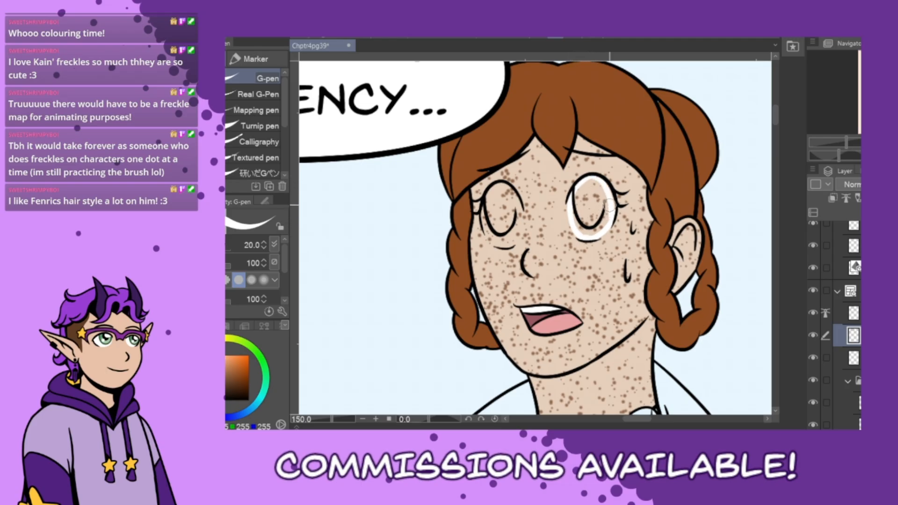
pyautogui.press(']')
pyautogui.press(']')
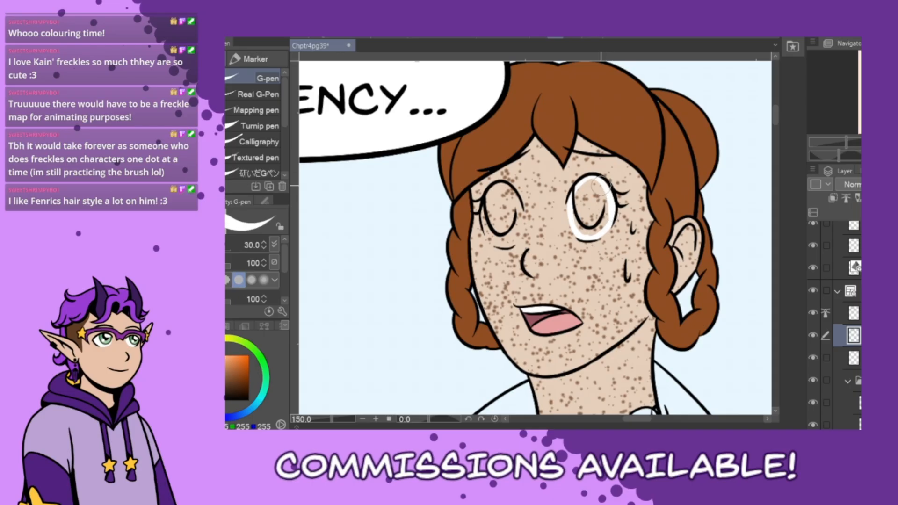
pyautogui.moveTo(600, 186)
pyautogui.mouseDown()
pyautogui.moveTo(575, 215)
pyautogui.moveTo(590, 233)
pyautogui.moveTo(601, 229)
pyautogui.moveTo(609, 201)
pyautogui.moveTo(601, 187)
pyautogui.moveTo(585, 189)
pyautogui.moveTo(586, 231)
pyautogui.moveTo(580, 198)
pyautogui.moveTo(586, 225)
pyautogui.moveTo(590, 195)
pyautogui.moveTo(592, 231)
pyautogui.moveTo(595, 190)
pyautogui.moveTo(598, 225)
pyautogui.mouseUp()
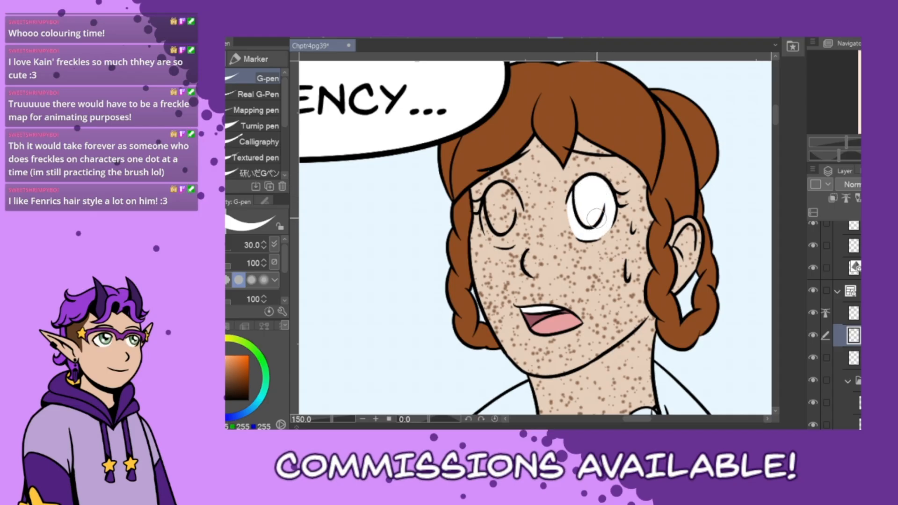
pyautogui.moveTo(501, 187)
pyautogui.mouseDown()
pyautogui.moveTo(482, 209)
pyautogui.moveTo(504, 248)
pyautogui.mouseUp()
pyautogui.hotkey('ctrl', 'z')
pyautogui.moveTo(492, 192)
pyautogui.mouseDown()
pyautogui.moveTo(490, 237)
pyautogui.moveTo(513, 242)
pyautogui.moveTo(516, 190)
pyautogui.moveTo(511, 242)
pyautogui.moveTo(504, 218)
pyautogui.moveTo(484, 204)
pyautogui.moveTo(488, 234)
pyautogui.moveTo(511, 242)
pyautogui.moveTo(497, 241)
pyautogui.moveTo(511, 238)
pyautogui.moveTo(515, 201)
pyautogui.moveTo(505, 185)
pyautogui.moveTo(486, 216)
pyautogui.moveTo(496, 210)
pyautogui.moveTo(490, 205)
pyautogui.moveTo(501, 237)
pyautogui.moveTo(511, 229)
pyautogui.moveTo(505, 190)
pyautogui.moveTo(494, 218)
pyautogui.moveTo(497, 202)
pyautogui.moveTo(502, 234)
pyautogui.moveTo(496, 190)
pyautogui.moveTo(508, 223)
pyautogui.moveTo(505, 192)
pyautogui.moveTo(506, 230)
pyautogui.mouseUp()
pyautogui.hotkey('ctrl', 'z')
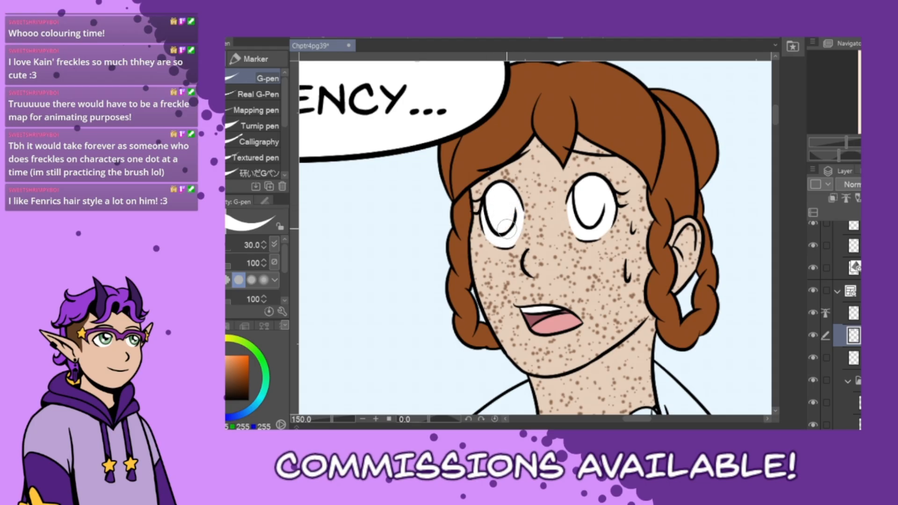
# Paint both irises of the "Or minimizing the urgency" figure grey-blue
pyautogui.click(226, 326)
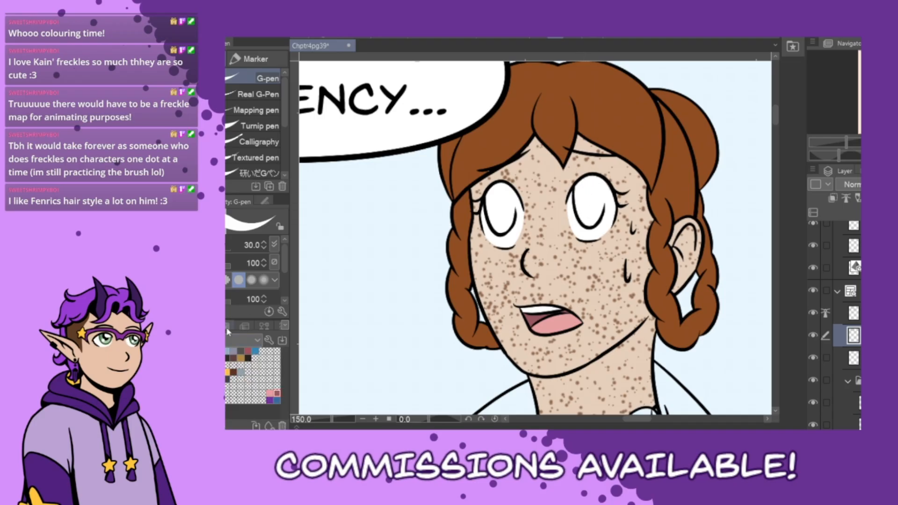
pyautogui.click(221, 357)
pyautogui.moveTo(579, 187)
pyautogui.mouseDown()
pyautogui.moveTo(588, 221)
pyautogui.moveTo(600, 196)
pyautogui.moveTo(583, 218)
pyautogui.moveTo(594, 219)
pyautogui.moveTo(601, 198)
pyautogui.moveTo(587, 176)
pyautogui.moveTo(579, 183)
pyautogui.moveTo(591, 227)
pyautogui.moveTo(604, 204)
pyautogui.moveTo(593, 178)
pyautogui.moveTo(584, 178)
pyautogui.moveTo(591, 205)
pyautogui.mouseUp()
pyautogui.hotkey('ctrl', 'z')
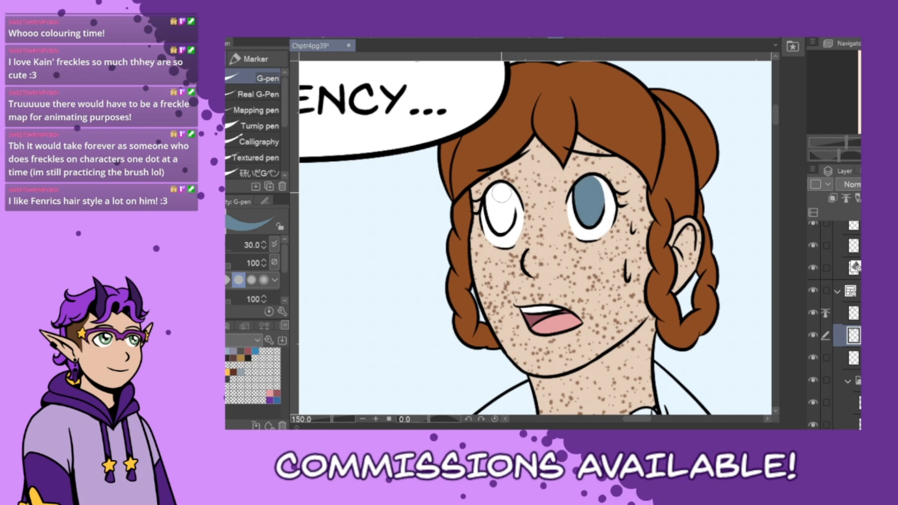
pyautogui.moveTo(501, 193)
pyautogui.mouseDown()
pyautogui.moveTo(498, 228)
pyautogui.moveTo(507, 229)
pyautogui.moveTo(512, 203)
pyautogui.moveTo(507, 190)
pyautogui.moveTo(493, 190)
pyautogui.moveTo(497, 219)
pyautogui.moveTo(502, 193)
pyautogui.moveTo(499, 230)
pyautogui.mouseUp()
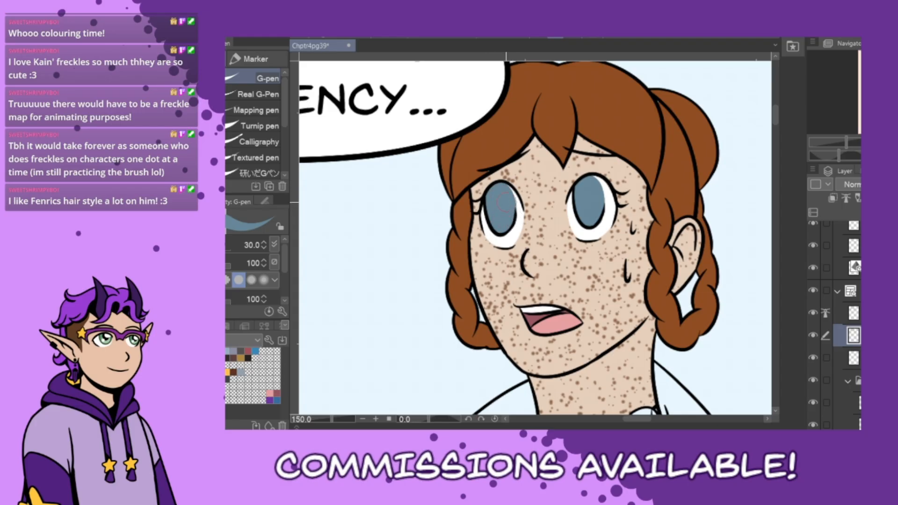
# Add a lighter blue patch to the lower part of each iris in the "Or minimizing the urgency" panel
pyautogui.click(228, 351)
pyautogui.moveTo(499, 217)
pyautogui.mouseDown()
pyautogui.moveTo(505, 230)
pyautogui.moveTo(510, 220)
pyautogui.moveTo(496, 215)
pyautogui.moveTo(501, 225)
pyautogui.moveTo(510, 220)
pyautogui.mouseUp()
pyautogui.moveTo(580, 217)
pyautogui.mouseDown()
pyautogui.moveTo(598, 218)
pyautogui.moveTo(581, 206)
pyautogui.moveTo(596, 217)
pyautogui.moveTo(587, 233)
pyautogui.mouseUp()
# Set the pen colour to black and paint an oval pupil in each eye of the "Or minimizing the urgency" figure
pyautogui.click(227, 326)
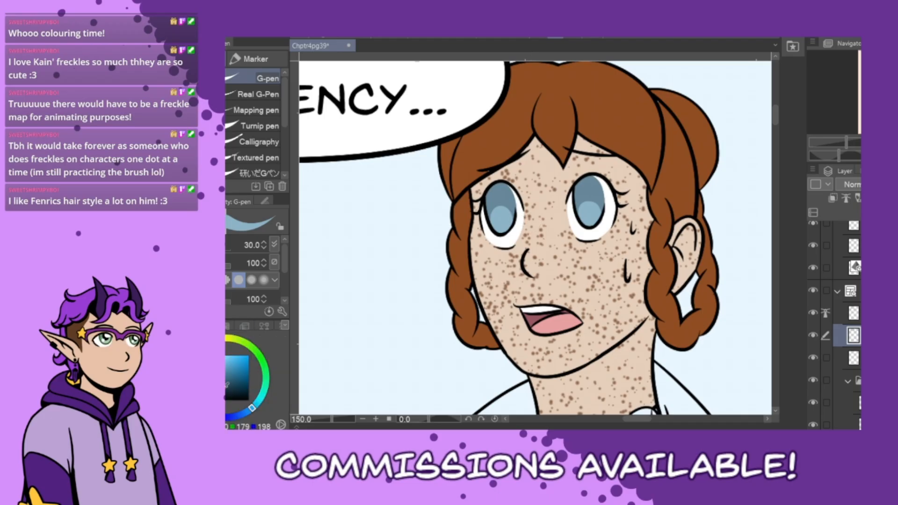
pyautogui.click(220, 399)
pyautogui.moveTo(496, 192)
pyautogui.mouseDown()
pyautogui.moveTo(504, 229)
pyautogui.moveTo(500, 192)
pyautogui.moveTo(496, 210)
pyautogui.moveTo(503, 191)
pyautogui.moveTo(495, 213)
pyautogui.moveTo(502, 190)
pyautogui.moveTo(498, 217)
pyautogui.moveTo(502, 198)
pyautogui.mouseUp()
pyautogui.hotkey('ctrl', 'z')
pyautogui.hotkey('ctrl', 'z')
pyautogui.moveTo(584, 187)
pyautogui.mouseDown()
pyautogui.moveTo(589, 215)
pyautogui.moveTo(591, 180)
pyautogui.moveTo(581, 197)
pyautogui.moveTo(591, 208)
pyautogui.moveTo(588, 183)
pyautogui.moveTo(592, 221)
pyautogui.moveTo(590, 177)
pyautogui.moveTo(588, 211)
pyautogui.mouseUp()
pyautogui.hotkey('ctrl', 'z')
pyautogui.hotkey('ctrl', 'z')
pyautogui.hotkey('ctrl', 'z')
pyautogui.hotkey('ctrl', 'z')
pyautogui.hotkey('ctrl', 'z')
pyautogui.hotkey('ctrl', 'z')
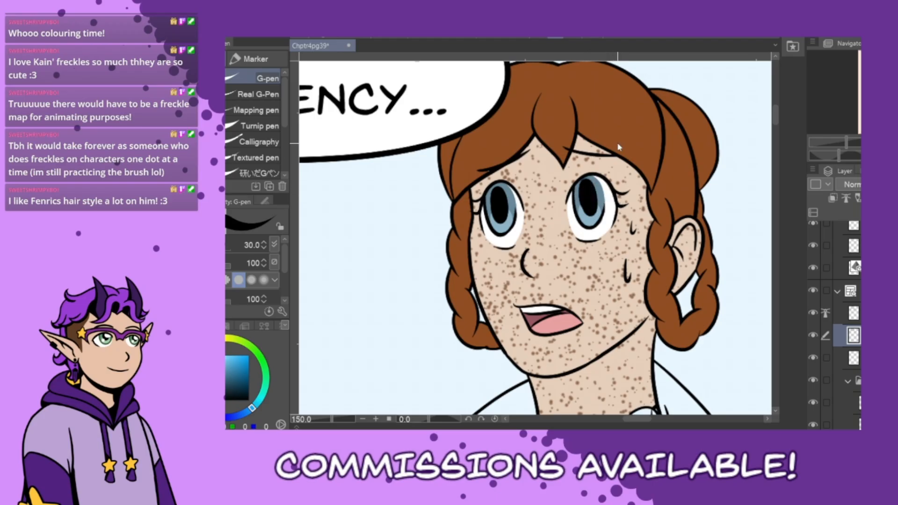
# Undo the black pupils and repaint them as ovals in the upper part of both irises
pyautogui.hotkey('ctrl', 'z')
pyautogui.hotkey('ctrl', 'z')
pyautogui.hotkey('ctrl', 'z')
pyautogui.hotkey('ctrl', 'z')
pyautogui.moveTo(495, 195); pyautogui.dragTo(500, 213)
pyautogui.hotkey('ctrl', 'z')
pyautogui.hotkey('ctrl', 'z')
pyautogui.hotkey('ctrl', 'z')
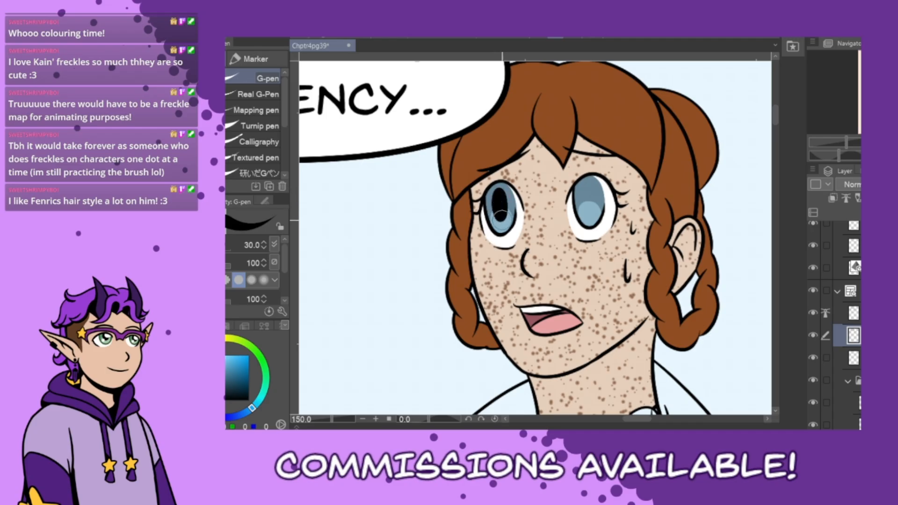
pyautogui.moveTo(587, 188)
pyautogui.mouseDown()
pyautogui.moveTo(588, 219)
pyautogui.moveTo(588, 197)
pyautogui.mouseUp()
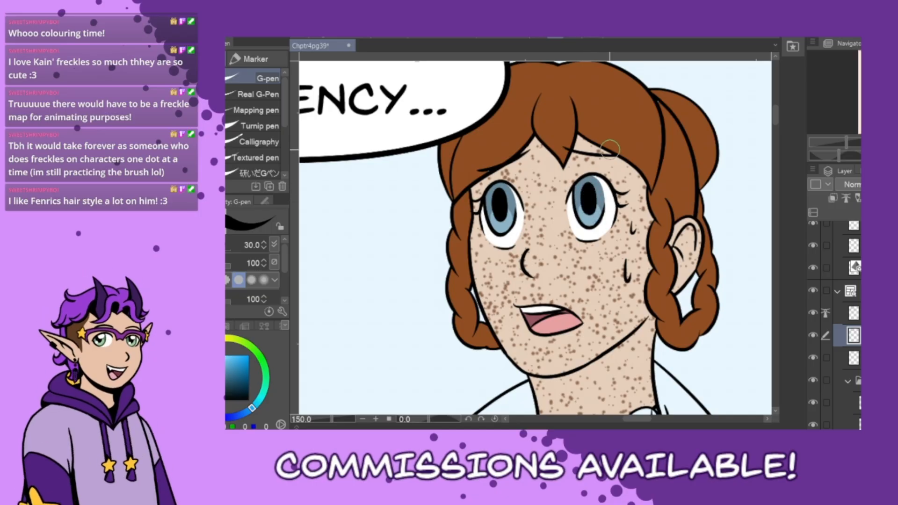
# Add a large white highlight at the top and a small one at the lower side of each iris
pyautogui.press('x')
pyautogui.moveTo(594, 186); pyautogui.dragTo(592, 183)
pyautogui.click(584, 213)
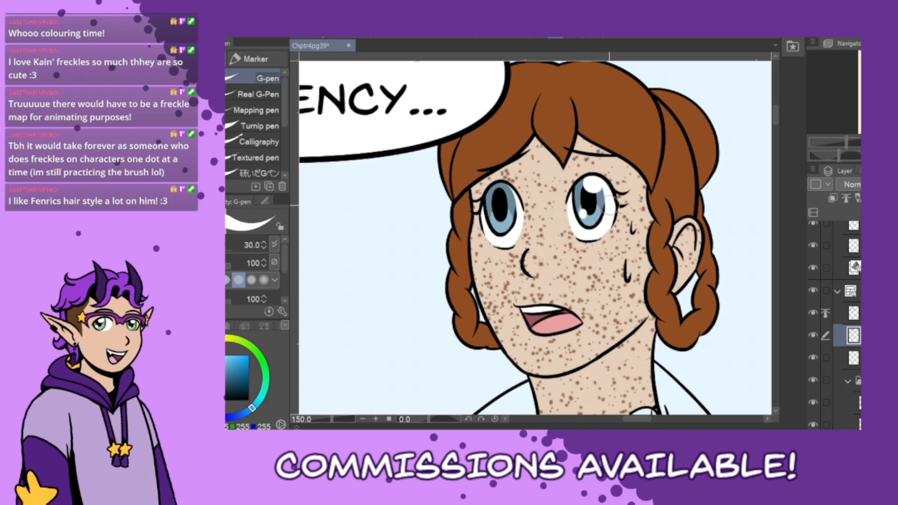
pyautogui.moveTo(506, 188); pyautogui.dragTo(504, 193)
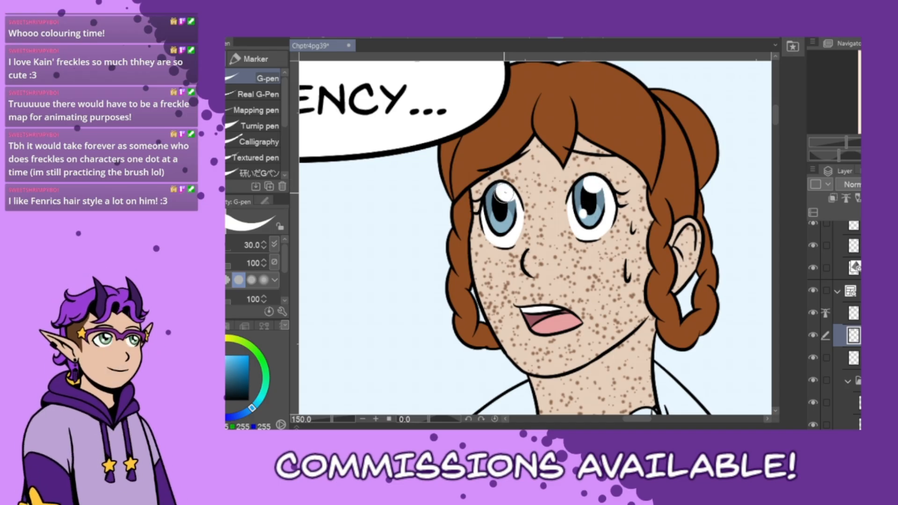
pyautogui.click(493, 221)
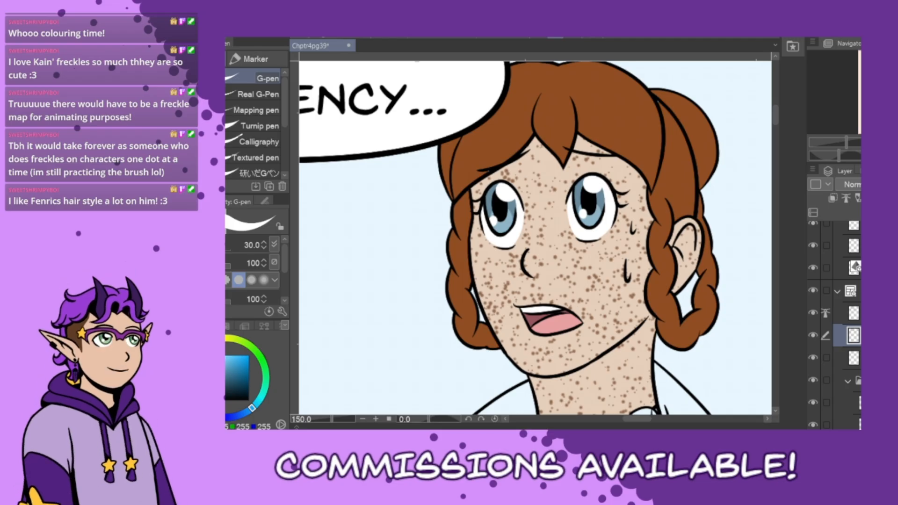
# Paint the eye nearest the visible ear white on the first panel's figure with the size 30 G-pen
pyautogui.keyDown('alt'); pyautogui.click(674, 174); pyautogui.keyUp('alt')
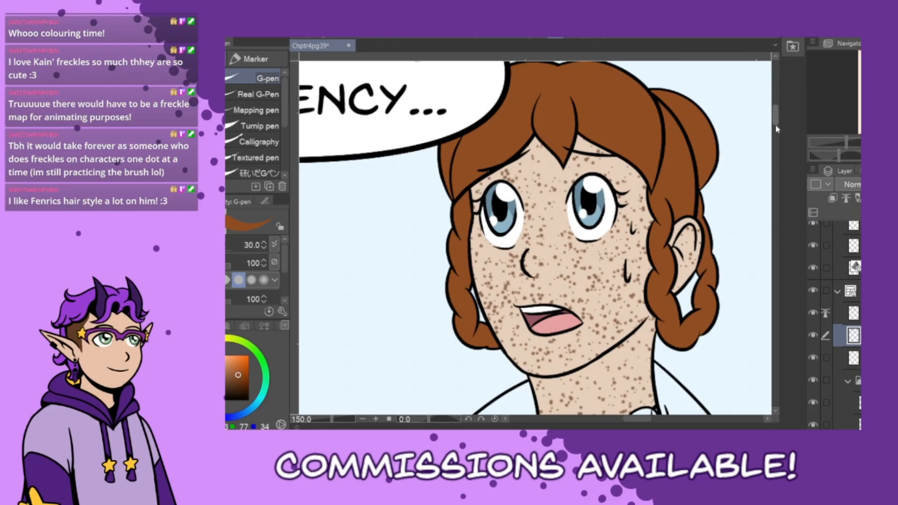
pyautogui.scroll(-3, 775, 128)
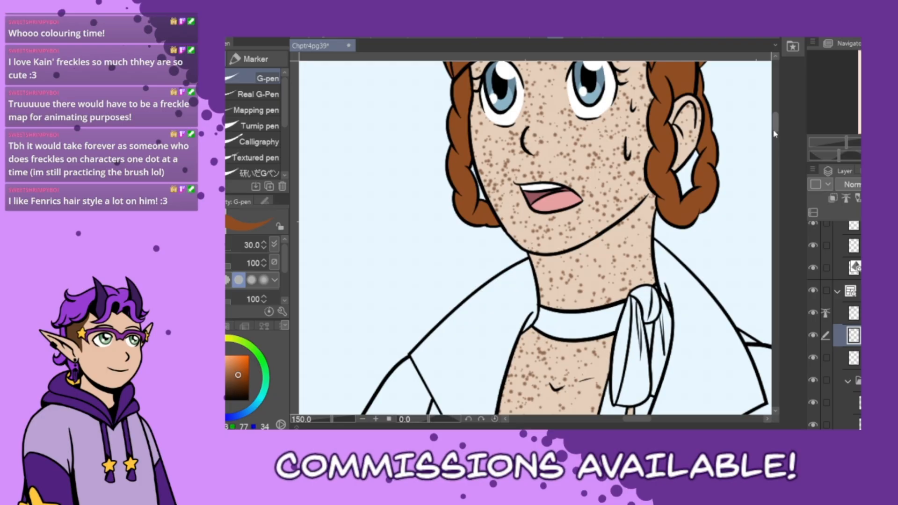
pyautogui.hotkey('ctrl', '-')
pyautogui.hotkey('ctrl', '-')
pyautogui.scroll(-2, 781, 133)
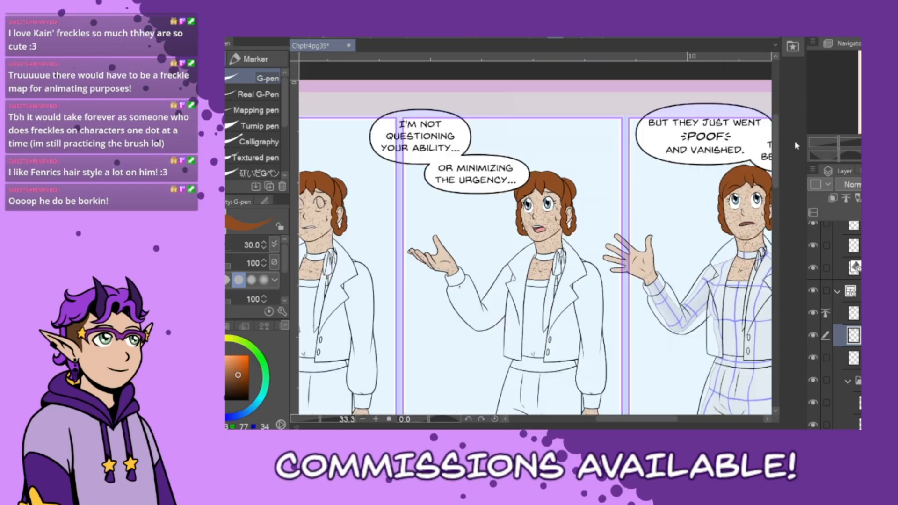
pyautogui.moveTo(672, 419); pyautogui.dragTo(635, 419)
pyautogui.scroll(5, 523, 204)
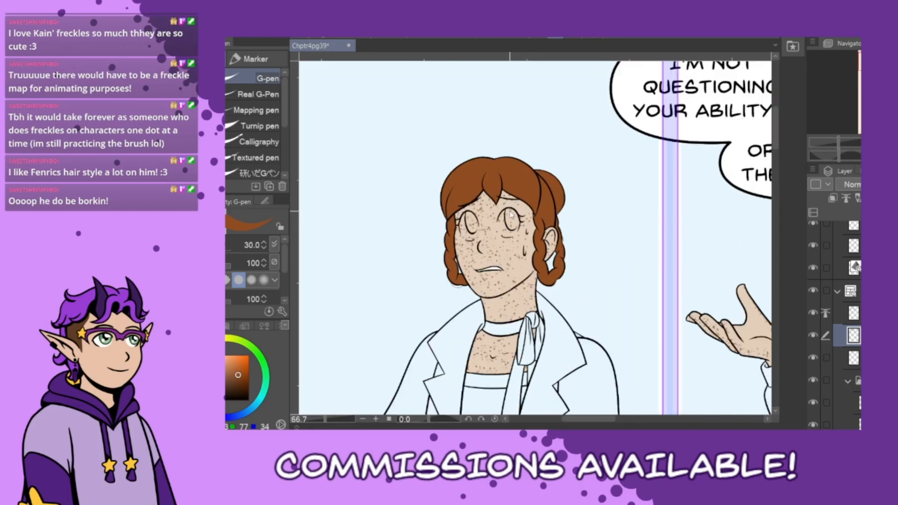
pyautogui.click(206, 356)
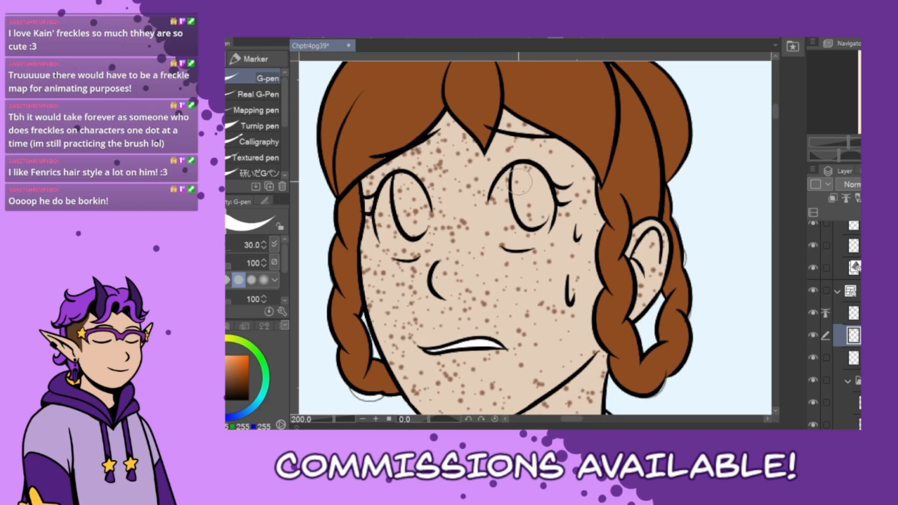
pyautogui.moveTo(501, 177)
pyautogui.mouseDown()
pyautogui.moveTo(496, 220)
pyautogui.moveTo(514, 251)
pyautogui.moveTo(540, 236)
pyautogui.moveTo(550, 190)
pyautogui.moveTo(551, 207)
pyautogui.moveTo(530, 167)
pyautogui.moveTo(508, 176)
pyautogui.moveTo(501, 197)
pyautogui.moveTo(511, 244)
pyautogui.moveTo(541, 225)
pyautogui.moveTo(544, 188)
pyautogui.moveTo(527, 172)
pyautogui.moveTo(514, 176)
pyautogui.moveTo(509, 209)
pyautogui.moveTo(519, 242)
pyautogui.moveTo(520, 178)
pyautogui.moveTo(511, 219)
pyautogui.moveTo(524, 178)
pyautogui.moveTo(523, 236)
pyautogui.moveTo(518, 216)
pyautogui.moveTo(532, 229)
pyautogui.mouseUp()
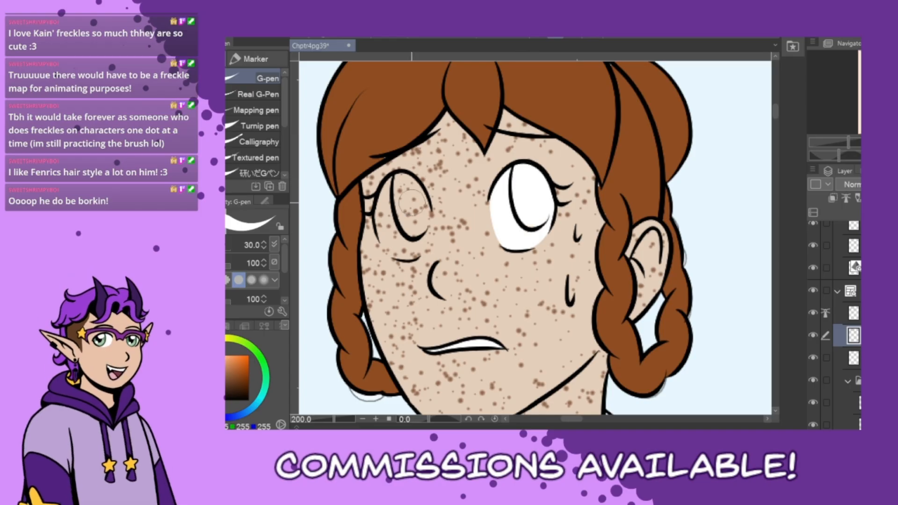
# Sample the hair colour, return to white, and paint the first panel figure's other eye white
pyautogui.keyDown('alt'); pyautogui.click(393, 113); pyautogui.keyUp('alt')
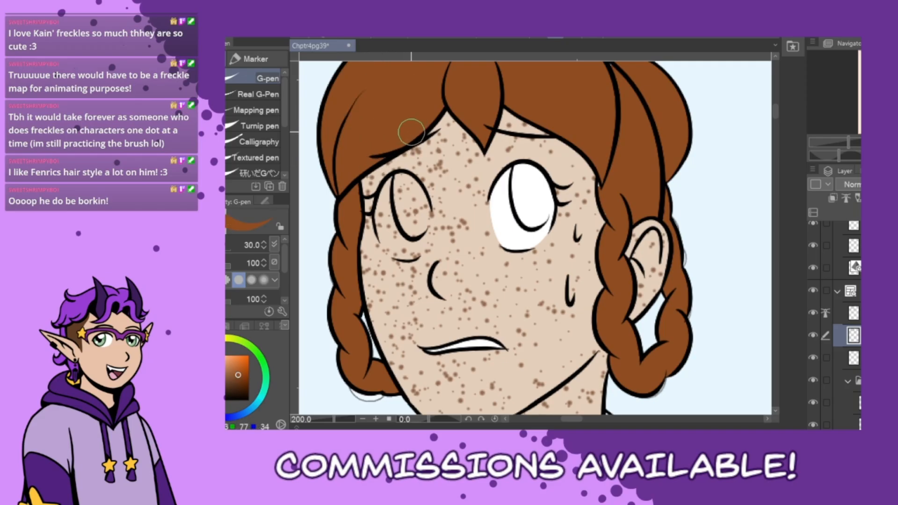
pyautogui.keyDown('alt'); pyautogui.click(635, 164); pyautogui.keyUp('alt')
pyautogui.scroll(2, 776, 116)
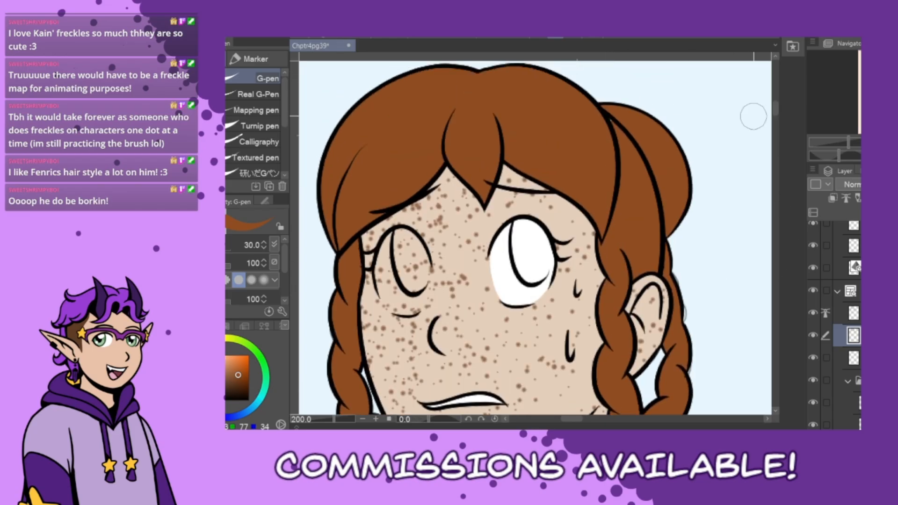
pyautogui.keyDown('alt'); pyautogui.click(524, 290); pyautogui.keyUp('alt')
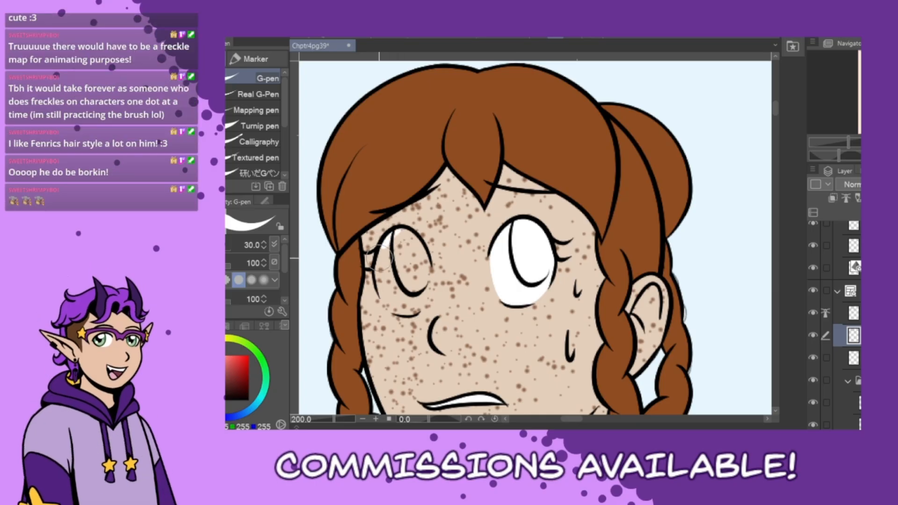
pyautogui.moveTo(392, 232)
pyautogui.mouseDown()
pyautogui.moveTo(380, 291)
pyautogui.moveTo(403, 312)
pyautogui.moveTo(414, 303)
pyautogui.mouseUp()
pyautogui.moveTo(423, 244)
pyautogui.mouseDown()
pyautogui.moveTo(423, 299)
pyautogui.moveTo(408, 314)
pyautogui.mouseUp()
pyautogui.moveTo(410, 232)
pyautogui.mouseDown()
pyautogui.moveTo(385, 278)
pyautogui.moveTo(398, 300)
pyautogui.moveTo(413, 308)
pyautogui.mouseUp()
pyautogui.moveTo(400, 243)
pyautogui.mouseDown()
pyautogui.moveTo(395, 290)
pyautogui.moveTo(402, 242)
pyautogui.moveTo(403, 304)
pyautogui.moveTo(407, 239)
pyautogui.moveTo(410, 307)
pyautogui.moveTo(417, 251)
pyautogui.moveTo(412, 300)
pyautogui.moveTo(405, 247)
pyautogui.moveTo(391, 268)
pyautogui.moveTo(410, 285)
pyautogui.mouseUp()
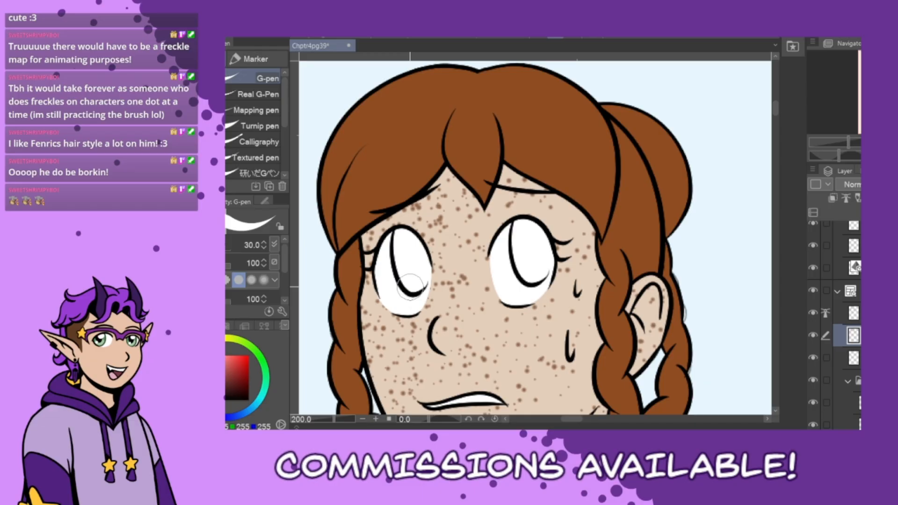
# Pick the grey-blue swatch from the colour set and paint both irises of the first panel's figure
pyautogui.click(227, 326)
pyautogui.click(262, 366)
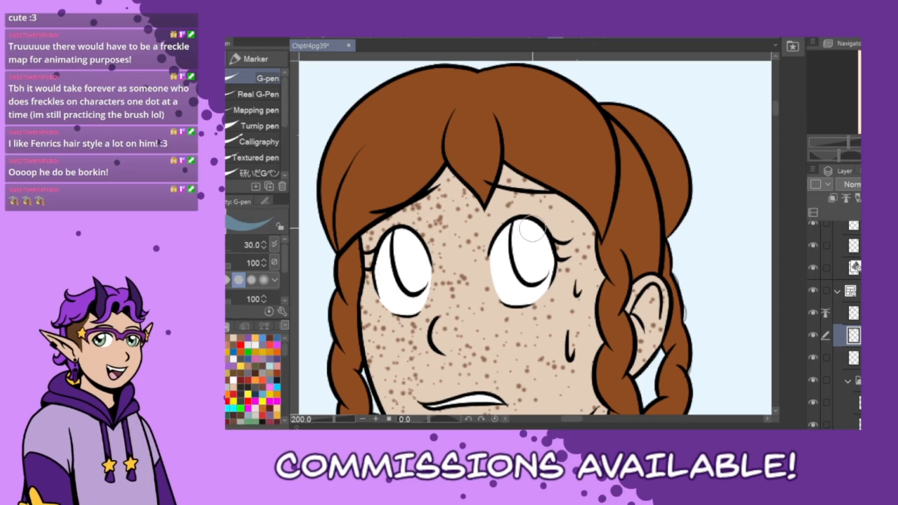
pyautogui.moveTo(519, 218)
pyautogui.mouseDown()
pyautogui.moveTo(527, 276)
pyautogui.moveTo(544, 271)
pyautogui.moveTo(546, 241)
pyautogui.moveTo(539, 220)
pyautogui.moveTo(524, 222)
pyautogui.moveTo(544, 259)
pyautogui.mouseUp()
pyautogui.moveTo(519, 229)
pyautogui.mouseDown()
pyautogui.moveTo(531, 266)
pyautogui.moveTo(541, 260)
pyautogui.moveTo(537, 240)
pyautogui.mouseUp()
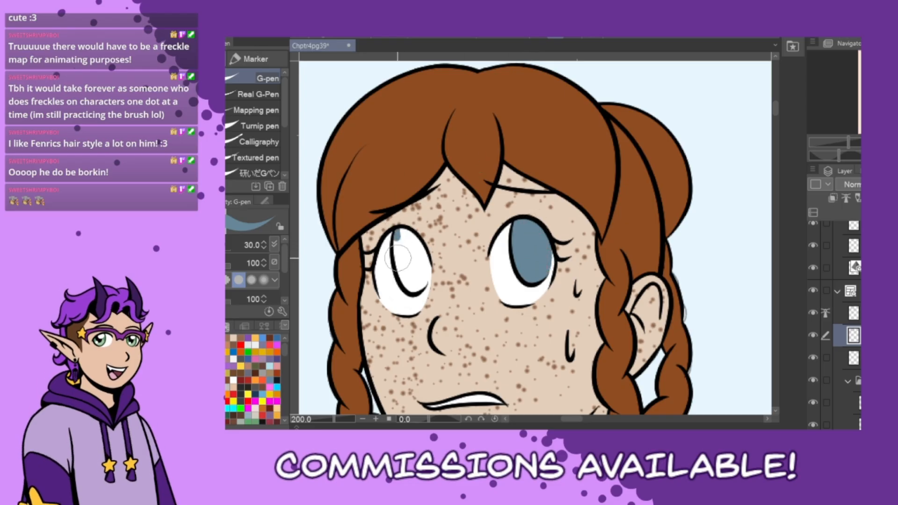
pyautogui.moveTo(400, 233)
pyautogui.mouseDown()
pyautogui.moveTo(397, 276)
pyautogui.moveTo(414, 295)
pyautogui.moveTo(428, 285)
pyautogui.moveTo(423, 252)
pyautogui.moveTo(431, 276)
pyautogui.moveTo(405, 236)
pyautogui.moveTo(414, 276)
pyautogui.mouseUp()
pyautogui.hotkey('ctrl', 'z')
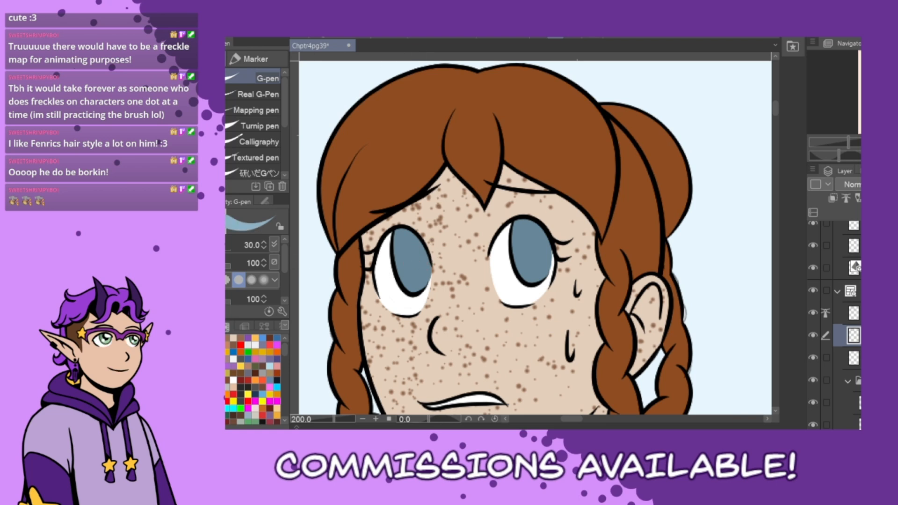
# Paint a lighter blue area over the lower part of both irises of the first panel's figure
pyautogui.moveTo(525, 259)
pyautogui.mouseDown()
pyautogui.moveTo(525, 272)
pyautogui.moveTo(539, 272)
pyautogui.moveTo(531, 258)
pyautogui.moveTo(531, 267)
pyautogui.moveTo(522, 263)
pyautogui.moveTo(539, 266)
pyautogui.moveTo(530, 253)
pyautogui.moveTo(536, 281)
pyautogui.moveTo(529, 272)
pyautogui.moveTo(541, 276)
pyautogui.moveTo(537, 259)
pyautogui.moveTo(533, 277)
pyautogui.mouseUp()
pyautogui.hotkey('ctrl', 'z')
pyautogui.hotkey('ctrl', 'z')
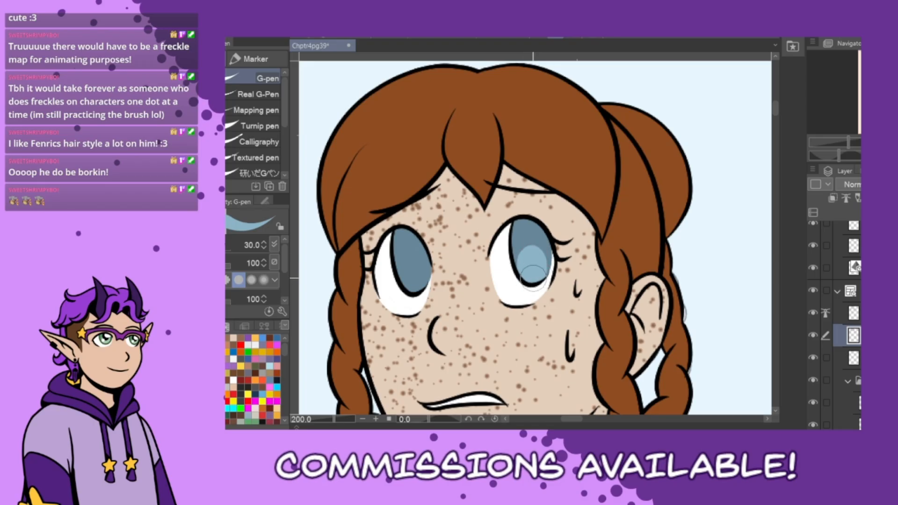
pyautogui.moveTo(404, 268)
pyautogui.mouseDown()
pyautogui.moveTo(410, 286)
pyautogui.moveTo(414, 270)
pyautogui.moveTo(408, 285)
pyautogui.moveTo(421, 287)
pyautogui.moveTo(404, 262)
pyautogui.moveTo(407, 287)
pyautogui.moveTo(416, 290)
pyautogui.mouseUp()
pyautogui.hotkey('ctrl', 'z')
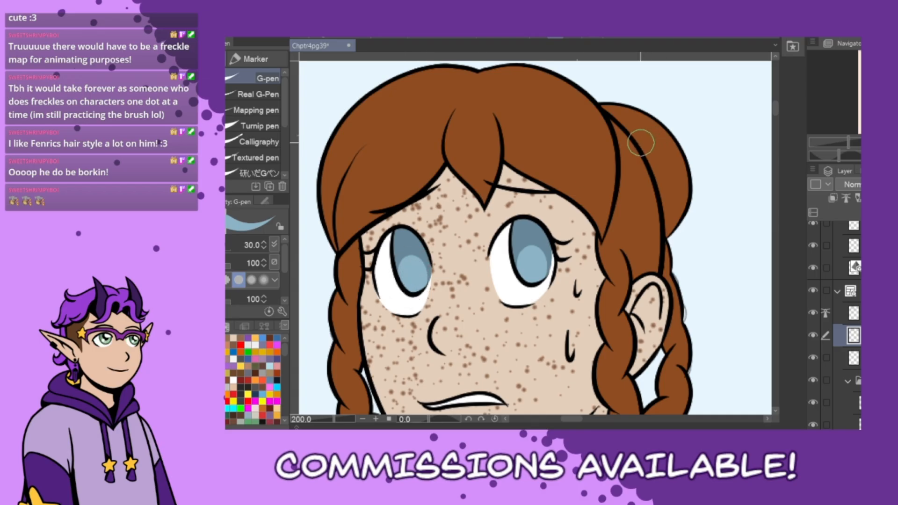
# Switch to black and paint a pupil in each iris of the first panel's figure
pyautogui.press('x')
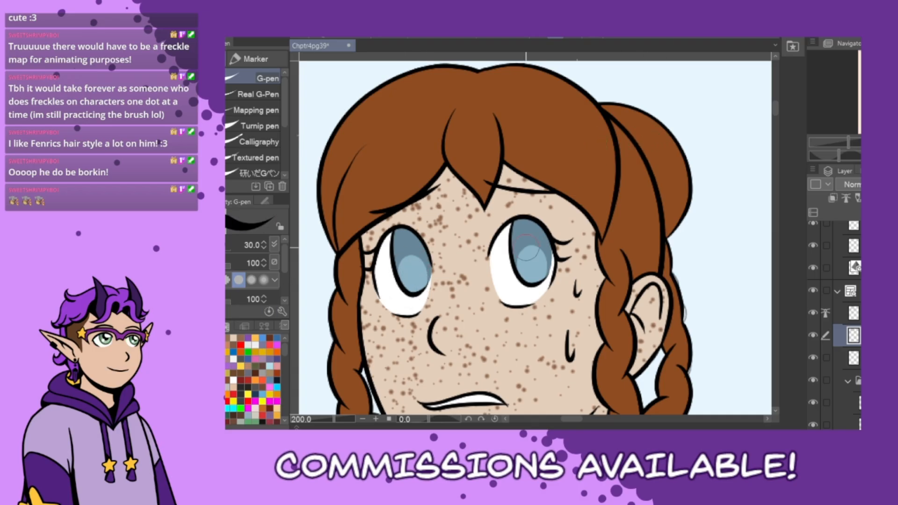
pyautogui.moveTo(526, 248)
pyautogui.mouseDown()
pyautogui.moveTo(530, 271)
pyautogui.moveTo(528, 229)
pyautogui.moveTo(530, 266)
pyautogui.moveTo(539, 237)
pyautogui.mouseUp()
pyautogui.moveTo(409, 244)
pyautogui.mouseDown()
pyautogui.moveTo(412, 283)
pyautogui.moveTo(414, 228)
pyautogui.mouseUp()
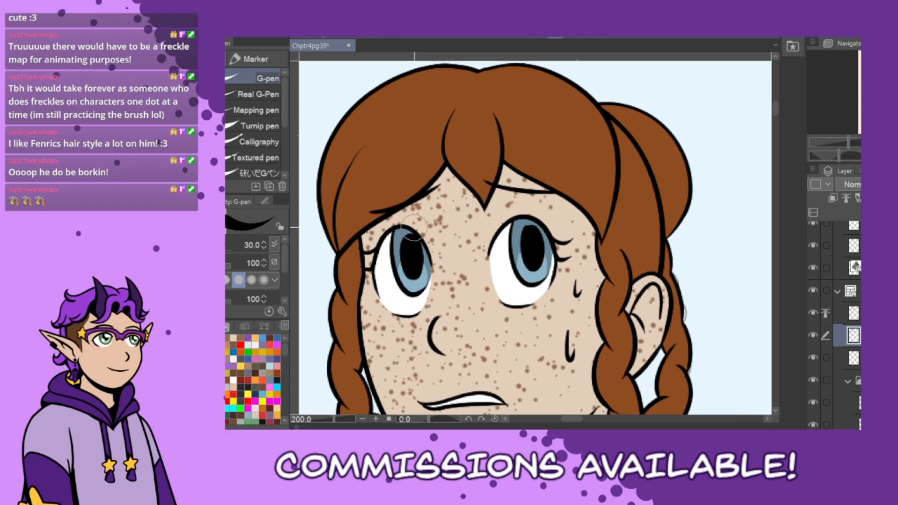
# Switch to white and add a large upper highlight and a small lower highlight to both eyes of the first panel's figure
pyautogui.press('x')
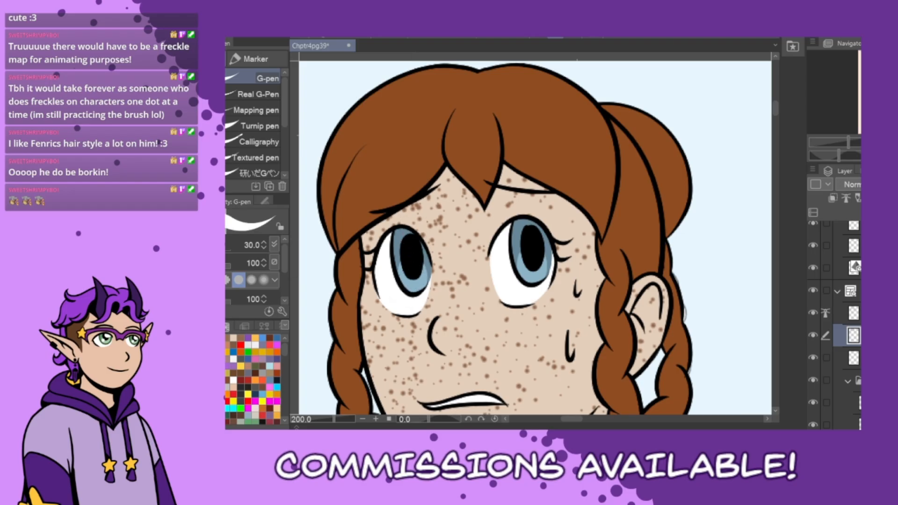
pyautogui.moveTo(538, 224)
pyautogui.mouseDown()
pyautogui.moveTo(532, 235)
pyautogui.moveTo(543, 230)
pyautogui.mouseUp()
pyautogui.click(537, 230)
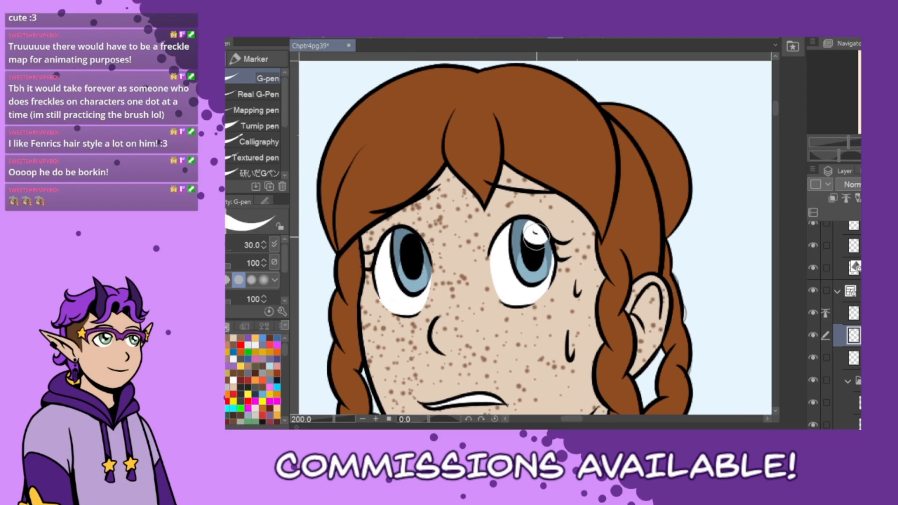
pyautogui.click(524, 267)
pyautogui.moveTo(404, 236); pyautogui.dragTo(423, 249)
pyautogui.hotkey('ctrl', 'z')
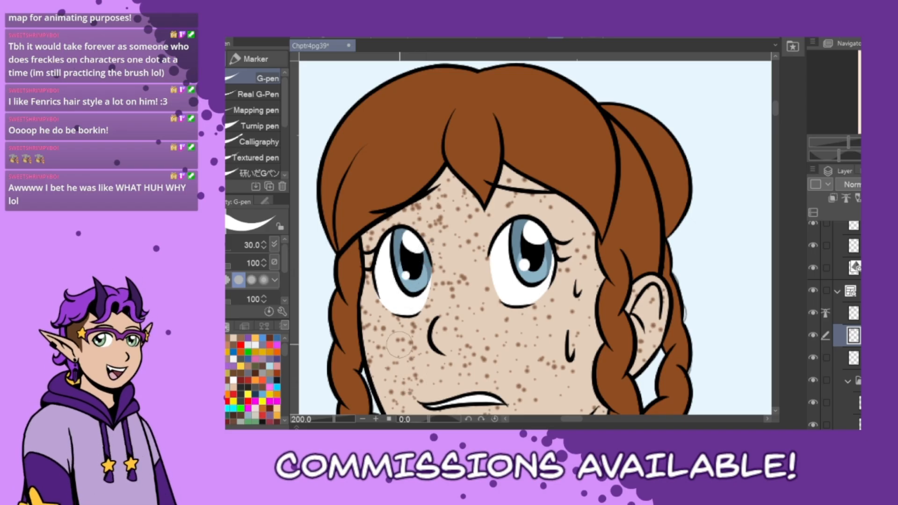
pyautogui.click(403, 275)
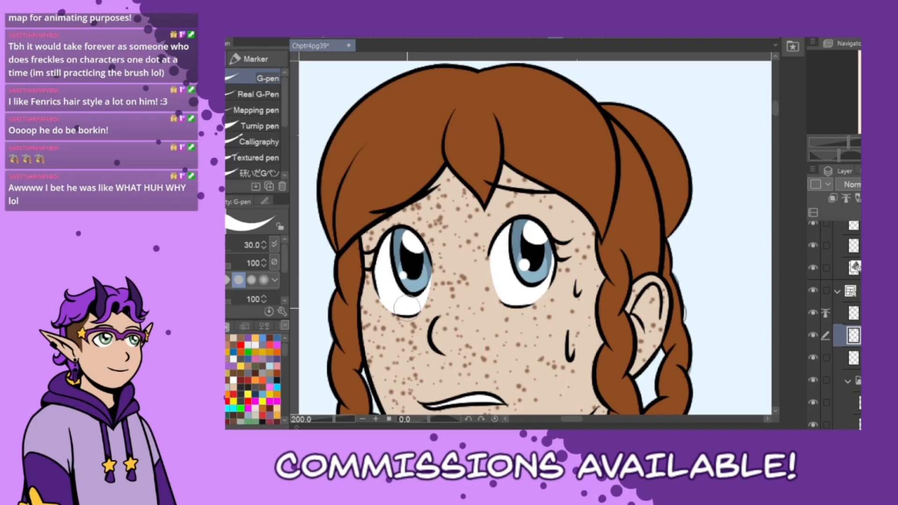
# Show the colour wheel, open page Chptr4pg30 and zoom to its close-up panel of the character held by glowing hands
pyautogui.hotkey('ctrl', '-')
pyautogui.hotkey('ctrl', '-')
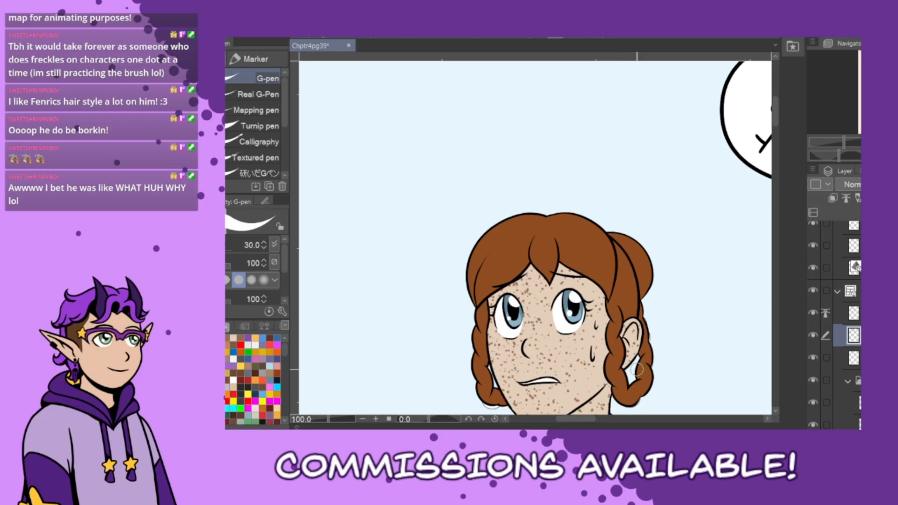
pyautogui.click(226, 326)
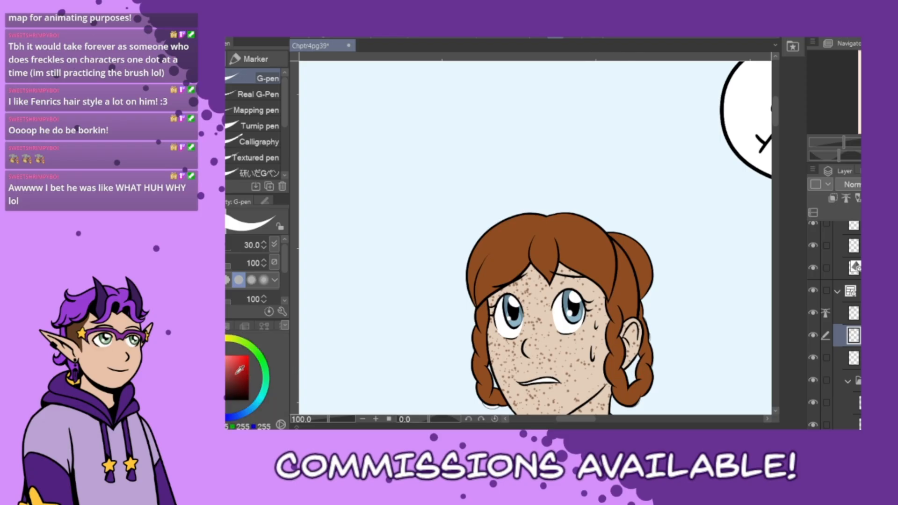
pyautogui.click(258, 404)
pyautogui.moveTo(221, 359); pyautogui.dragTo(218, 364)
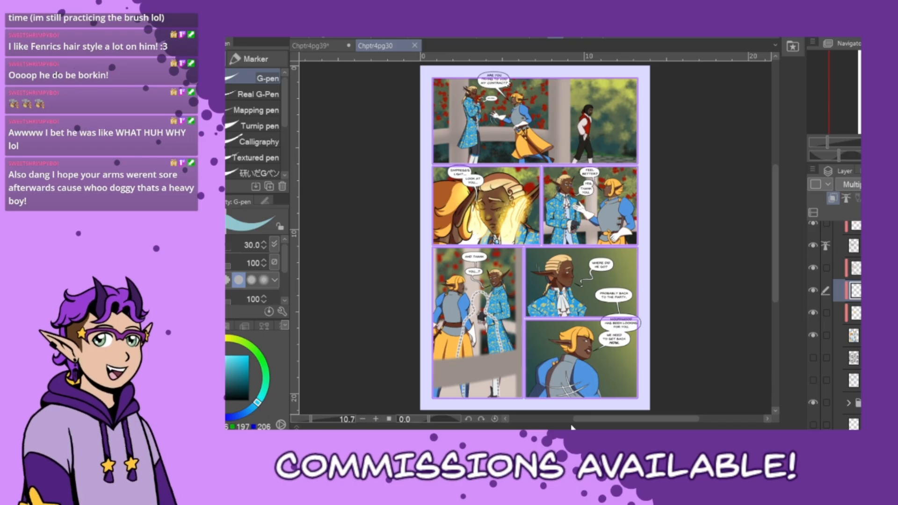
pyautogui.scroll(4, 530, 184)
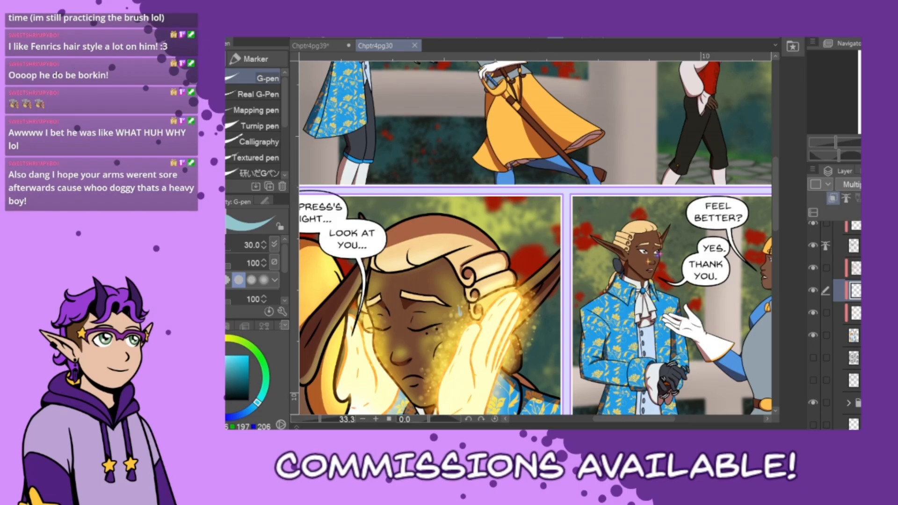
pyautogui.scroll(3, 778, 154)
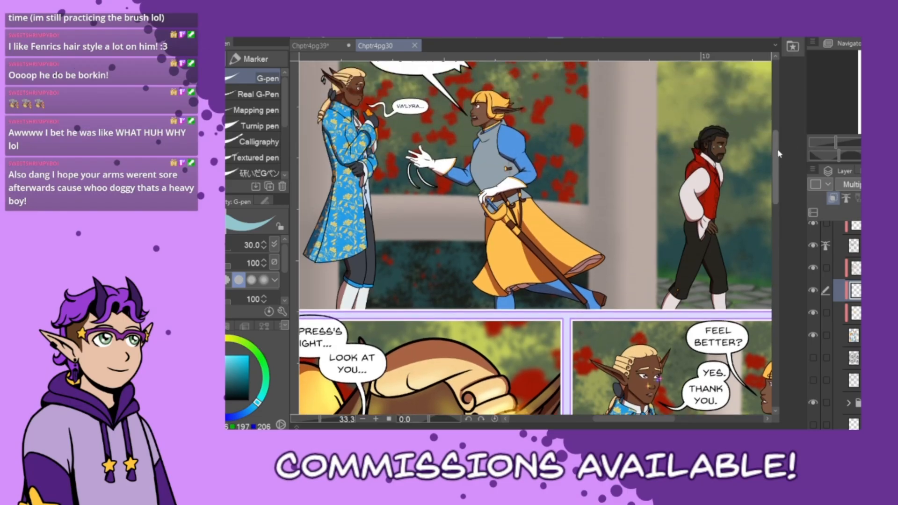
pyautogui.moveTo(778, 154); pyautogui.dragTo(787, 182)
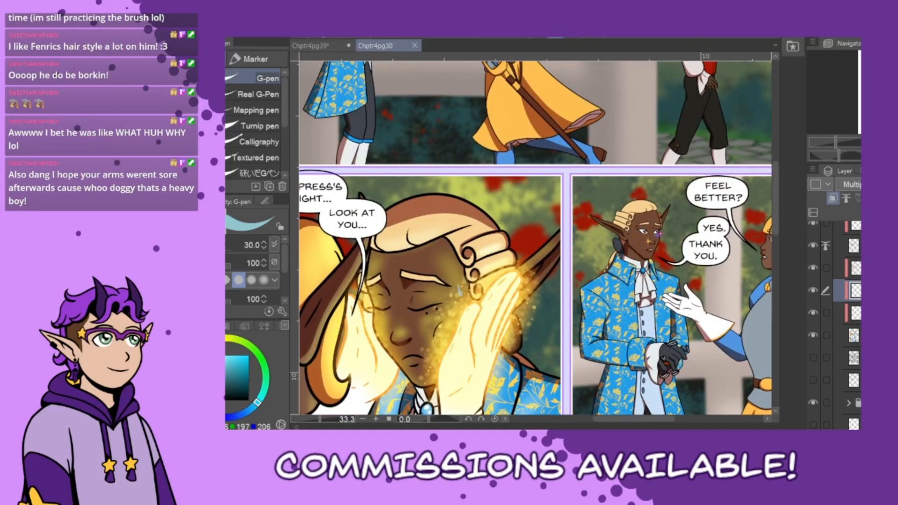
pyautogui.scroll(5, 841, 325)
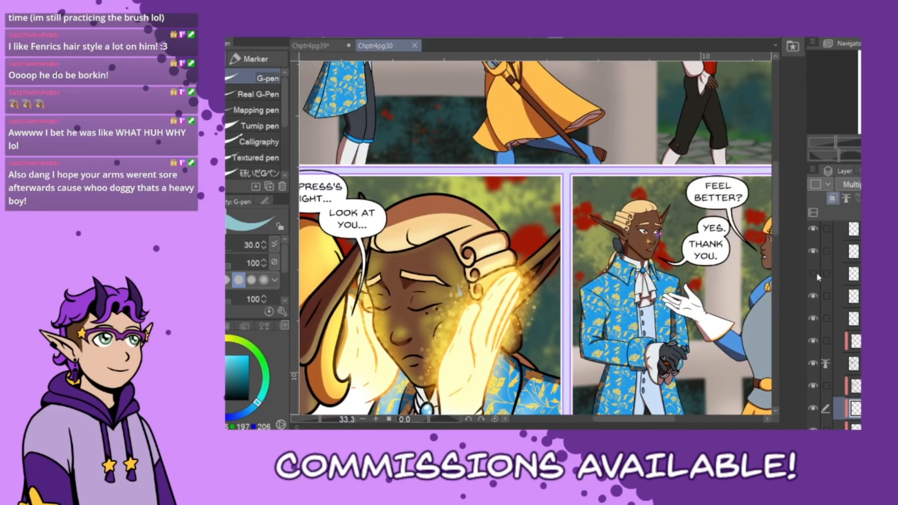
# Hide the glow and sparkle effect layers of Chptr4pg30 and toggle the shading layers off and back on
pyautogui.moveTo(816, 301); pyautogui.dragTo(813, 321)
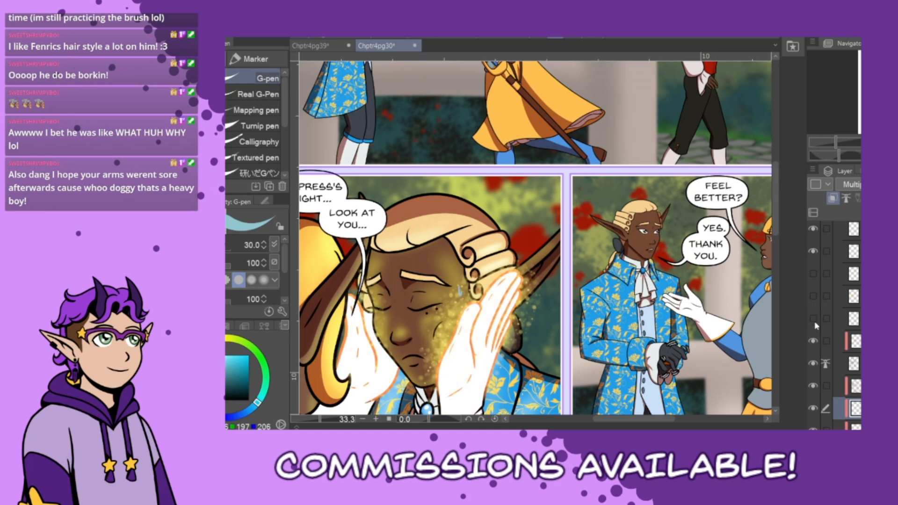
pyautogui.click(814, 251)
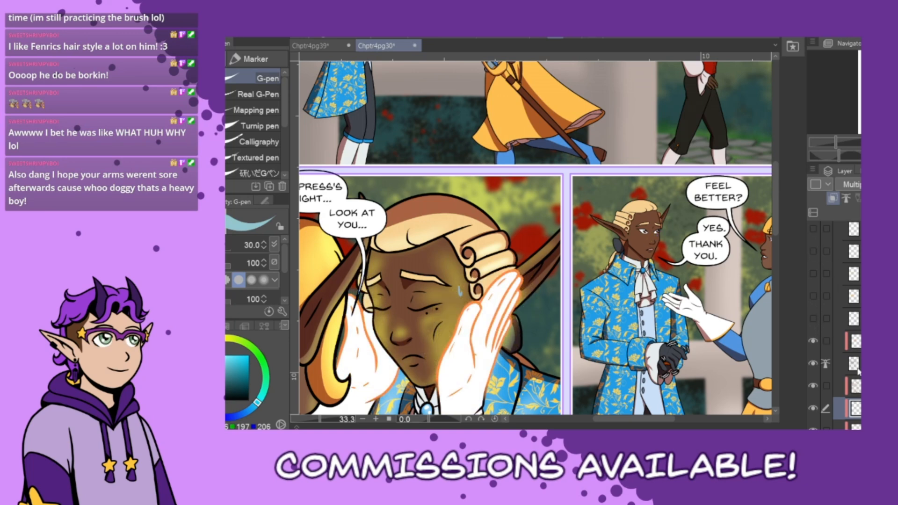
pyautogui.click(814, 408)
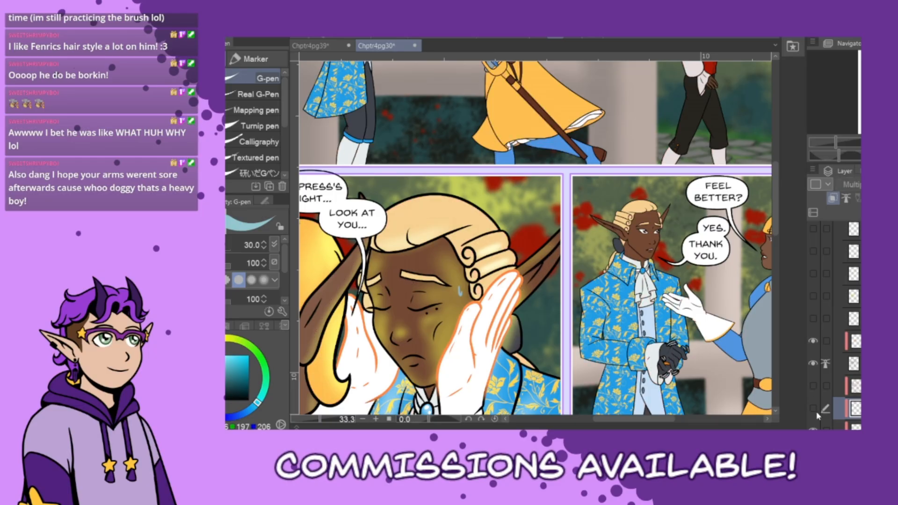
pyautogui.moveTo(814, 408); pyautogui.dragTo(814, 386)
# Check the line art layers, sample the light blue of the close-up character's sweat drop and return to page Chptr4pg39
pyautogui.click(853, 363)
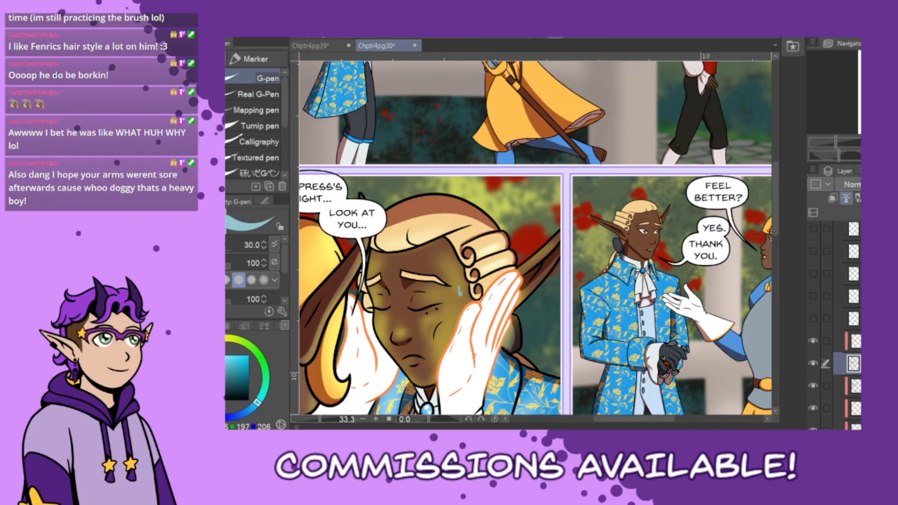
pyautogui.click(854, 341)
pyautogui.keyDown('alt'); pyautogui.click(459, 292); pyautogui.keyUp('alt')
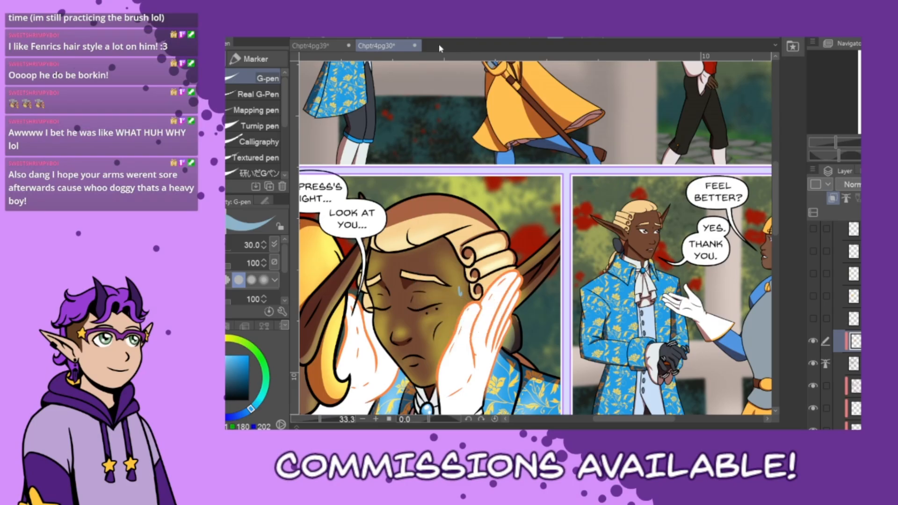
pyautogui.click(311, 45)
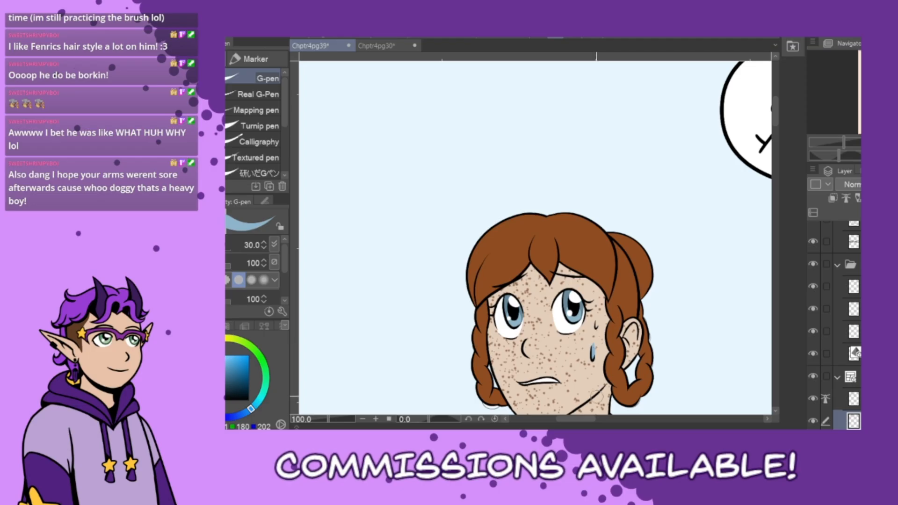
# Add a new layer clipped to the line art and colour the first panel figure's sweat drop lines light blue
pyautogui.moveTo(774, 121); pyautogui.dragTo(775, 136)
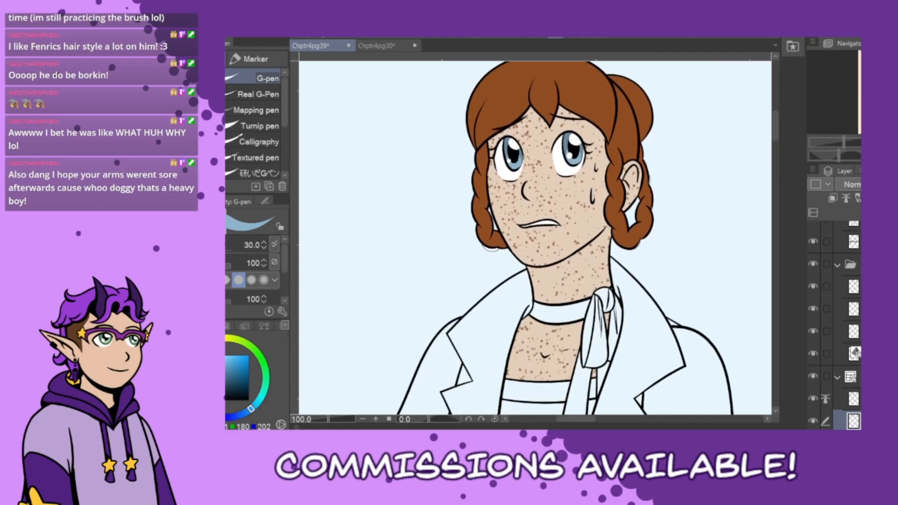
pyautogui.click(854, 399)
pyautogui.hotkey('ctrl', 'shift', 'n')
pyautogui.click(833, 198)
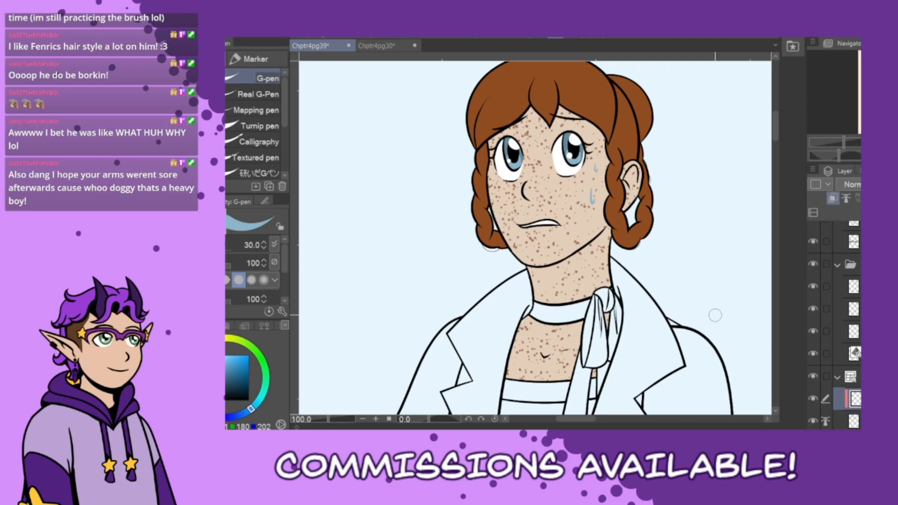
# Add a new layer clipped to the line art in the other character folder and colour the third panel's sweat drop line light blue
pyautogui.hotkey('ctrl', '-')
pyautogui.hotkey('ctrl', '-')
pyautogui.moveTo(611, 422); pyautogui.dragTo(652, 422)
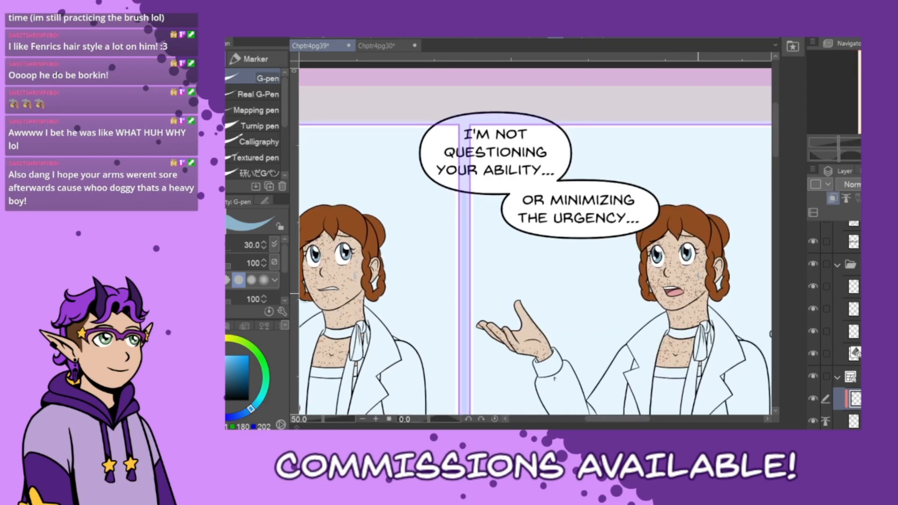
pyautogui.moveTo(645, 420); pyautogui.dragTo(695, 422)
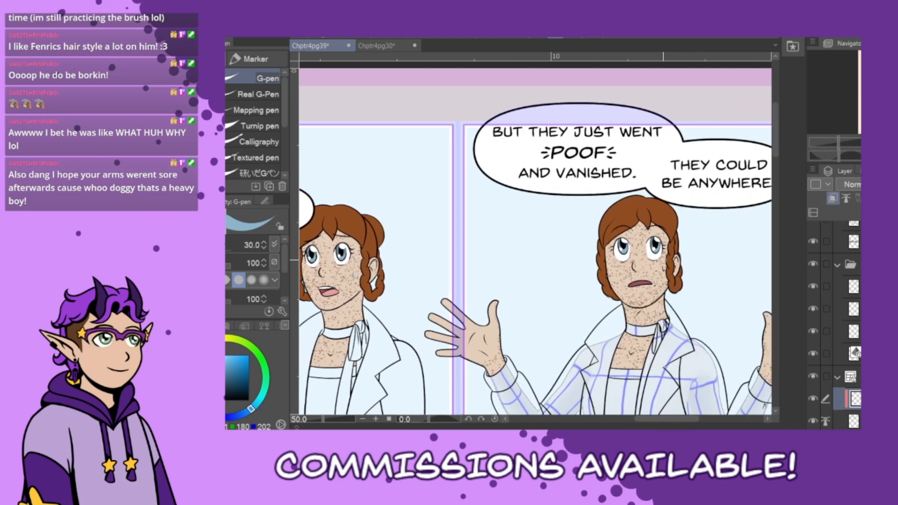
pyautogui.scroll(3, 852, 323)
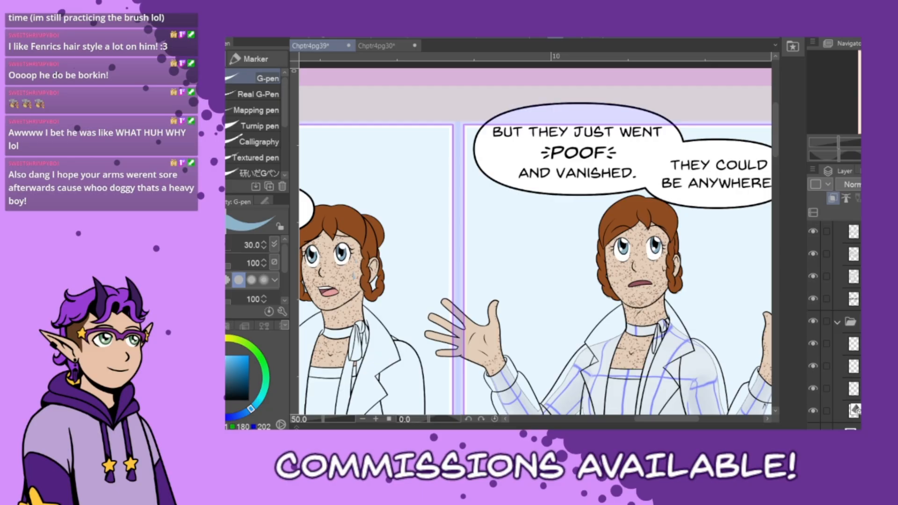
pyautogui.click(854, 343)
pyautogui.click(837, 198)
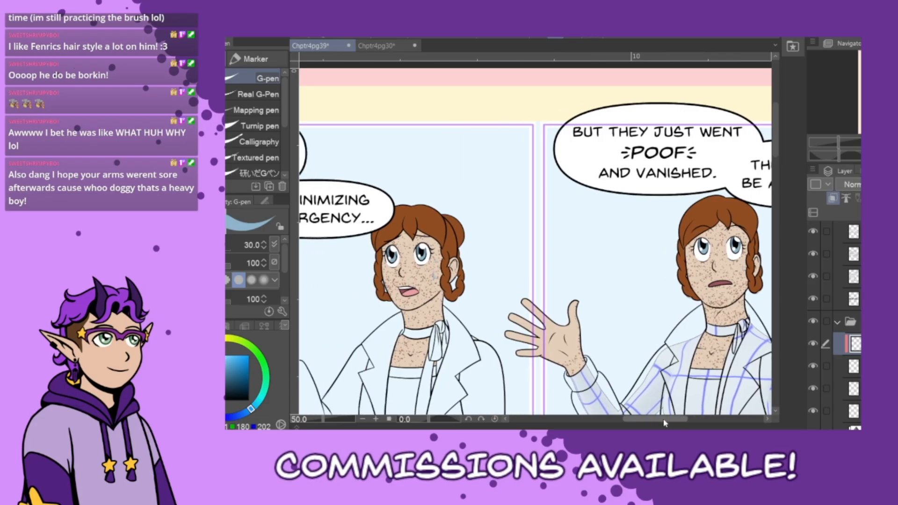
# Select the colour layer below the line art and fill the third panel figure's sweat drop with light blue
pyautogui.moveTo(676, 423); pyautogui.dragTo(611, 422)
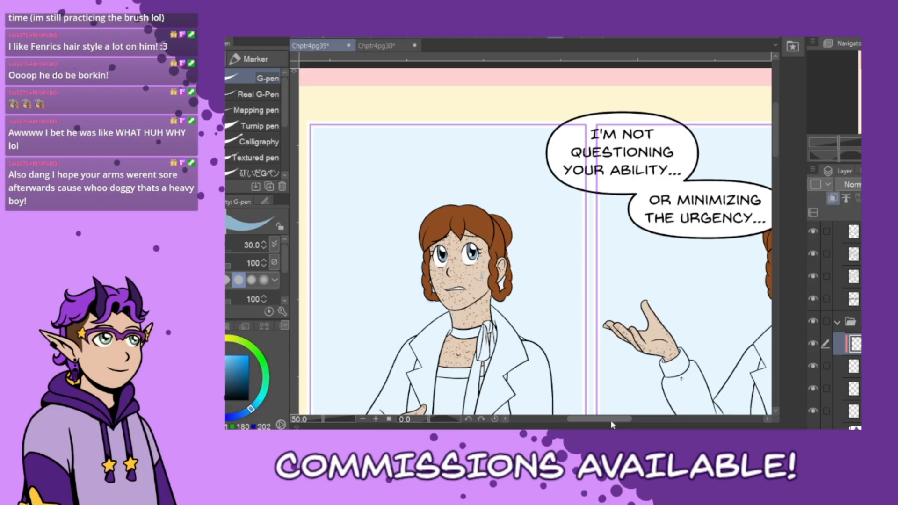
pyautogui.click(854, 389)
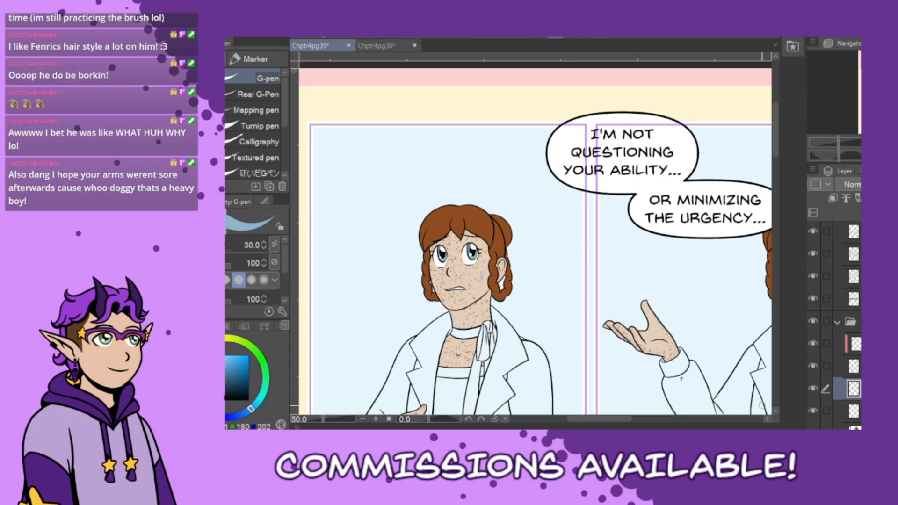
pyautogui.moveTo(627, 423); pyautogui.dragTo(671, 425)
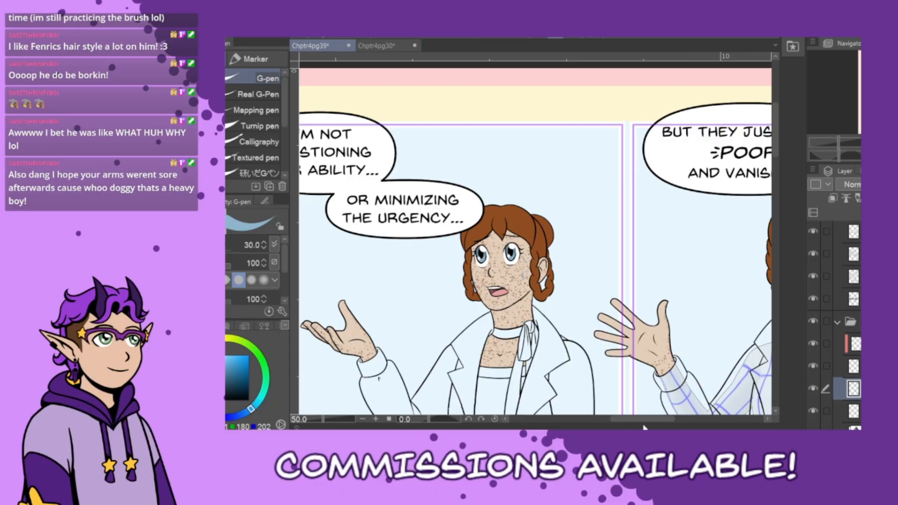
pyautogui.hscroll(5, 654, 423)
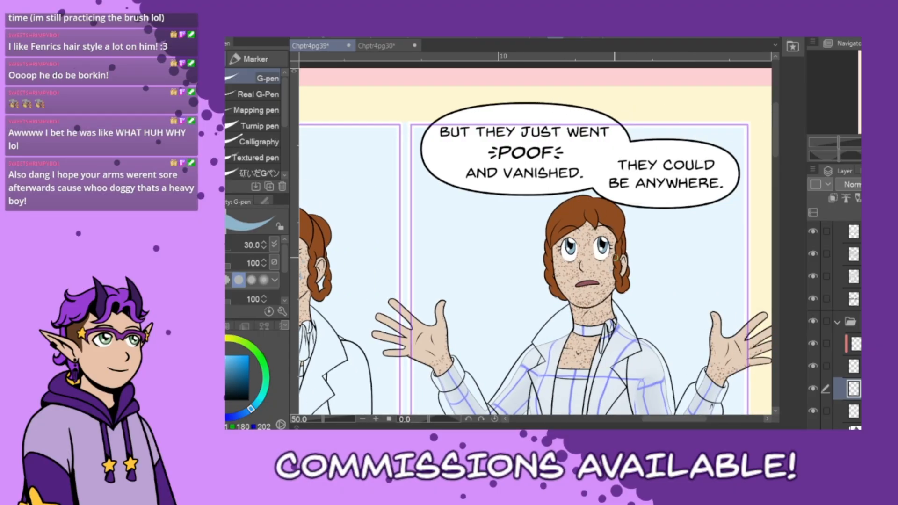
pyautogui.scroll(6, 612, 267)
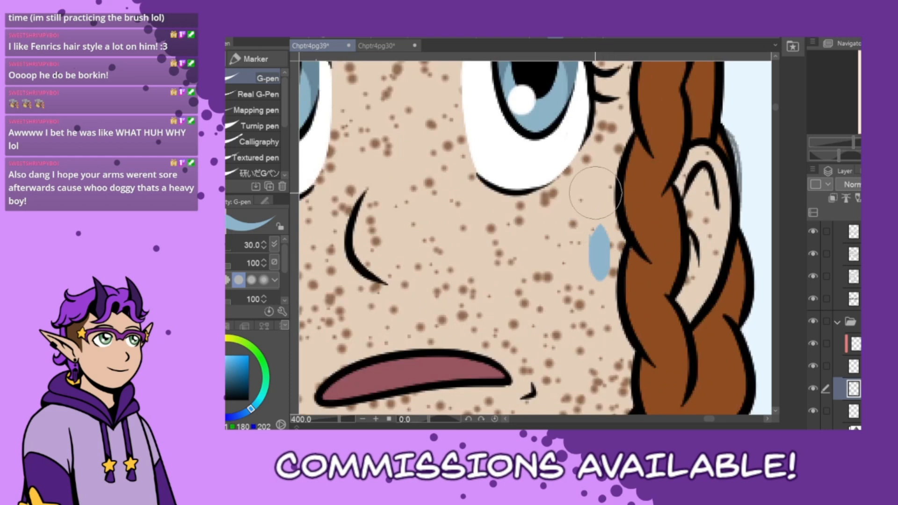
pyautogui.hotkey('ctrl', 'z')
pyautogui.moveTo(601, 269); pyautogui.dragTo(598, 221)
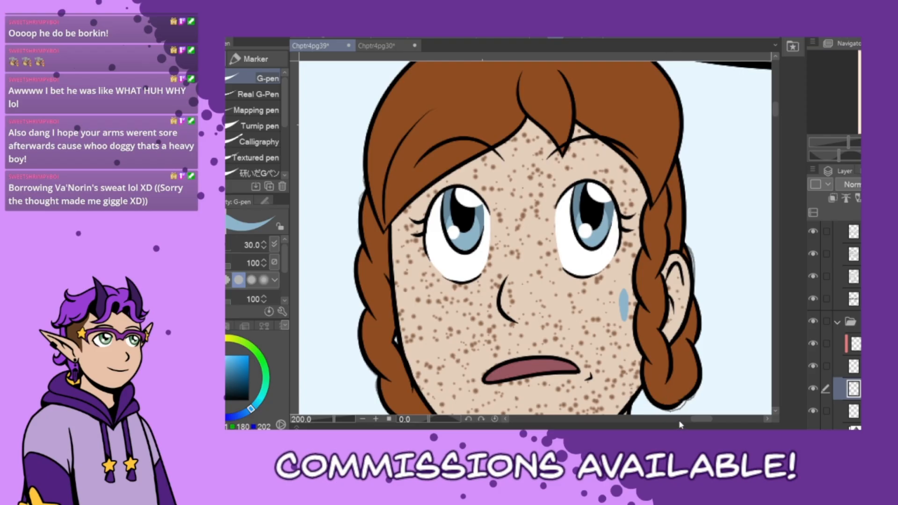
# Undo the third panel's sweat drop fill, repaint it, and fill the second panel figure's two sweat drops light blue
pyautogui.hotkey('ctrl', '-')
pyautogui.moveTo(700, 418); pyautogui.dragTo(689, 419)
pyautogui.hotkey('ctrl', 'z')
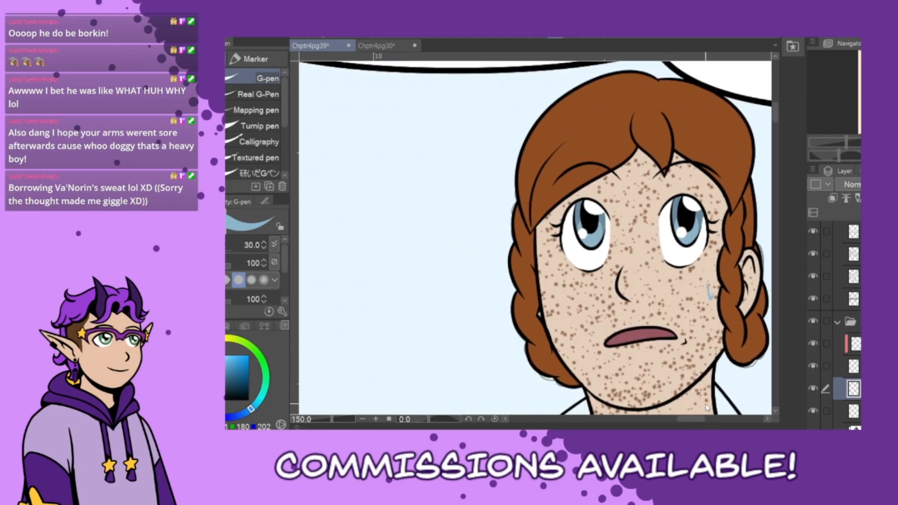
pyautogui.hotkey('ctrl', 'z')
pyautogui.moveTo(709, 276); pyautogui.dragTo(711, 297)
pyautogui.moveTo(691, 419); pyautogui.dragTo(644, 424)
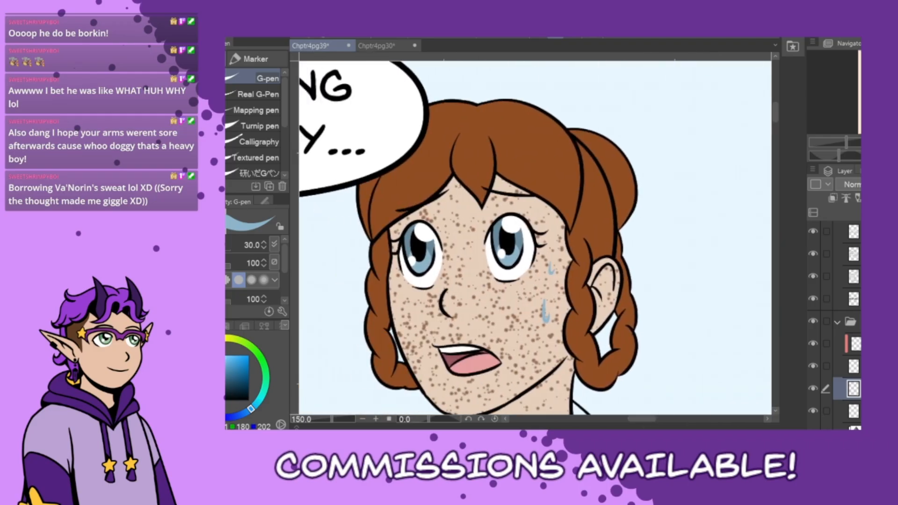
# Delete the clipped light blue layer above the line art and repaint the second panel figure's two sweat drops on the colour layer below
pyautogui.scroll(-3, 837, 327)
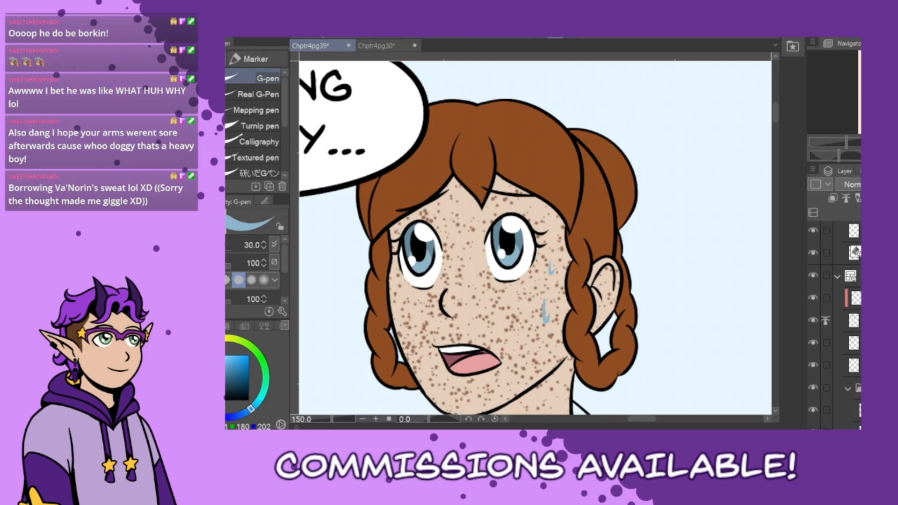
pyautogui.click(855, 295)
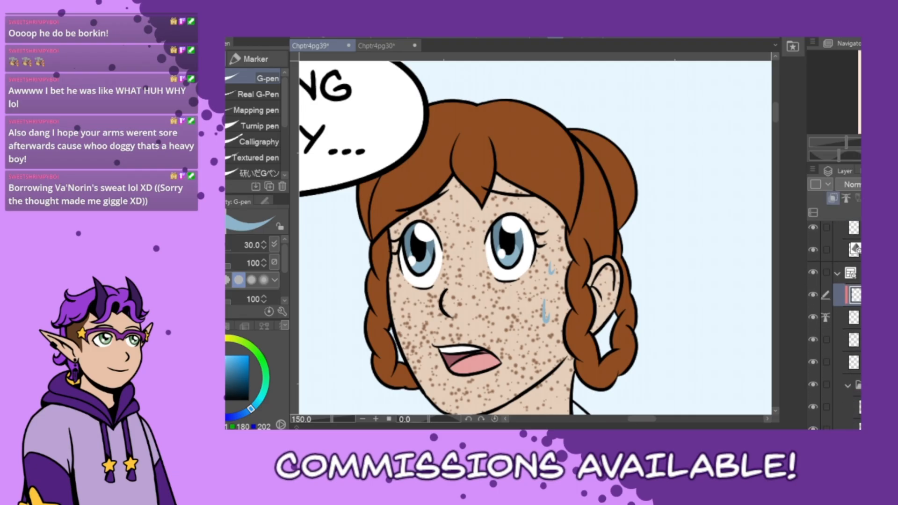
pyautogui.press('Delete')
pyautogui.click(855, 317)
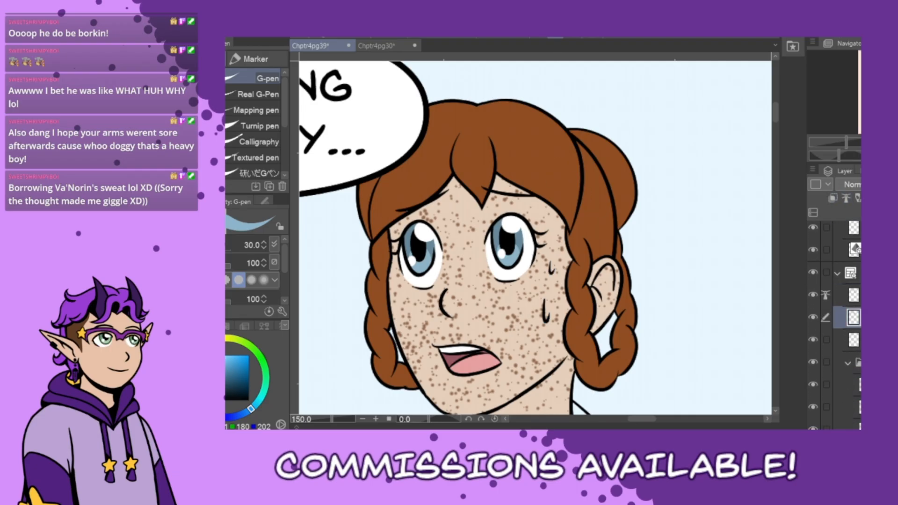
pyautogui.moveTo(546, 320)
pyautogui.mouseDown()
pyautogui.moveTo(553, 252)
pyautogui.moveTo(552, 271)
pyautogui.mouseUp()
pyautogui.moveTo(552, 270); pyautogui.dragTo(554, 256)
# Paint the first panel figure's two sweat drops light blue under the black outlines, undoing a stray stroke
pyautogui.moveTo(637, 418); pyautogui.dragTo(572, 421)
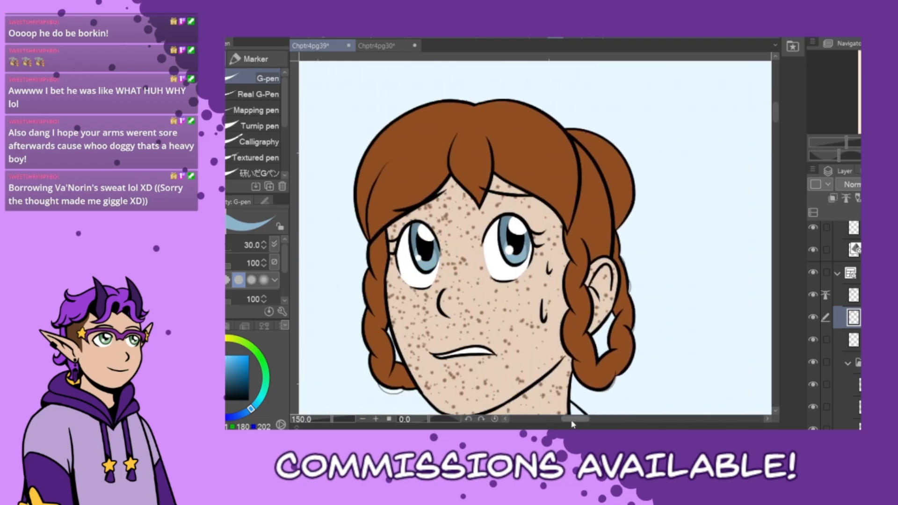
pyautogui.moveTo(544, 320); pyautogui.dragTo(552, 255)
pyautogui.hotkey('ctrl', 'z')
# Look over the figure's colouring across the top row of panels and the page below it
pyautogui.scroll(-2, 680, 344)
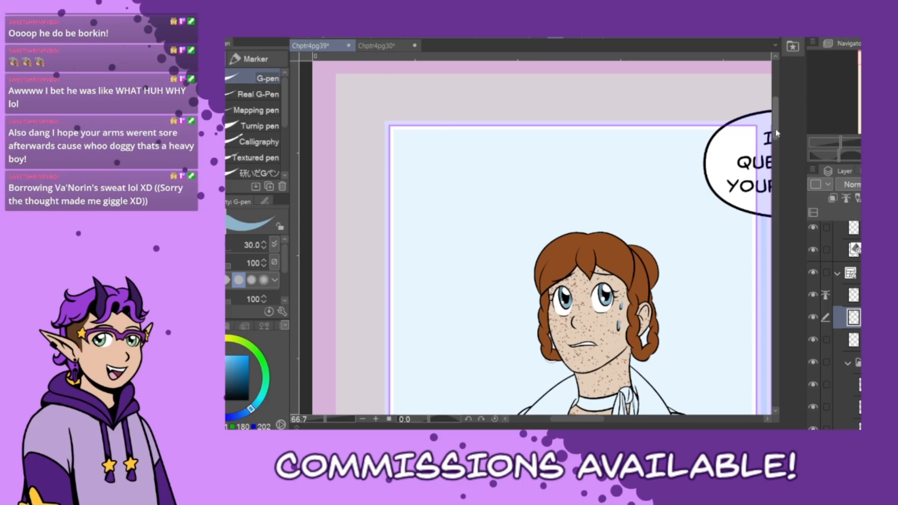
pyautogui.scroll(-3, 680, 344)
pyautogui.scroll(-1, 687, 357)
pyautogui.scroll(-1, 685, 354)
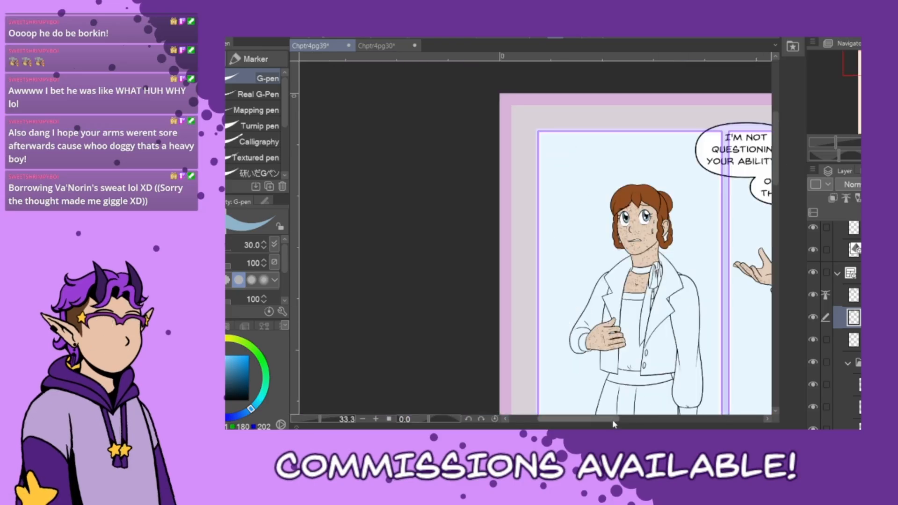
pyautogui.moveTo(612, 420); pyautogui.dragTo(690, 420)
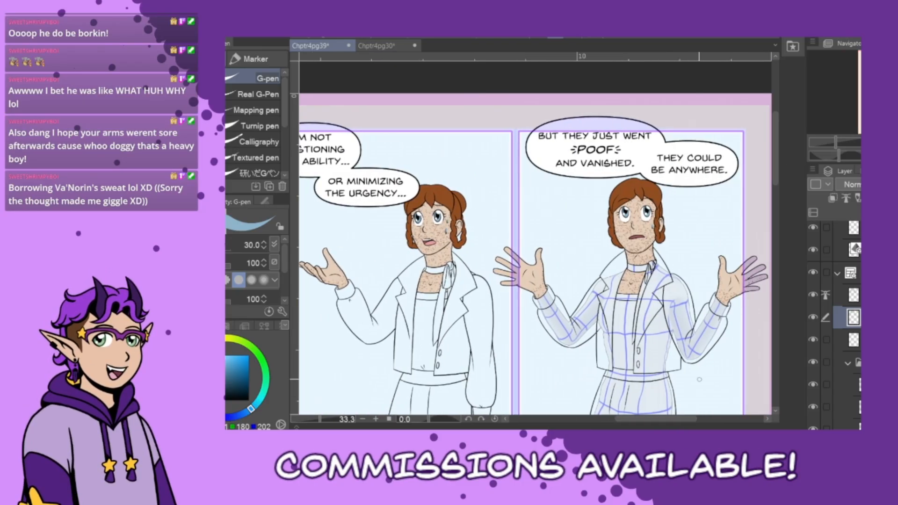
pyautogui.moveTo(775, 173); pyautogui.dragTo(774, 206)
pyautogui.scroll(-1, 761, 209)
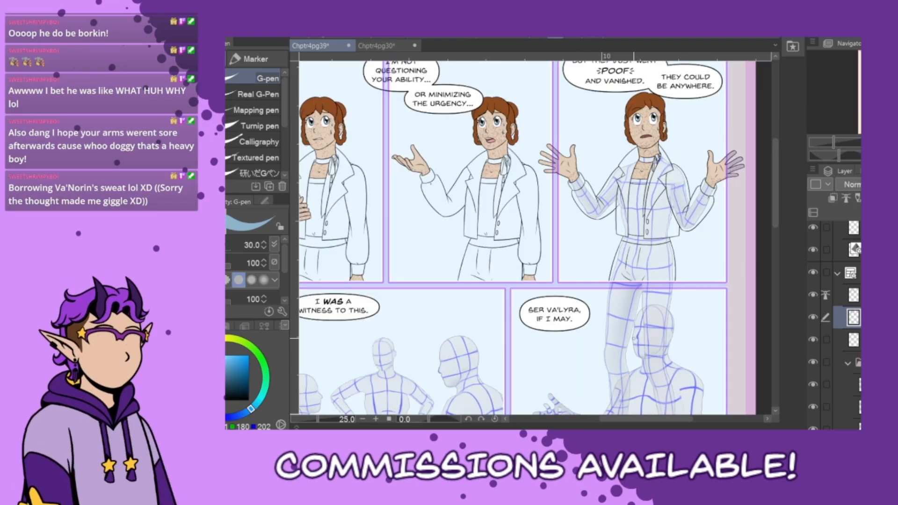
pyautogui.moveTo(635, 423); pyautogui.dragTo(617, 426)
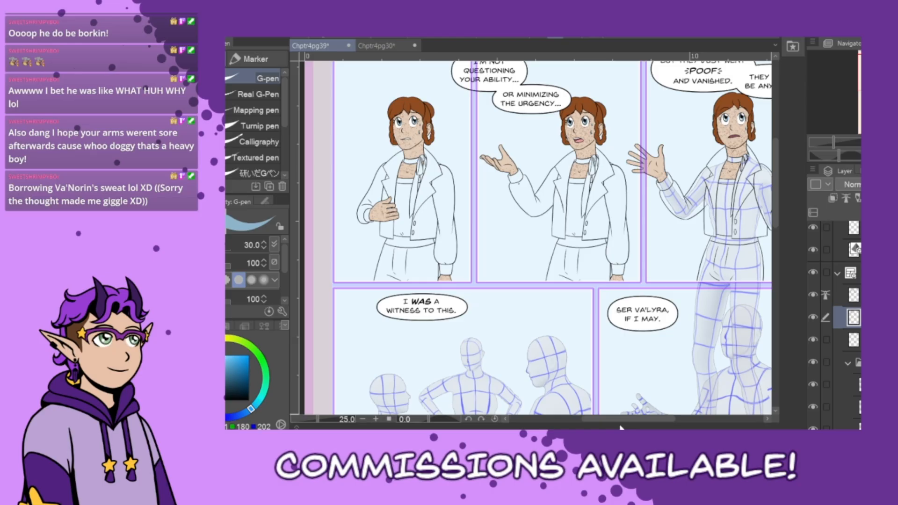
# Open the reference image "Kain Chptr4 Fancy outfit v1.jpg", sample the shirt's orange and return to the Chptr4pg39 page
pyautogui.click(389, 48)
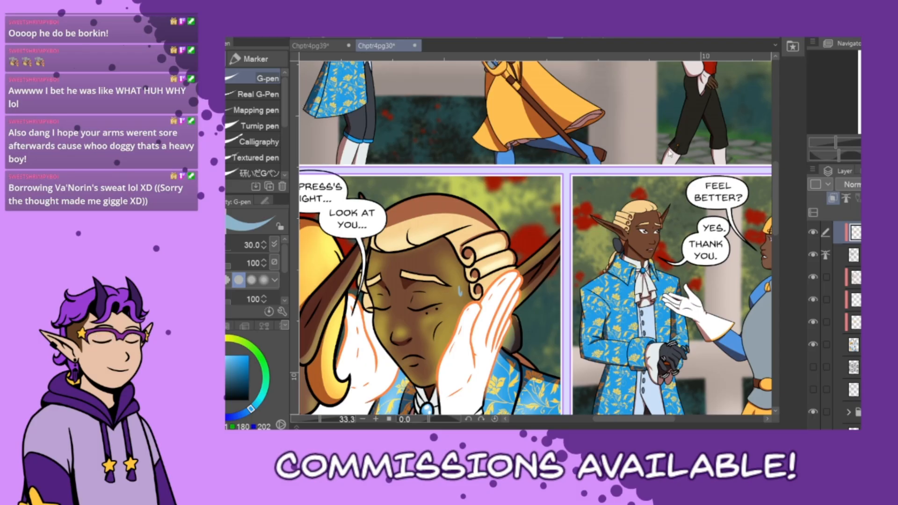
pyautogui.click(575, 403)
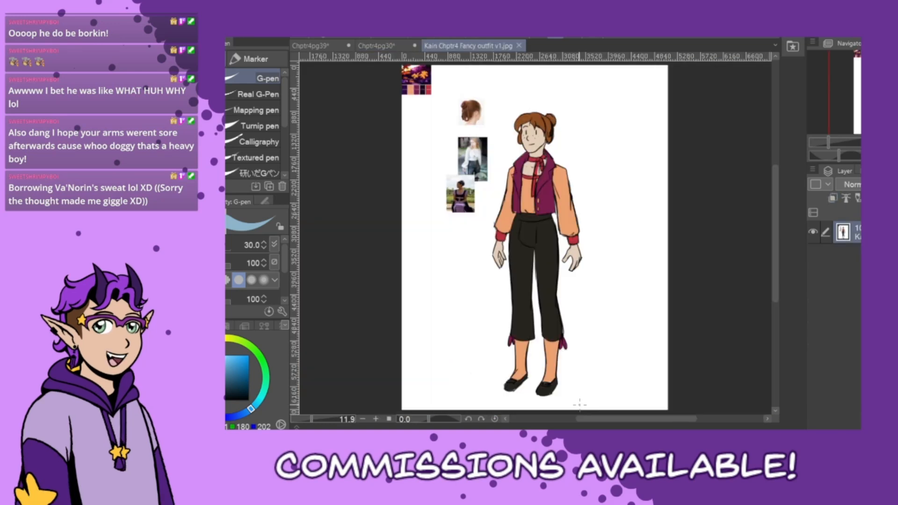
pyautogui.scroll(2, 546, 164)
pyautogui.scroll(4, 546, 164)
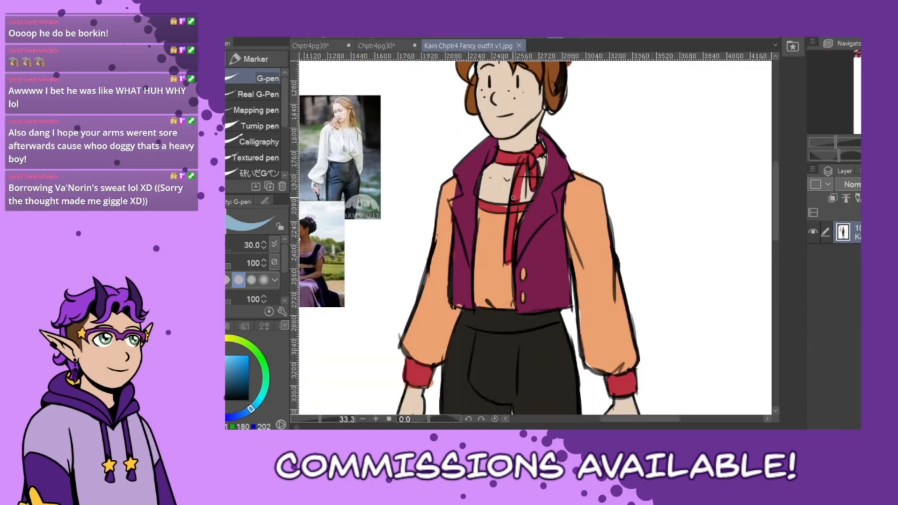
pyautogui.click(318, 46)
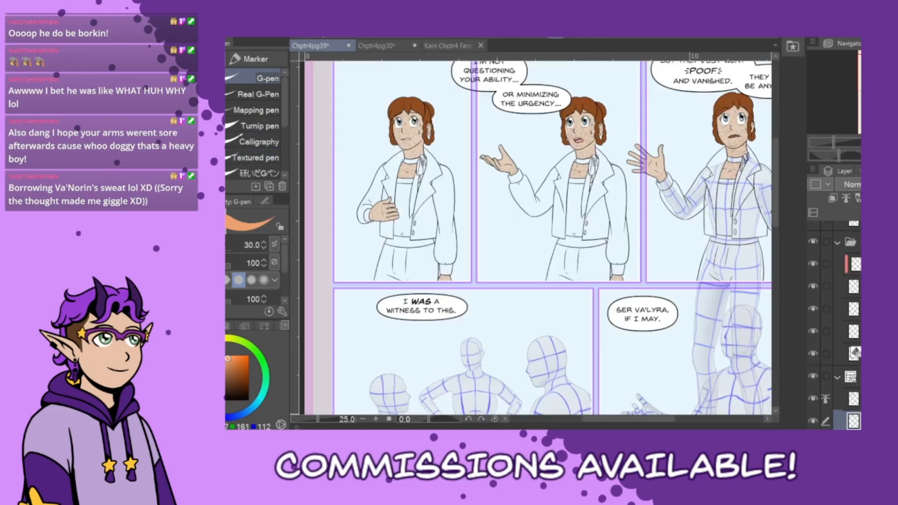
# Check which layer holds the line art, then fill the second panel figure's shirt front and both sleeves with the sampled orange
pyautogui.press('g')
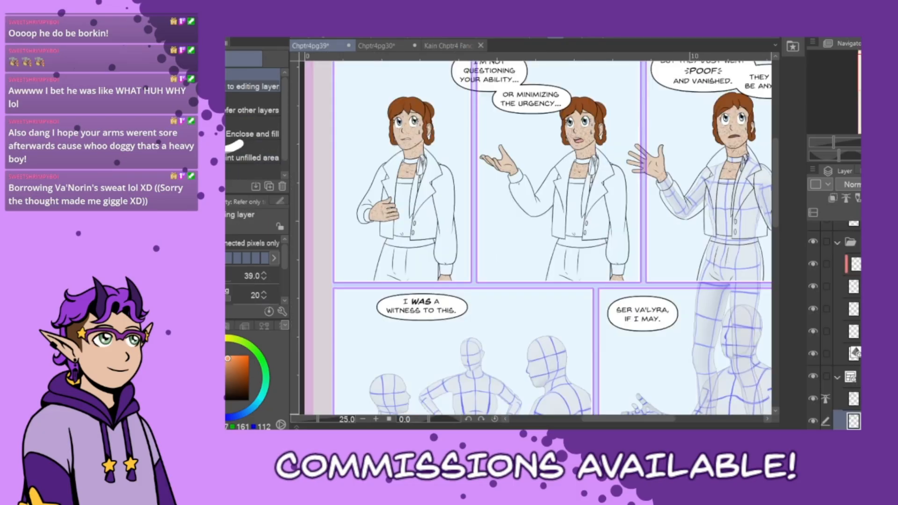
pyautogui.scroll(-4, 837, 328)
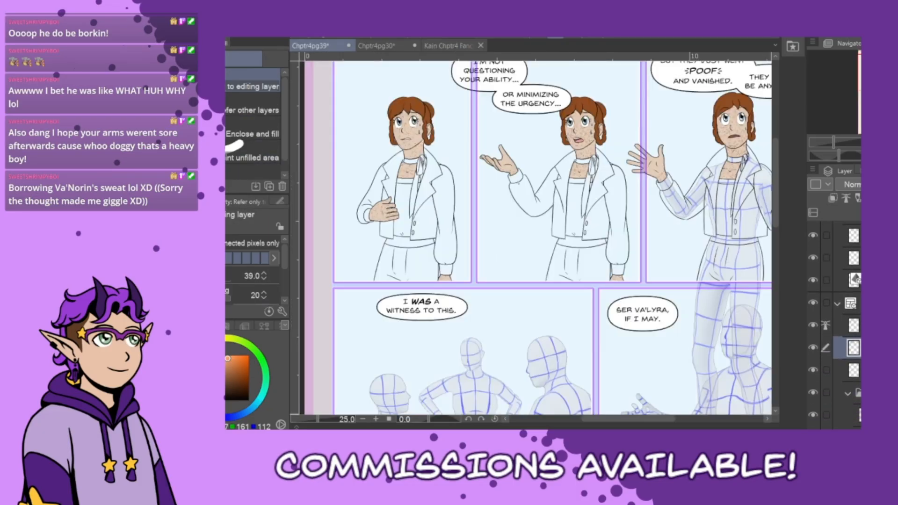
pyautogui.scroll(-1, 837, 327)
pyautogui.click(814, 309)
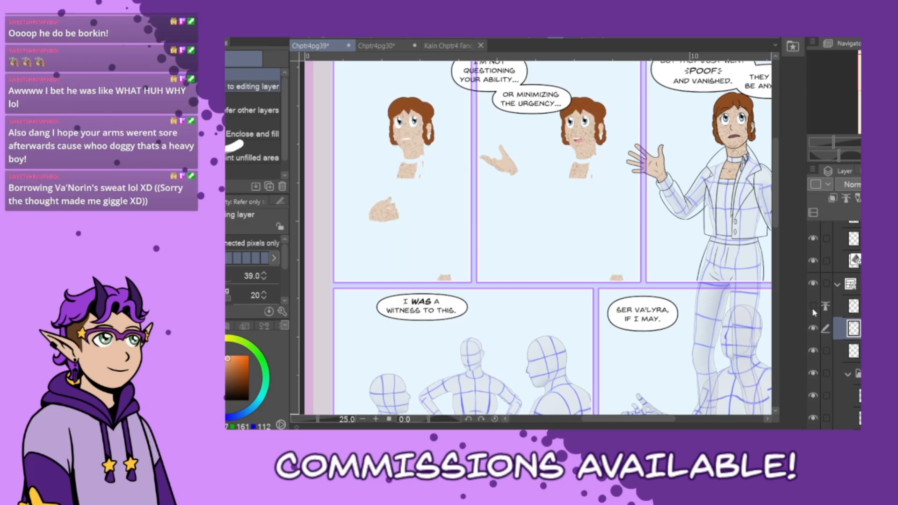
pyautogui.click(814, 310)
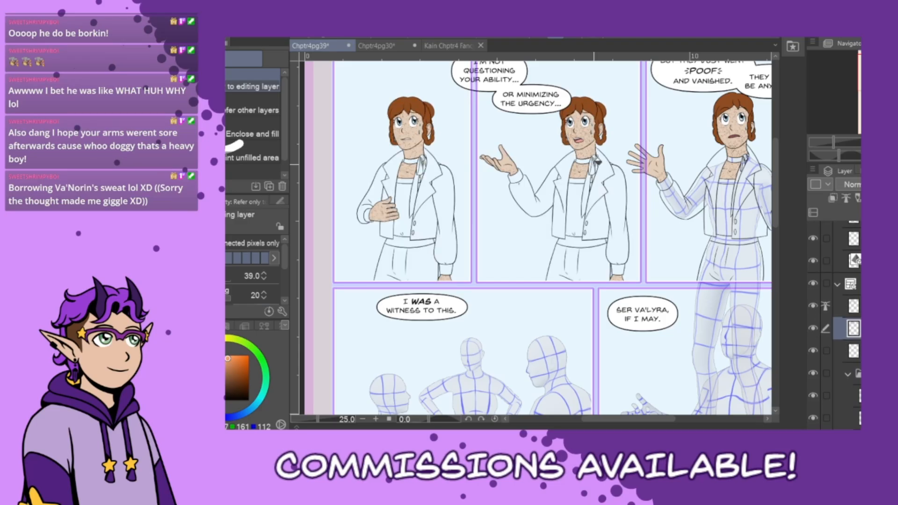
pyautogui.click(578, 213)
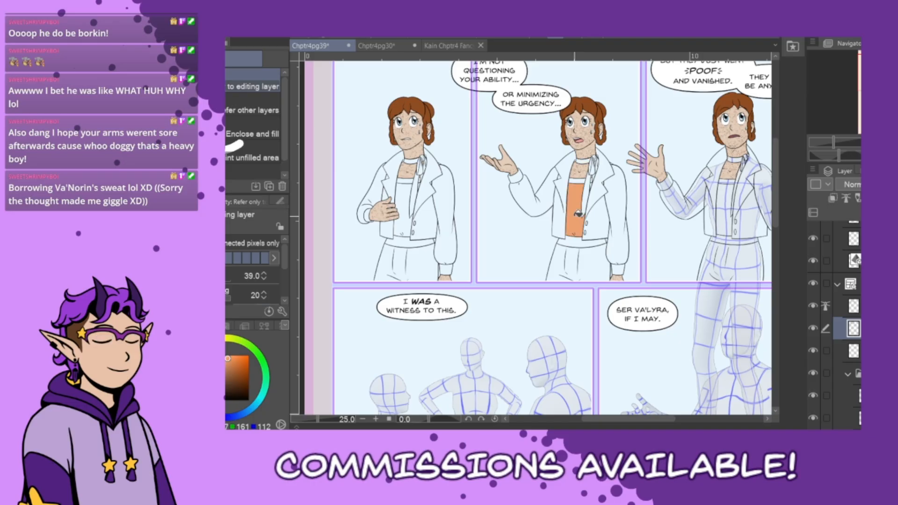
pyautogui.click(618, 222)
pyautogui.click(545, 204)
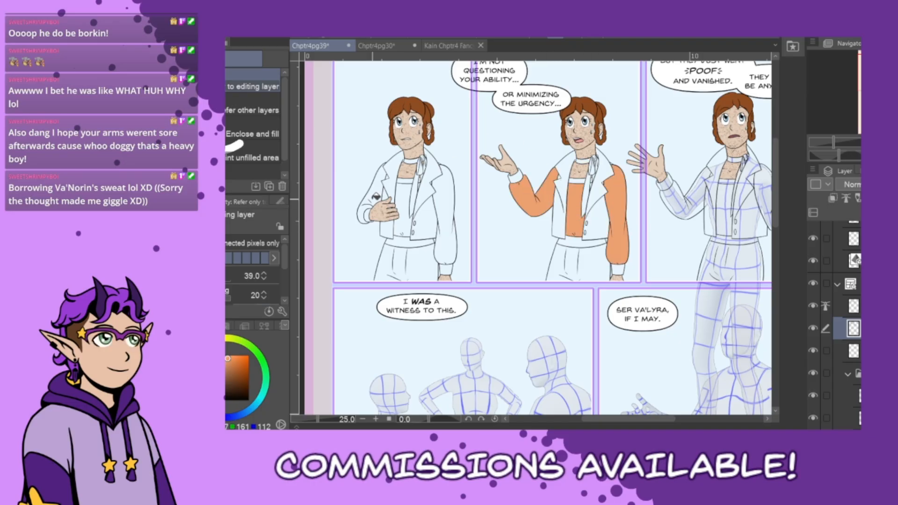
# Fill the first panel figure's shirt front and both sleeves orange, undoing a stray fill on the third panel's figure
pyautogui.click(376, 197)
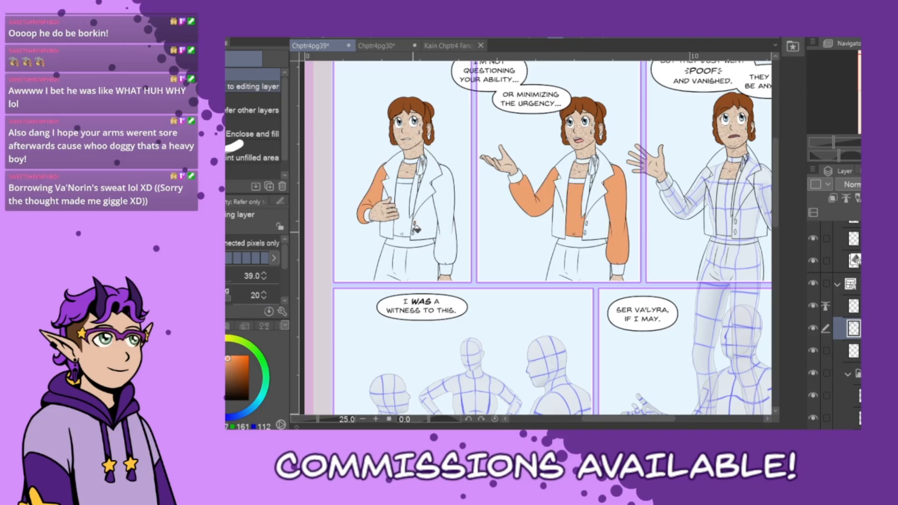
pyautogui.click(405, 218)
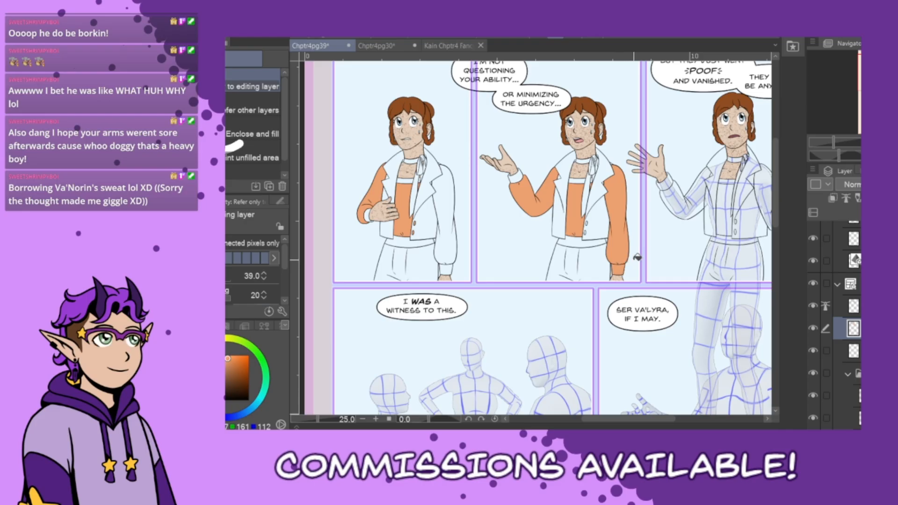
pyautogui.click(731, 224)
pyautogui.hotkey('ctrl', 'z')
pyautogui.click(451, 244)
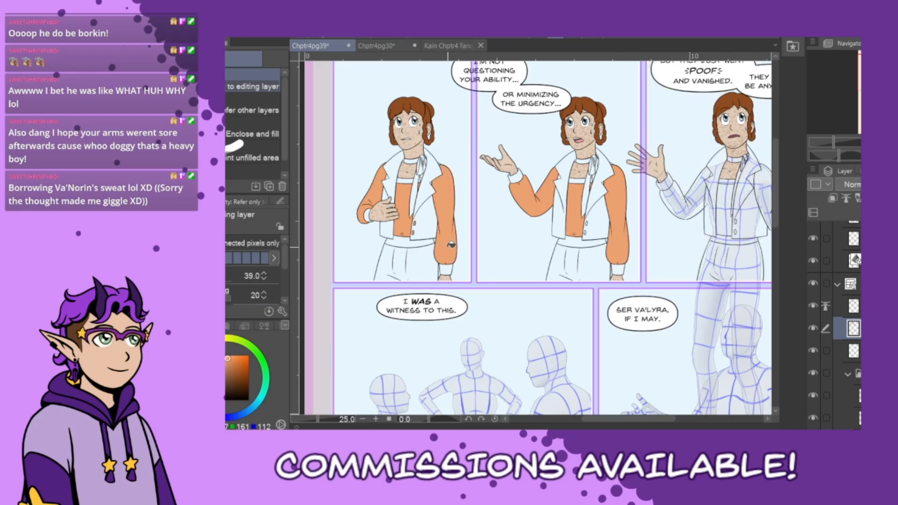
# Sample the vest's dark magenta from the outfit reference and fill the first panel figure's vest and lapels with it
pyautogui.click(449, 46)
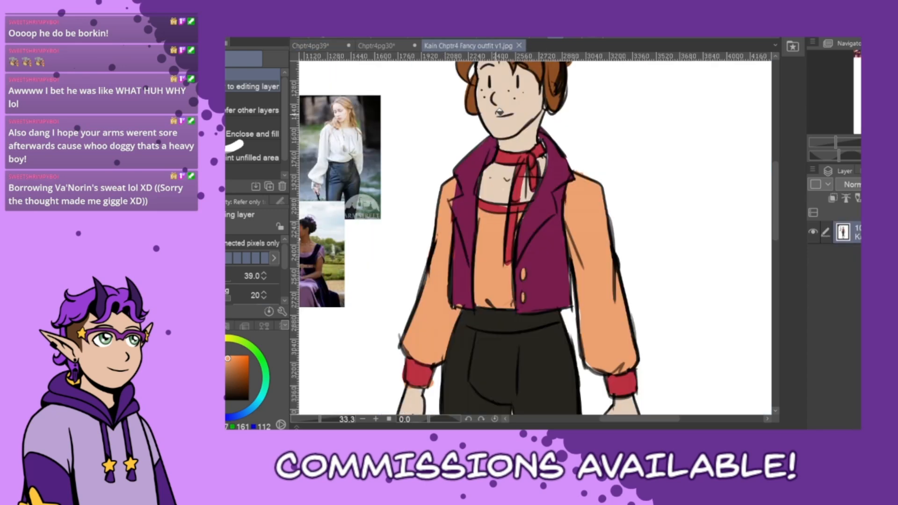
pyautogui.keyDown('alt'); pyautogui.click(473, 162); pyautogui.keyUp('alt')
pyautogui.click(310, 45)
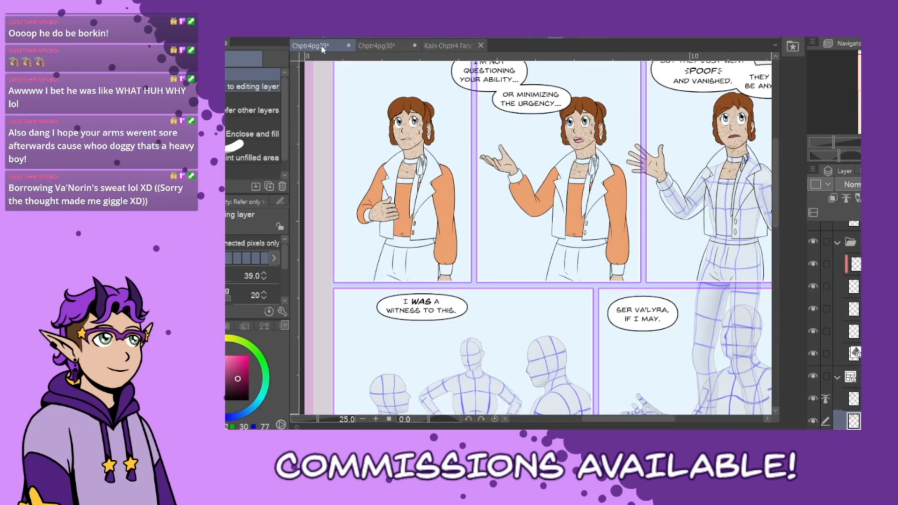
pyautogui.moveTo(397, 166); pyautogui.dragTo(390, 228)
pyautogui.click(429, 223)
pyautogui.click(426, 194)
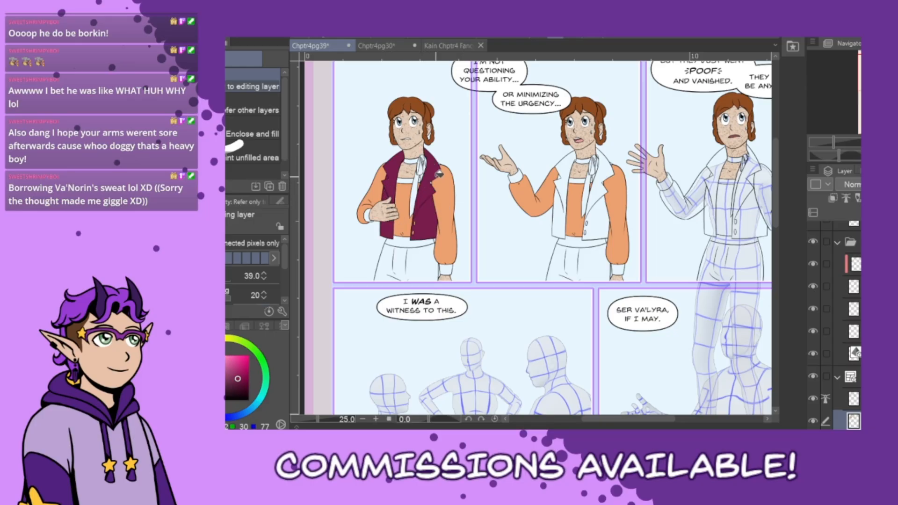
# Fill both sides and the lapels of the second panel figure's vest with the same dark magenta
pyautogui.scroll(2, 438, 174)
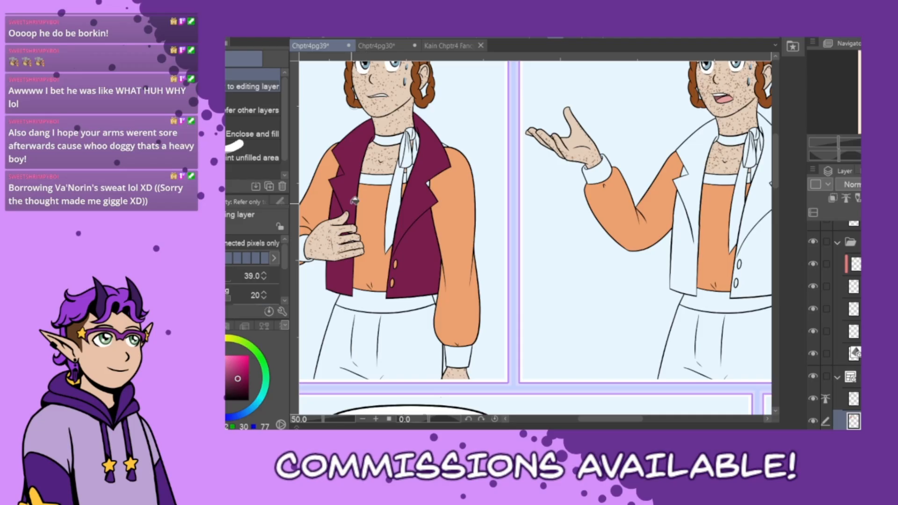
pyautogui.scroll(1, 363, 245)
pyautogui.press('p')
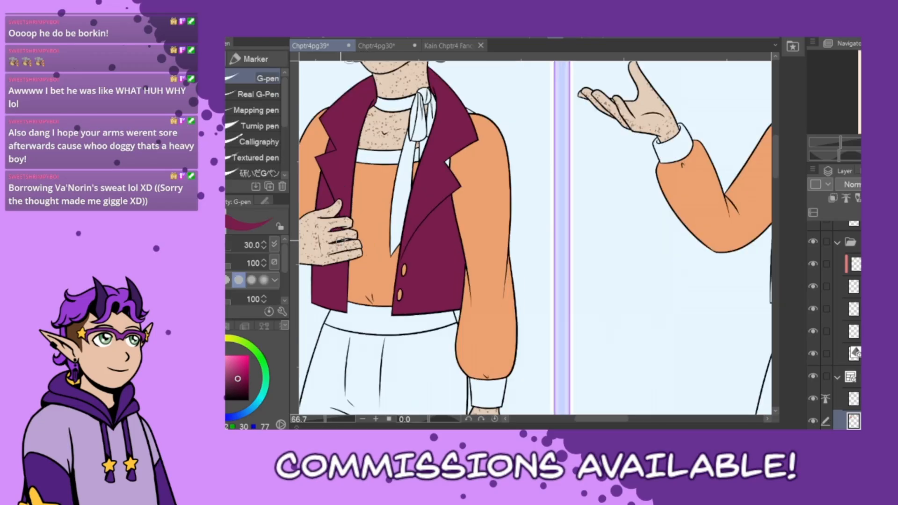
pyautogui.press('g')
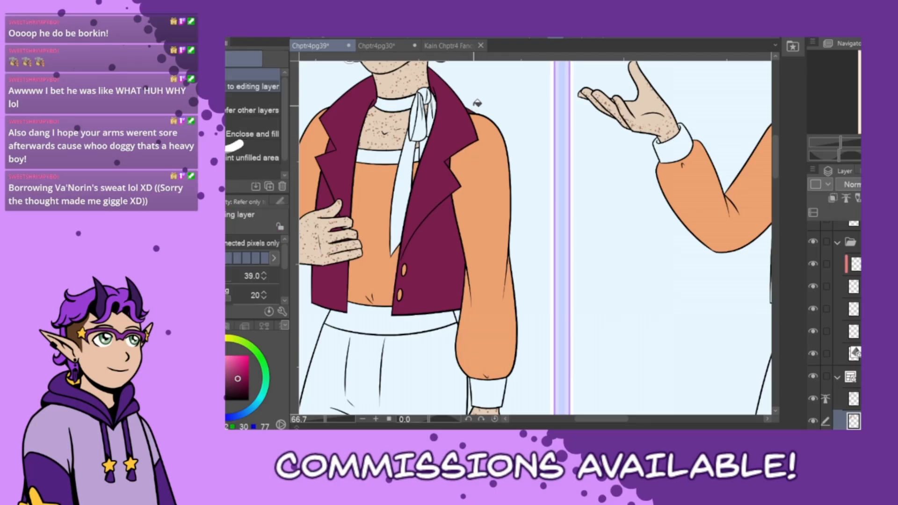
pyautogui.press('p')
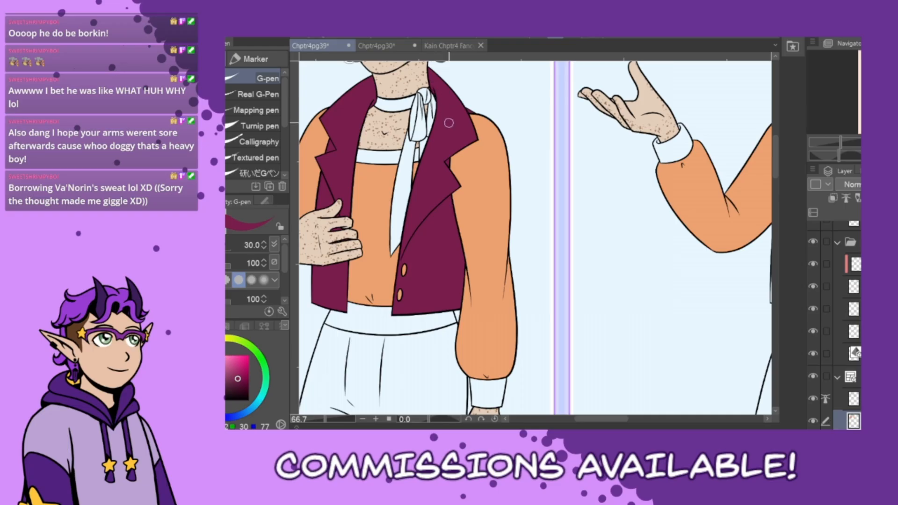
pyautogui.moveTo(593, 422); pyautogui.dragTo(628, 421)
pyautogui.press('g')
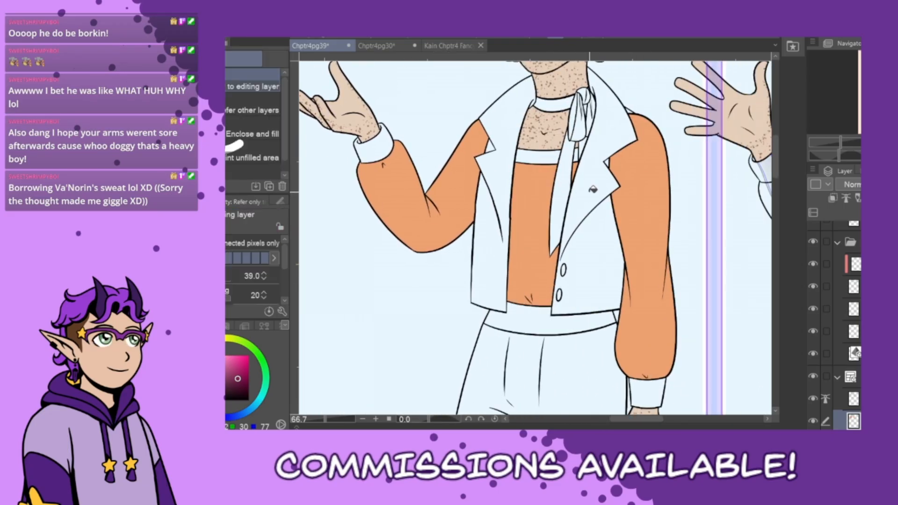
pyautogui.click(594, 190)
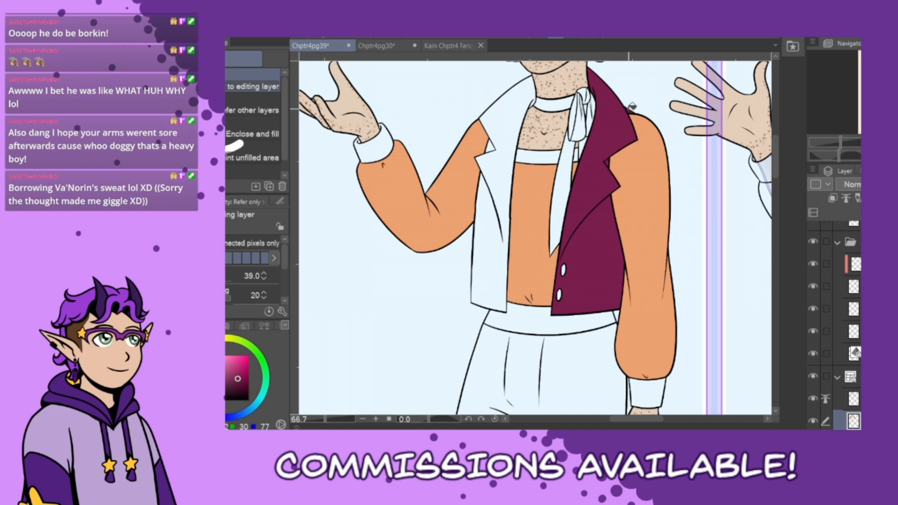
pyautogui.click(515, 124)
pyautogui.click(496, 212)
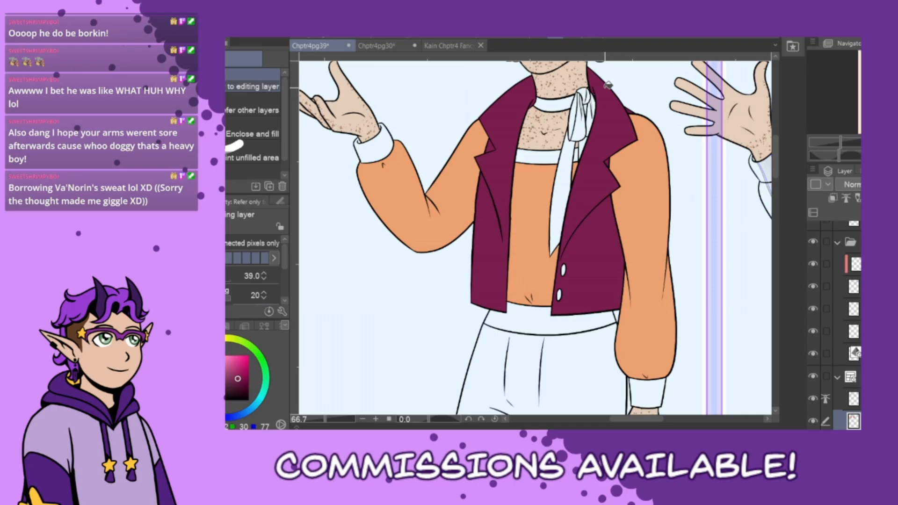
# Sample orange from the second panel figure's sleeve and fill the two vest buttons with it
pyautogui.press('p')
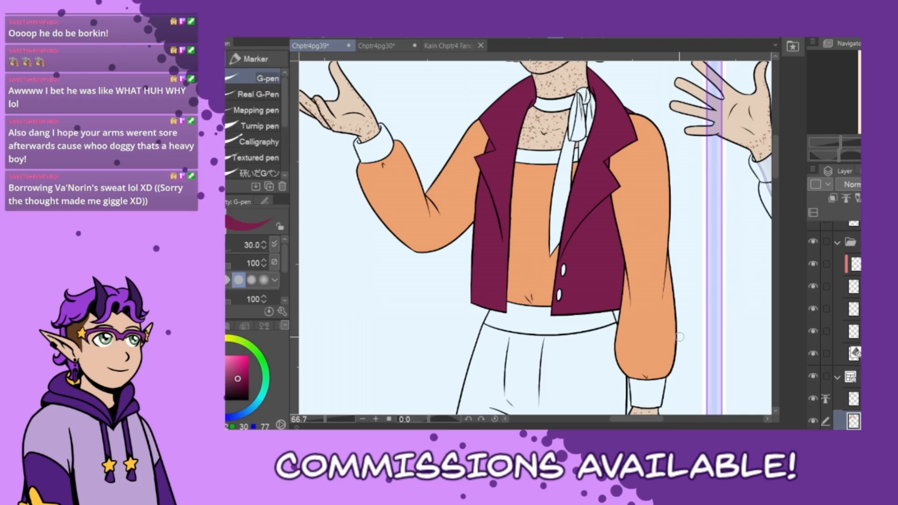
pyautogui.keyDown('alt'); pyautogui.click(640, 317); pyautogui.keyUp('alt')
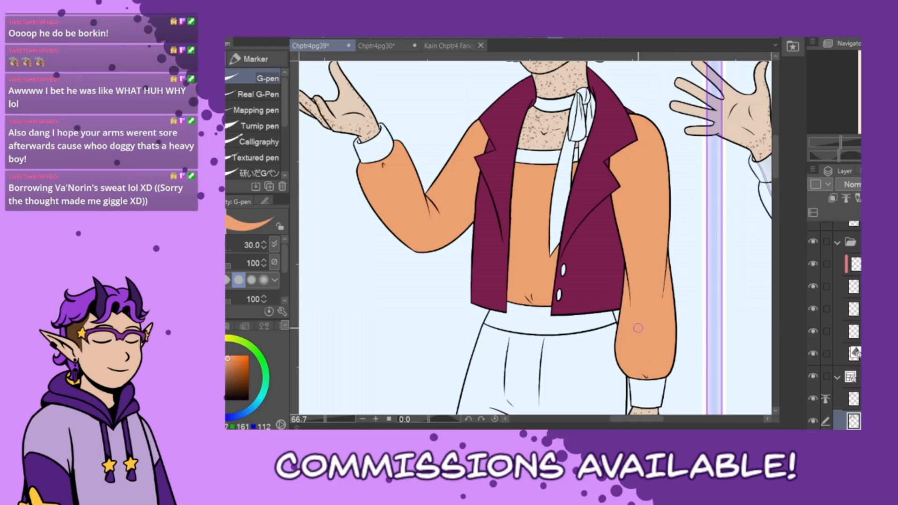
pyautogui.press('g')
pyautogui.press('g')
pyautogui.click(564, 269)
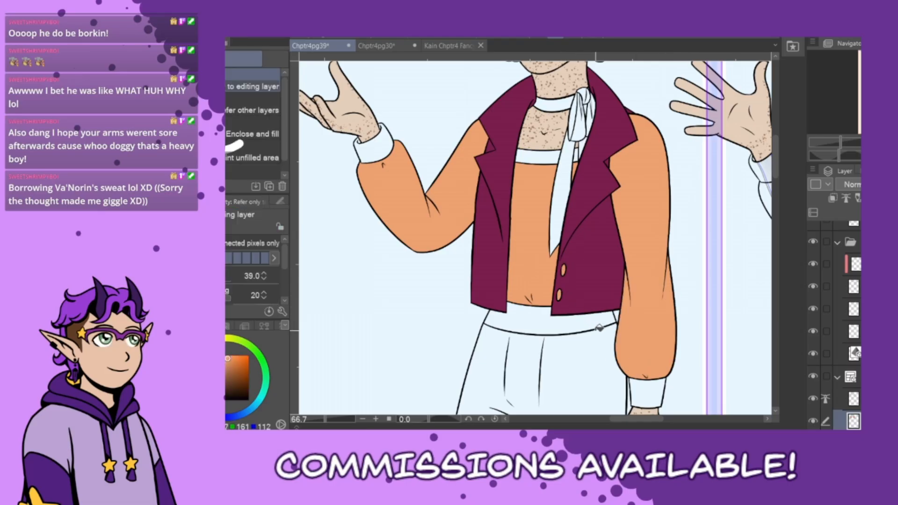
# Sample the red from the outfit reference and fill the cuff at the first panel figure's raised hand with it
pyautogui.hotkey('ctrl', '0')
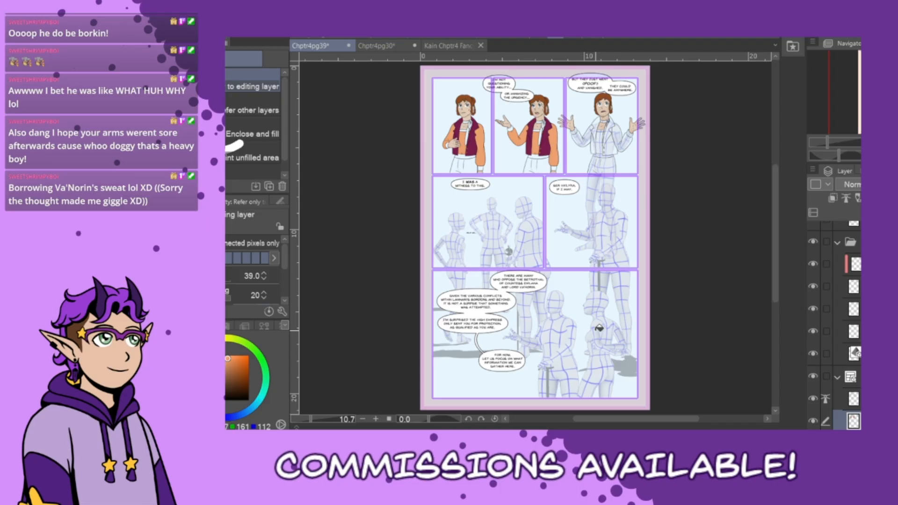
pyautogui.scroll(3, 531, 87)
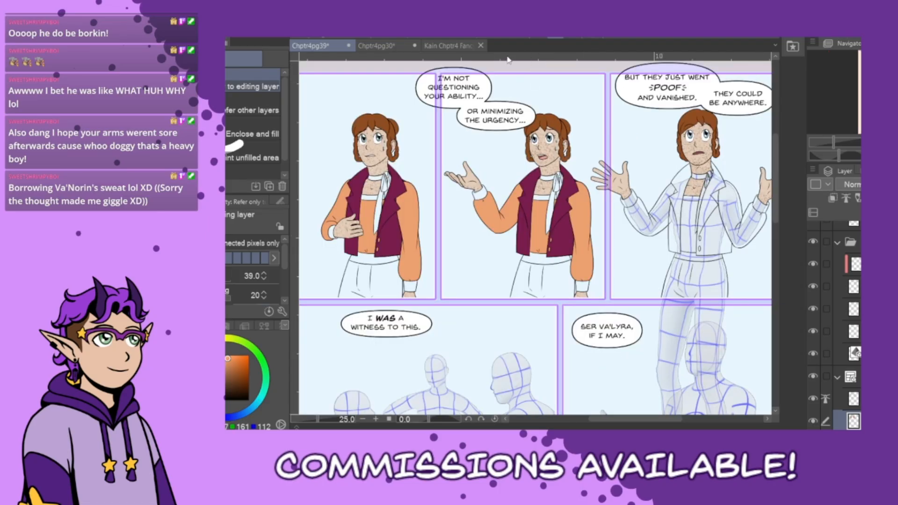
pyautogui.click(450, 45)
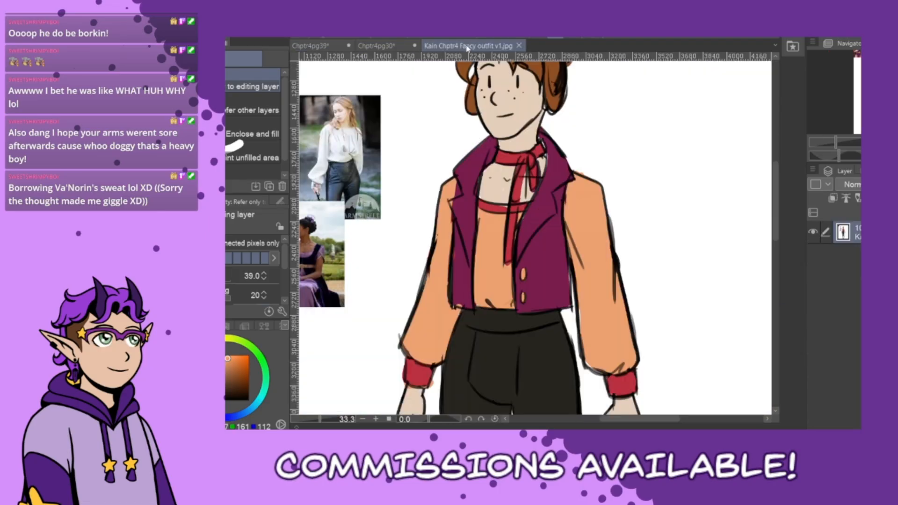
pyautogui.click(322, 46)
pyautogui.click(334, 229)
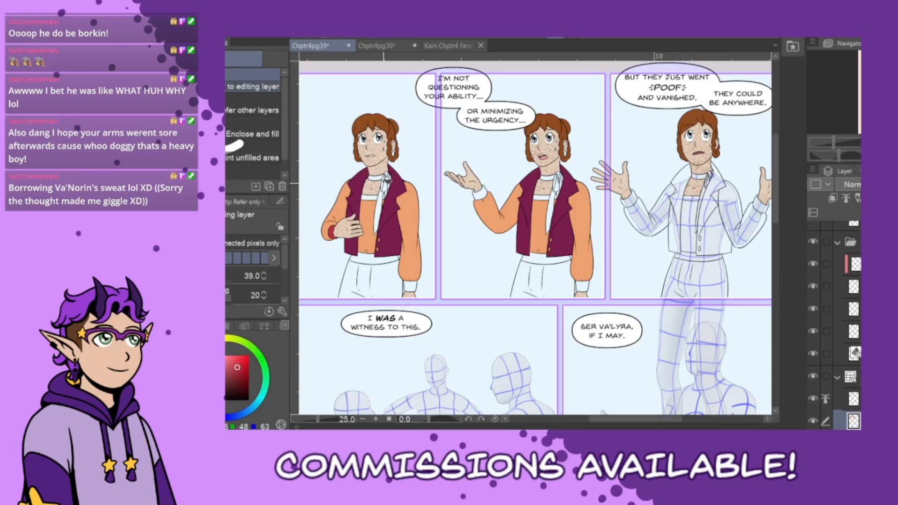
# Fill the first panel figure's neck scarf, including its knot and hanging tails, and the shirt's neckline trim with the same red
pyautogui.click(386, 178)
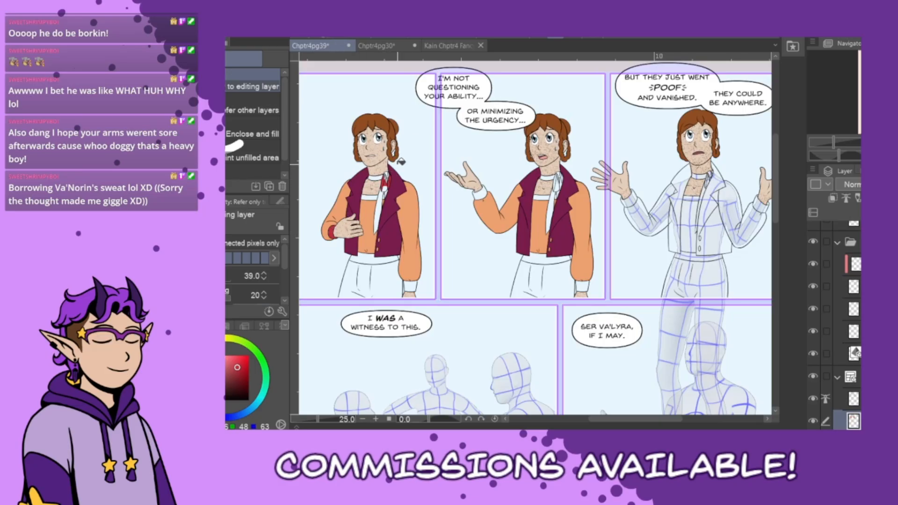
pyautogui.scroll(3, 389, 176)
pyautogui.click(382, 178)
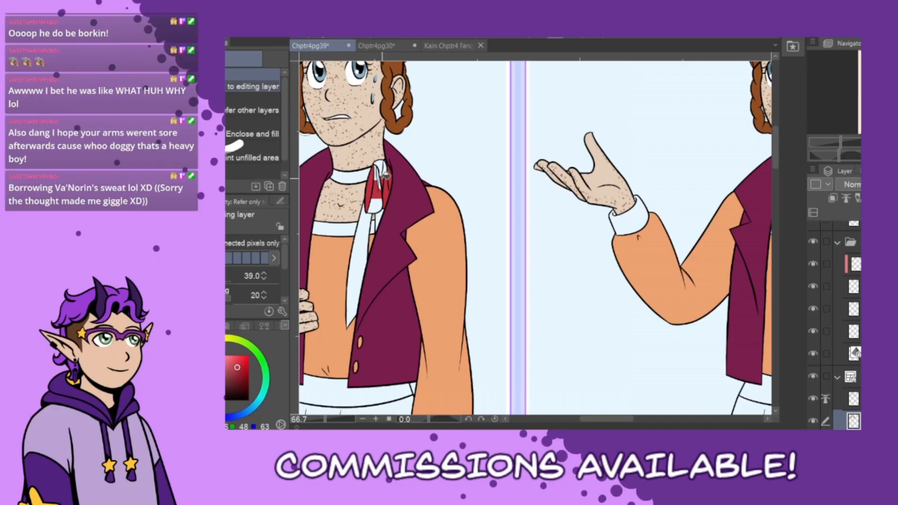
pyautogui.click(385, 164)
pyautogui.click(379, 169)
pyautogui.click(371, 177)
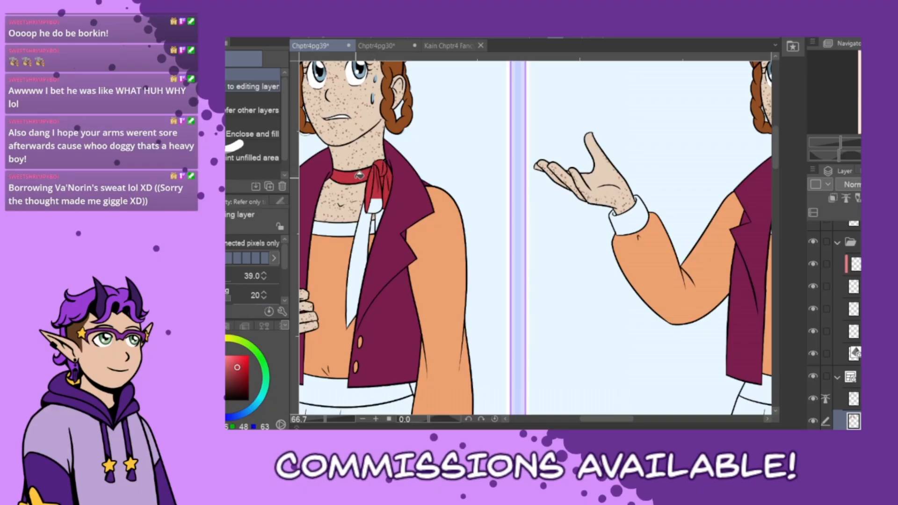
pyautogui.click(374, 206)
pyautogui.click(362, 229)
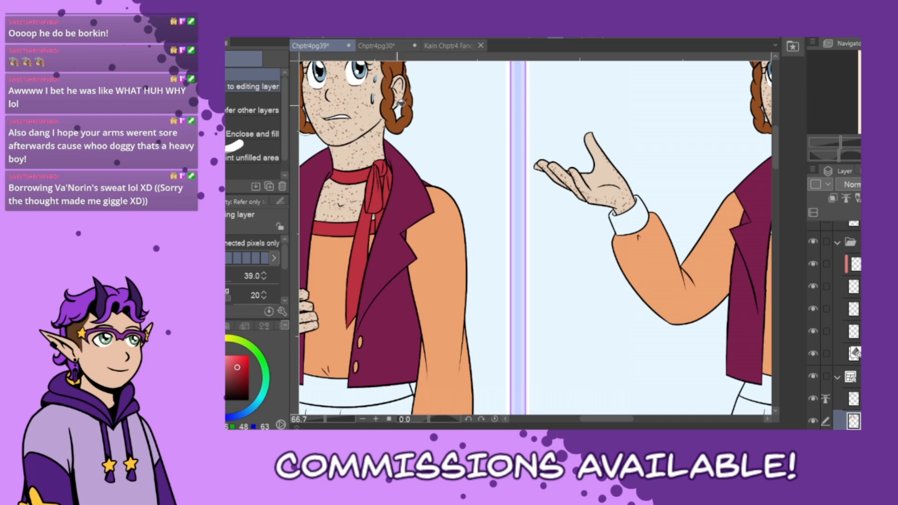
# Fill the lowered-arm cuffs of the first and second panel figures red
pyautogui.press('p')
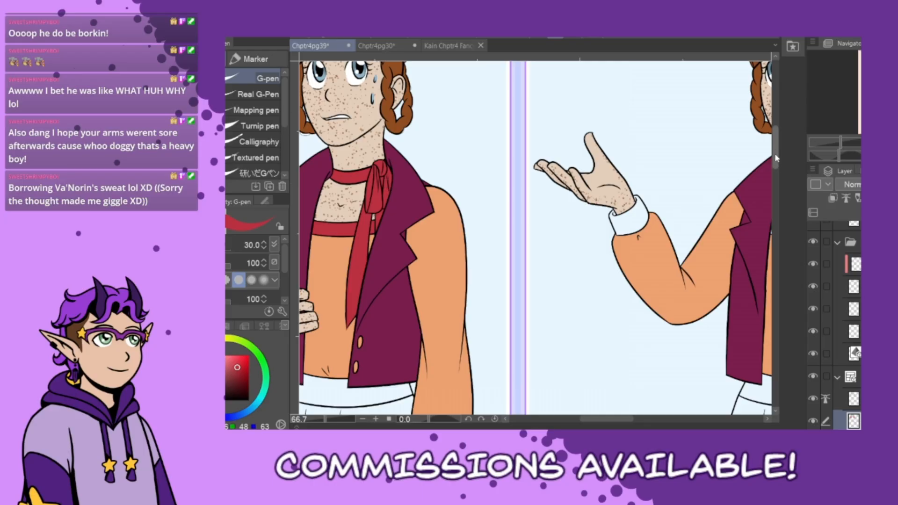
pyautogui.moveTo(773, 155); pyautogui.dragTo(772, 178)
pyautogui.press('g')
pyautogui.click(442, 283)
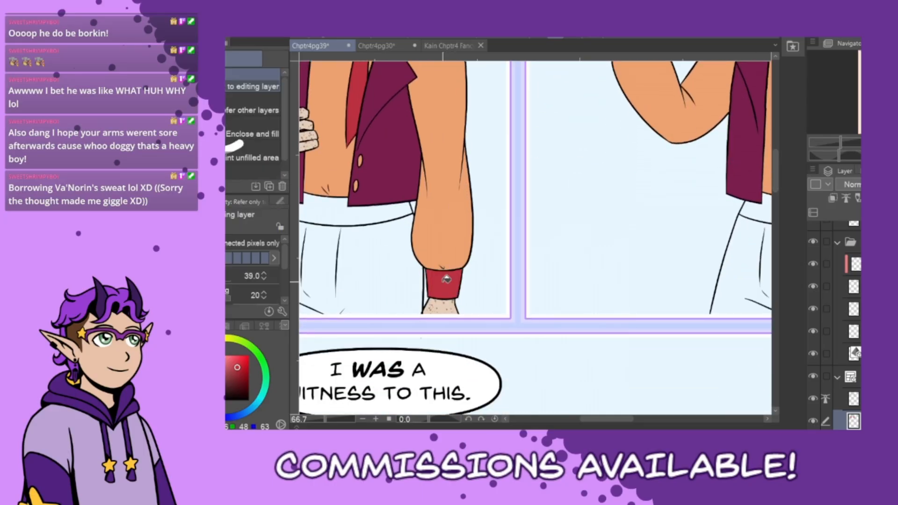
pyautogui.moveTo(599, 419); pyautogui.dragTo(638, 420)
pyautogui.click(593, 283)
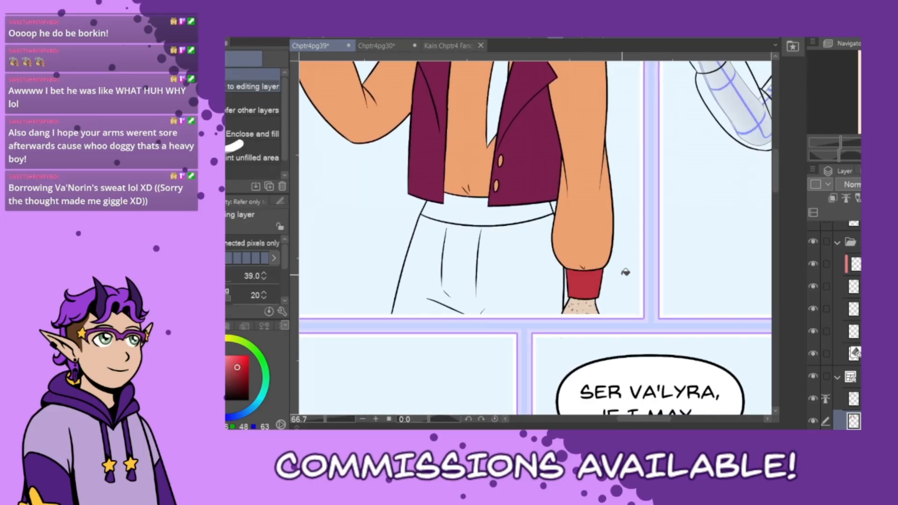
# Fill the second panel figure's neck scarf red, covering the neckband, knot and hanging tails
pyautogui.moveTo(775, 185); pyautogui.dragTo(777, 154)
pyautogui.click(498, 199)
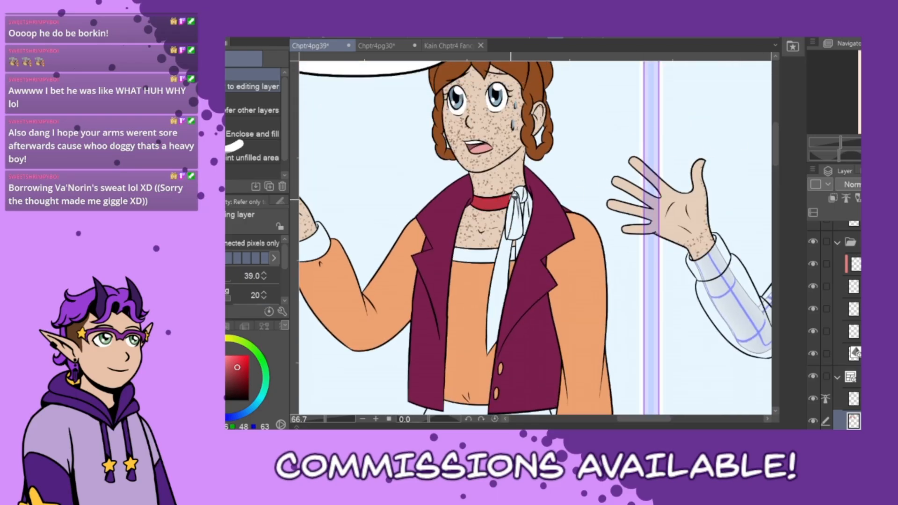
pyautogui.click(521, 199)
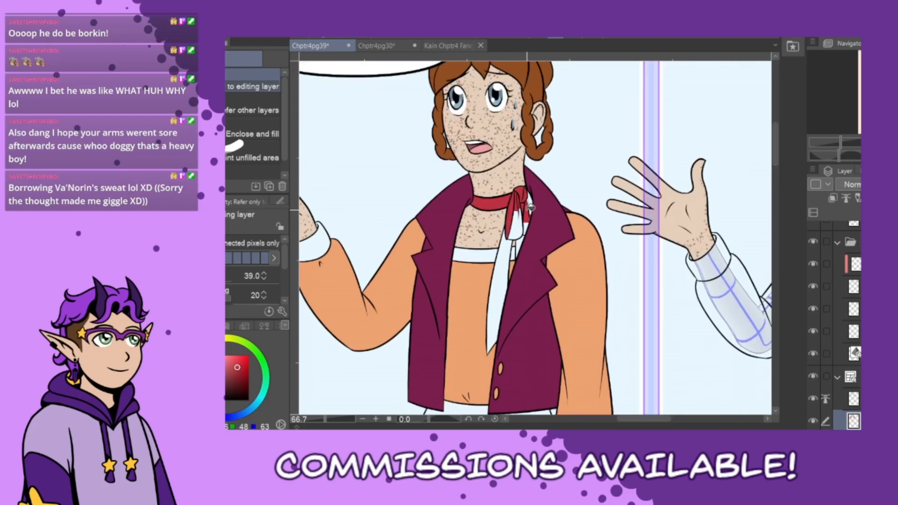
pyautogui.click(520, 229)
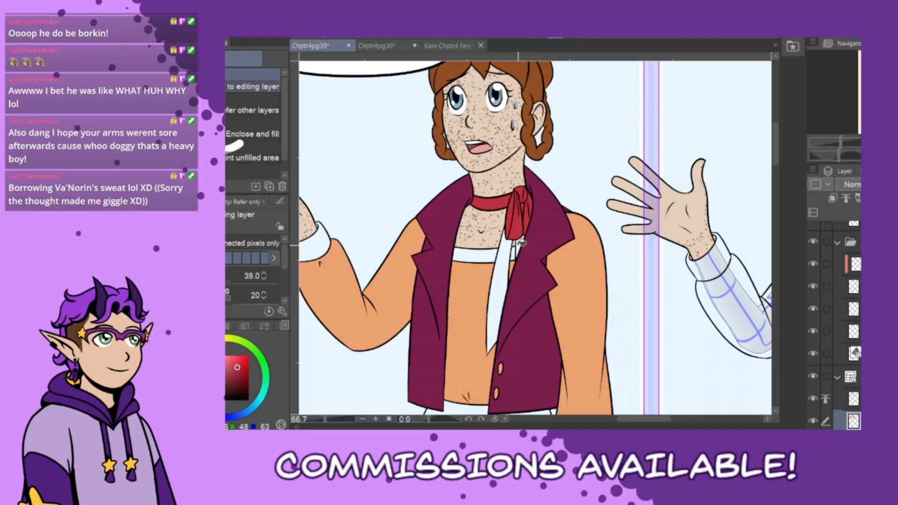
pyautogui.click(515, 252)
# Fill the second panel figure's raised-hand cuff and the shirt's neckline trim with the same red
pyautogui.click(322, 248)
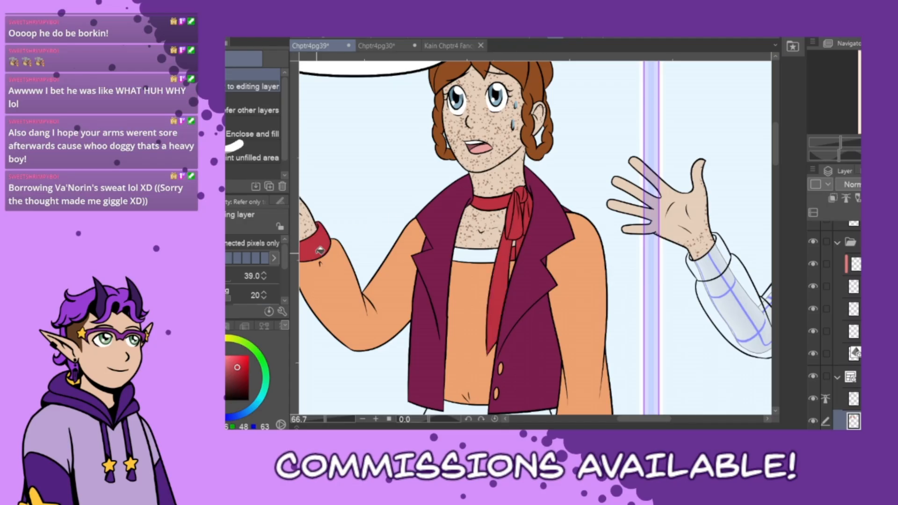
pyautogui.press('p')
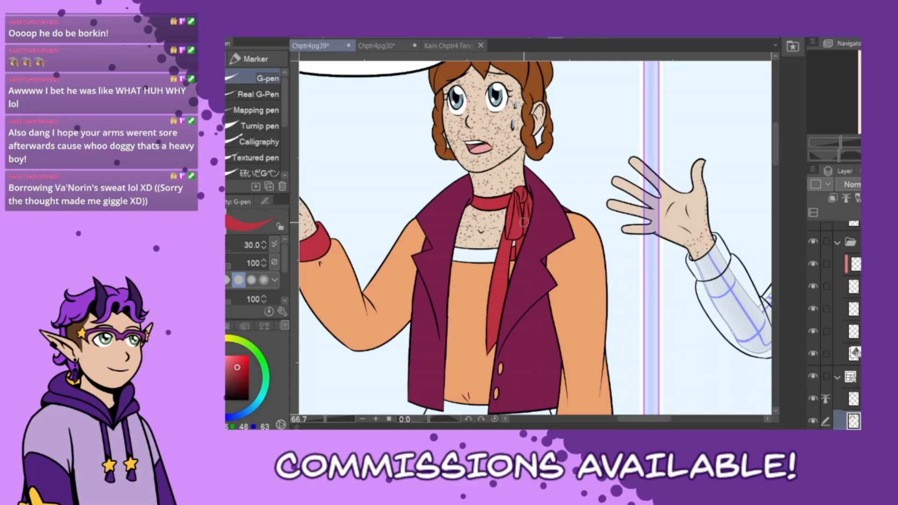
pyautogui.moveTo(628, 420)
pyautogui.mouseDown()
pyautogui.moveTo(610, 422)
pyautogui.moveTo(616, 419)
pyautogui.mouseUp()
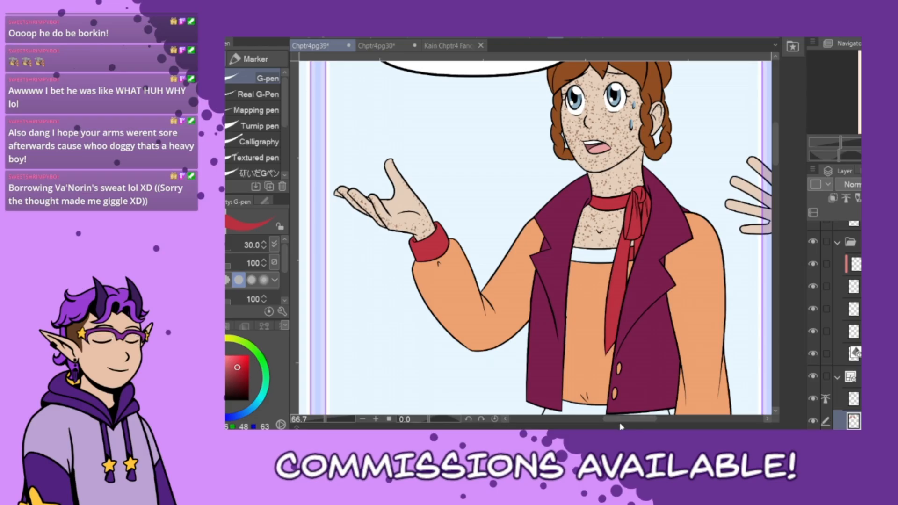
pyautogui.press('g')
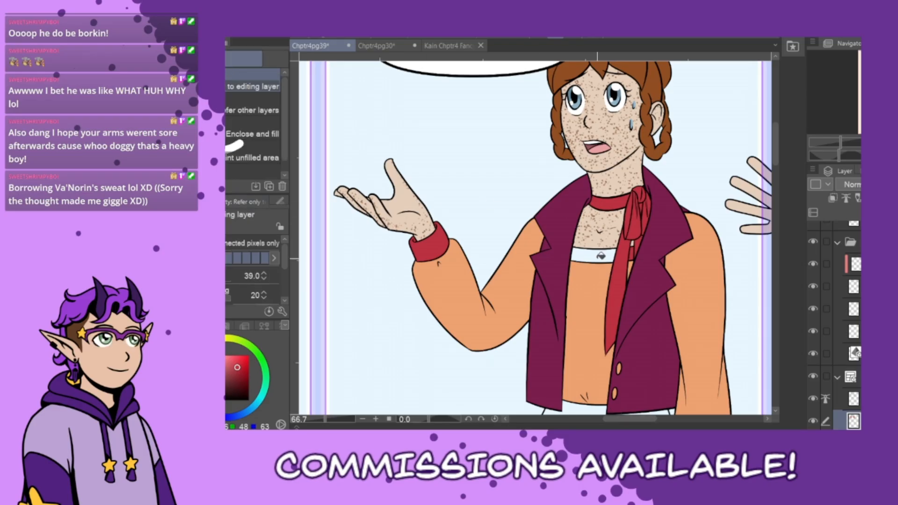
pyautogui.click(602, 255)
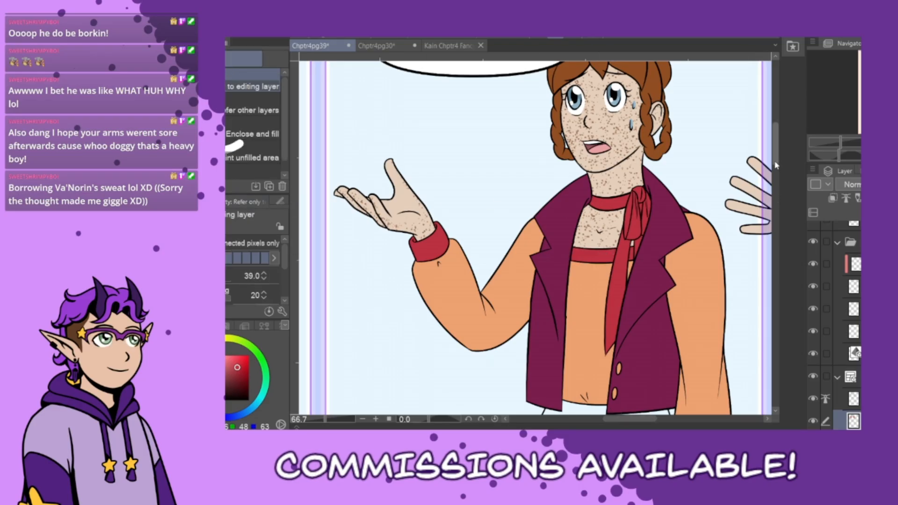
# Sample the trousers' near-black from the outfit reference and fill the trousers and waistbands of the second and first panel figures
pyautogui.click(453, 47)
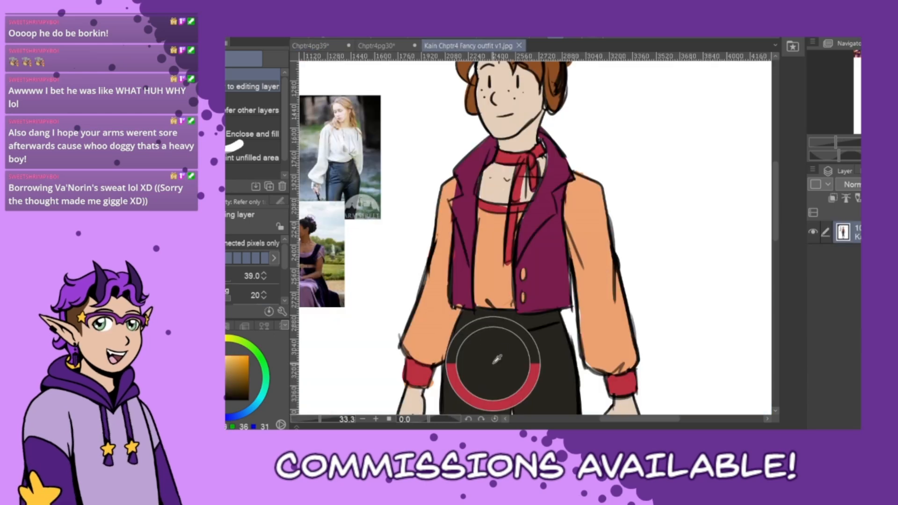
pyautogui.hotkey('ctrl', 'Tab')
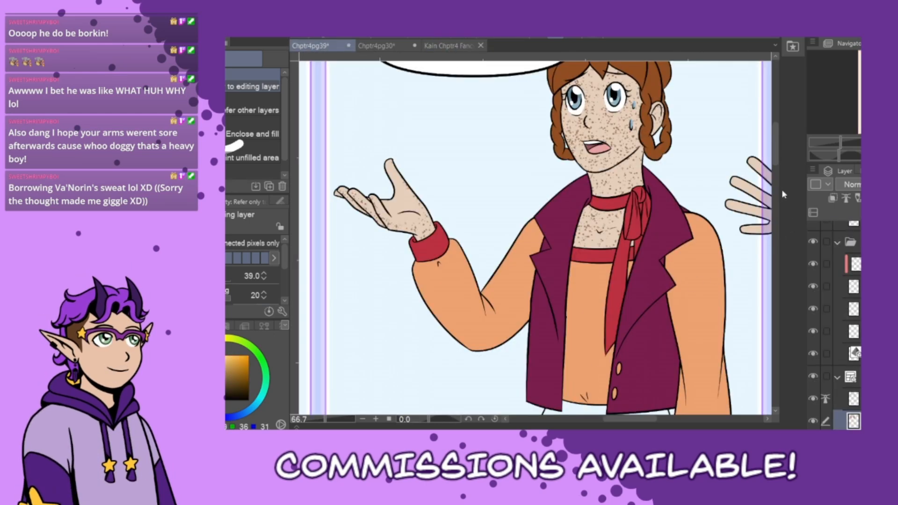
pyautogui.moveTo(776, 160); pyautogui.dragTo(776, 178)
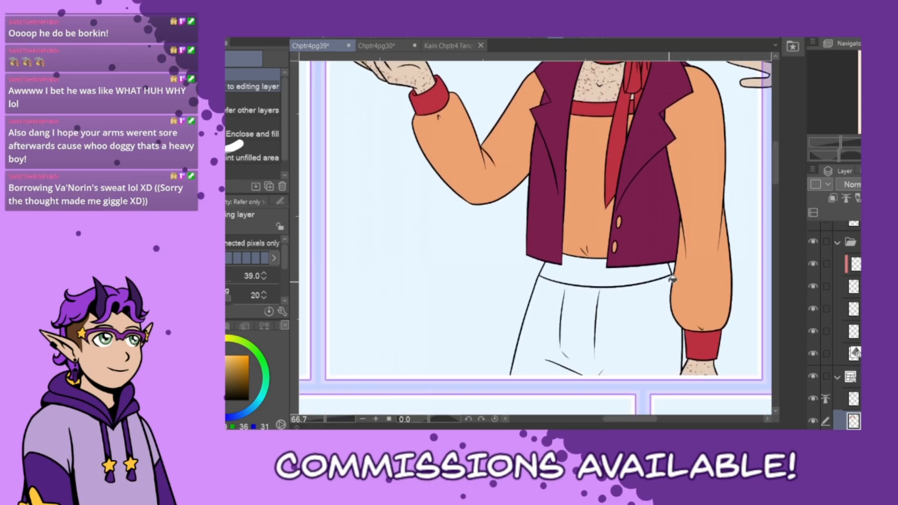
pyautogui.click(624, 327)
pyautogui.click(619, 276)
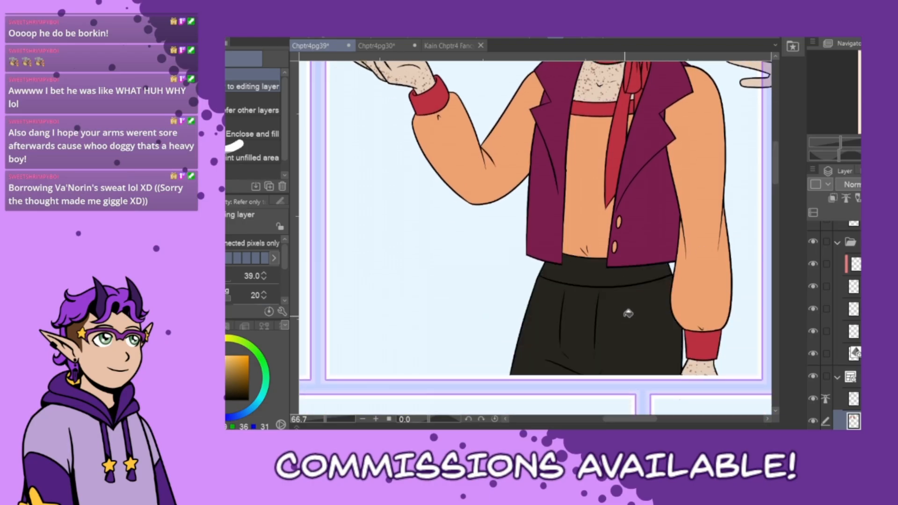
pyautogui.scroll(-2, 628, 313)
pyautogui.click(393, 302)
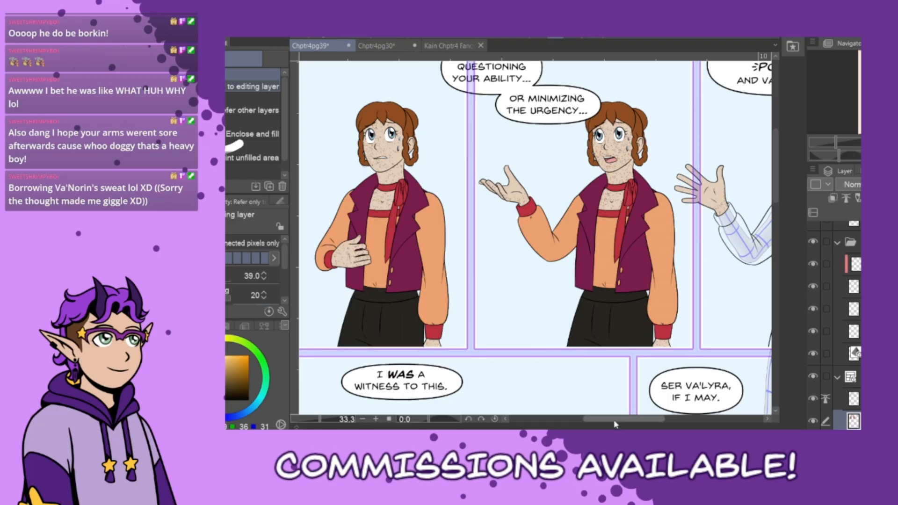
# Merge the third panel figure's clipped layer into the layer below and set the merged layer as the reference layer
pyautogui.moveTo(616, 422); pyautogui.dragTo(658, 421)
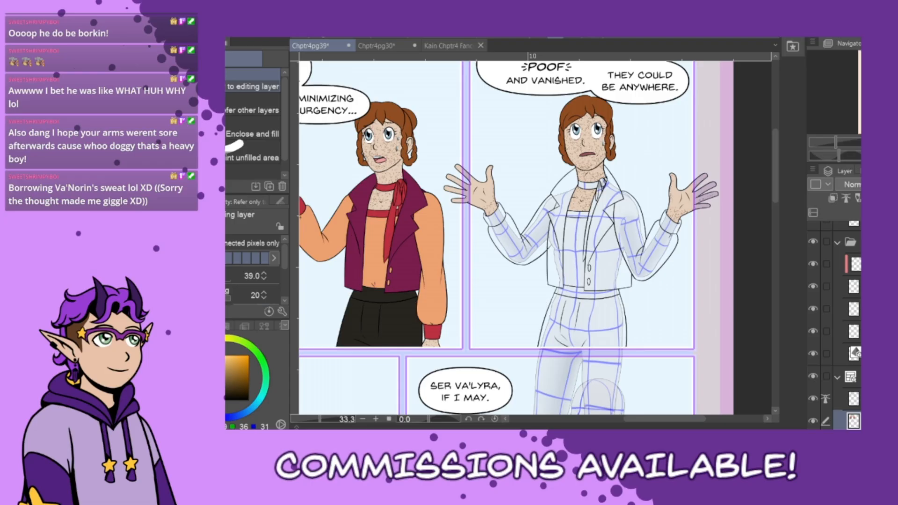
pyautogui.click(854, 286)
pyautogui.click(855, 264)
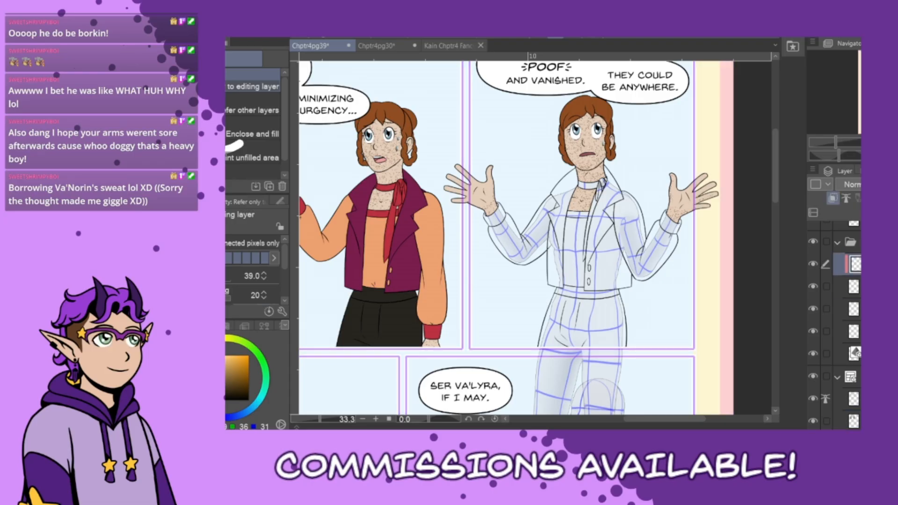
pyautogui.hotkey('ctrl', 'e')
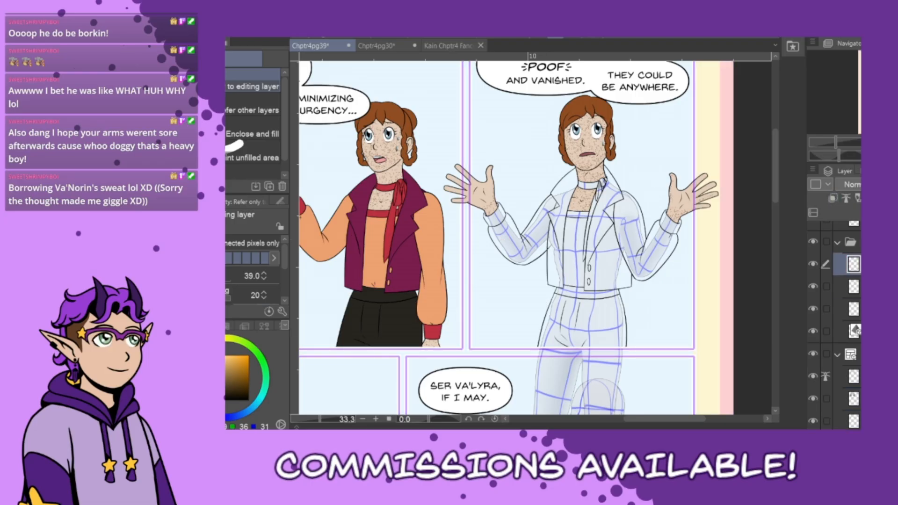
pyautogui.click(846, 198)
# On the layer below, fill the third panel figure's trousers near-black, and its buttons, shirt front and sleeves with orange sampled from the second panel
pyautogui.click(854, 286)
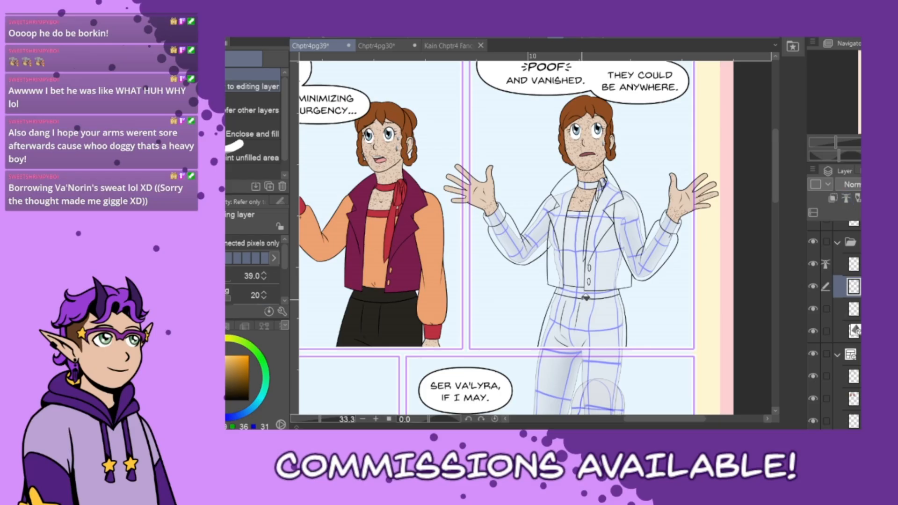
pyautogui.click(586, 298)
pyautogui.keyDown('alt'); pyautogui.click(434, 297); pyautogui.keyUp('alt')
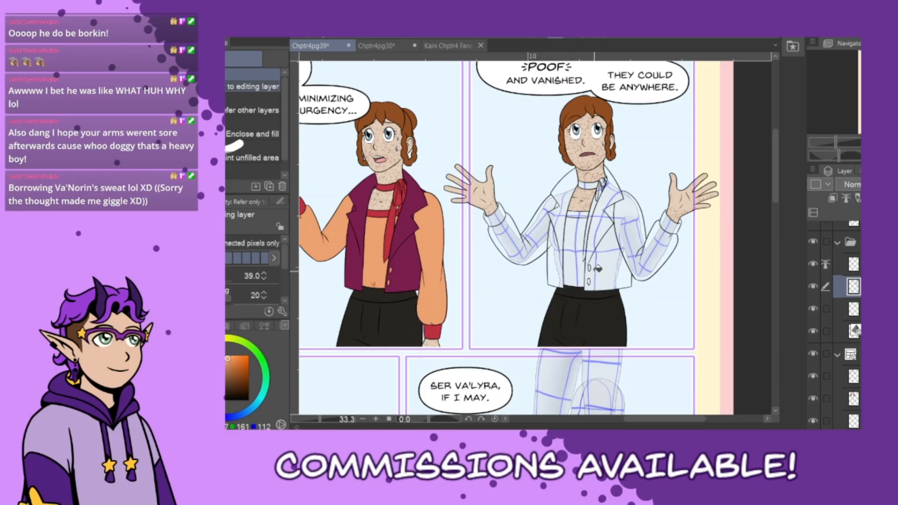
pyautogui.click(591, 266)
pyautogui.click(592, 279)
pyautogui.click(663, 245)
pyautogui.click(581, 238)
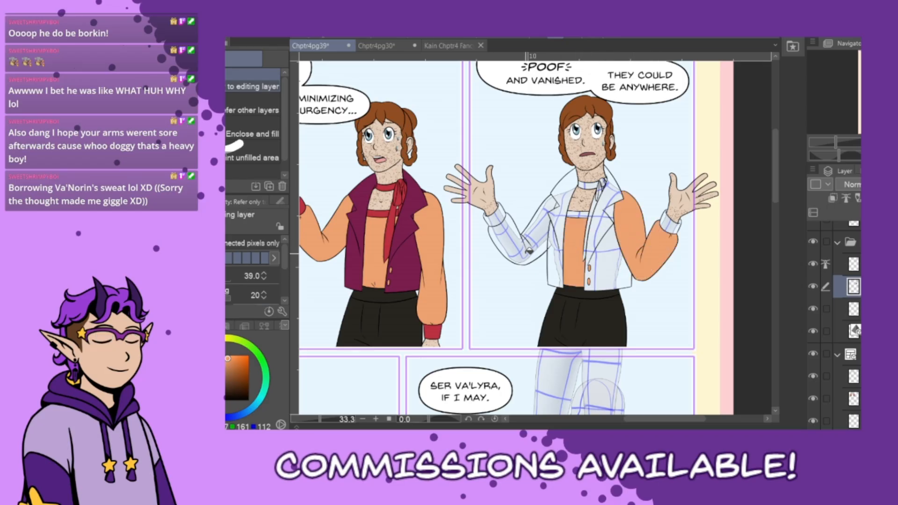
pyautogui.click(527, 253)
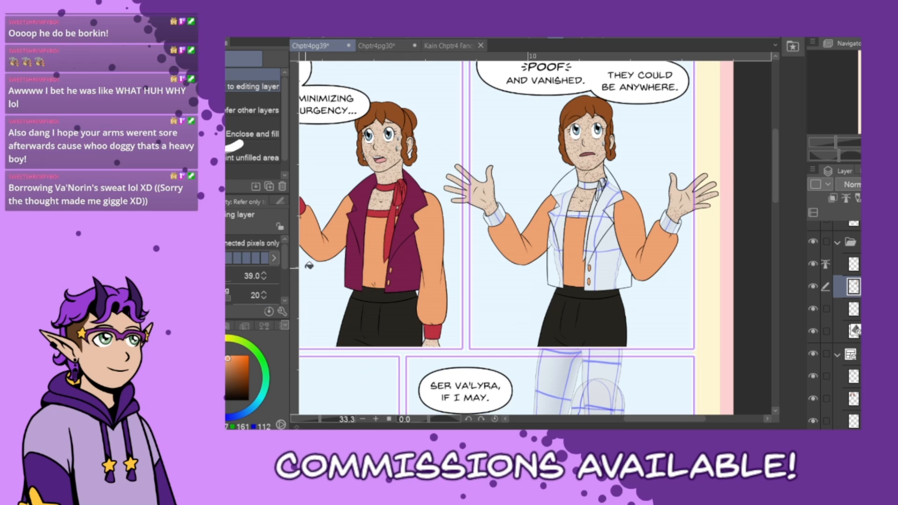
# Sample the maroon of the second panel's vest and fill both sides of the third panel figure's vest on the layer below the line art
pyautogui.click(853, 264)
pyautogui.click(226, 398)
pyautogui.press('p')
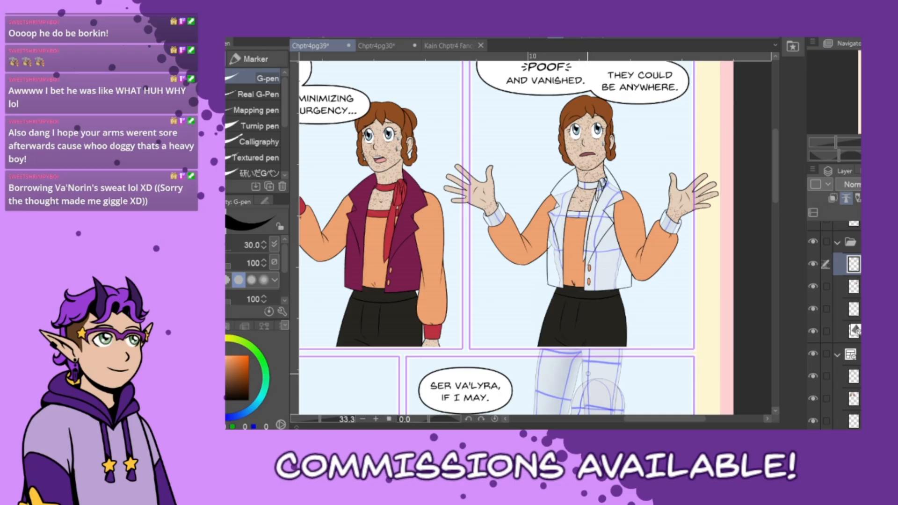
pyautogui.hotkey('alt', '[')
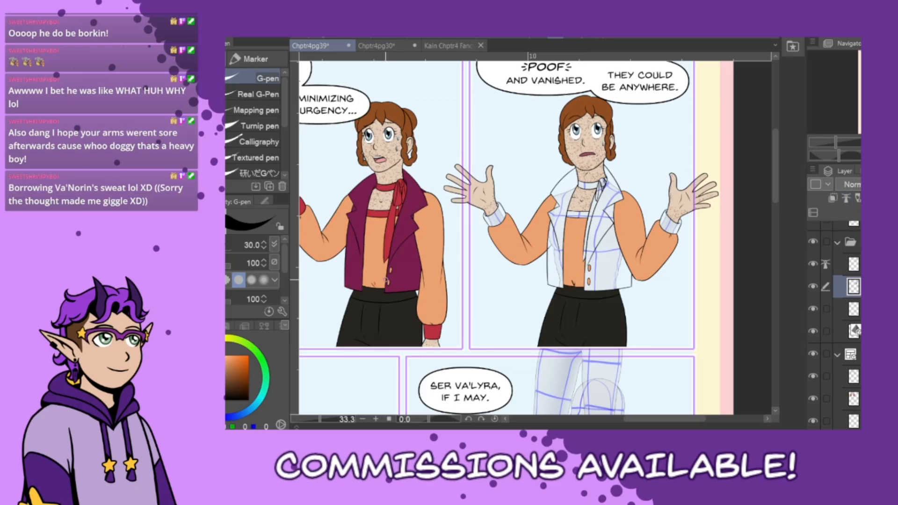
pyautogui.keyDown('alt'); pyautogui.click(403, 264); pyautogui.keyUp('alt')
pyautogui.press('g')
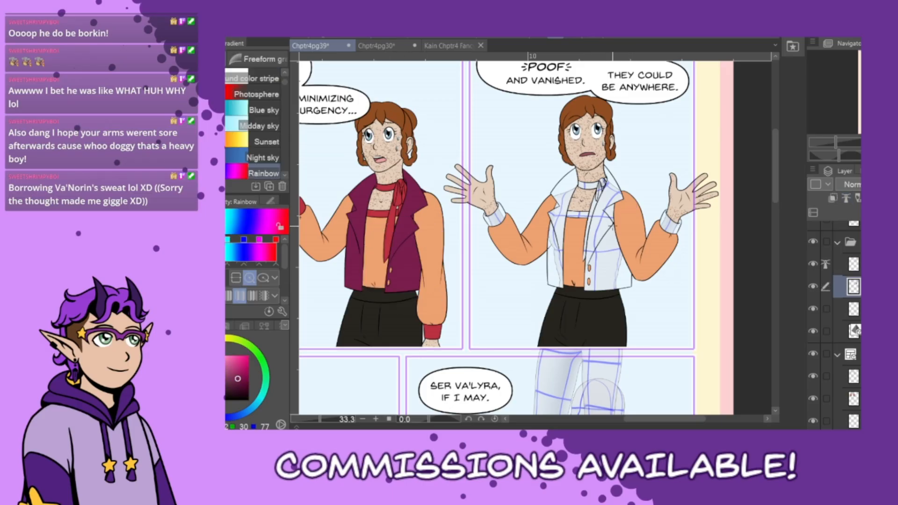
pyautogui.click(607, 227)
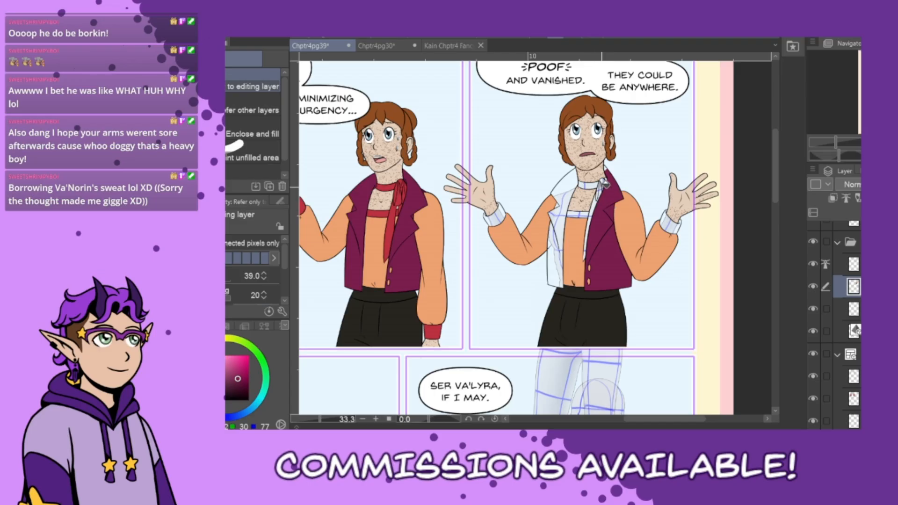
pyautogui.click(564, 204)
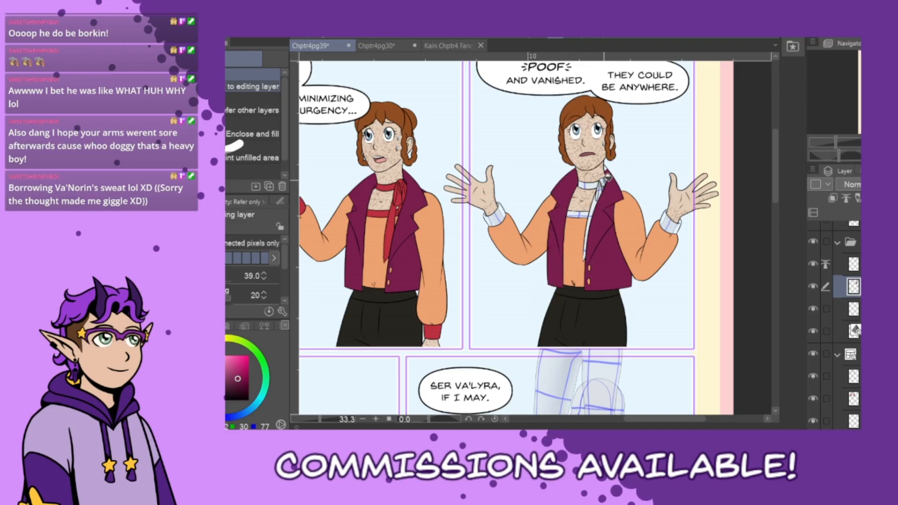
# Sample the lighter red of the second panel figure's scarf and fill the third panel figure's neck scarf, knot and hanging tails
pyautogui.click(854, 263)
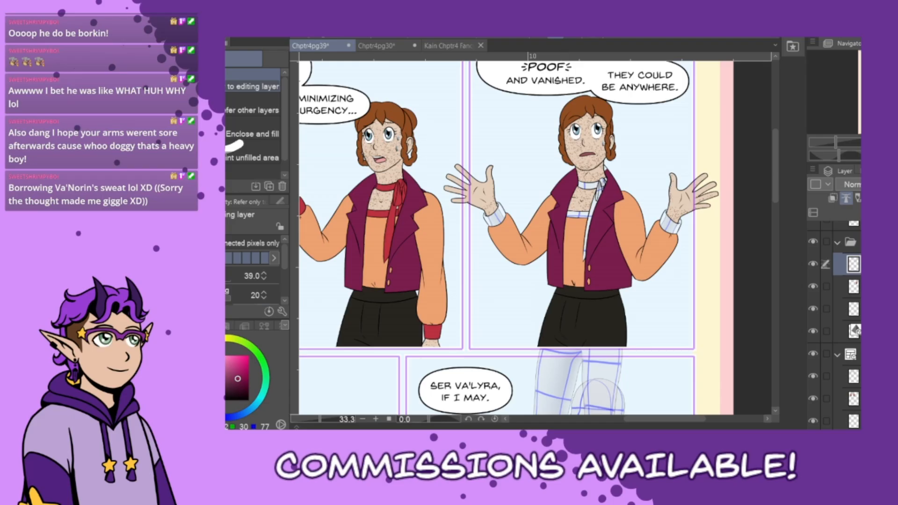
pyautogui.click(853, 286)
pyautogui.keyDown('alt'); pyautogui.click(394, 214); pyautogui.keyUp('alt')
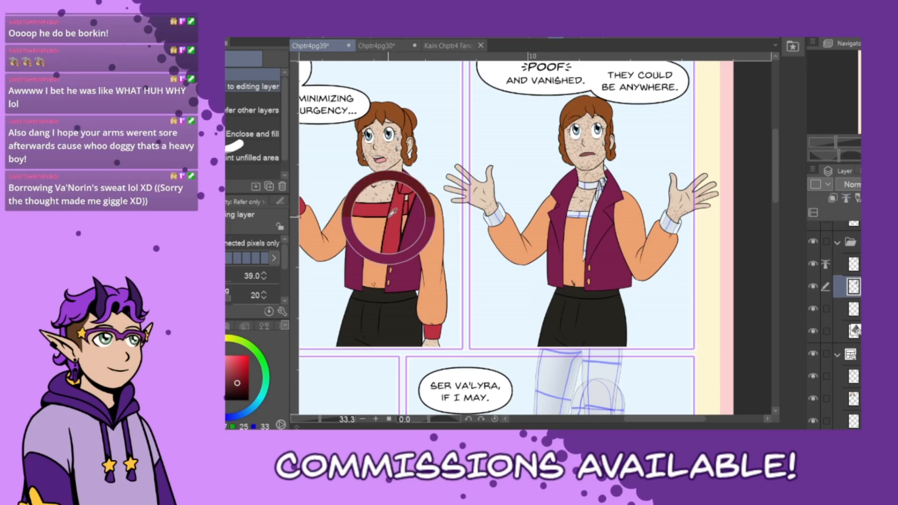
pyautogui.keyDown('alt'); pyautogui.click(389, 209); pyautogui.keyUp('alt')
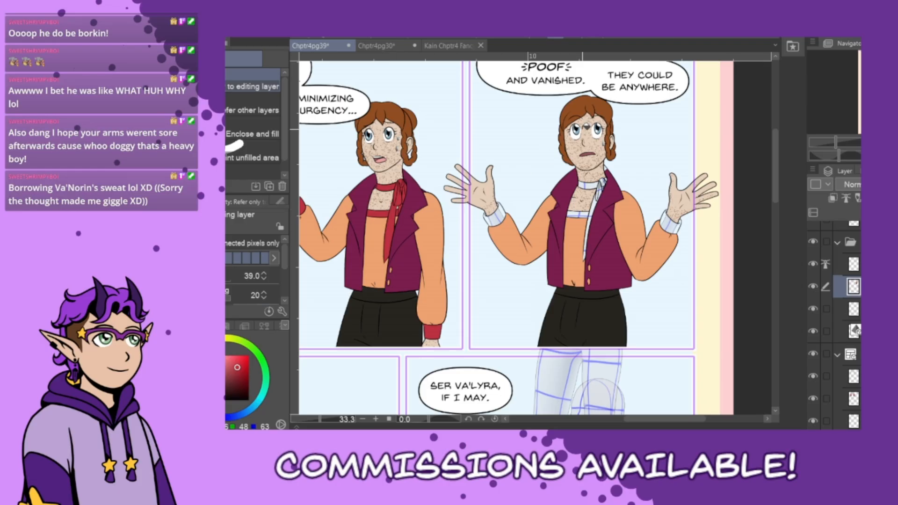
pyautogui.click(599, 192)
pyautogui.click(603, 183)
pyautogui.click(594, 187)
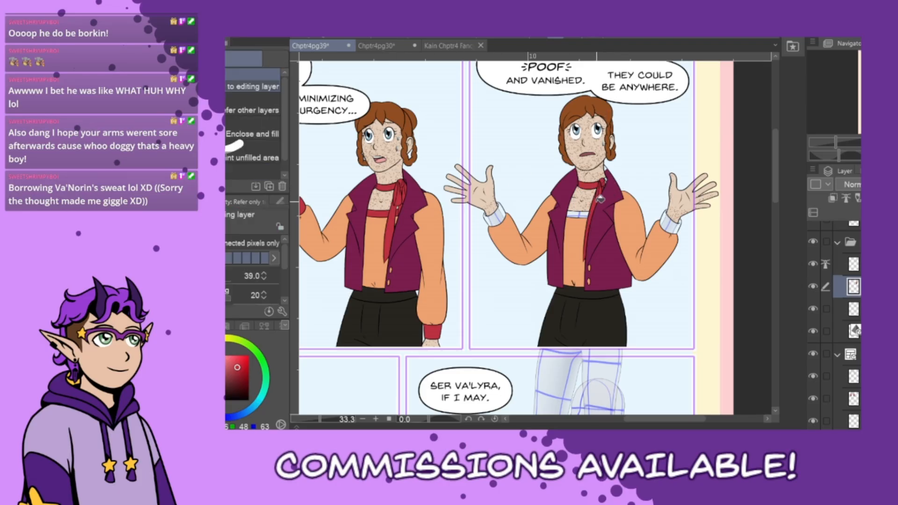
pyautogui.click(598, 201)
# Paint the unfilled gap on the third panel figure's vest collar beside the neck with the vest's maroon using the G-pen
pyautogui.scroll(3, 610, 183)
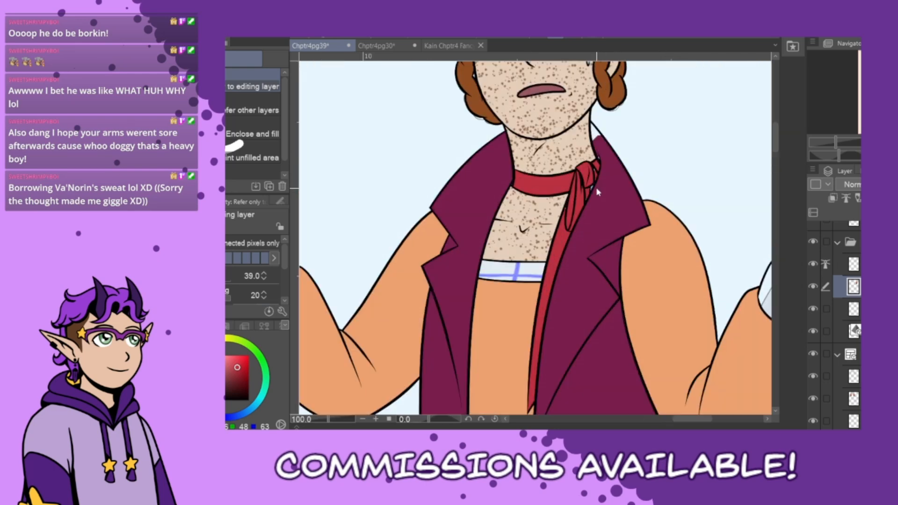
pyautogui.press('p')
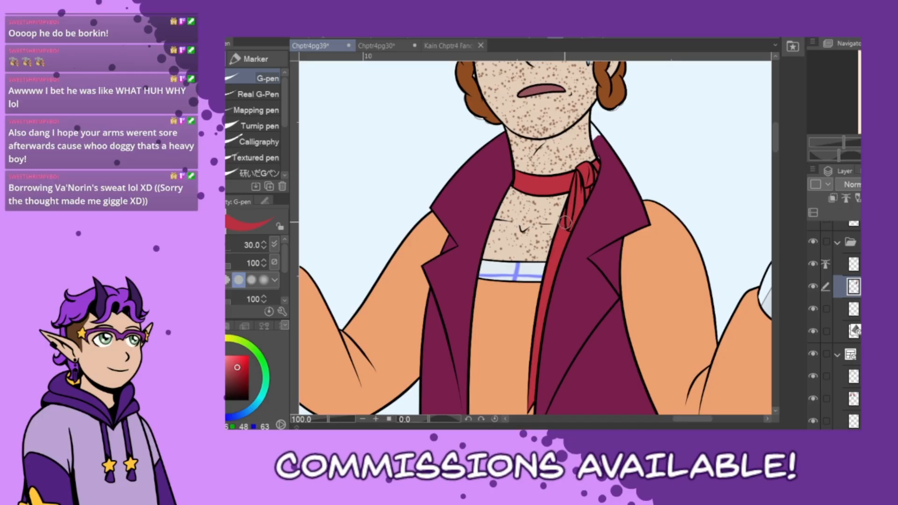
pyautogui.keyDown('alt'); pyautogui.click(610, 206); pyautogui.keyUp('alt')
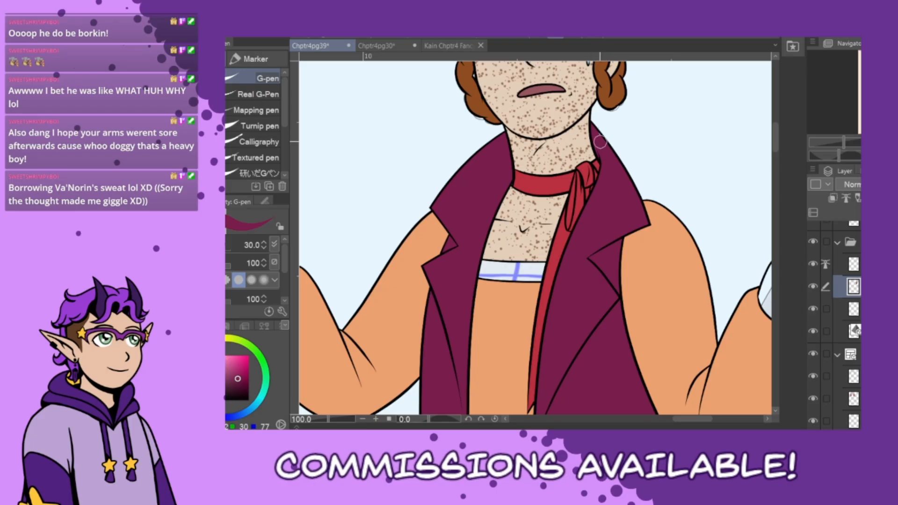
# Sample the scarf's red and fill the third panel figure's shirt neckline trim and both cuffs
pyautogui.keyDown('alt'); pyautogui.click(550, 261); pyautogui.keyUp('alt')
pyautogui.press('g')
pyautogui.press('g')
pyautogui.click(530, 268)
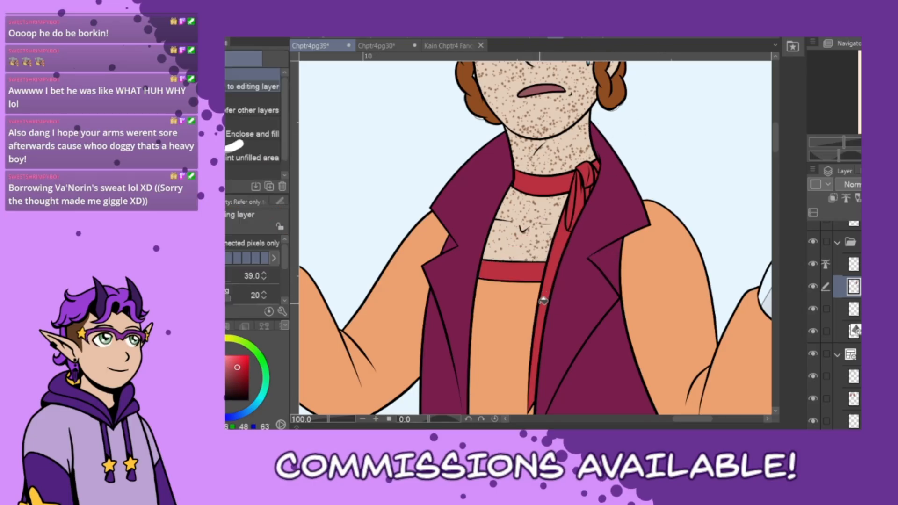
pyautogui.scroll(-2, 540, 303)
pyautogui.click(408, 291)
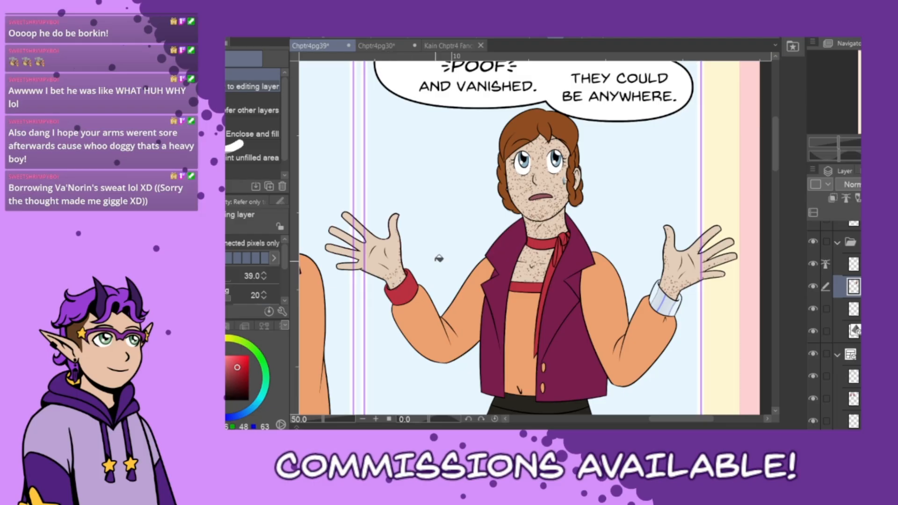
pyautogui.click(673, 301)
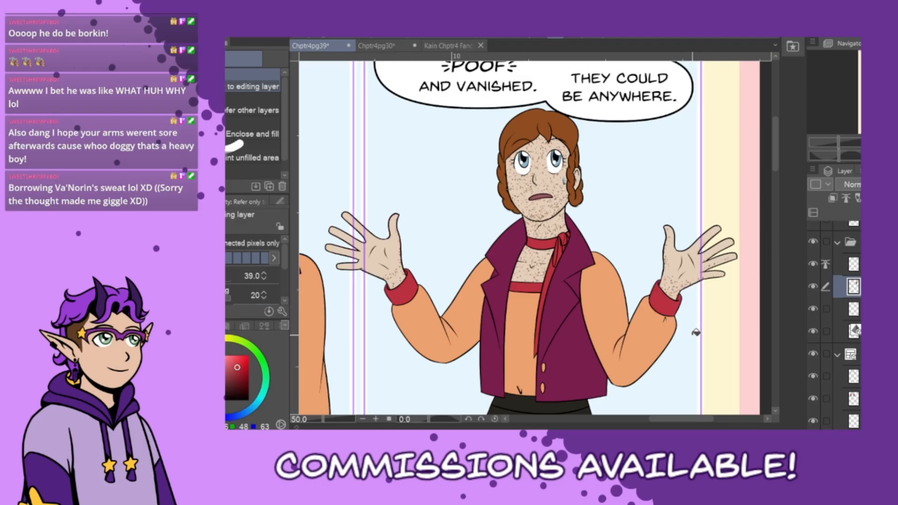
pyautogui.moveTo(666, 421)
pyautogui.mouseDown()
pyautogui.moveTo(576, 420)
pyautogui.moveTo(662, 420)
pyautogui.mouseUp()
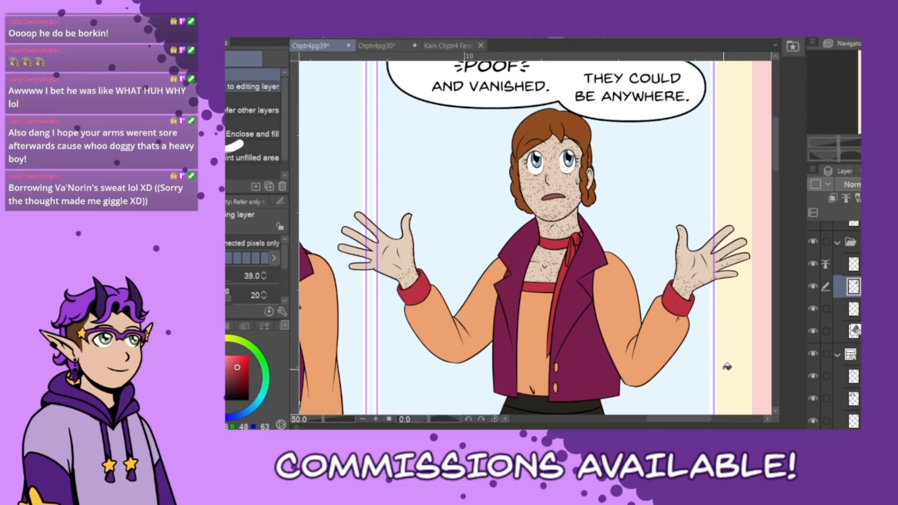
# Create a new layer inside a new folder within the comic panel group for the top row's background
pyautogui.scroll(-4, 727, 367)
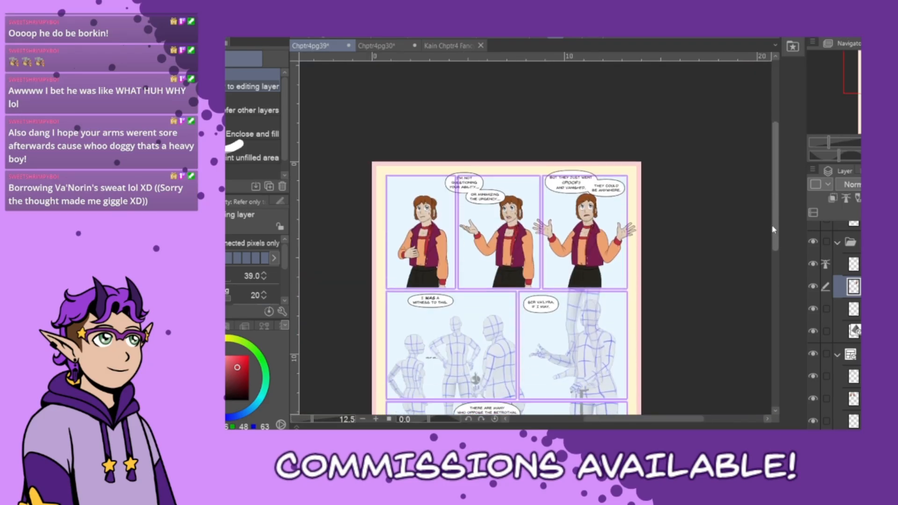
pyautogui.moveTo(773, 229); pyautogui.dragTo(772, 237)
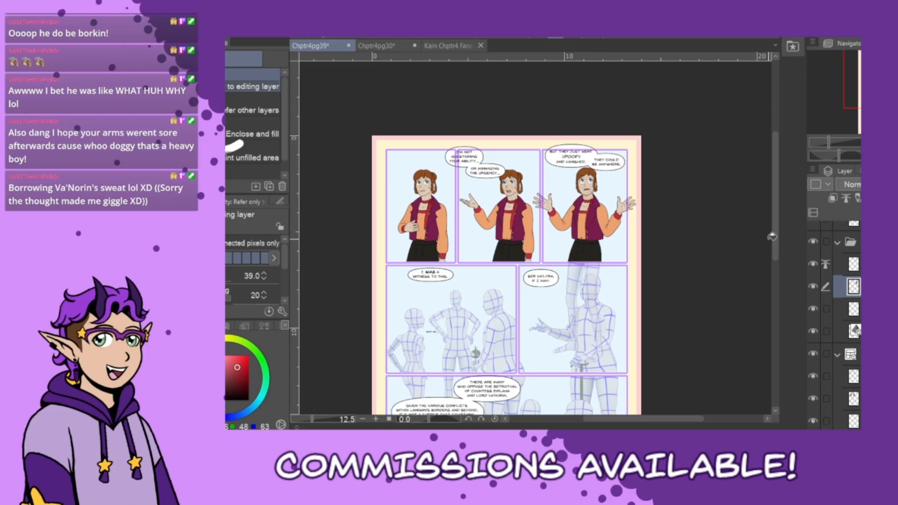
pyautogui.scroll(-1, 842, 322)
pyautogui.scroll(-5, 842, 323)
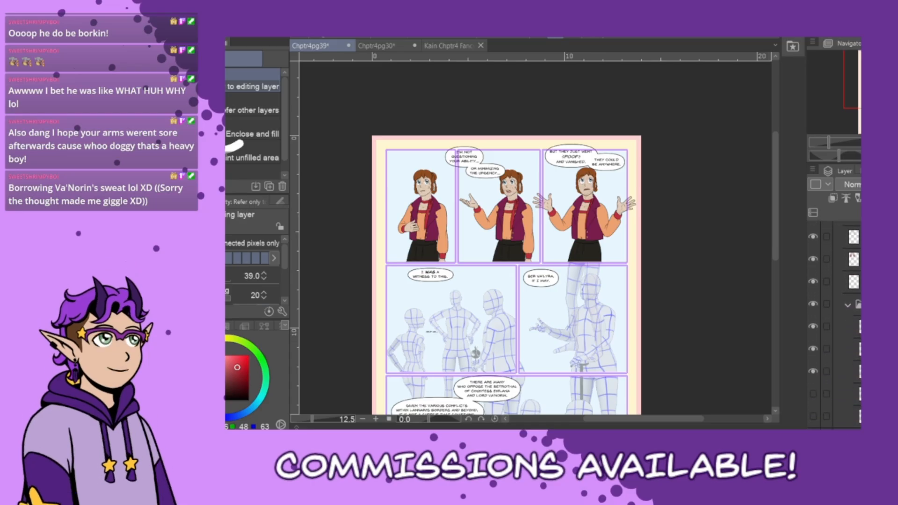
pyautogui.scroll(3, 842, 322)
pyautogui.click(857, 362)
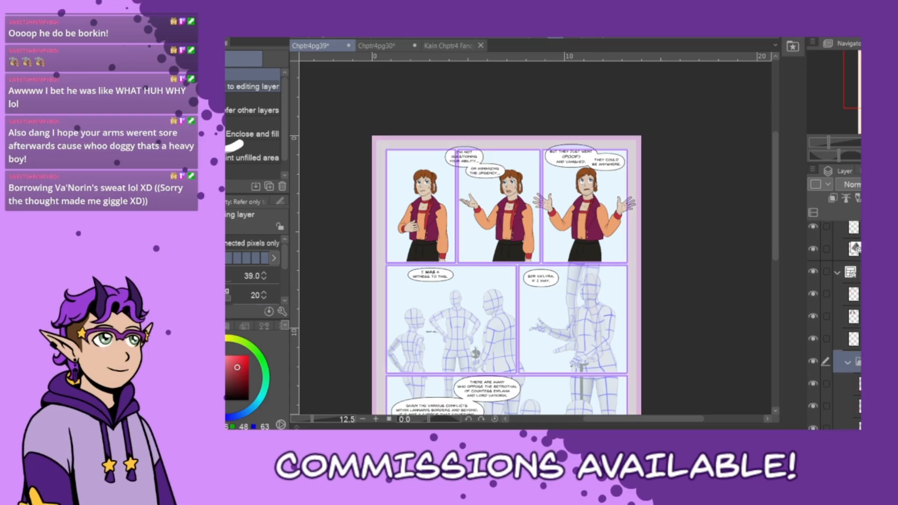
pyautogui.hotkey('ctrl', 'g')
pyautogui.hotkey('ctrl', 'shift', 'n')
pyautogui.click(857, 361)
pyautogui.click(856, 384)
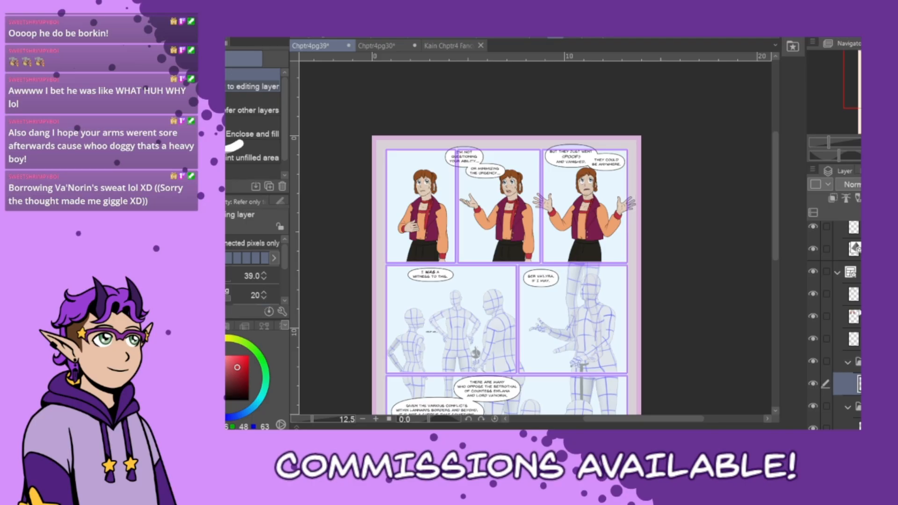
# Select a rectangle around the top row of three panels and fill their background with a vertical Night sky gradient, dark at the top
pyautogui.press('m')
pyautogui.press('m')
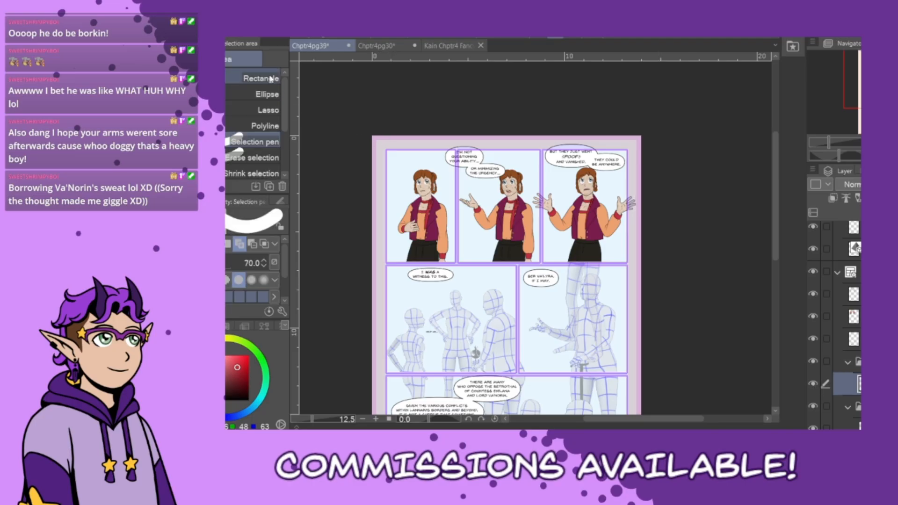
pyautogui.moveTo(383, 148); pyautogui.dragTo(631, 263)
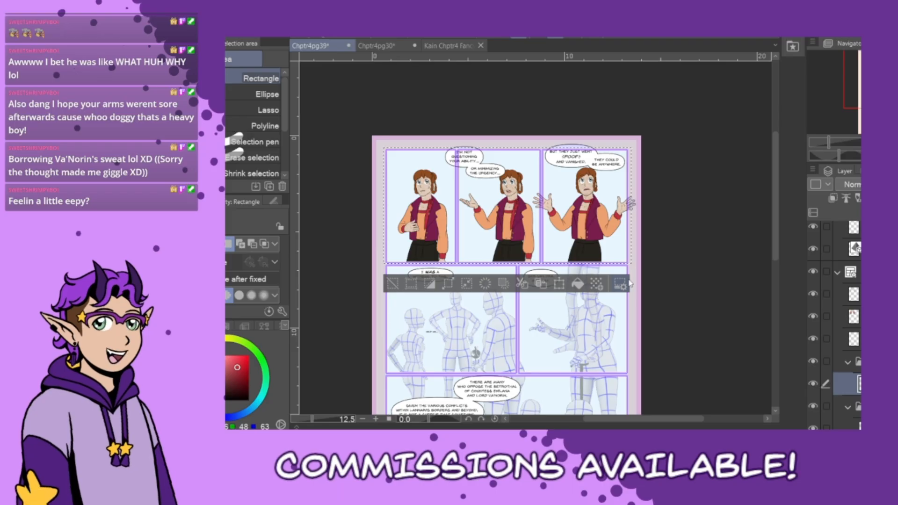
pyautogui.press('g')
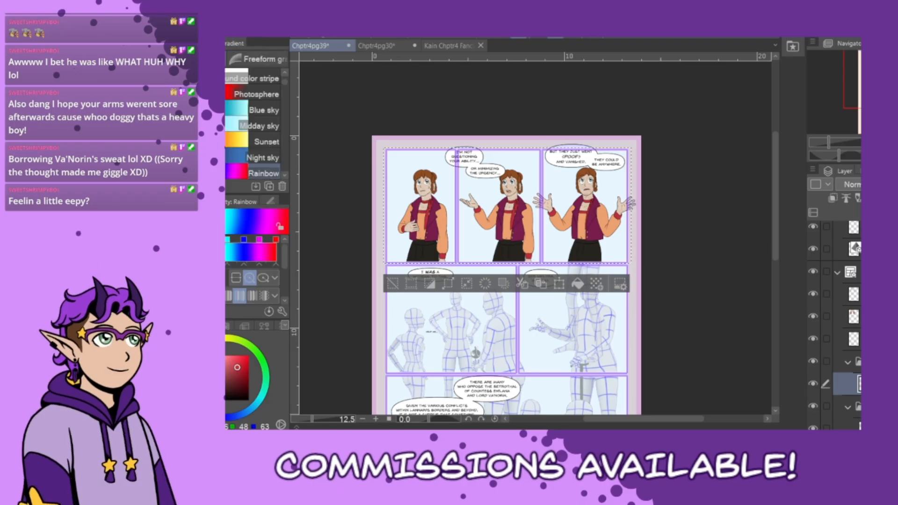
pyautogui.click(249, 157)
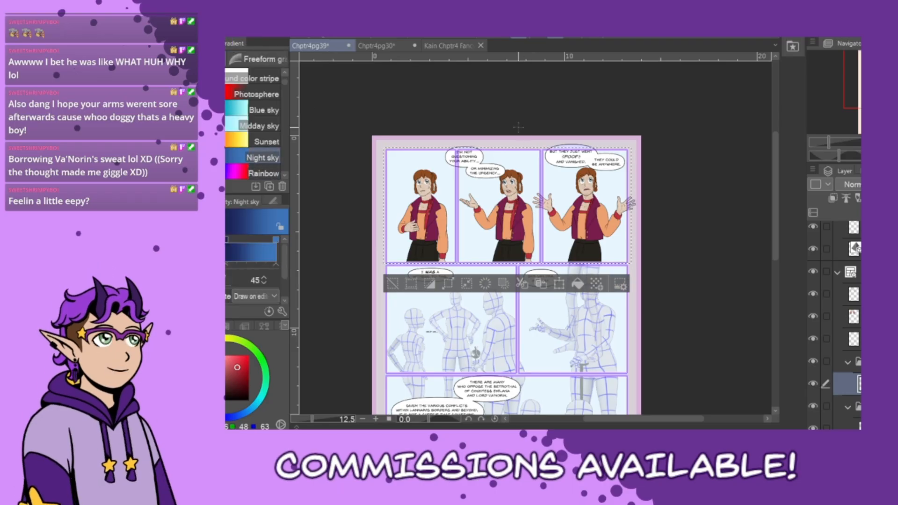
pyautogui.moveTo(510, 112); pyautogui.dragTo(509, 335)
pyautogui.moveTo(504, 127); pyautogui.dragTo(559, 332)
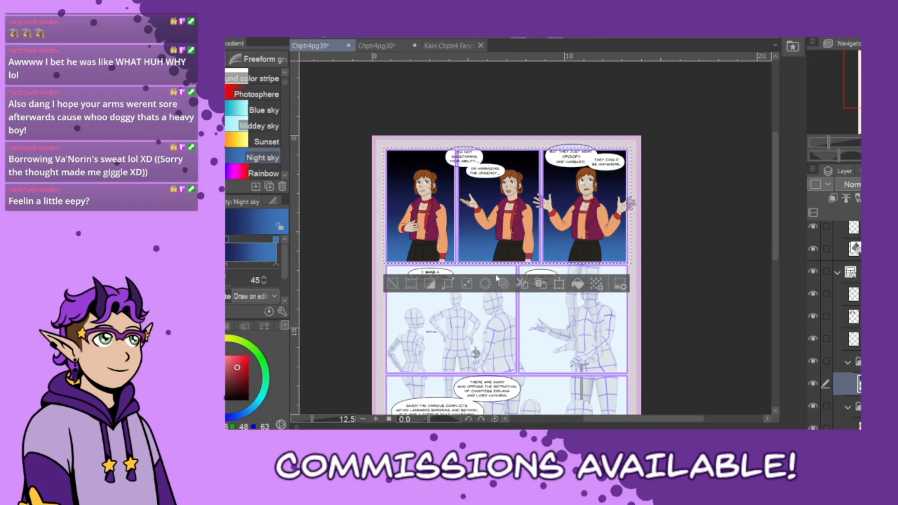
pyautogui.moveTo(487, 172); pyautogui.dragTo(487, 301)
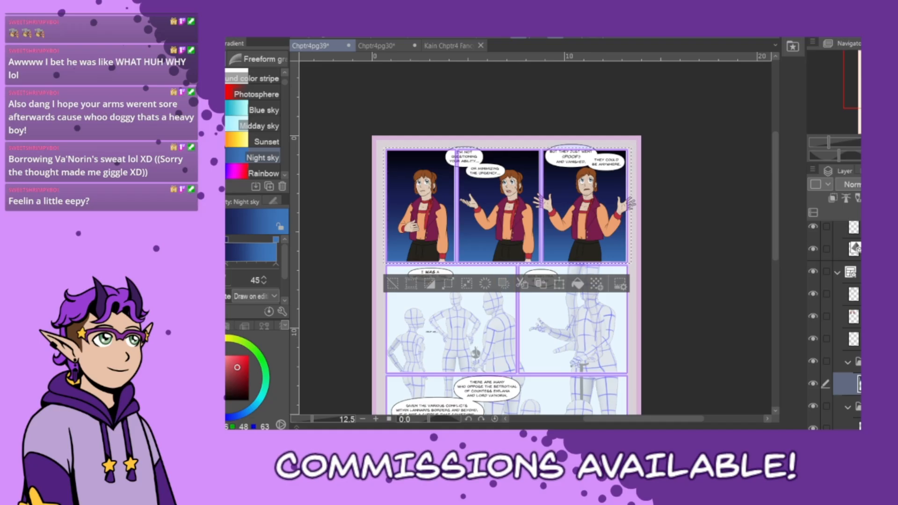
# Create a new layer with an edge border effect in the folder above the comic panels and ready the G-pen in white
pyautogui.scroll(5, 842, 323)
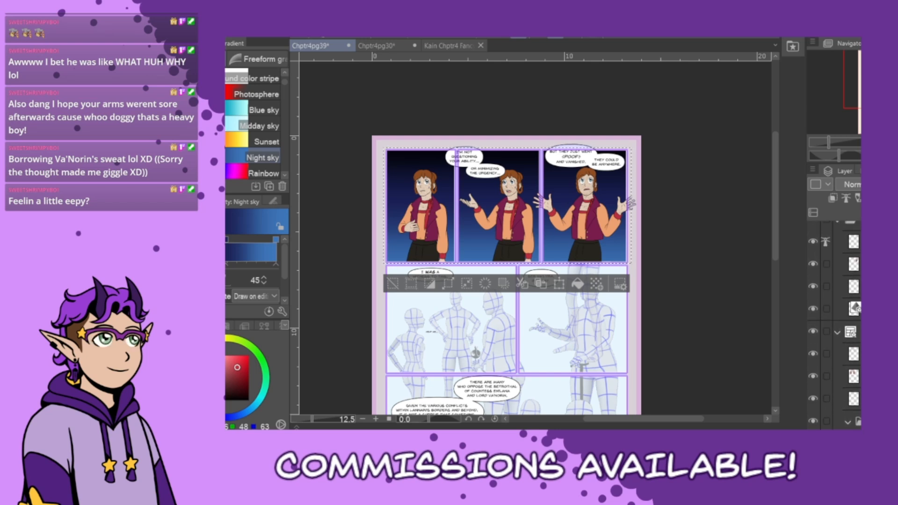
pyautogui.scroll(3, 842, 322)
pyautogui.click(853, 307)
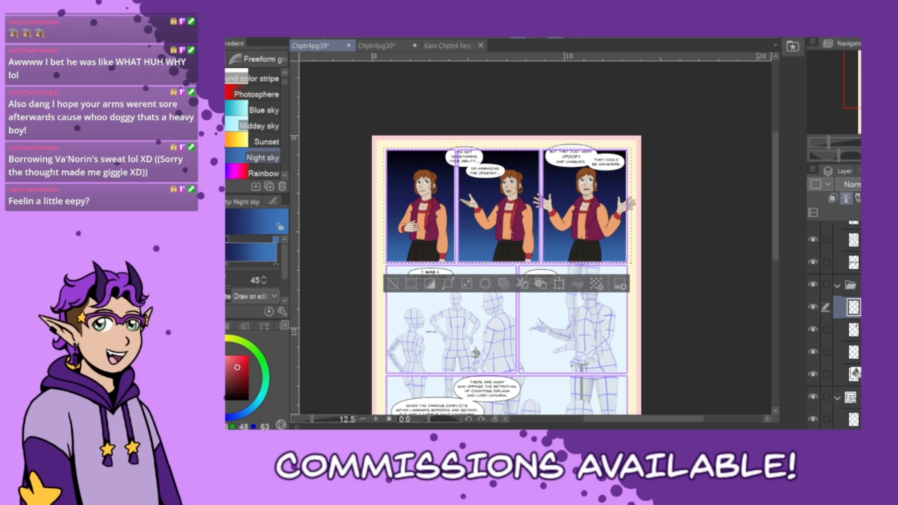
pyautogui.hotkey('ctrl', 'shift', 'n')
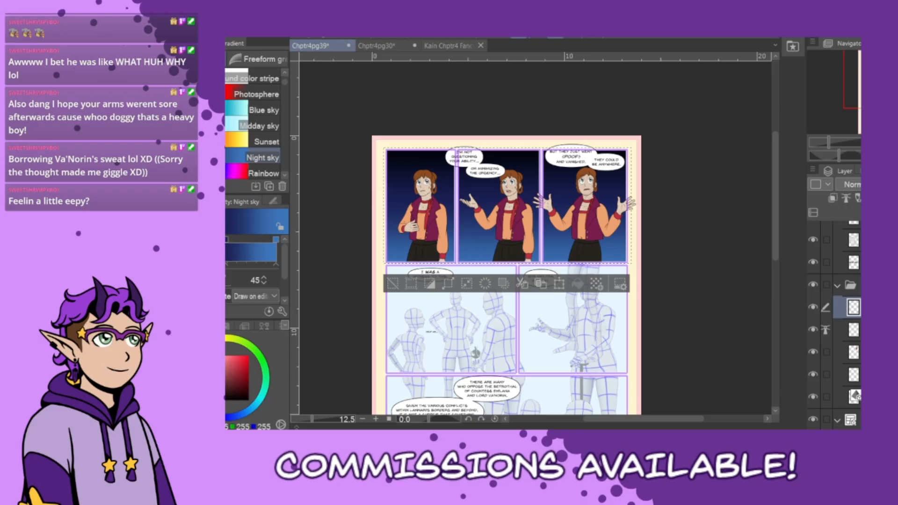
pyautogui.press('p')
pyautogui.click(858, 170)
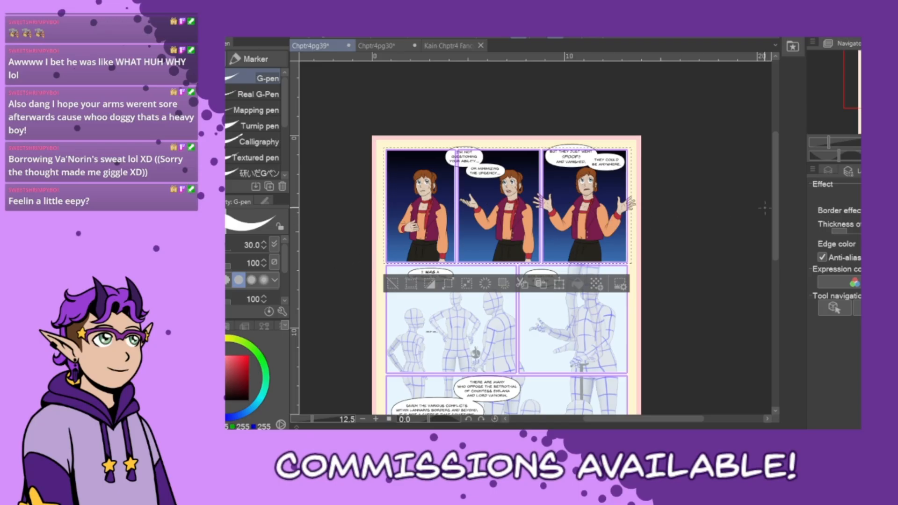
pyautogui.click(830, 171)
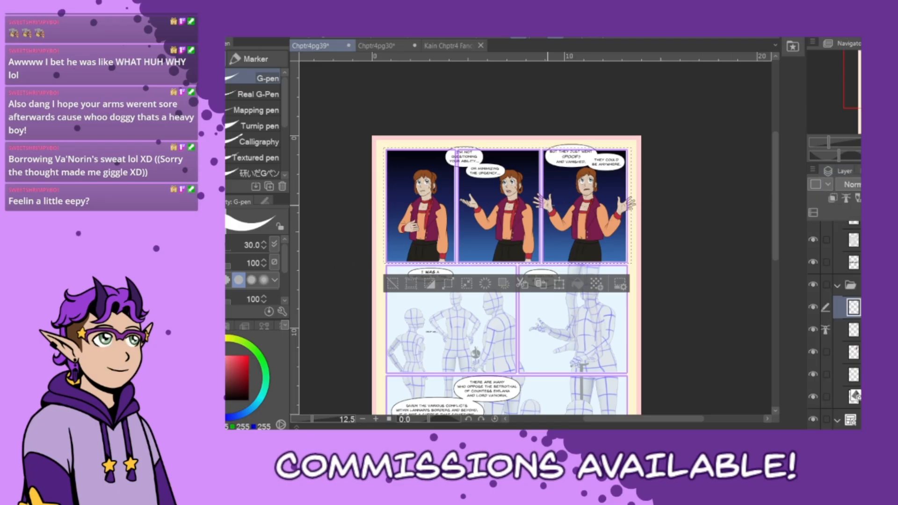
# Draw short white curved motion lines around the third panel figure's raised hand that overlaps the gutter to the second panel
pyautogui.scroll(4, 538, 260)
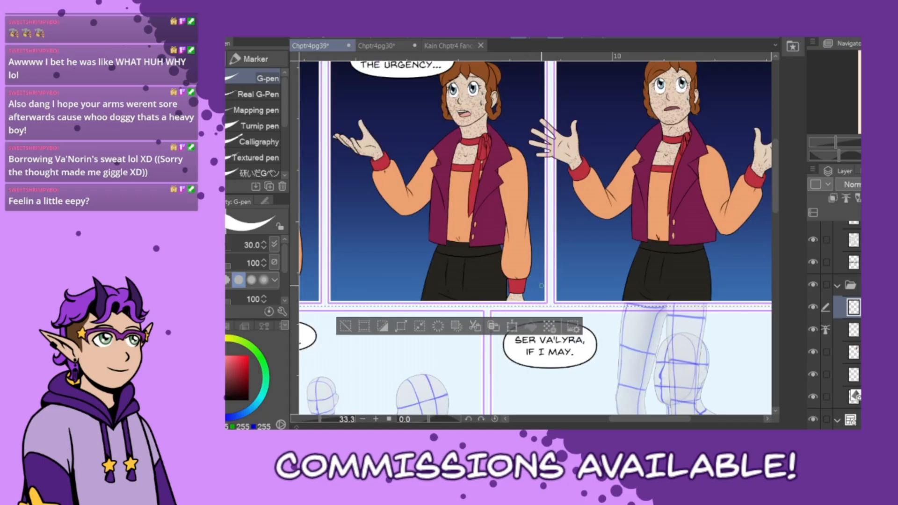
pyautogui.moveTo(622, 419); pyautogui.dragTo(638, 418)
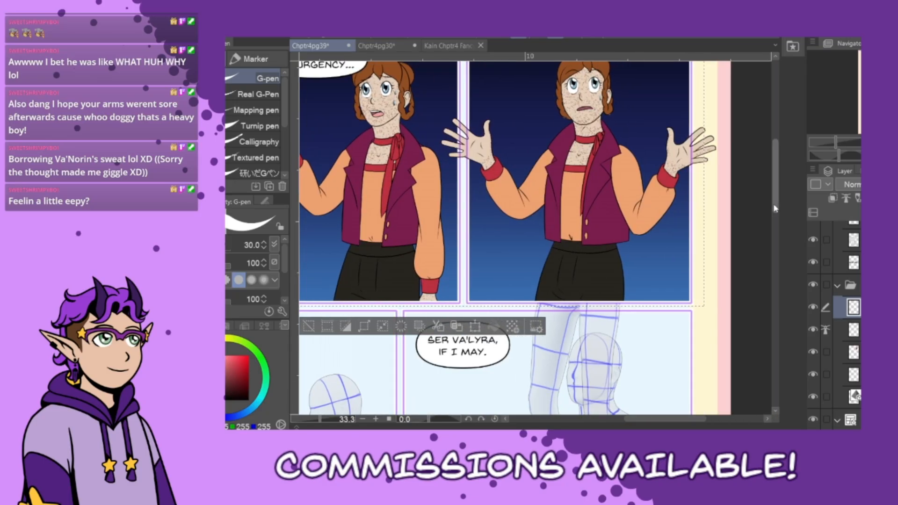
pyautogui.moveTo(776, 206); pyautogui.dragTo(776, 191)
pyautogui.scroll(1, 567, 218)
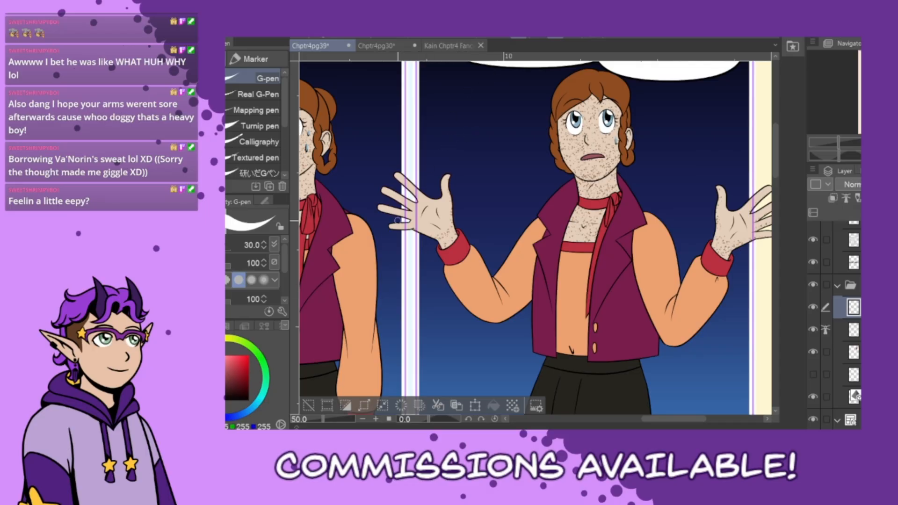
pyautogui.moveTo(441, 148); pyautogui.dragTo(416, 183)
pyautogui.hotkey('ctrl', 'z')
pyautogui.moveTo(441, 149)
pyautogui.mouseDown()
pyautogui.moveTo(417, 179)
pyautogui.moveTo(428, 182)
pyautogui.mouseUp()
pyautogui.hotkey('ctrl', 'z')
pyautogui.moveTo(394, 236)
pyautogui.mouseDown()
pyautogui.moveTo(399, 276)
pyautogui.moveTo(419, 274)
pyautogui.mouseUp()
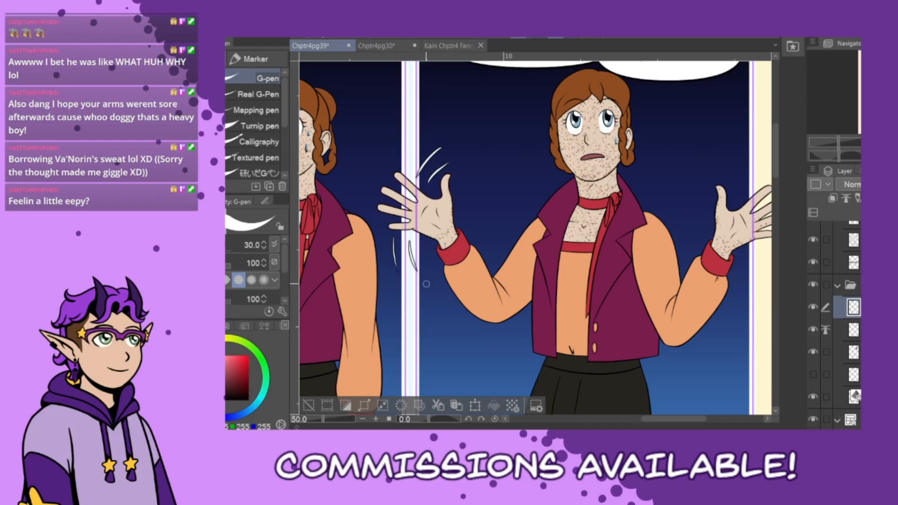
pyautogui.moveTo(455, 180); pyautogui.dragTo(459, 204)
pyautogui.hotkey('ctrl', 'z')
pyautogui.moveTo(391, 236); pyautogui.dragTo(417, 247)
pyautogui.moveTo(410, 171)
pyautogui.mouseDown()
pyautogui.moveTo(431, 189)
pyautogui.moveTo(420, 179)
pyautogui.mouseUp()
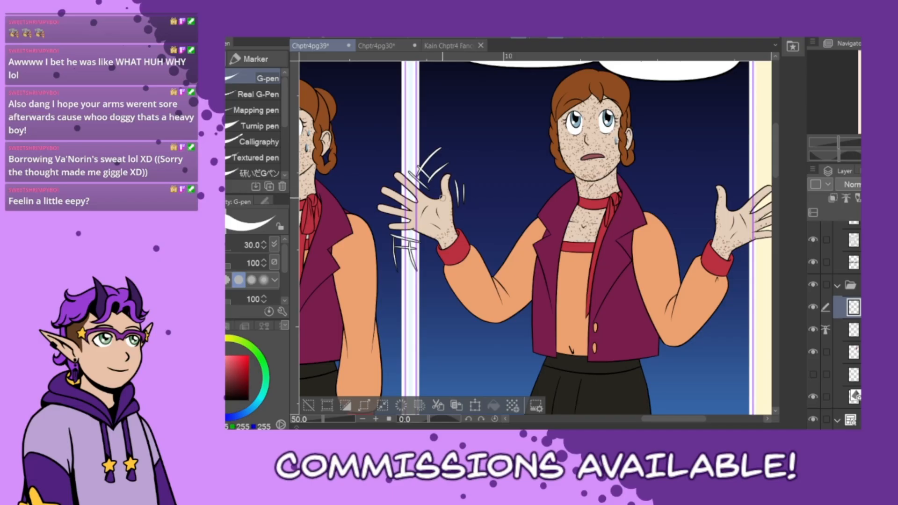
# Draw matching short white motion lines around the figure's other raised hand, beside the thumb, above the fingers and below the palm
pyautogui.moveTo(673, 419); pyautogui.dragTo(681, 419)
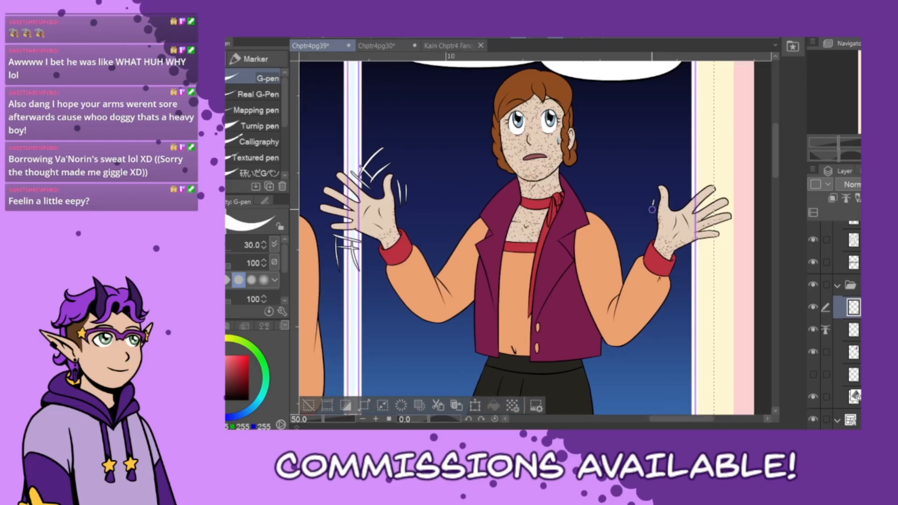
pyautogui.moveTo(652, 209); pyautogui.dragTo(653, 220)
pyautogui.moveTo(645, 204); pyautogui.dragTo(646, 222)
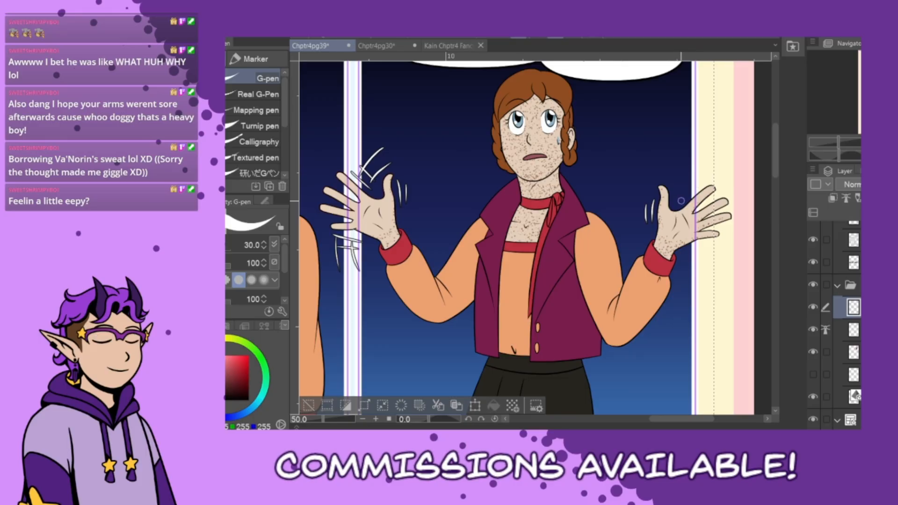
pyautogui.moveTo(696, 187); pyautogui.dragTo(680, 194)
pyautogui.moveTo(712, 238); pyautogui.dragTo(694, 244)
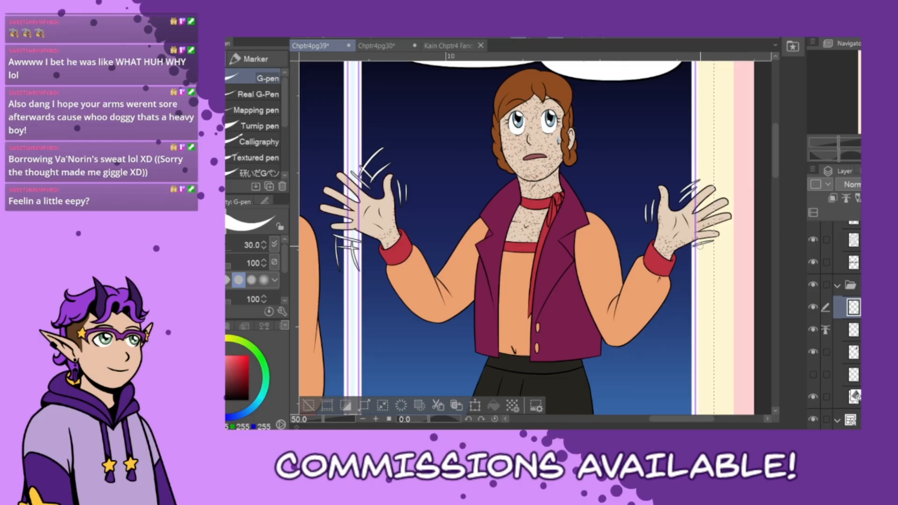
pyautogui.moveTo(676, 169); pyautogui.dragTo(688, 201)
pyautogui.moveTo(697, 240); pyautogui.dragTo(694, 263)
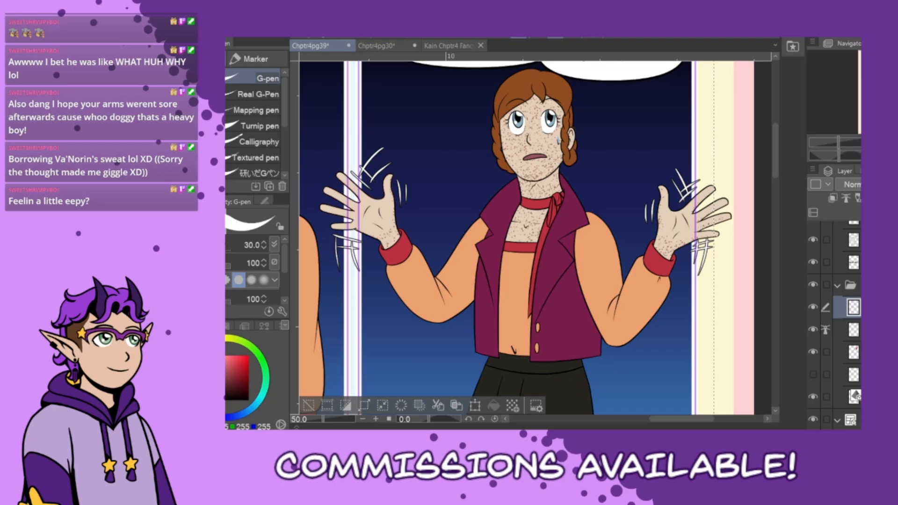
# Create a new layer directly above the hidden layer in the same folder and clear the rectangular selection
pyautogui.click(853, 374)
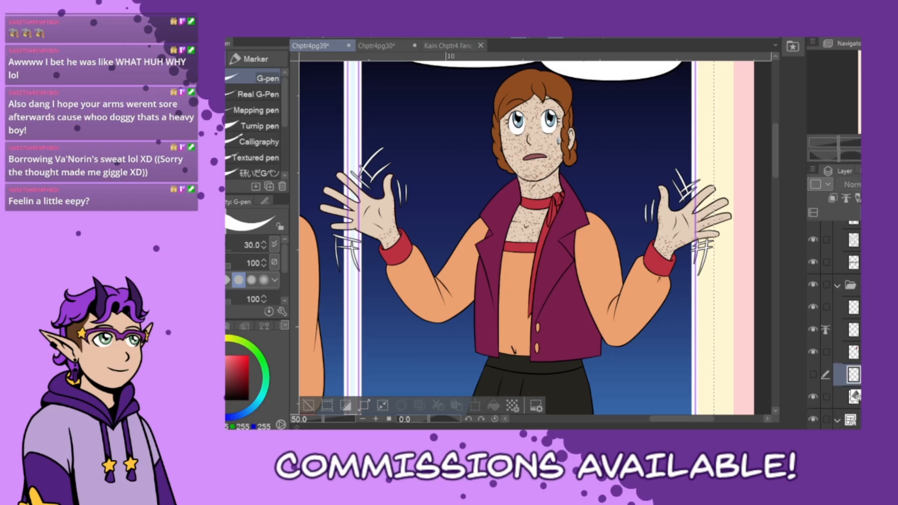
pyautogui.hotkey('ctrl', 'shift', 'n')
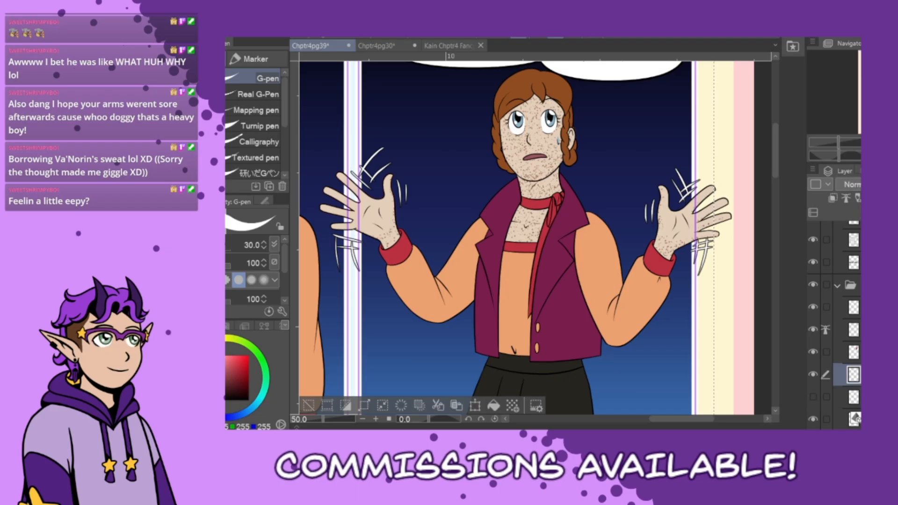
pyautogui.click(308, 405)
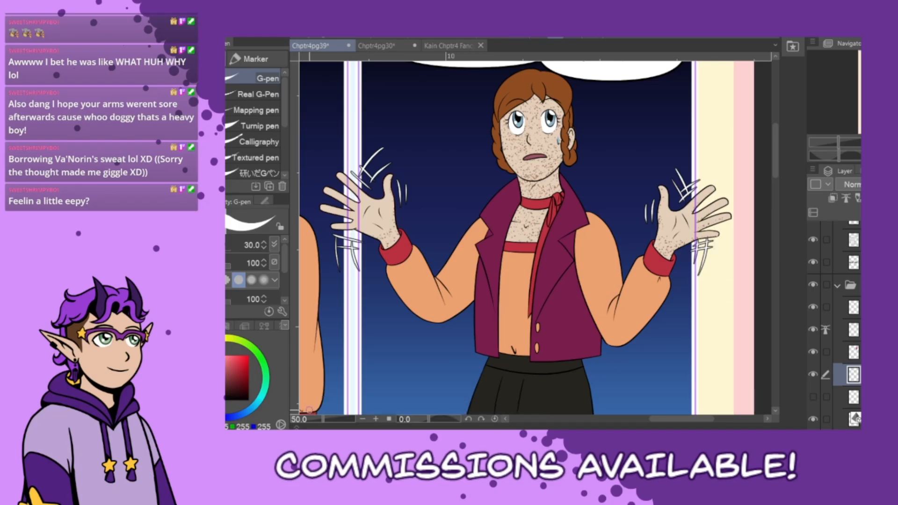
# Pick up the hot pink of the glowing floor lines on page Chptr4pg34 as the drawing colour and return to Chptr4pg39
pyautogui.click(449, 46)
pyautogui.click(383, 47)
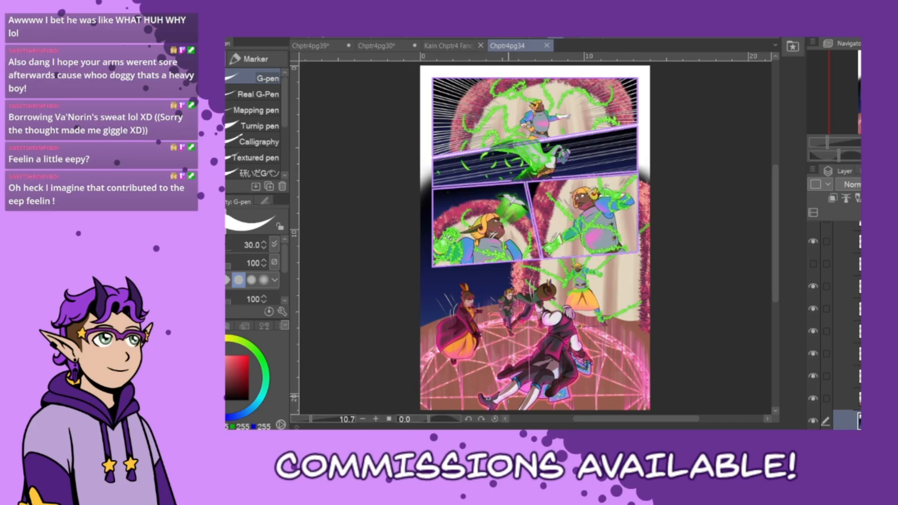
pyautogui.scroll(3, 834, 323)
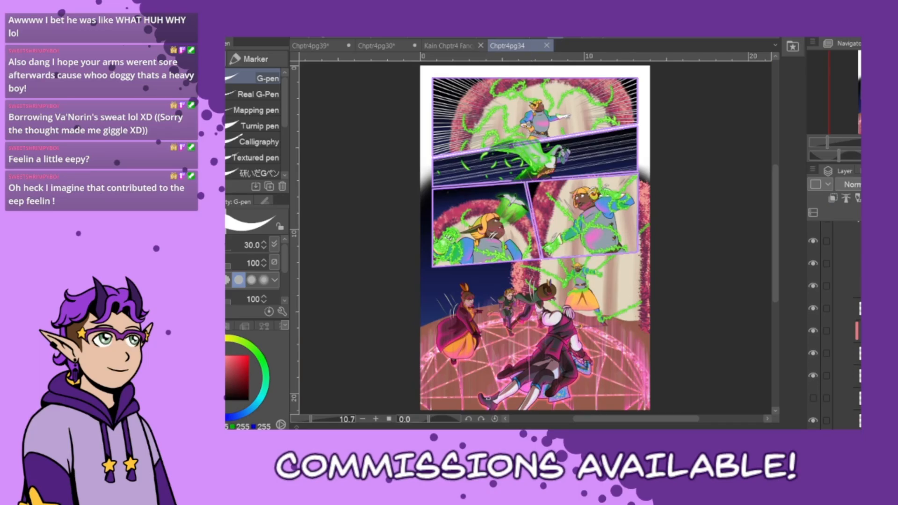
pyautogui.click(815, 333)
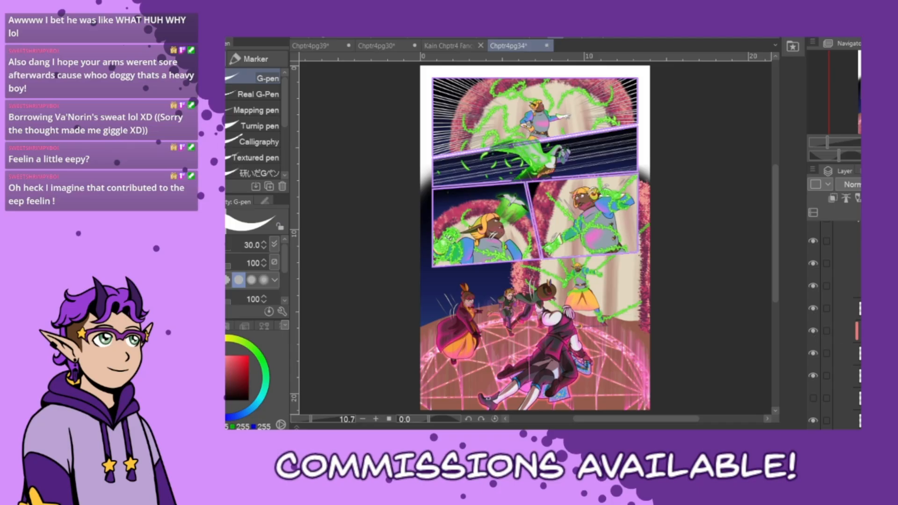
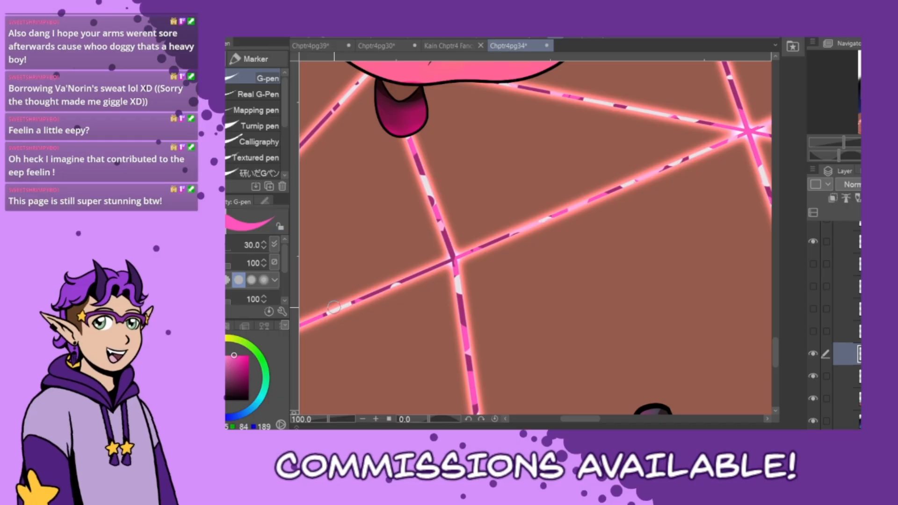
pyautogui.click(327, 46)
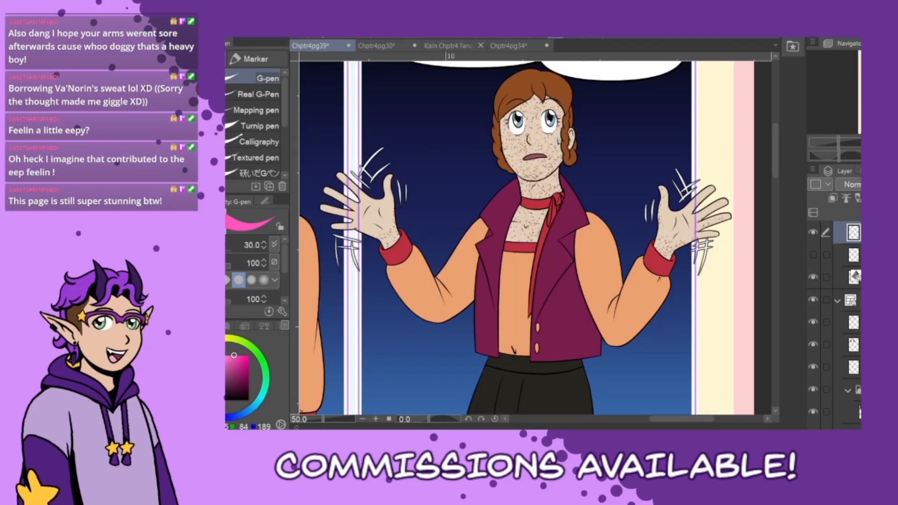
# Choose the Sparkle decoration brush and enlarge it to size 250
pyautogui.press('j')
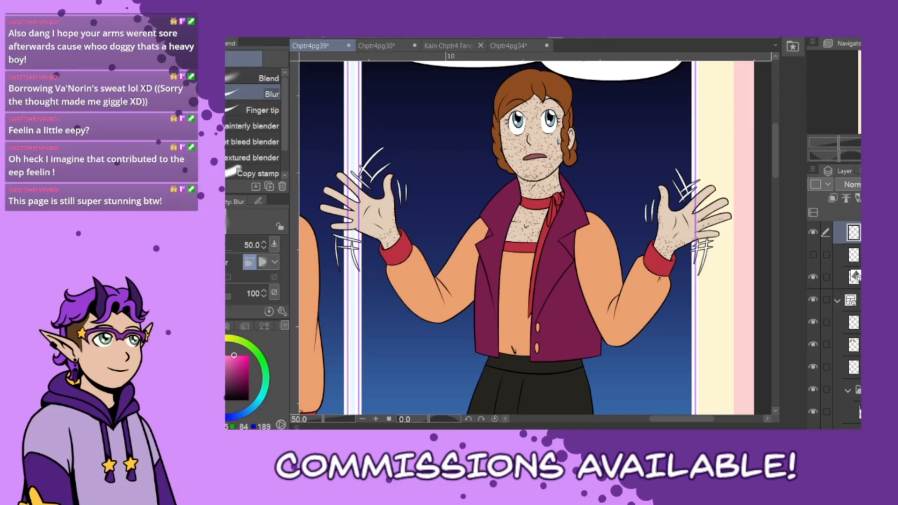
pyautogui.press('b')
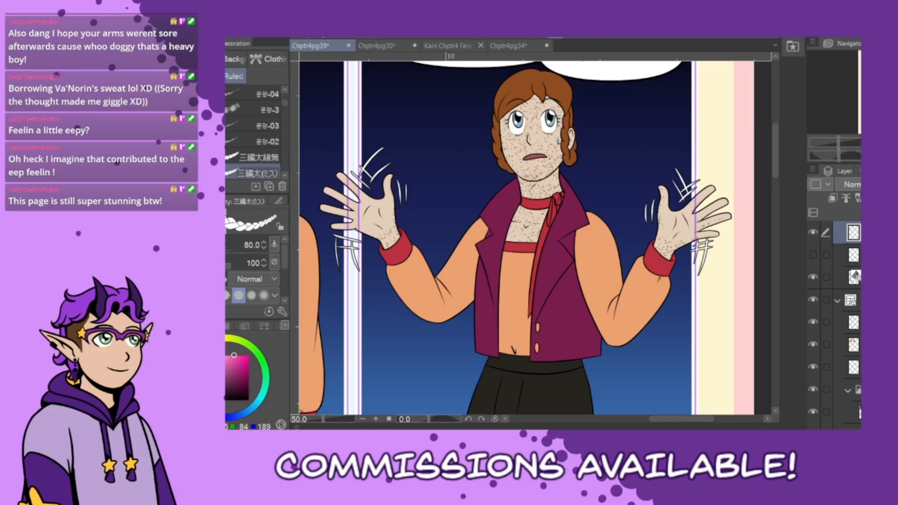
pyautogui.click(220, 59)
pyautogui.scroll(-8, 284, 116)
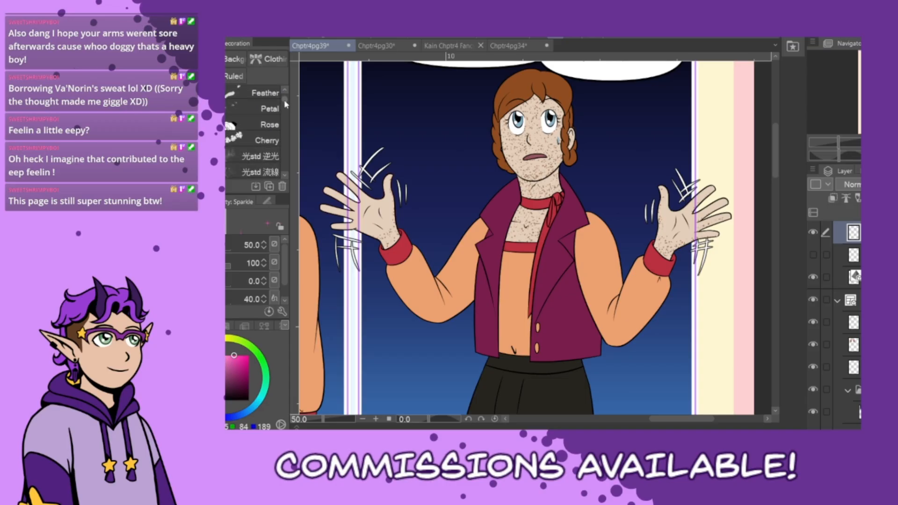
pyautogui.scroll(4, 285, 108)
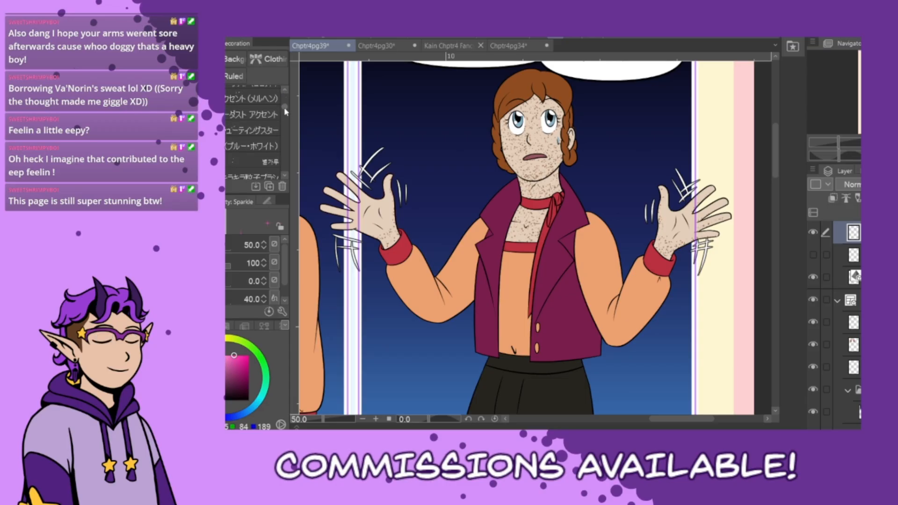
pyautogui.scroll(5, 286, 103)
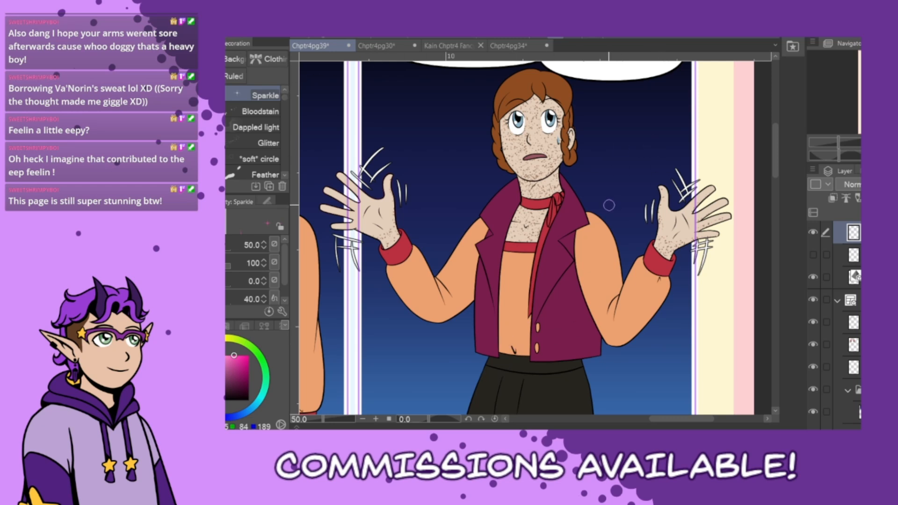
pyautogui.press(']')
pyautogui.press(']')
pyautogui.press(']')
pyautogui.press(']')
pyautogui.press(']')
pyautogui.press(']')
pyautogui.press(']')
pyautogui.press(']')
# Stamp pink sparkle stars across the third panel's night sky on both sides of the figure's head
pyautogui.click(653, 133)
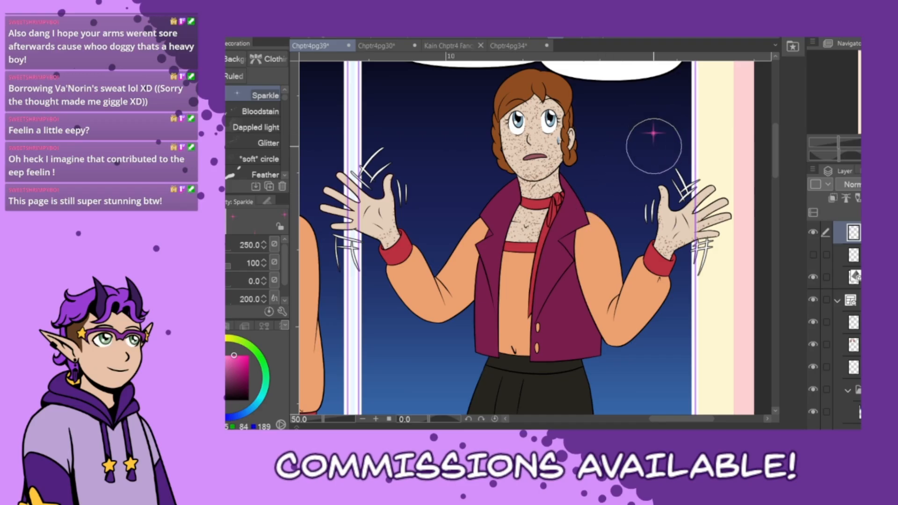
pyautogui.press(']')
pyautogui.click(468, 180)
pyautogui.click(395, 117)
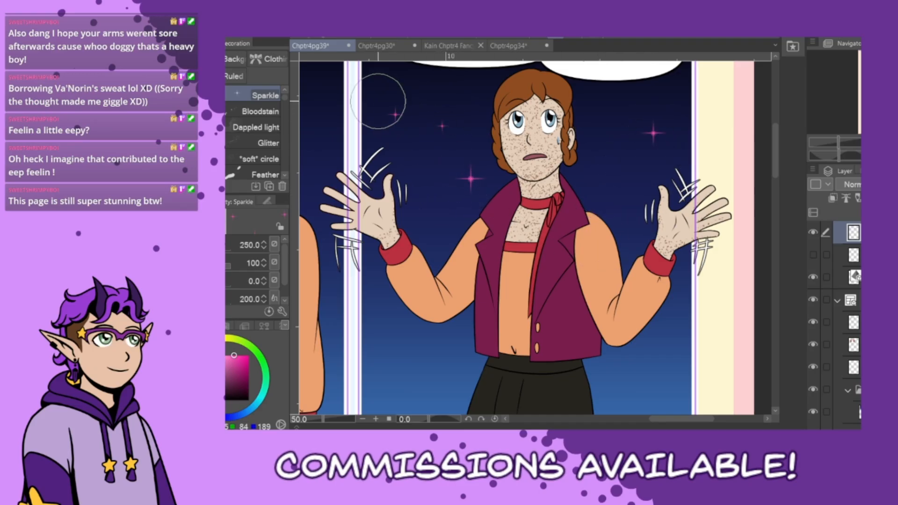
pyautogui.click(403, 156)
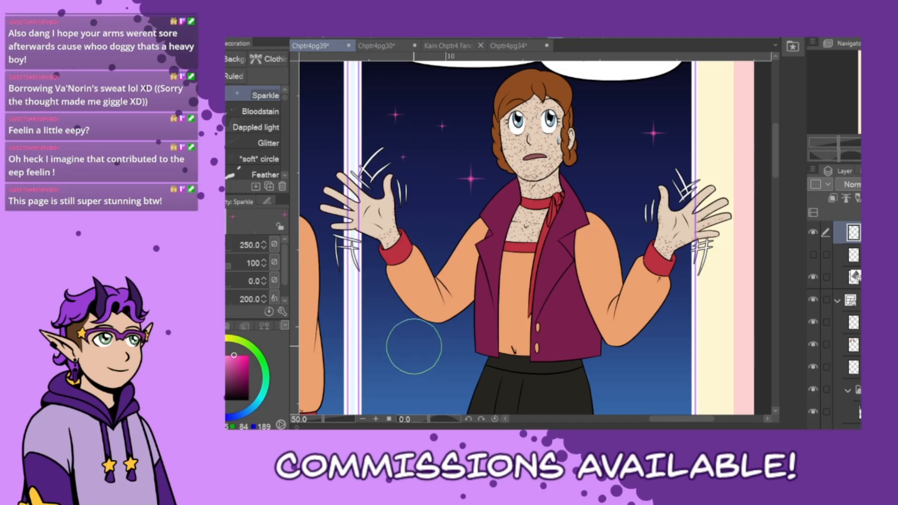
pyautogui.click(429, 195)
# Try adding more pink sparkles between the figure's head and raised hand and below it, partly at brush size 200, and undo them
pyautogui.click(612, 84)
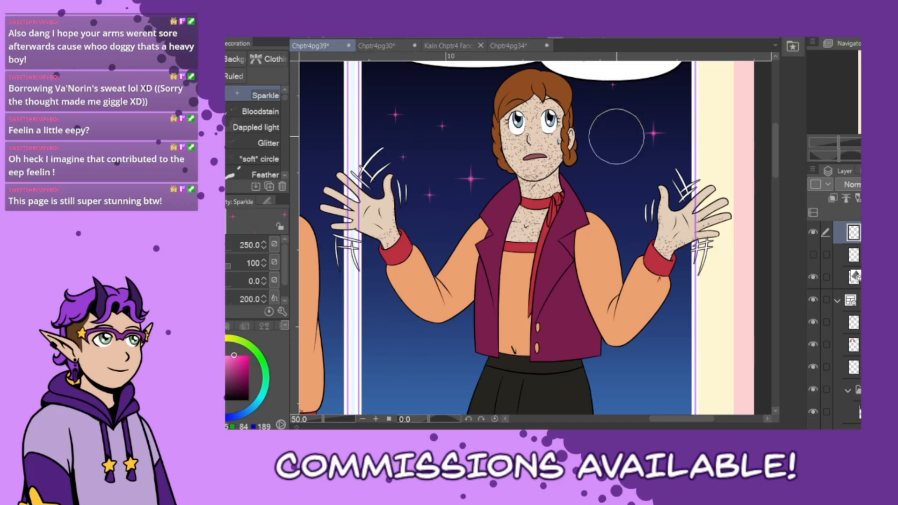
pyautogui.click(608, 205)
pyautogui.click(621, 152)
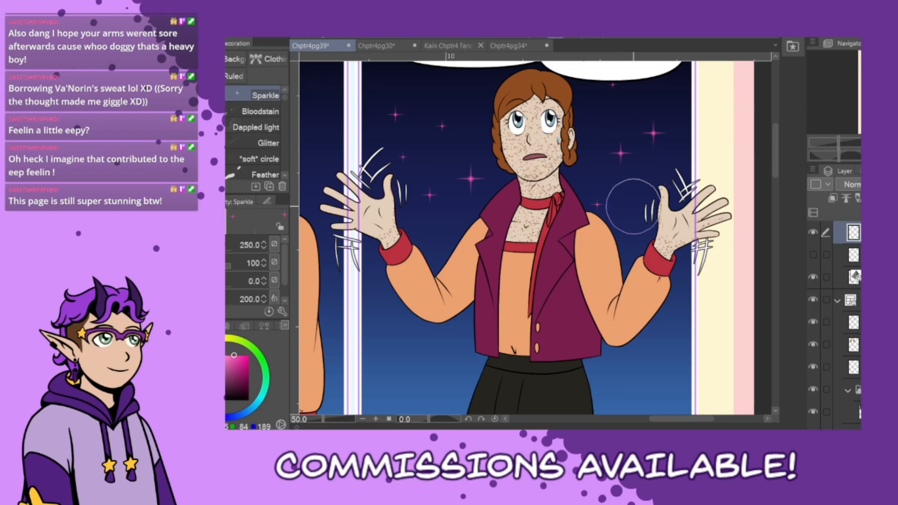
pyautogui.press(']')
pyautogui.press('[')
pyautogui.press('[')
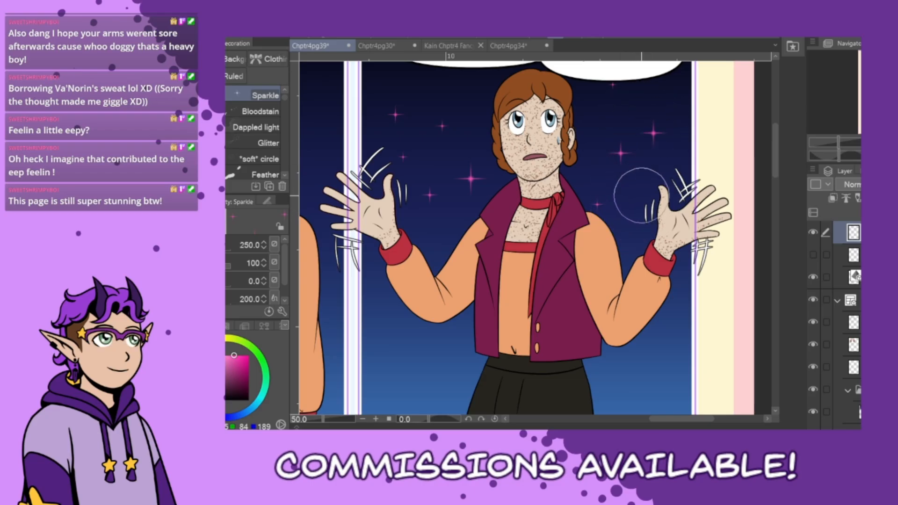
pyautogui.click(634, 192)
pyautogui.click(676, 330)
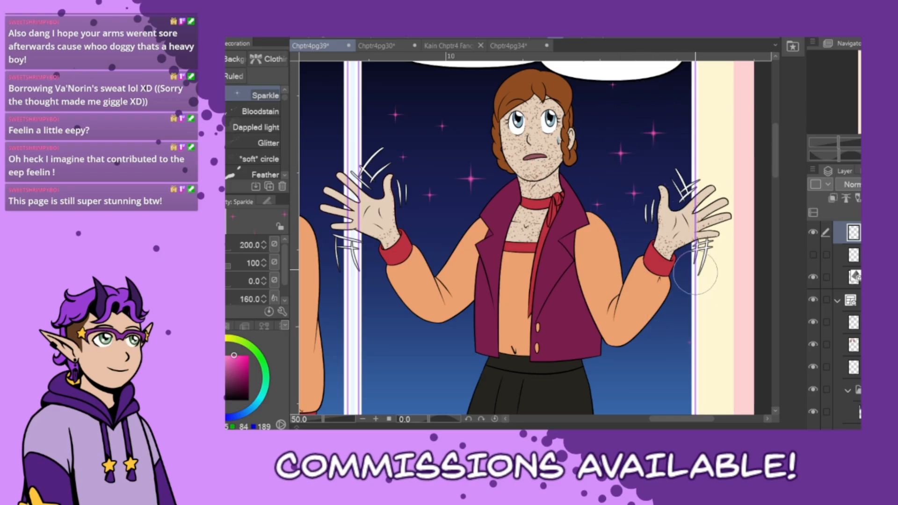
pyautogui.moveTo(358, 184); pyautogui.dragTo(603, 120)
pyautogui.hotkey('ctrl', 'z')
pyautogui.hotkey('ctrl', 'z')
pyautogui.hotkey('ctrl', 'z')
pyautogui.hotkey('ctrl', 'z')
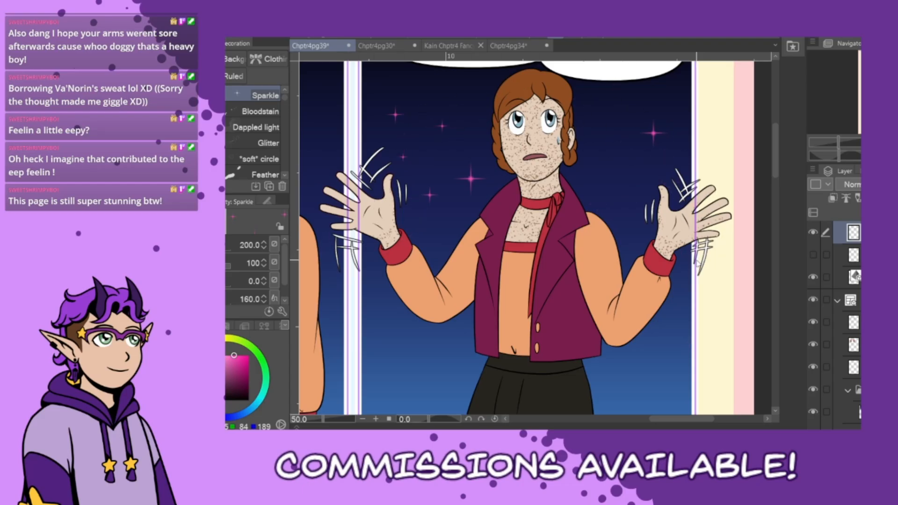
# Undo the pink sparkles between the third panel figure's head and raised hand, and set the drawing colour to pale pink
pyautogui.hotkey('ctrl', 'z')
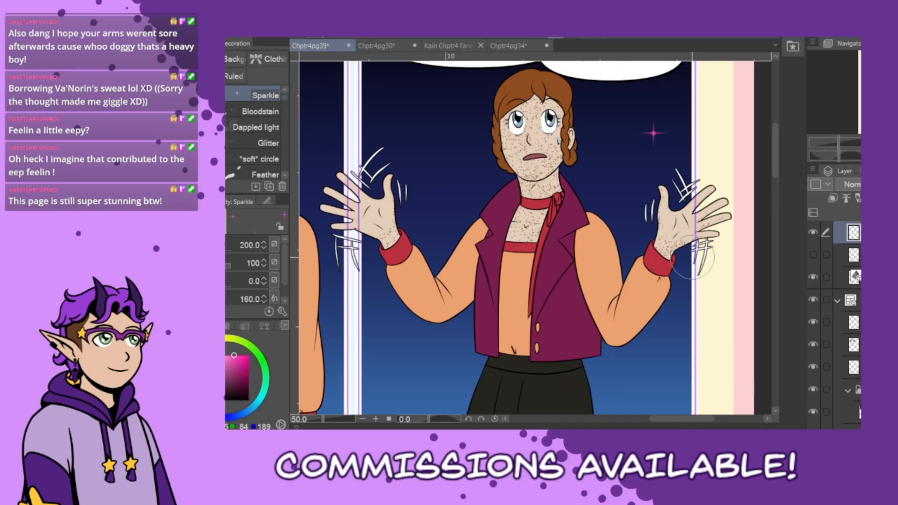
pyautogui.press('x')
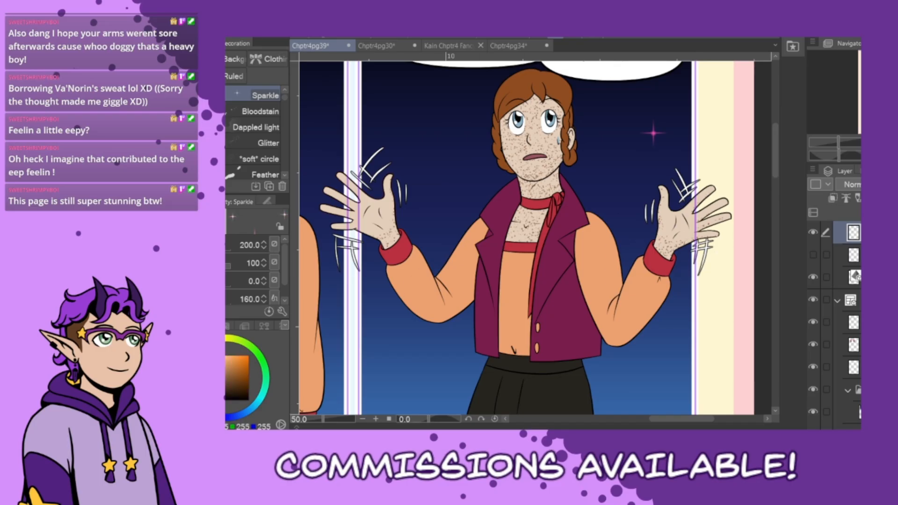
pyautogui.click(228, 326)
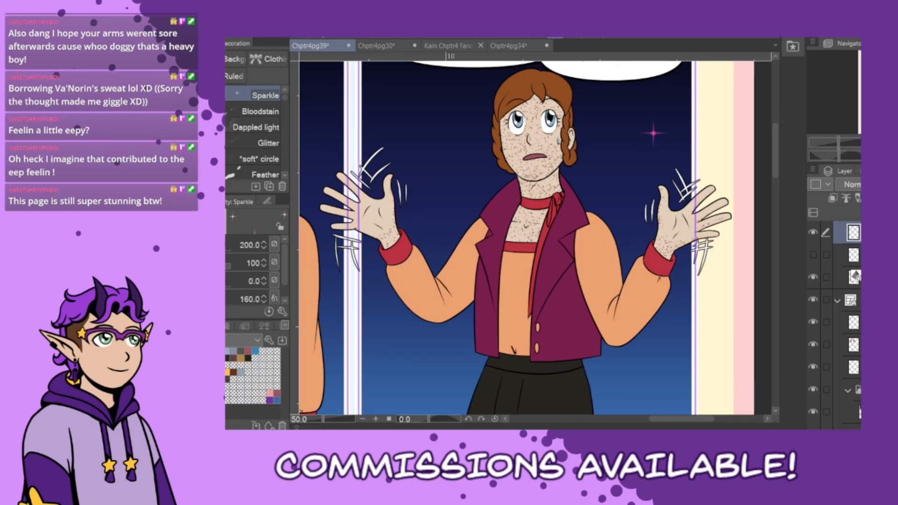
pyautogui.click(226, 329)
pyautogui.click(226, 326)
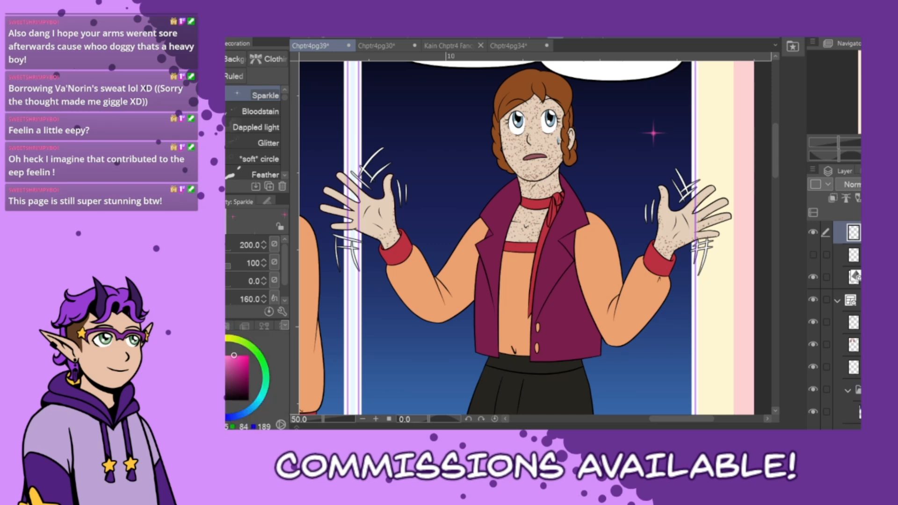
pyautogui.click(225, 358)
pyautogui.click(225, 357)
# Stamp pale pink sparkles across the third panel's sky on both sides of the figure, discarding trial strokes, and enlarge the brush to size 300
pyautogui.moveTo(385, 136)
pyautogui.mouseDown()
pyautogui.moveTo(441, 130)
pyautogui.moveTo(480, 144)
pyautogui.moveTo(446, 211)
pyautogui.moveTo(437, 257)
pyautogui.mouseUp()
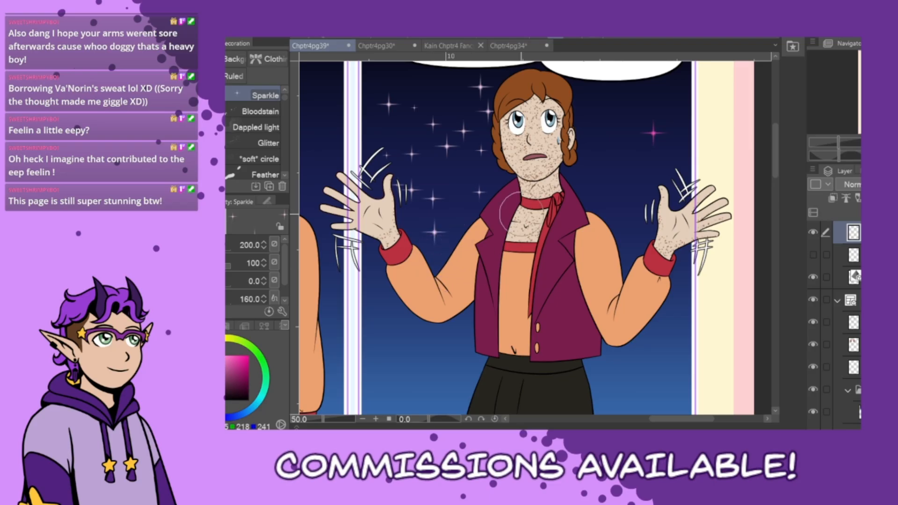
pyautogui.hotkey('ctrl', 'z')
pyautogui.hotkey('ctrl', 'z')
pyautogui.moveTo(391, 97)
pyautogui.mouseDown()
pyautogui.moveTo(446, 96)
pyautogui.moveTo(401, 206)
pyautogui.moveTo(426, 258)
pyautogui.mouseUp()
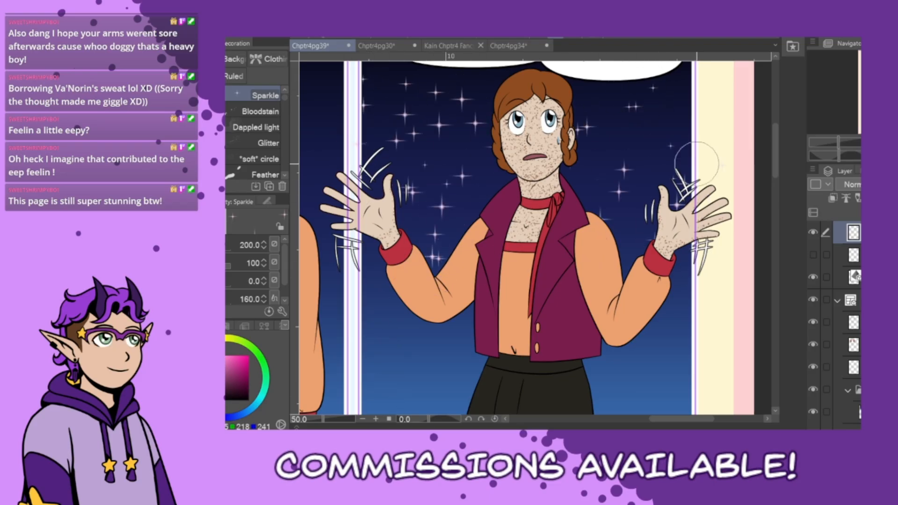
pyautogui.hotkey('ctrl', 'z')
pyautogui.moveTo(519, 99)
pyautogui.mouseDown()
pyautogui.moveTo(532, 78)
pyautogui.moveTo(410, 194)
pyautogui.moveTo(592, 176)
pyautogui.moveTo(356, 149)
pyautogui.moveTo(685, 159)
pyautogui.moveTo(462, 167)
pyautogui.moveTo(626, 148)
pyautogui.mouseUp()
pyautogui.moveTo(476, 174); pyautogui.dragTo(408, 234)
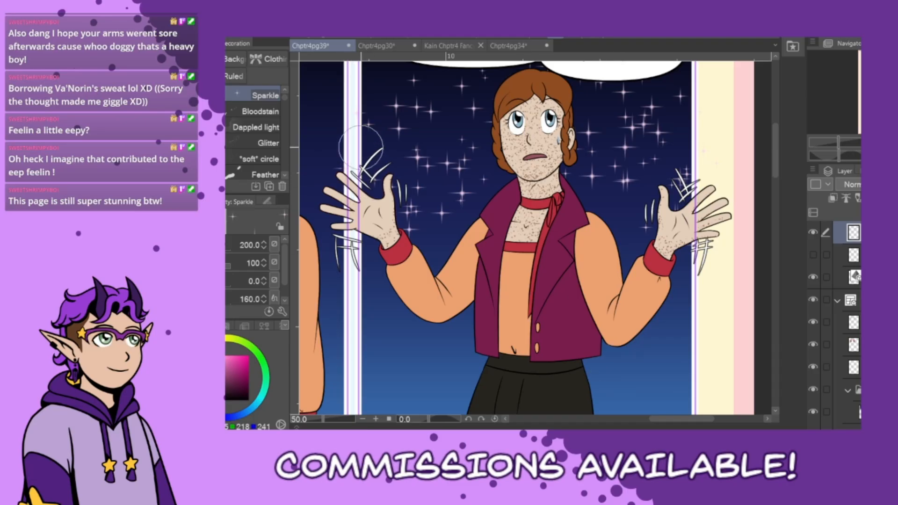
pyautogui.press(']')
pyautogui.press(']')
# Select the pale sparkles' outlines, expand the selection, fill it with hot pink on a new layer beneath them, and deselect
pyautogui.scroll(2, 851, 318)
pyautogui.keyDown('ctrl'); pyautogui.click(853, 320); pyautogui.keyUp('ctrl')
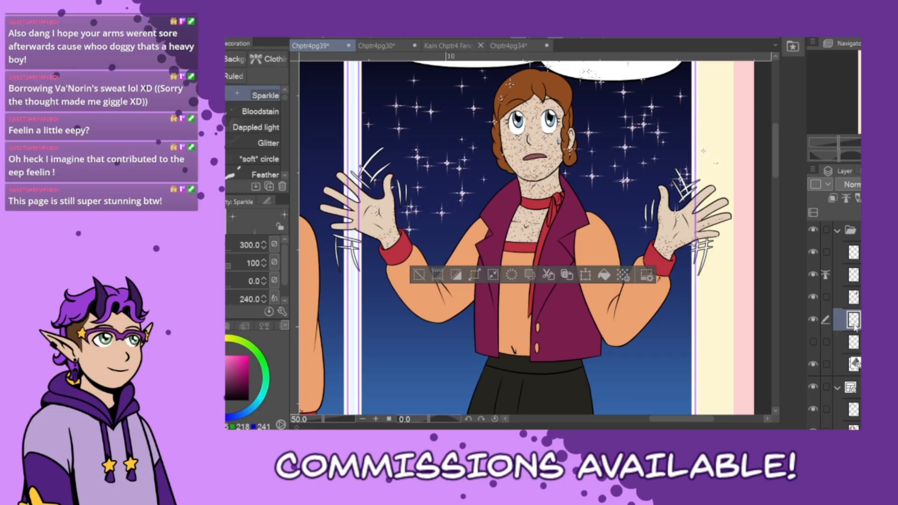
pyautogui.click(858, 343)
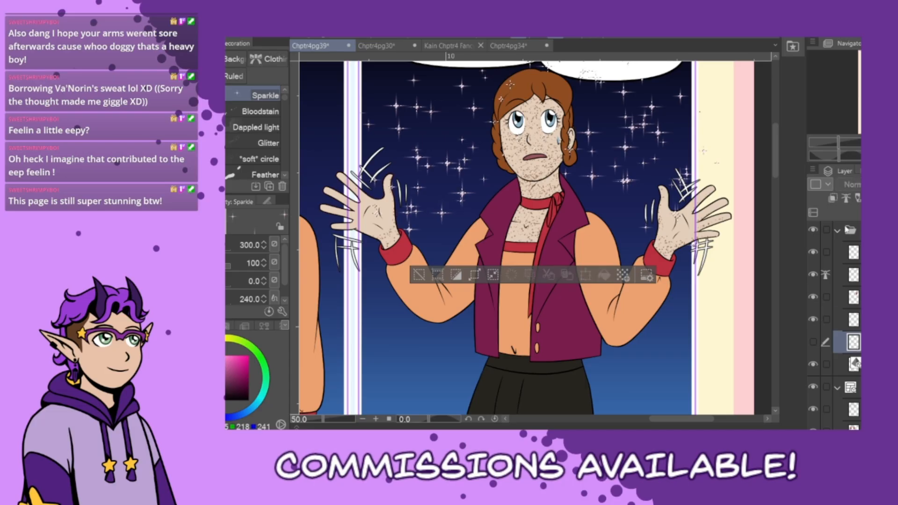
pyautogui.click(865, 213)
pyautogui.click(475, 276)
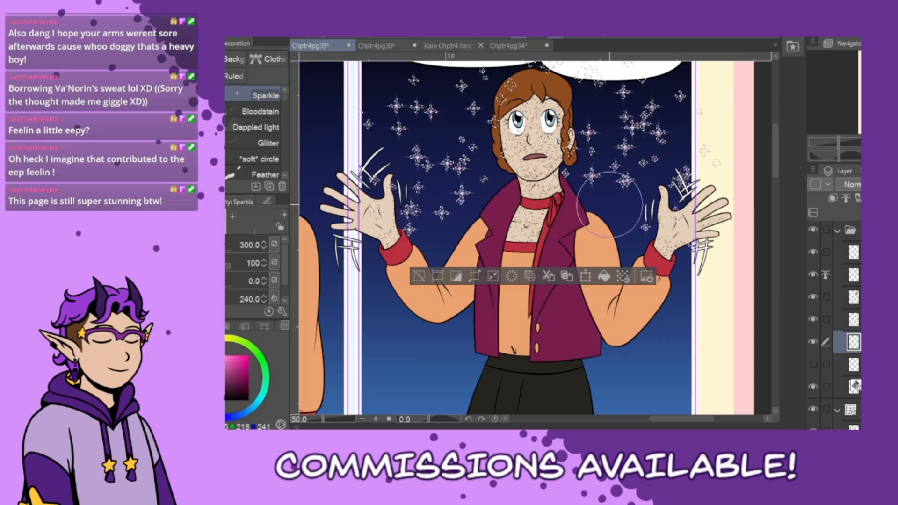
pyautogui.click(234, 355)
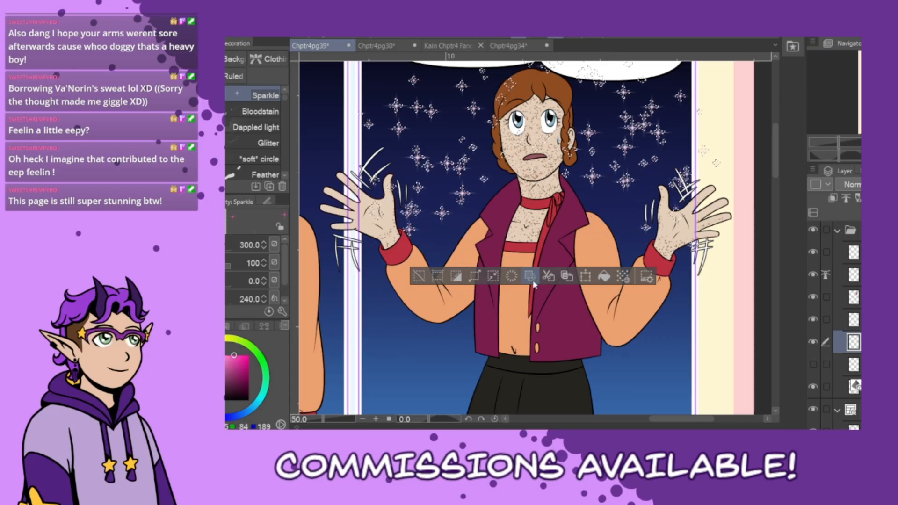
pyautogui.click(599, 278)
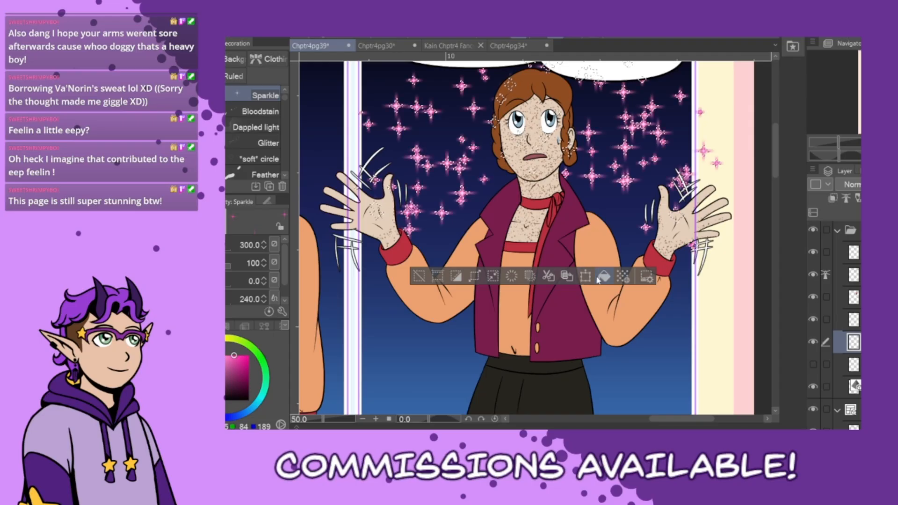
pyautogui.click(419, 276)
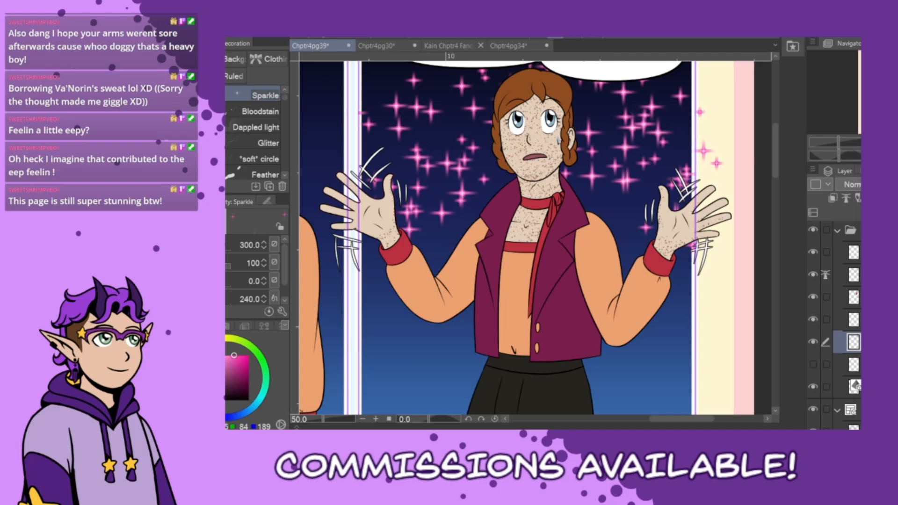
# Soften the hot pink layer beneath the stars with a filter and erase sparkles spilling past the third panel into the page margin
pyautogui.click(502, 62)
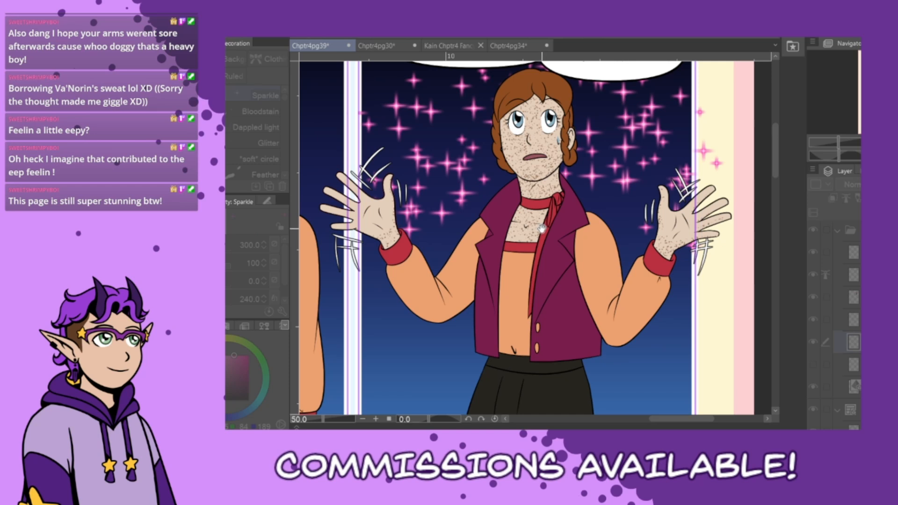
pyautogui.click(724, 111)
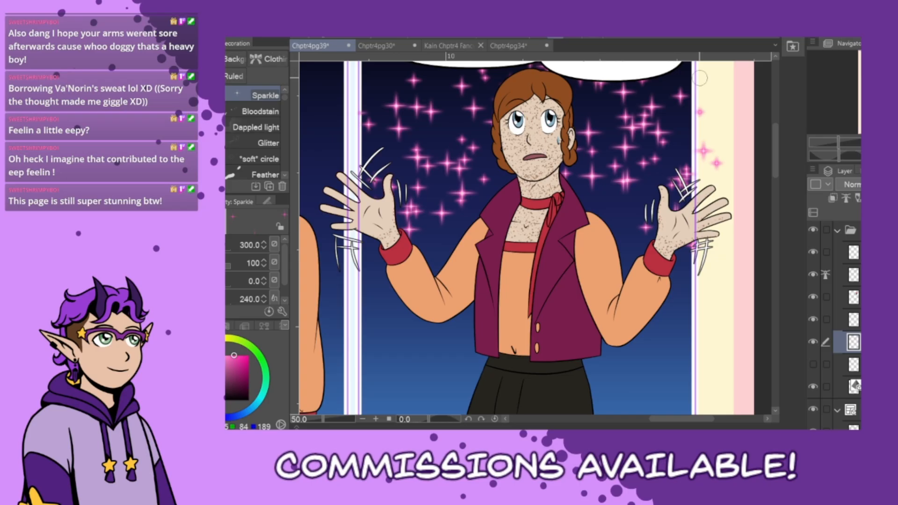
pyautogui.moveTo(709, 129)
pyautogui.mouseDown()
pyautogui.moveTo(704, 164)
pyautogui.moveTo(700, 150)
pyautogui.mouseUp()
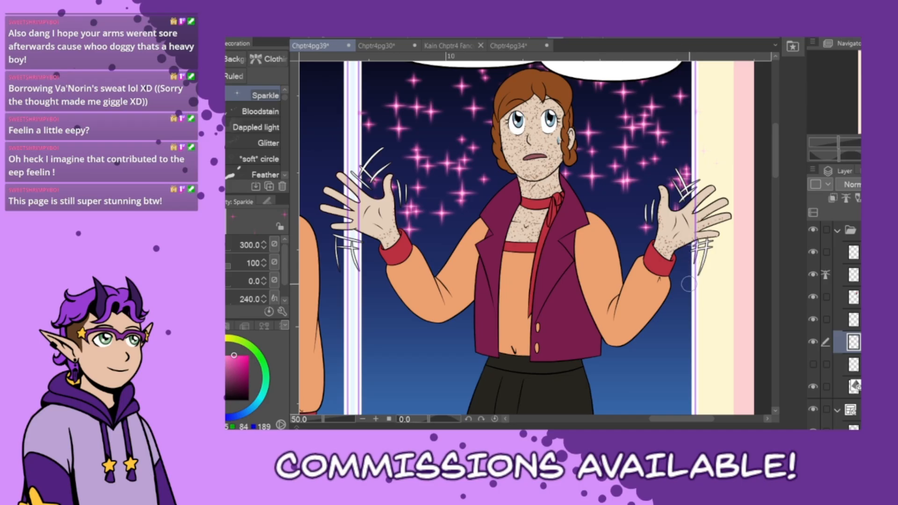
pyautogui.hotkey('alt', ']')
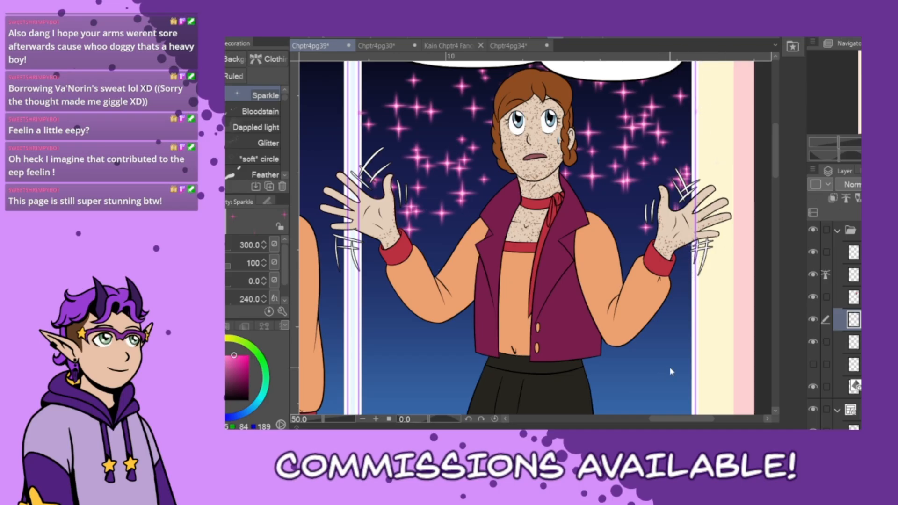
# Clear stray sparkles on both star layers outside the third panel's side borders using rectangular selections, and deselect
pyautogui.scroll(-1, 669, 366)
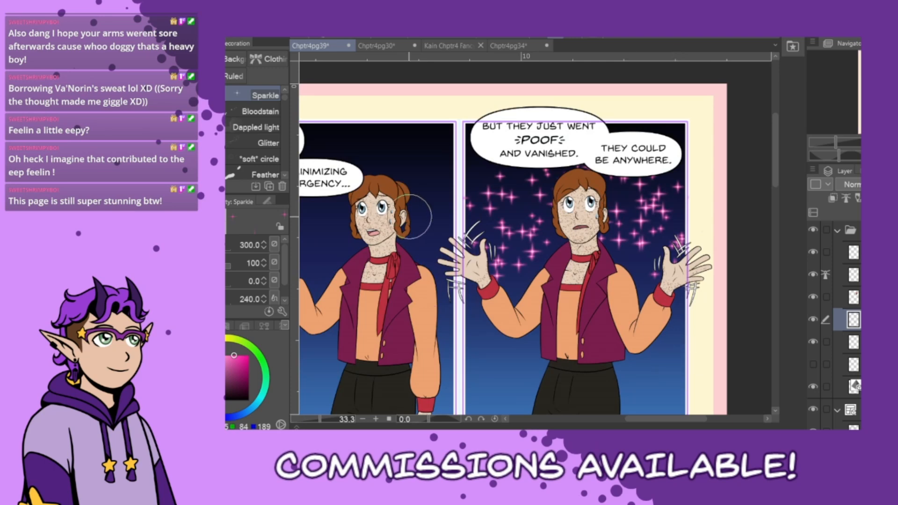
pyautogui.press('m')
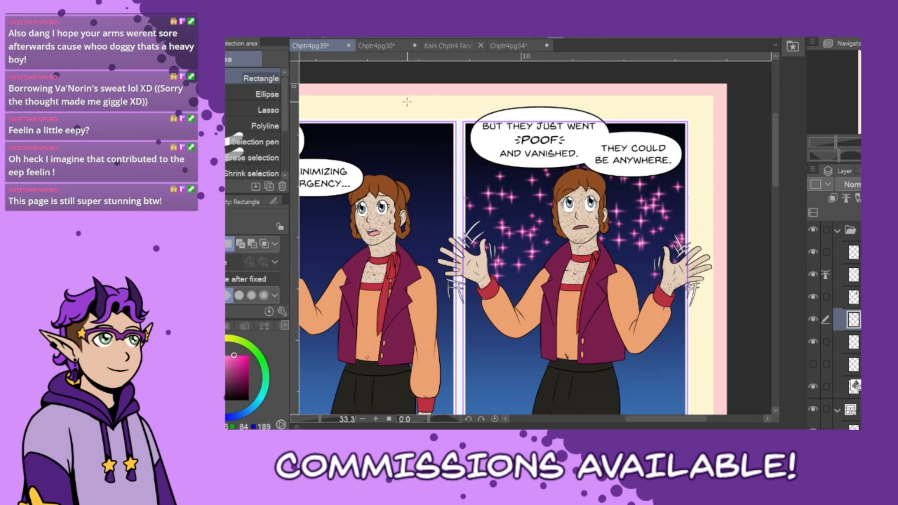
pyautogui.moveTo(407, 102); pyautogui.dragTo(464, 305)
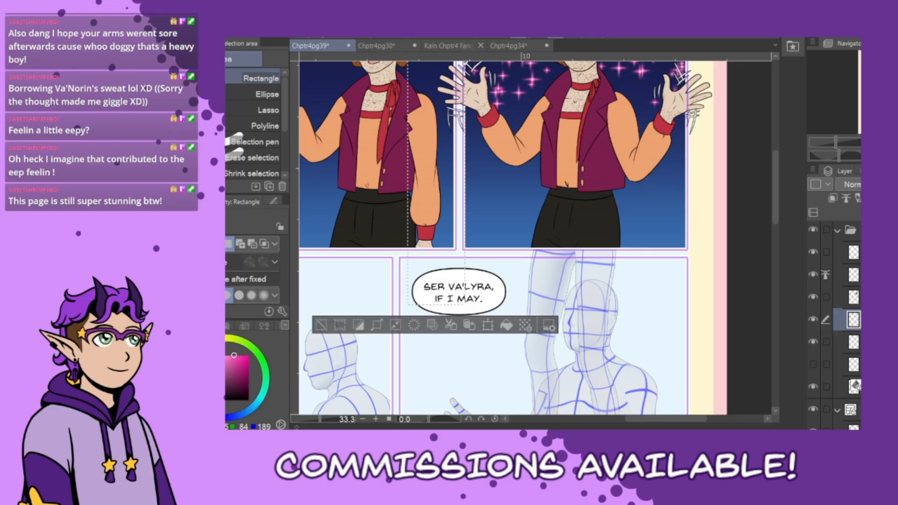
pyautogui.click(854, 342)
pyautogui.moveTo(775, 206); pyautogui.dragTo(780, 176)
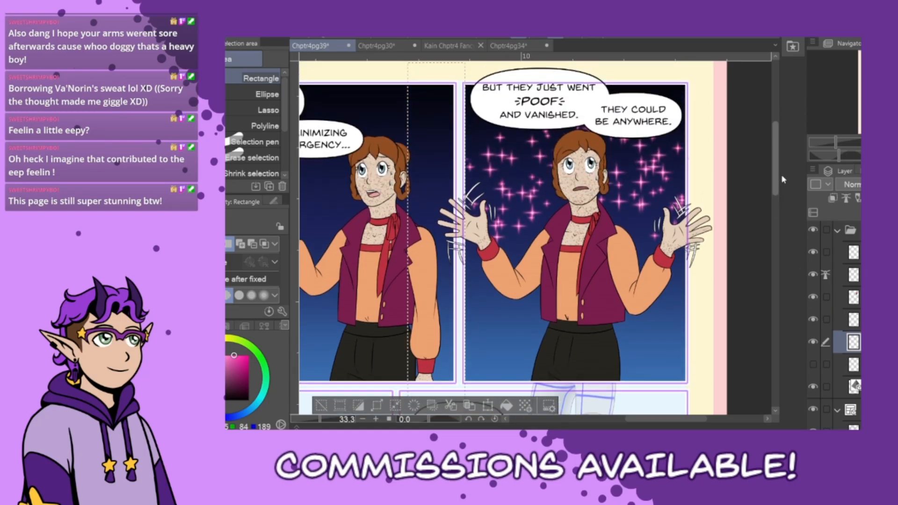
pyautogui.moveTo(686, 80); pyautogui.dragTo(738, 390)
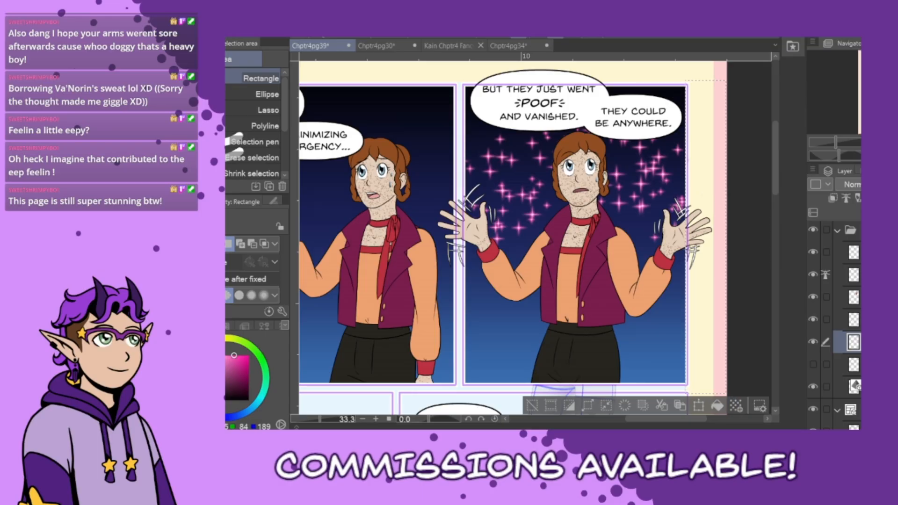
pyautogui.click(854, 320)
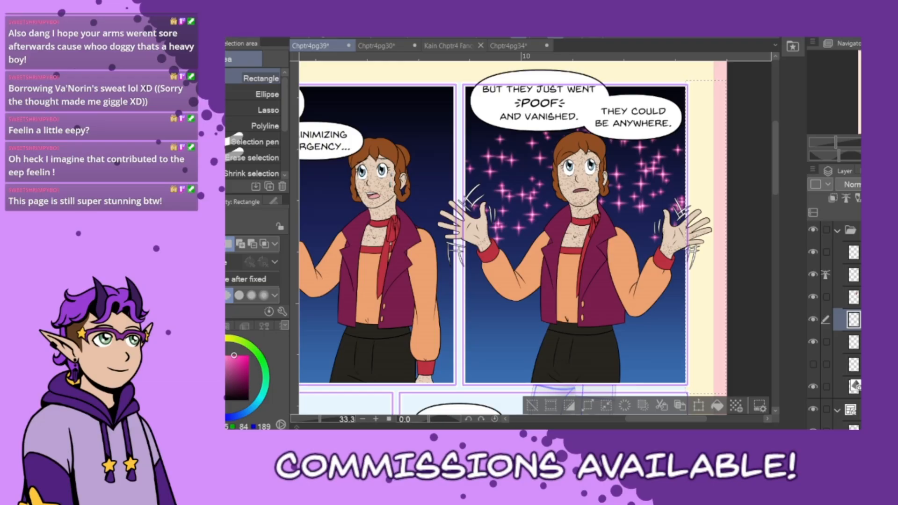
pyautogui.hotkey('ctrl', 'd')
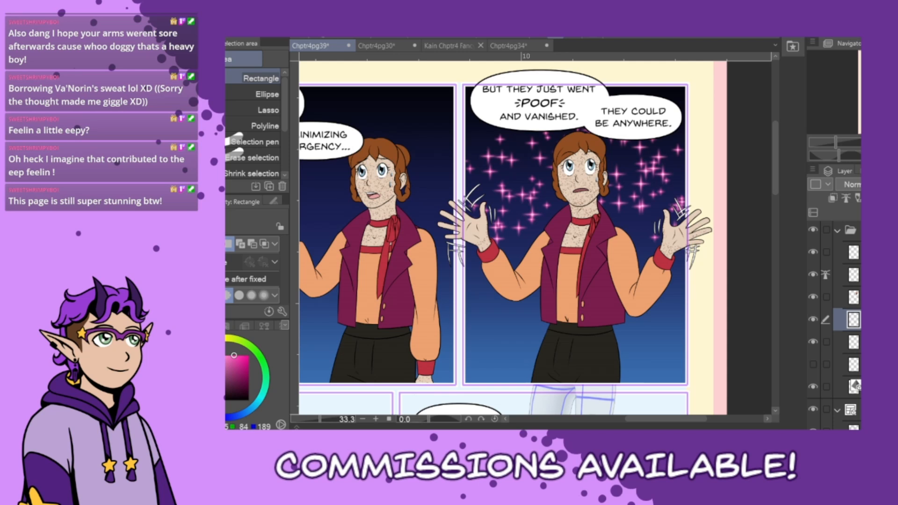
# Draw a wavy spline balloon tail from the second panel's "Or minimizing the urgency..." balloon to the character's mouth, discarding a first attempt
pyautogui.scroll(5, 837, 323)
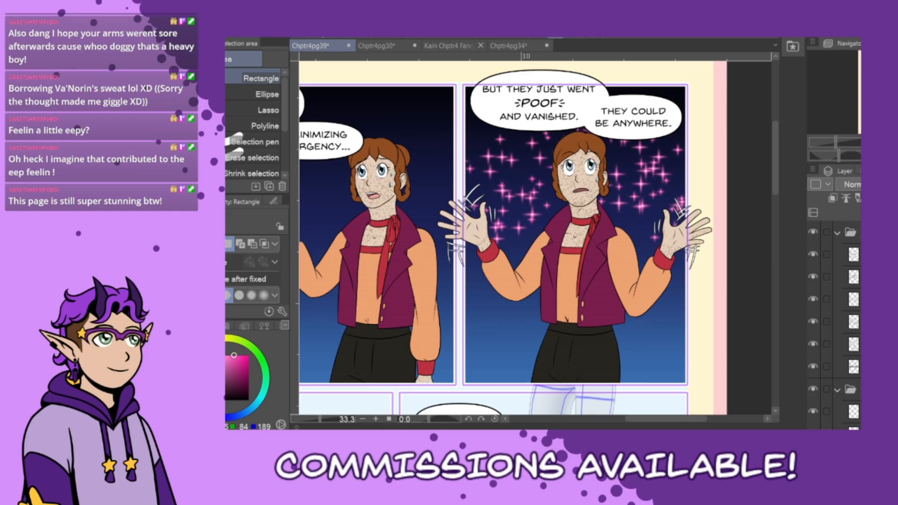
pyautogui.press('t')
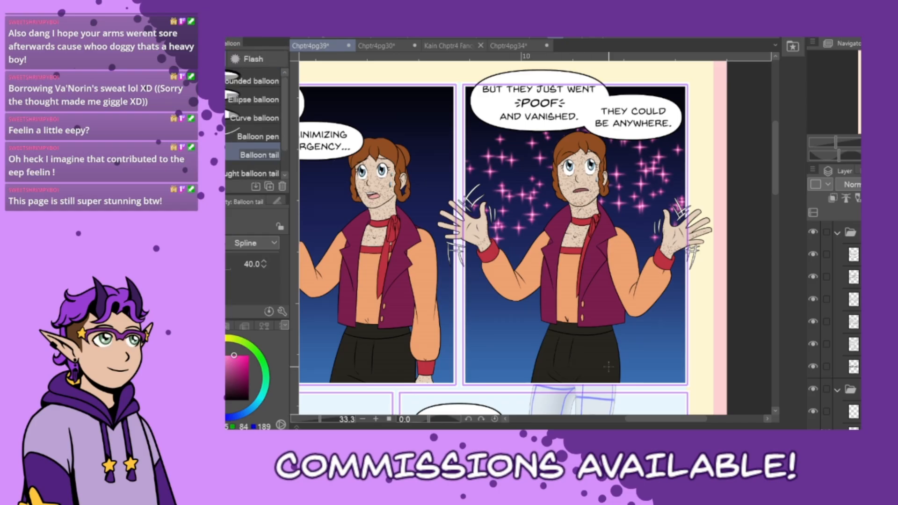
pyautogui.hscroll(-5, 632, 412)
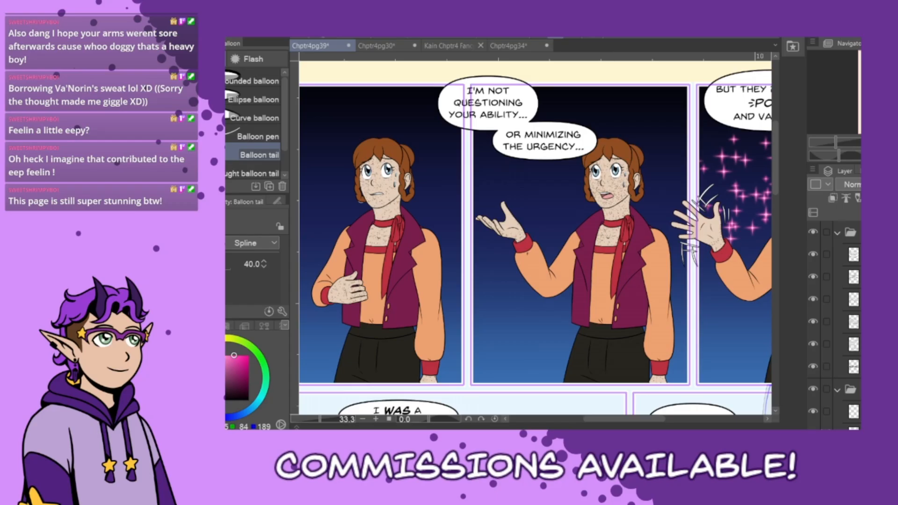
pyautogui.scroll(-8, 834, 325)
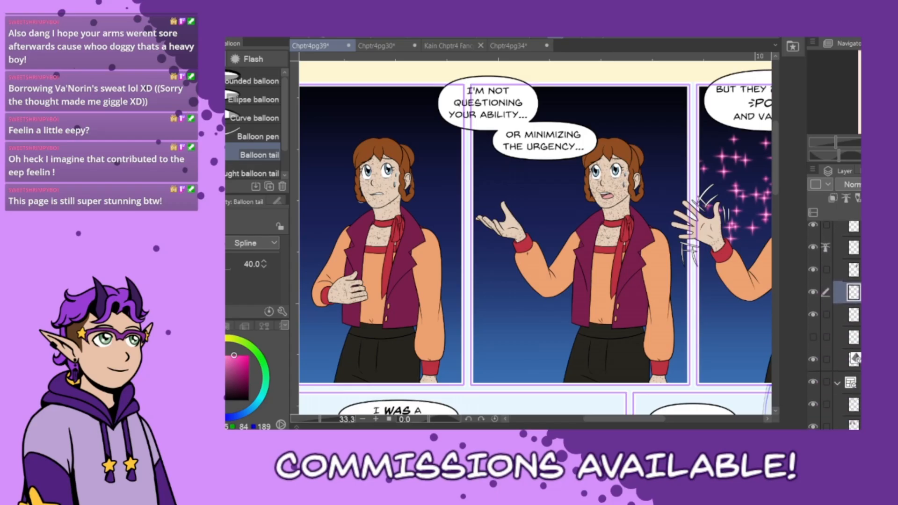
pyautogui.scroll(-5, 837, 318)
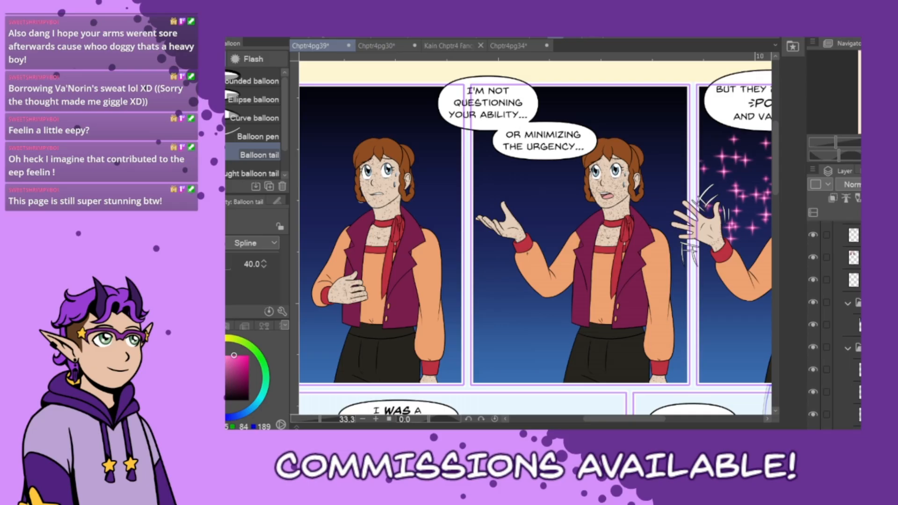
pyautogui.scroll(4, 837, 318)
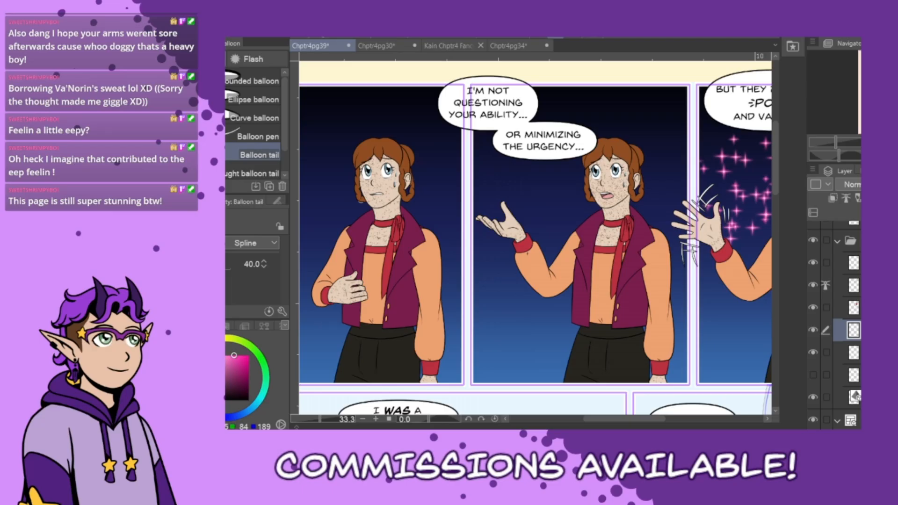
pyautogui.scroll(1, 837, 327)
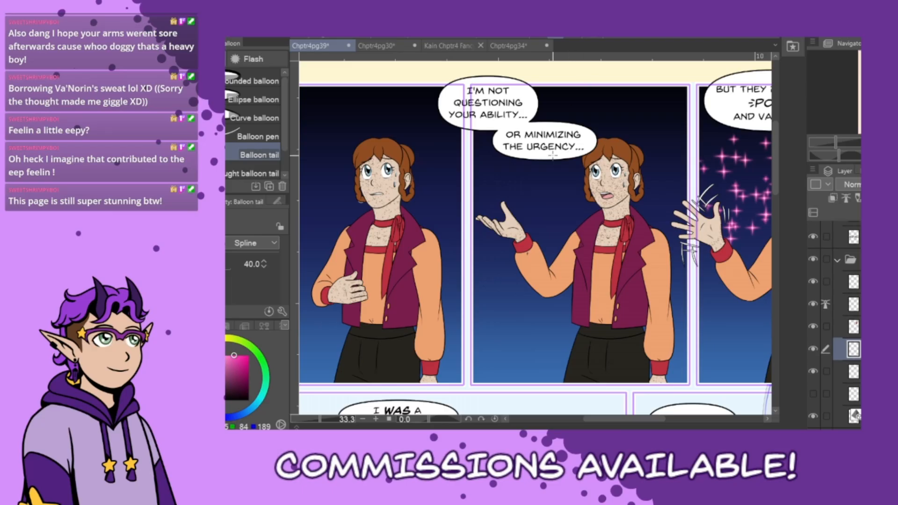
pyautogui.moveTo(550, 155)
pyautogui.mouseDown()
pyautogui.moveTo(548, 192)
pyautogui.moveTo(570, 185)
pyautogui.moveTo(587, 210)
pyautogui.mouseUp()
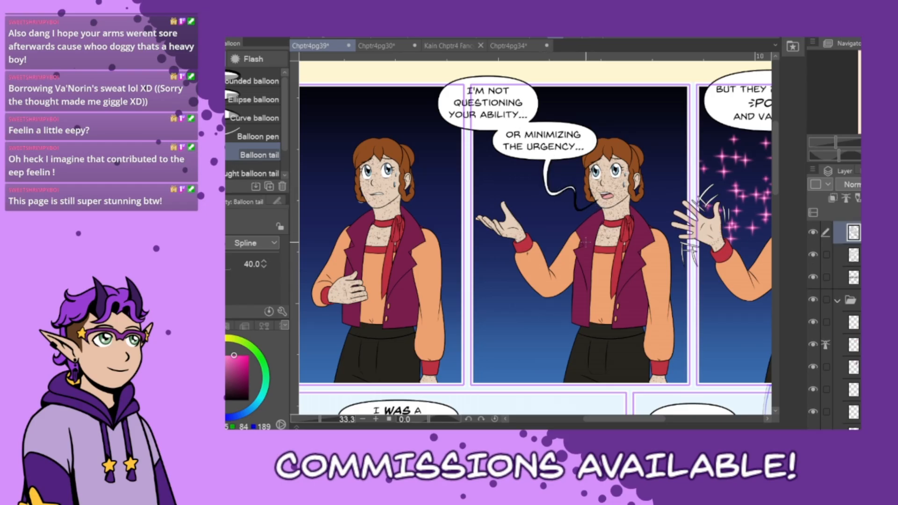
pyautogui.scroll(2, 629, 210)
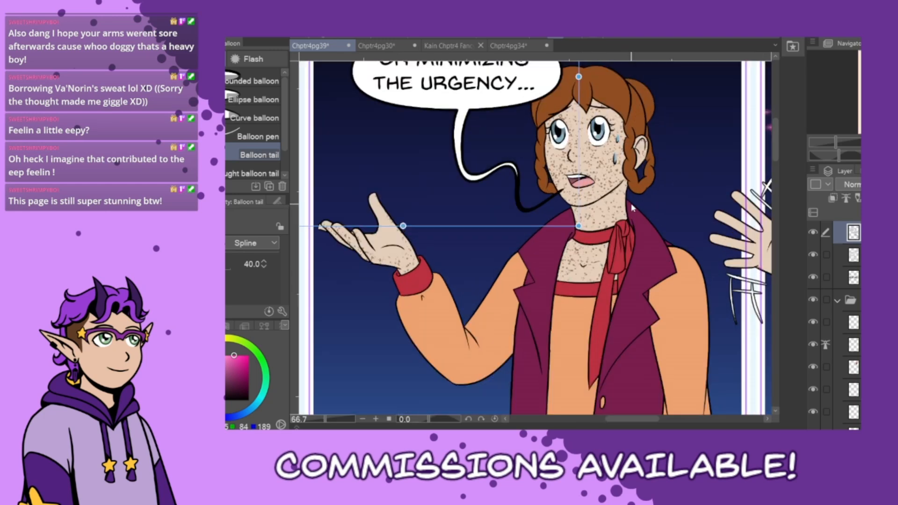
pyautogui.moveTo(468, 100)
pyautogui.mouseDown()
pyautogui.moveTo(451, 126)
pyautogui.moveTo(450, 166)
pyautogui.moveTo(458, 173)
pyautogui.mouseUp()
pyautogui.click(501, 158)
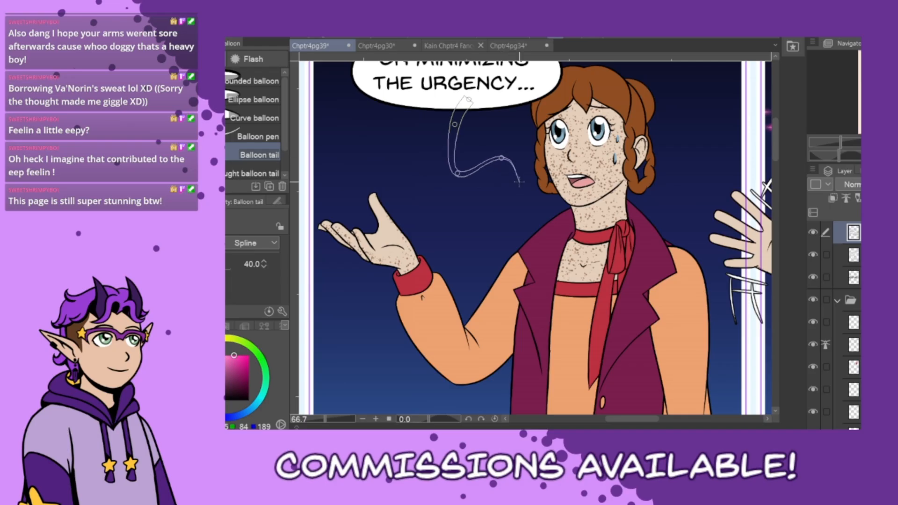
pyautogui.click(524, 193)
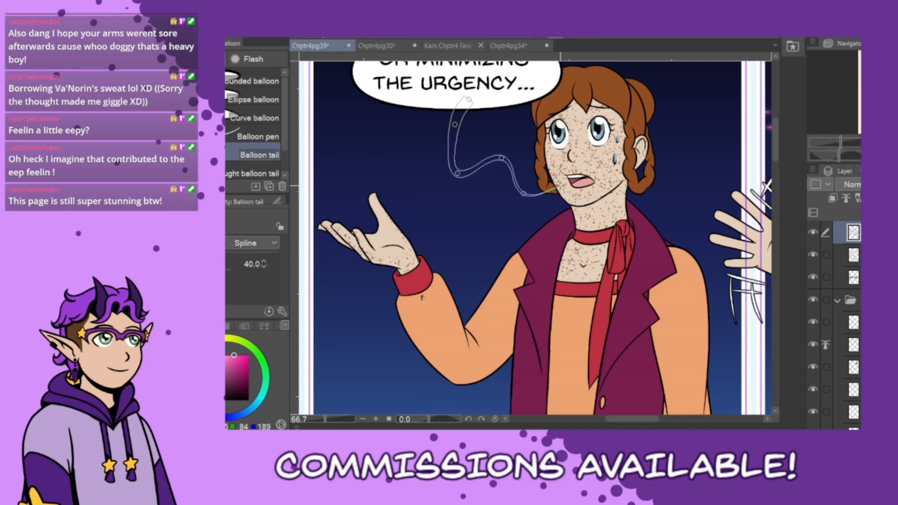
pyautogui.doubleClick(562, 186)
# Reshape the second panel's balloon tail by adjusting its control points to widen the bends and set the tip beside the character's mouth
pyautogui.press('o')
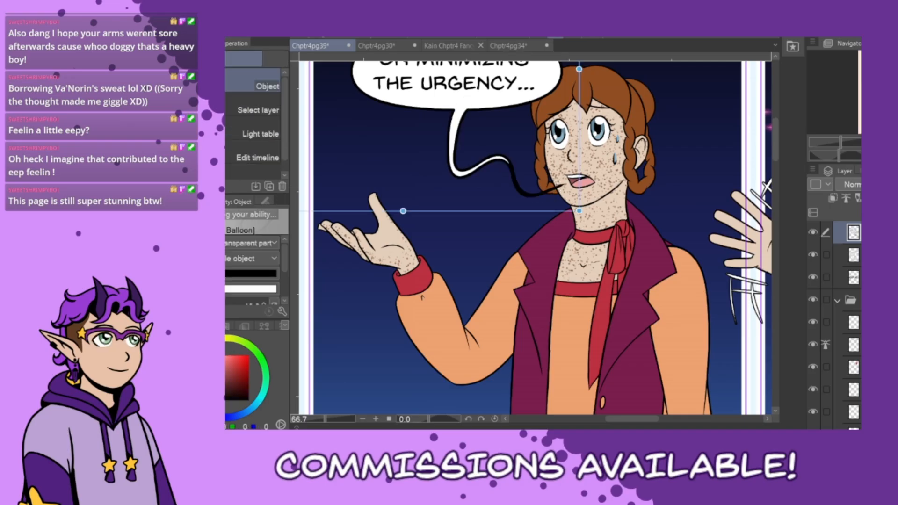
pyautogui.click(480, 171)
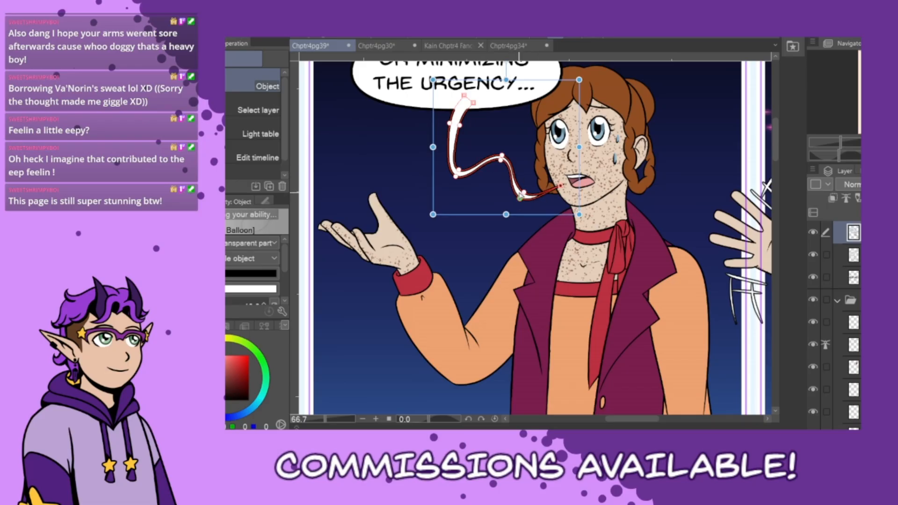
pyautogui.moveTo(501, 160); pyautogui.dragTo(497, 165)
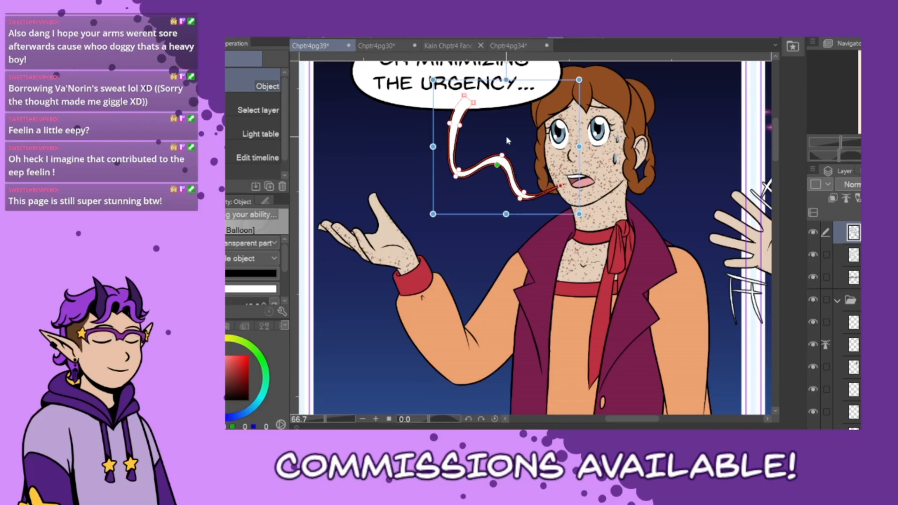
pyautogui.moveTo(460, 125); pyautogui.dragTo(462, 125)
pyautogui.moveTo(458, 170); pyautogui.dragTo(460, 168)
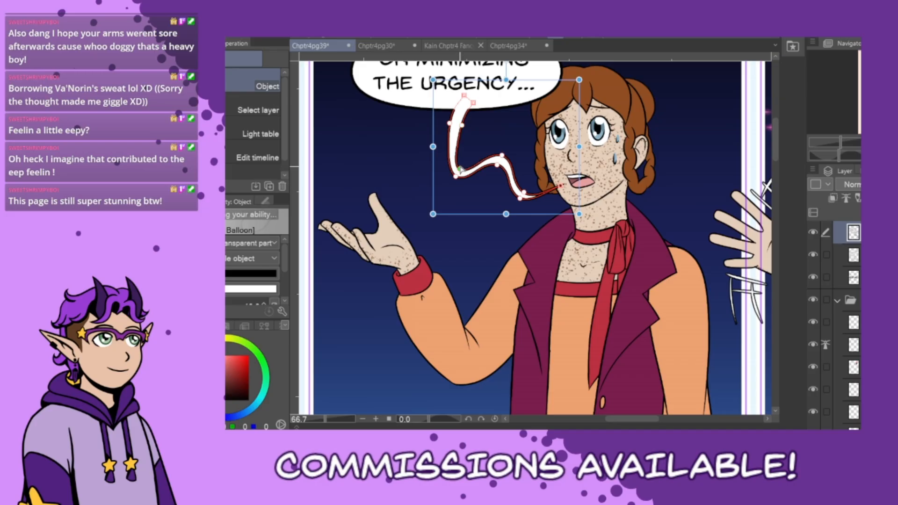
pyautogui.click(450, 125)
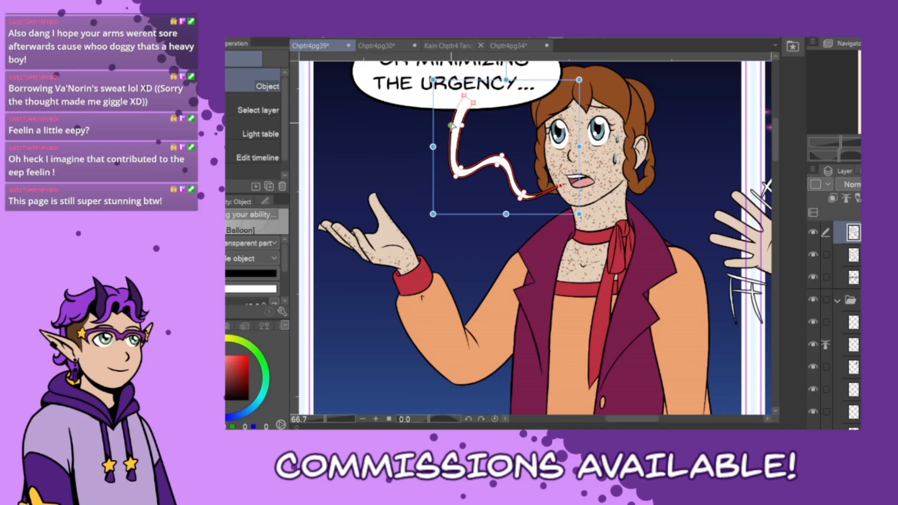
pyautogui.moveTo(451, 124); pyautogui.dragTo(451, 125)
pyautogui.moveTo(464, 96); pyautogui.dragTo(463, 97)
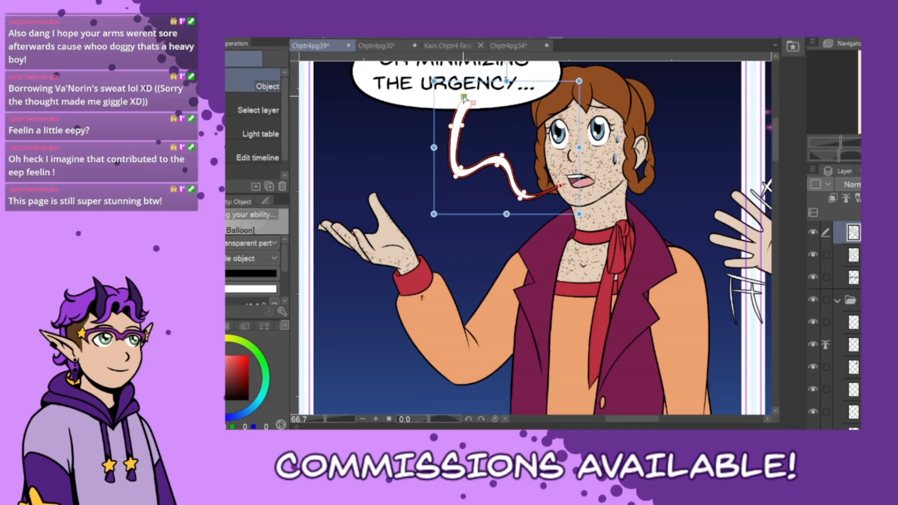
pyautogui.click(521, 201)
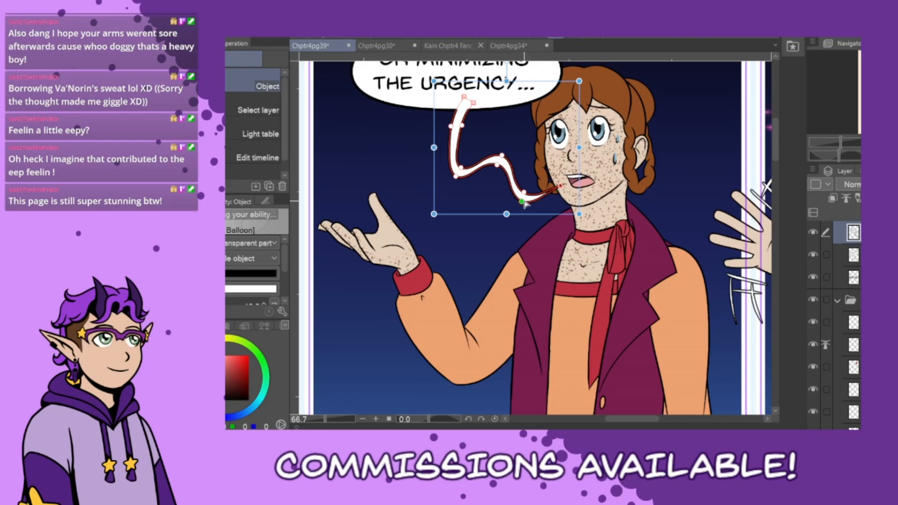
pyautogui.moveTo(522, 201); pyautogui.dragTo(559, 190)
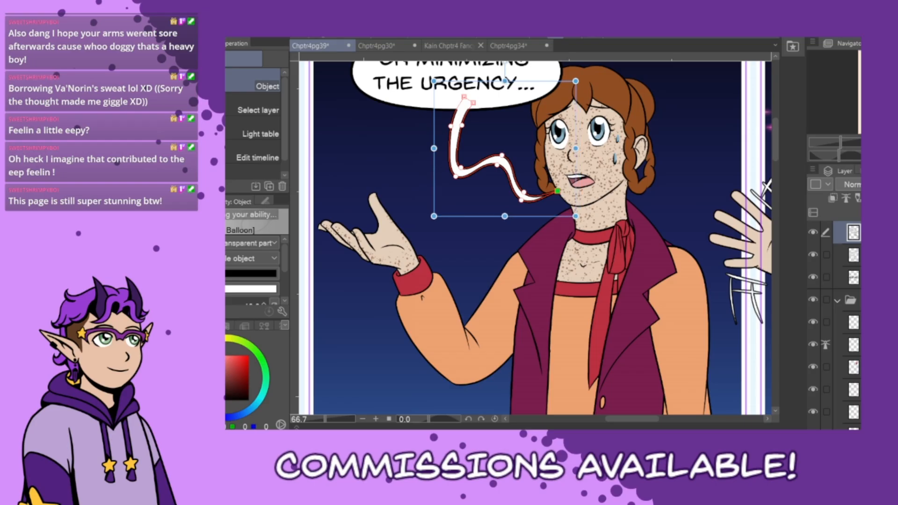
# Draw a wavy balloon tail in the third panel from the "They could be anywhere." balloon towards the side of the character's face
pyautogui.click(853, 278)
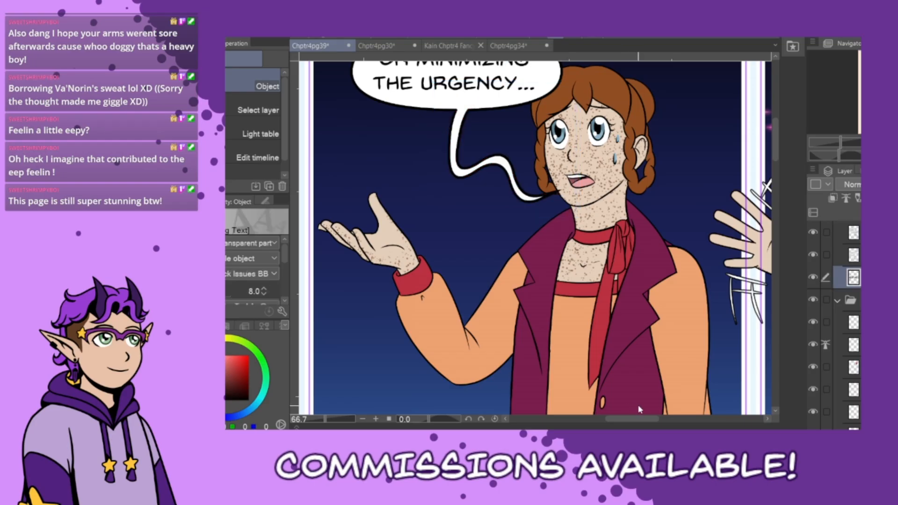
pyautogui.hotkey('ctrl', '-')
pyautogui.hotkey('ctrl', '-')
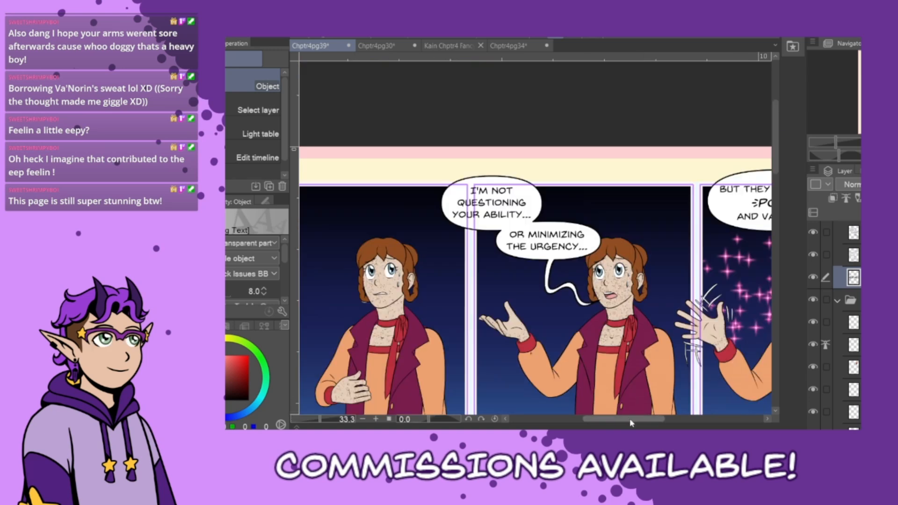
pyautogui.moveTo(631, 420); pyautogui.dragTo(662, 420)
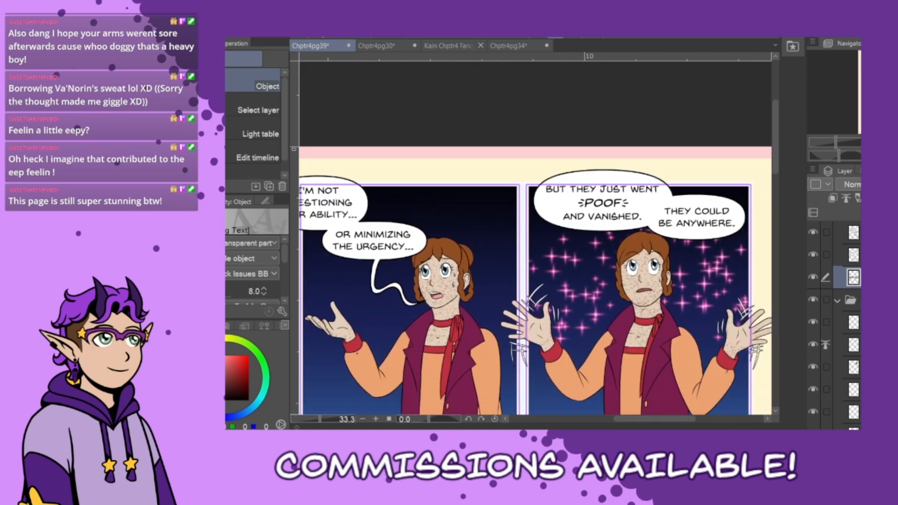
pyautogui.press('t')
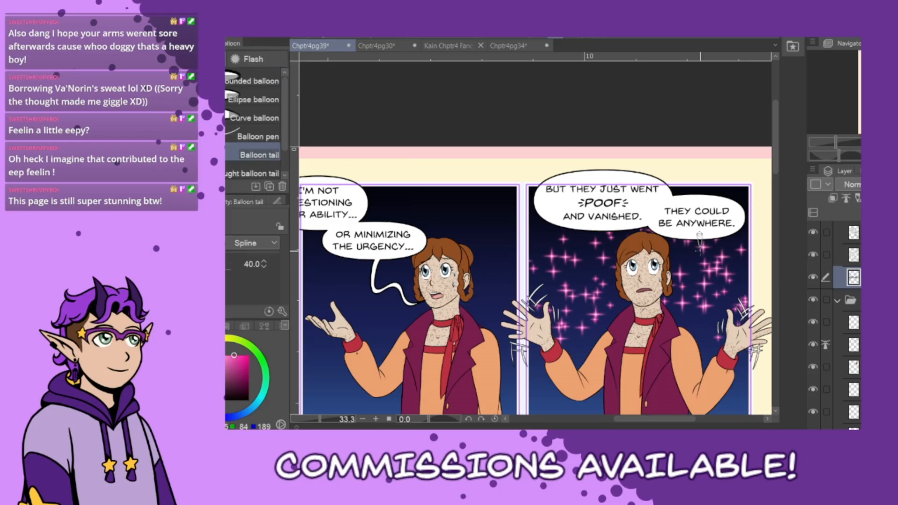
pyautogui.moveTo(698, 252)
pyautogui.mouseDown()
pyautogui.moveTo(689, 290)
pyautogui.moveTo(674, 286)
pyautogui.mouseUp()
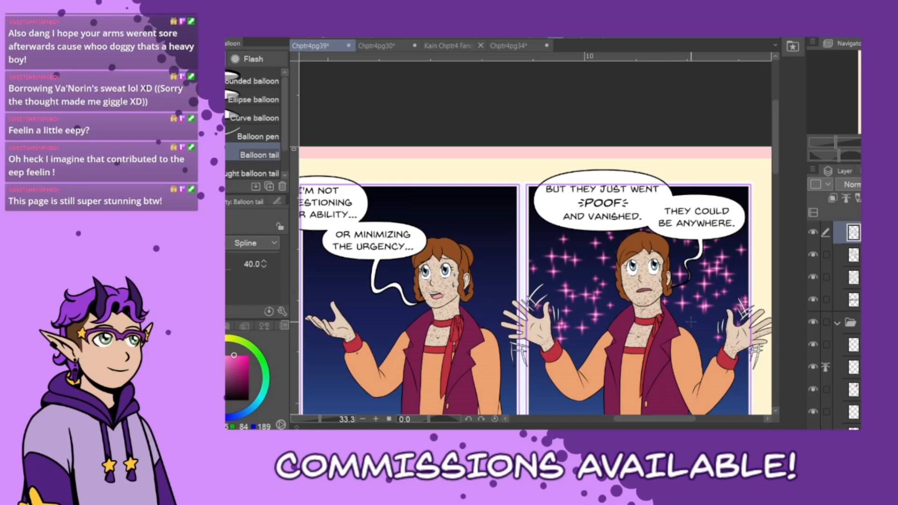
# Thicken the third panel's balloon tail by moving its control points and extend its tip over the hair to the cheek
pyautogui.press('o')
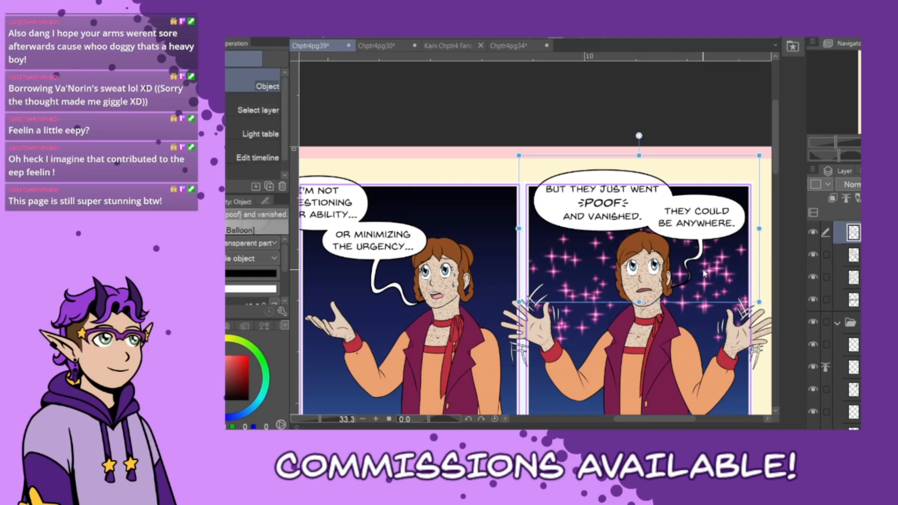
pyautogui.scroll(1, 696, 284)
pyautogui.scroll(2, 695, 284)
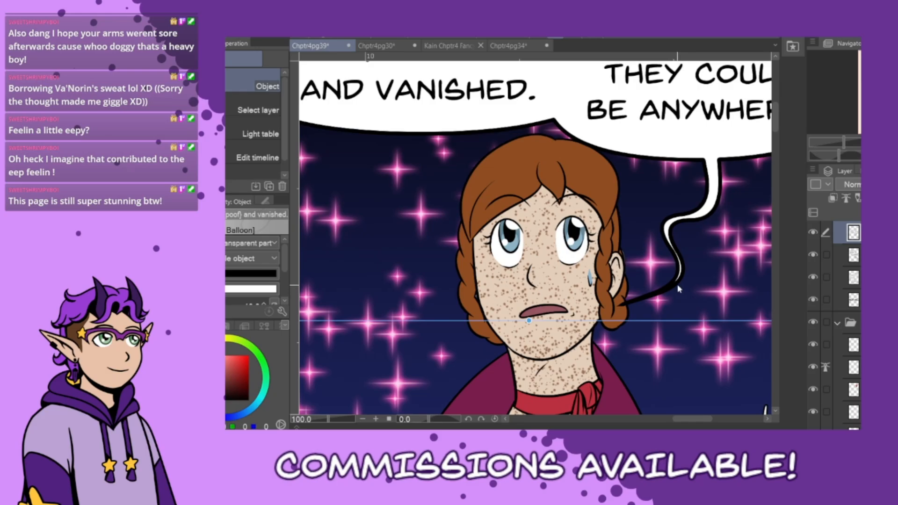
pyautogui.click(679, 290)
pyautogui.moveTo(681, 278); pyautogui.dragTo(684, 282)
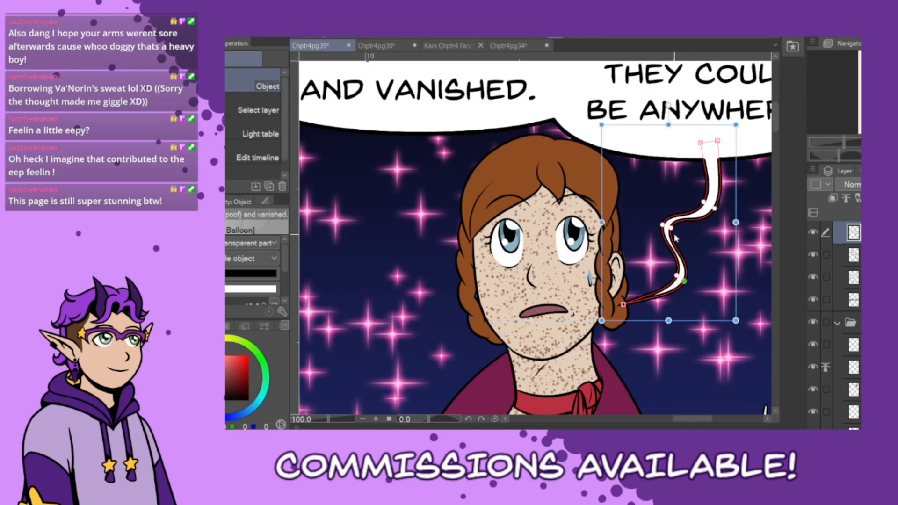
pyautogui.moveTo(671, 230); pyautogui.dragTo(676, 236)
pyautogui.moveTo(676, 276); pyautogui.dragTo(670, 274)
pyautogui.moveTo(623, 305); pyautogui.dragTo(600, 308)
pyautogui.click(855, 255)
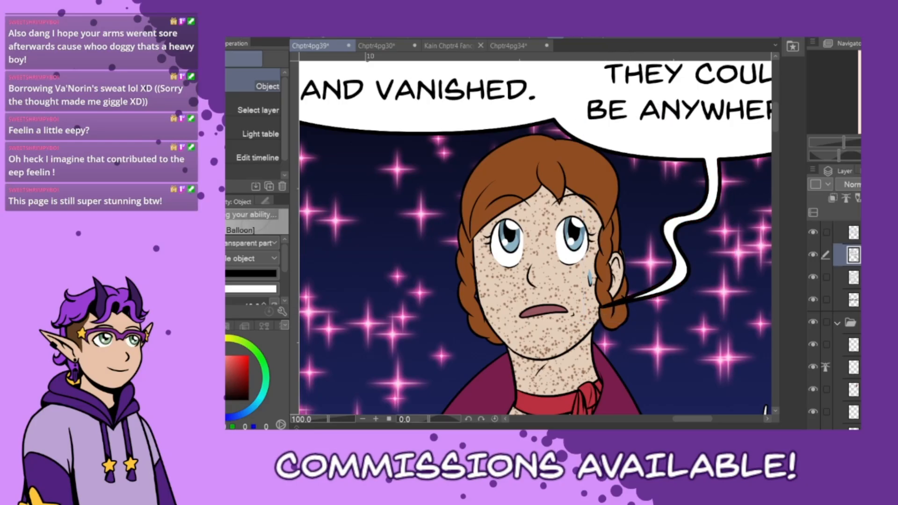
# Save the page, release the balloon selection and make the first layer in the folder below the balloon layers active
pyautogui.hotkey('ctrl', '0')
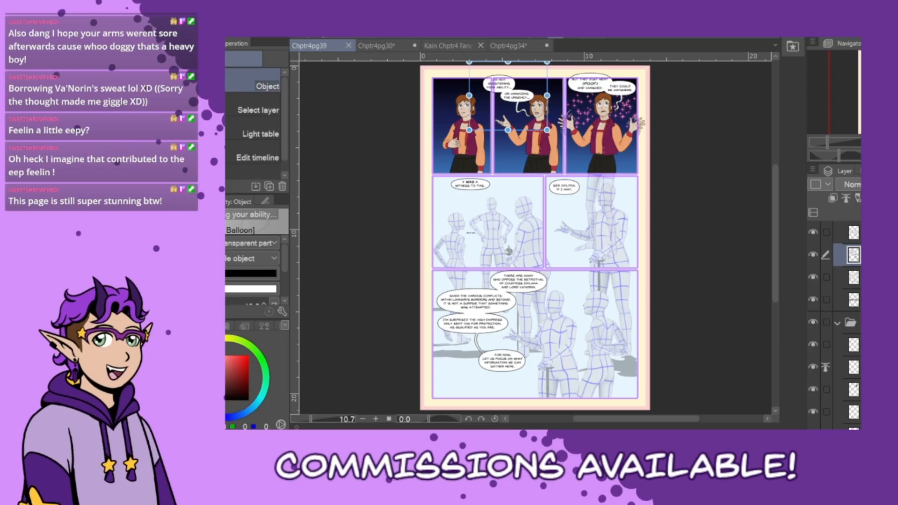
pyautogui.click(701, 175)
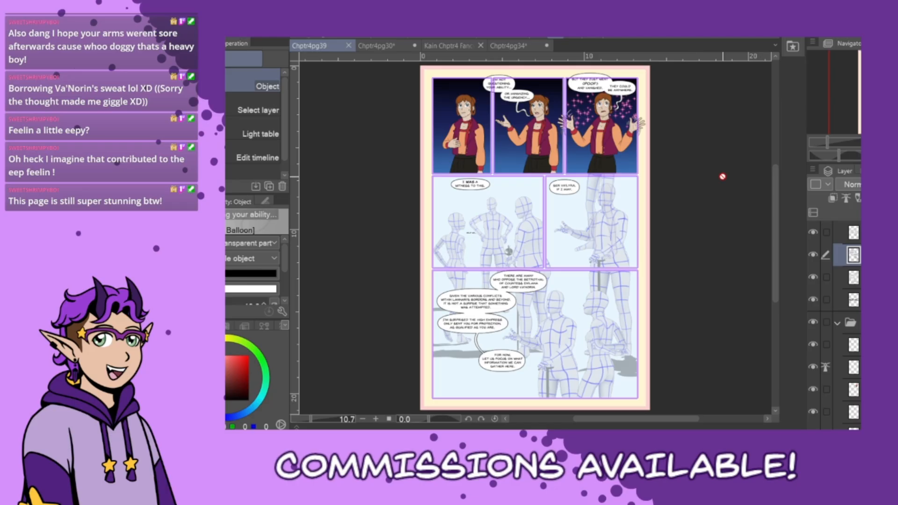
pyautogui.click(854, 345)
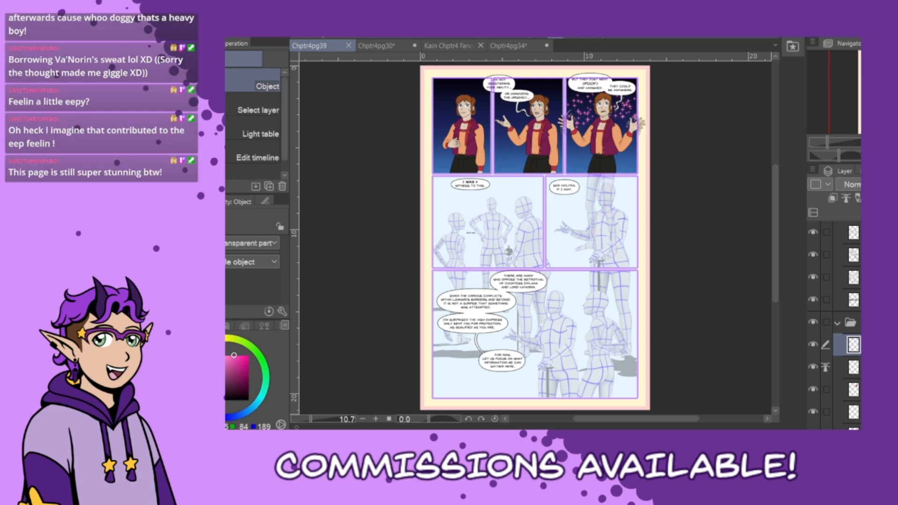
pyautogui.click(599, 239)
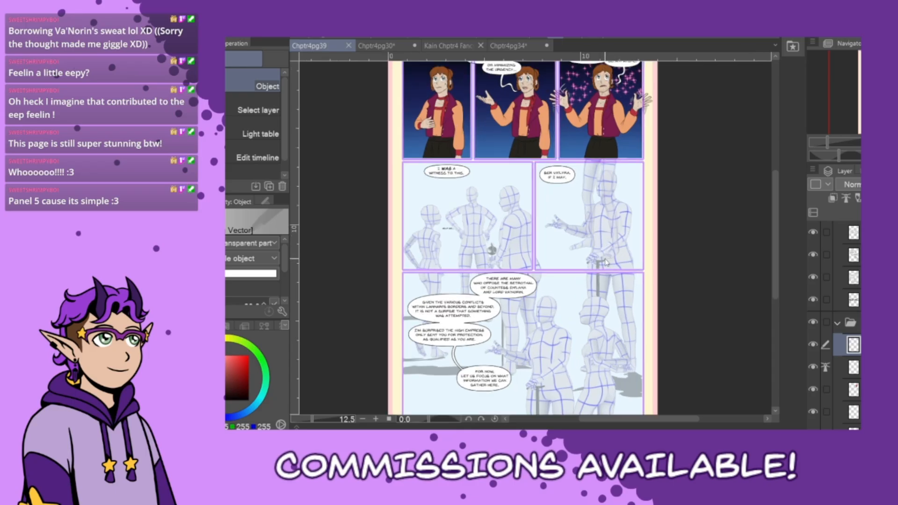
# Open the Chptr4pg37 page and examine the older man's clothing and hands on his cane in the last panel
pyautogui.scroll(1, 607, 253)
pyautogui.scroll(4, 604, 262)
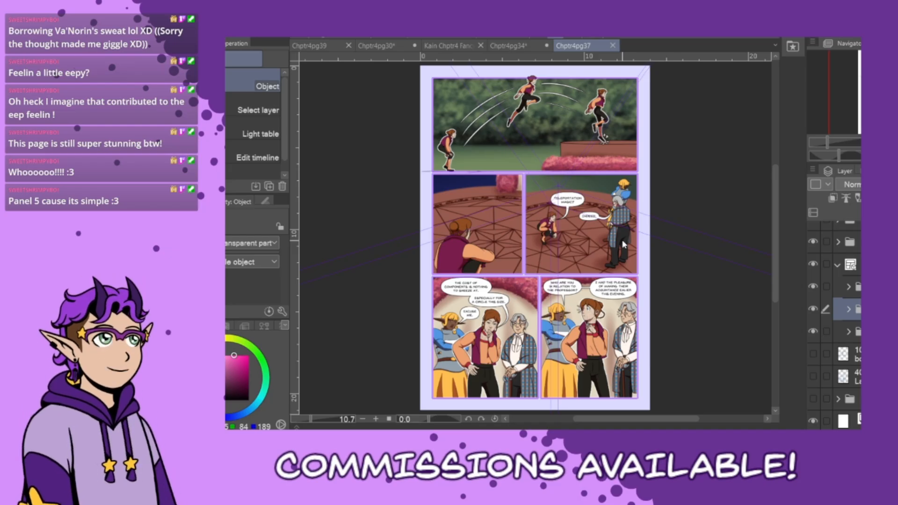
pyautogui.scroll(1, 627, 384)
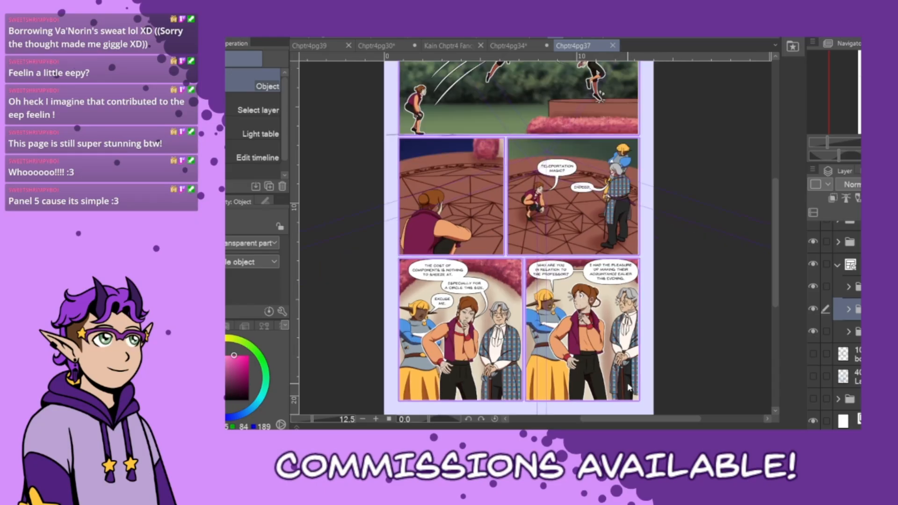
pyautogui.scroll(2, 628, 386)
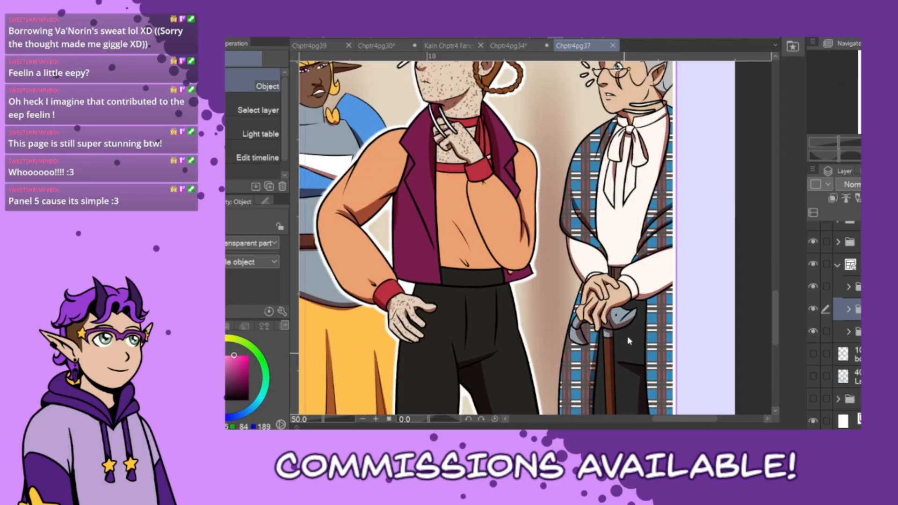
# Check the cane handle's shape on the Chptr4pg37 page, and return to Chptr4pg39 with the G-pen set to black
pyautogui.scroll(2, 628, 333)
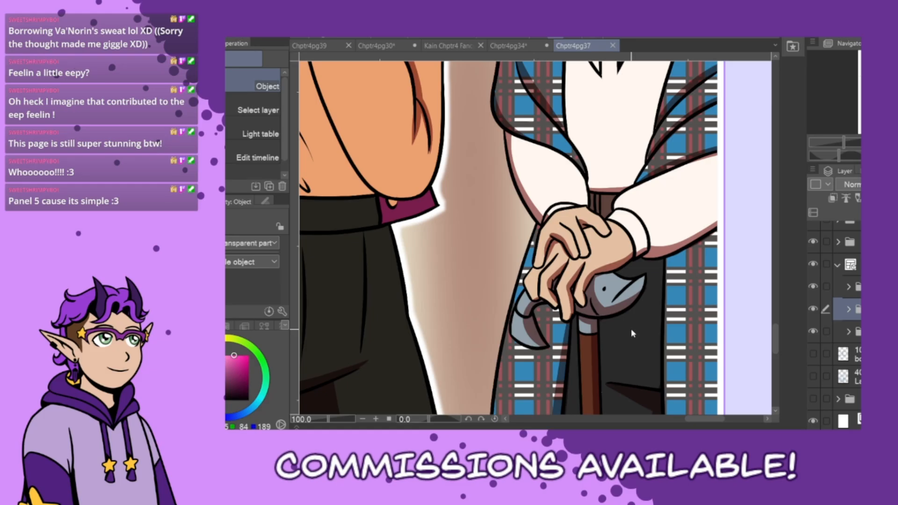
pyautogui.click(315, 49)
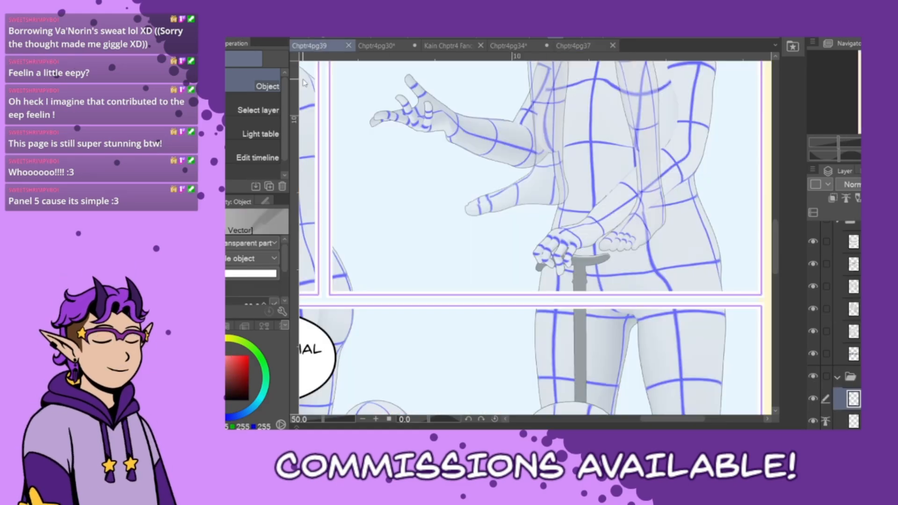
pyautogui.press('p')
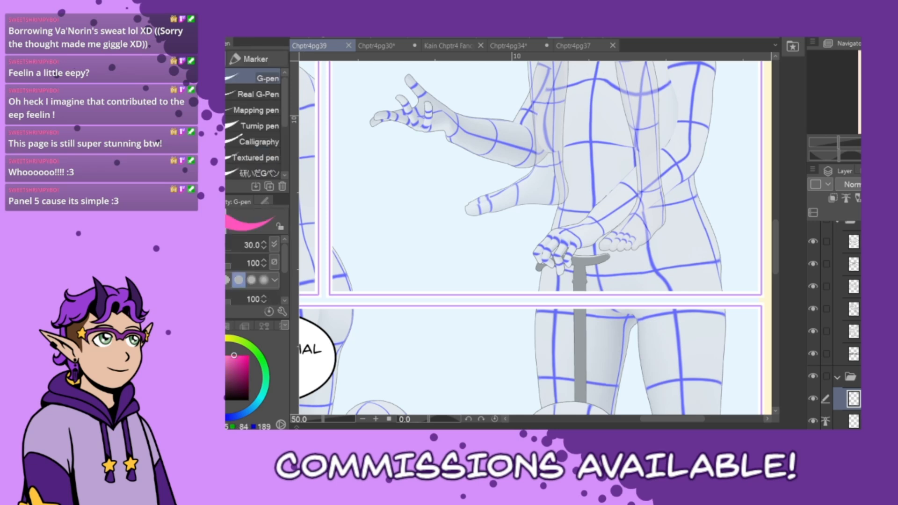
pyautogui.press('x')
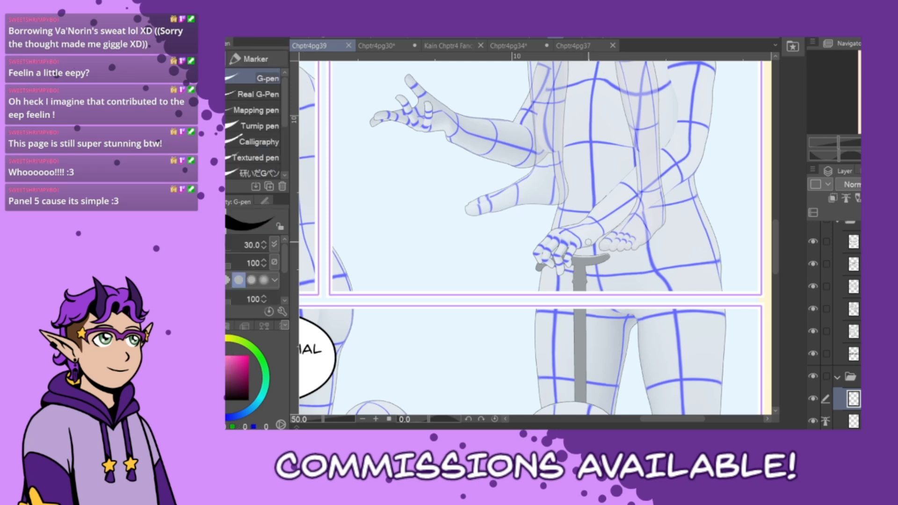
pyautogui.moveTo(588, 241); pyautogui.dragTo(626, 244)
pyautogui.hotkey('ctrl', 'z')
pyautogui.moveTo(553, 130)
pyautogui.mouseDown()
pyautogui.moveTo(463, 297)
pyautogui.moveTo(585, 267)
pyautogui.mouseUp()
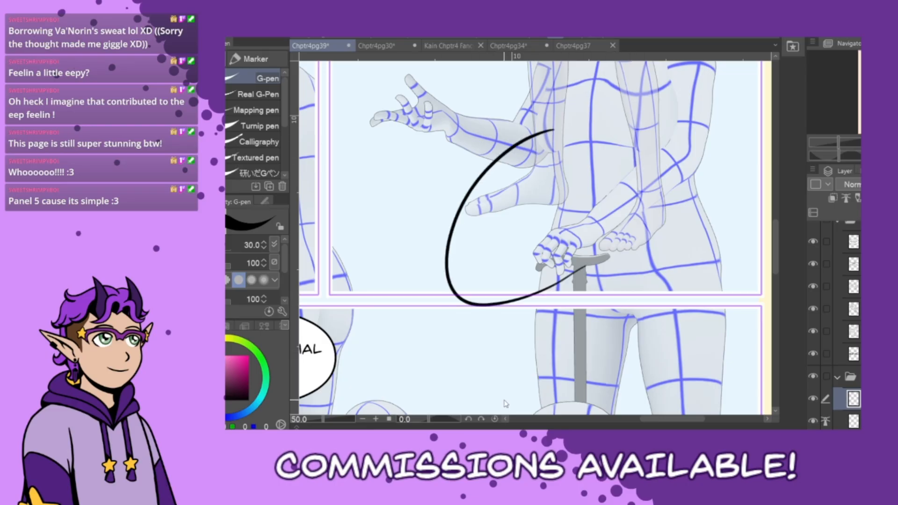
pyautogui.hotkey('ctrl', 'z')
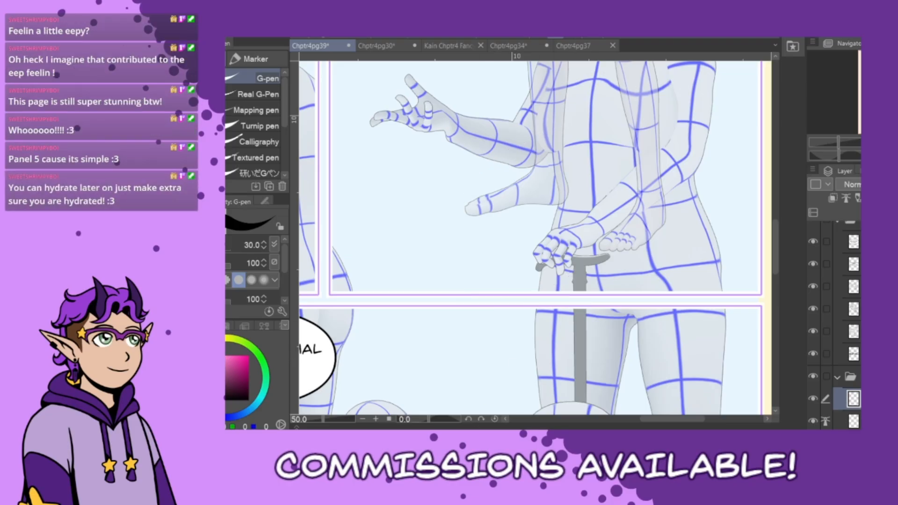
# Make the first layer inside the next frame folder further down the layer stack active
pyautogui.scroll(-6, 841, 322)
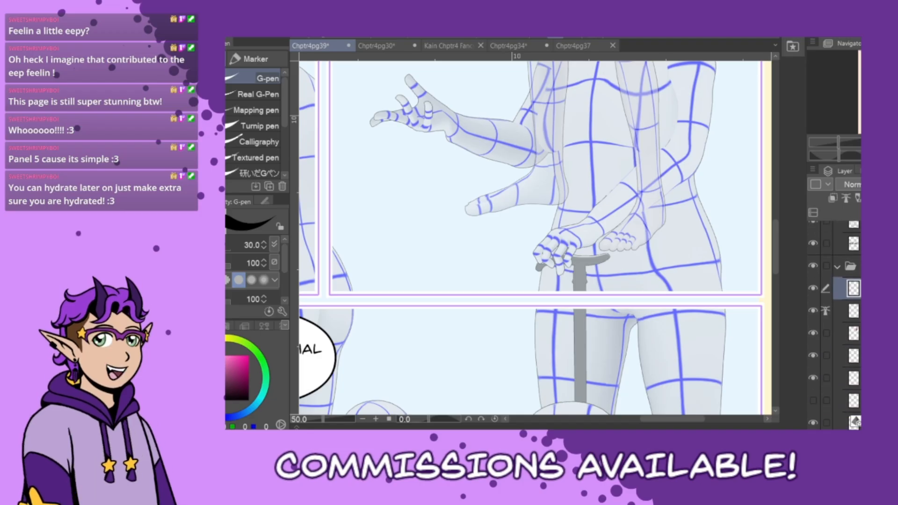
pyautogui.scroll(-3, 842, 322)
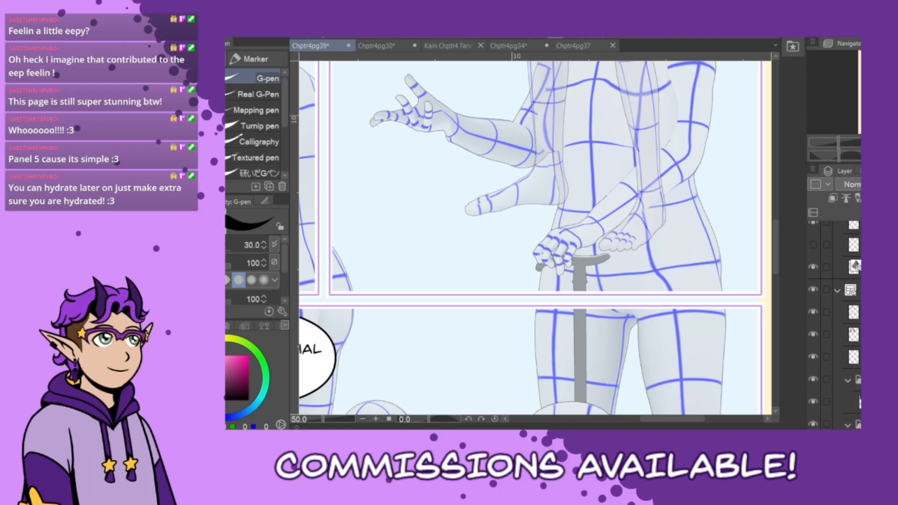
pyautogui.click(853, 312)
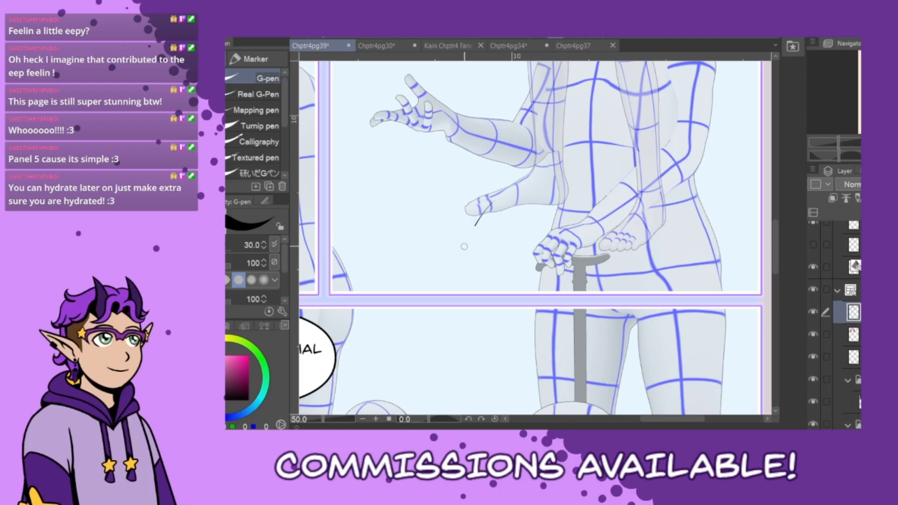
pyautogui.moveTo(464, 247)
pyautogui.mouseDown()
pyautogui.moveTo(591, 235)
pyautogui.moveTo(612, 332)
pyautogui.mouseUp()
pyautogui.hotkey('ctrl', 'z')
pyautogui.moveTo(592, 159)
pyautogui.mouseDown()
pyautogui.moveTo(522, 188)
pyautogui.moveTo(605, 236)
pyautogui.moveTo(651, 289)
pyautogui.mouseUp()
pyautogui.hotkey('ctrl', 'z')
# Hide the neighbouring figure's mannequin layer and the overlapping second pose with the extra arms in the cane panel
pyautogui.scroll(-5, 835, 323)
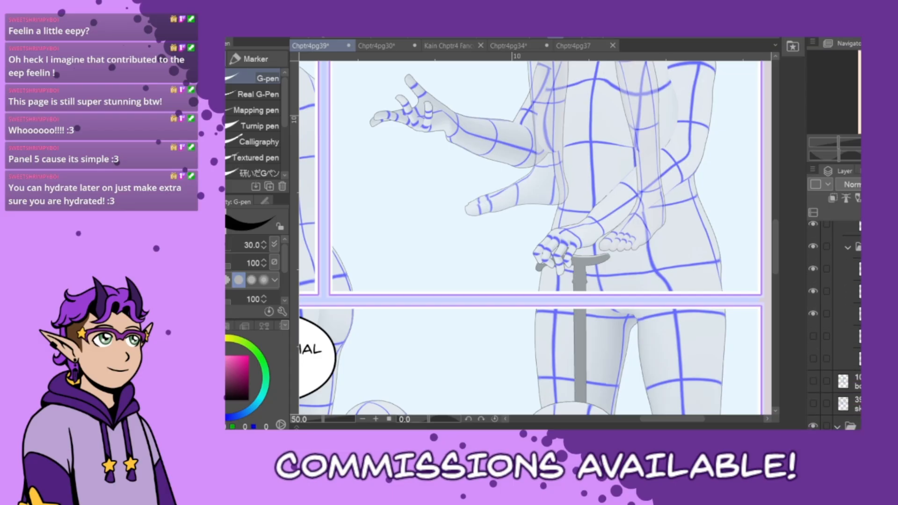
pyautogui.click(813, 319)
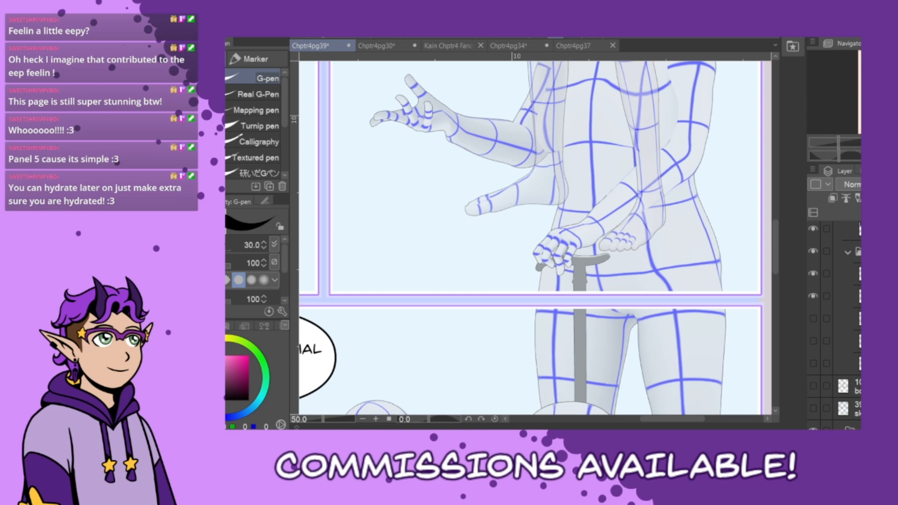
pyautogui.press('o')
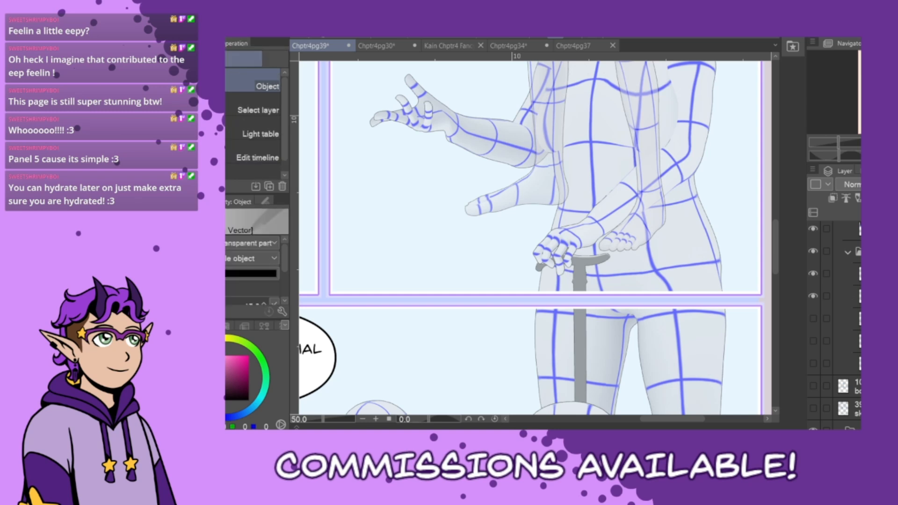
pyautogui.scroll(4, 837, 318)
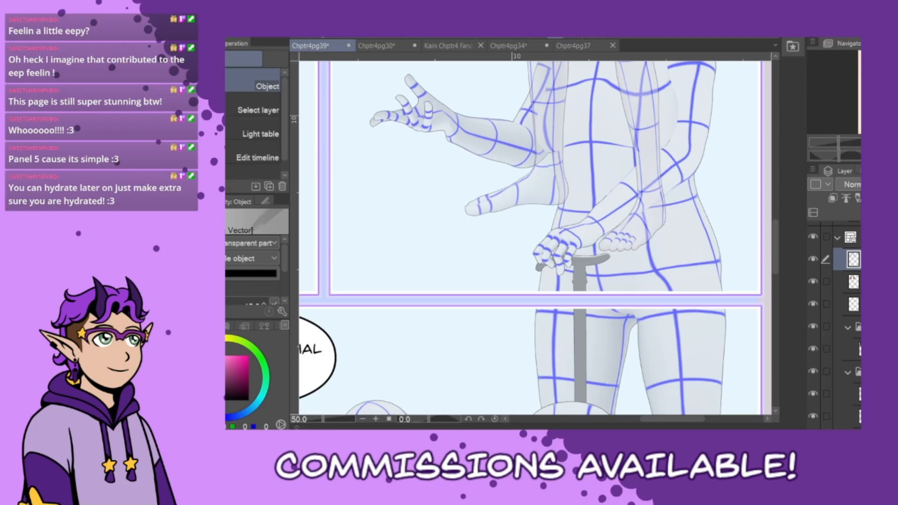
pyautogui.scroll(4, 837, 318)
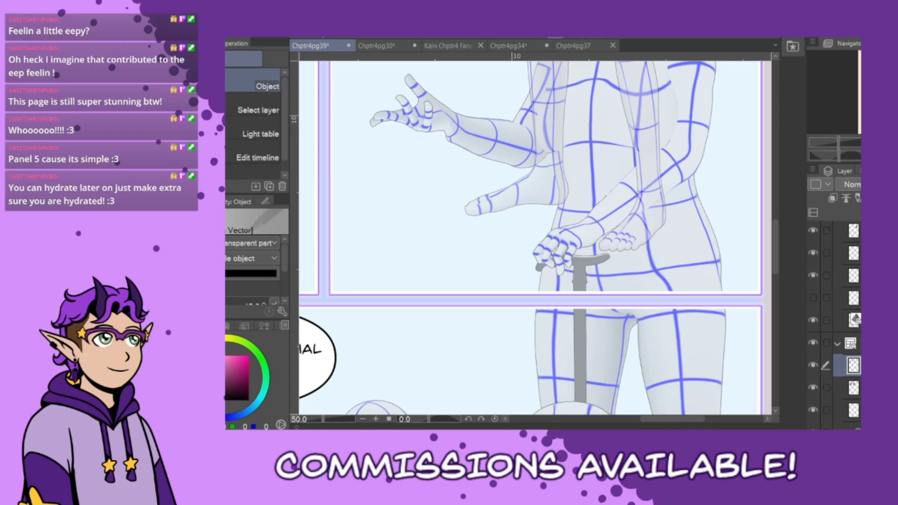
pyautogui.click(813, 321)
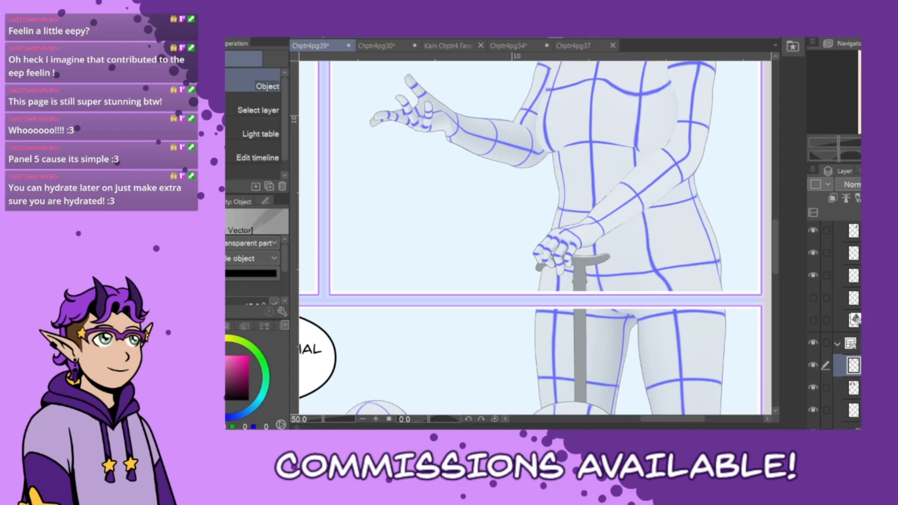
pyautogui.scroll(-4, 837, 318)
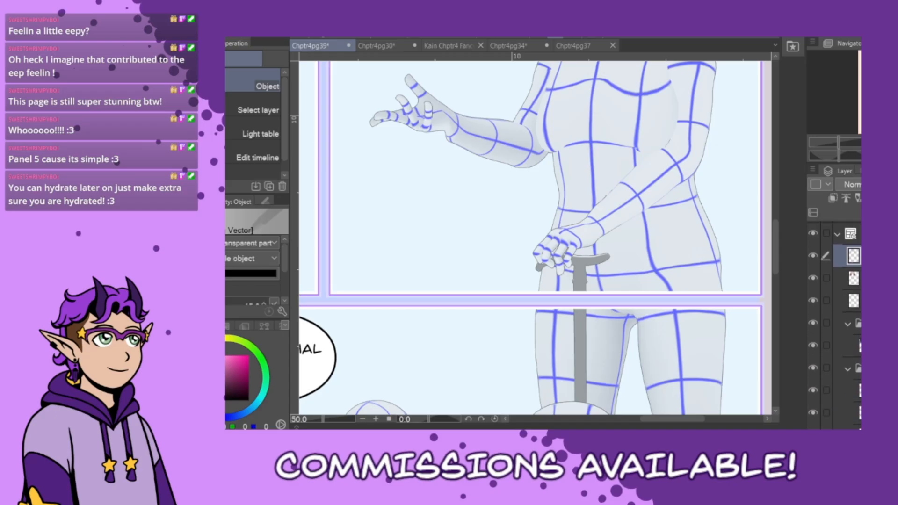
pyautogui.moveTo(777, 238); pyautogui.dragTo(762, 220)
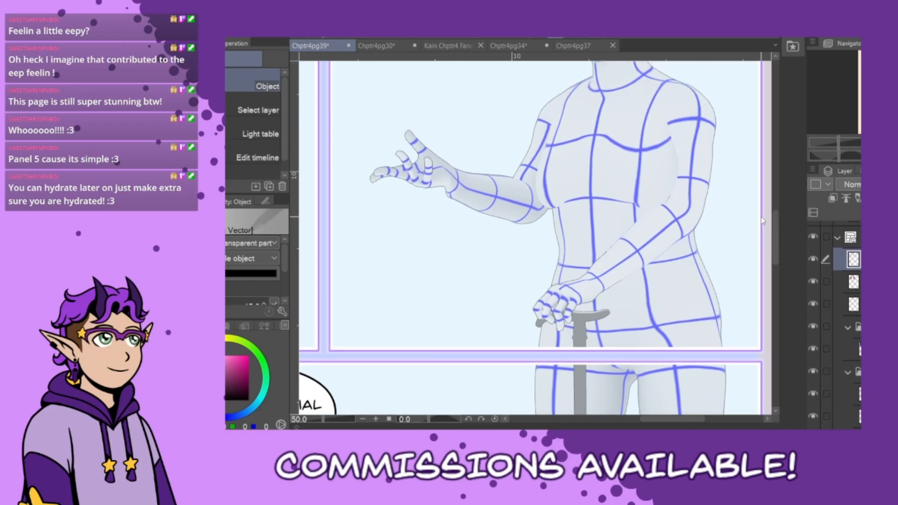
# Compare the cane and hands on the Chptr4pg37 page with the mannequin's hand resting on the cane in Chptr4pg39
pyautogui.click(585, 51)
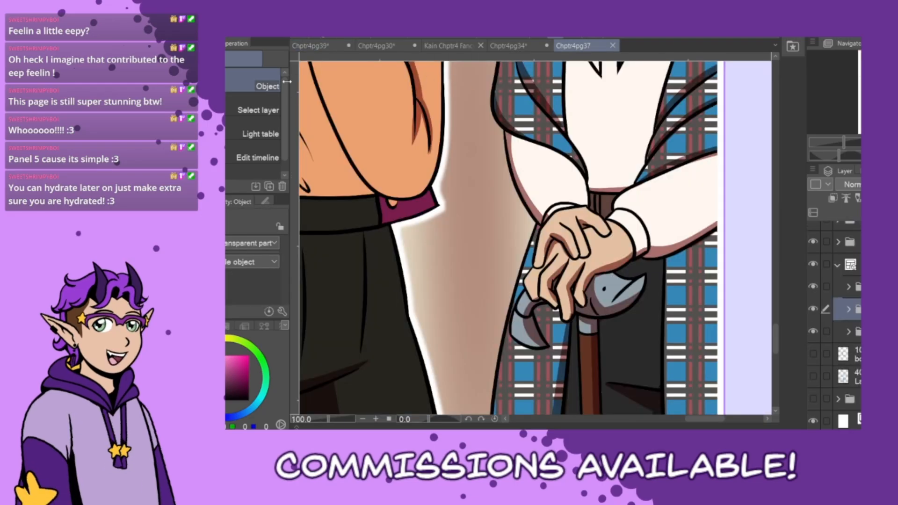
pyautogui.click(305, 46)
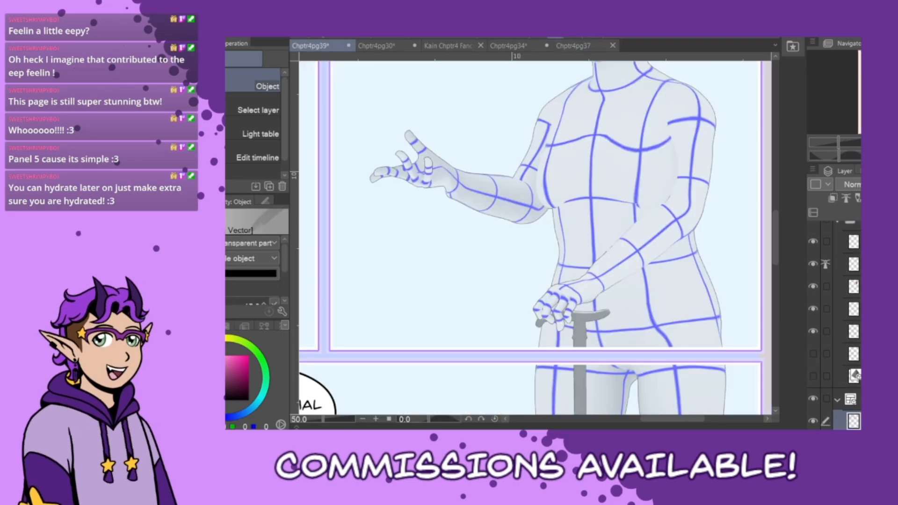
pyautogui.press('p')
pyautogui.scroll(3, 571, 320)
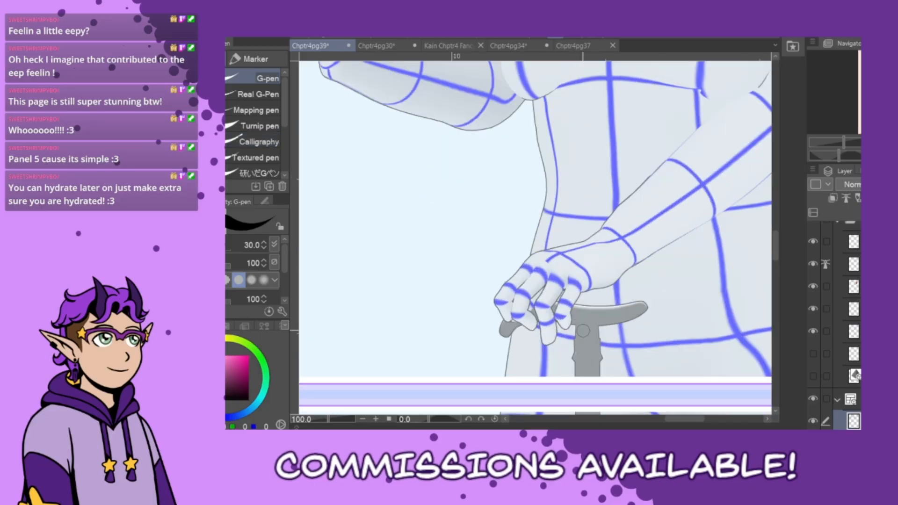
pyautogui.moveTo(575, 279)
pyautogui.mouseDown()
pyautogui.moveTo(624, 290)
pyautogui.moveTo(655, 281)
pyautogui.mouseUp()
pyautogui.hotkey('ctrl', 'z')
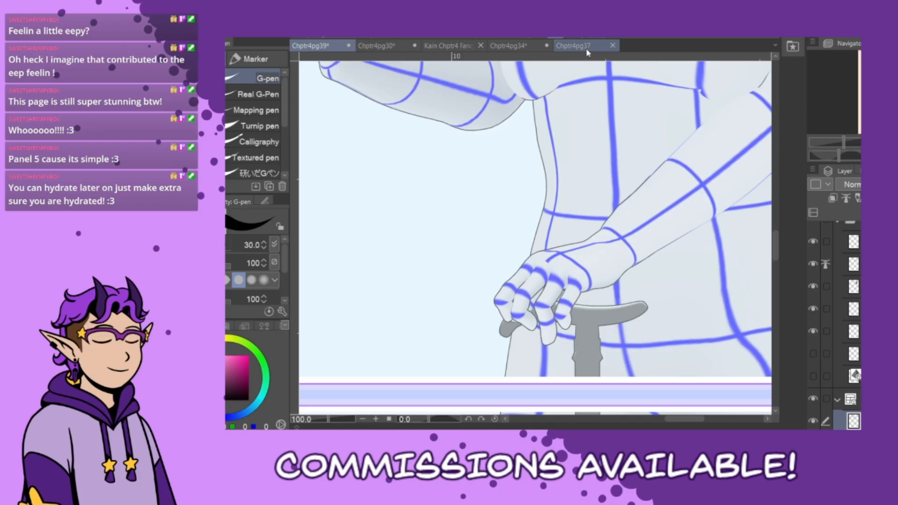
# Check the cane handle on Chptr4pg37 once more, close that page and return to Chptr4pg39
pyautogui.click(598, 43)
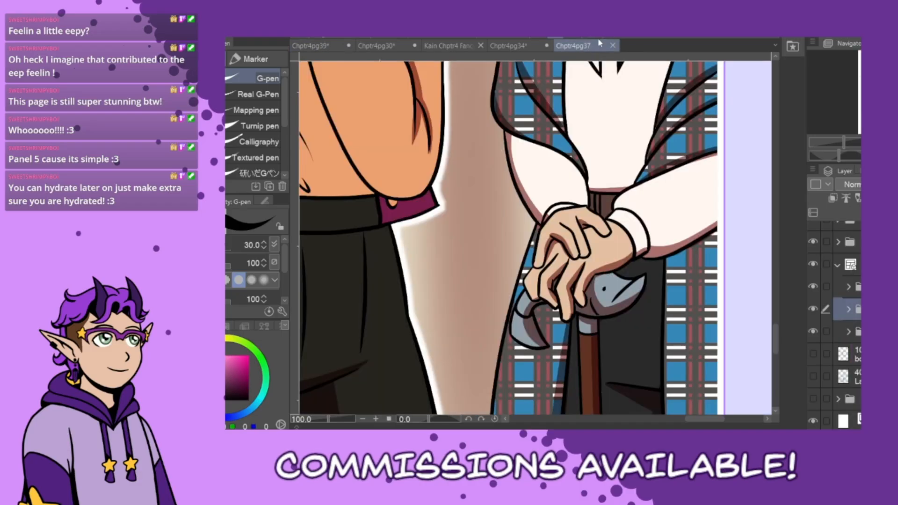
pyautogui.click(311, 46)
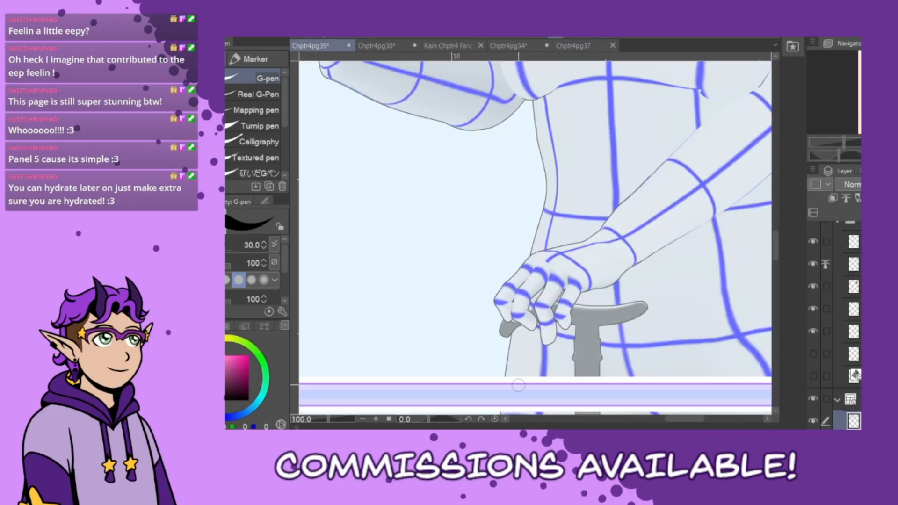
pyautogui.click(589, 48)
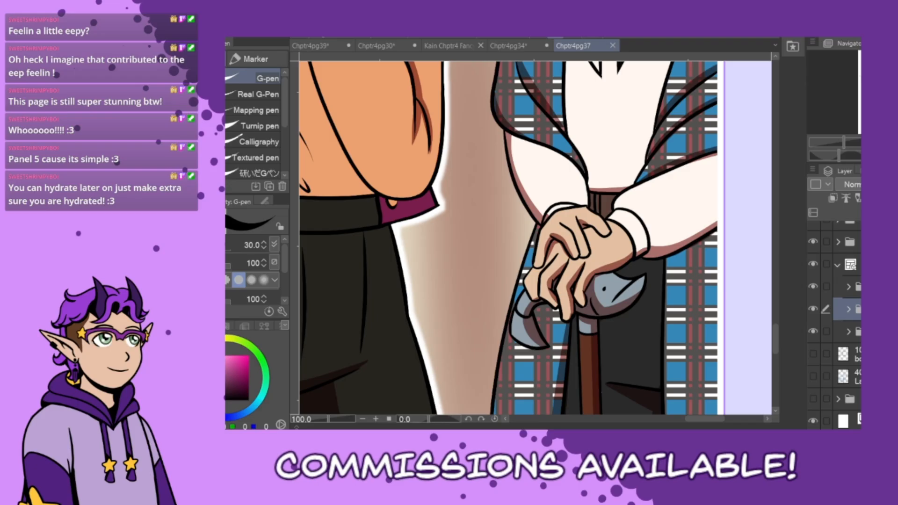
pyautogui.hotkey('ctrl', 'w')
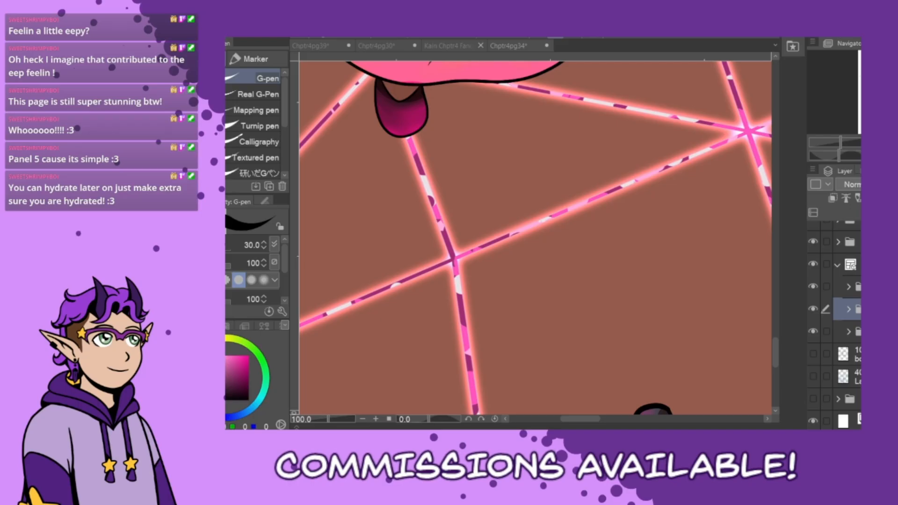
pyautogui.hotkey('ctrl', 'Tab')
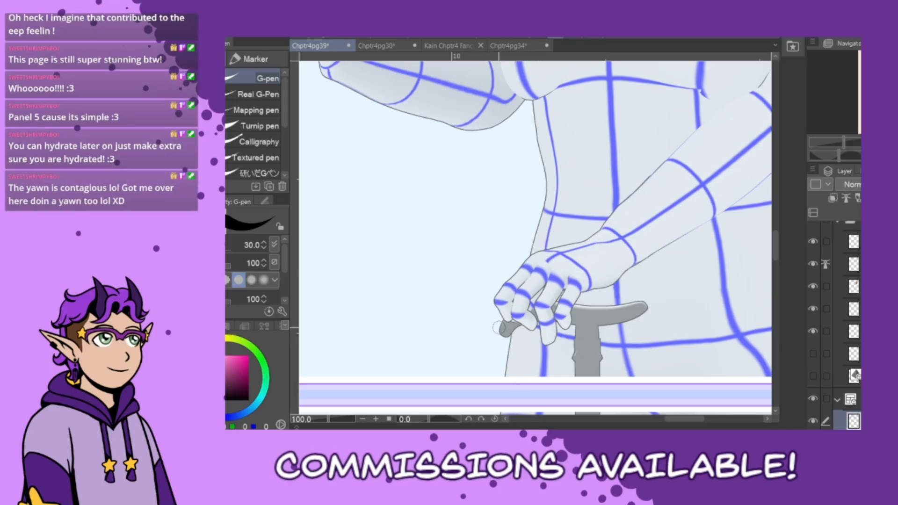
# Ink a short curve at the cane handle's back end and a long wavy lower edge beneath the fingers, sweeping up past its front end
pyautogui.moveTo(495, 321); pyautogui.dragTo(514, 345)
pyautogui.hotkey('ctrl', 'z')
pyautogui.moveTo(506, 354)
pyautogui.mouseDown()
pyautogui.moveTo(531, 326)
pyautogui.moveTo(594, 350)
pyautogui.moveTo(625, 344)
pyautogui.moveTo(651, 314)
pyautogui.mouseUp()
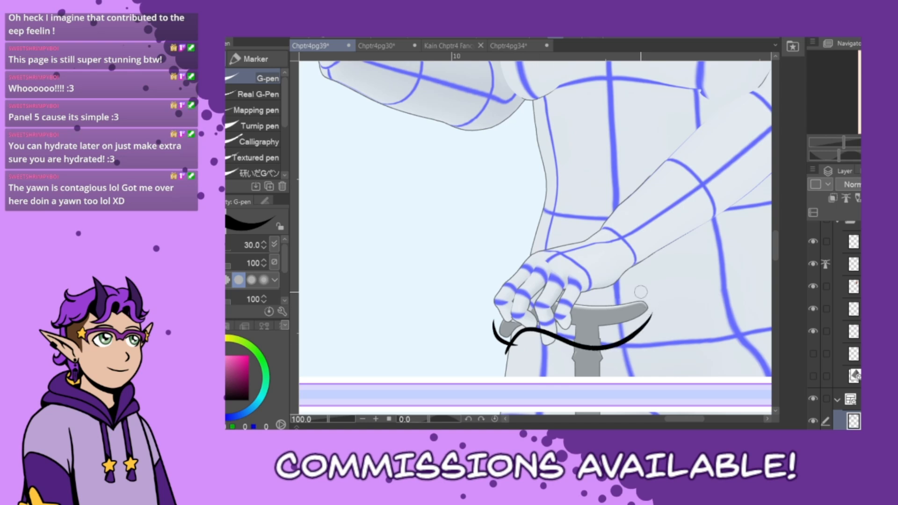
pyautogui.hotkey('ctrl', 'z')
pyautogui.moveTo(511, 342)
pyautogui.mouseDown()
pyautogui.moveTo(531, 328)
pyautogui.moveTo(582, 349)
pyautogui.mouseUp()
pyautogui.hotkey('ctrl', 'z')
pyautogui.moveTo(511, 342)
pyautogui.mouseDown()
pyautogui.moveTo(557, 332)
pyautogui.moveTo(593, 346)
pyautogui.moveTo(644, 338)
pyautogui.moveTo(661, 300)
pyautogui.moveTo(650, 262)
pyautogui.moveTo(655, 320)
pyautogui.moveTo(587, 338)
pyautogui.moveTo(544, 328)
pyautogui.moveTo(506, 347)
pyautogui.mouseUp()
pyautogui.hotkey('ctrl', 'z')
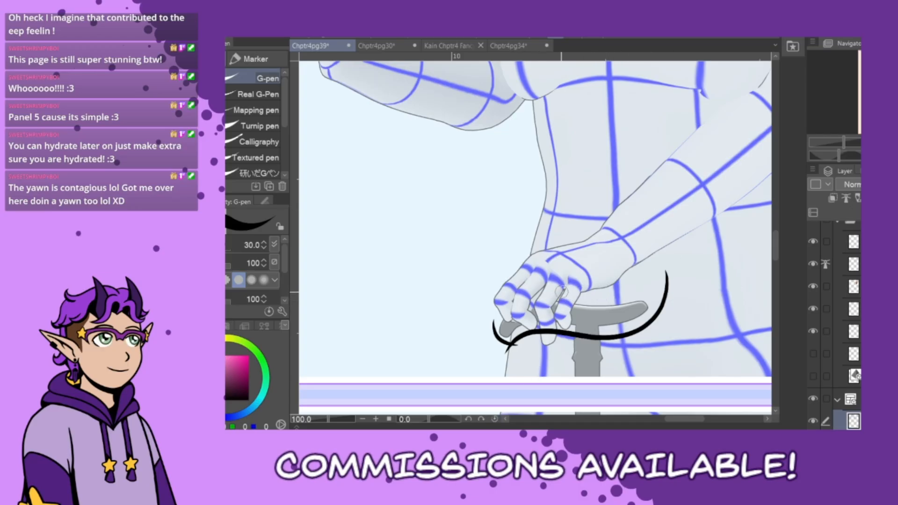
pyautogui.hotkey('ctrl', 'z')
pyautogui.moveTo(656, 277)
pyautogui.mouseDown()
pyautogui.moveTo(601, 341)
pyautogui.moveTo(515, 334)
pyautogui.moveTo(508, 347)
pyautogui.mouseUp()
pyautogui.hotkey('ctrl', 'z')
pyautogui.hotkey('ctrl', 'z')
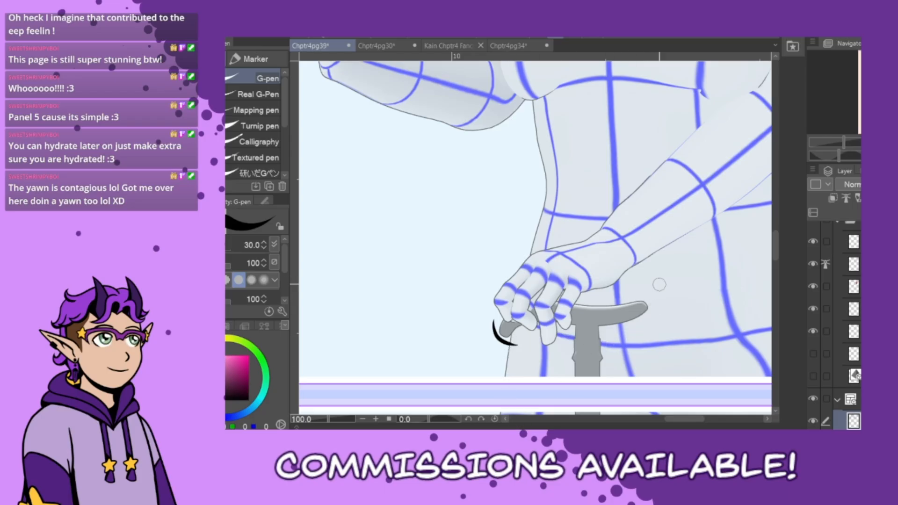
pyautogui.moveTo(660, 286)
pyautogui.mouseDown()
pyautogui.moveTo(648, 318)
pyautogui.moveTo(567, 326)
pyautogui.moveTo(497, 358)
pyautogui.mouseUp()
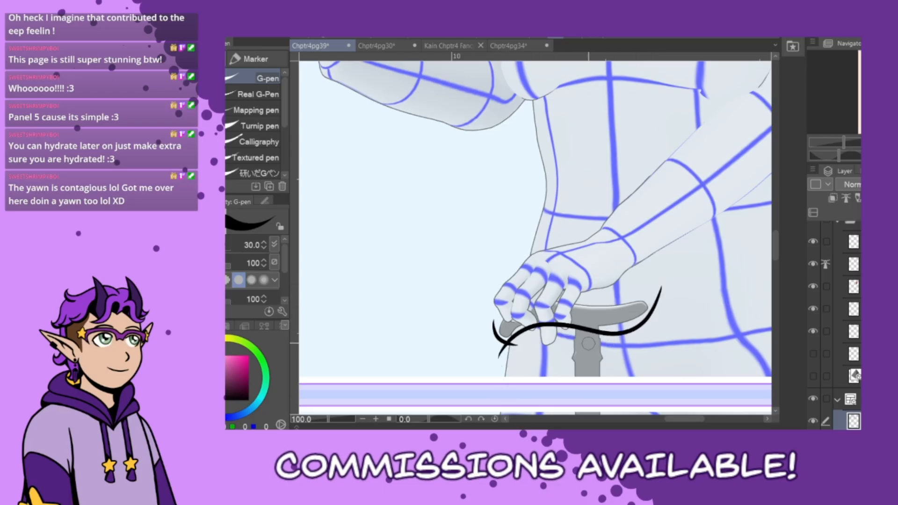
pyautogui.hotkey('ctrl', 'z')
pyautogui.moveTo(658, 295)
pyautogui.mouseDown()
pyautogui.moveTo(599, 339)
pyautogui.moveTo(519, 333)
pyautogui.moveTo(499, 353)
pyautogui.mouseUp()
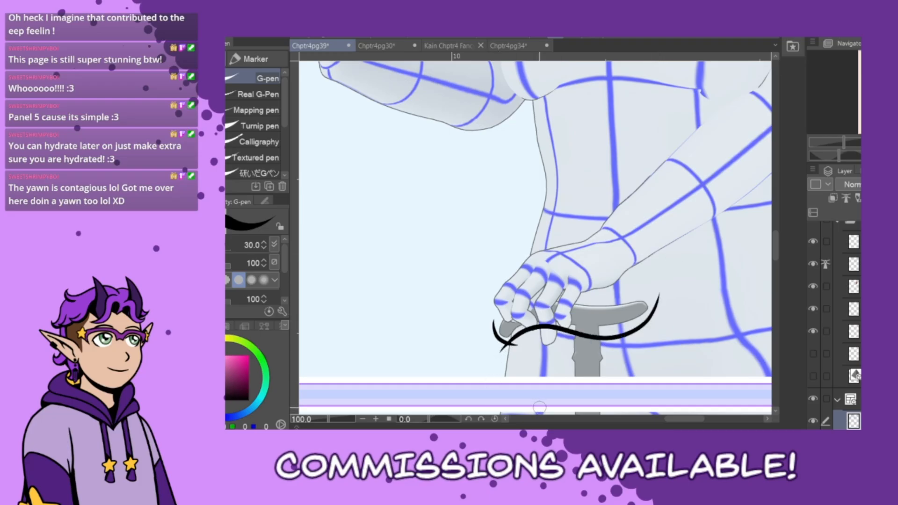
pyautogui.hotkey('ctrl', 'z')
pyautogui.moveTo(660, 267)
pyautogui.mouseDown()
pyautogui.moveTo(654, 315)
pyautogui.moveTo(592, 339)
pyautogui.moveTo(532, 330)
pyautogui.moveTo(498, 356)
pyautogui.mouseUp()
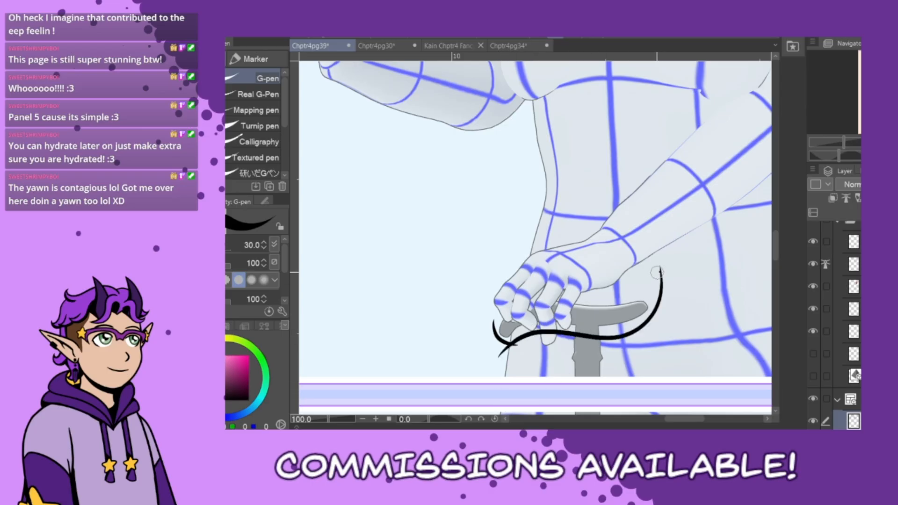
# Ink the cane handle's pointed front end with a short mouth line running back from the tip and a wavy upper edge from the hand
pyautogui.moveTo(659, 269); pyautogui.dragTo(608, 311)
pyautogui.hotkey('ctrl', 'z')
pyautogui.moveTo(663, 280); pyautogui.dragTo(611, 308)
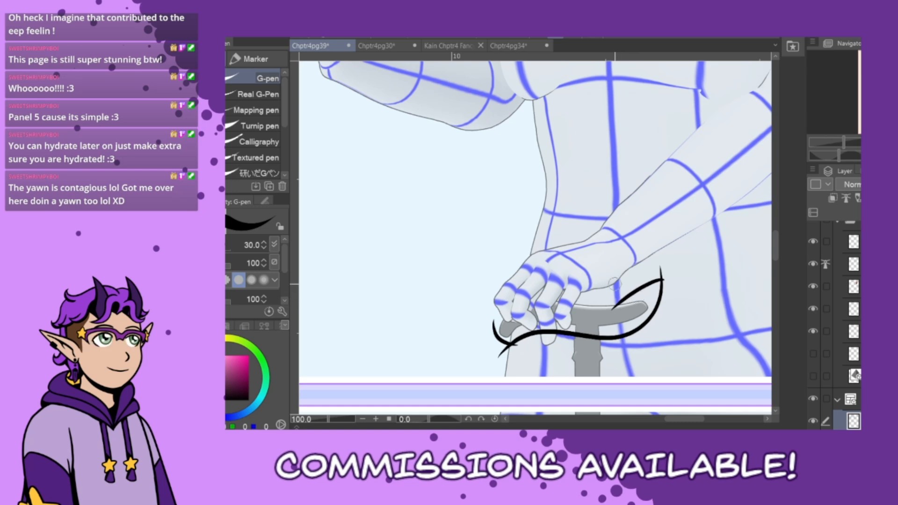
pyautogui.moveTo(580, 276); pyautogui.dragTo(662, 279)
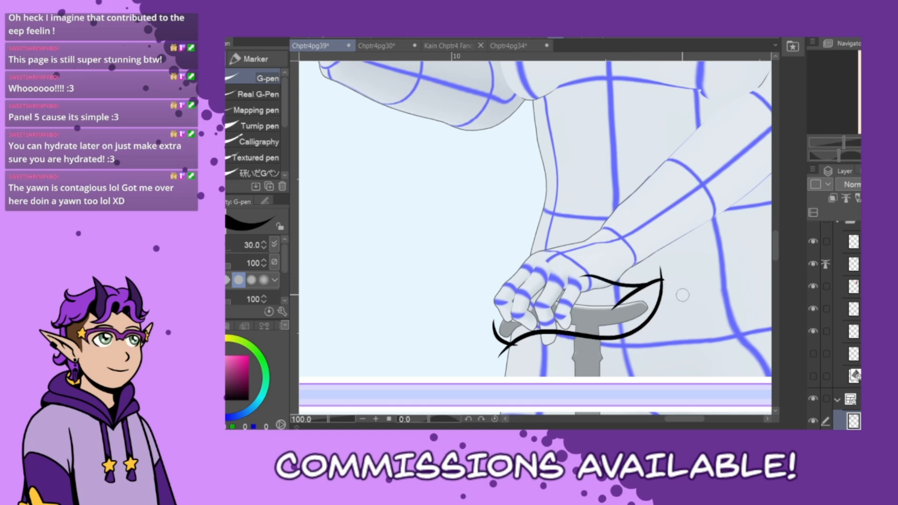
pyautogui.hotkey('ctrl', 'z')
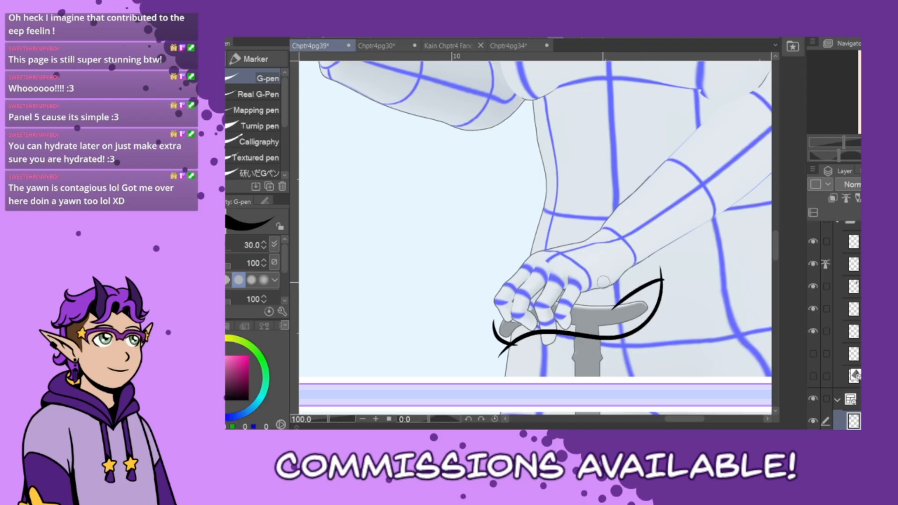
pyautogui.moveTo(593, 278)
pyautogui.mouseDown()
pyautogui.moveTo(649, 287)
pyautogui.moveTo(664, 272)
pyautogui.mouseUp()
pyautogui.hotkey('ctrl', 'z')
pyautogui.hotkey('ctrl', 'z')
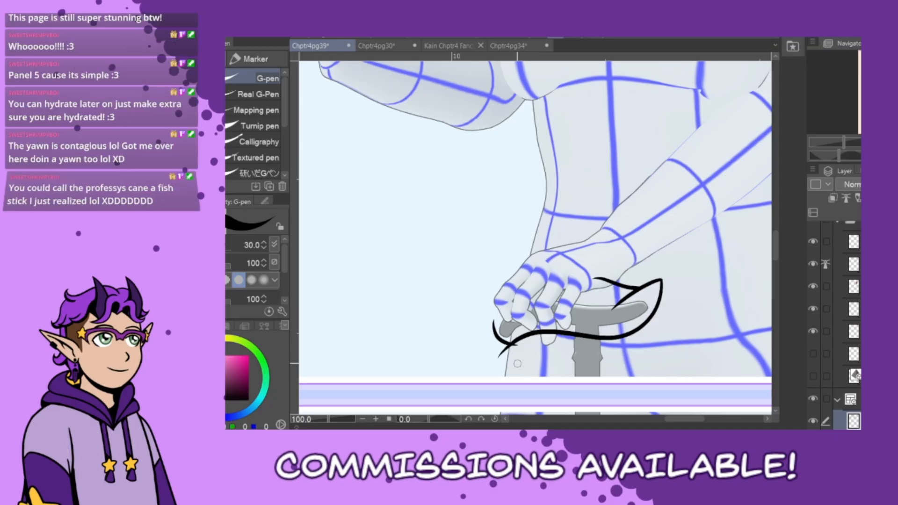
# Ink the cane handle's tail end with a curve rising to the fingers and a tail fin running down to the panel edge, trimming overshooting ends
pyautogui.moveTo(517, 351)
pyautogui.mouseDown()
pyautogui.moveTo(499, 357)
pyautogui.moveTo(538, 285)
pyautogui.mouseUp()
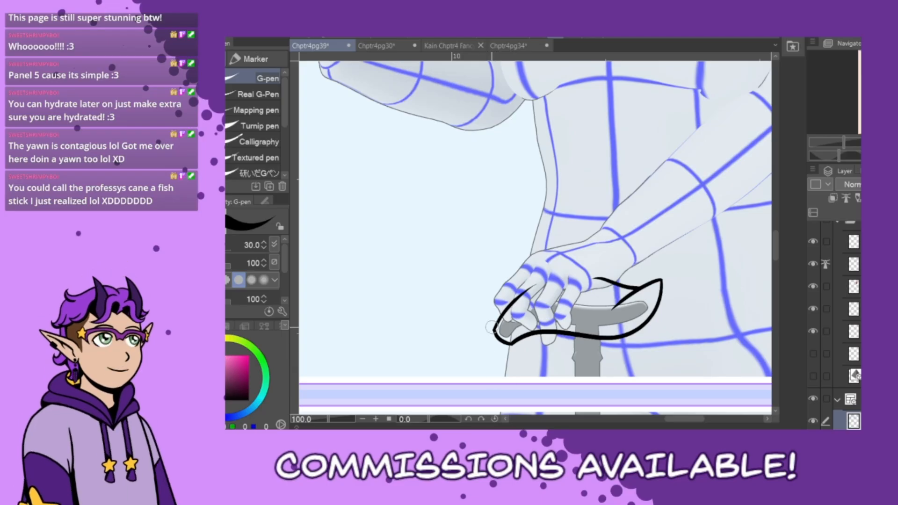
pyautogui.moveTo(493, 336)
pyautogui.mouseDown()
pyautogui.moveTo(480, 374)
pyautogui.moveTo(495, 334)
pyautogui.moveTo(541, 380)
pyautogui.mouseUp()
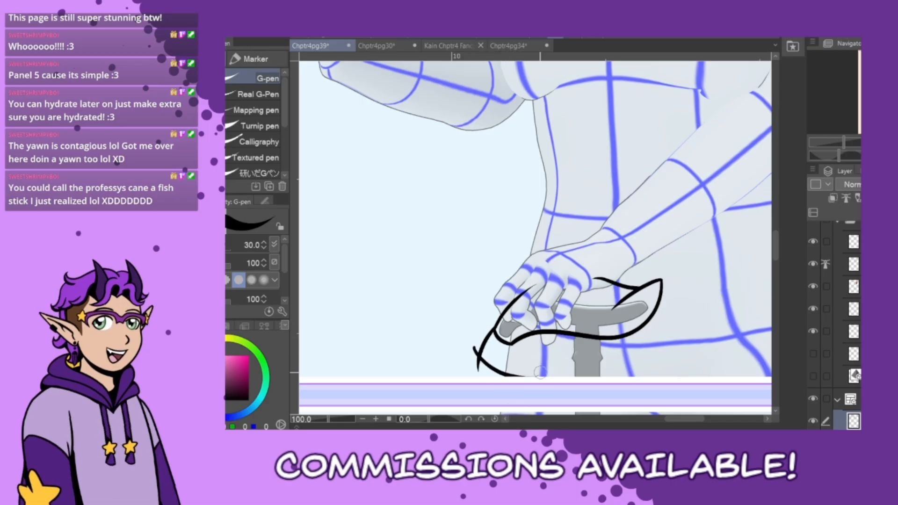
pyautogui.hotkey('ctrl', 'z')
pyautogui.moveTo(469, 344); pyautogui.dragTo(528, 394)
pyautogui.moveTo(513, 344); pyautogui.dragTo(513, 389)
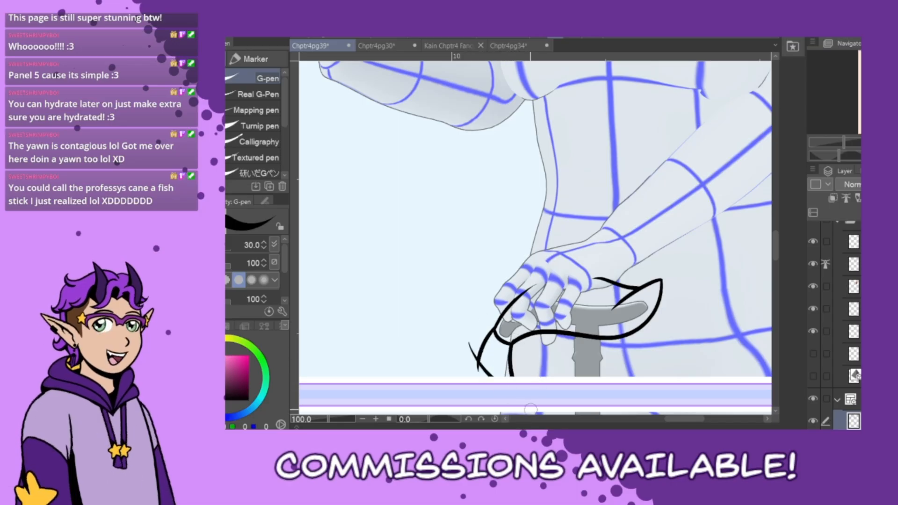
pyautogui.hotkey('ctrl', 'z')
pyautogui.moveTo(514, 343); pyautogui.dragTo(533, 410)
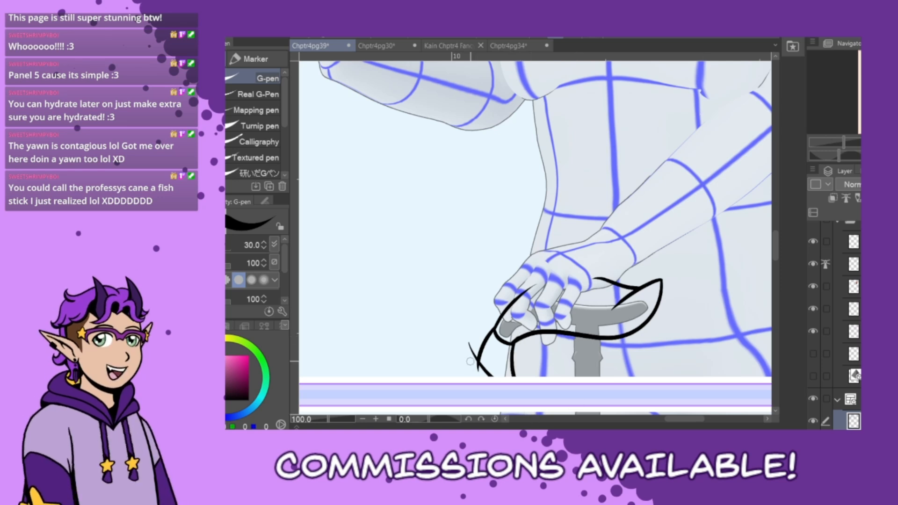
pyautogui.moveTo(471, 354); pyautogui.dragTo(478, 369)
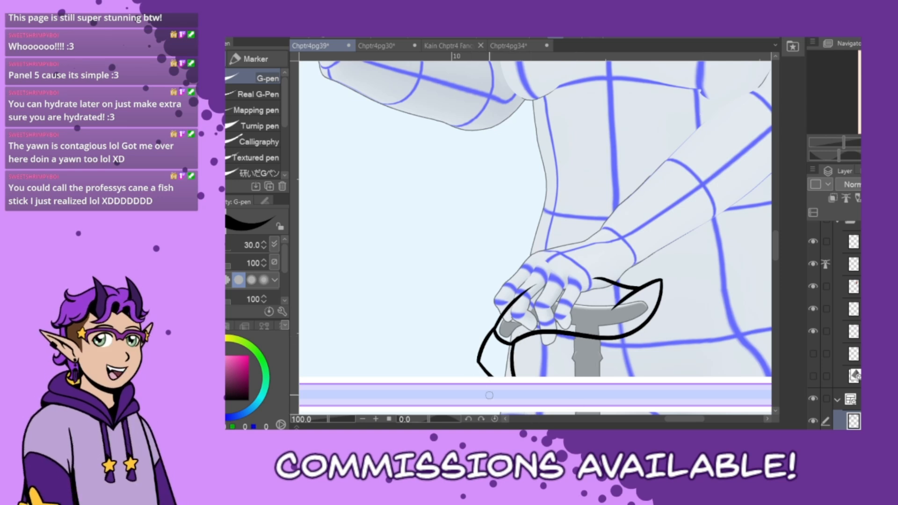
# Ink a short curved gill line and a small eye dot on the fish-shaped cane handle in front of the fingers
pyautogui.moveTo(586, 303); pyautogui.dragTo(592, 327)
pyautogui.hotkey('ctrl', 'z')
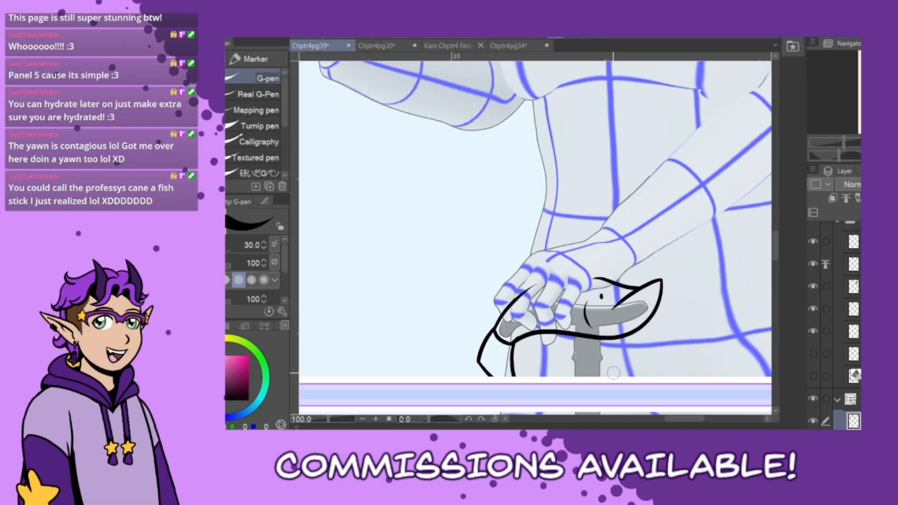
pyautogui.click(596, 297)
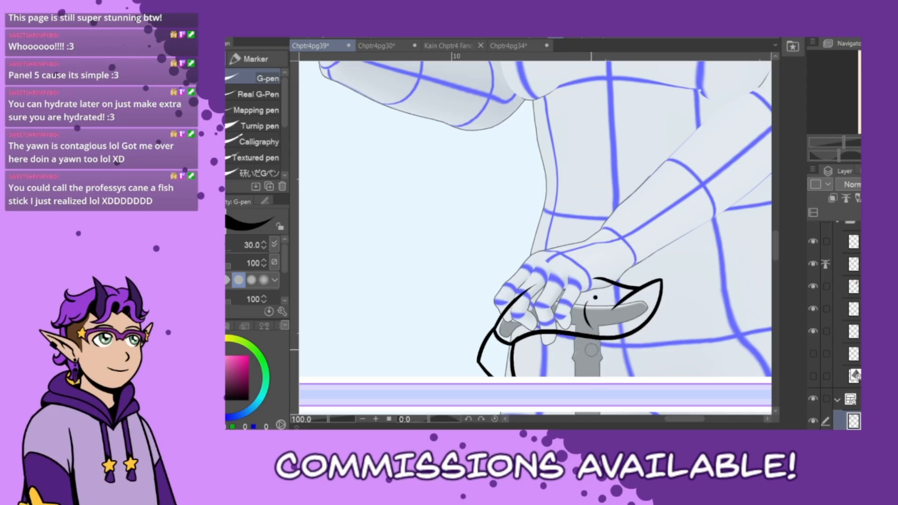
# Ink both edges of the cane shaft below the handle down to the panel edge and a curved band across it
pyautogui.moveTo(573, 335); pyautogui.dragTo(576, 391)
pyautogui.hotkey('ctrl', 'z')
pyautogui.moveTo(574, 335); pyautogui.dragTo(579, 418)
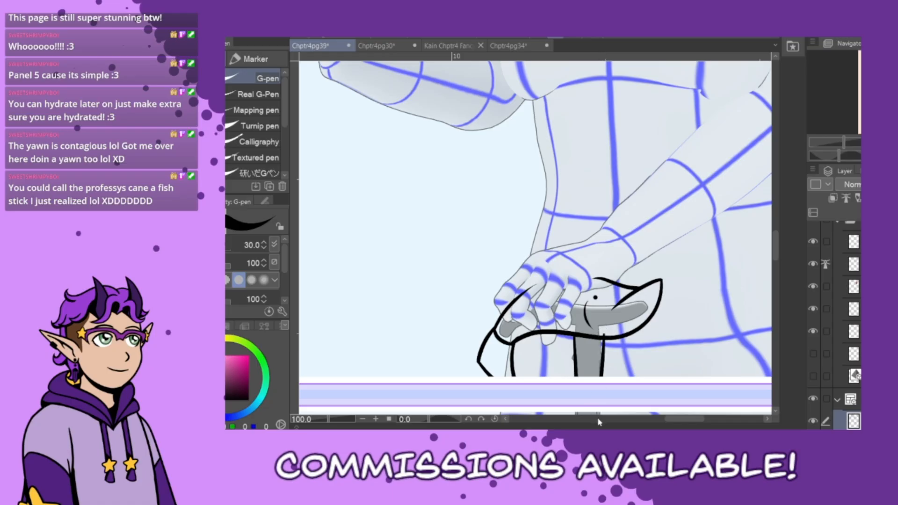
pyautogui.moveTo(602, 333); pyautogui.dragTo(598, 410)
pyautogui.moveTo(568, 354); pyautogui.dragTo(613, 354)
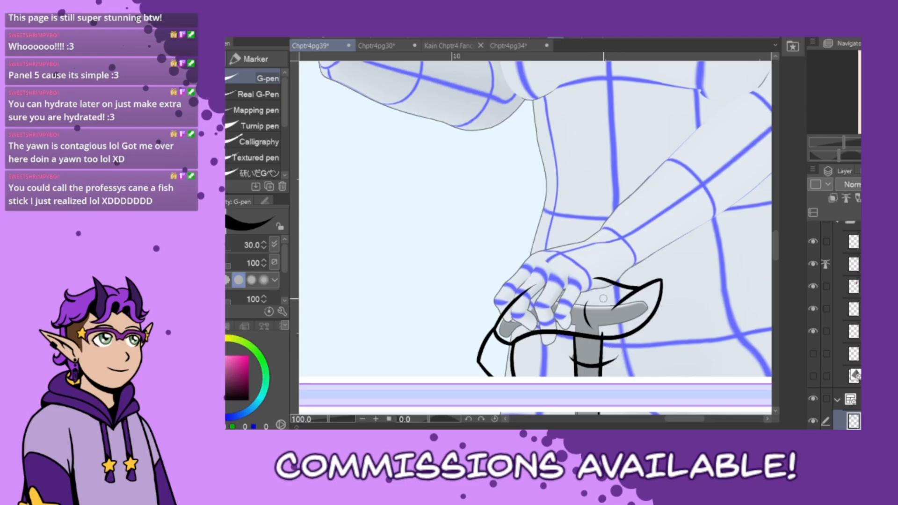
# Ink the fish handle's eye dot again, a little closer to the mouth line
pyautogui.click(605, 298)
pyautogui.hotkey('ctrl', 'z')
pyautogui.click(602, 296)
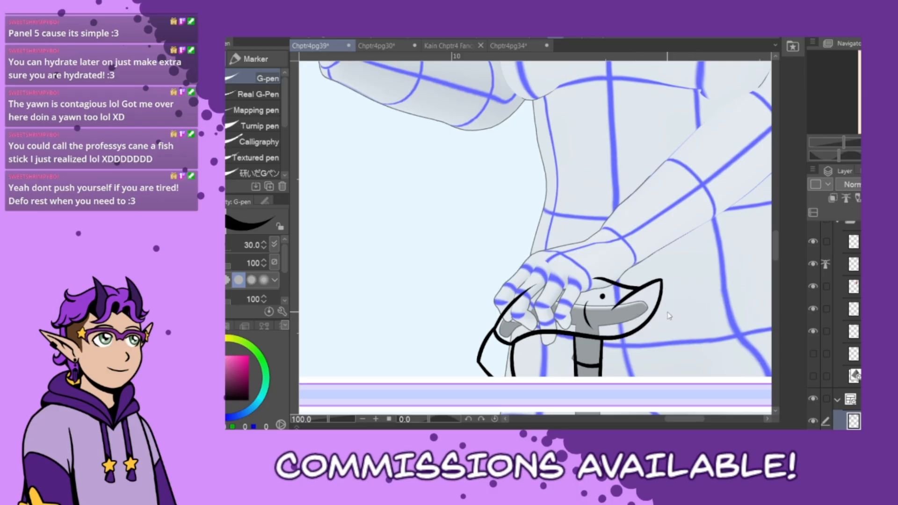
# Look over the inked cane, the mannequin's head and the whole Chptr4pg39 page, and save the page
pyautogui.scroll(-4, 634, 316)
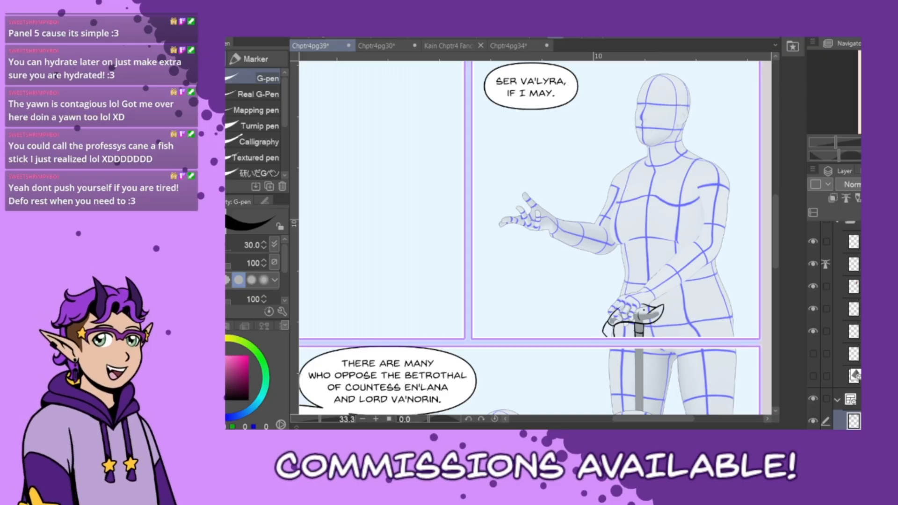
pyautogui.hotkey('ctrl', 'Tab')
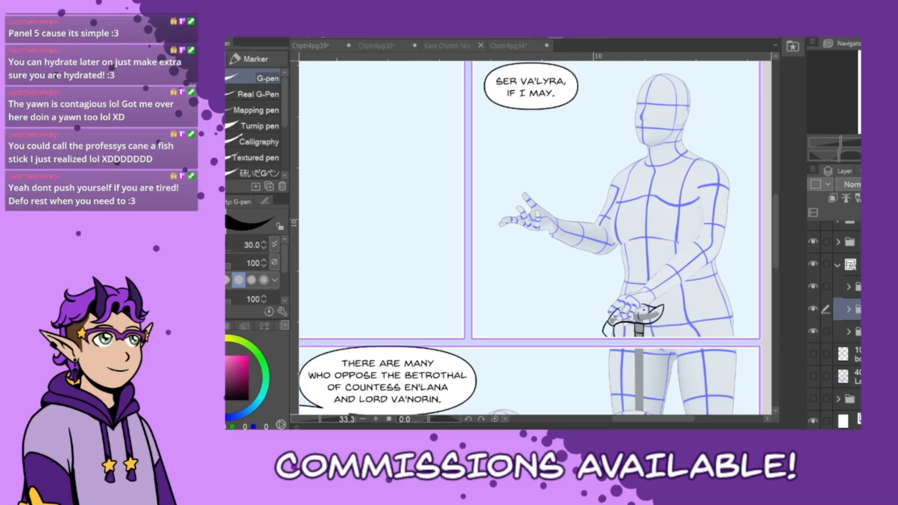
pyautogui.moveTo(671, 421); pyautogui.dragTo(678, 421)
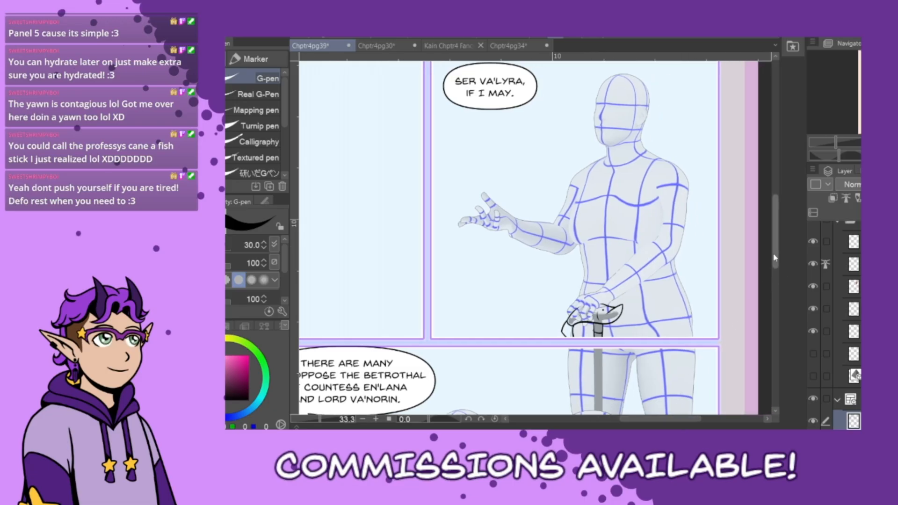
pyautogui.moveTo(774, 257); pyautogui.dragTo(774, 245)
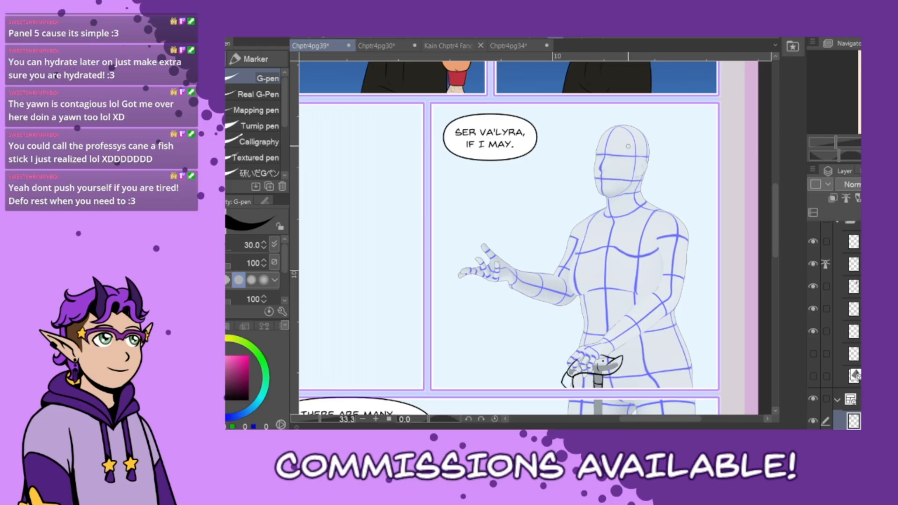
pyautogui.scroll(5, 628, 145)
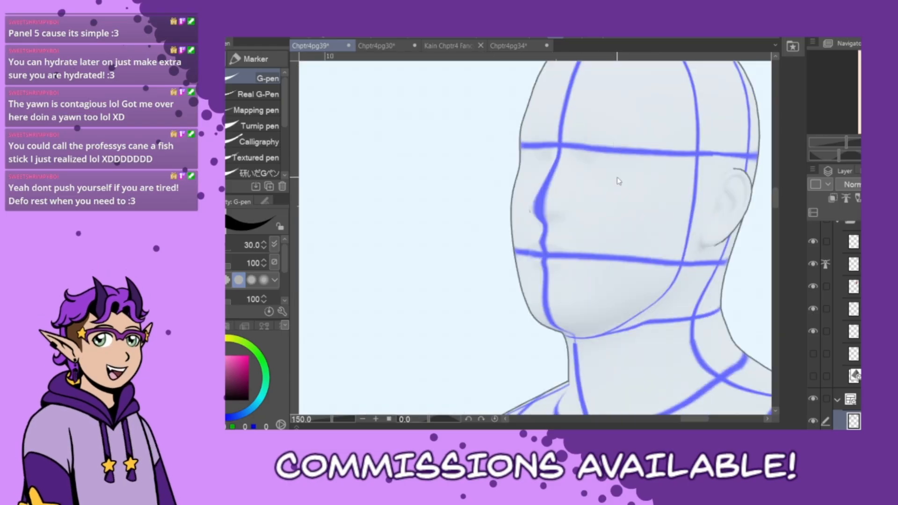
pyautogui.hotkey('ctrl', '0')
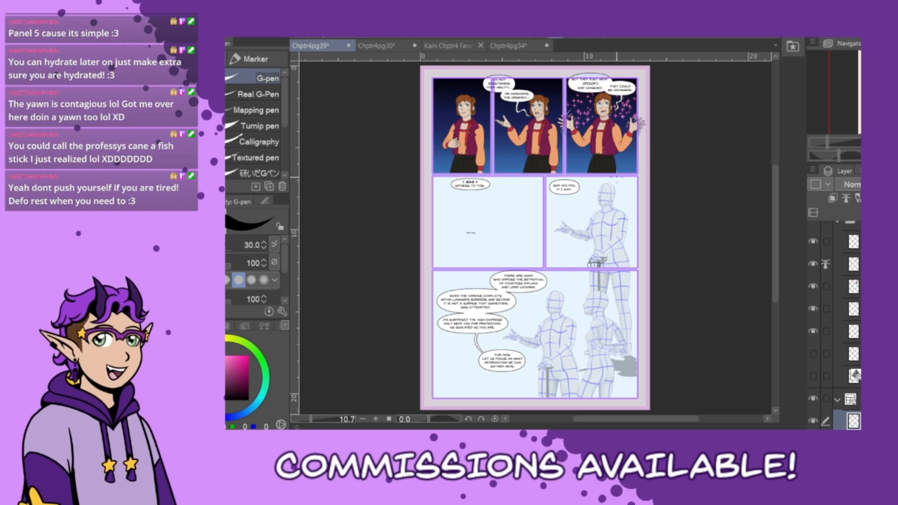
pyautogui.hotkey('ctrl', 's')
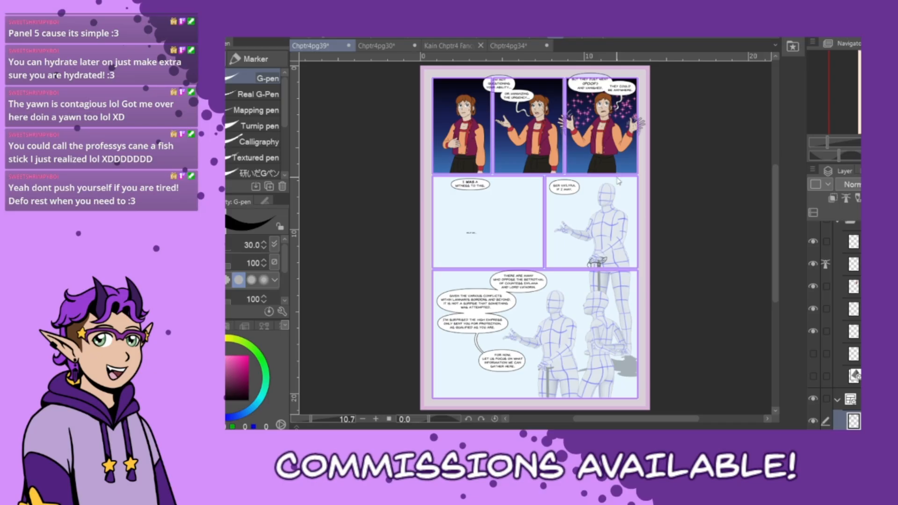